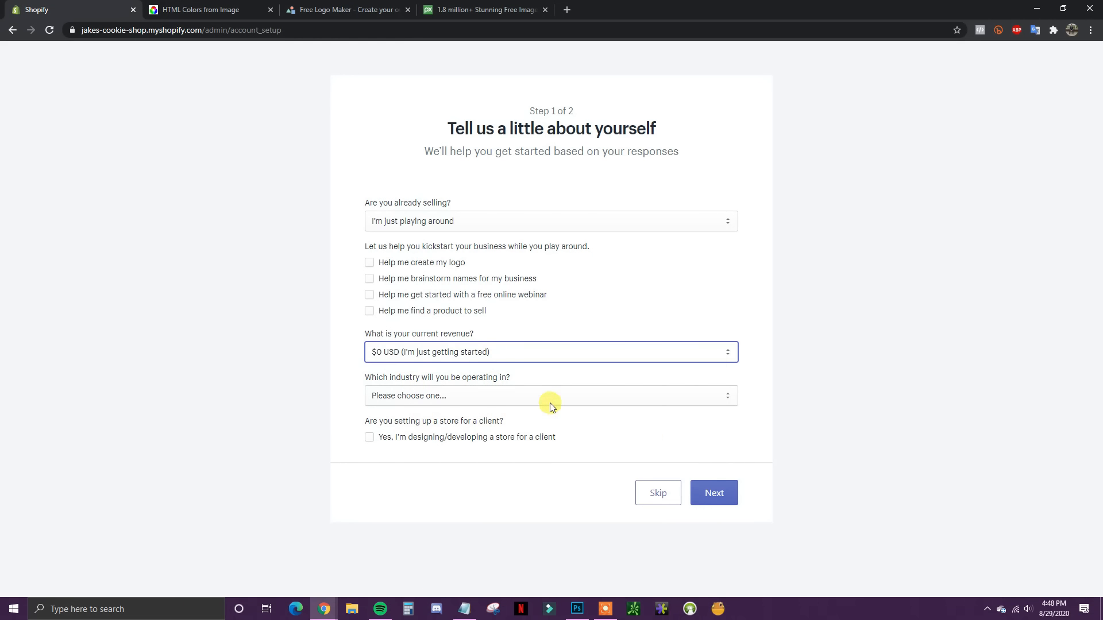
Step: Pick Other food & drink as the store's industry and continue to the business address step
click(546, 401)
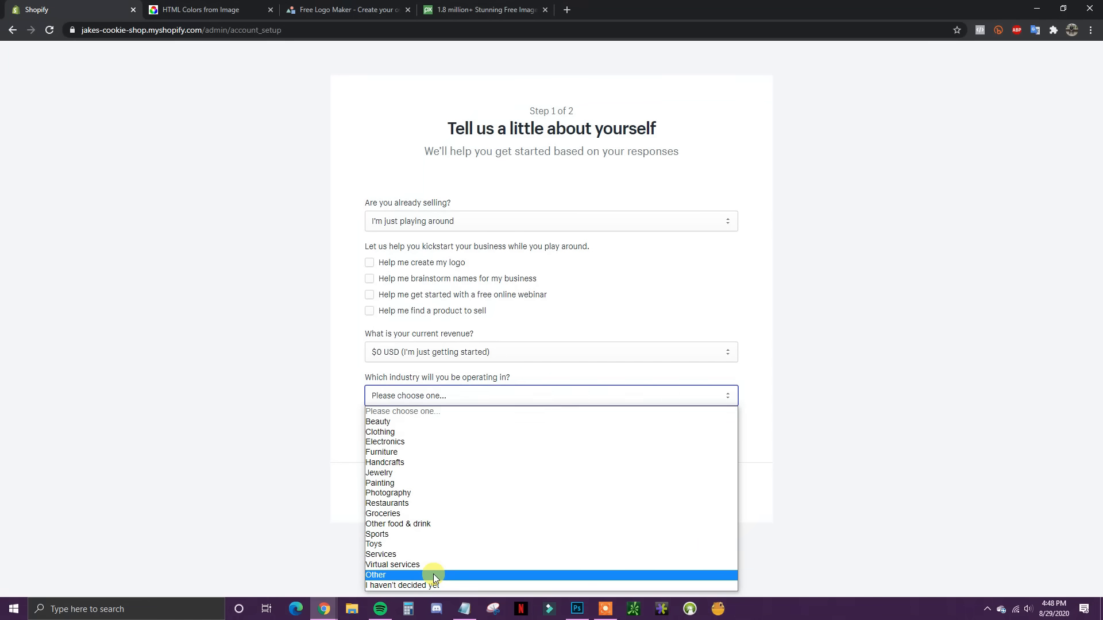
click(439, 524)
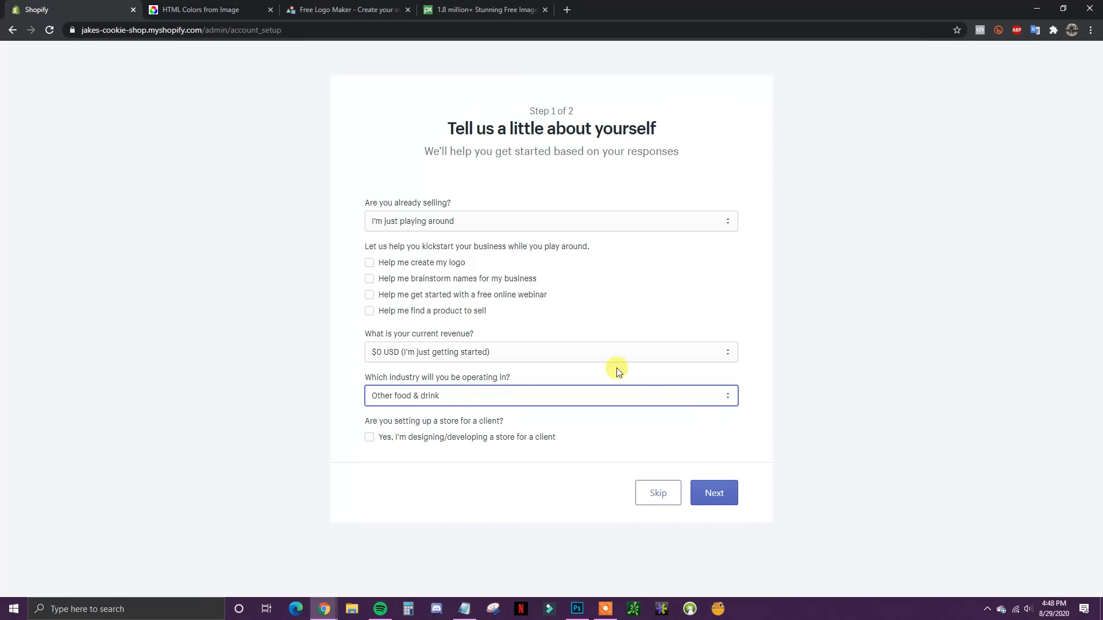
click(727, 492)
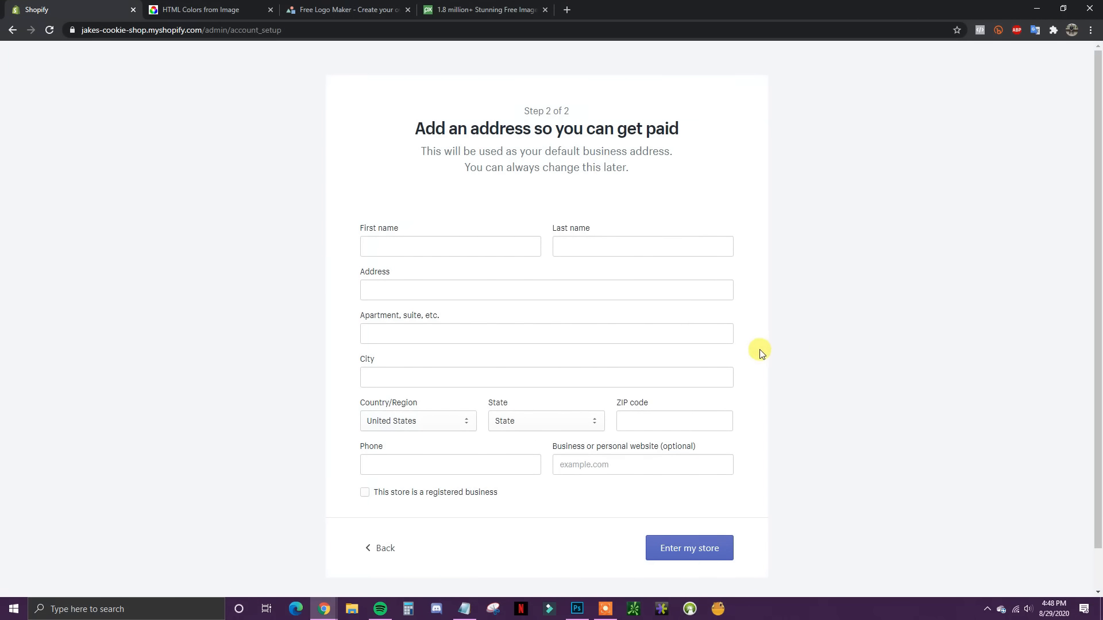
Step: Complete the business address form and enter the new Jake's Cookie Shop admin
scroll(761, 350, down, 1)
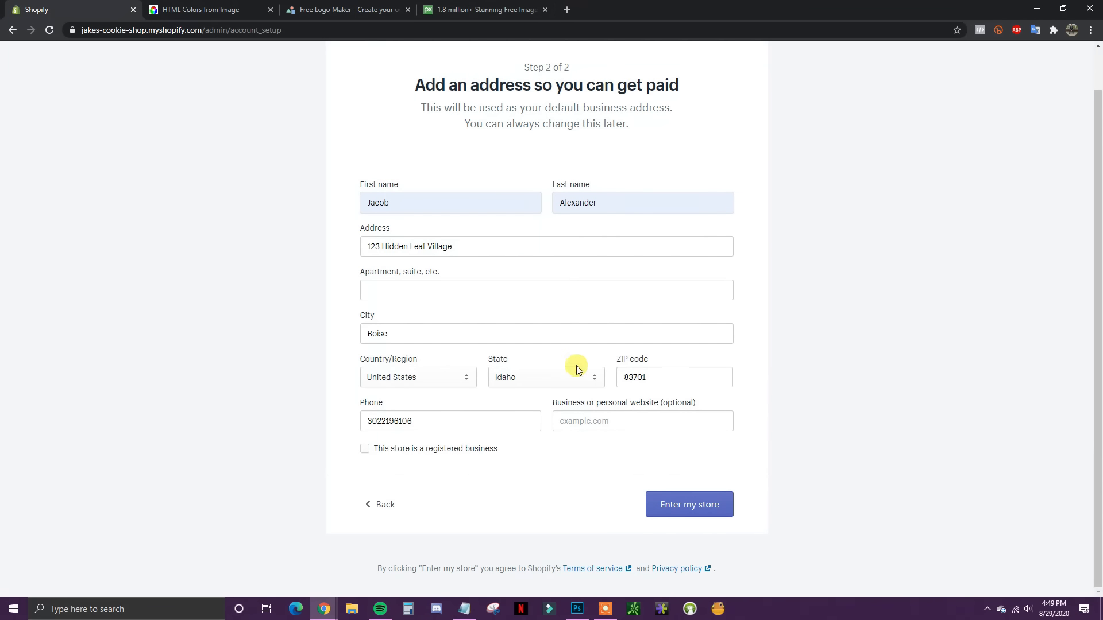
click(698, 498)
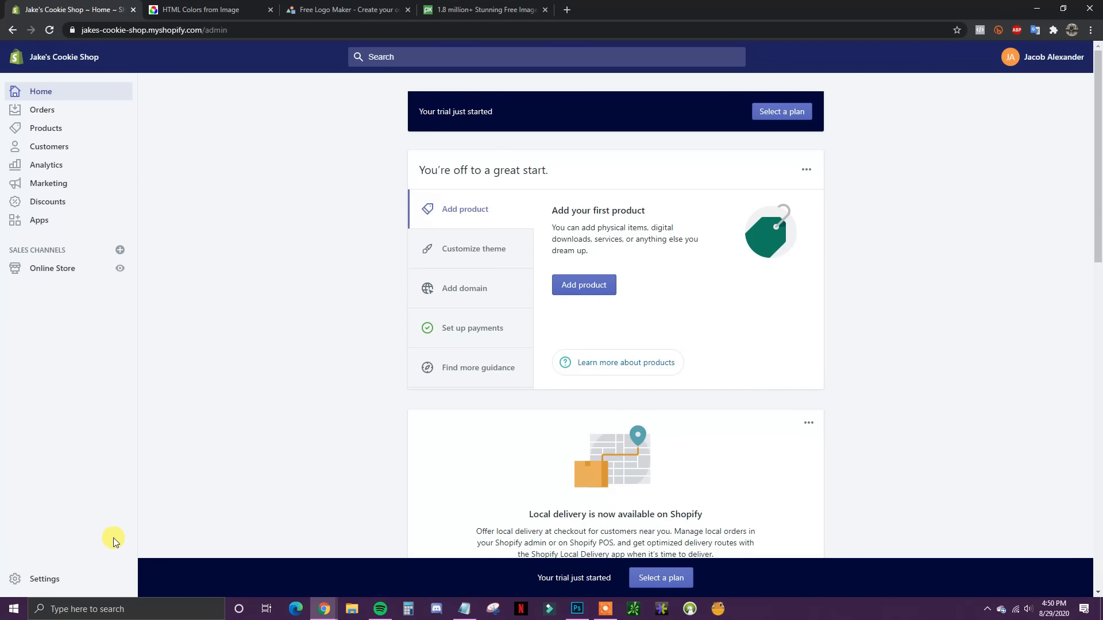
Step: Go to Settings > General for Jake's Cookie Shop
click(44, 582)
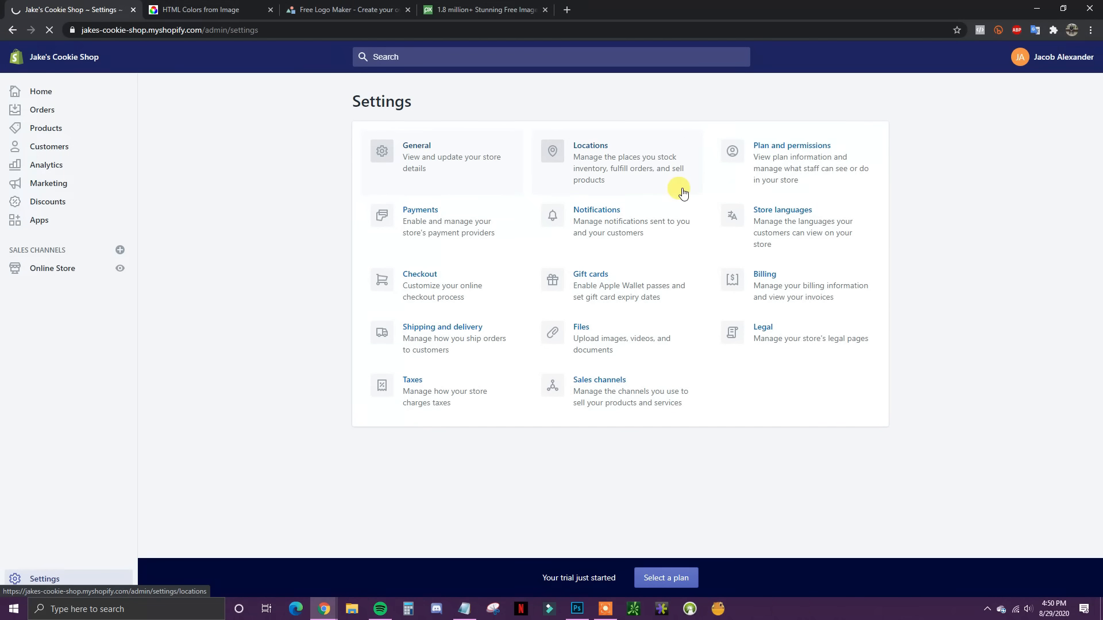
click(482, 181)
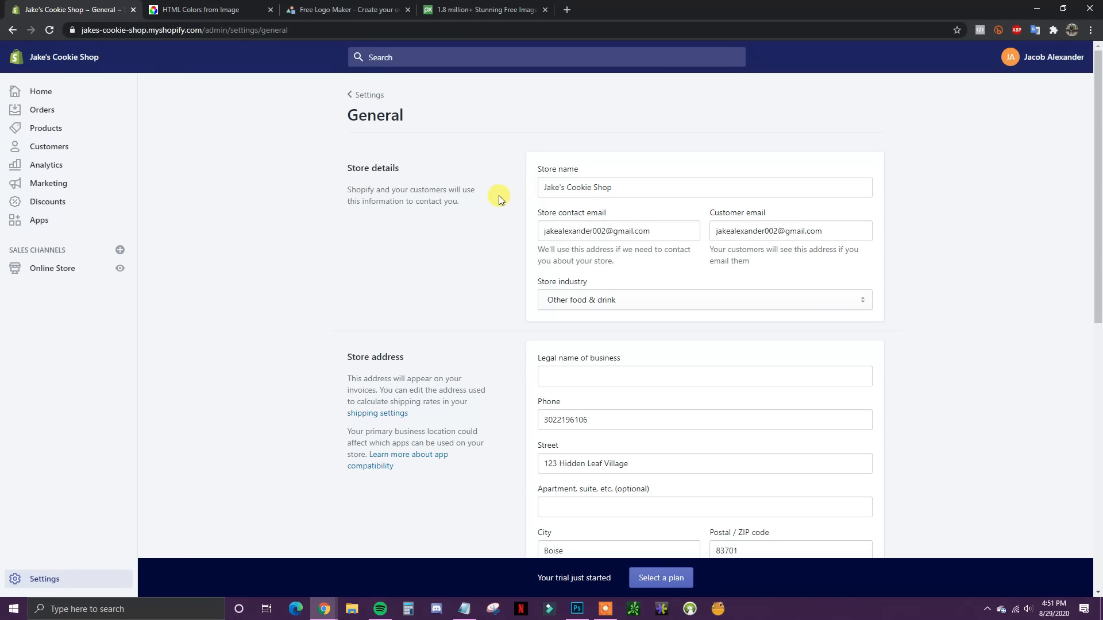
Step: Replace the customer-facing email in store details with a generic support address
scroll(713, 261, down, 1)
scroll(699, 259, up, 1)
drag(832, 233, 725, 234)
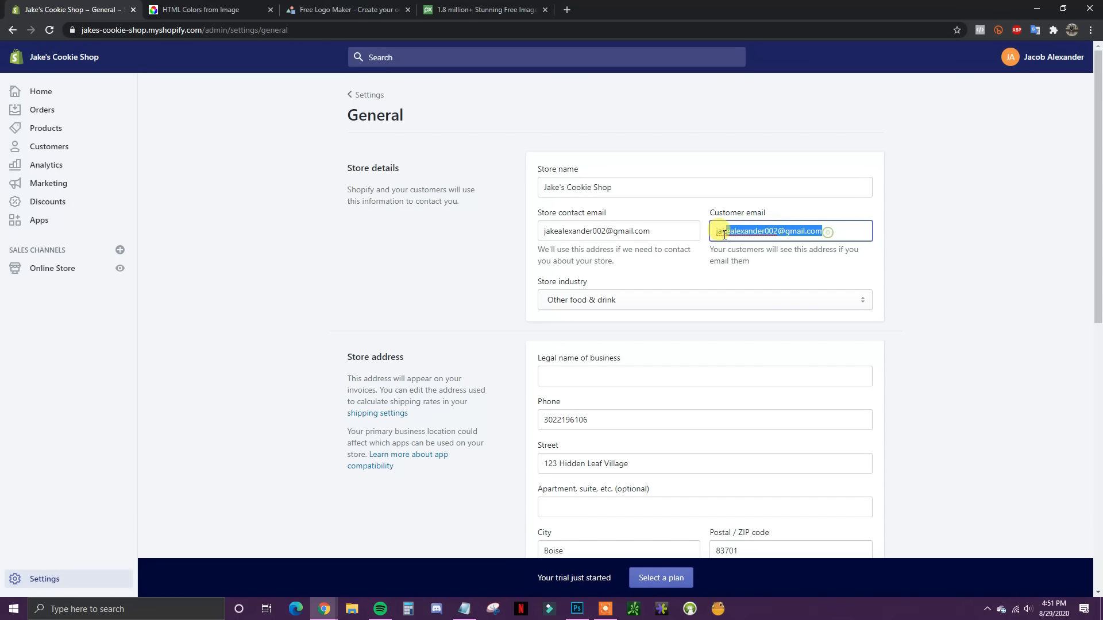
text(sup)
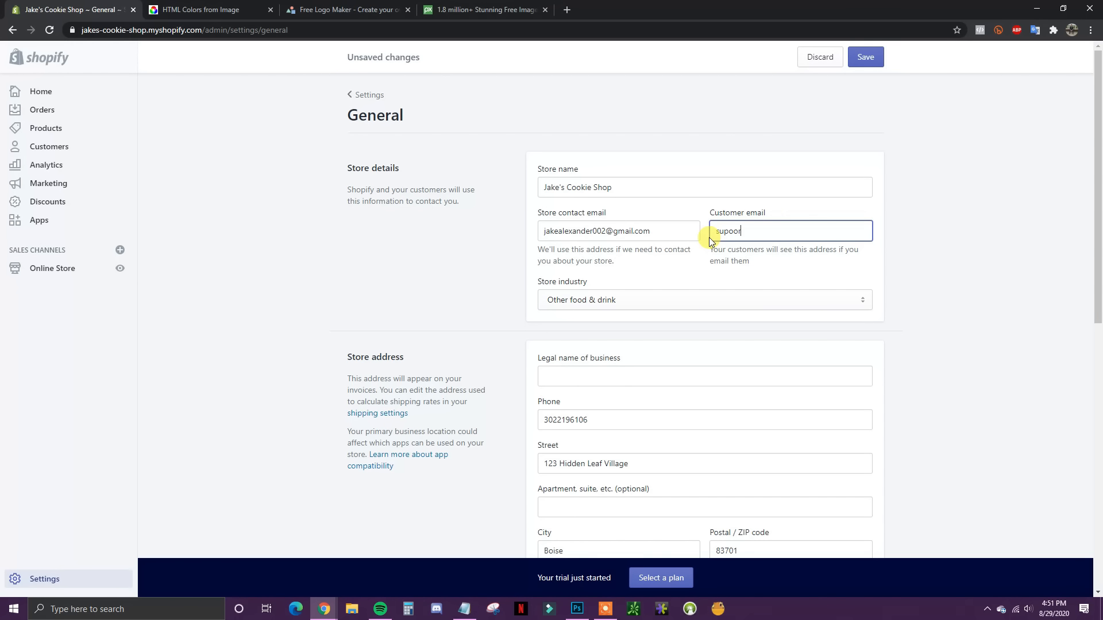
text(port@yoursite.com)
scroll(862, 242, down, 1)
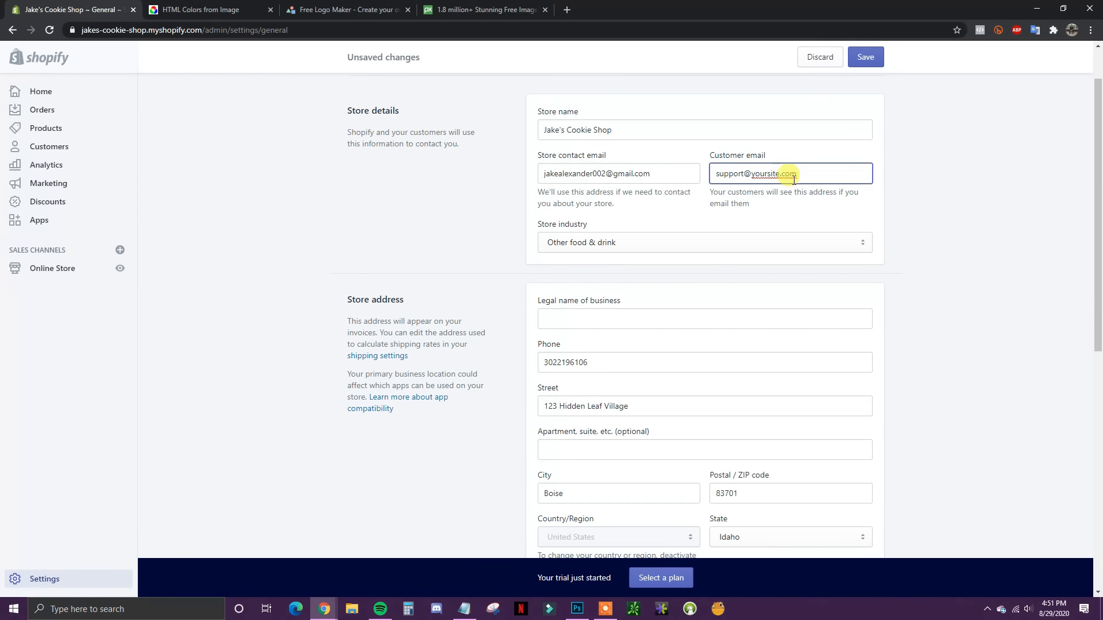
scroll(781, 195, down, 1)
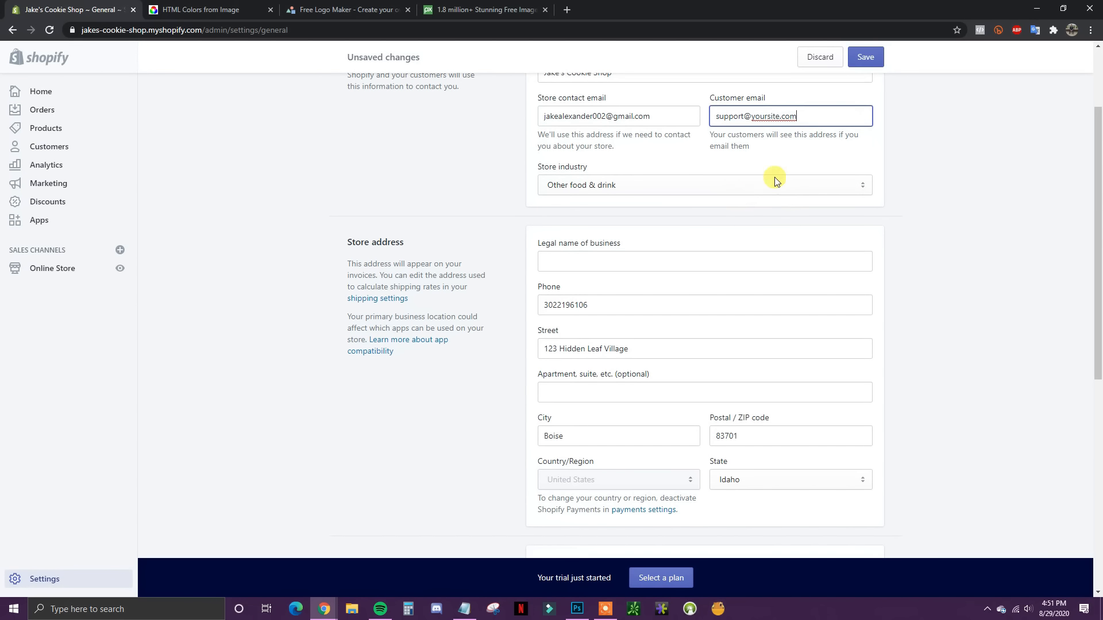
click(905, 256)
Step: Review Standards and formats: Central Time, Imperial units in pounds, prefix #, USD
scroll(905, 271, up, 1)
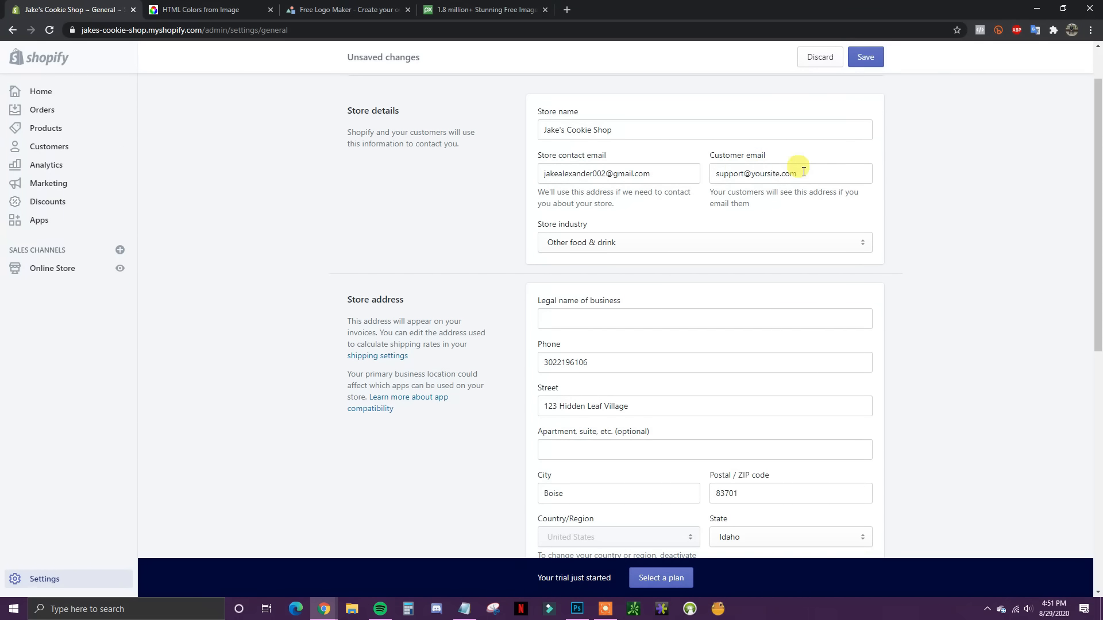
scroll(891, 325, down, 3)
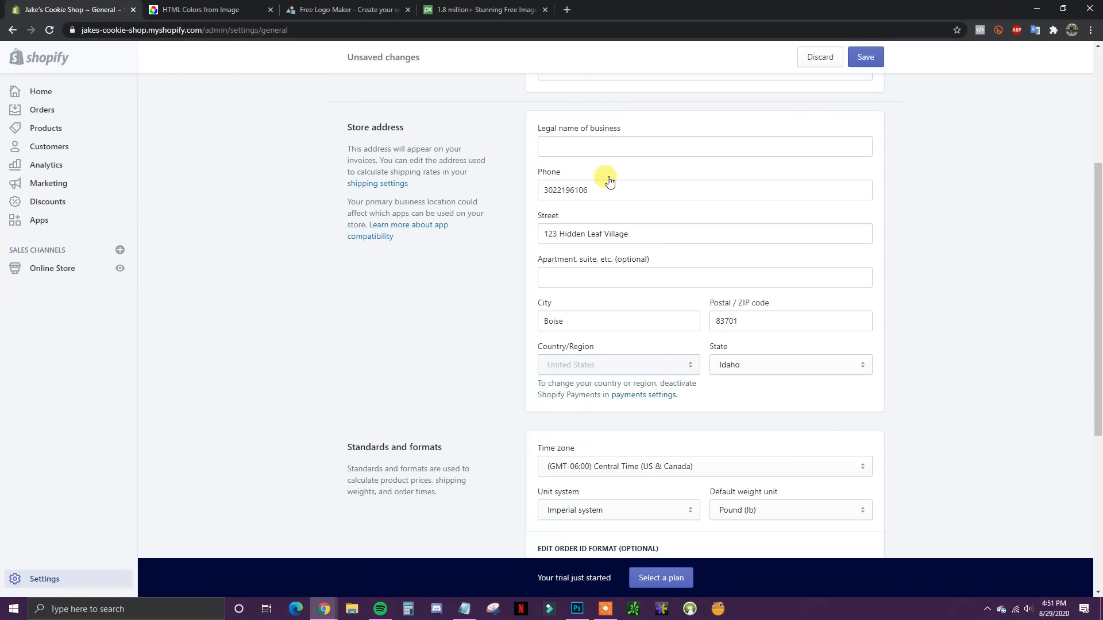
scroll(597, 316, down, 1)
scroll(598, 319, up, 1)
scroll(845, 367, down, 5)
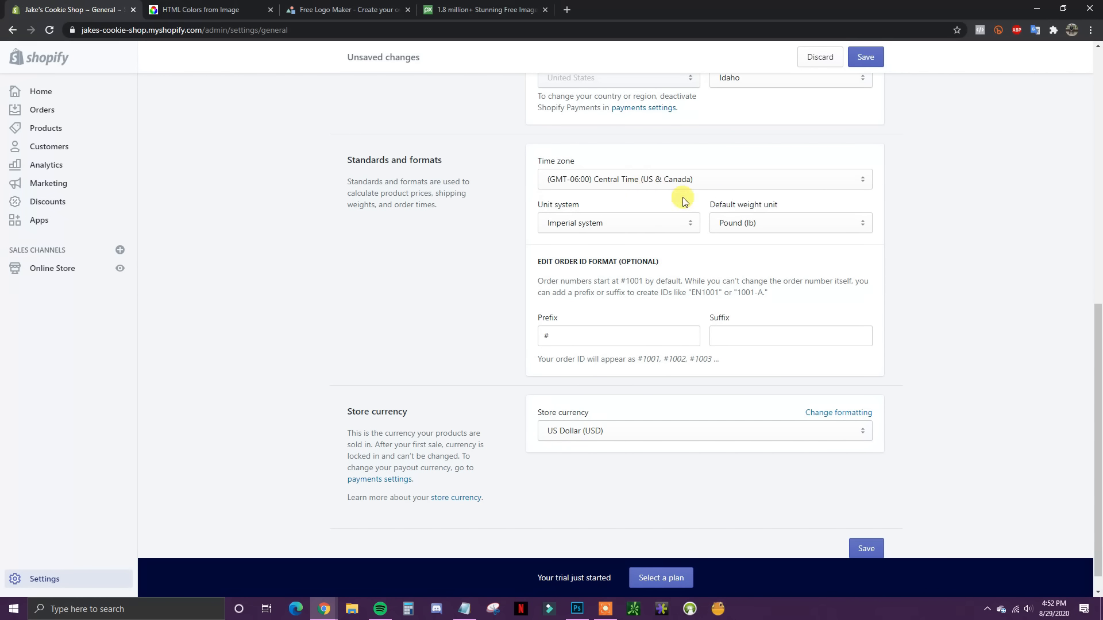
scroll(481, 195, down, 1)
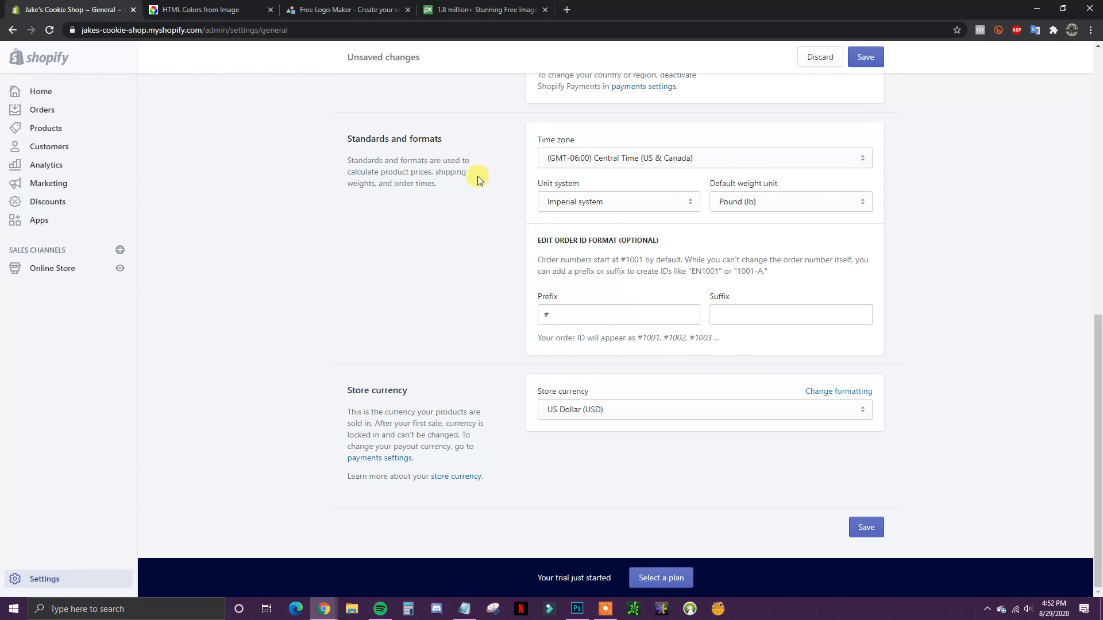
Step: Change the order ID prefix to #JCS
click(610, 314)
text(JCS)
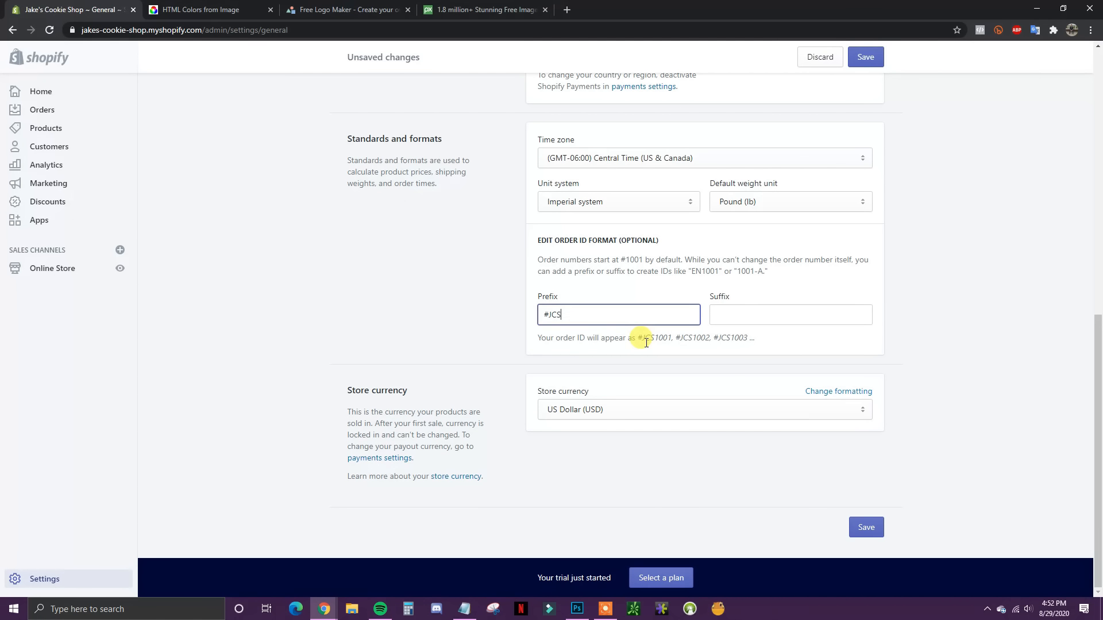
drag(638, 338, 654, 342)
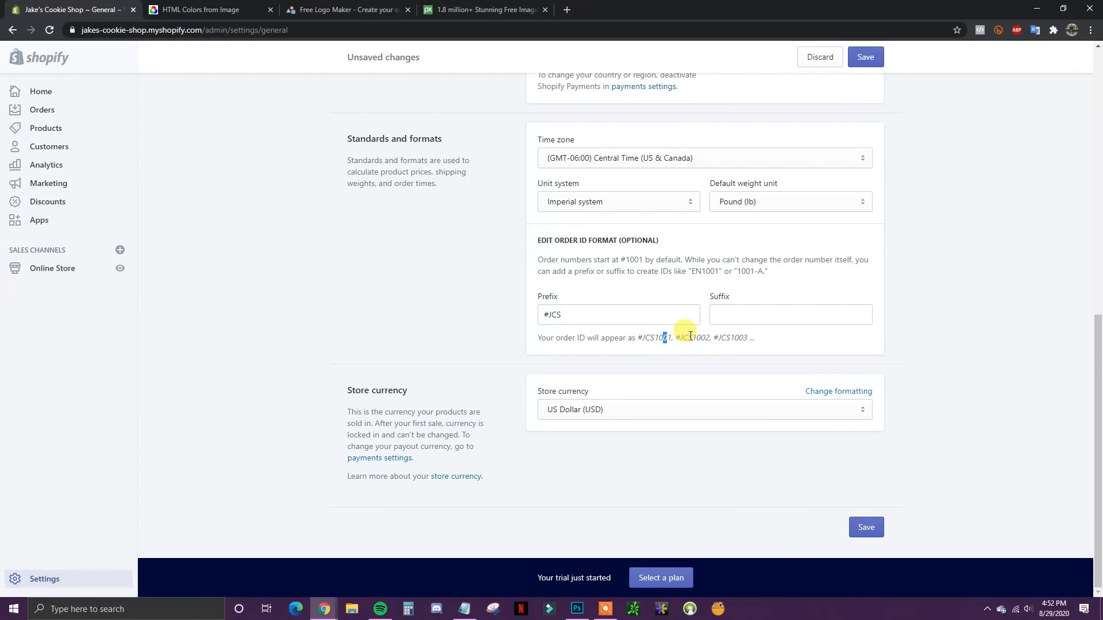
click(658, 339)
Step: Save the General settings and return to the Settings overview
click(865, 526)
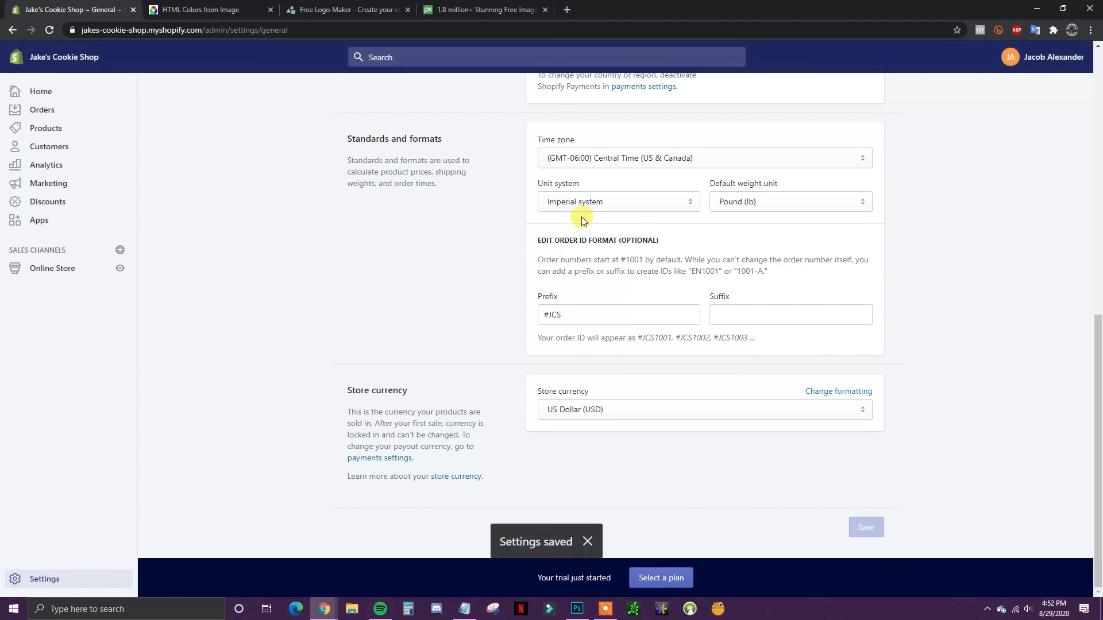
scroll(468, 286, up, 15)
click(367, 95)
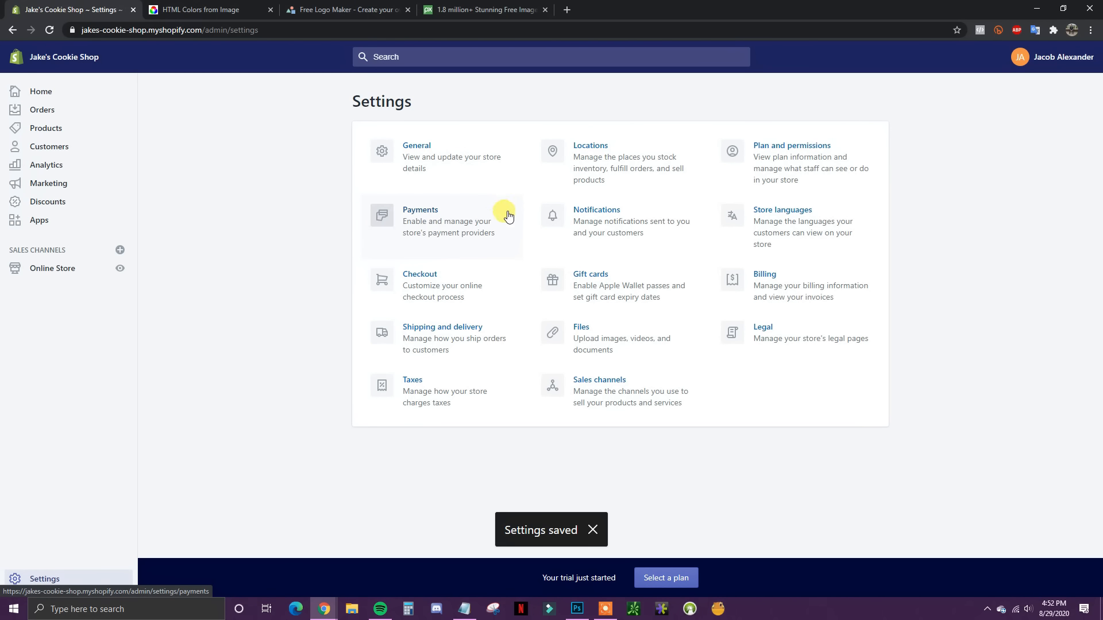
Step: Open Payments settings and begin completing the Shopify Payments account setup
click(437, 218)
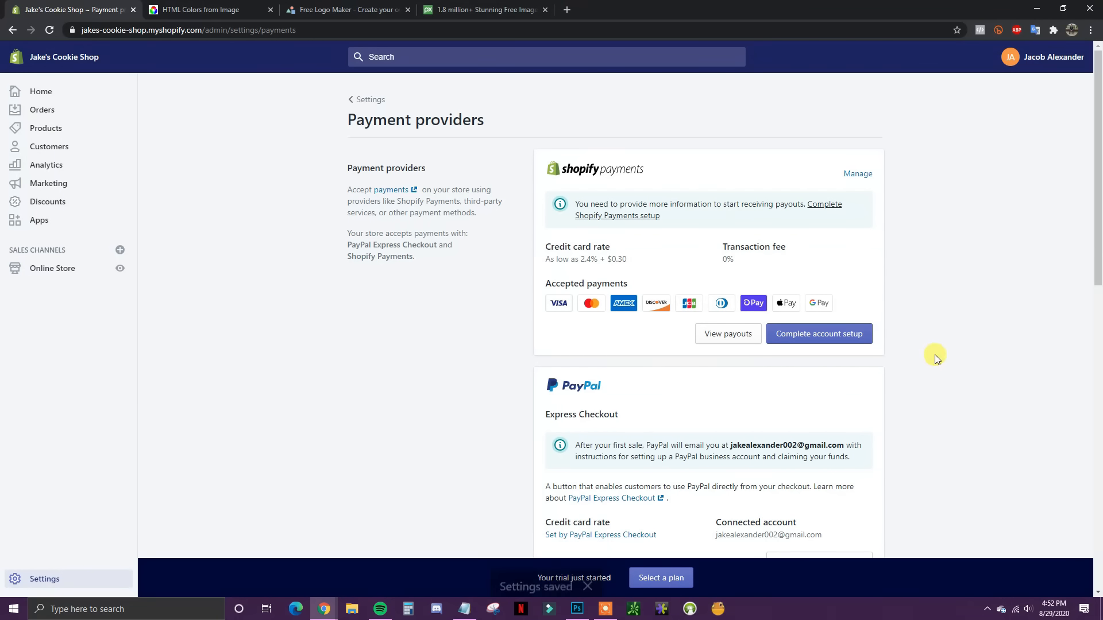
scroll(944, 351, down, 1)
scroll(971, 356, up, 1)
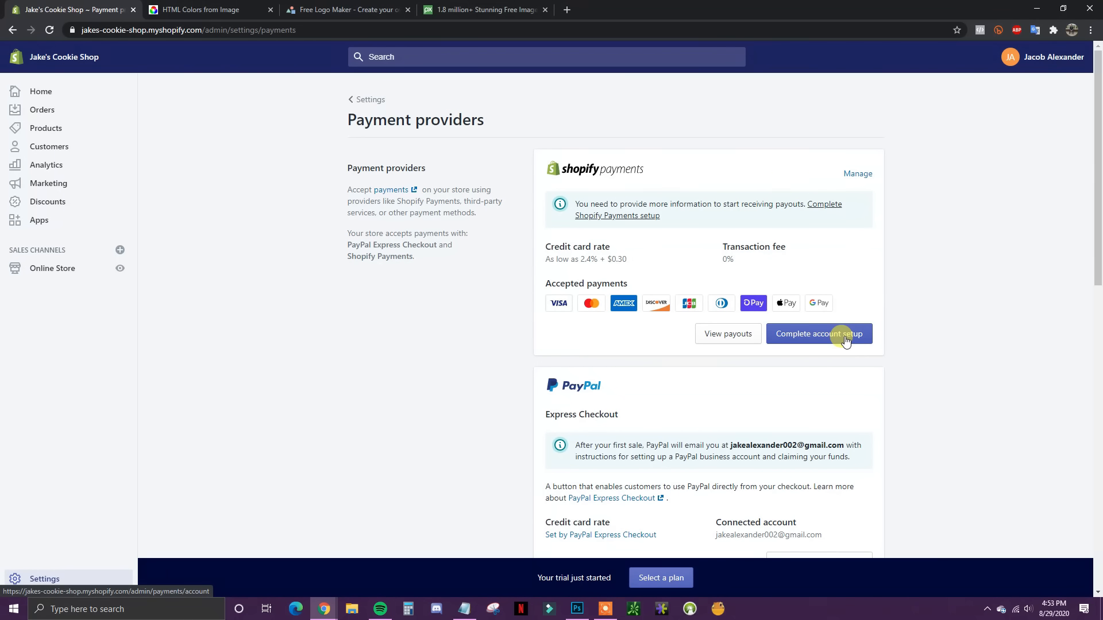
click(799, 335)
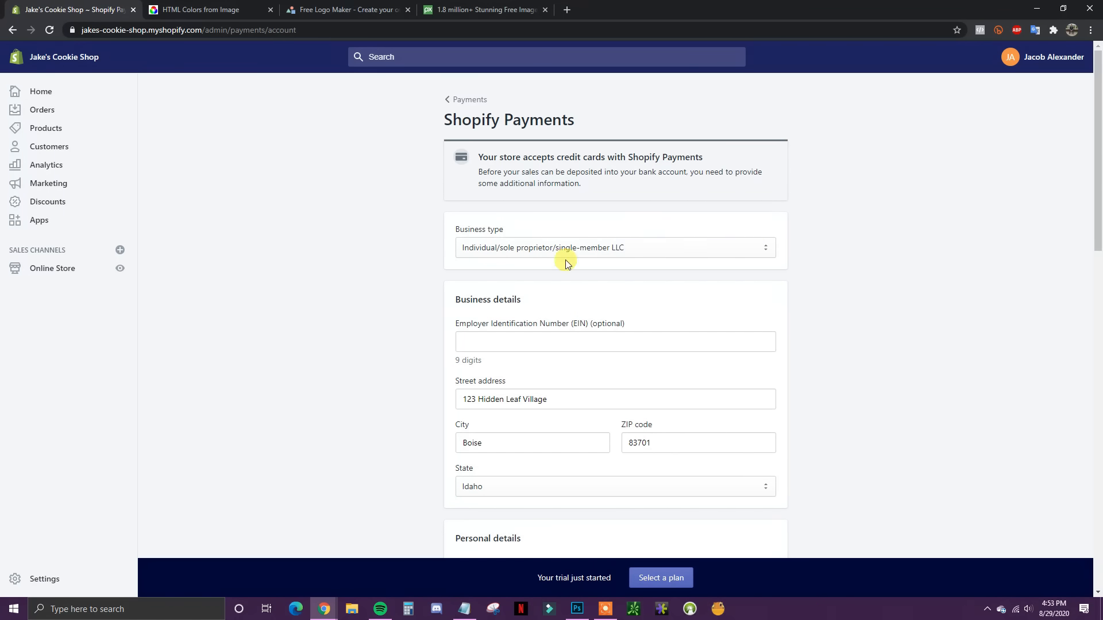
Step: Check the business type list, leaving Individual/sole proprietor/single-member LLC selected
scroll(753, 244, down, 2)
scroll(585, 193, up, 1)
click(585, 194)
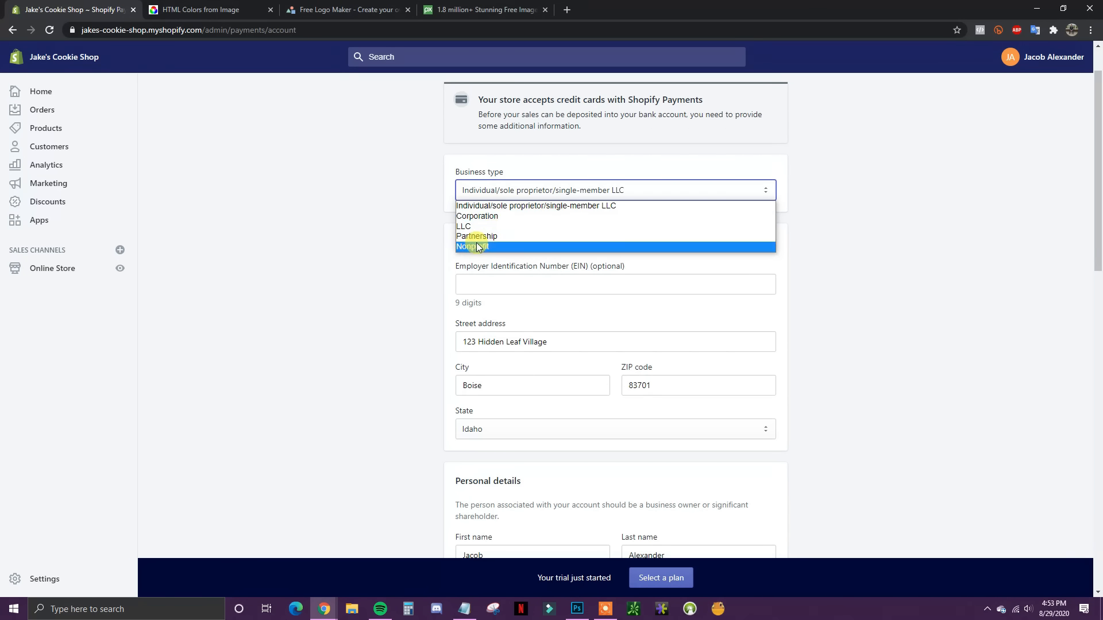
click(893, 244)
Step: Look over the rest of the Shopify Payments form, then go back to Payment providers
scroll(701, 316, down, 1)
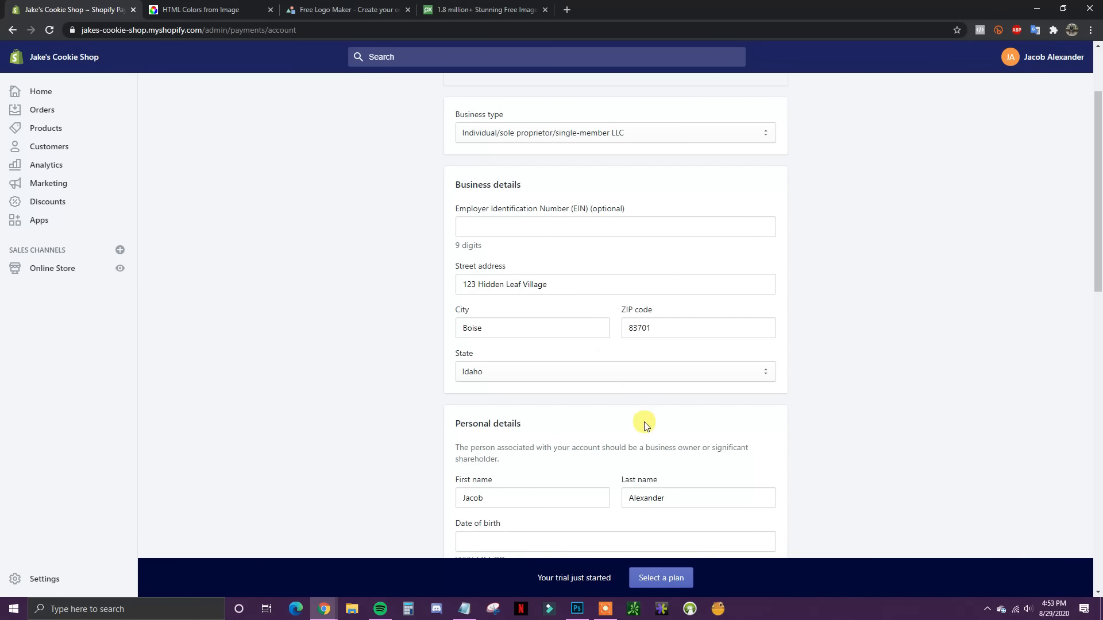
scroll(499, 324, up, 1)
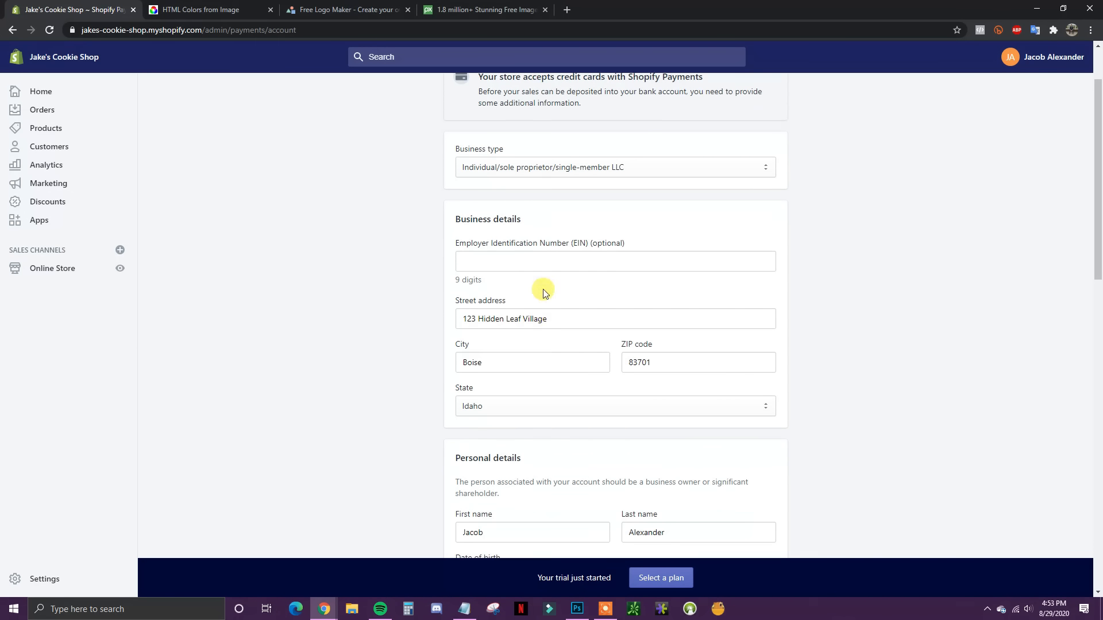
scroll(597, 345, down, 2)
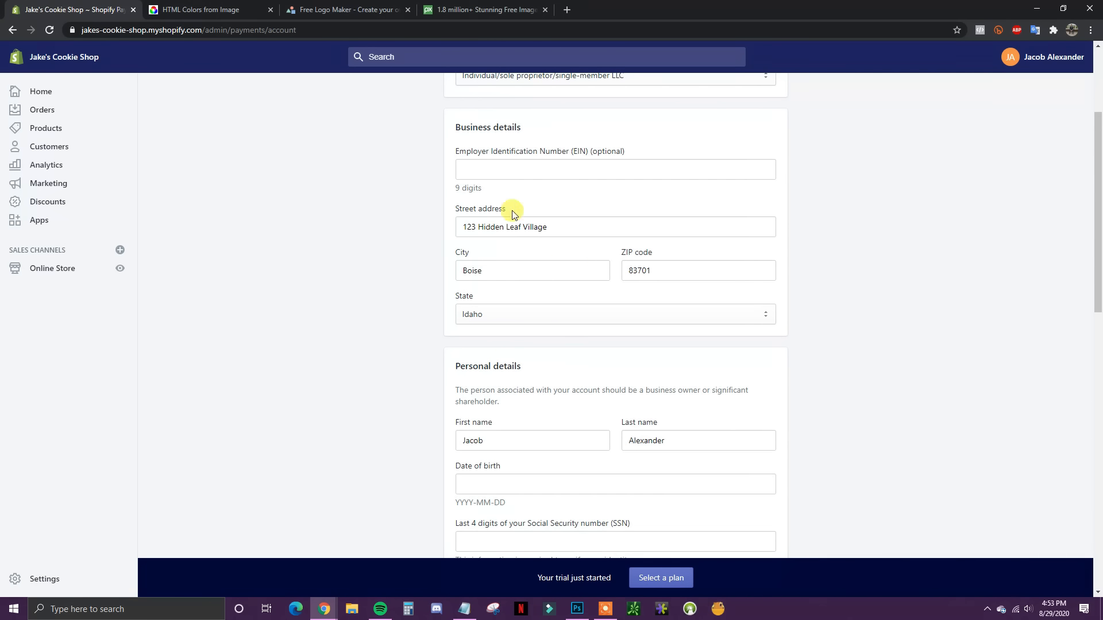
scroll(592, 285, down, 5)
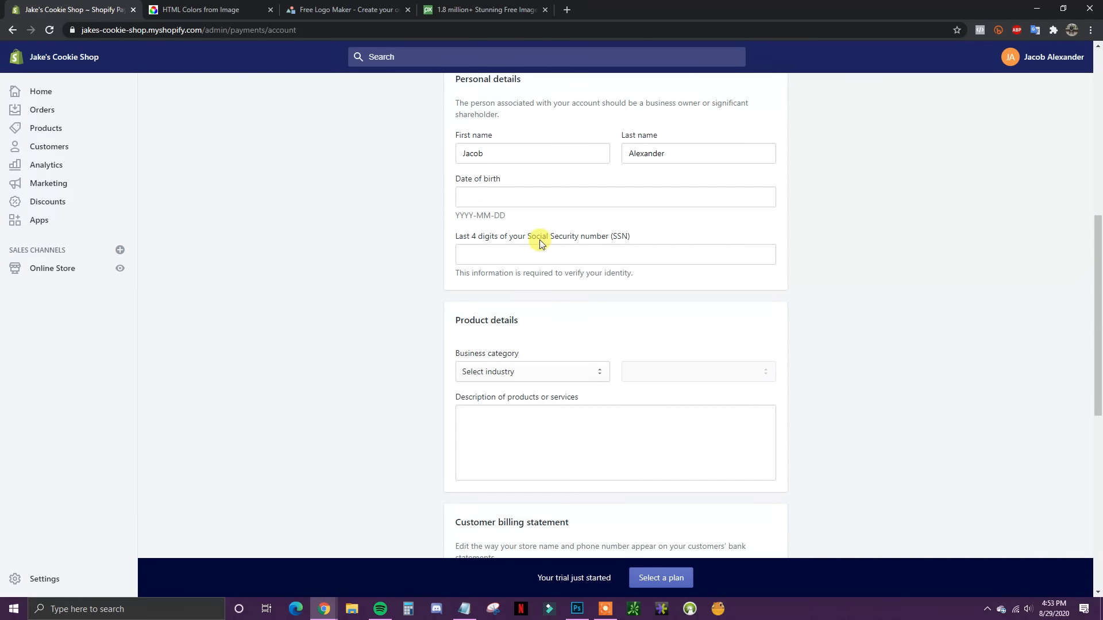
scroll(590, 267, down, 3)
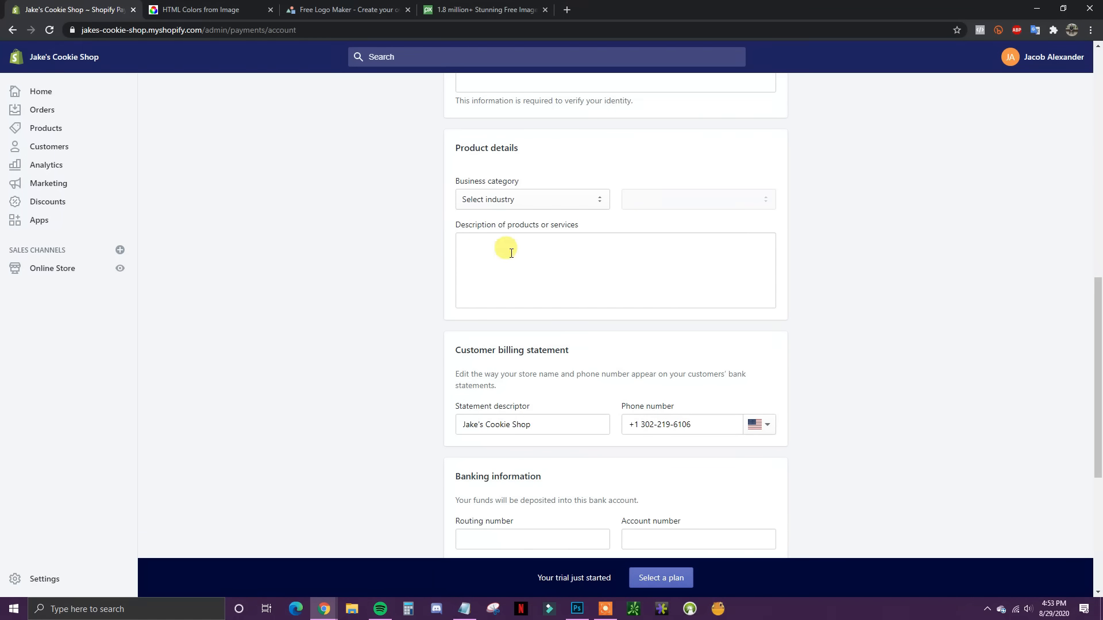
scroll(606, 315, down, 4)
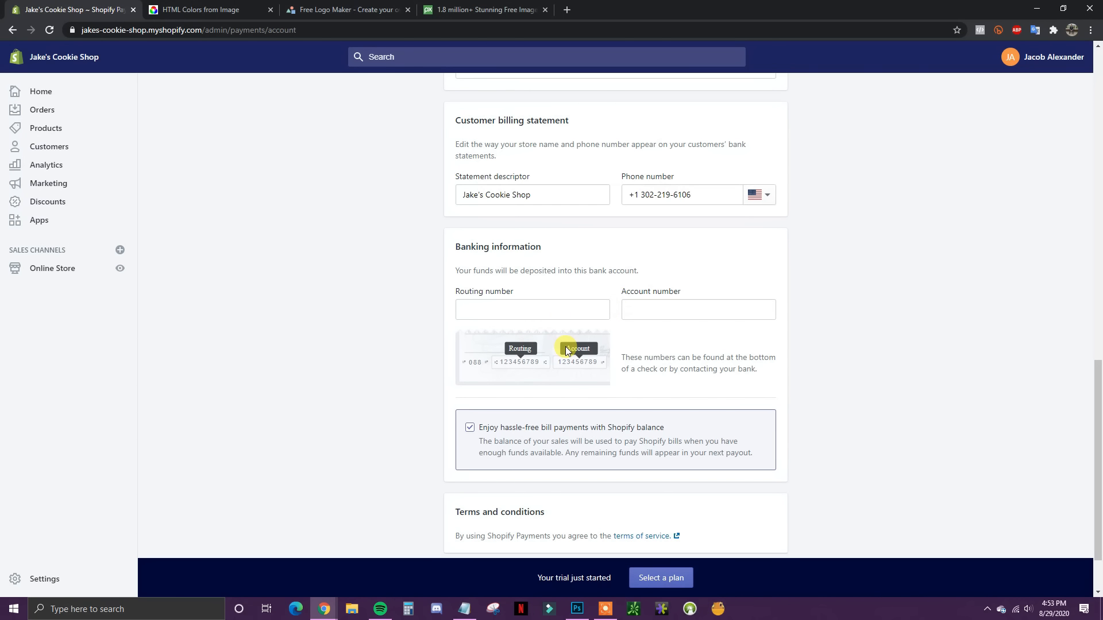
scroll(622, 333, down, 1)
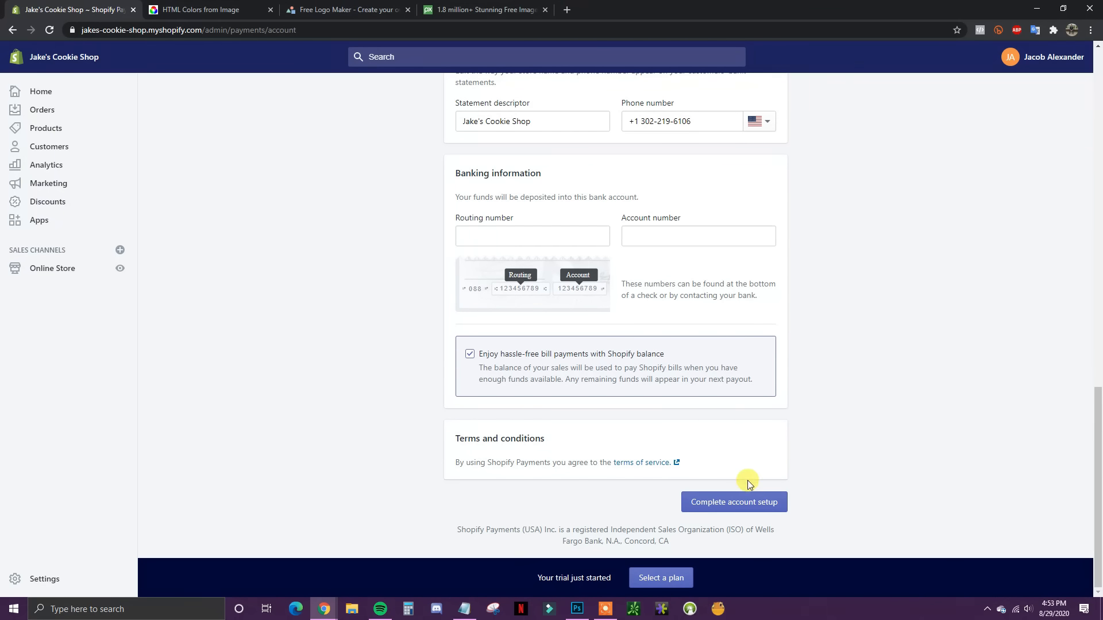
scroll(805, 488, up, 4)
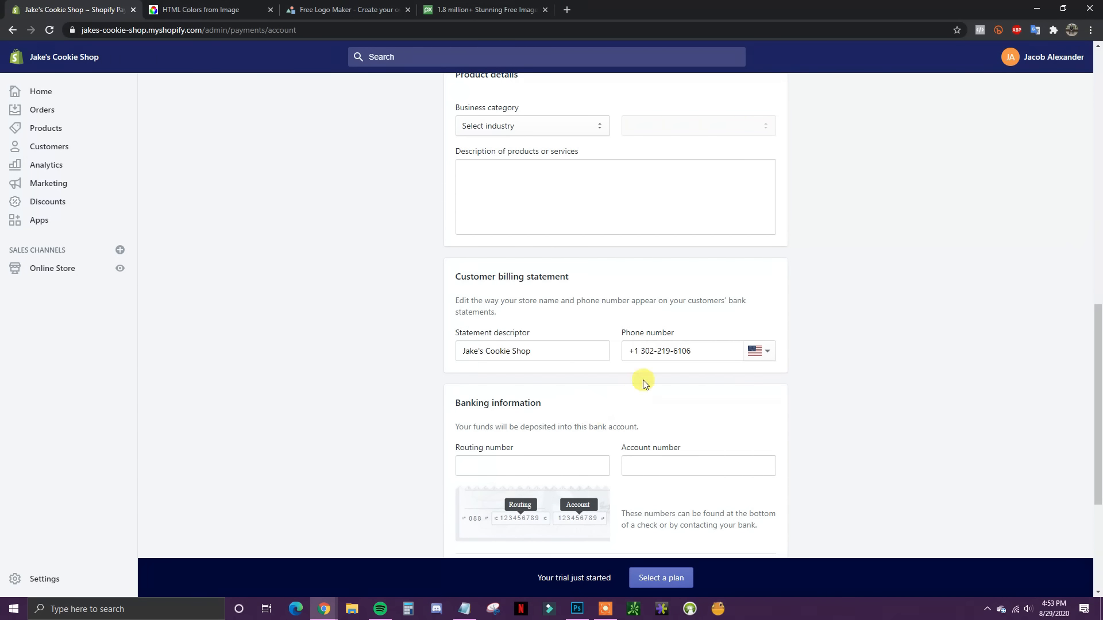
scroll(756, 446, up, 10)
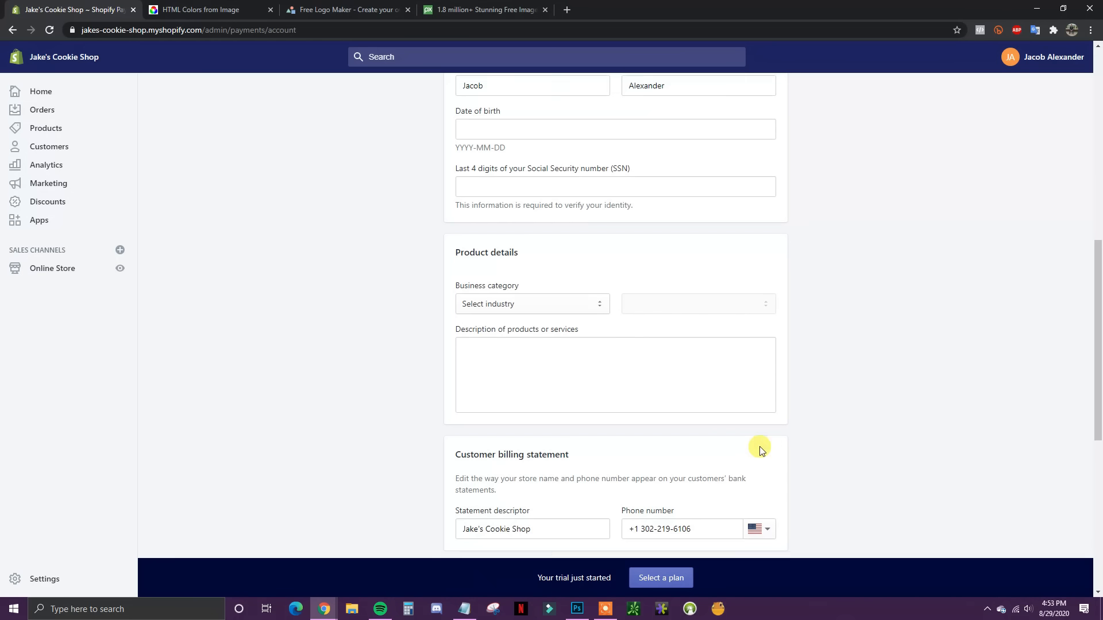
scroll(747, 379, up, 2)
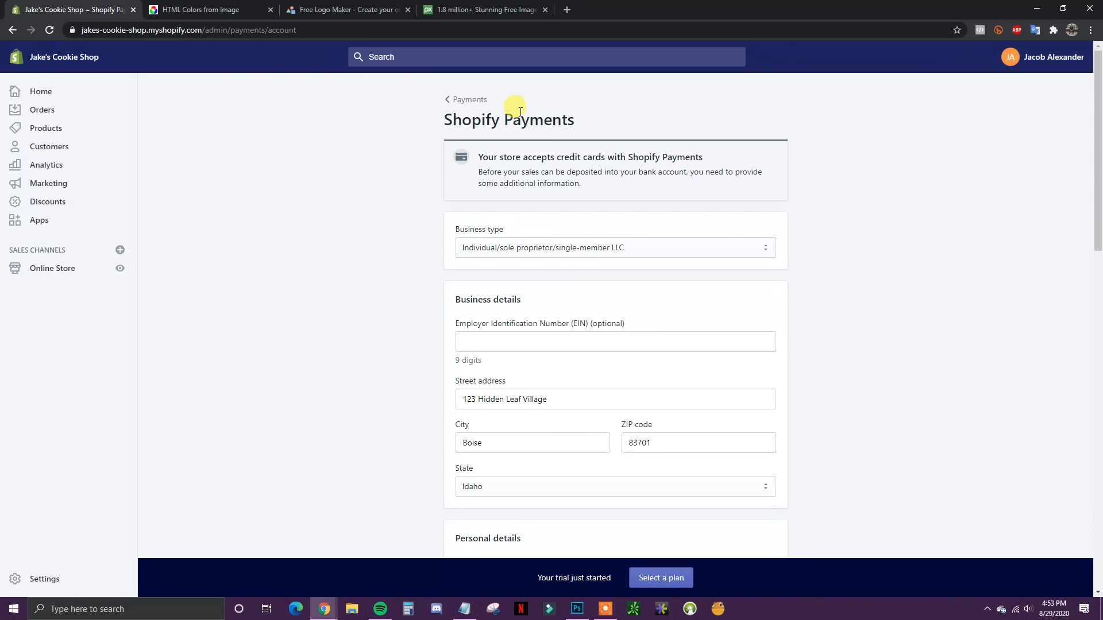
click(451, 99)
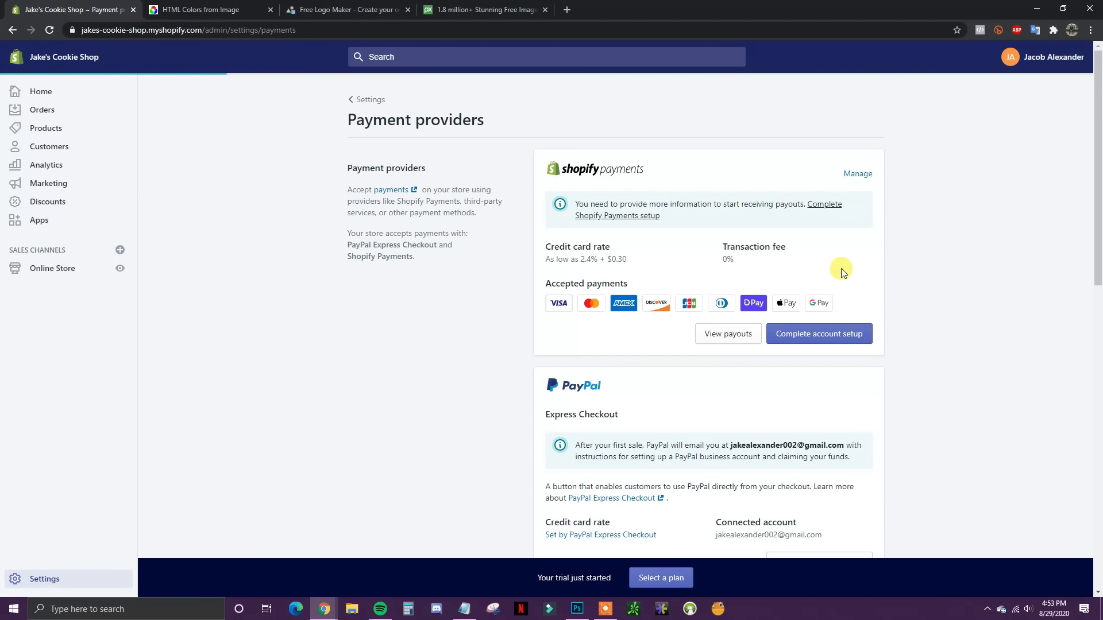
Step: Review the PayPal Express Checkout card and its connected account email
scroll(879, 299, down, 3)
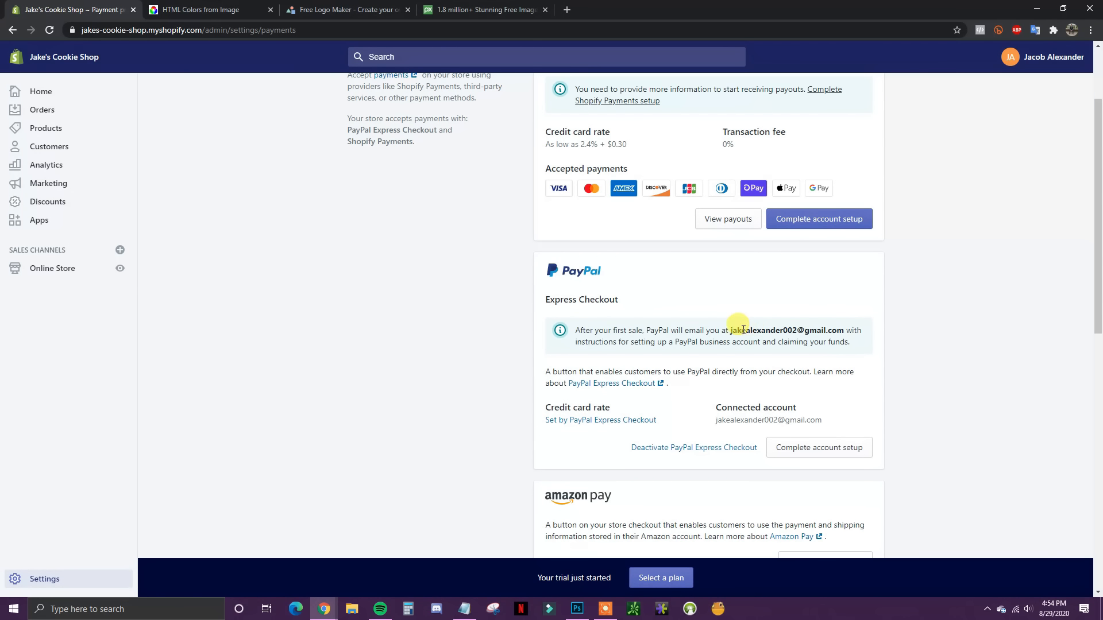
drag(743, 329, 825, 331)
double_click(830, 331)
click(927, 409)
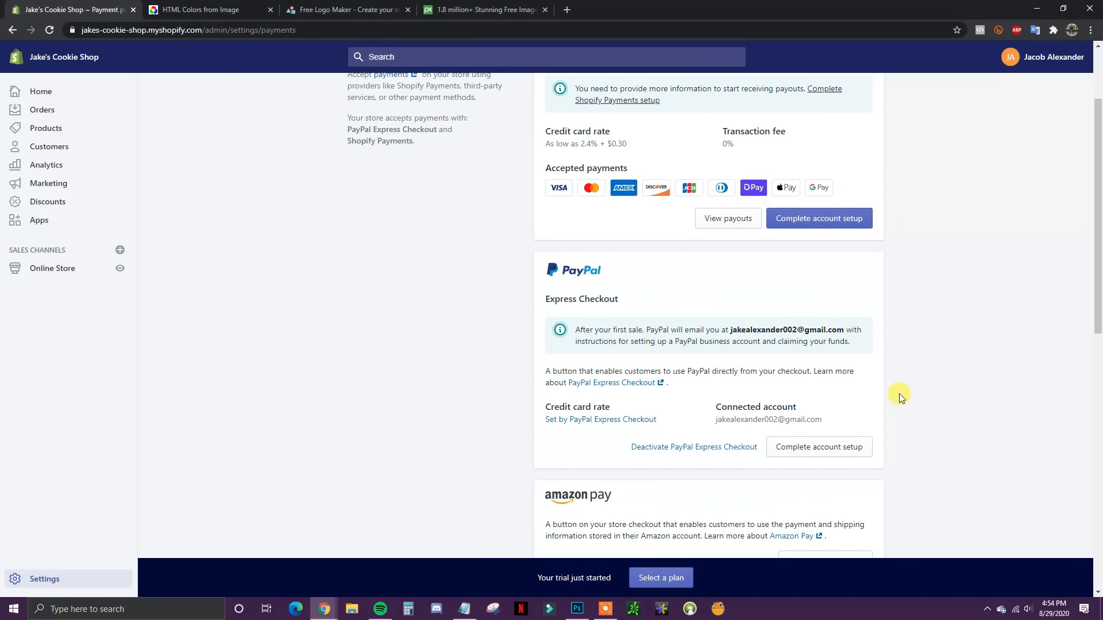
Step: Look over Amazon Pay and other provider cards, then return to the Settings overview
scroll(901, 397, down, 4)
scroll(803, 218, down, 1)
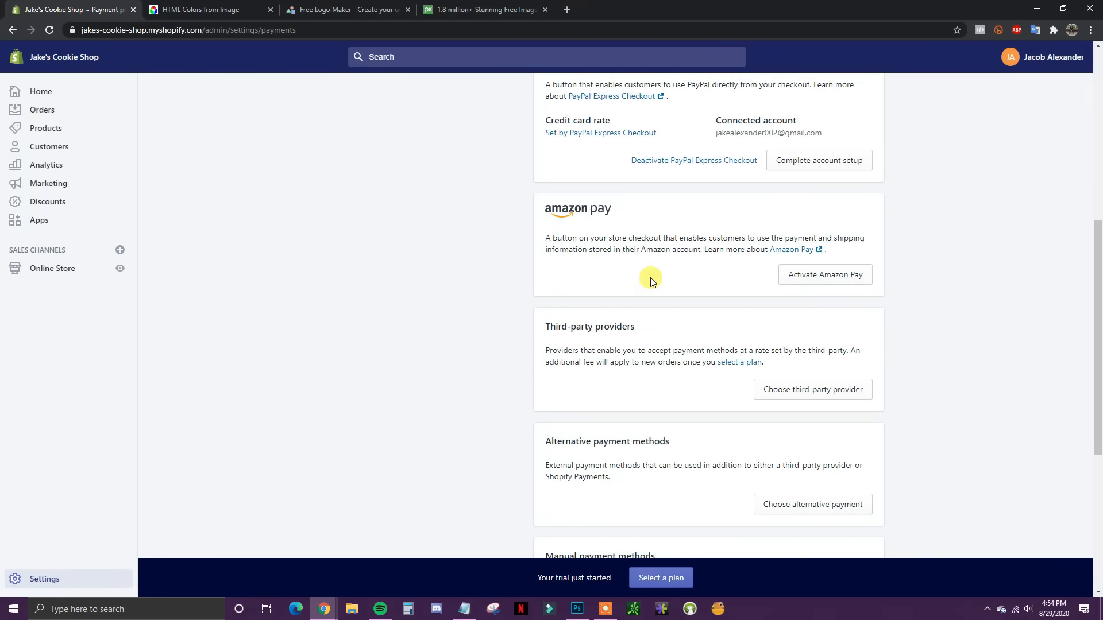
scroll(667, 282, down, 1)
scroll(685, 284, up, 1)
scroll(692, 270, down, 2)
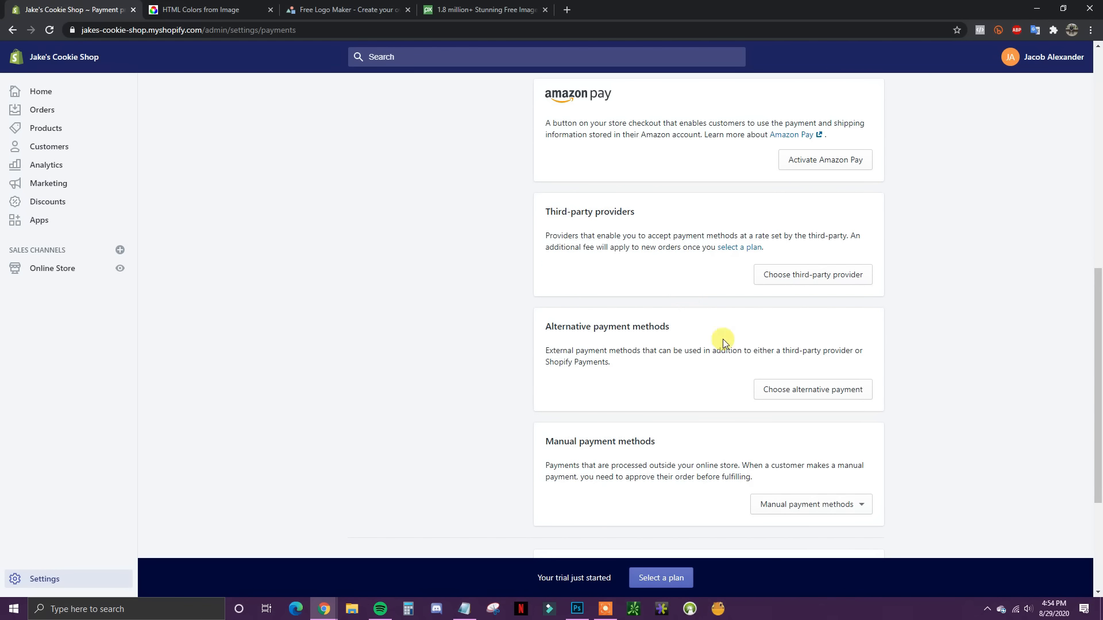
scroll(778, 431, up, 4)
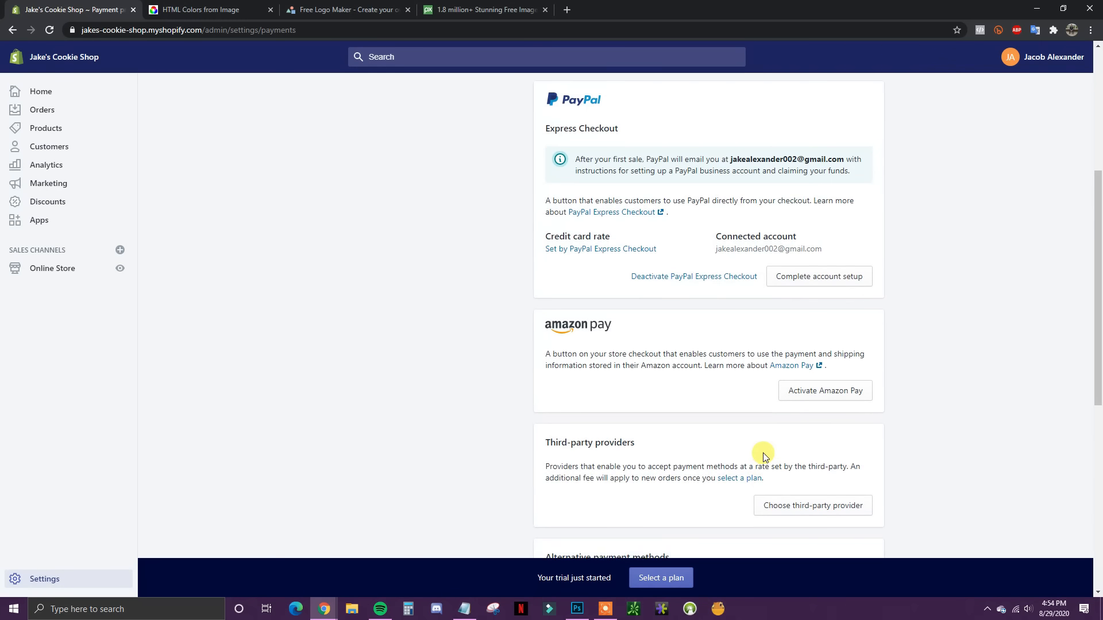
scroll(761, 451, up, 3)
scroll(666, 451, down, 1)
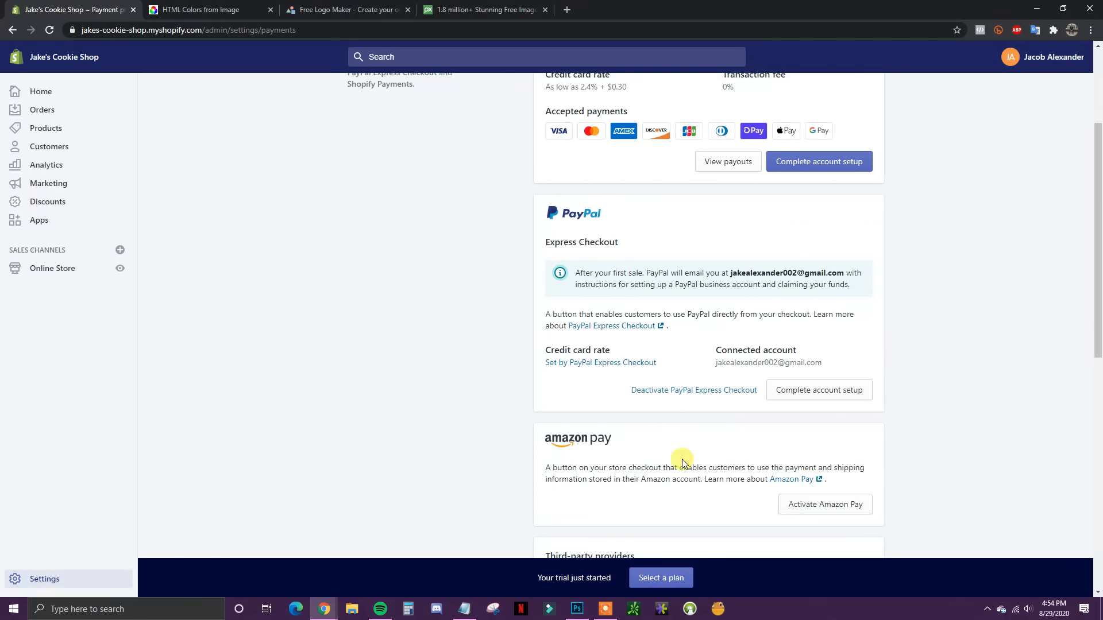
scroll(620, 458, up, 3)
scroll(707, 456, down, 2)
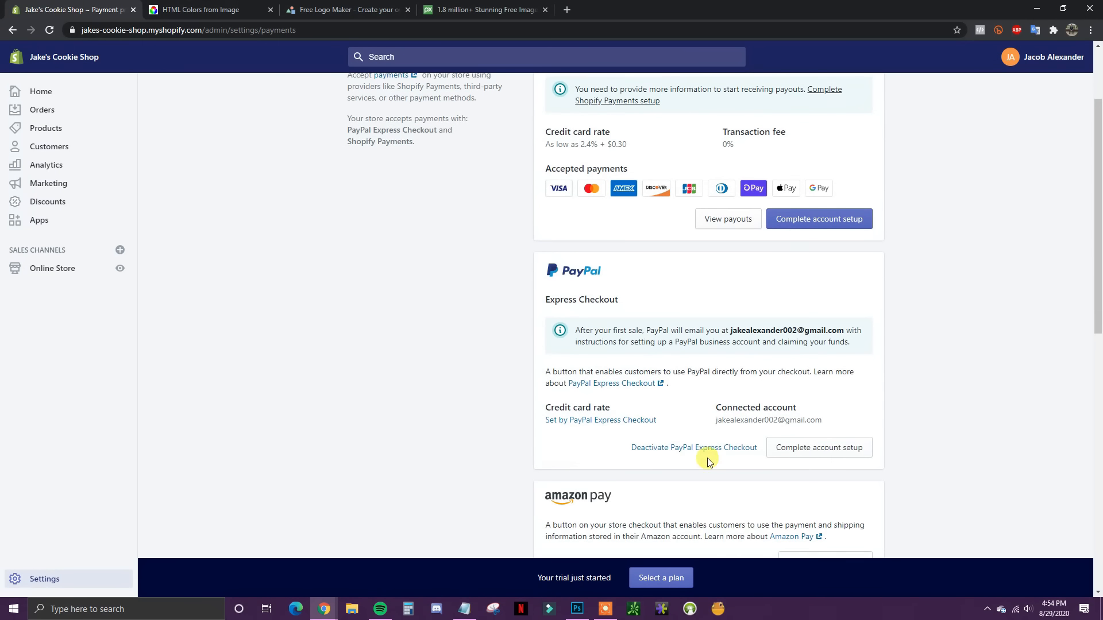
scroll(722, 432, up, 1)
scroll(678, 417, down, 6)
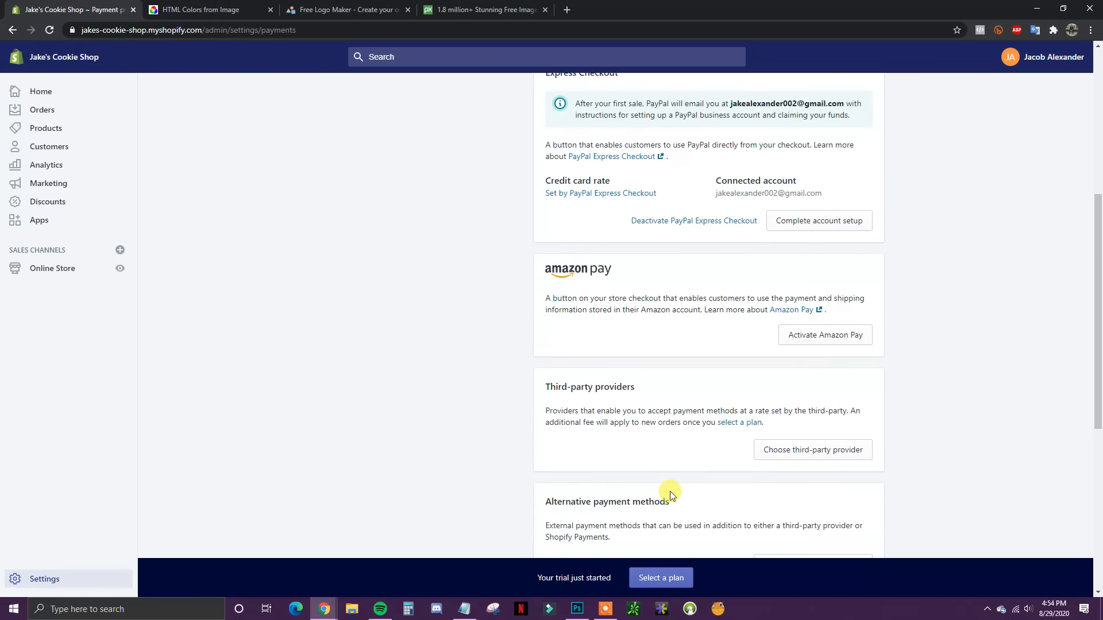
scroll(690, 452, up, 5)
scroll(690, 452, up, 2)
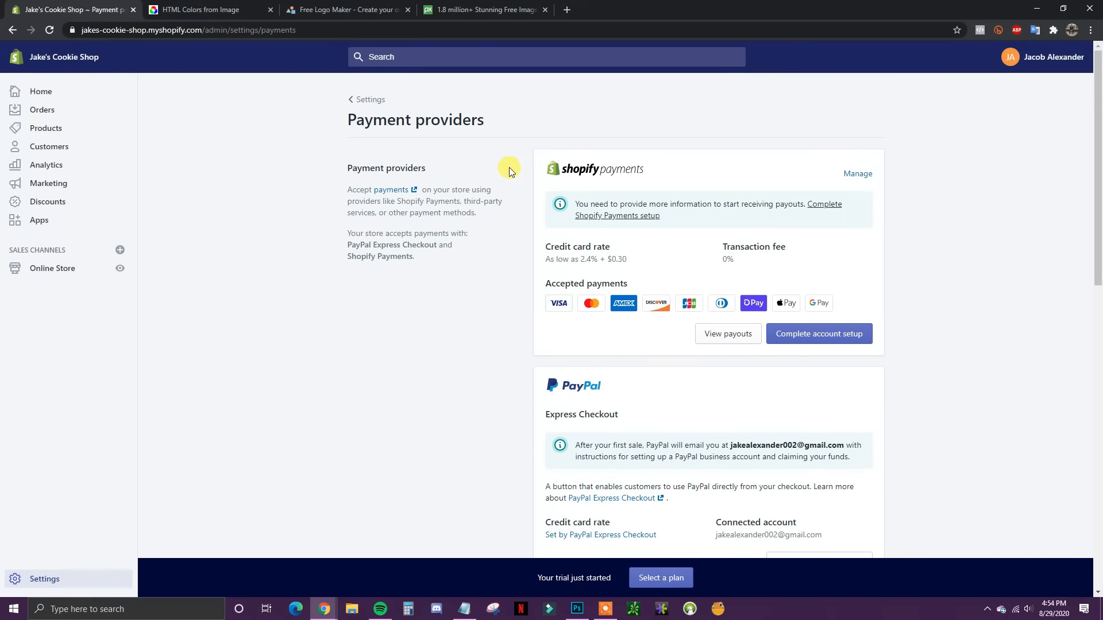
click(376, 106)
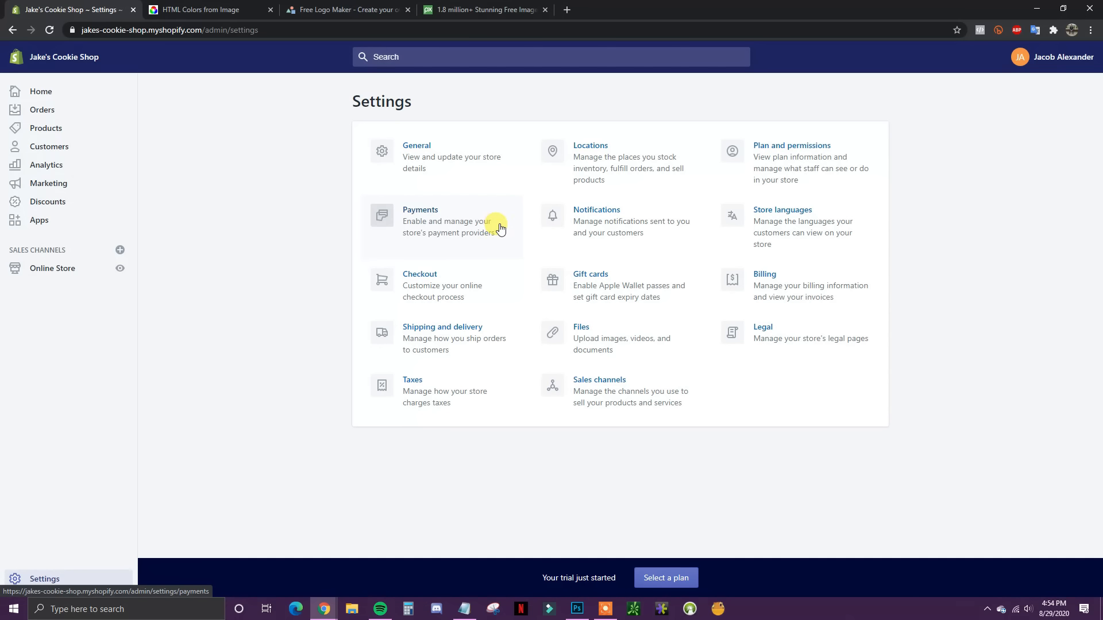
Step: Open Checkout settings and make customer accounts optional
click(455, 294)
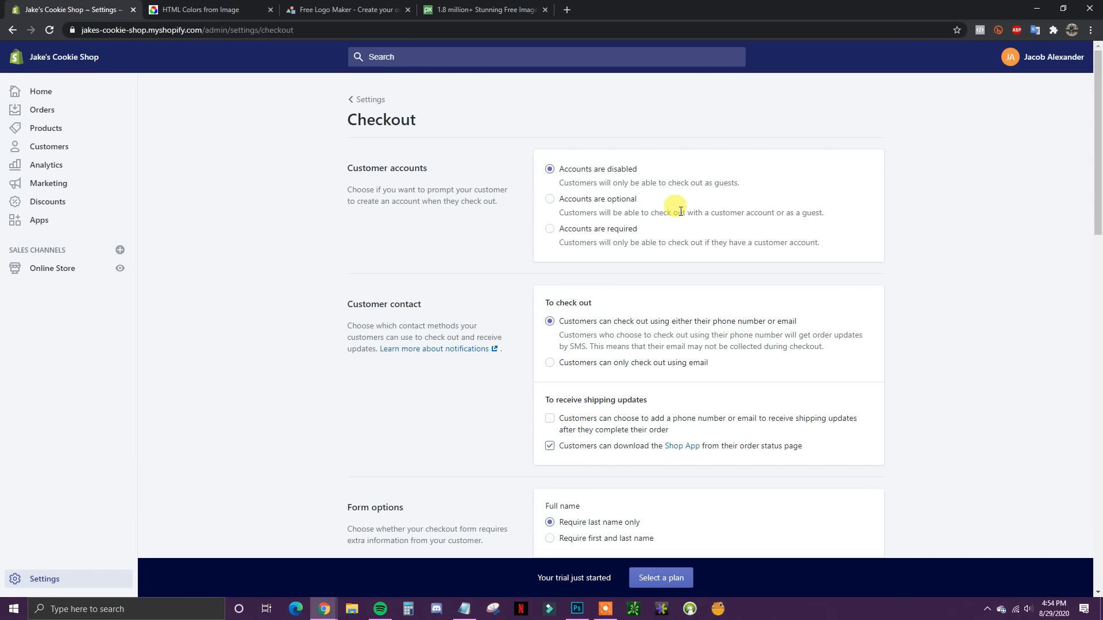
click(596, 204)
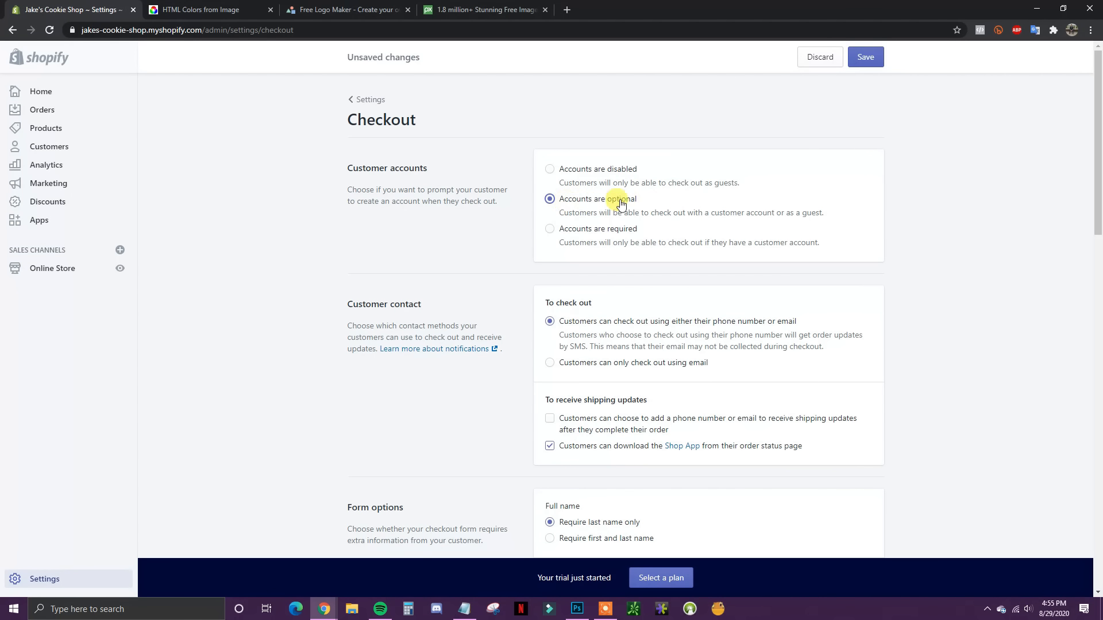
scroll(684, 265, down, 2)
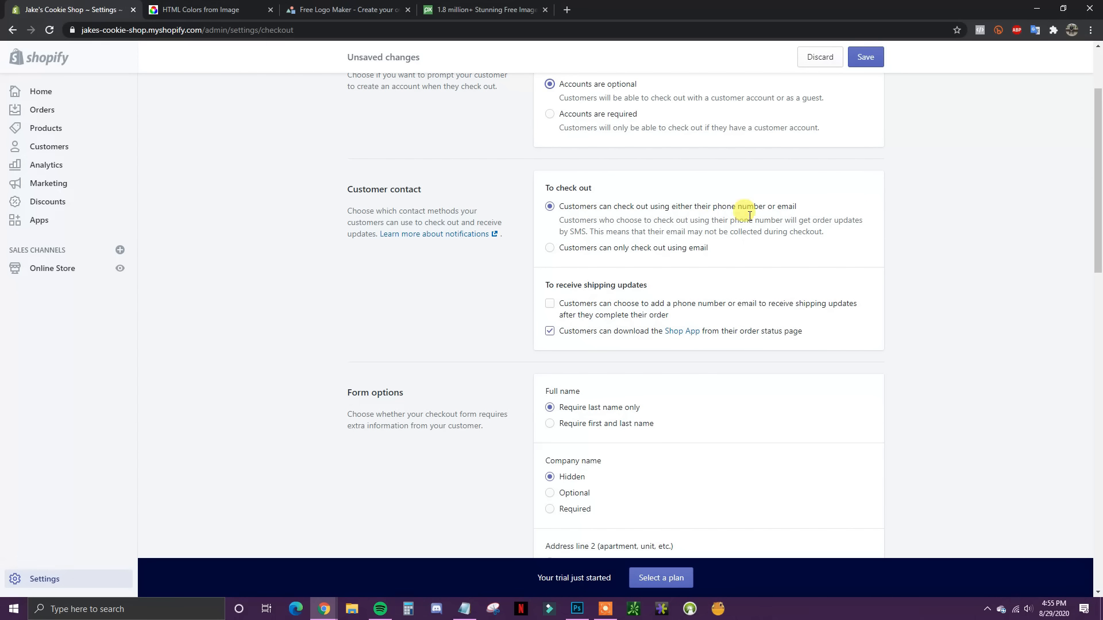
scroll(766, 265, down, 1)
scroll(765, 265, down, 1)
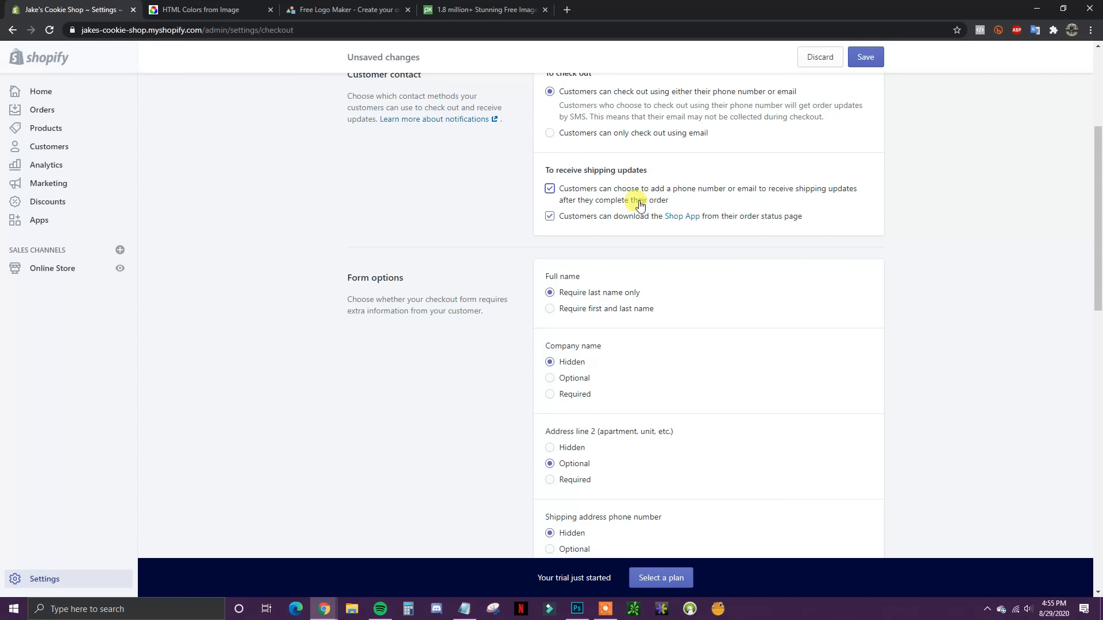
scroll(687, 256, down, 2)
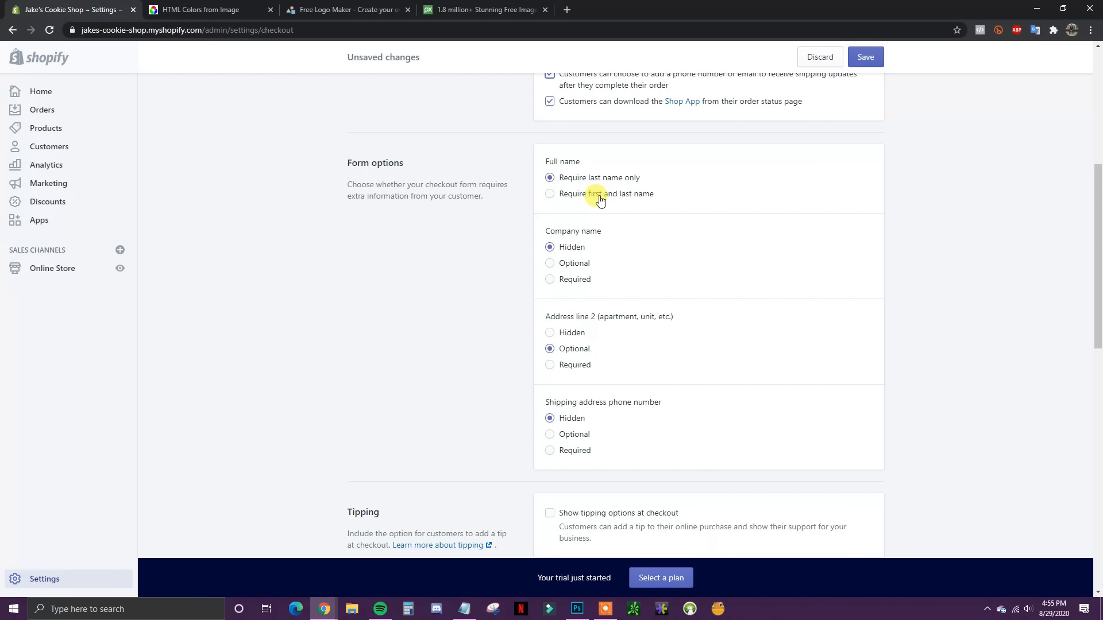
Step: Require both first and last names and review the address line and phone field options
click(573, 197)
scroll(683, 233, down, 1)
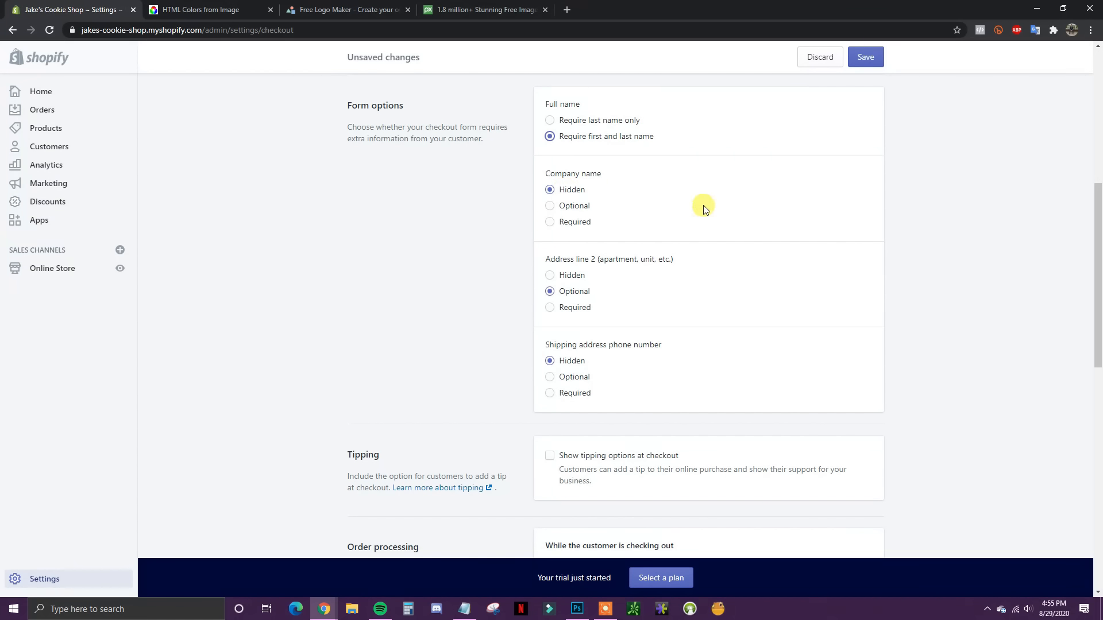
scroll(689, 230, down, 1)
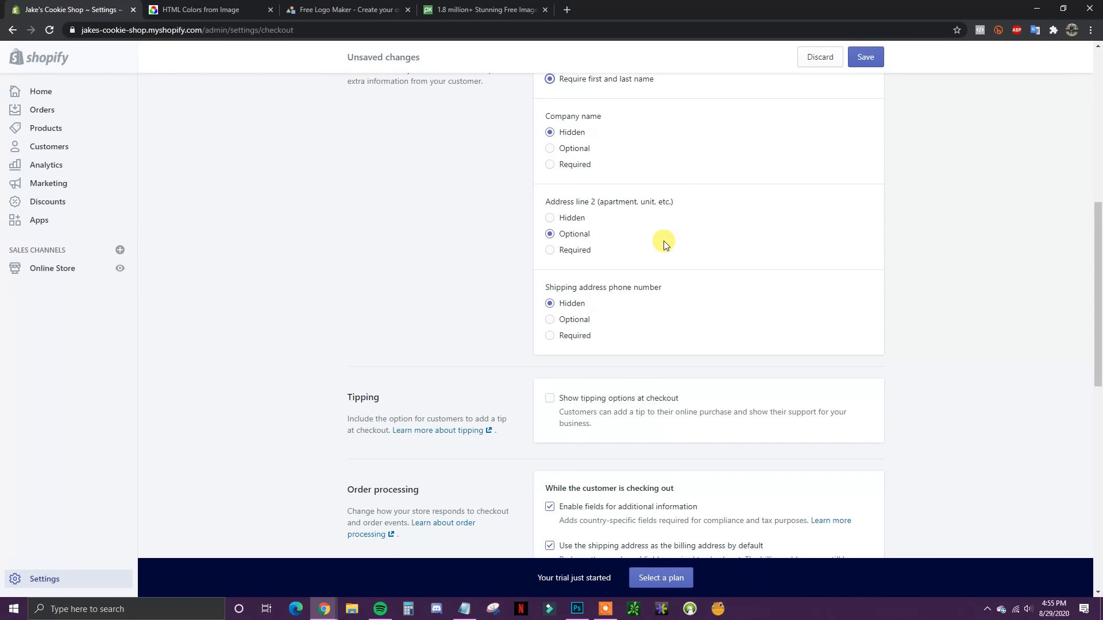
scroll(663, 241, down, 1)
drag(610, 144, 645, 143)
click(640, 241)
scroll(636, 256, down, 1)
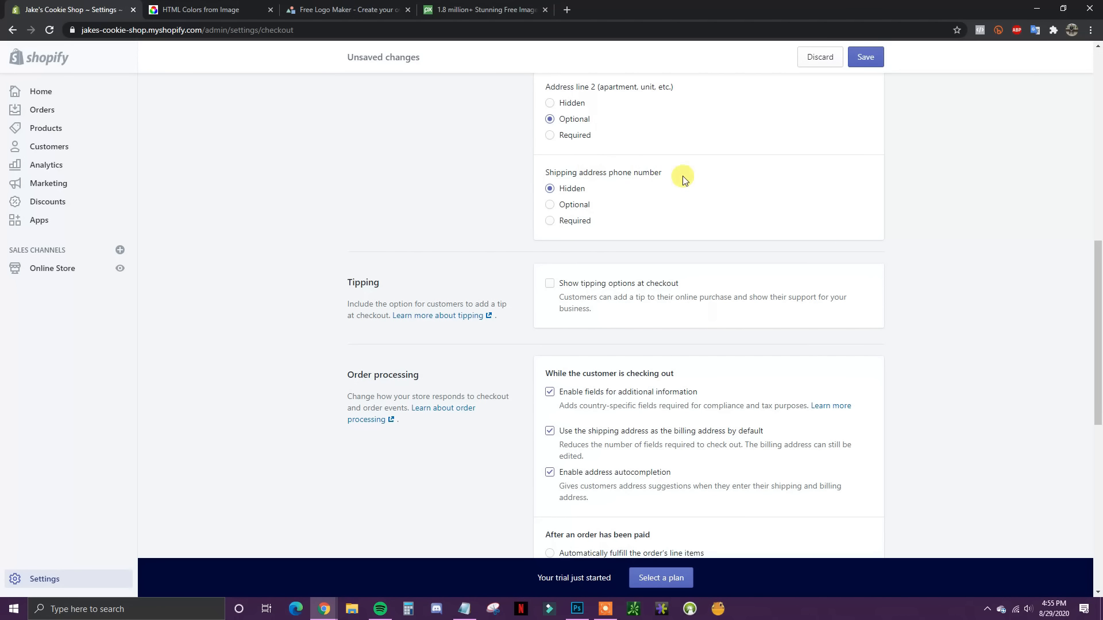
scroll(618, 195, down, 1)
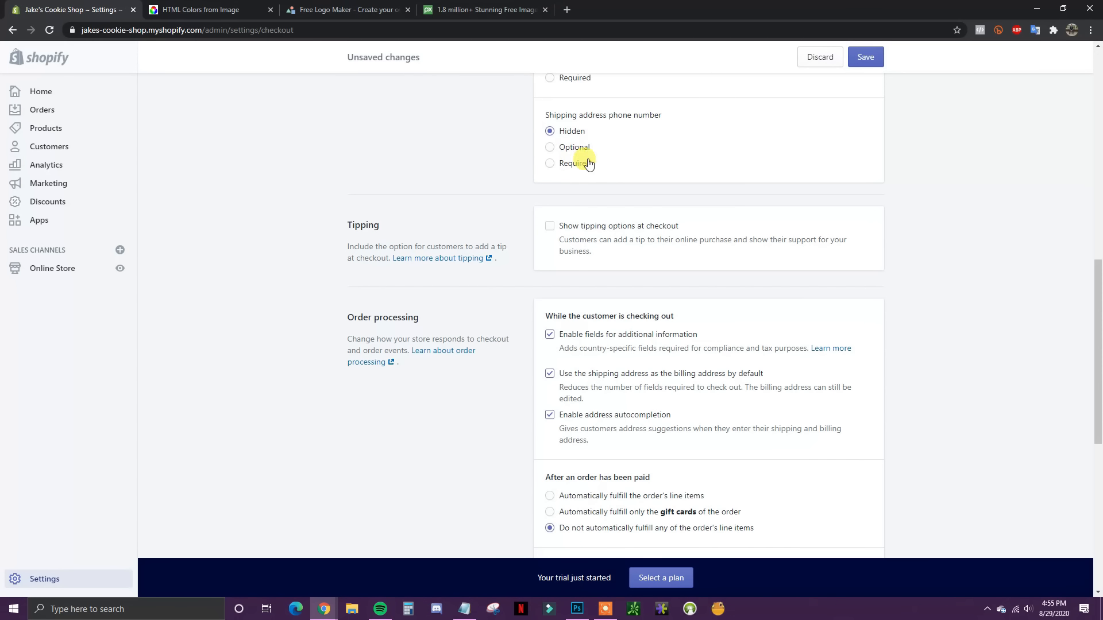
scroll(586, 161, down, 1)
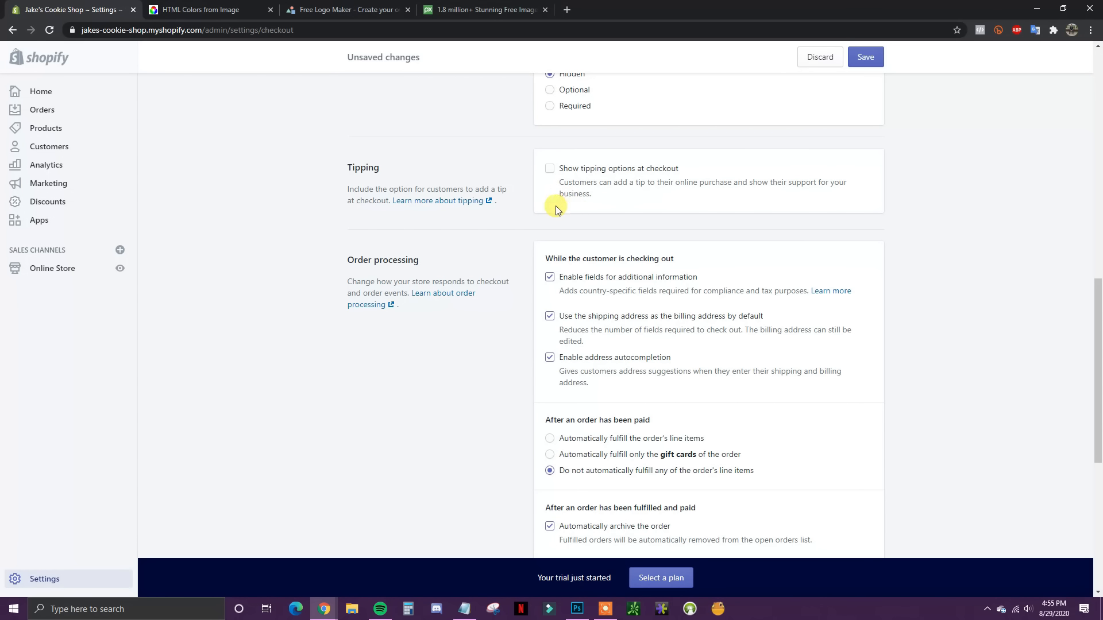
Step: Preselect the email marketing sign-up option at checkout and save the Checkout settings
scroll(556, 210, down, 1)
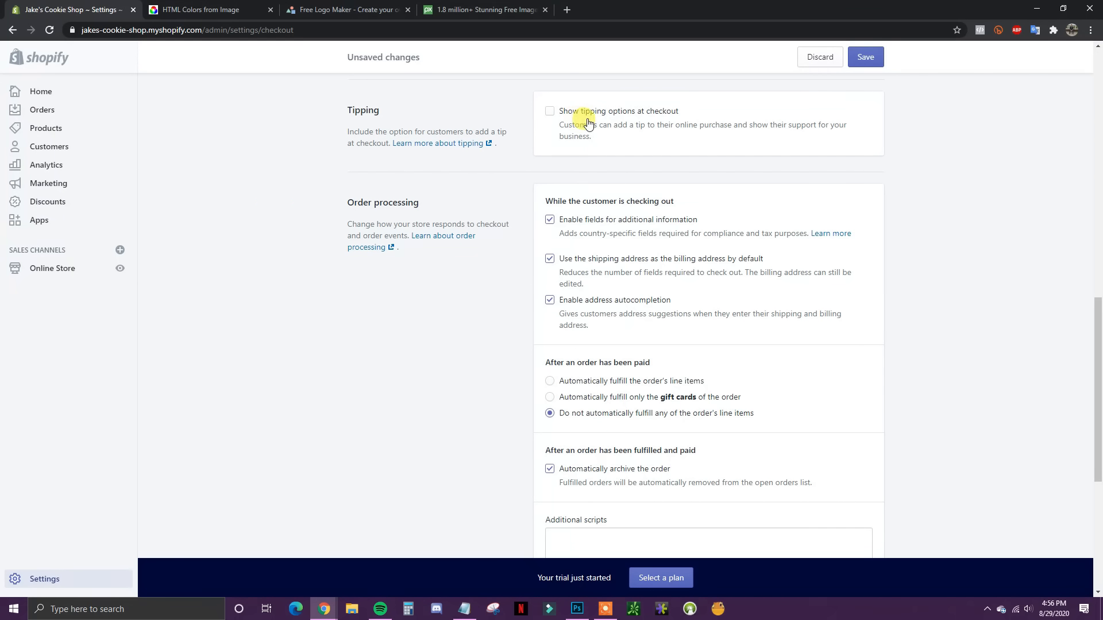
scroll(623, 131, down, 1)
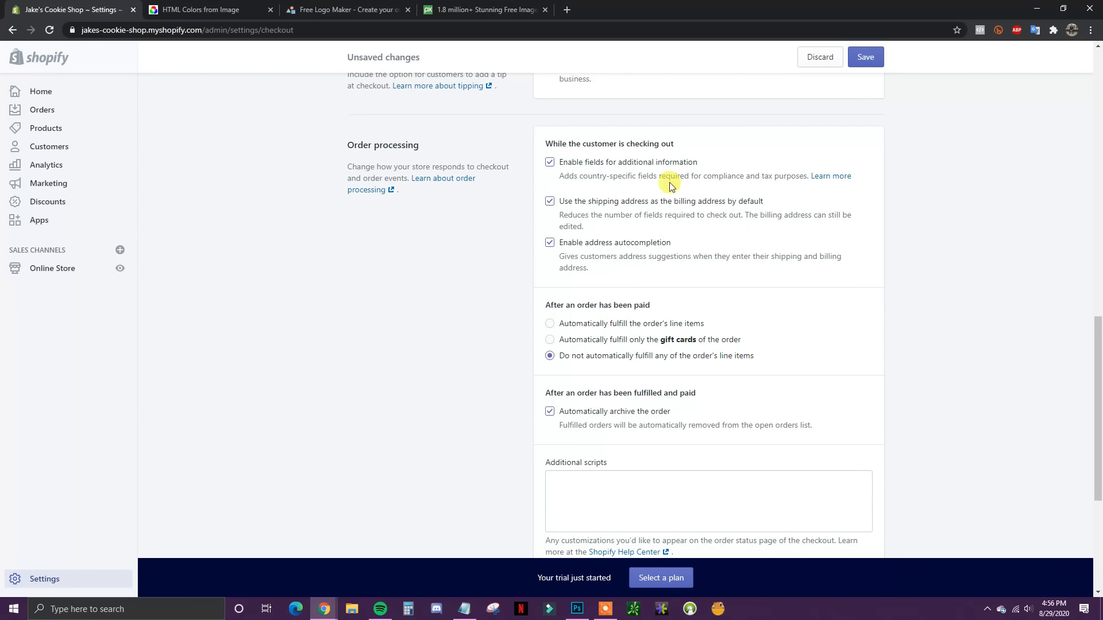
scroll(657, 206, down, 1)
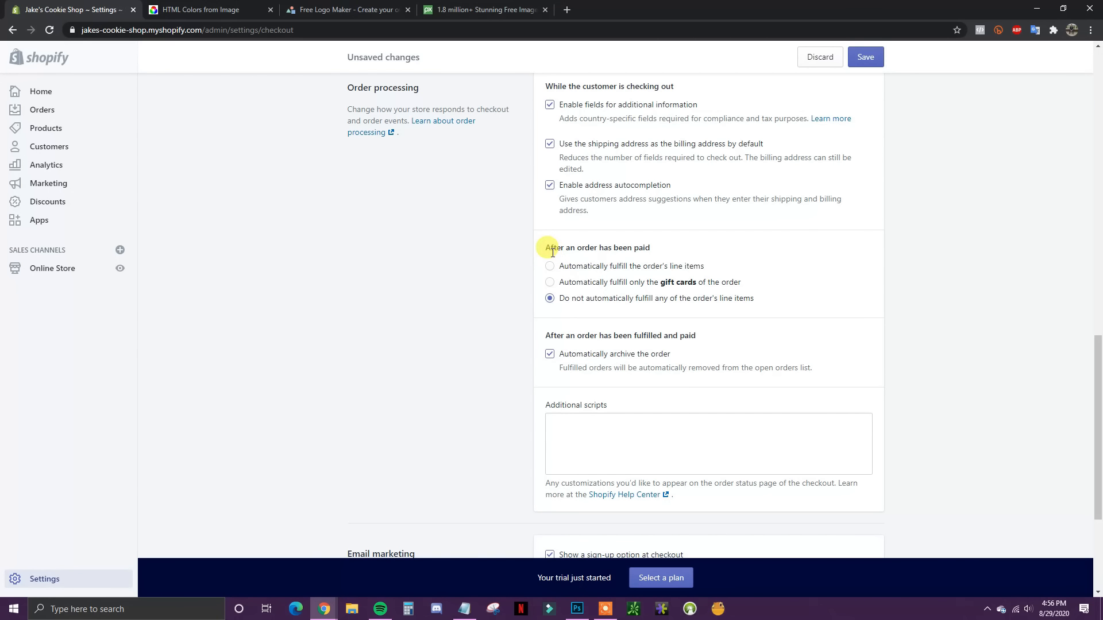
scroll(832, 322, down, 1)
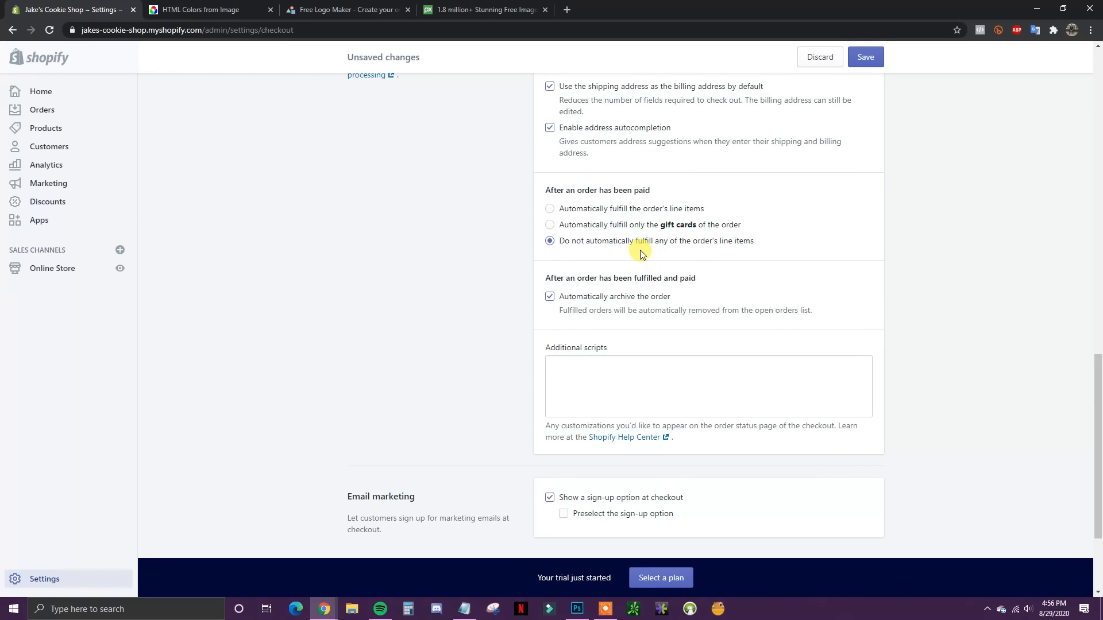
scroll(781, 285, down, 1)
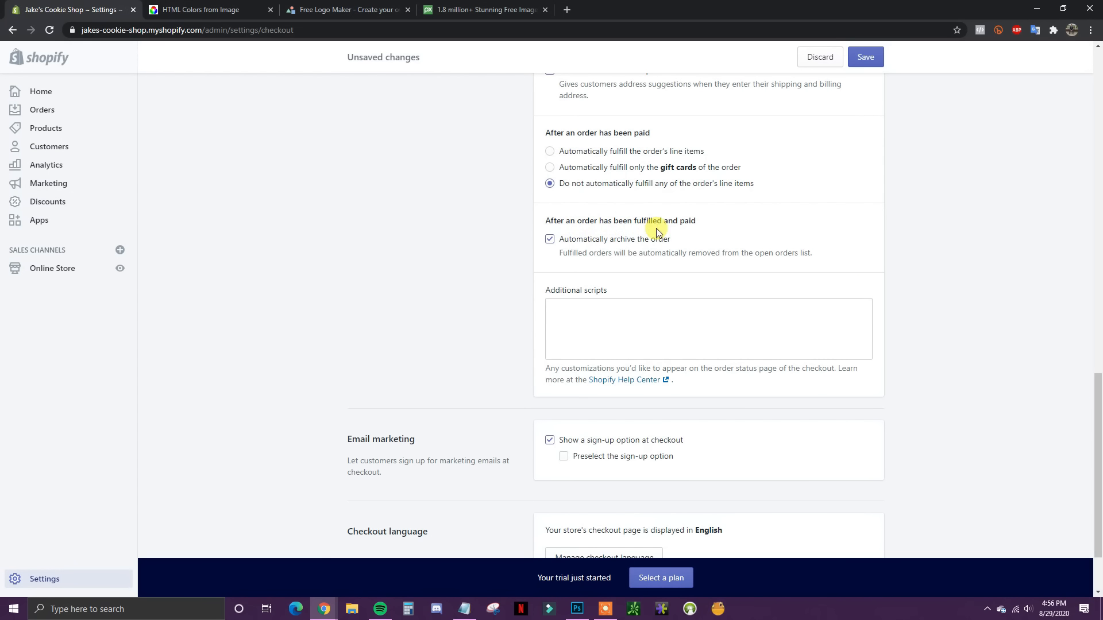
scroll(610, 248, down, 1)
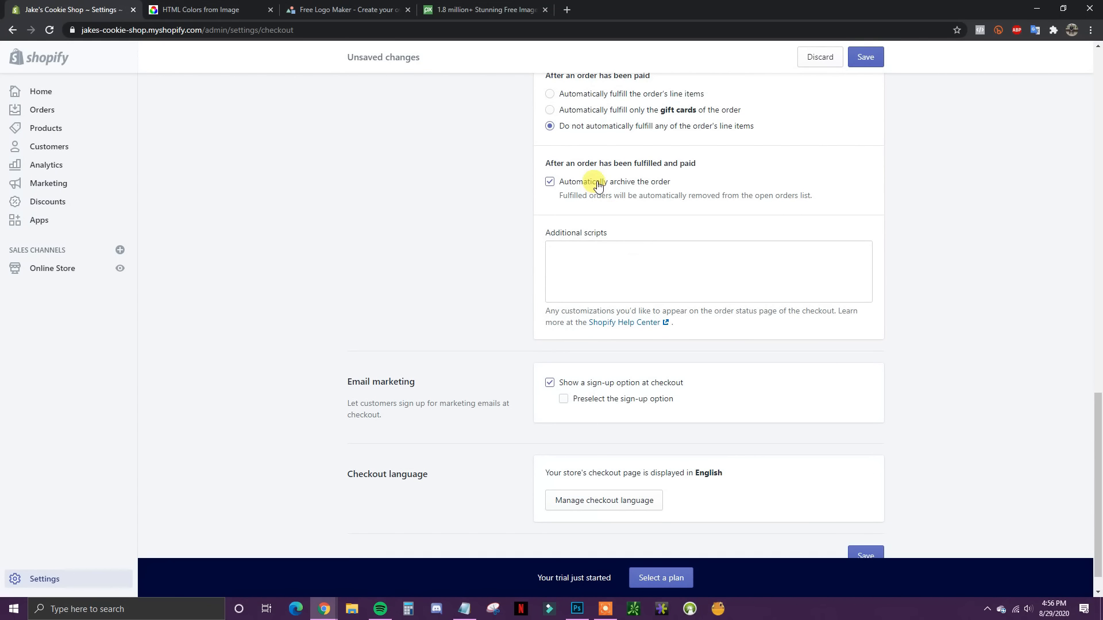
scroll(655, 229, down, 1)
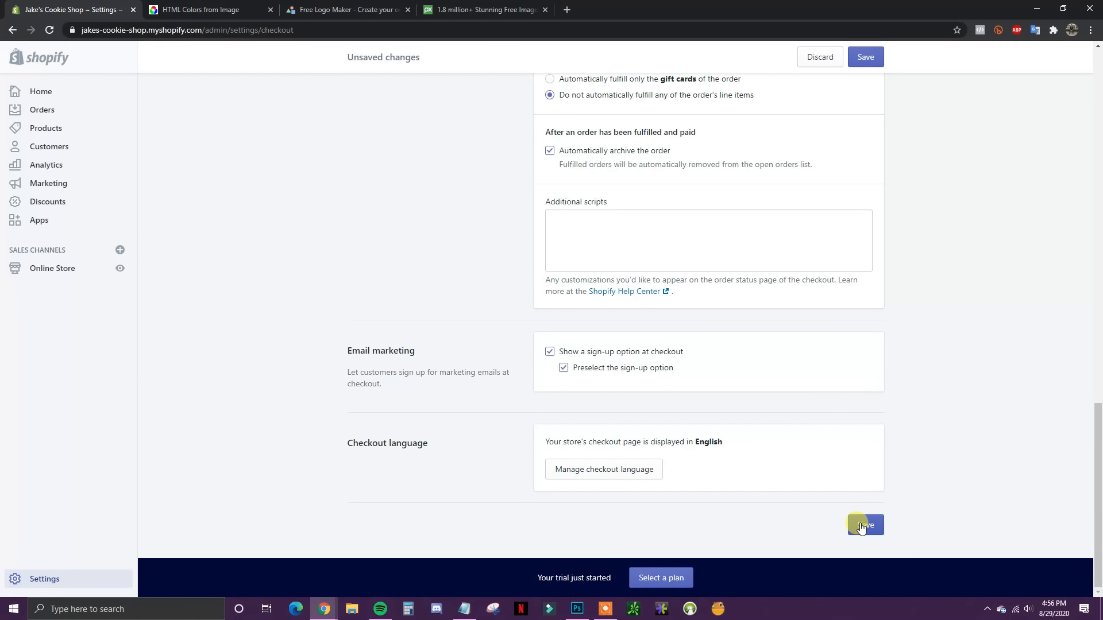
scroll(858, 509, up, 2)
scroll(860, 540, down, 1)
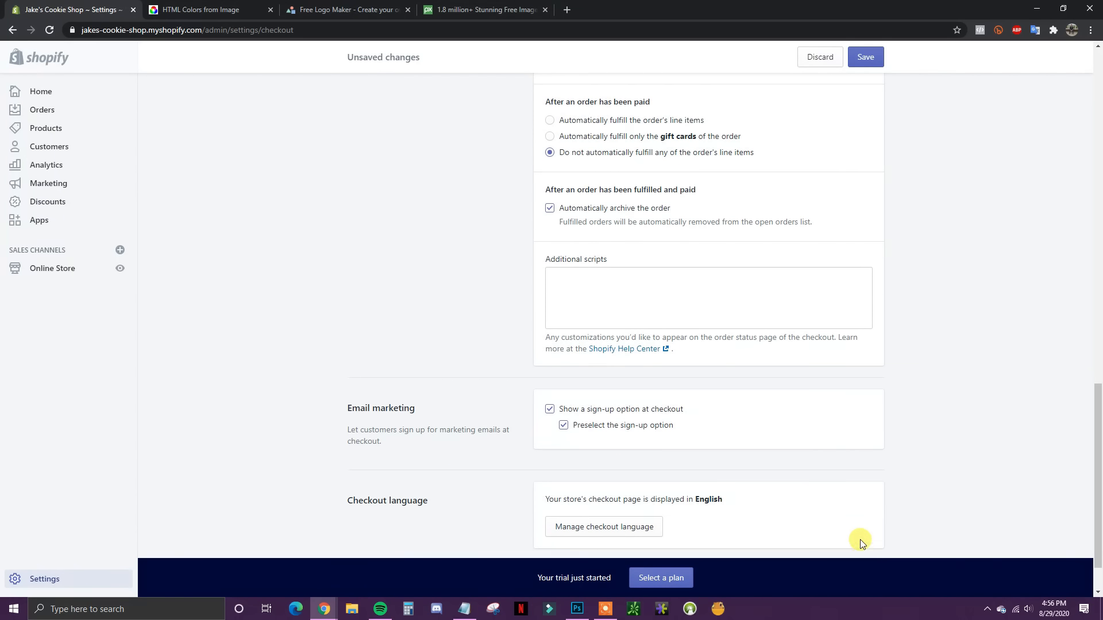
click(856, 64)
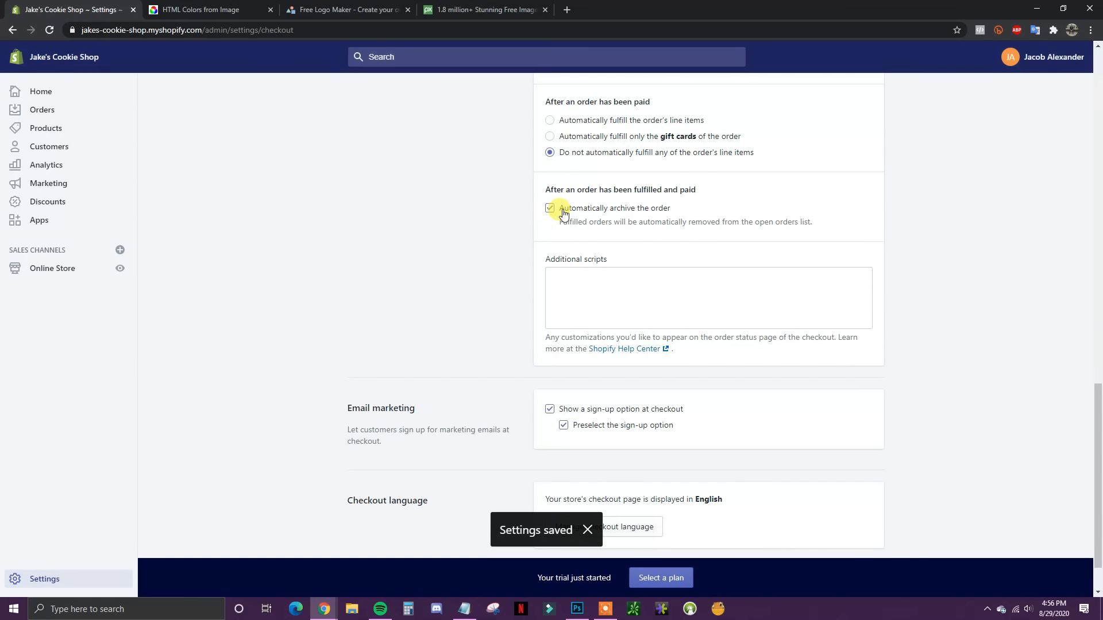
scroll(448, 173, up, 15)
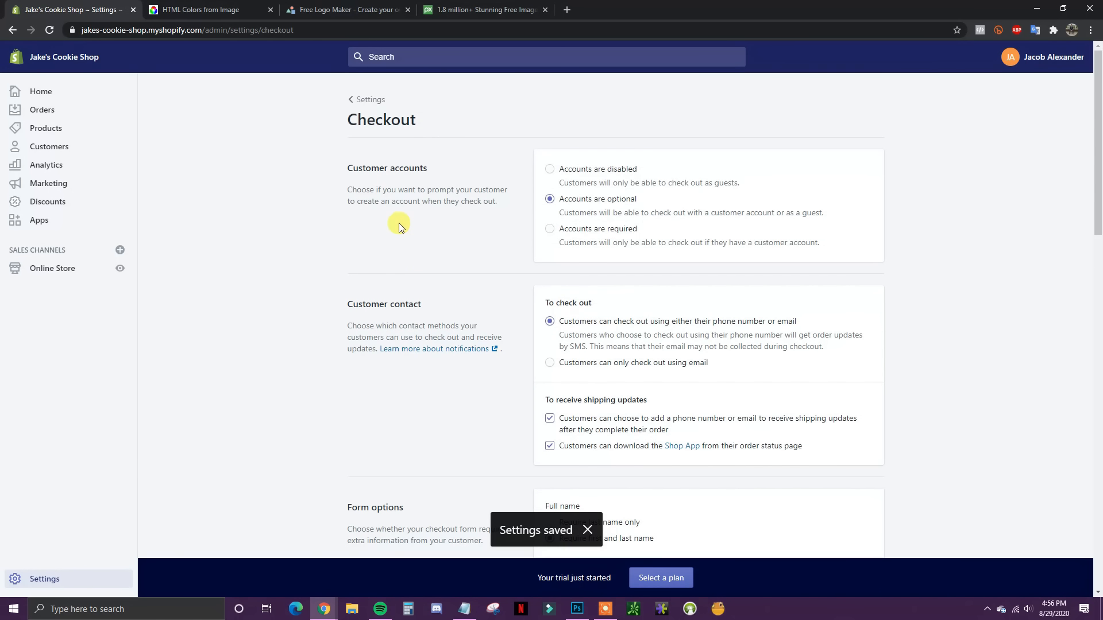
Step: Go from Settings to Shipping and delivery and review the Domestic and Rest of the World rates
click(368, 99)
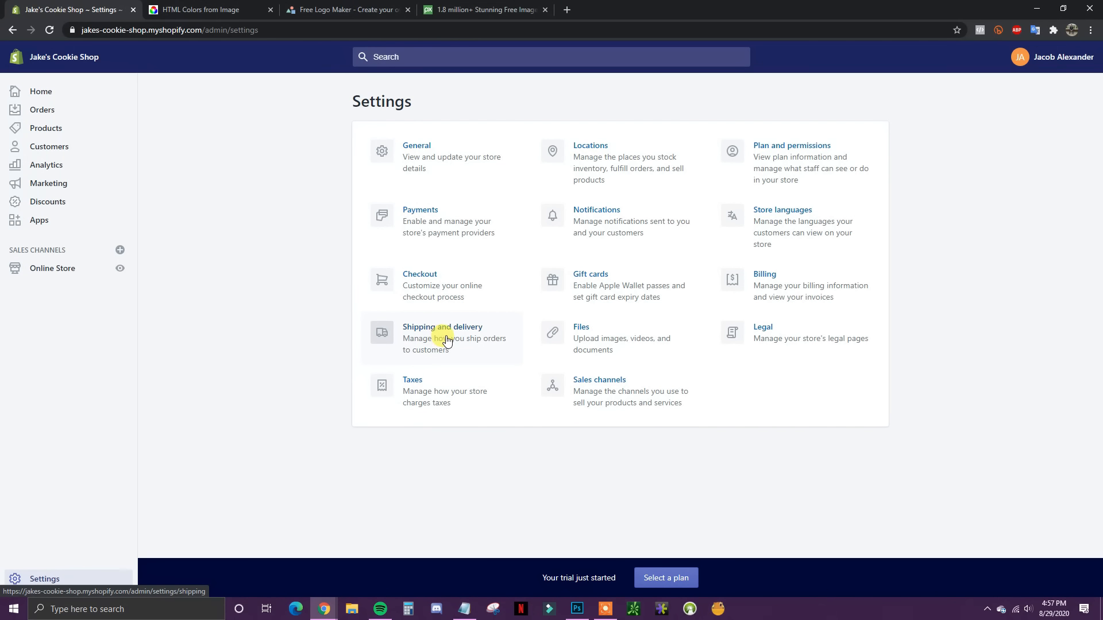
click(428, 338)
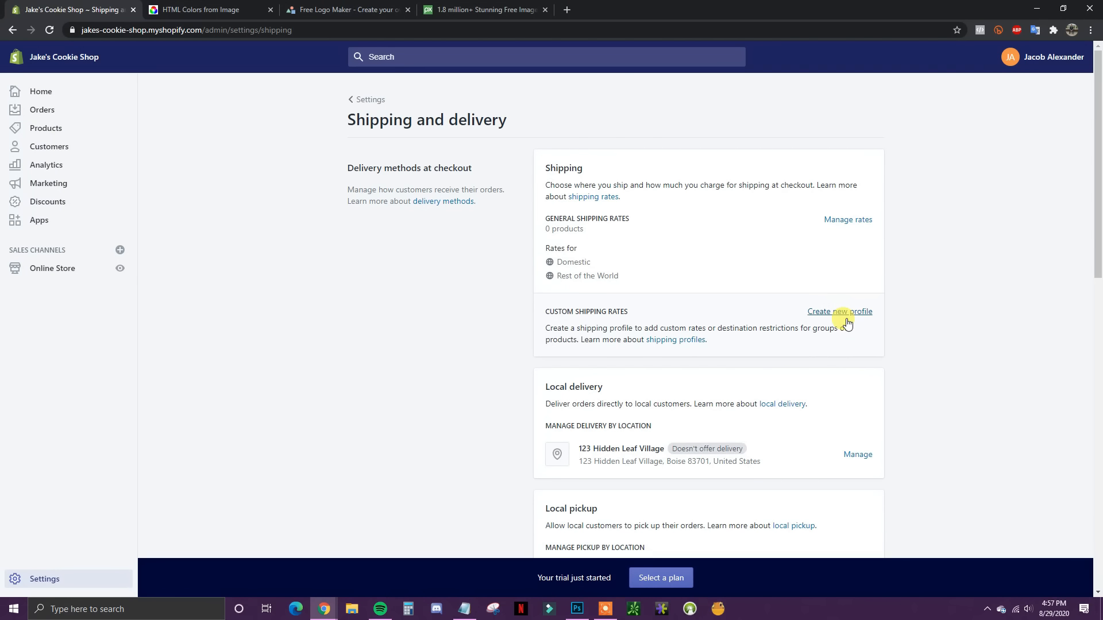
scroll(959, 284, down, 3)
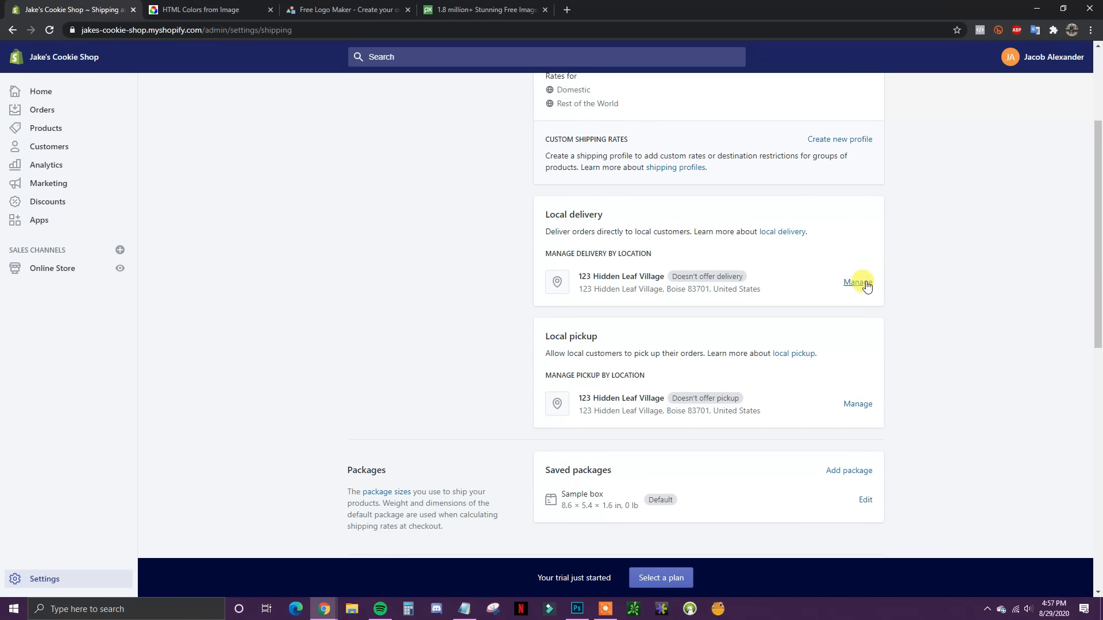
scroll(873, 280, up, 3)
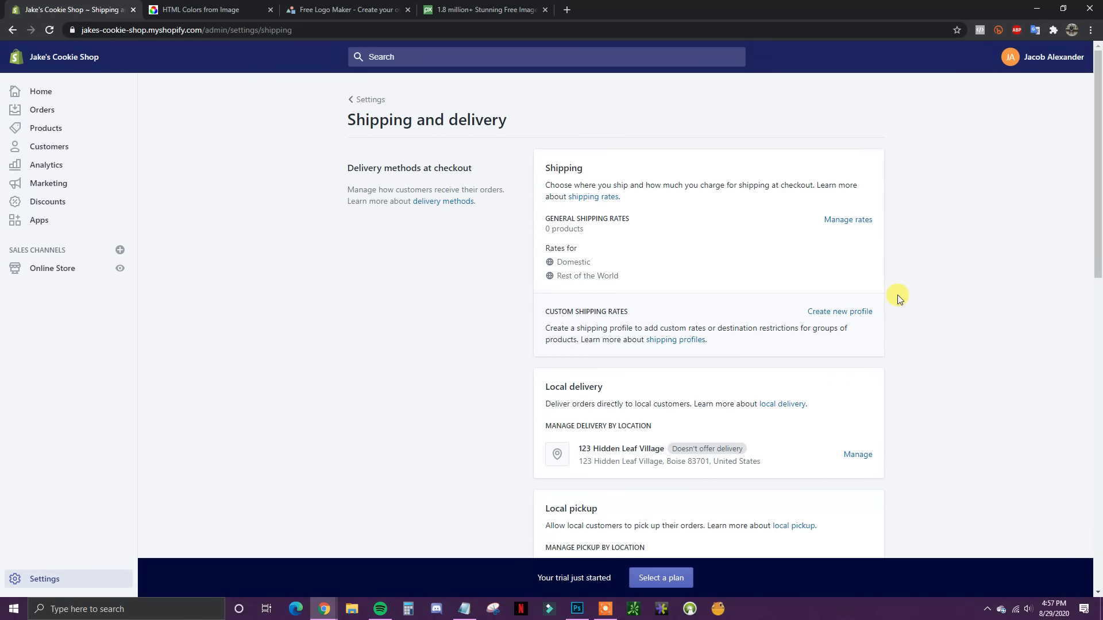
scroll(905, 289, down, 3)
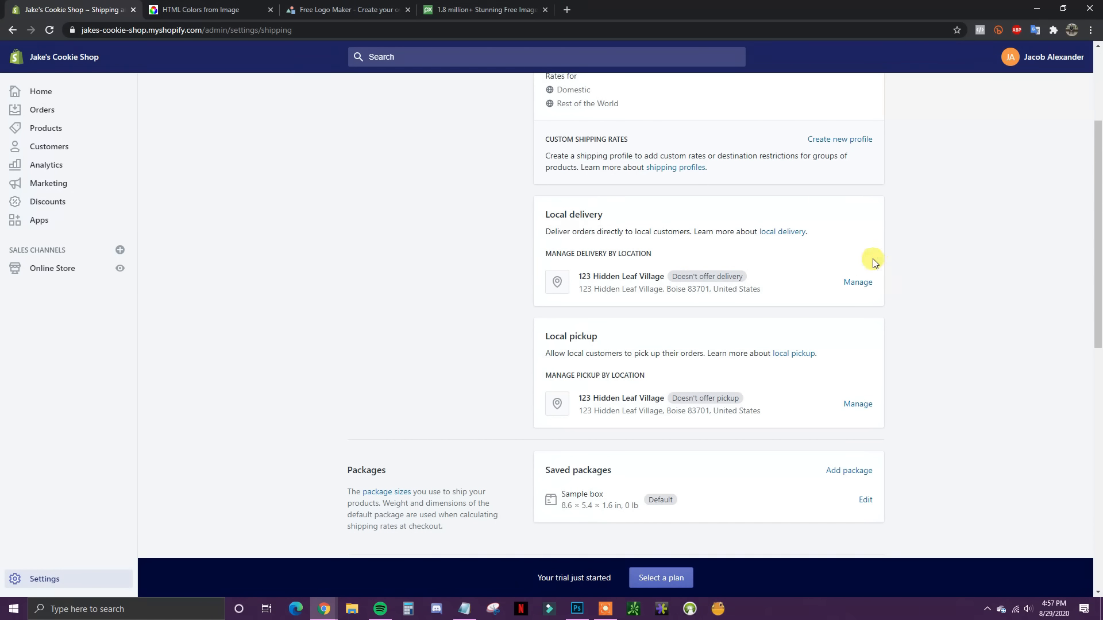
scroll(788, 303, down, 4)
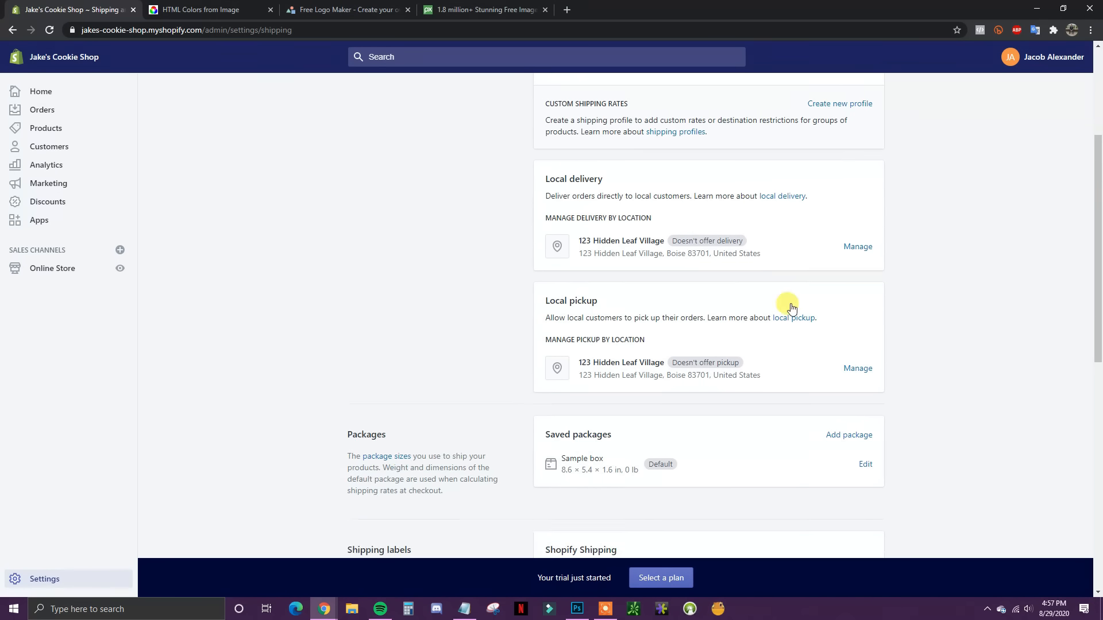
scroll(941, 309, down, 3)
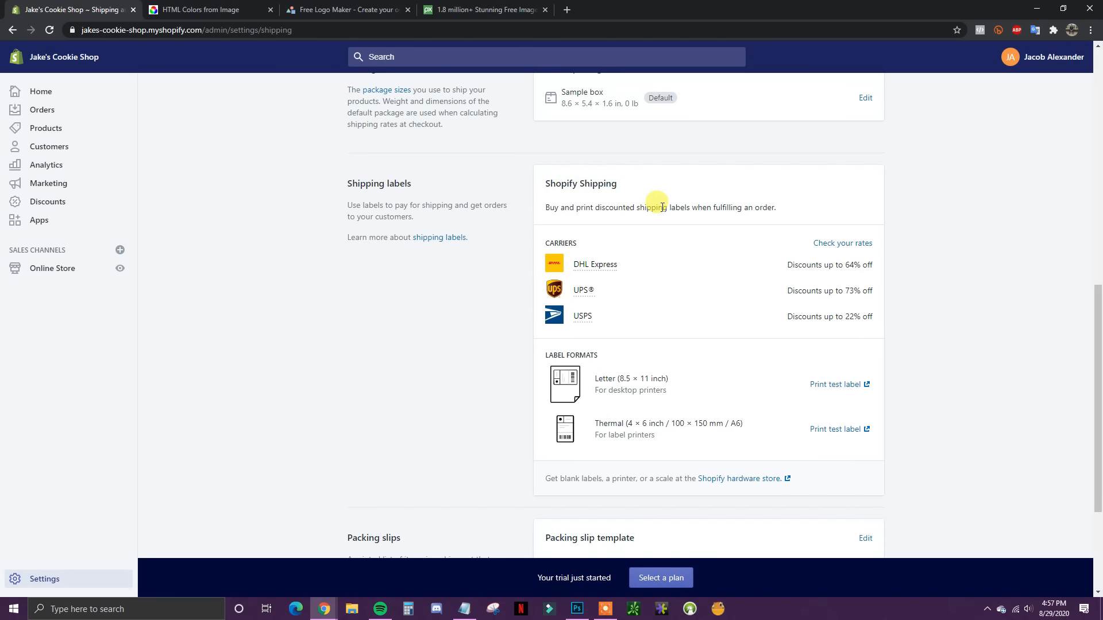
scroll(659, 212, down, 2)
scroll(659, 213, up, 3)
scroll(398, 211, up, 8)
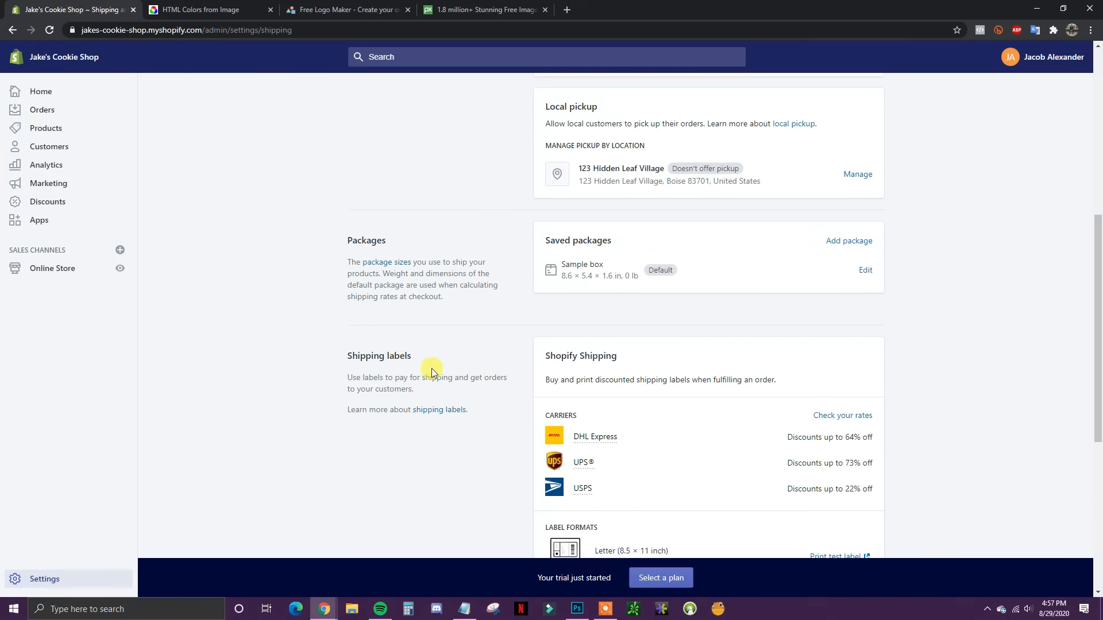
scroll(544, 374, up, 2)
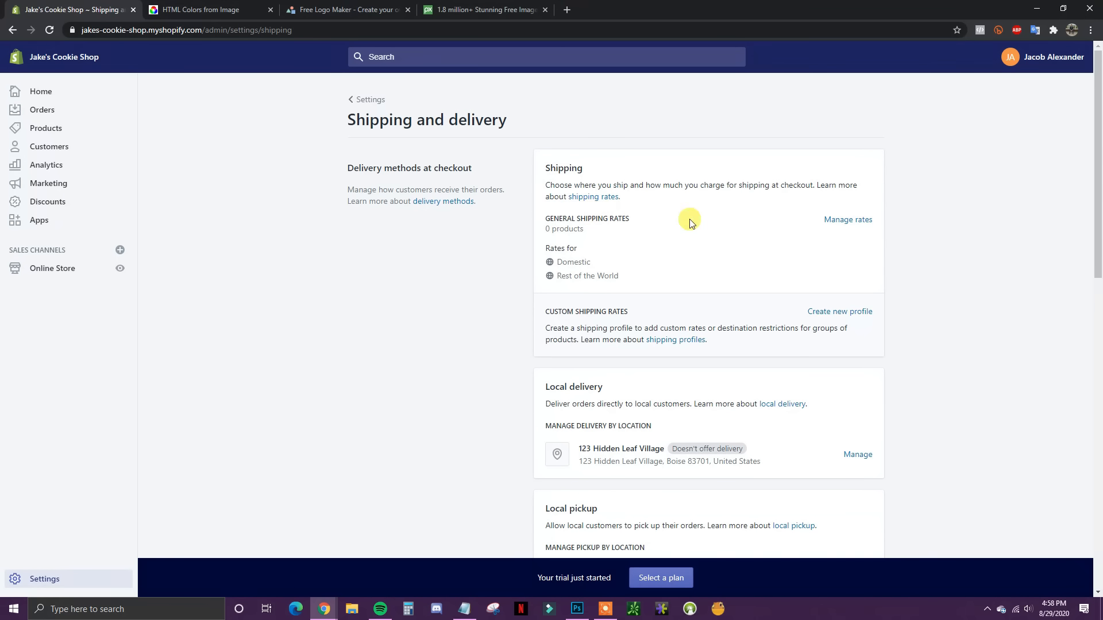
Step: Open the General shipping rates profile and look over its zones and rates
click(841, 220)
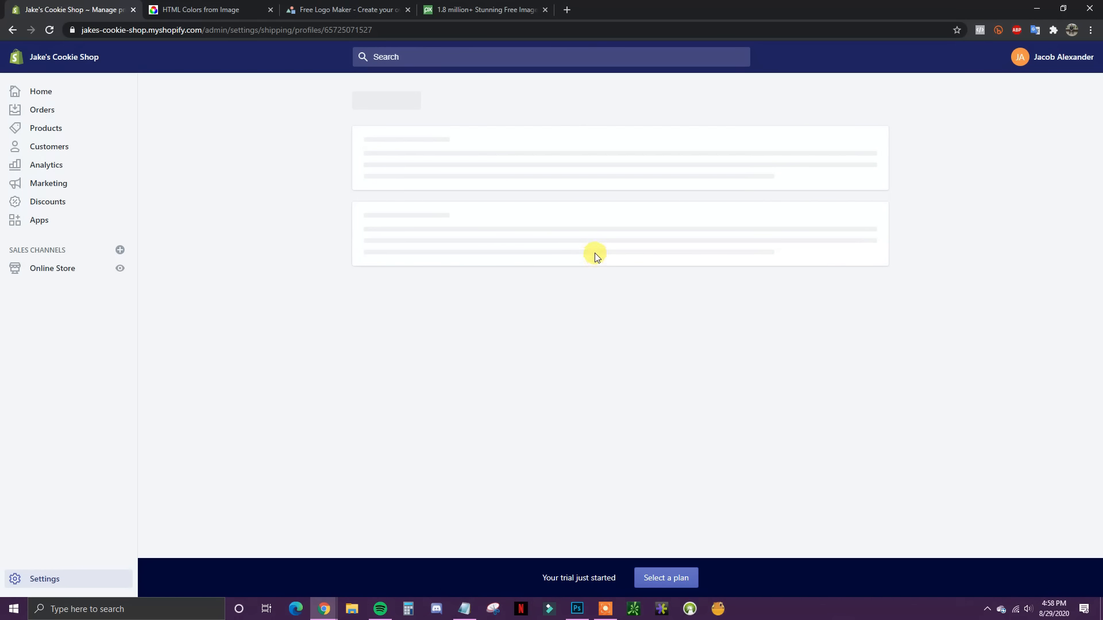
scroll(574, 253, down, 1)
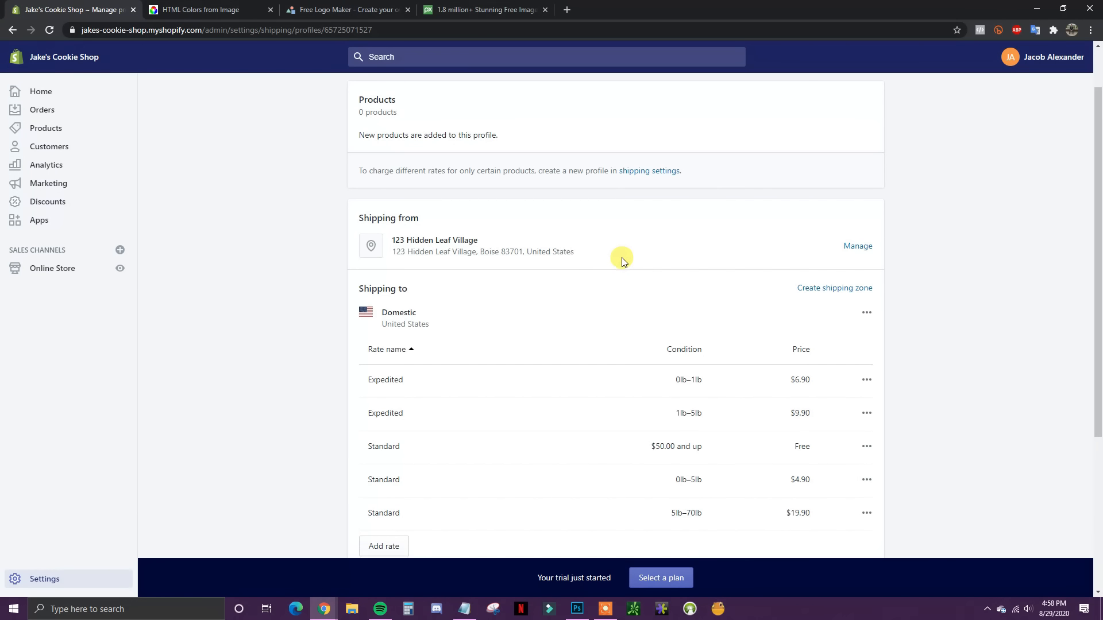
scroll(623, 261, down, 1)
scroll(621, 263, up, 1)
scroll(620, 263, down, 1)
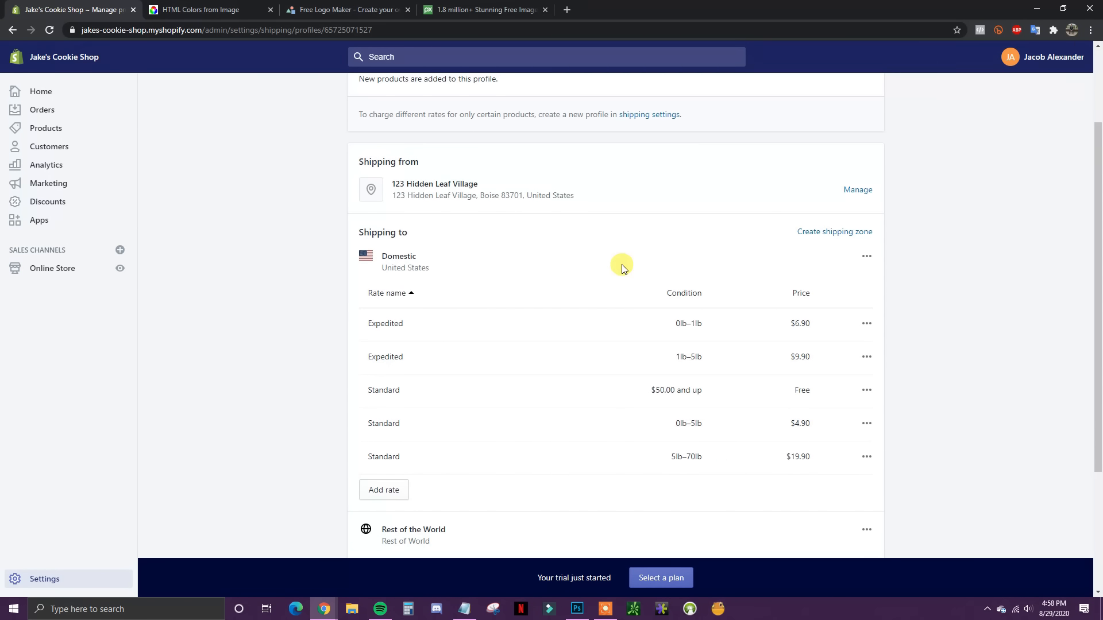
scroll(439, 318, down, 1)
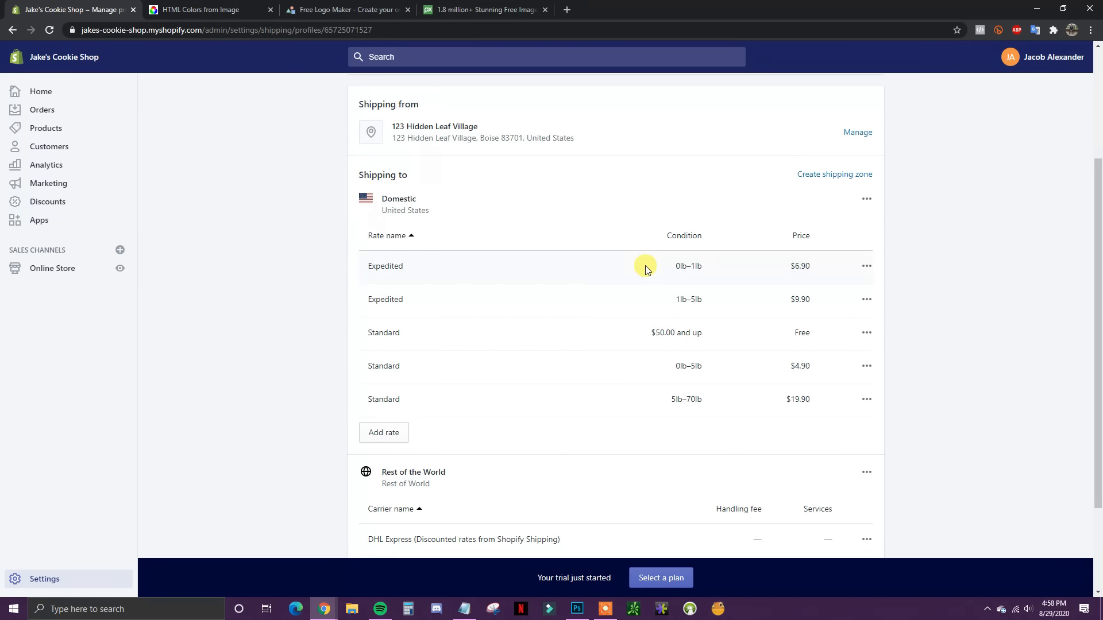
scroll(663, 393, up, 1)
scroll(660, 386, down, 1)
scroll(655, 326, up, 1)
scroll(659, 336, down, 1)
Step: Add a domestic Free Shipping rate based on order price with a $50.00 minimum
click(378, 440)
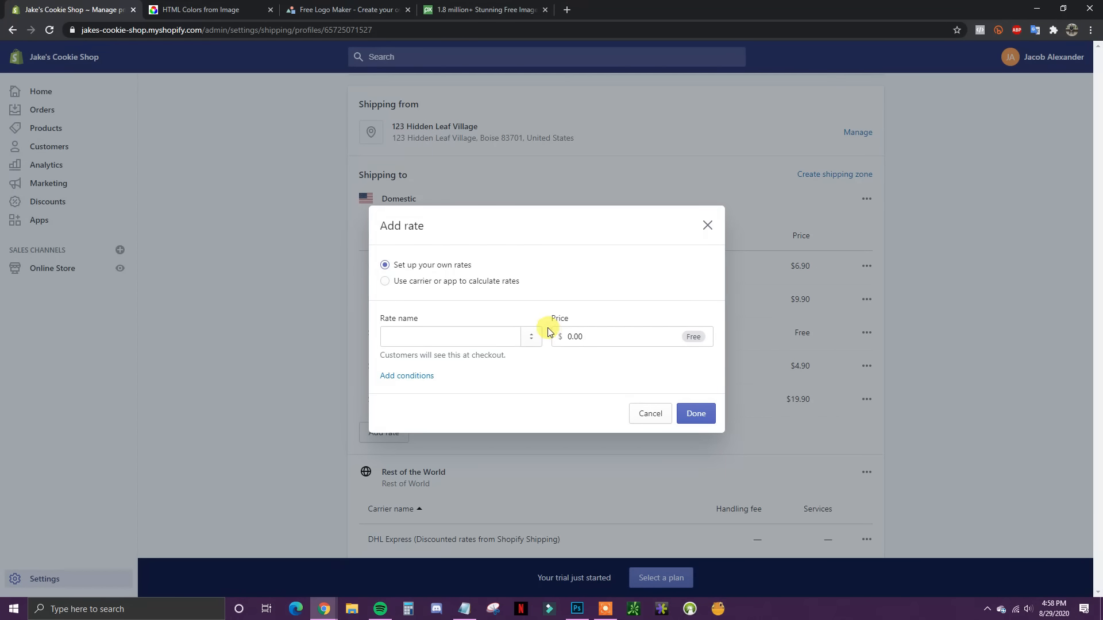
click(496, 333)
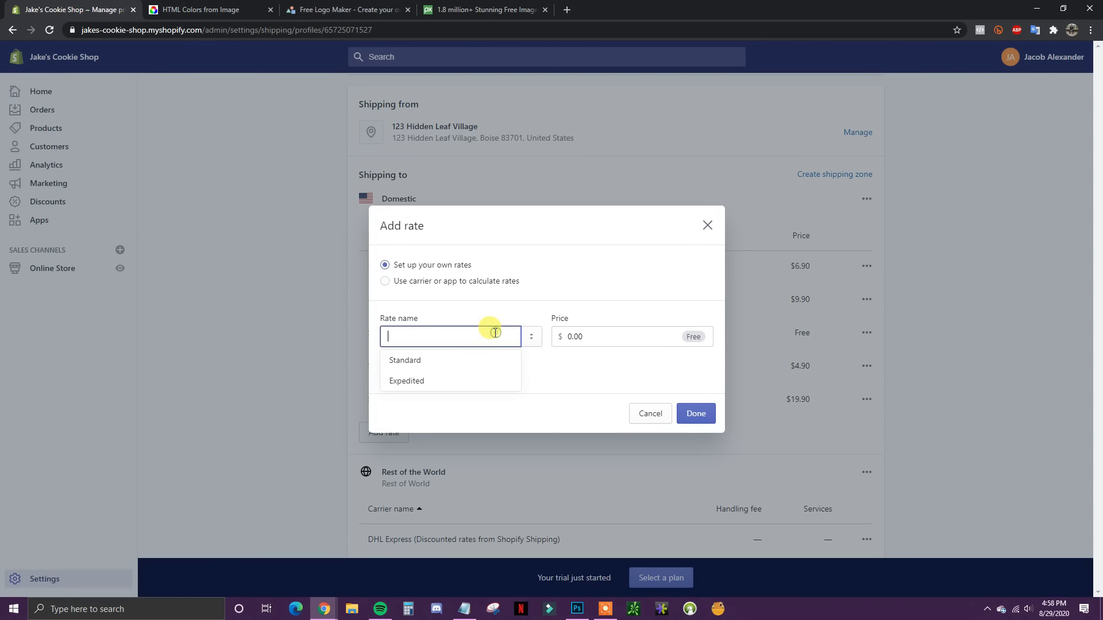
text(Free Shipping)
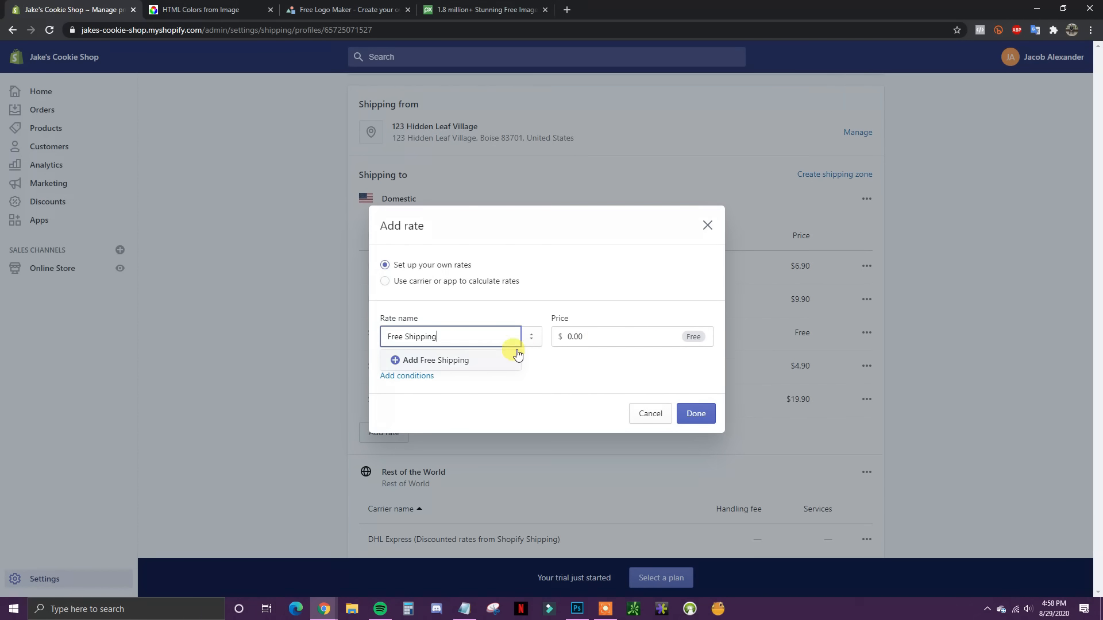
click(450, 359)
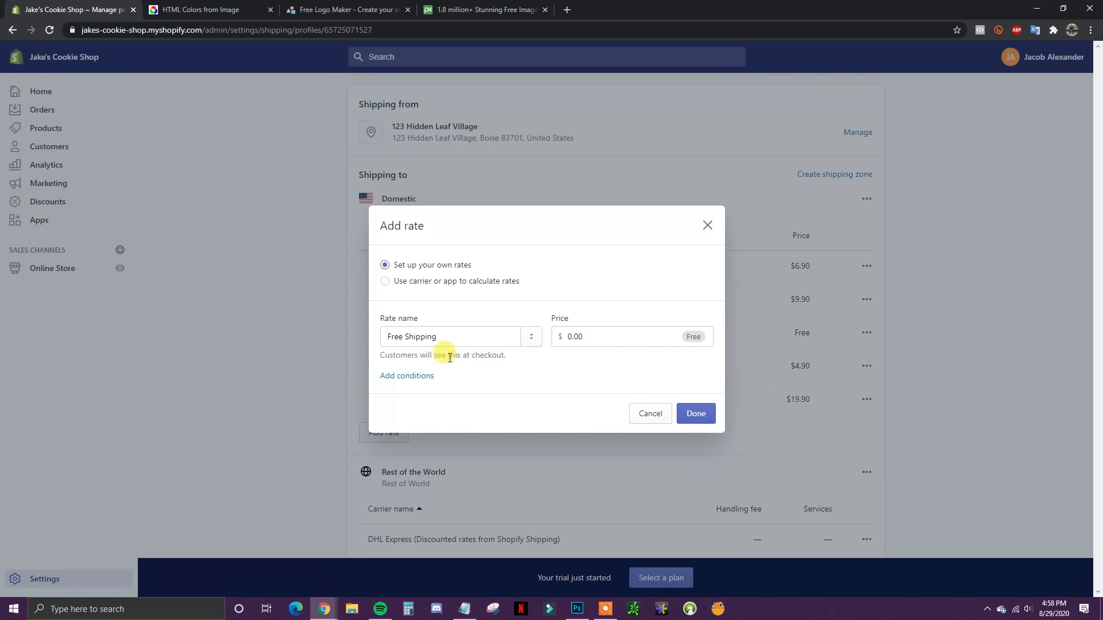
click(419, 379)
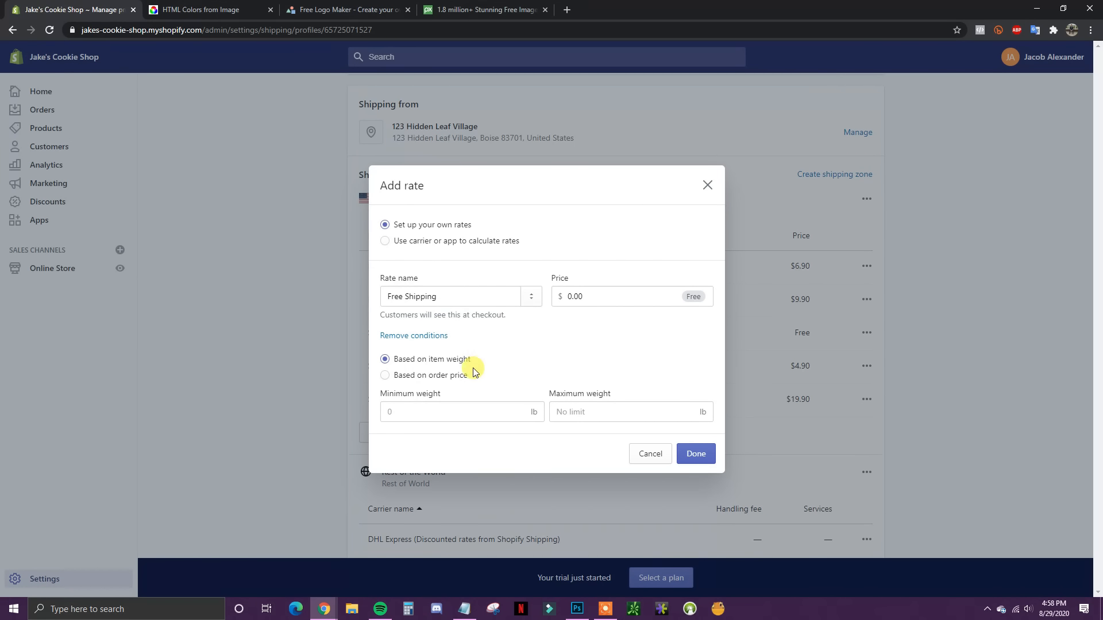
click(450, 379)
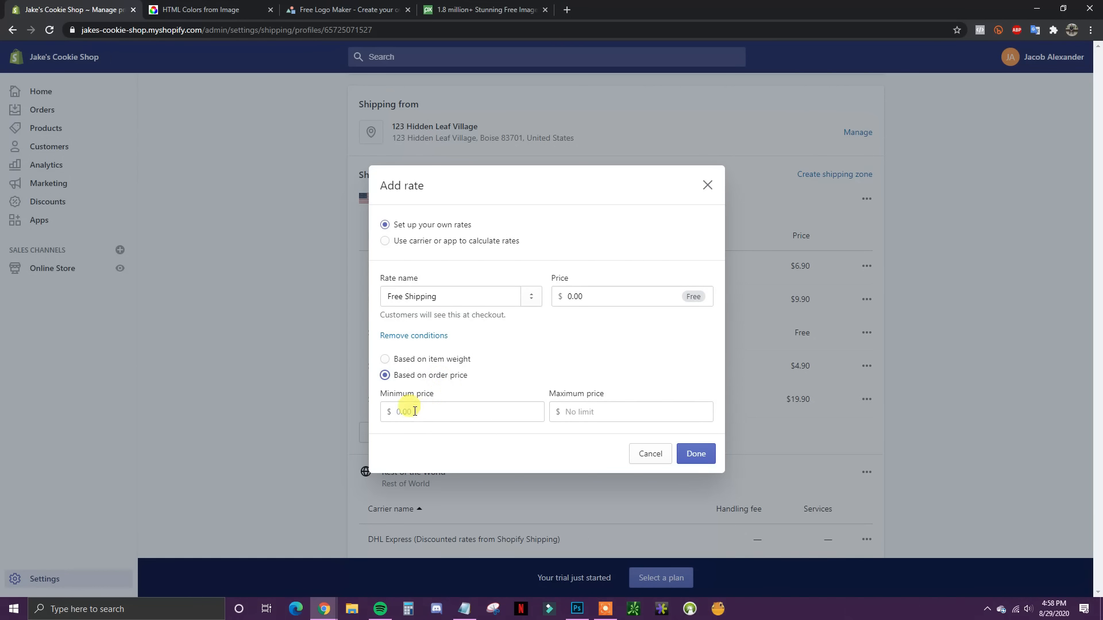
click(430, 412)
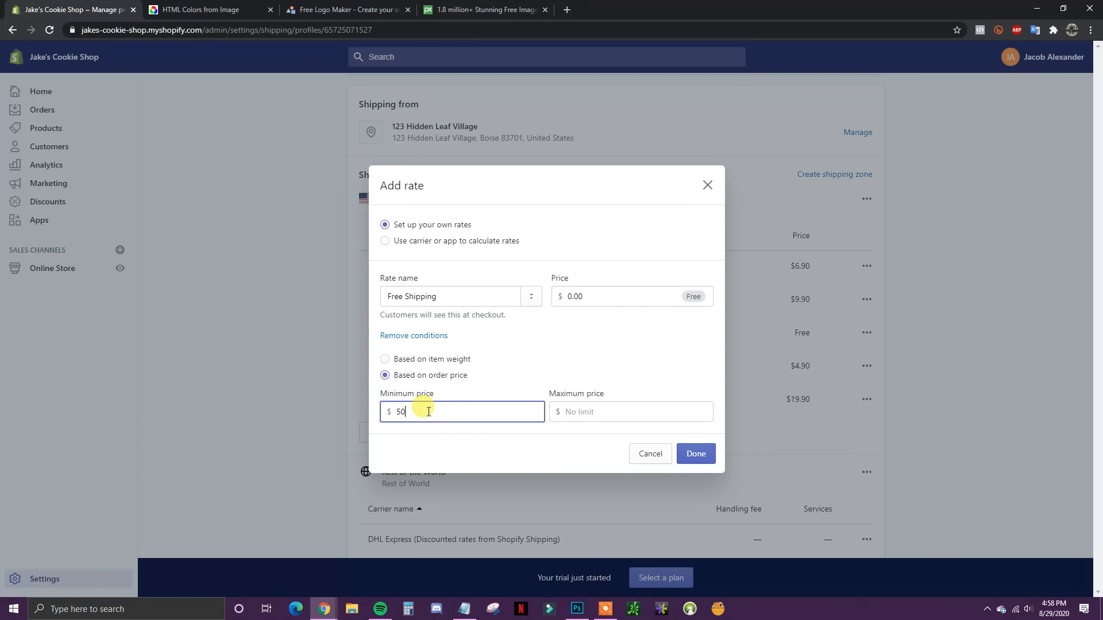
click(457, 448)
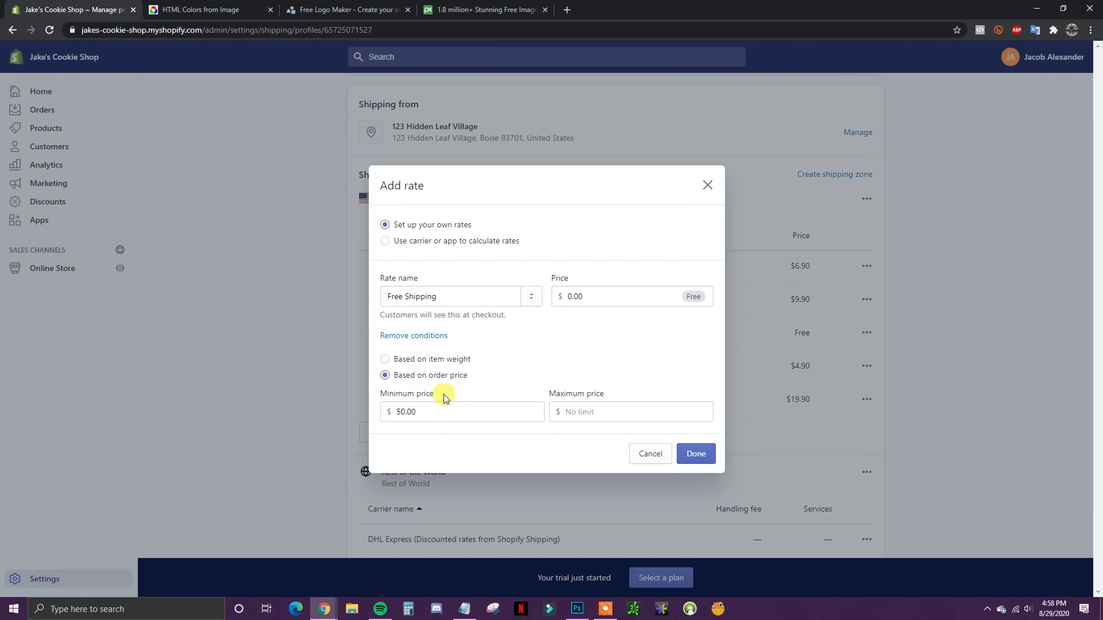
click(695, 454)
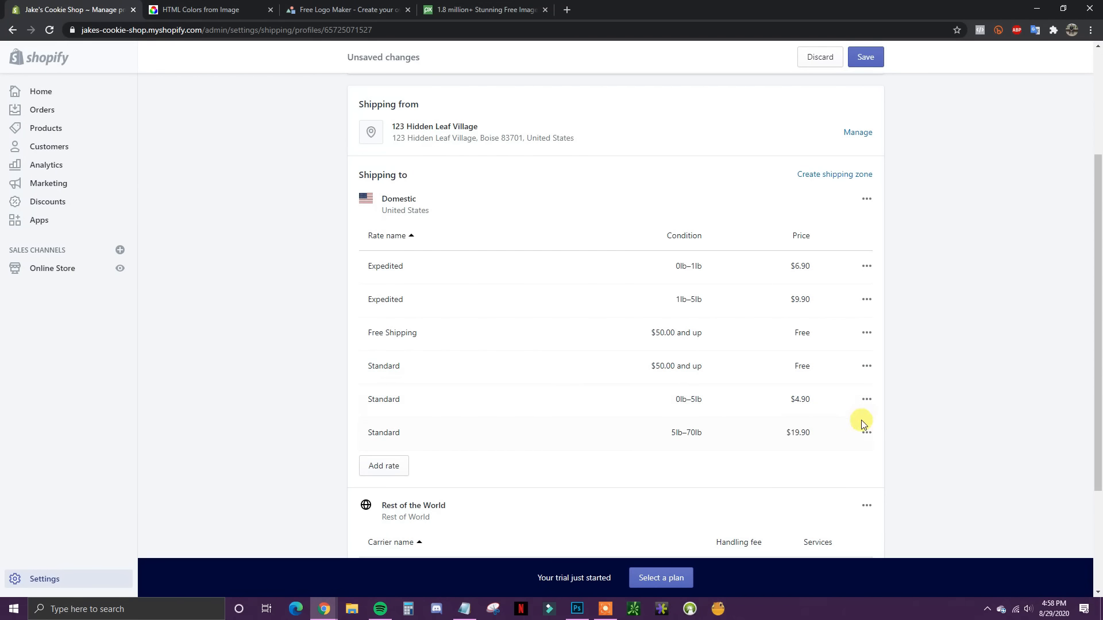
scroll(907, 425, down, 1)
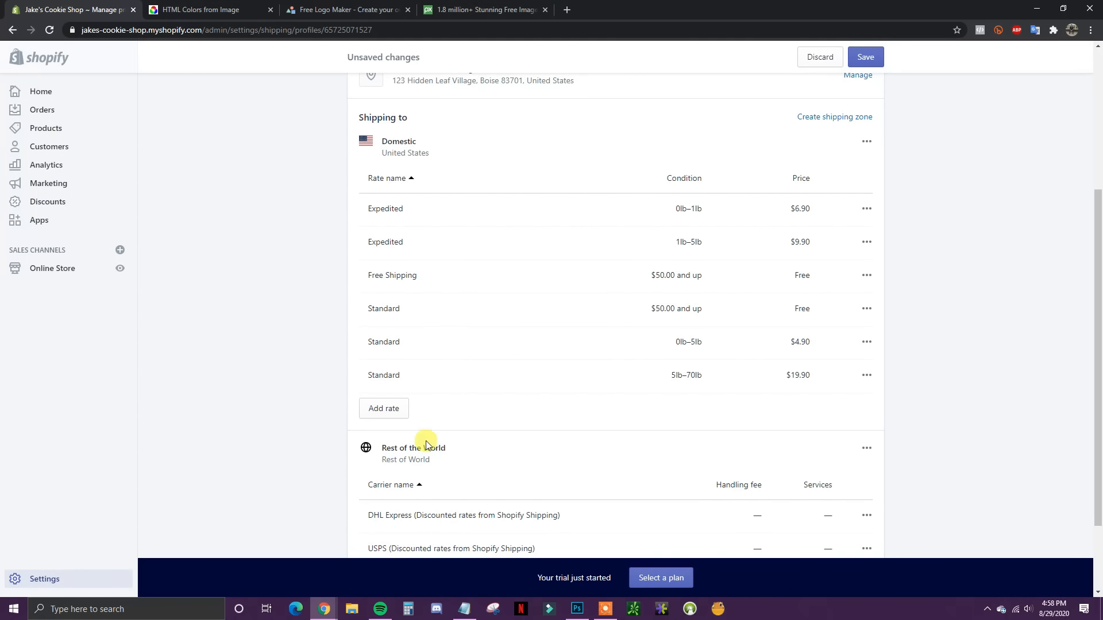
click(395, 411)
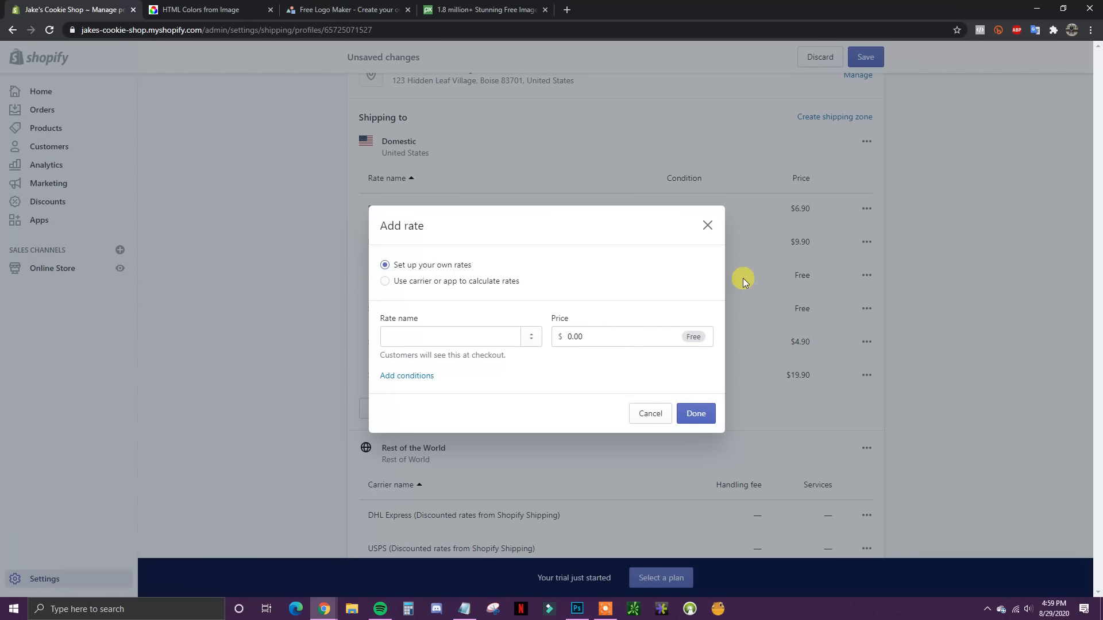
click(706, 230)
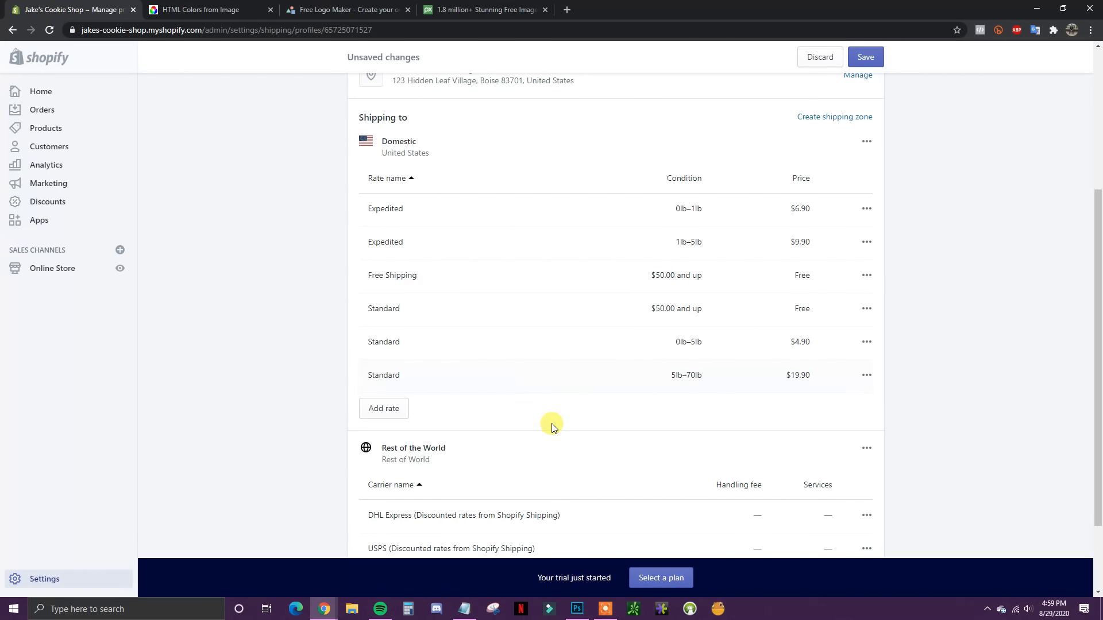
scroll(762, 391, up, 2)
scroll(841, 419, down, 1)
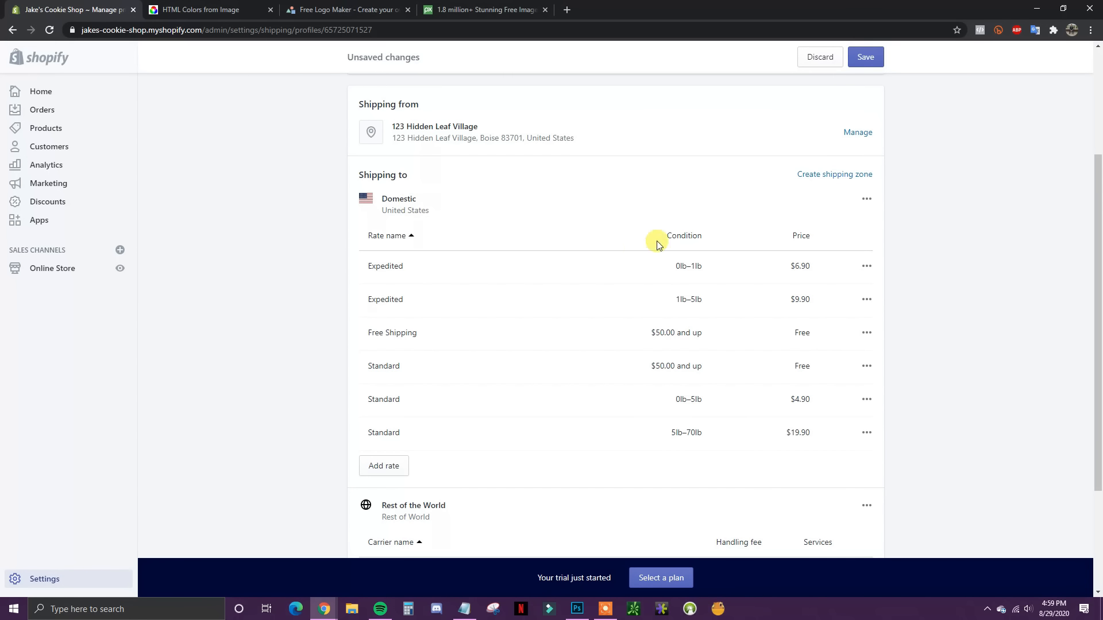
scroll(889, 458, up, 3)
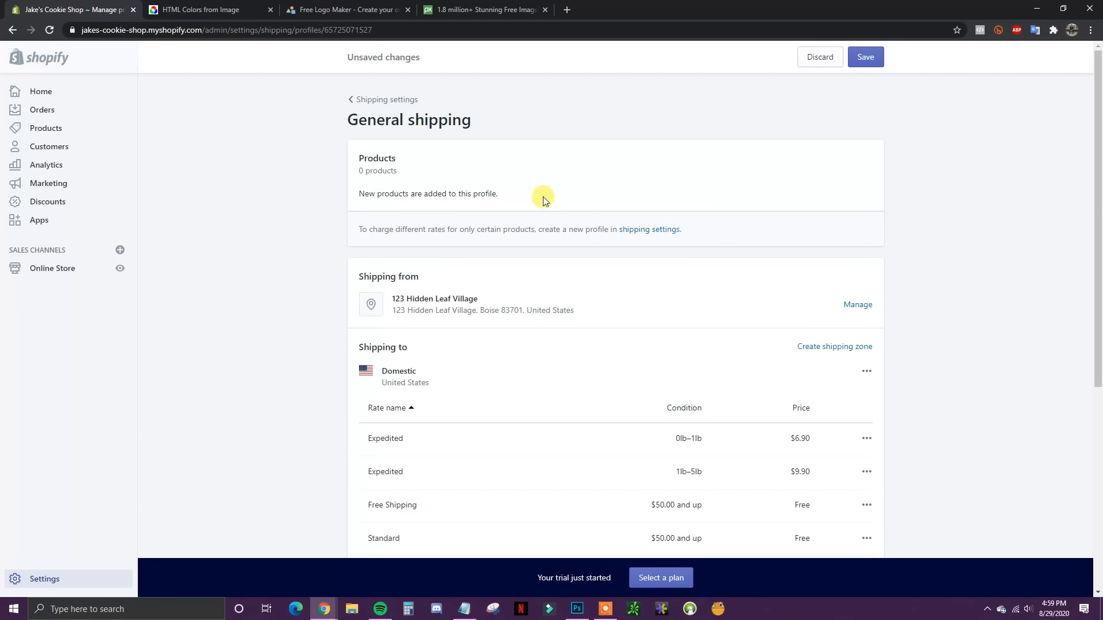
scroll(537, 362, down, 1)
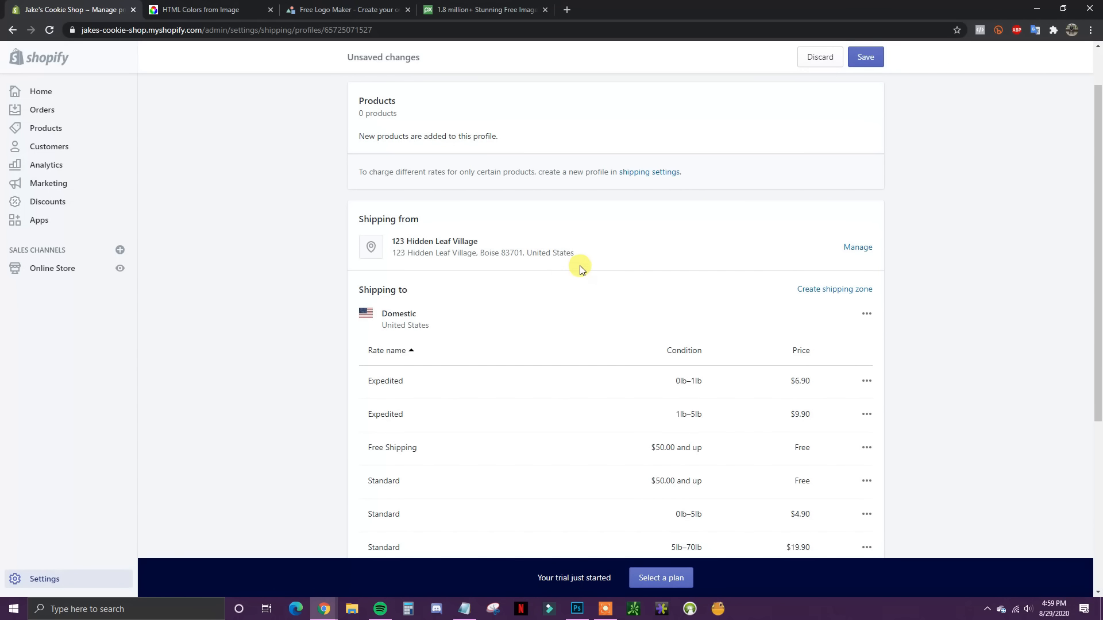
scroll(535, 238, down, 4)
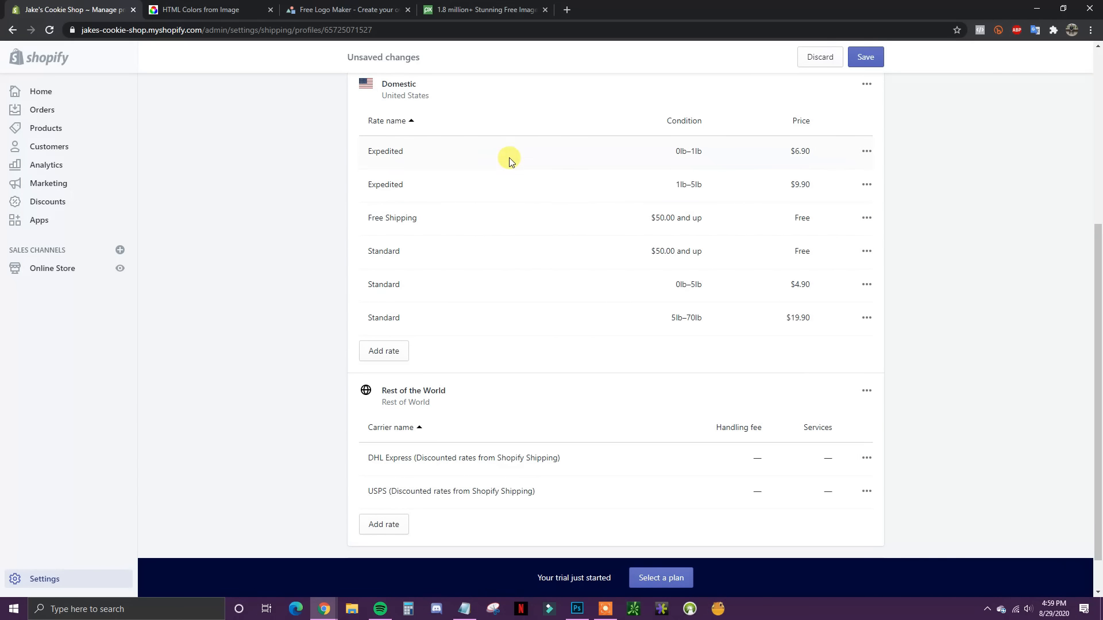
scroll(494, 219, up, 5)
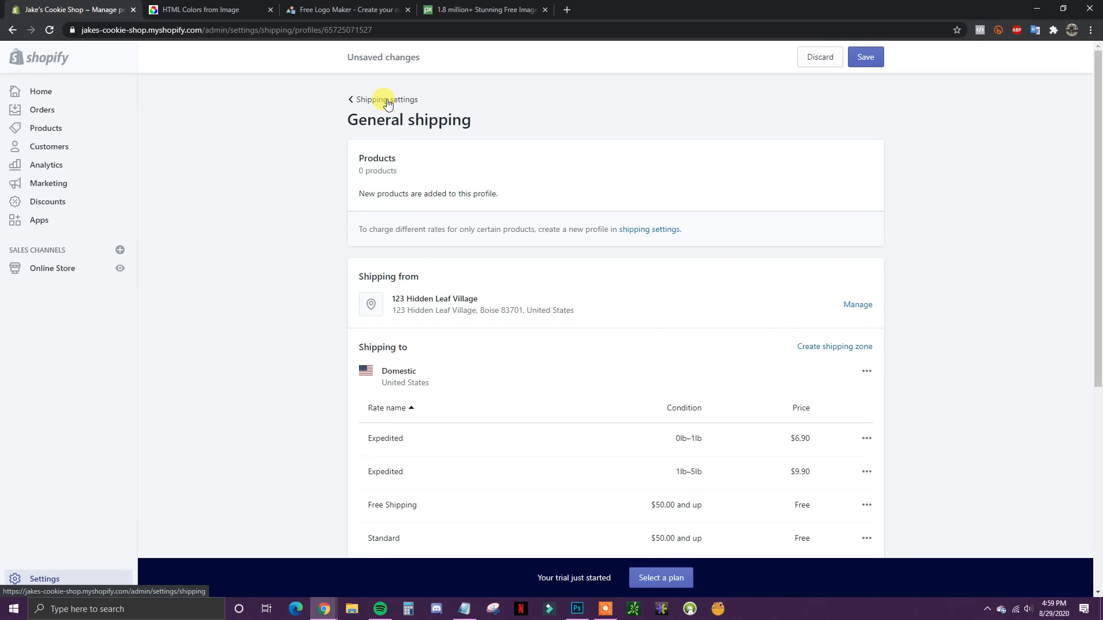
scroll(804, 306, down, 5)
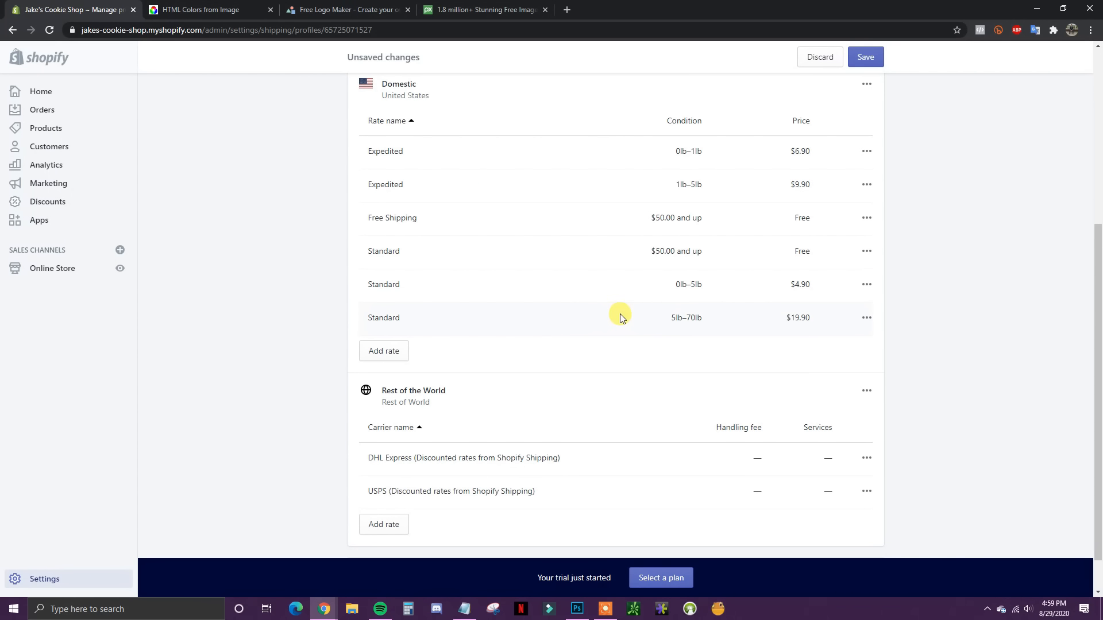
scroll(725, 362, up, 1)
scroll(725, 362, up, 4)
Step: Save the General profile with its $50.00 free-shipping rate, then return to Settings
click(866, 57)
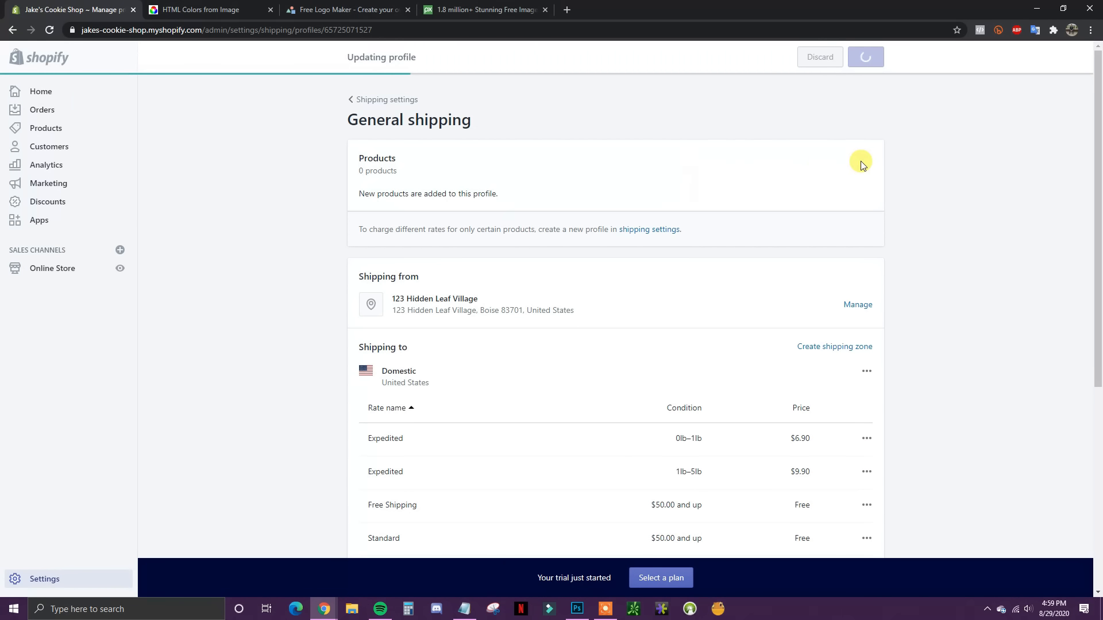
click(396, 100)
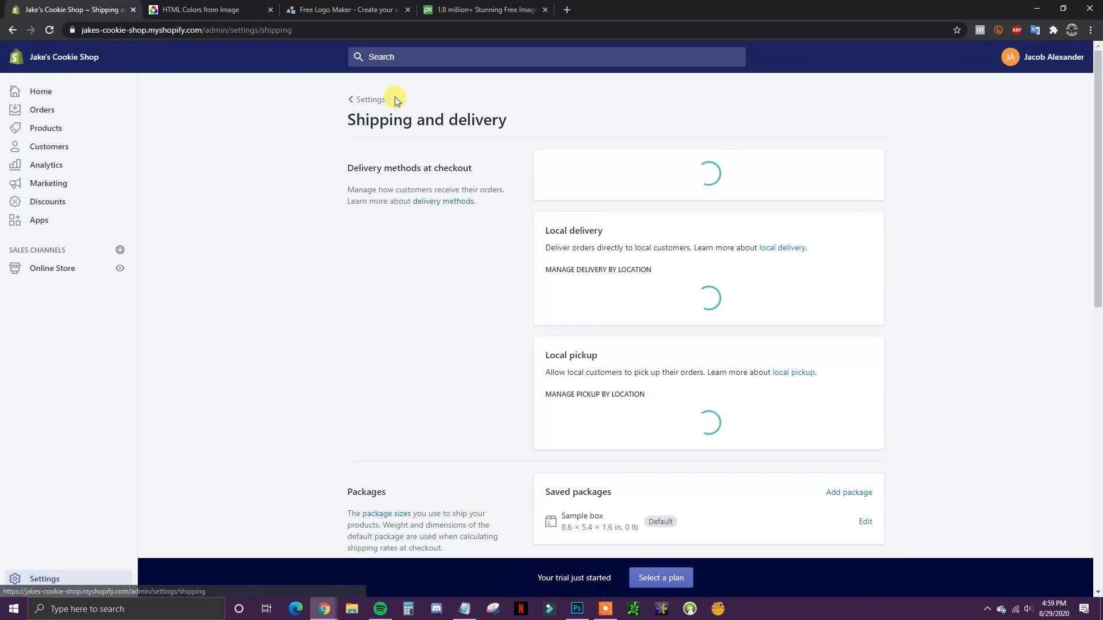
click(367, 100)
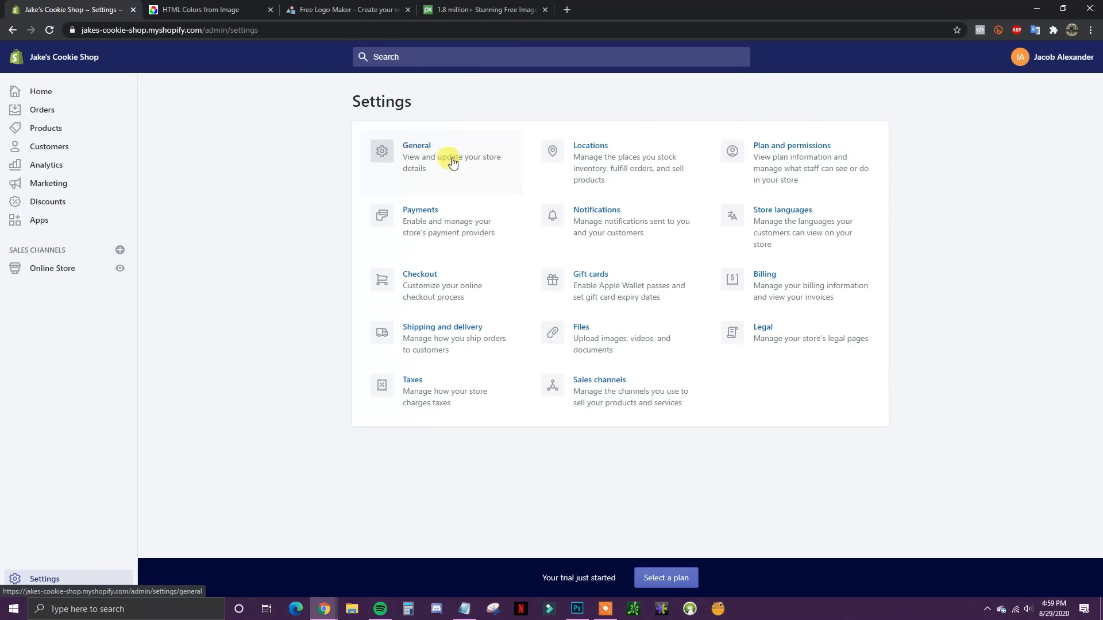
Step: View Online Store > Themes with Debut current, then switch to the LogoMakr tab
click(41, 270)
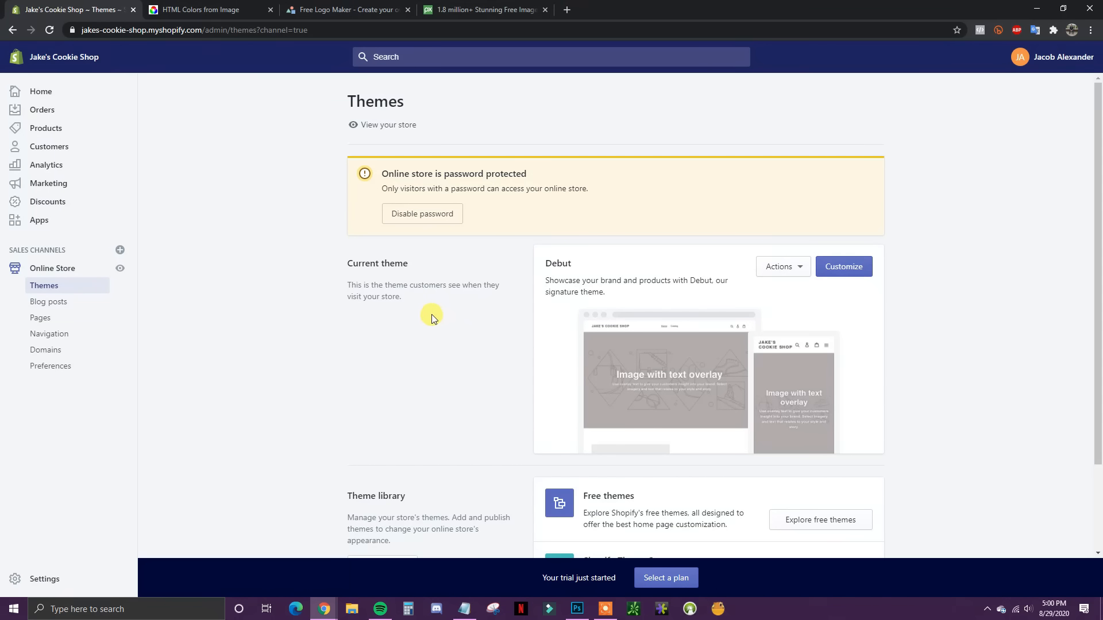
click(331, 10)
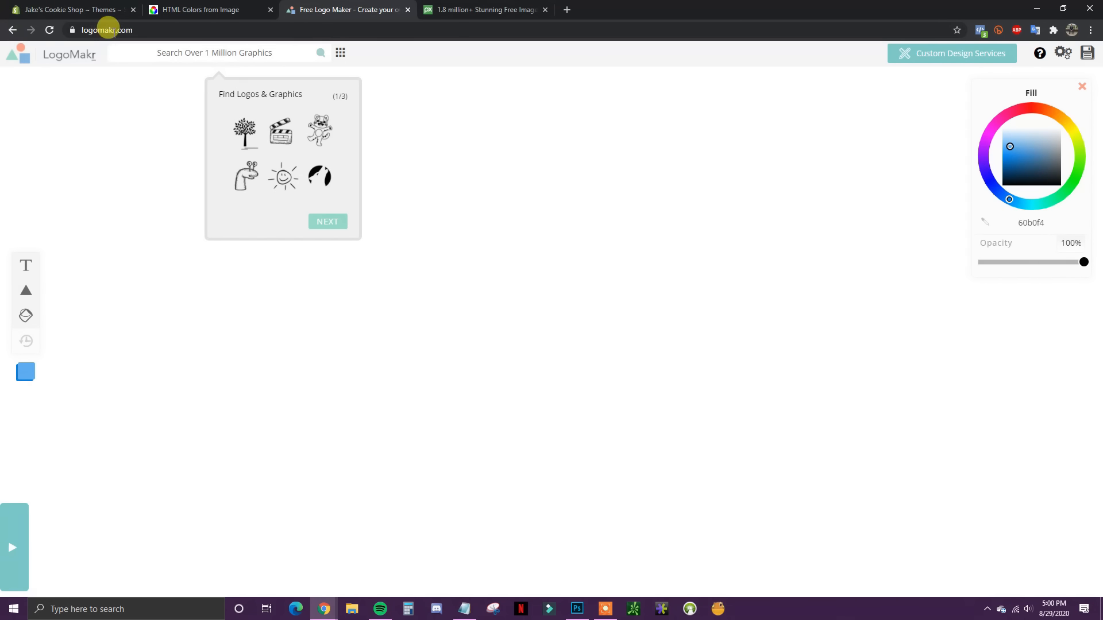
Step: Search LogoMakr's graphics for 'cookie'
click(214, 53)
click(216, 55)
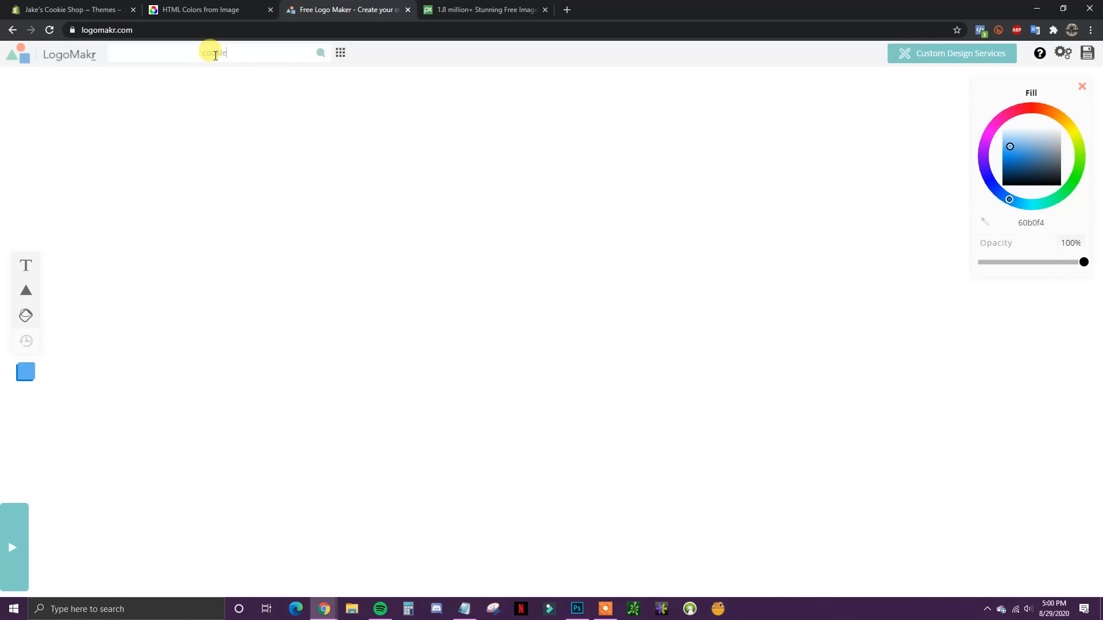
text(cookie)
key(Return)
Step: Place the first cookie graphic on the canvas's left and add the text Jake's Cookies
click(44, 153)
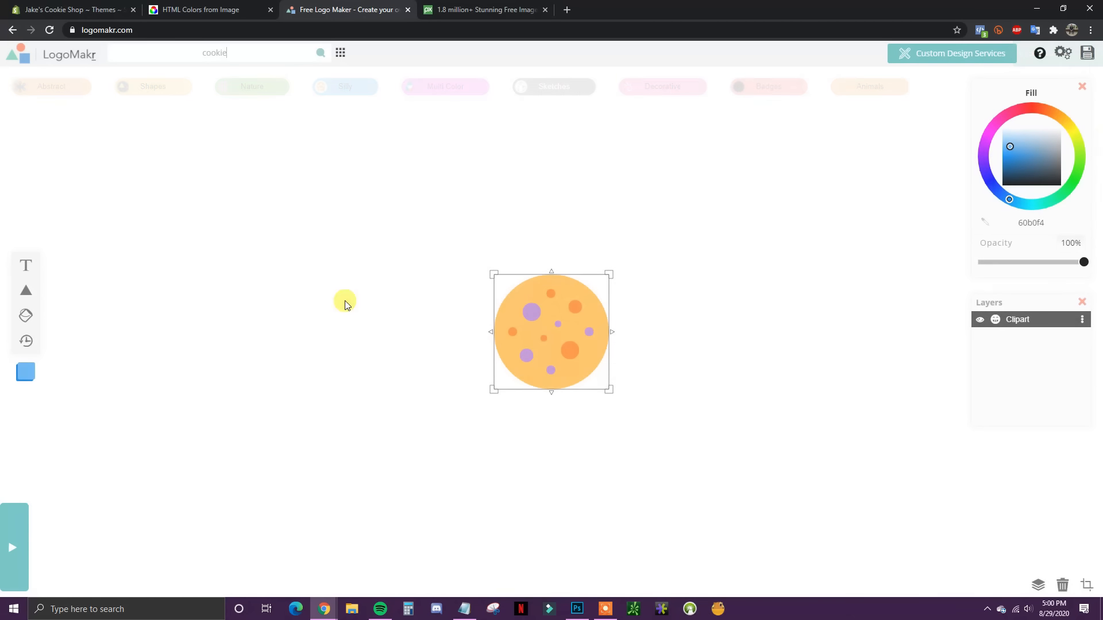
drag(566, 339, 282, 329)
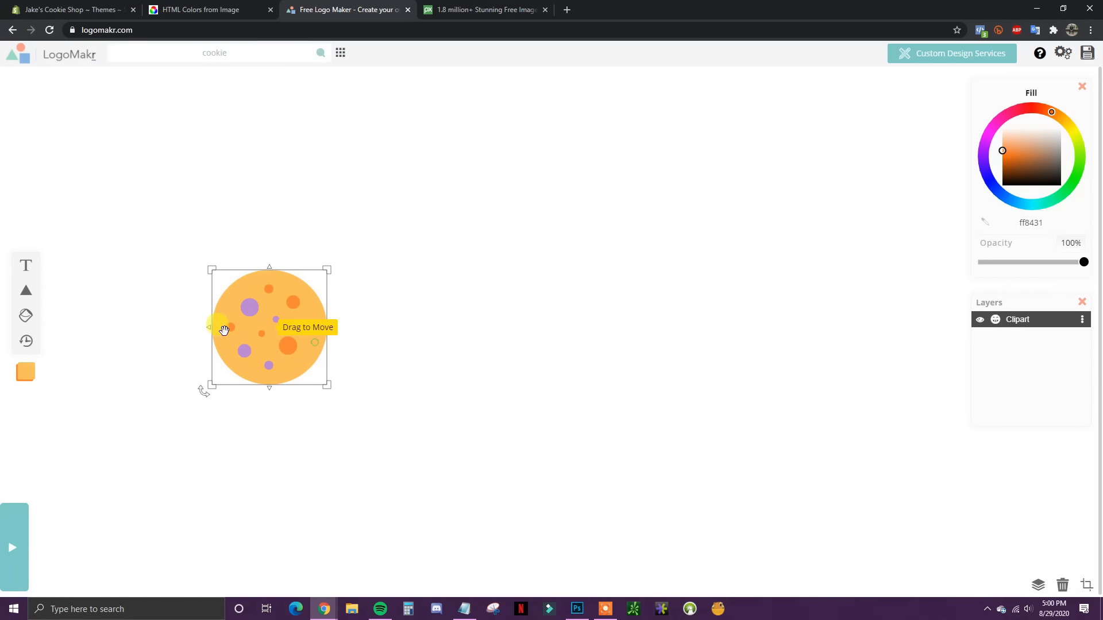
click(25, 266)
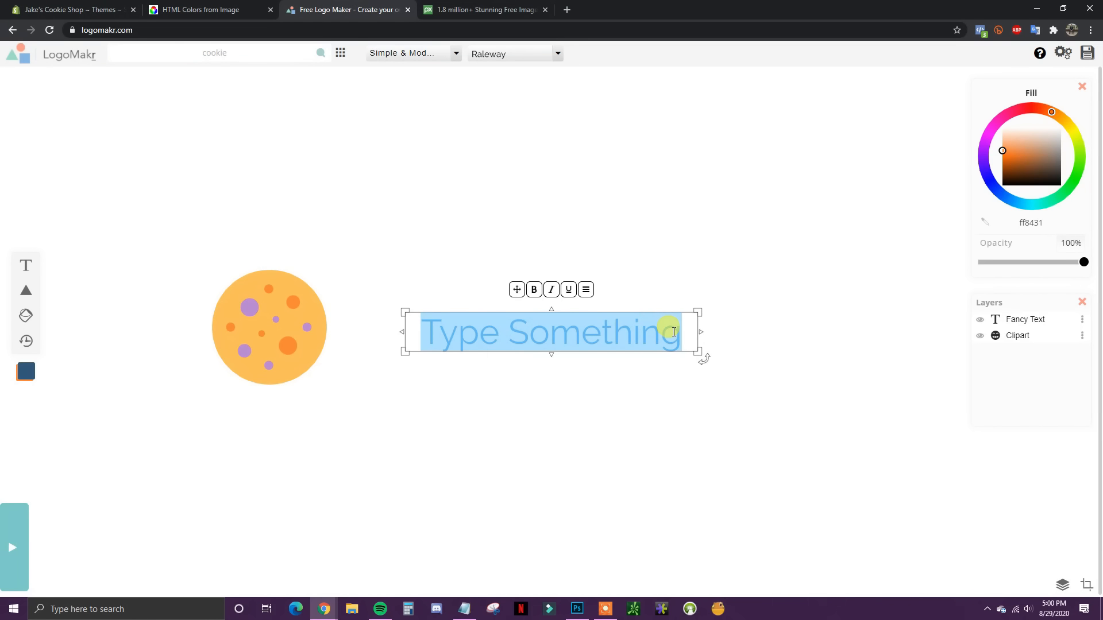
text(Jake's)
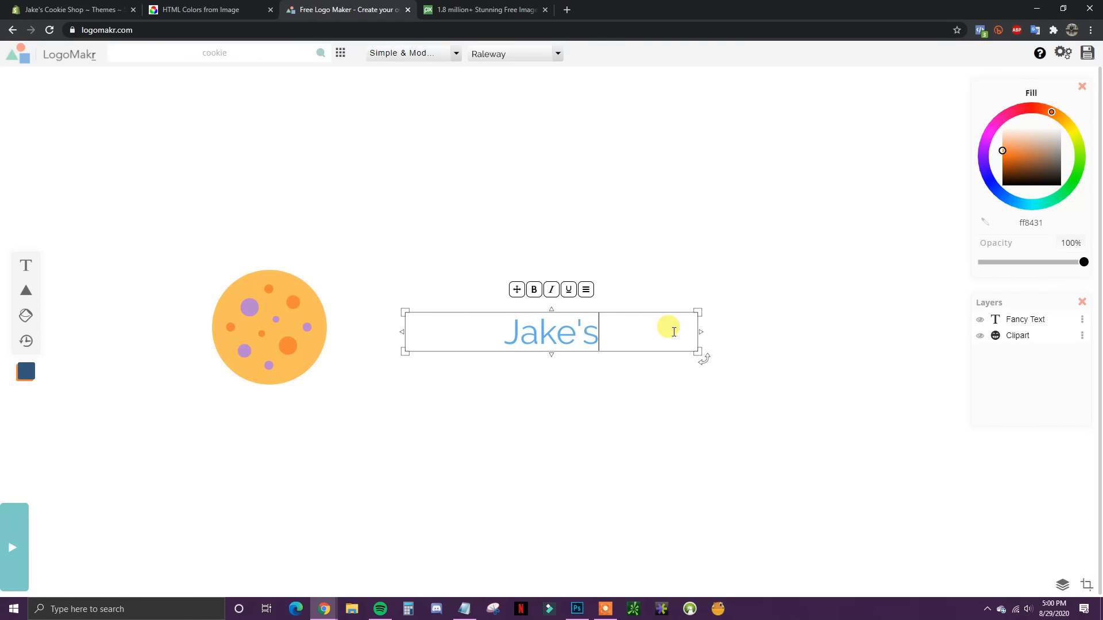
text( Cookies)
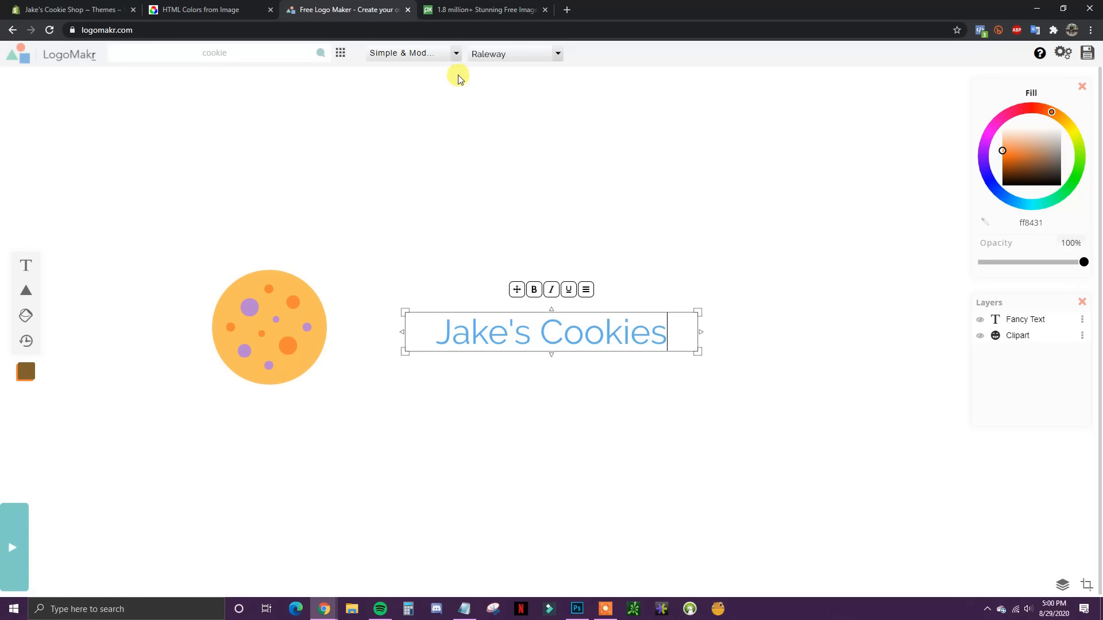
Step: Browse the Pixabay stock image site
click(86, 9)
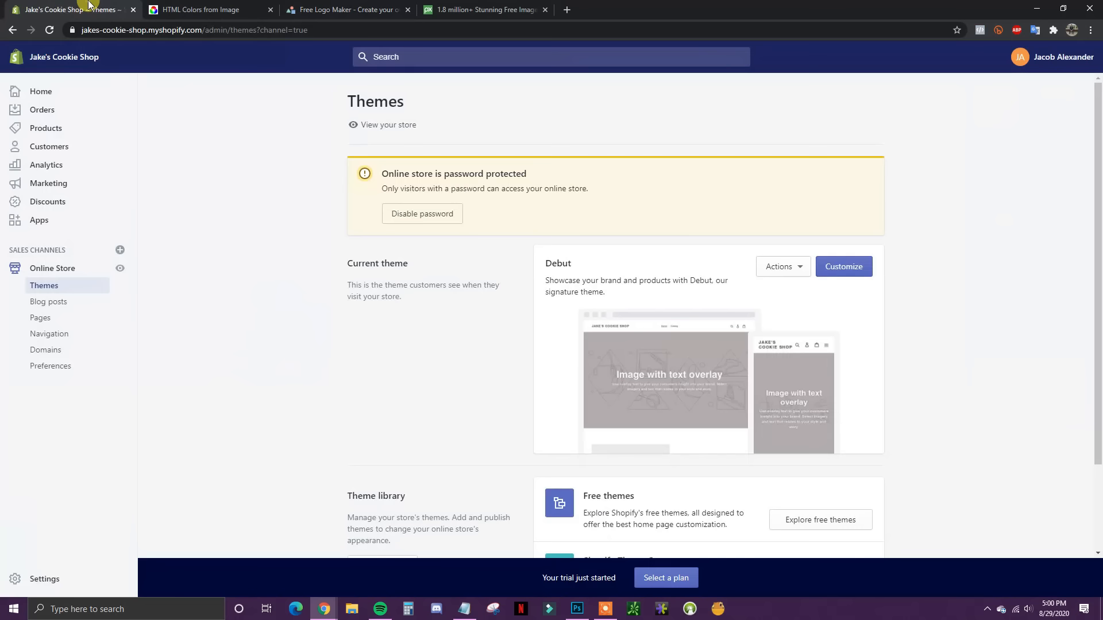
click(505, 9)
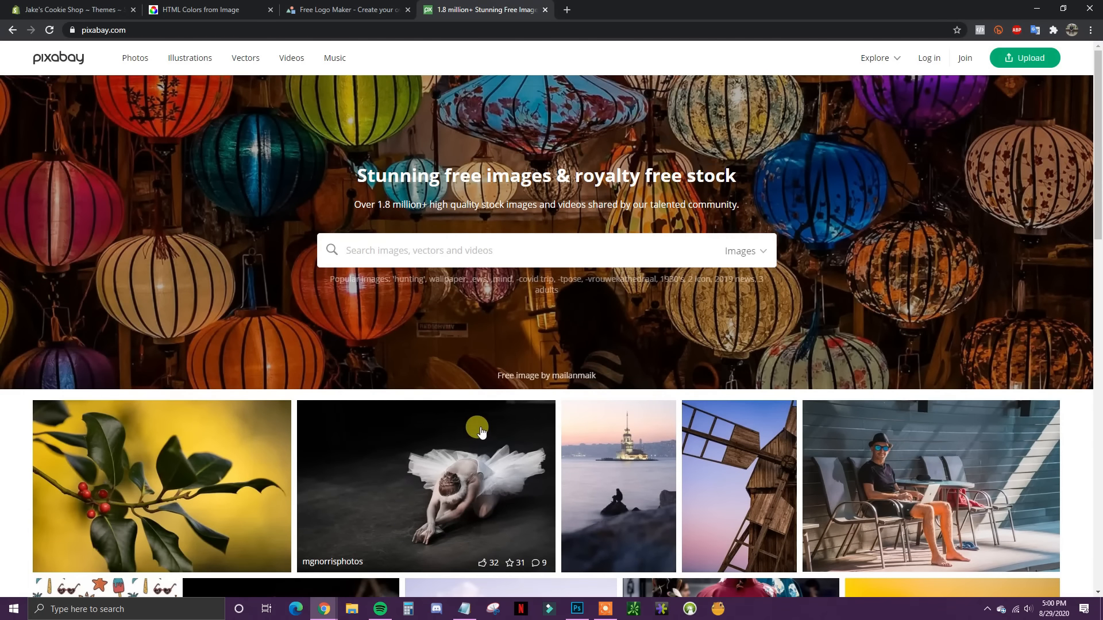
scroll(585, 369, down, 1)
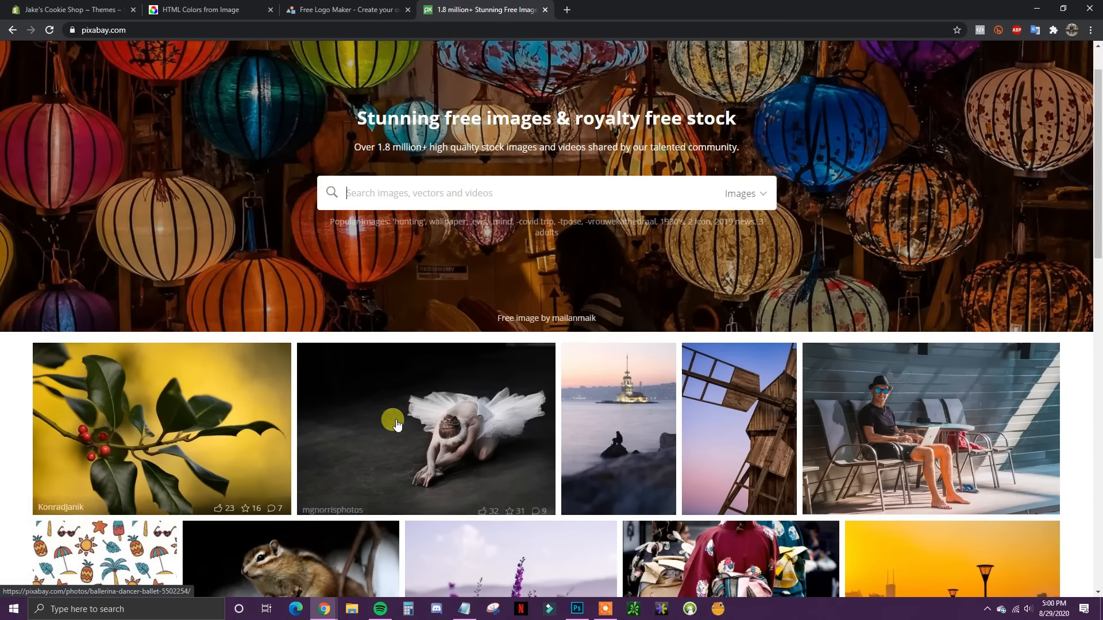
scroll(764, 429, down, 1)
scroll(764, 430, down, 1)
scroll(574, 287, up, 2)
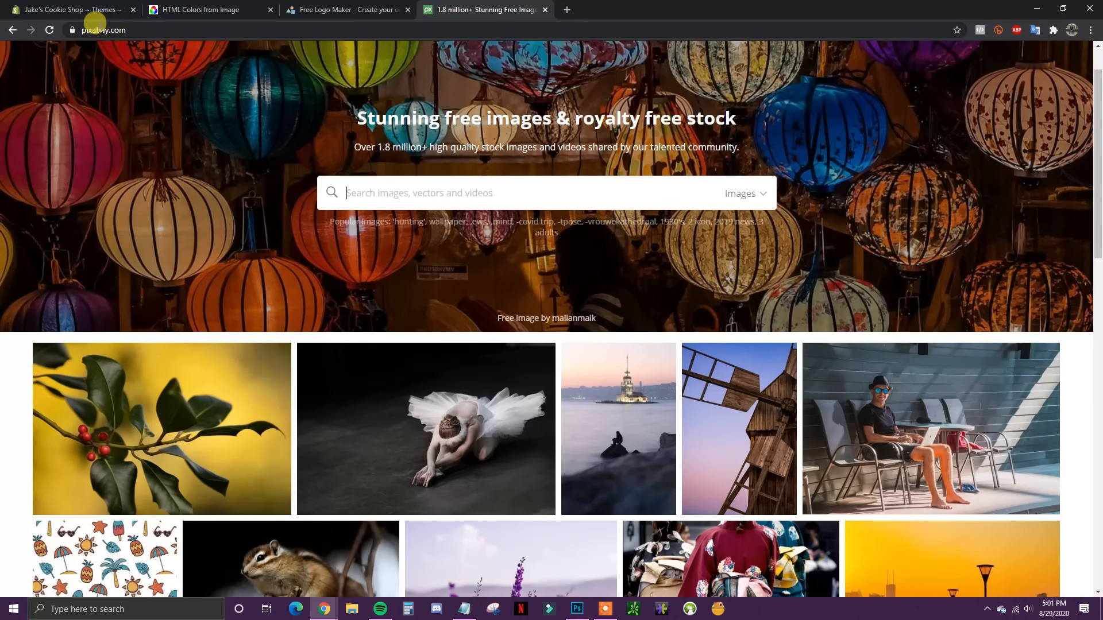
scroll(487, 274, down, 3)
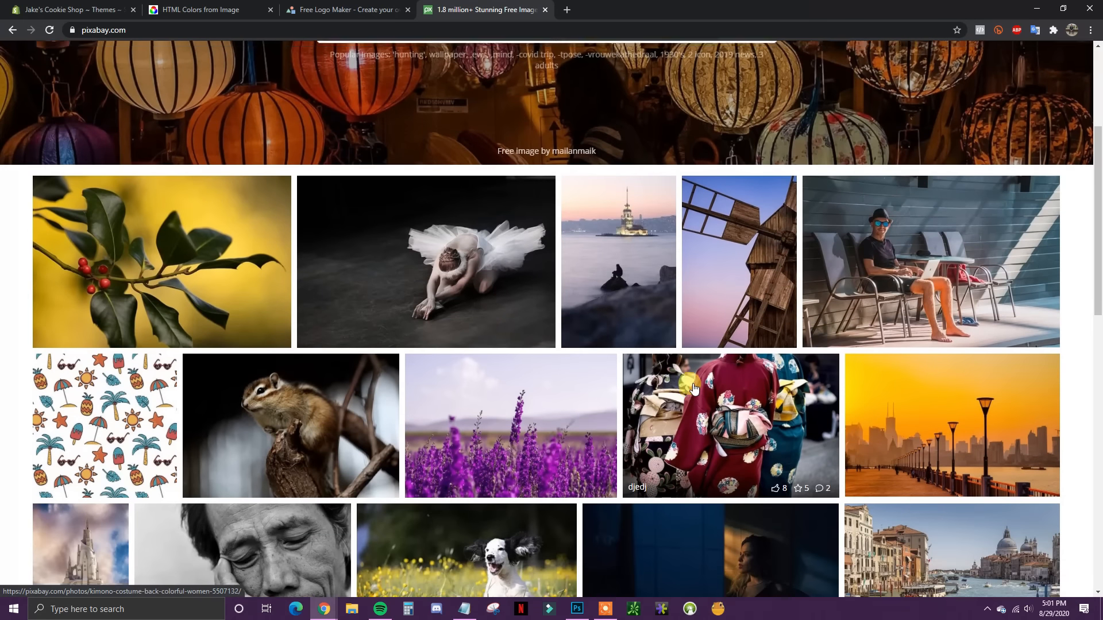
scroll(511, 133, up, 2)
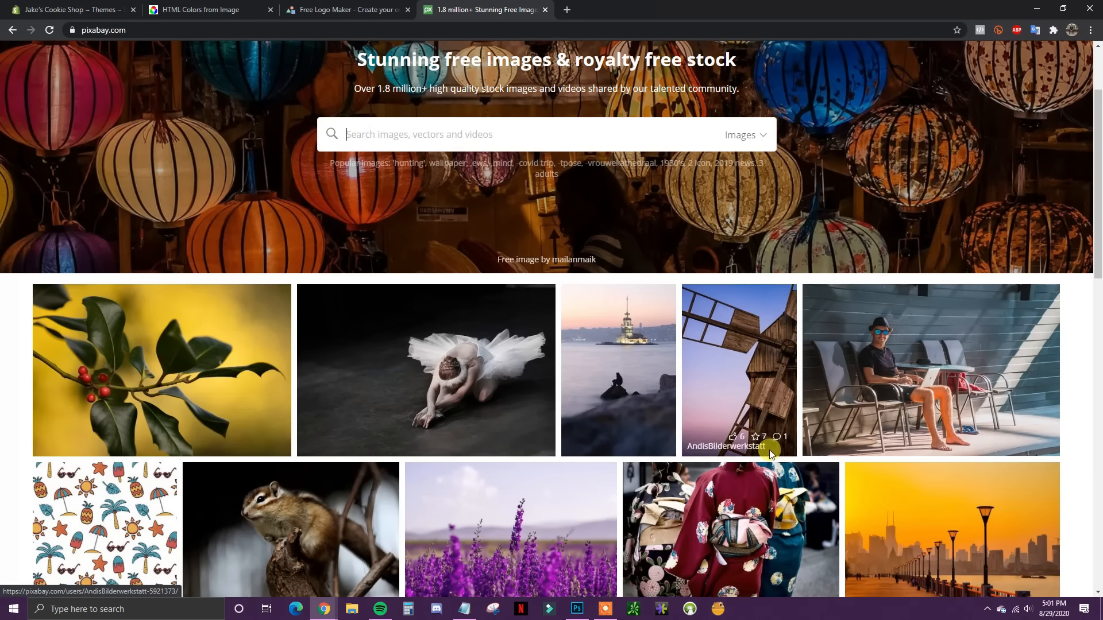
scroll(689, 462, down, 1)
scroll(689, 462, down, 1)
scroll(333, 163, up, 2)
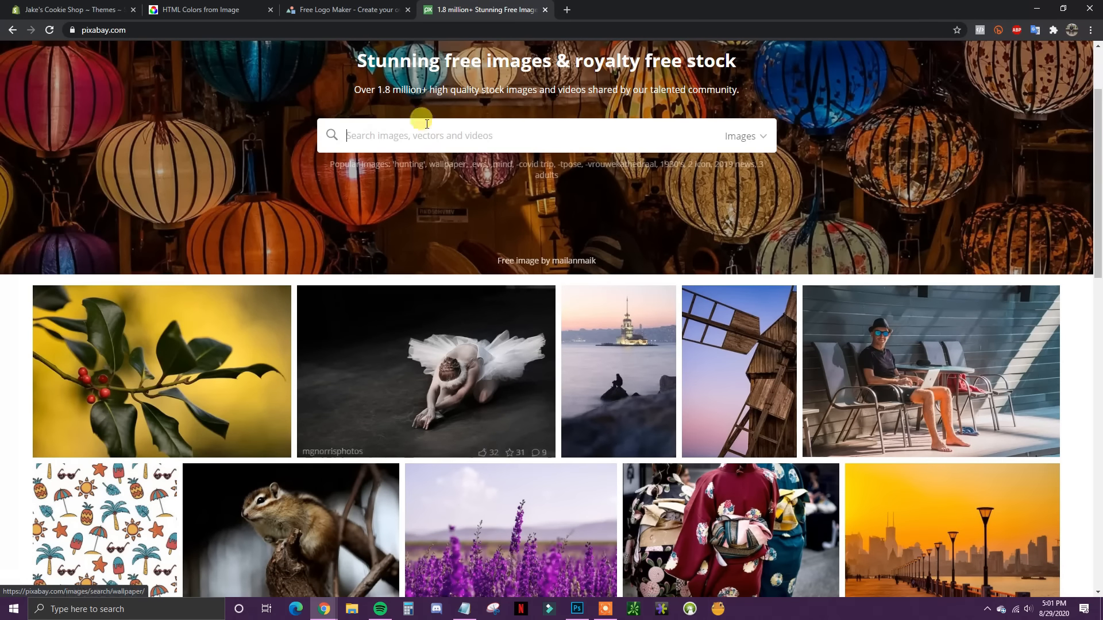
Step: Search Pixabay for 'cookies', then go back to the Shopify Themes page
text(coo)
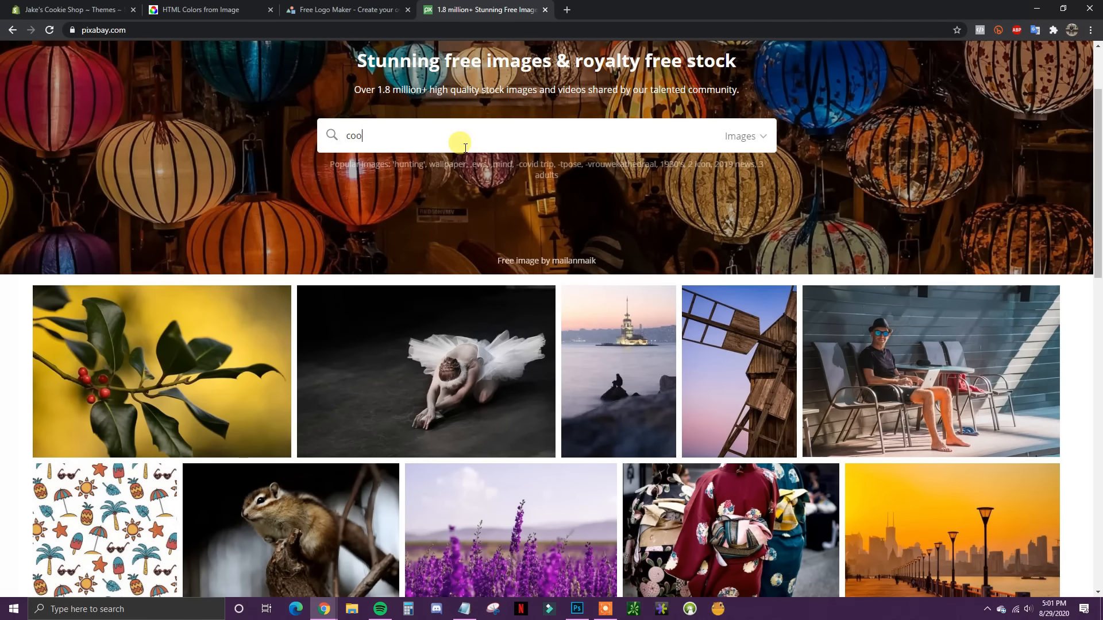
text(kies)
key(Return)
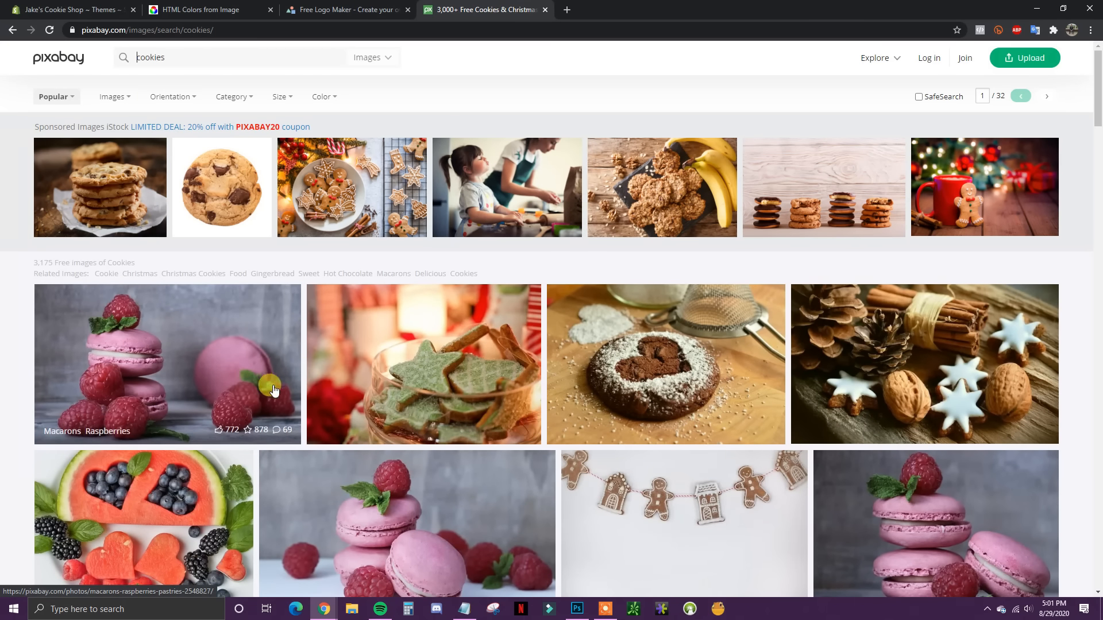
click(35, 5)
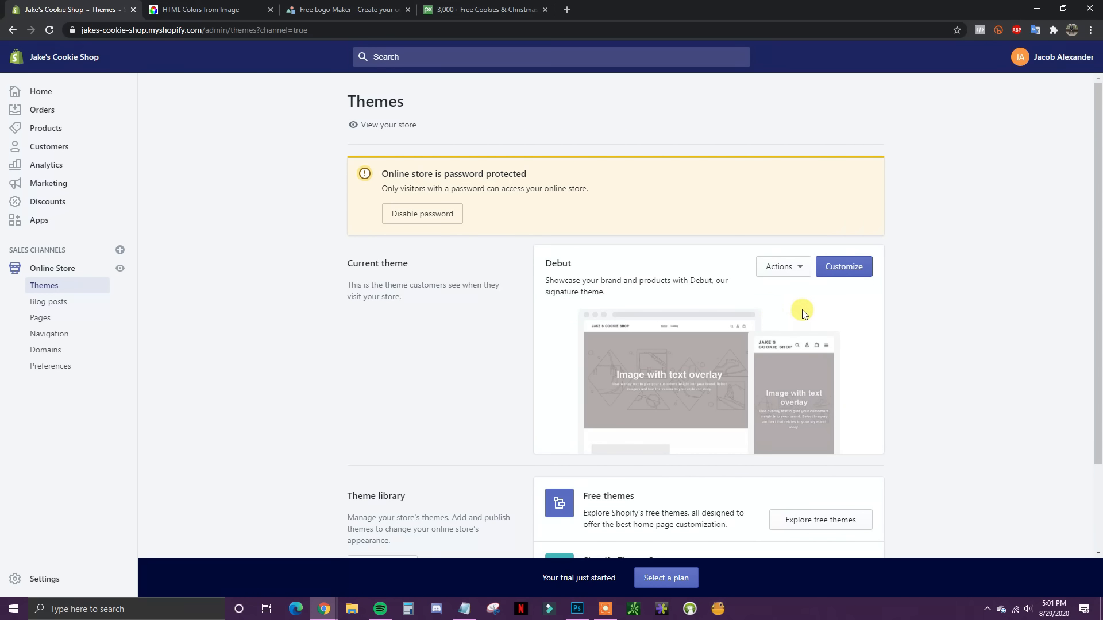
Step: Open the Theme Store from the Theme library section of the Themes page
scroll(804, 368, down, 1)
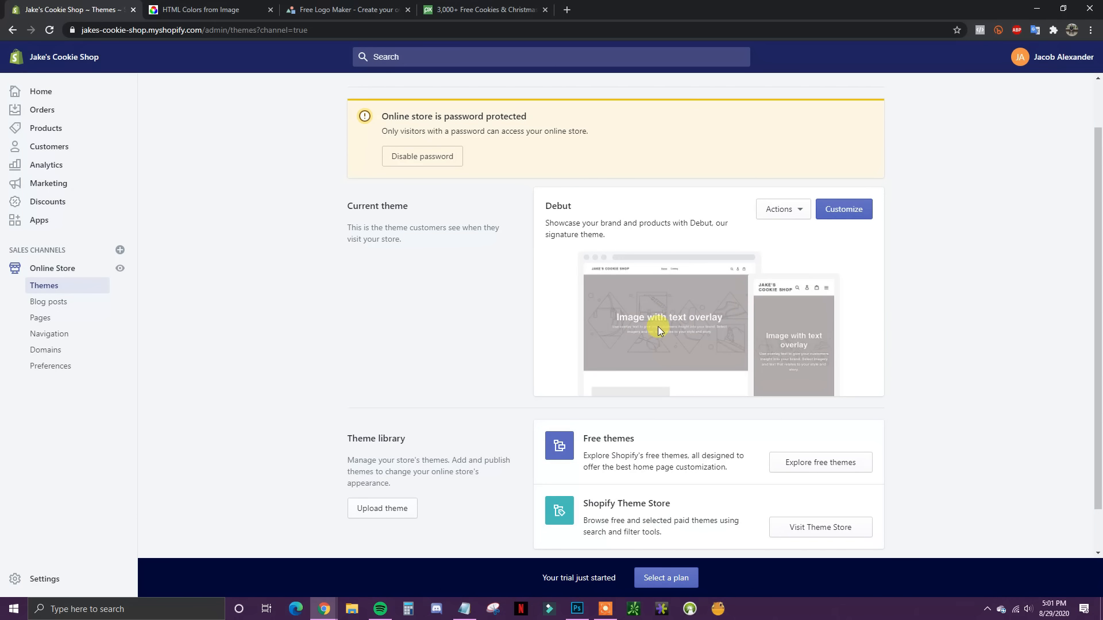
scroll(800, 268, down, 1)
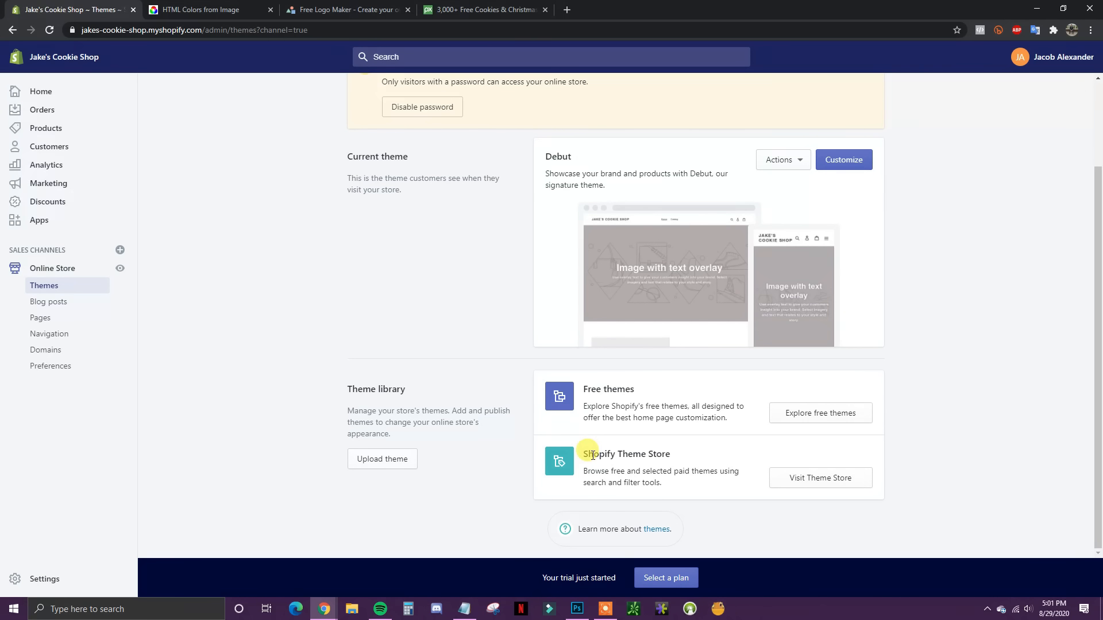
click(817, 480)
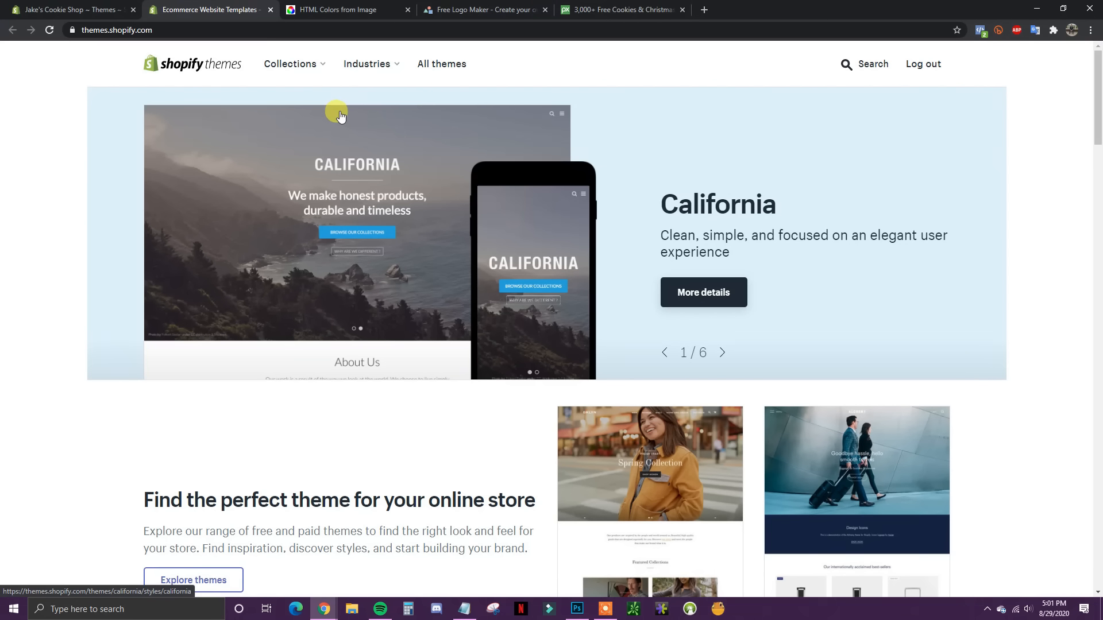
Step: Browse the All themes grid of 73 themes, starting with Express
click(445, 67)
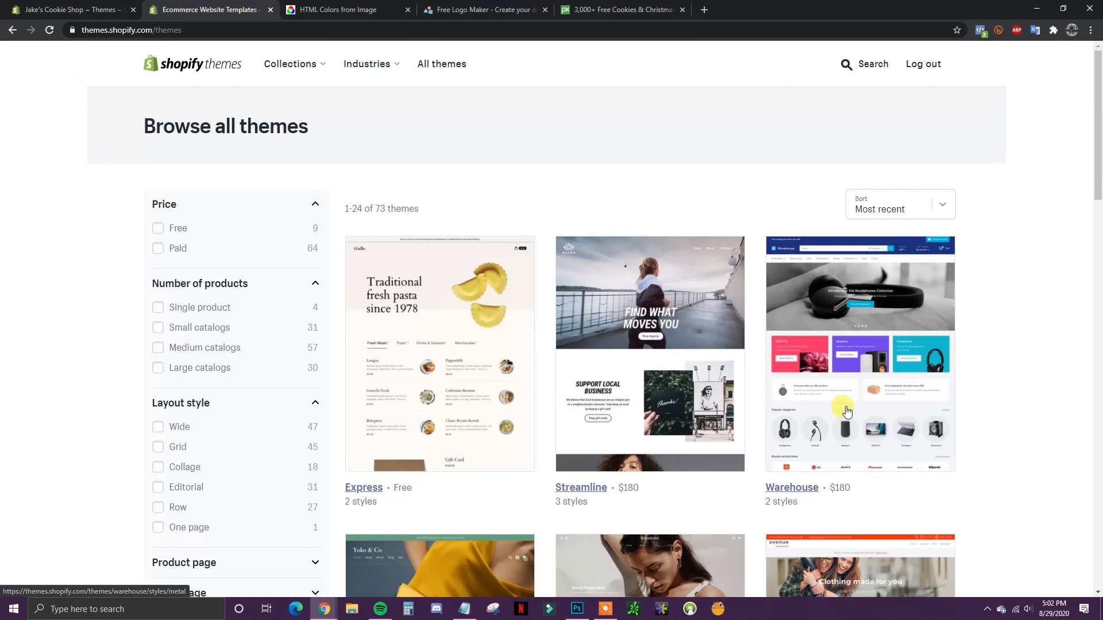
scroll(1029, 439, down, 1)
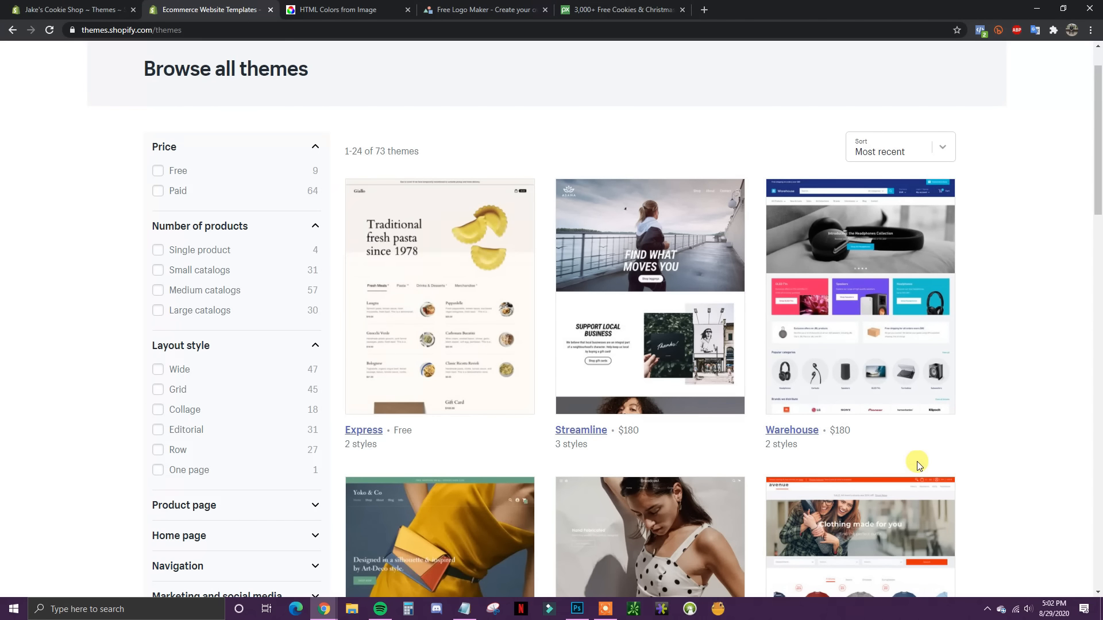
scroll(1034, 443, down, 4)
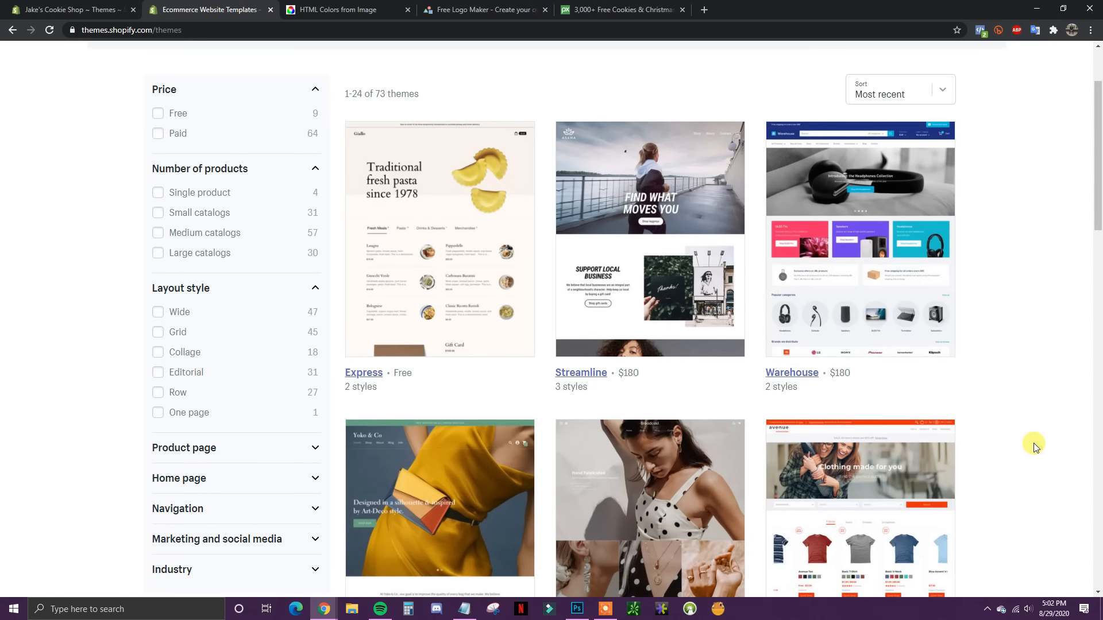
scroll(1041, 442, down, 3)
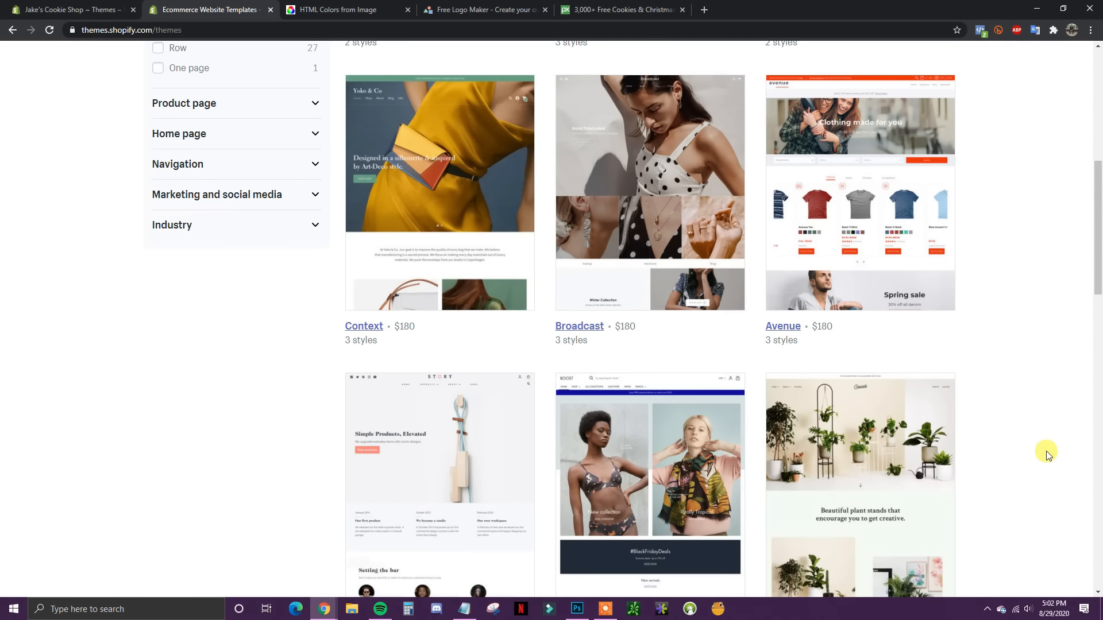
scroll(1046, 444, up, 3)
scroll(1046, 445, up, 4)
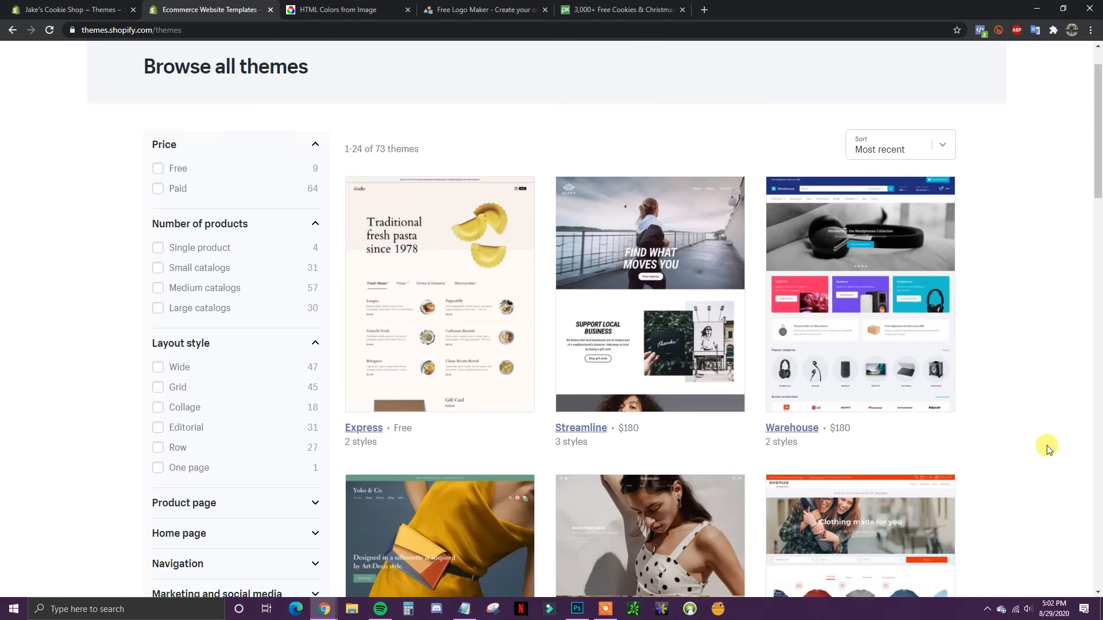
scroll(1047, 448, down, 2)
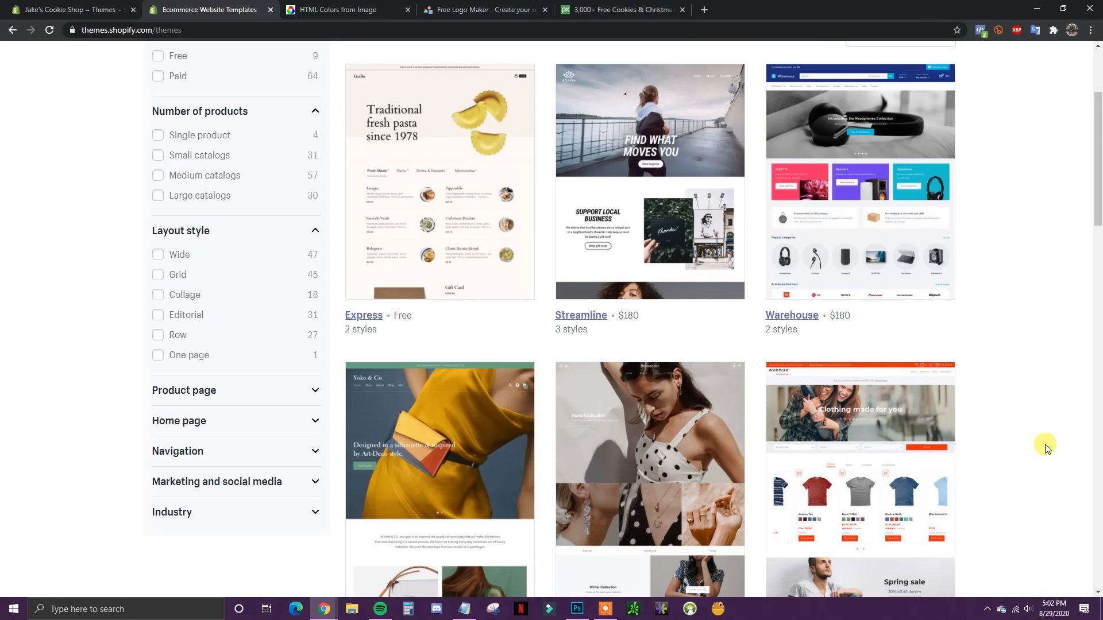
scroll(1045, 447, up, 1)
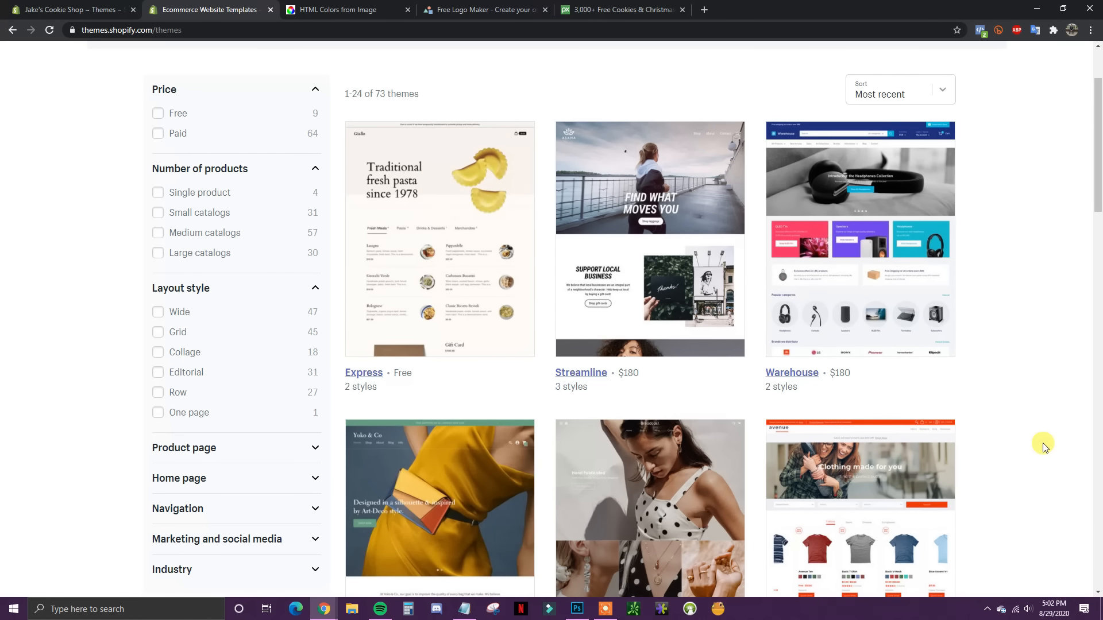
scroll(1044, 447, up, 2)
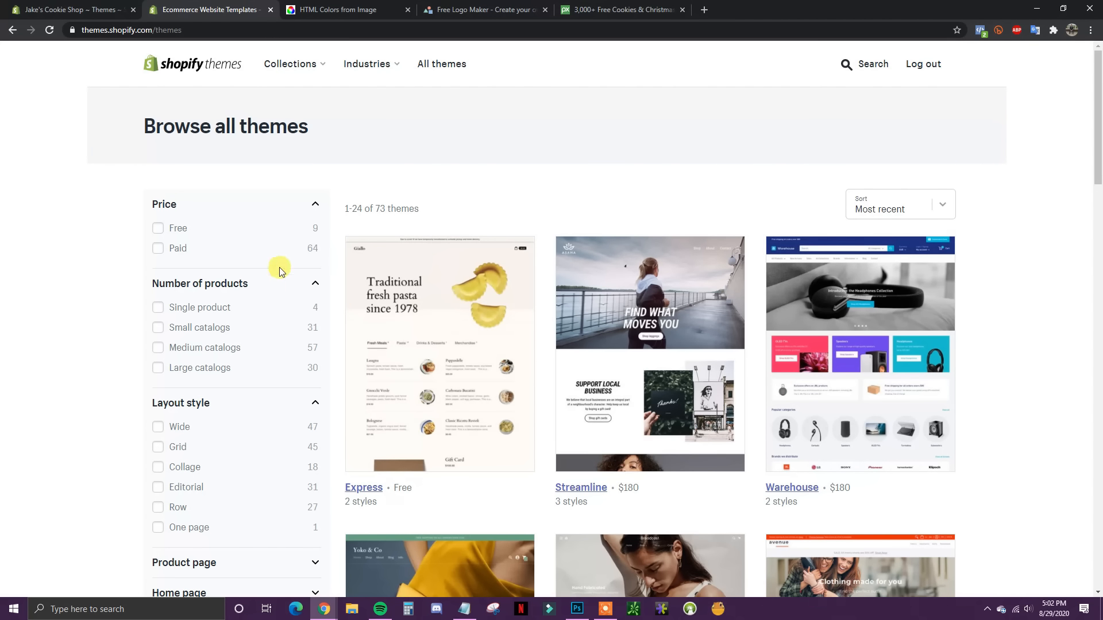
Step: Filter the catalogue to the 9 free themes and compare them with the store's Themes page
click(158, 228)
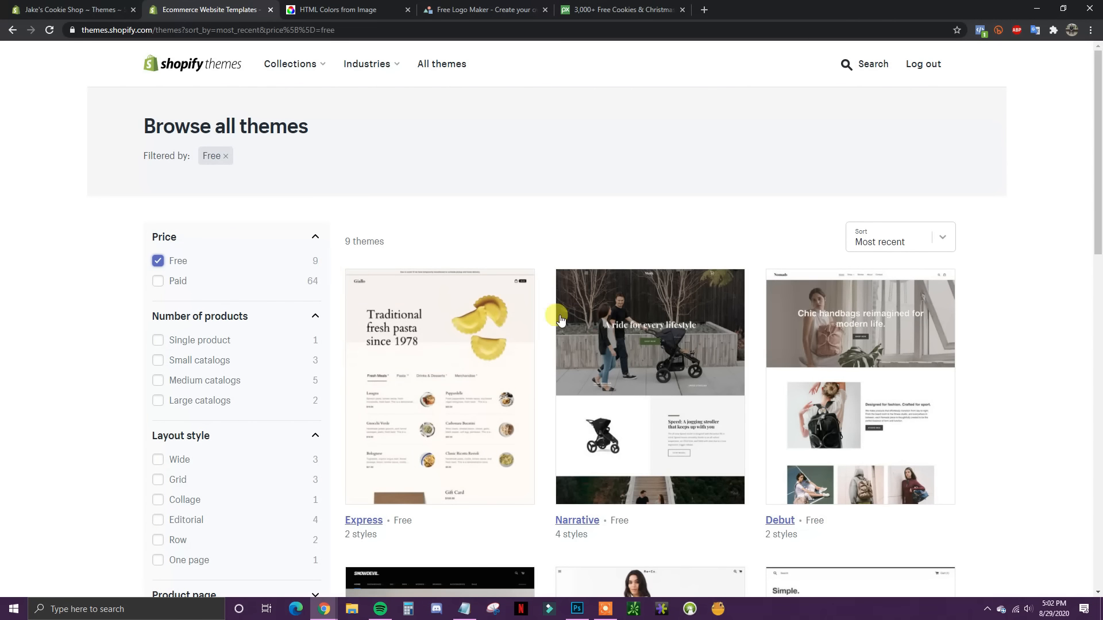
scroll(855, 402, down, 2)
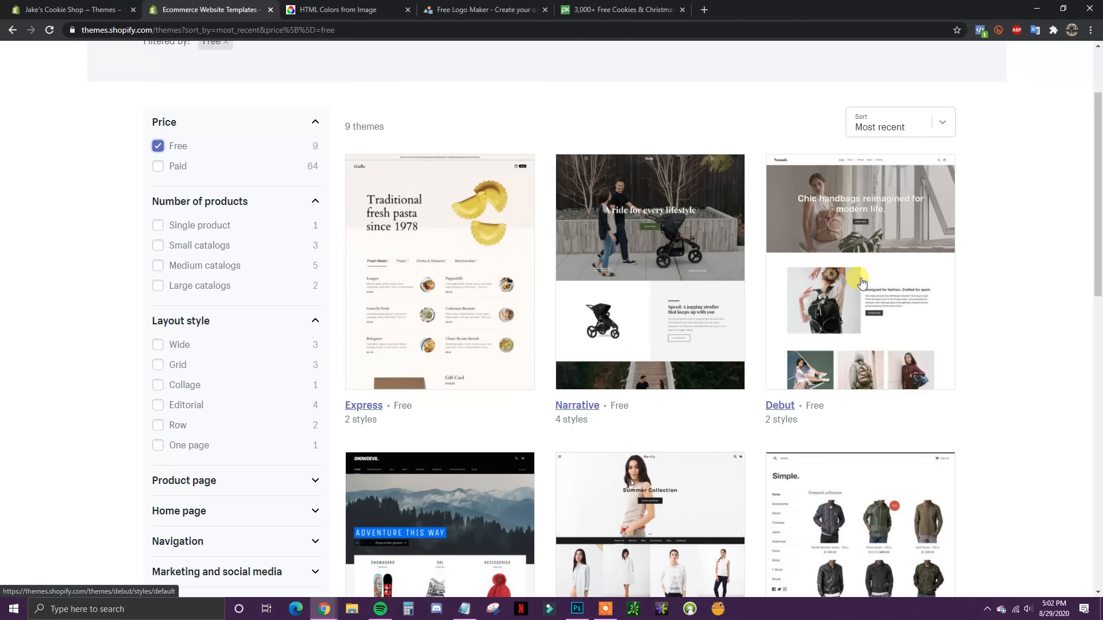
click(109, 9)
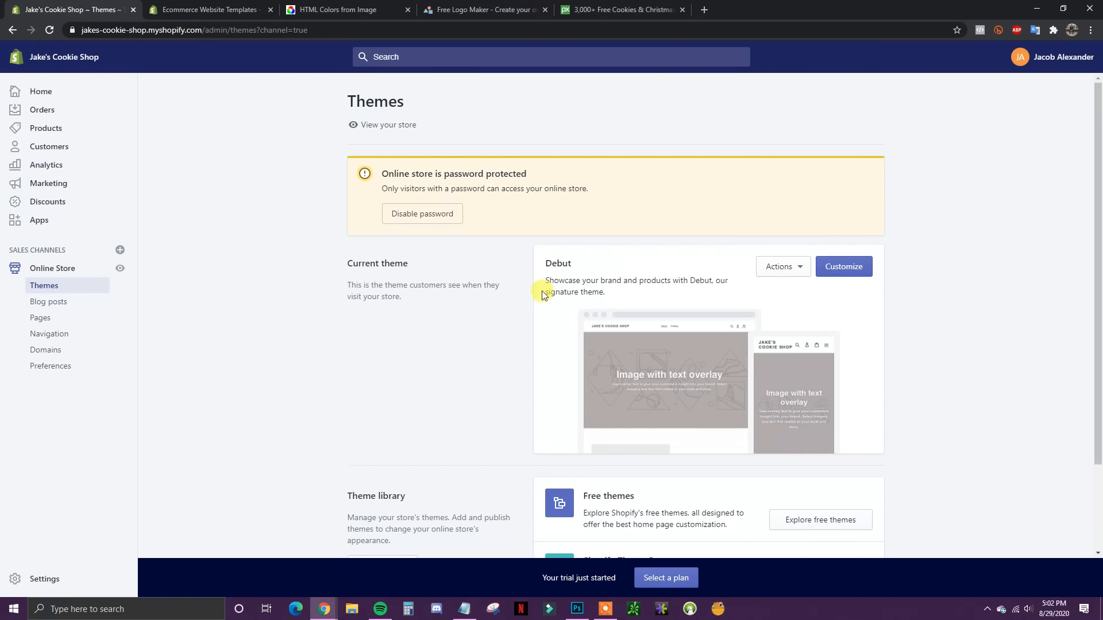
click(207, 9)
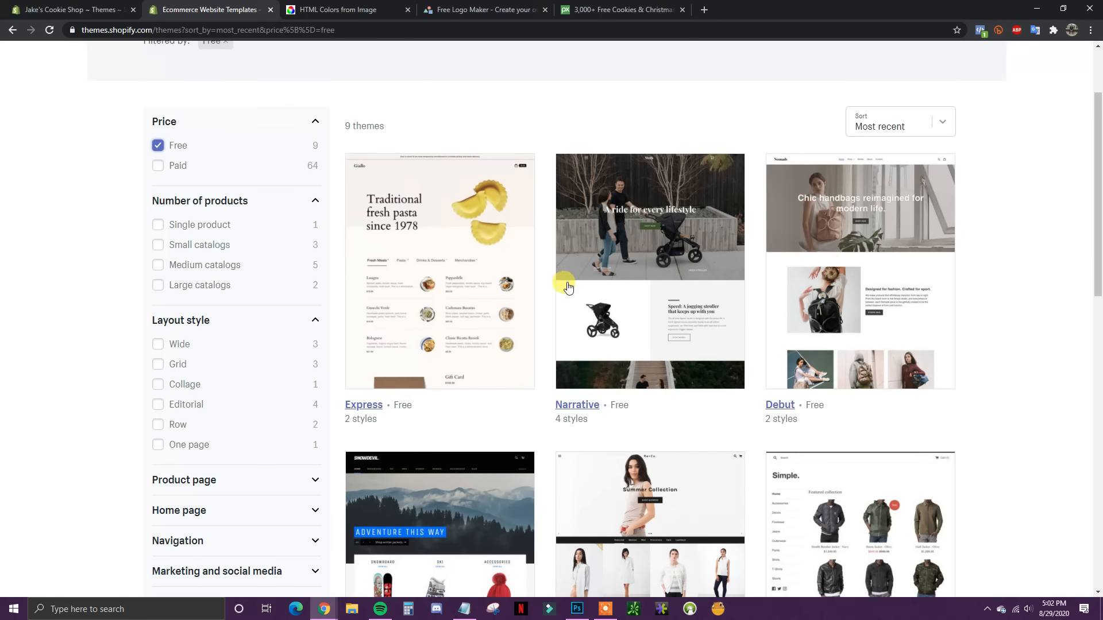
scroll(517, 276, down, 1)
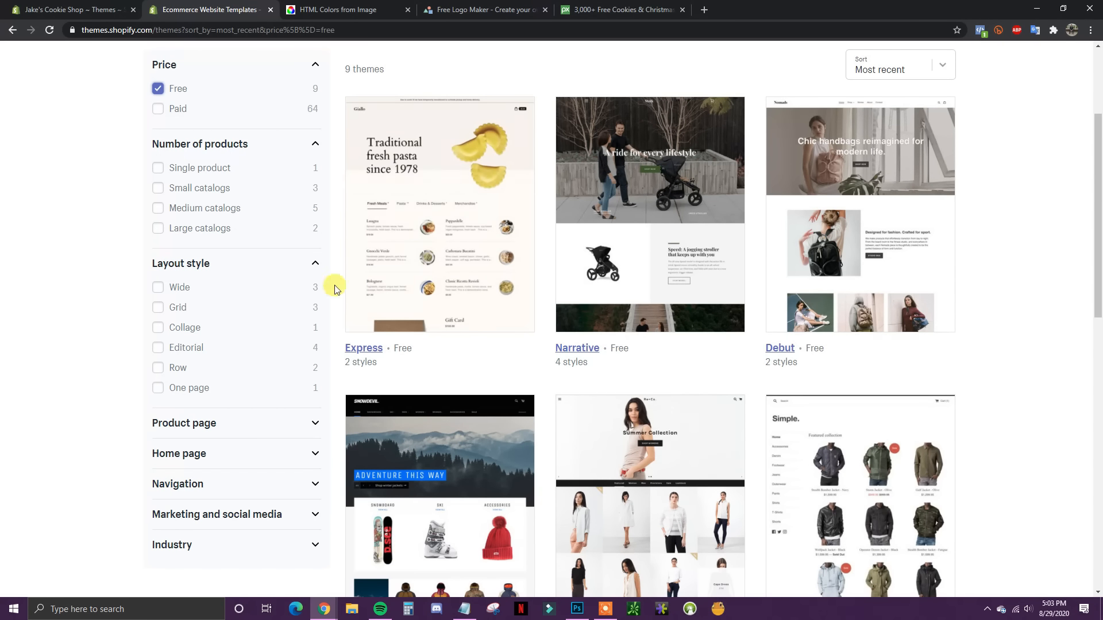
scroll(736, 402, up, 2)
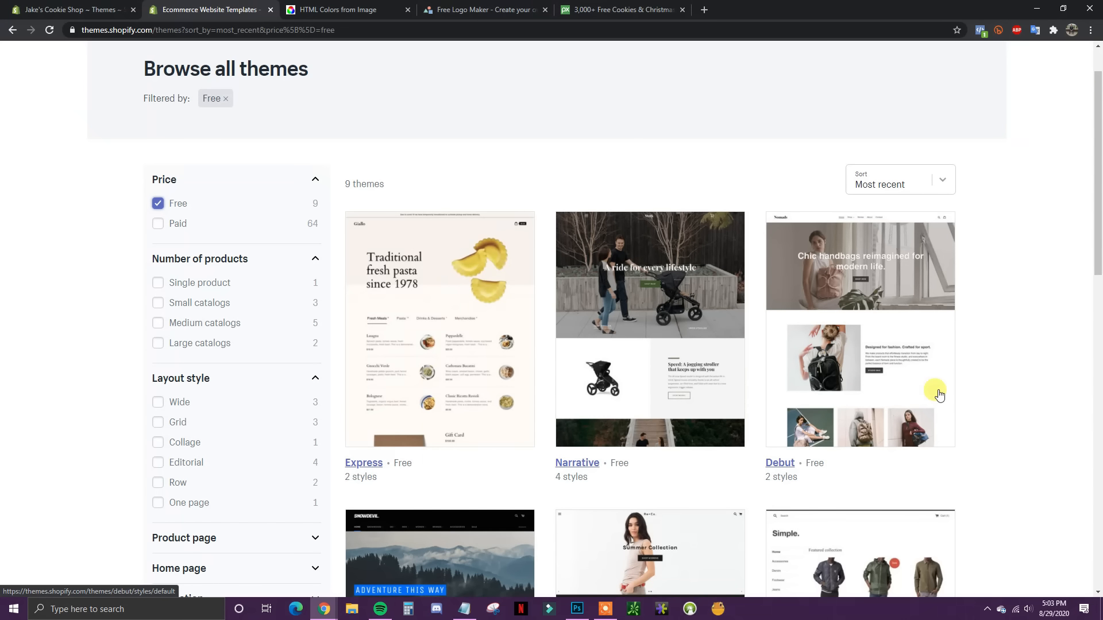
scroll(964, 384, down, 1)
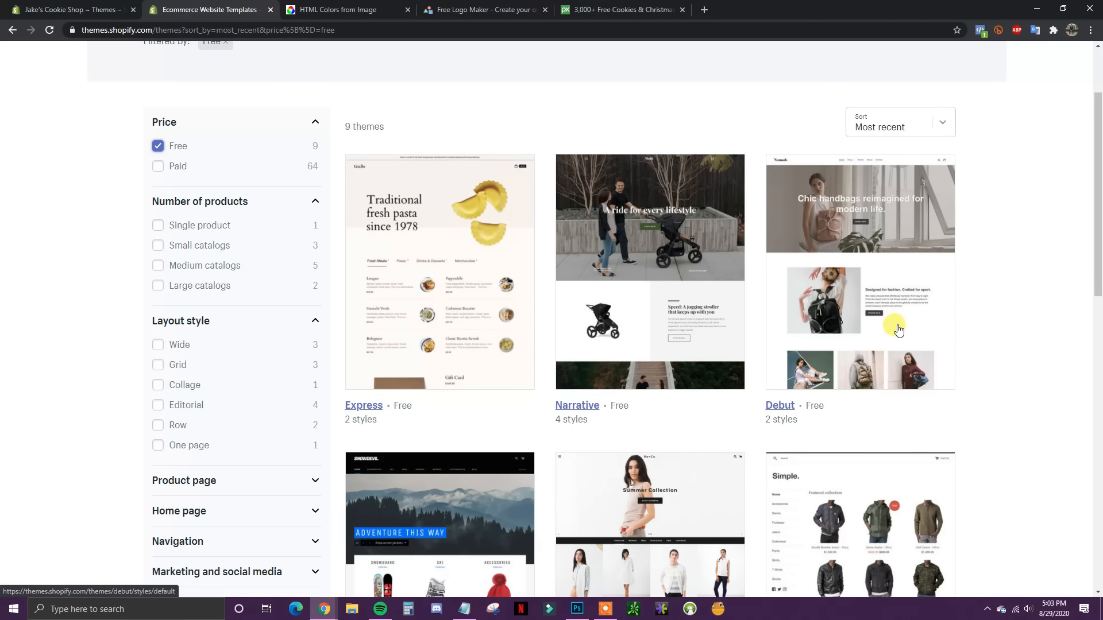
scroll(778, 362, down, 2)
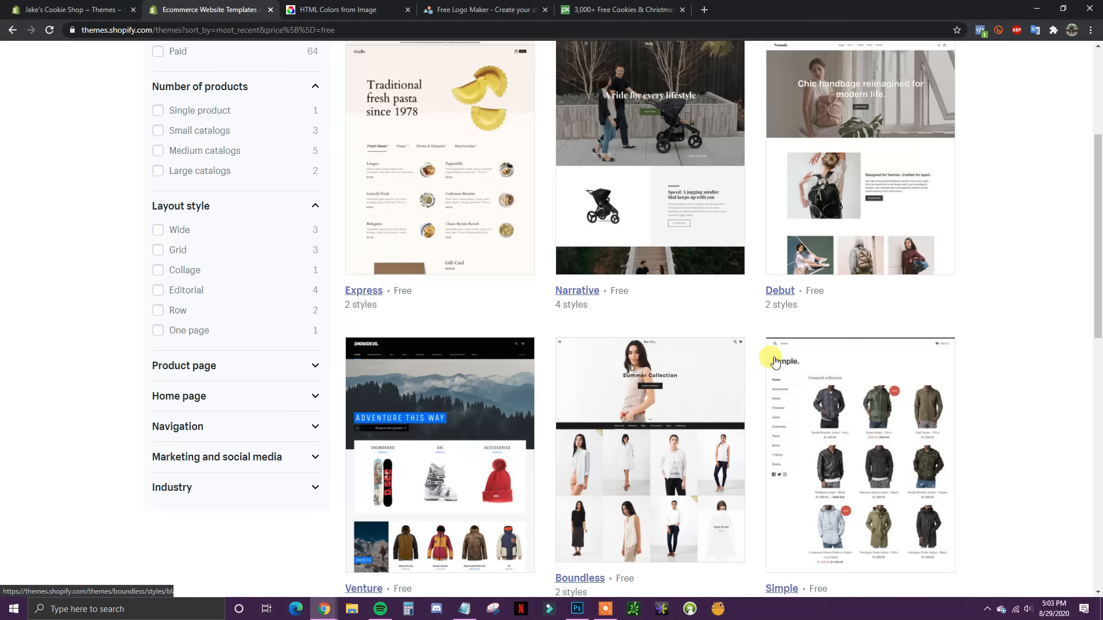
Step: Recheck the store's current Debut theme, then open Narrative's details page
click(97, 8)
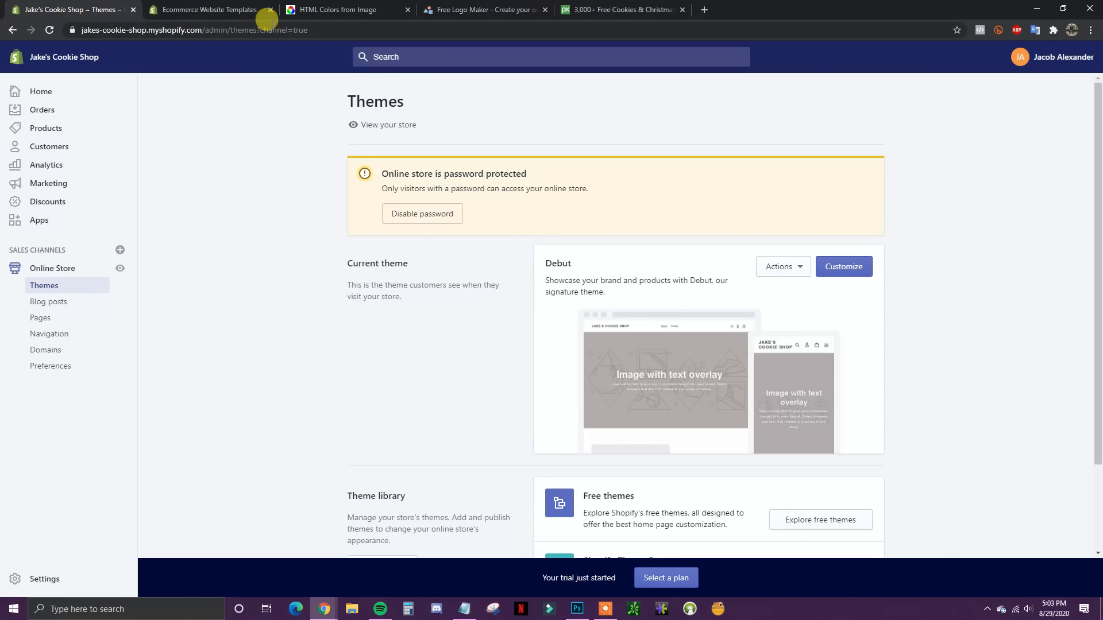
click(261, 11)
scroll(885, 350, up, 2)
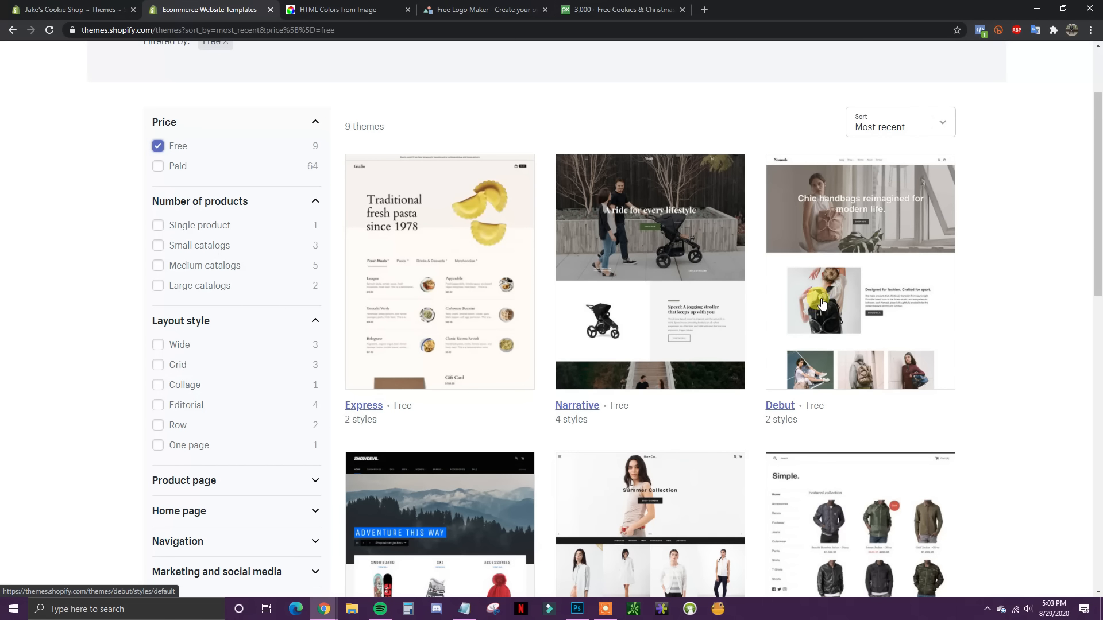
click(690, 310)
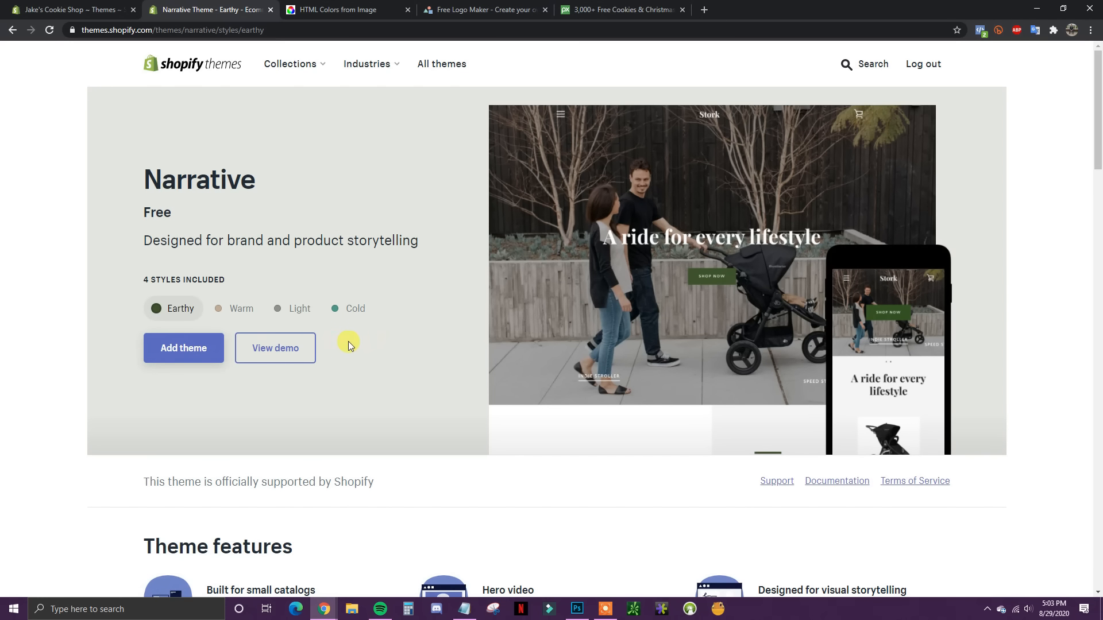
Step: Compare Narrative's Warm, Light and Cold styles and open the Cold style's live demo
click(237, 309)
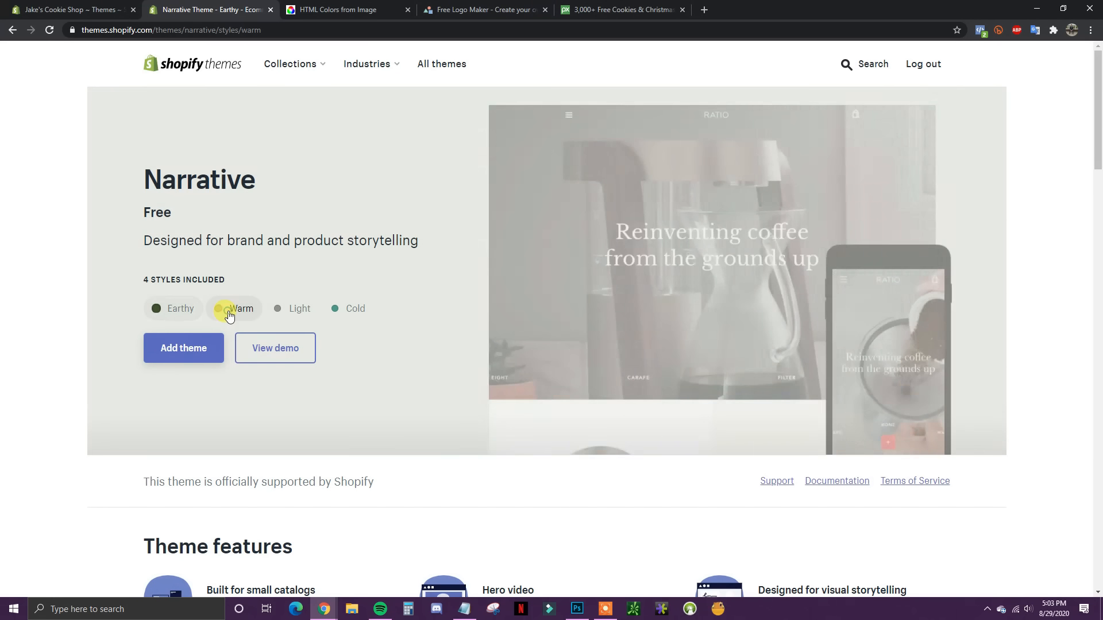
click(298, 309)
click(368, 314)
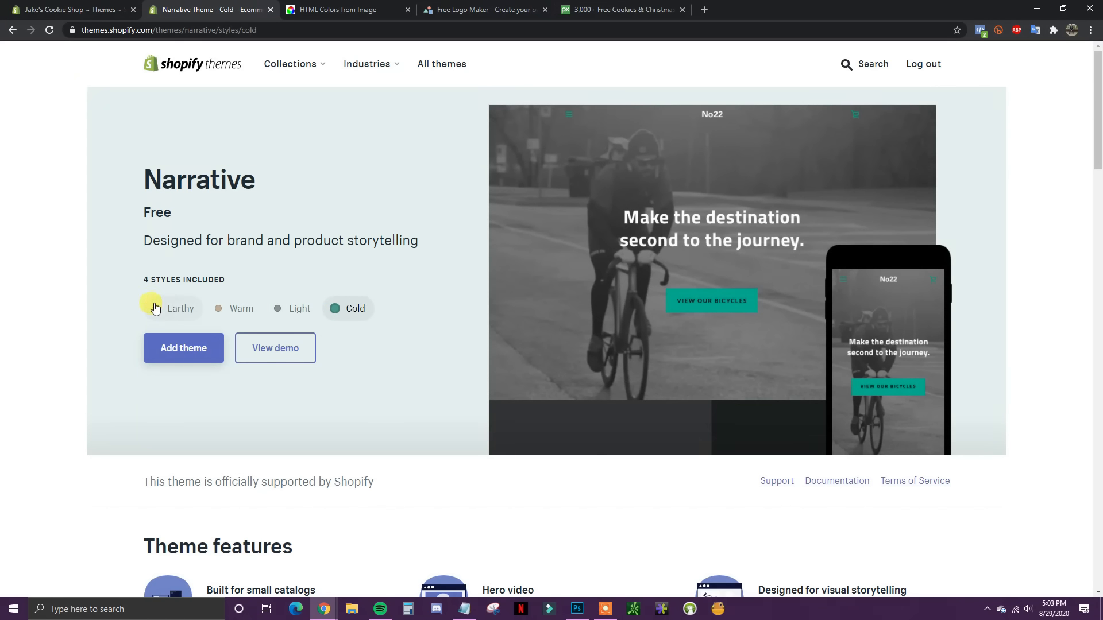
click(274, 347)
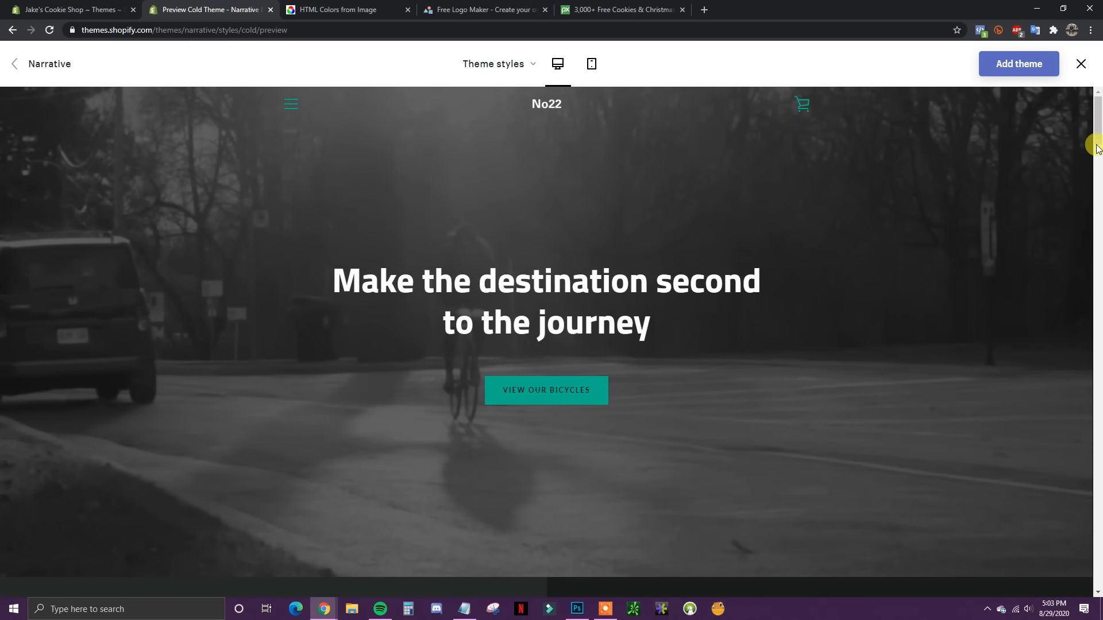
Step: Switch the demo to Warm, check mobile and desktop layouts, then return to the Themes admin
mouse_move(1098, 131)
mouse_down()
mouse_move(1097, 284)
mouse_move(1097, 109)
mouse_up()
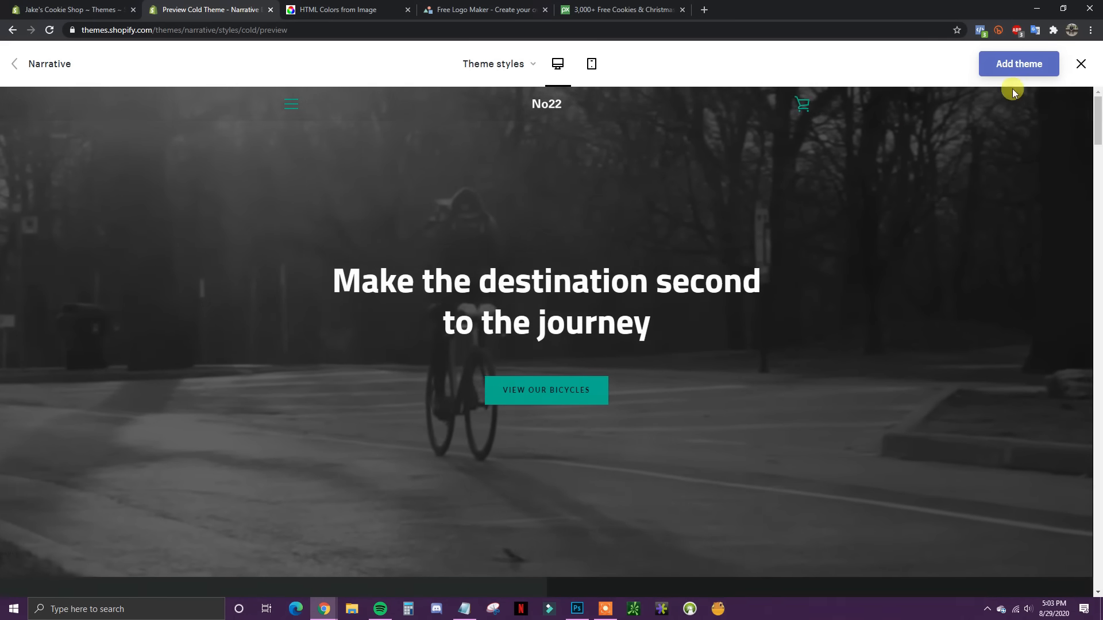
click(530, 65)
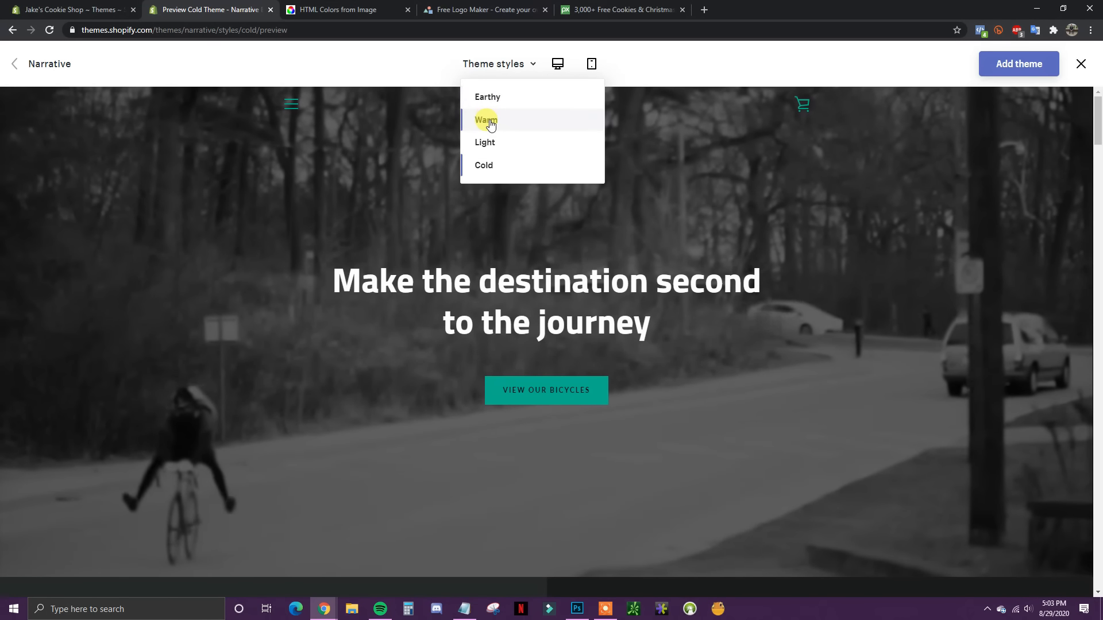
click(488, 122)
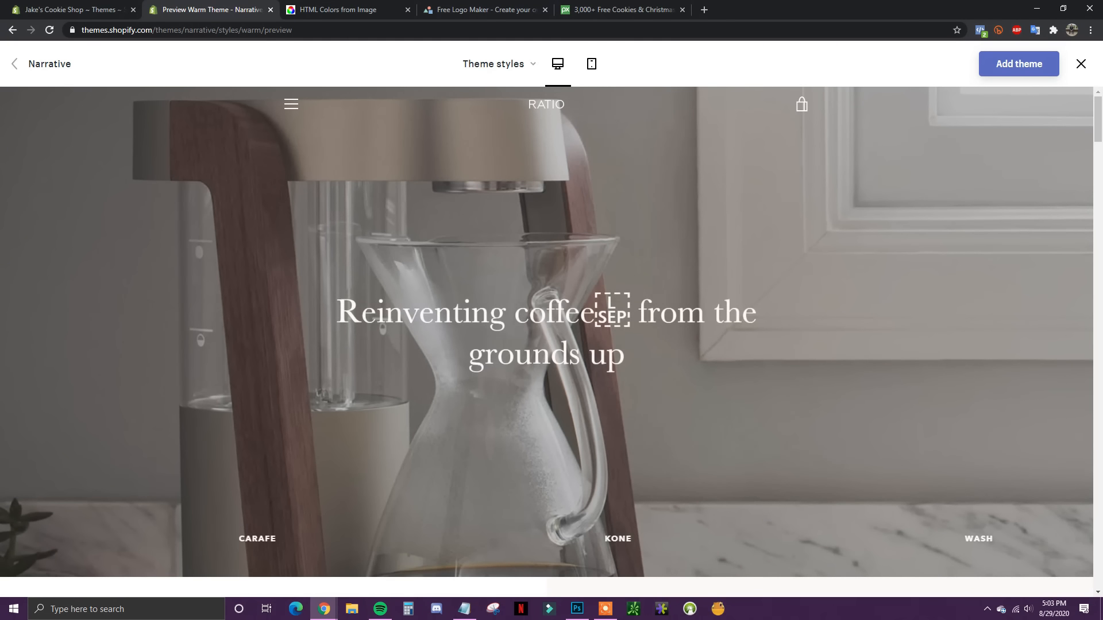
drag(1094, 115, 1004, 74)
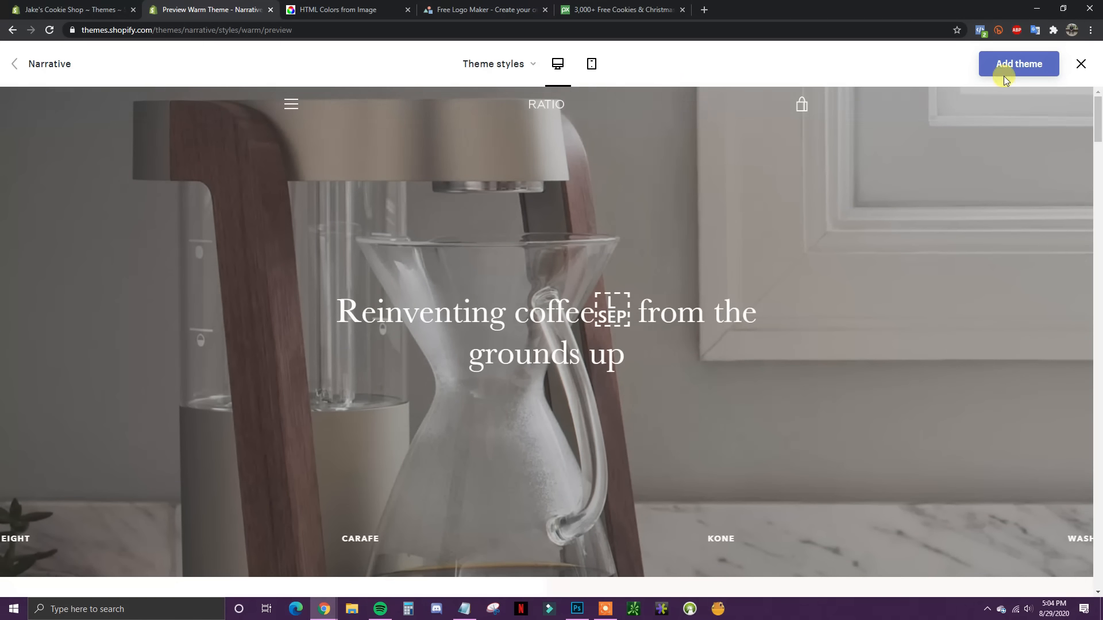
click(592, 64)
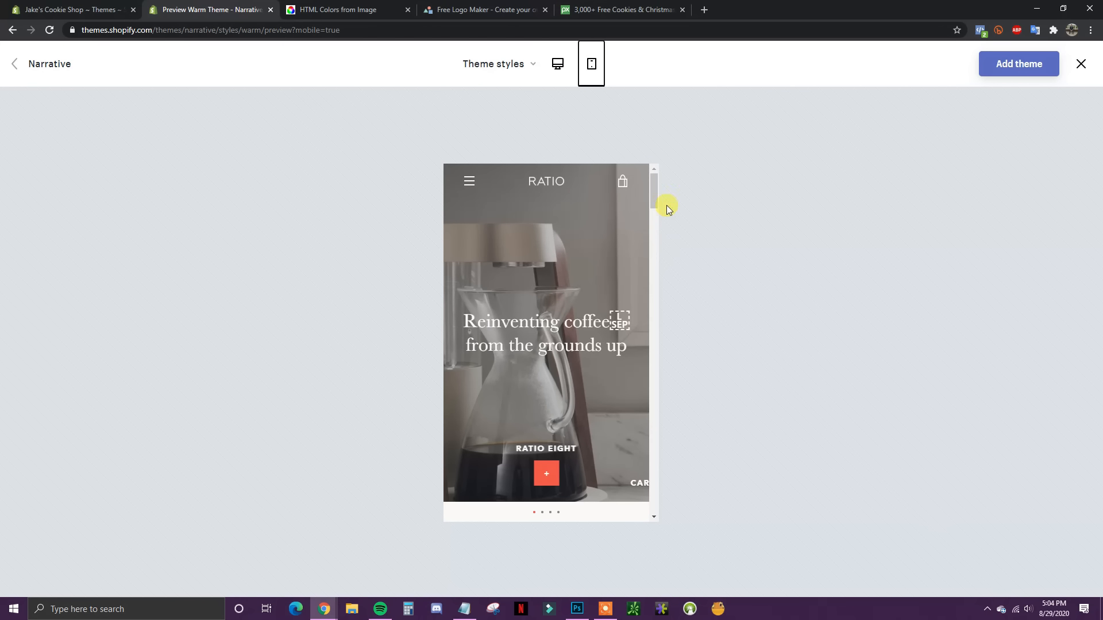
mouse_move(655, 206)
mouse_down()
mouse_move(653, 356)
mouse_move(654, 187)
mouse_up()
click(556, 65)
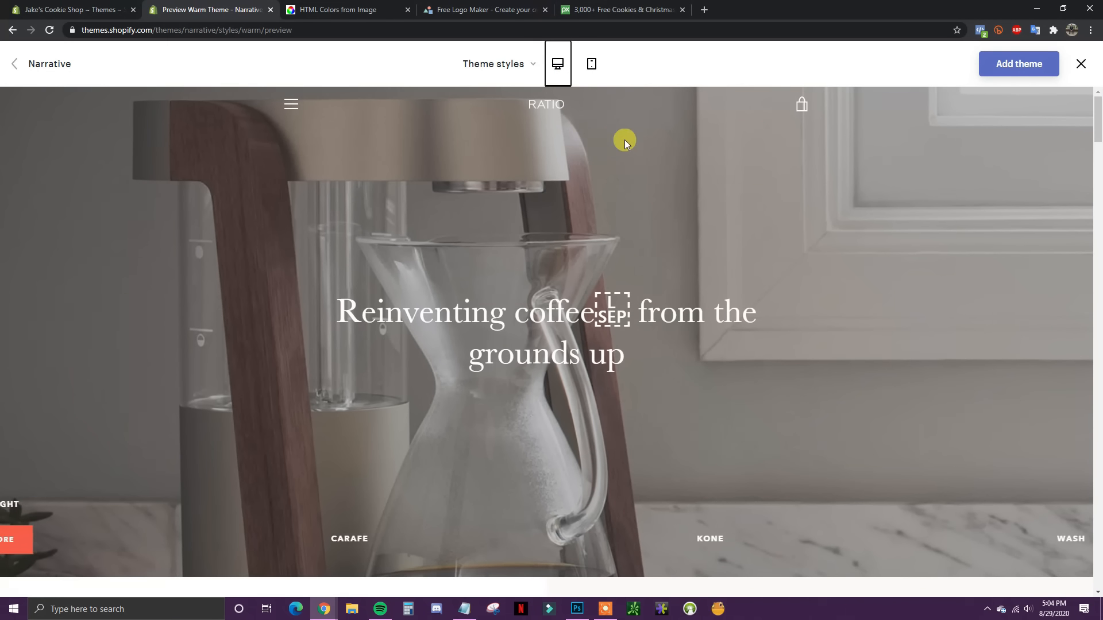
click(112, 9)
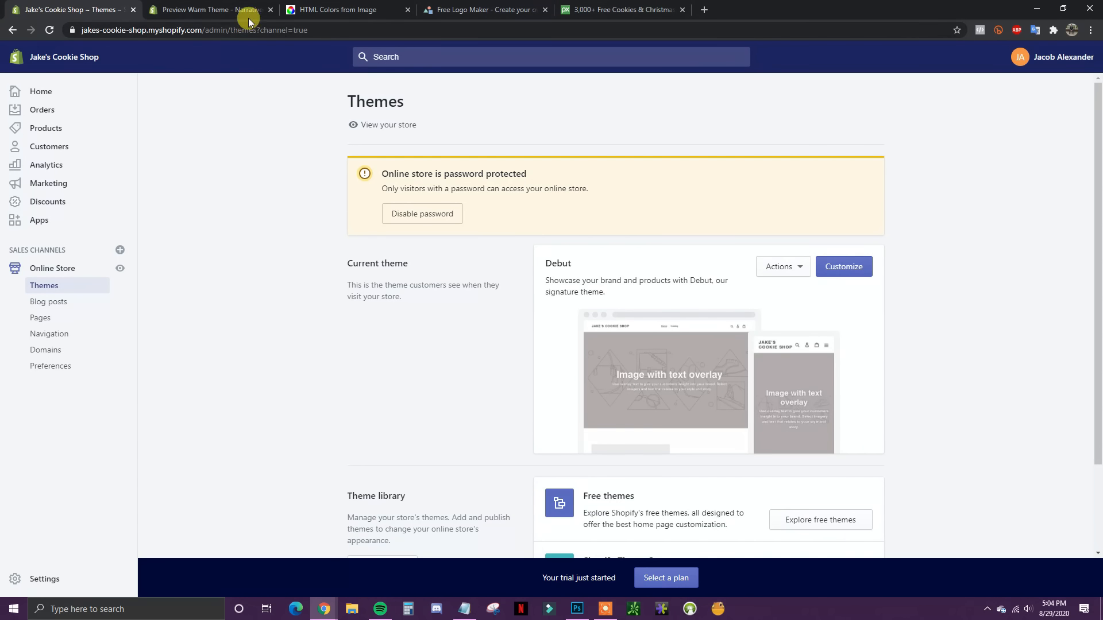
Step: Close the Narrative theme preview tab and launch Customize on the current Debut theme
click(230, 10)
click(115, 9)
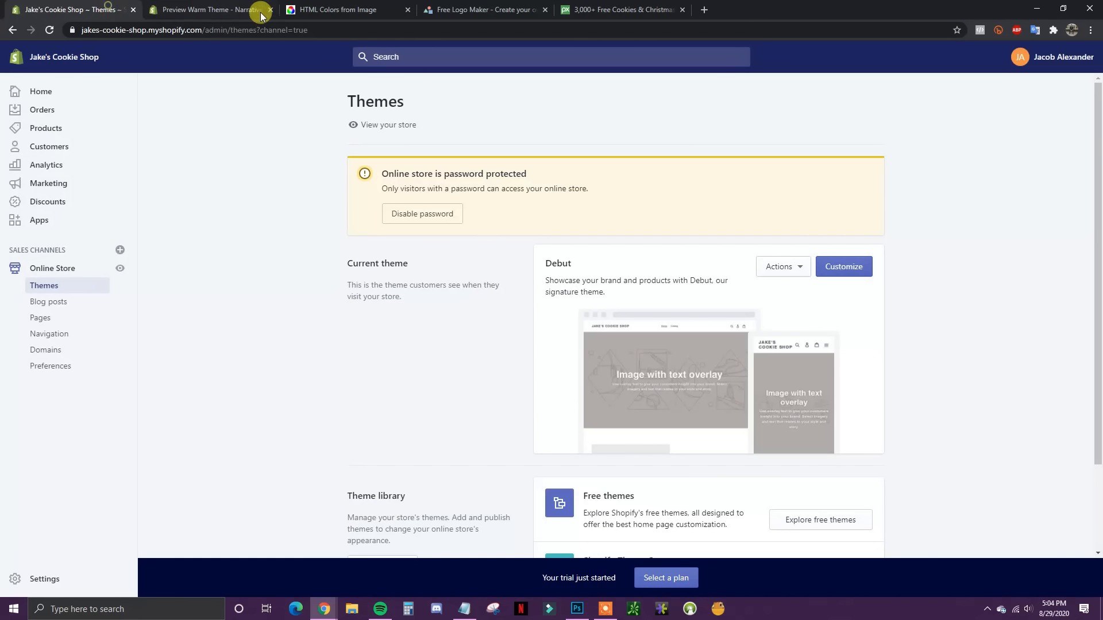
click(270, 10)
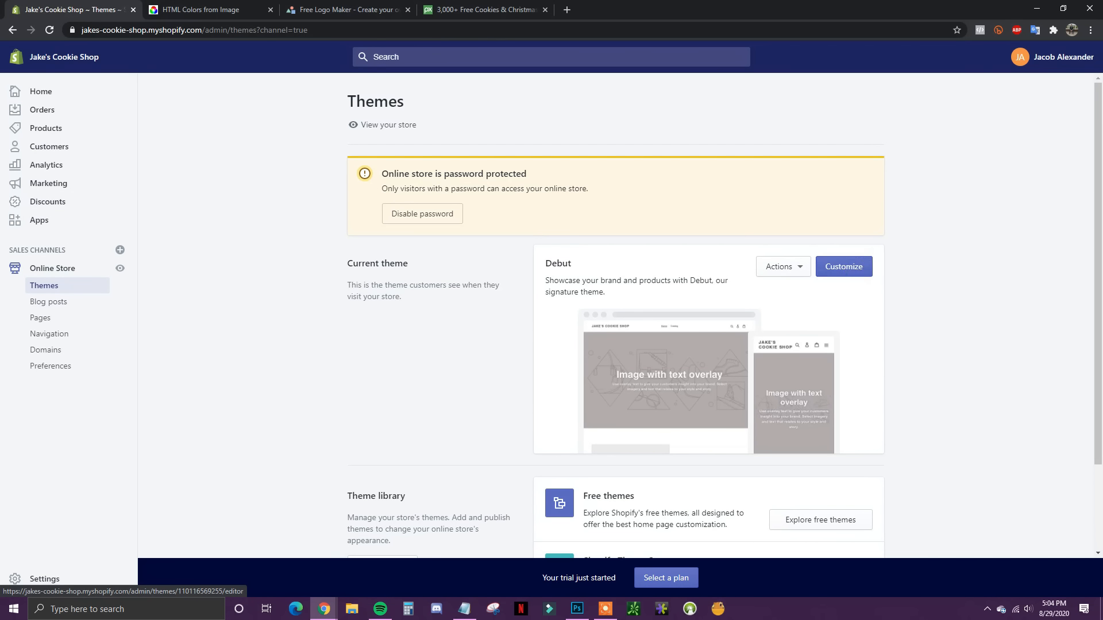
click(844, 266)
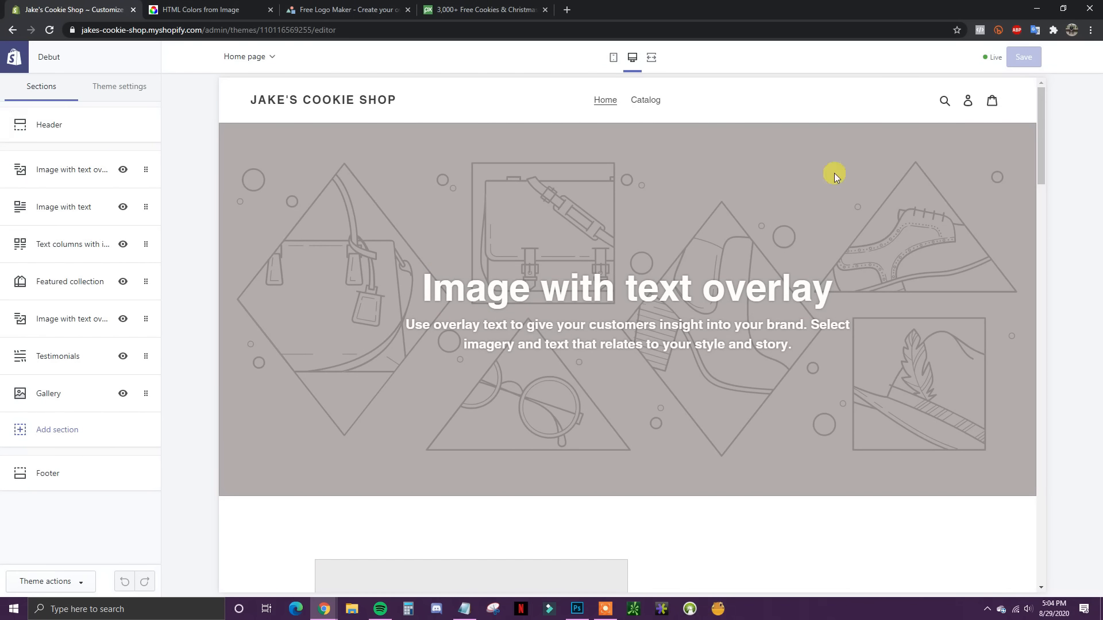
Step: Upload the 'logo with text' image and set it as the Header logo
drag(1043, 129, 1010, 95)
click(57, 129)
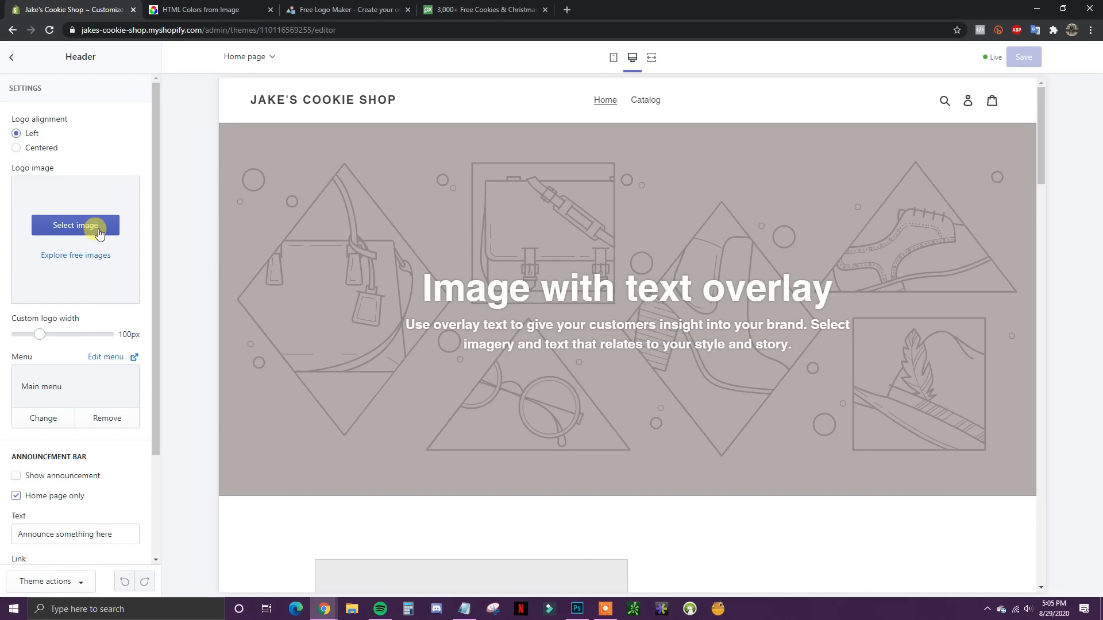
click(66, 230)
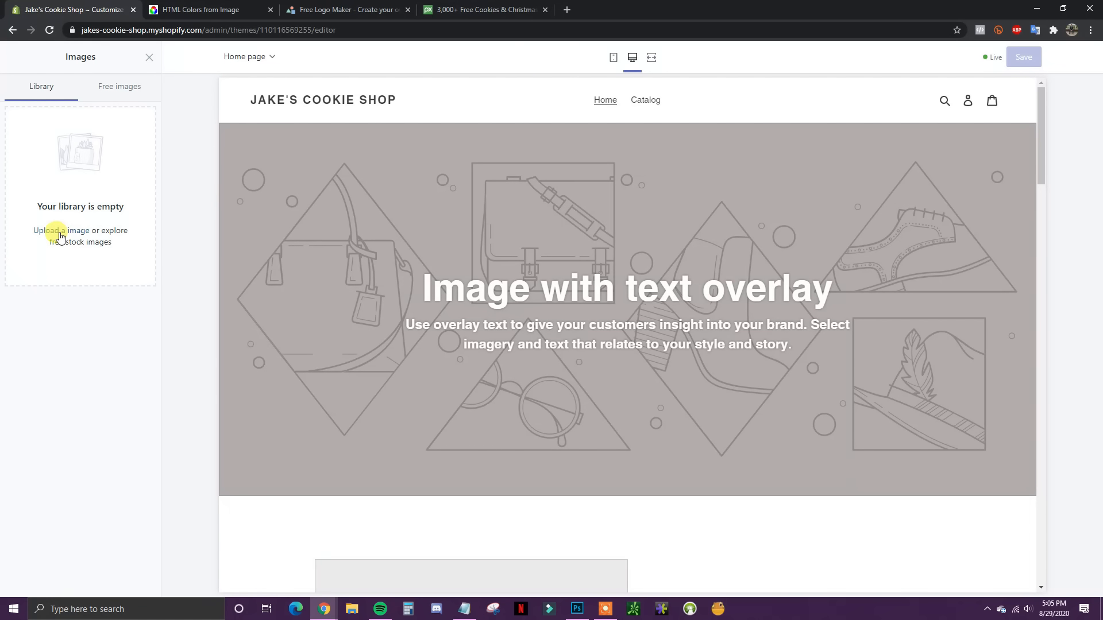
click(60, 233)
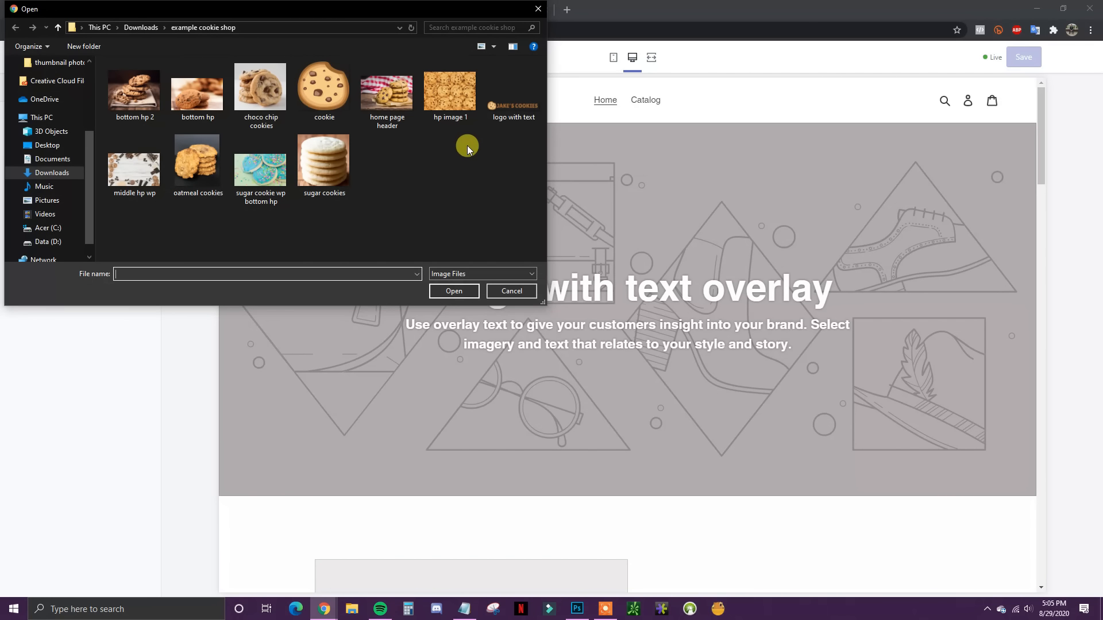
double_click(514, 108)
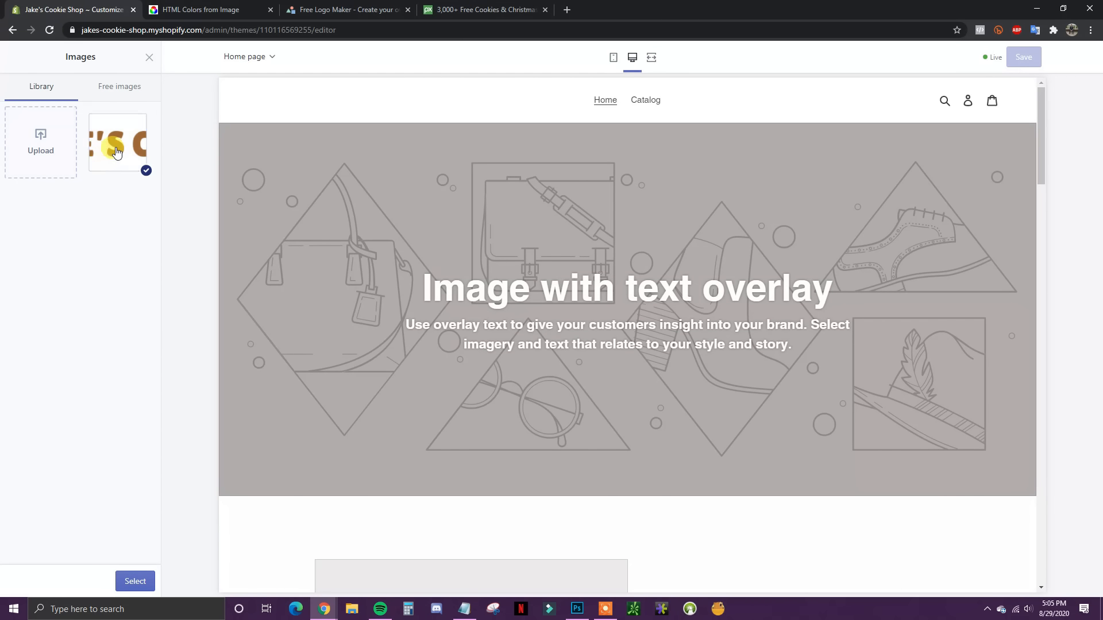
click(135, 582)
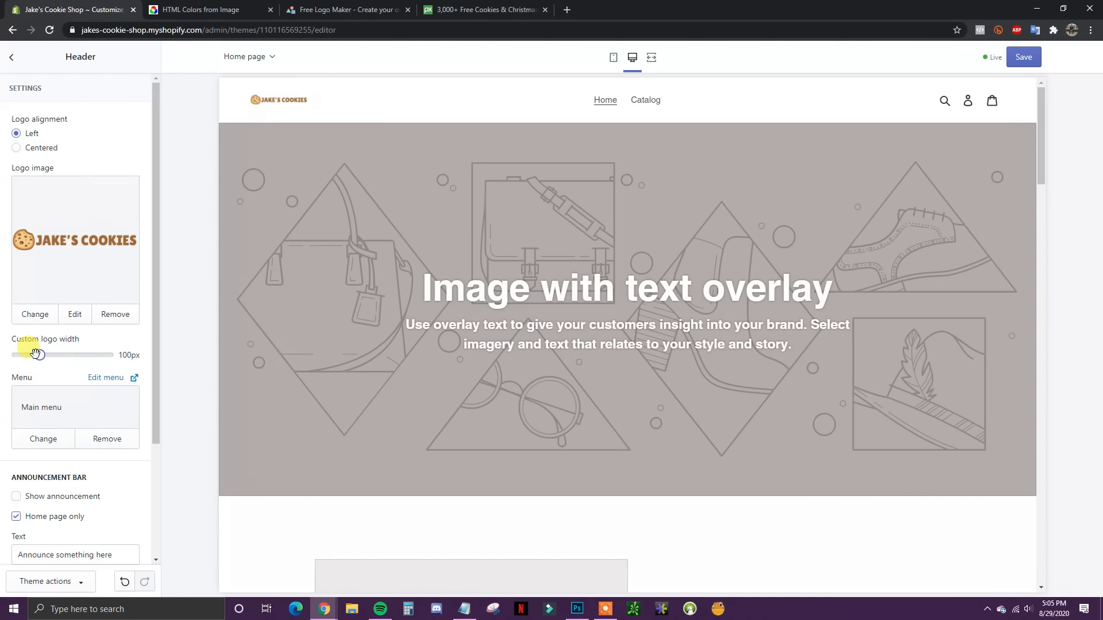
Step: Widen the header logo to a custom width of 250px
drag(35, 355, 155, 362)
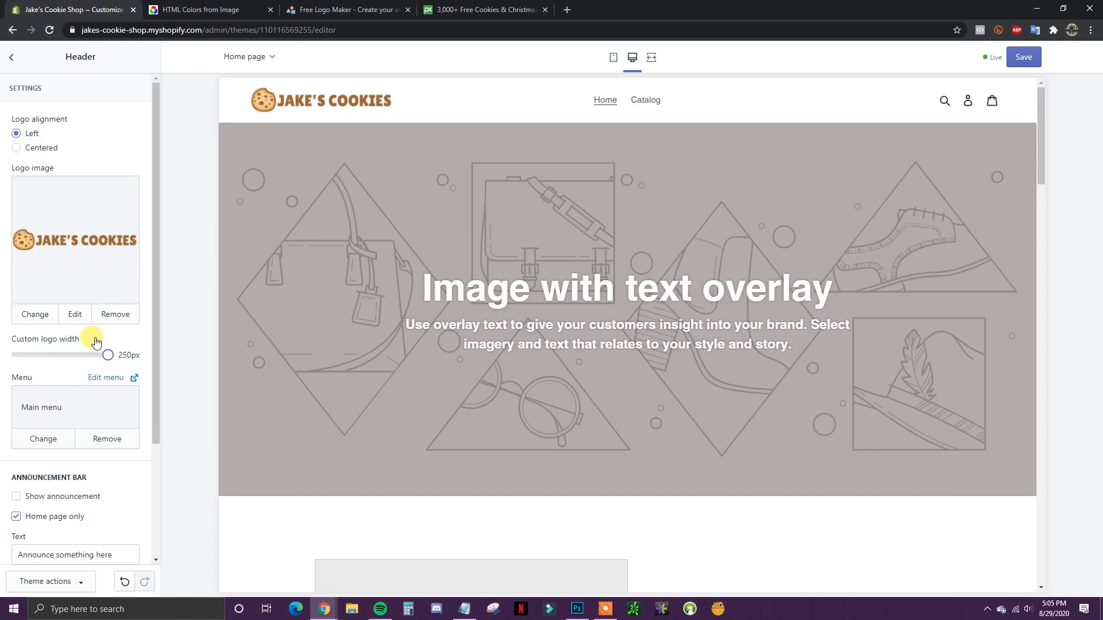
scroll(87, 351, down, 2)
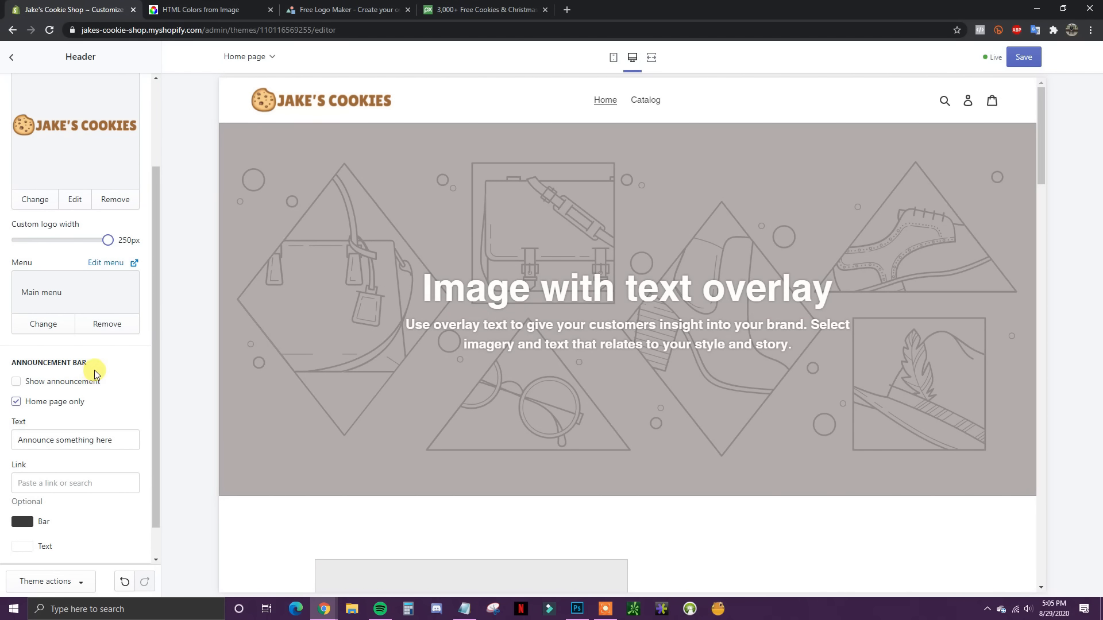
scroll(95, 374, up, 1)
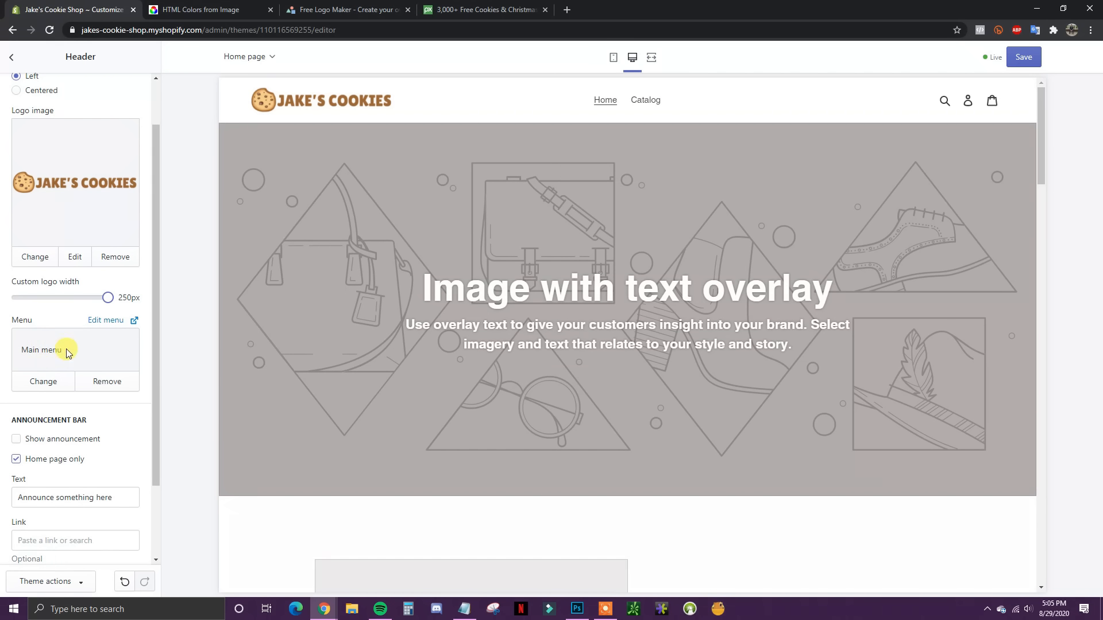
scroll(87, 381, down, 1)
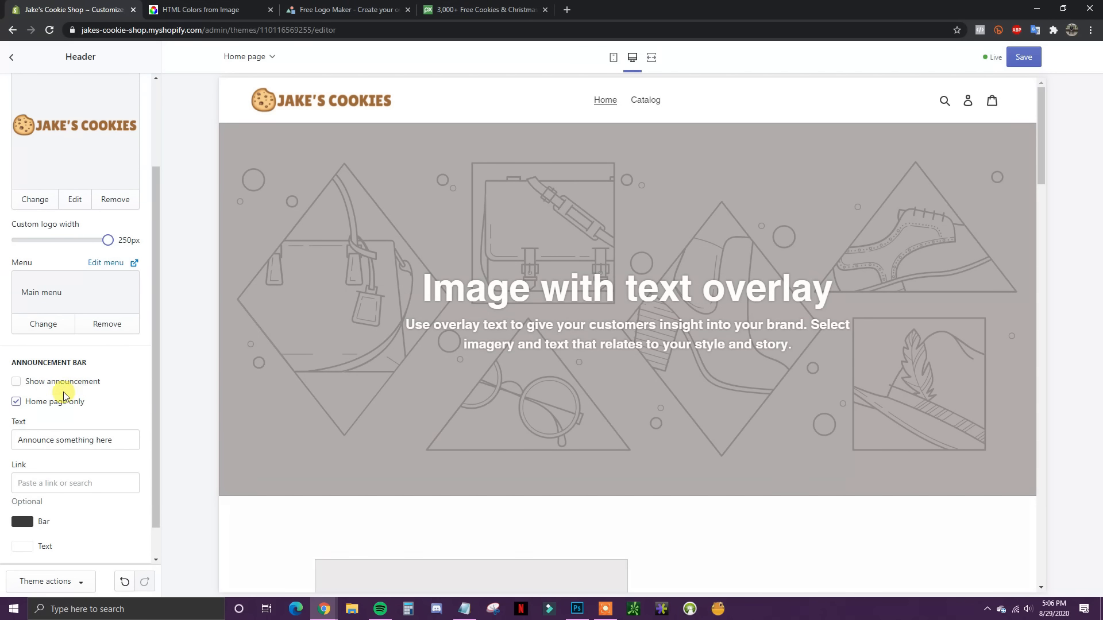
Step: Show the announcement bar with text 'Order Online For In Store Pickup Or Local Delivery'
click(17, 382)
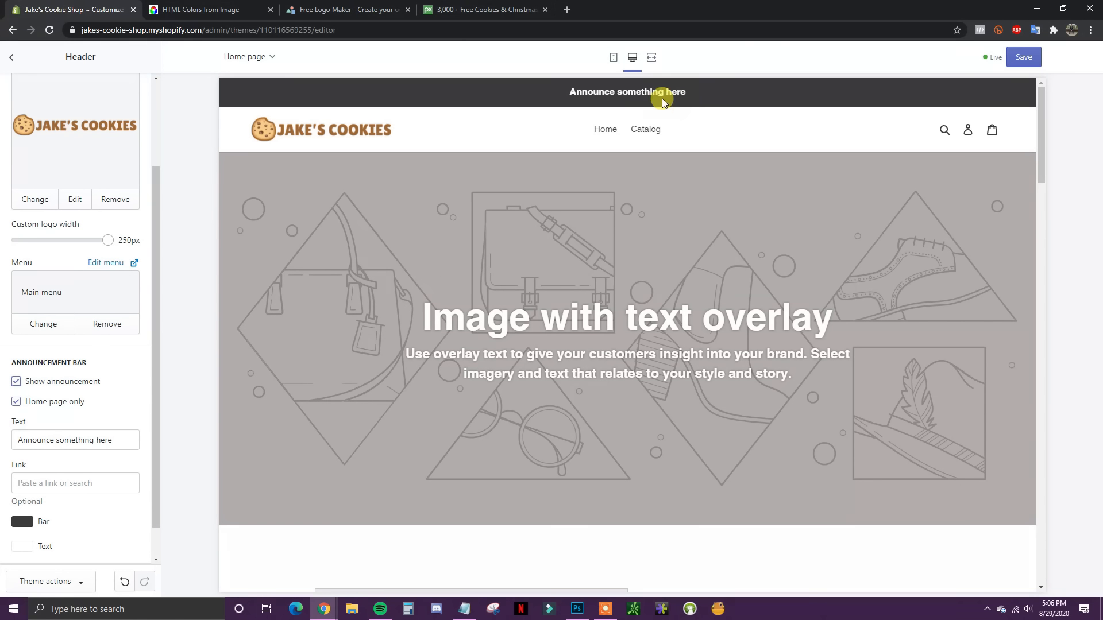
scroll(5, 378, down, 1)
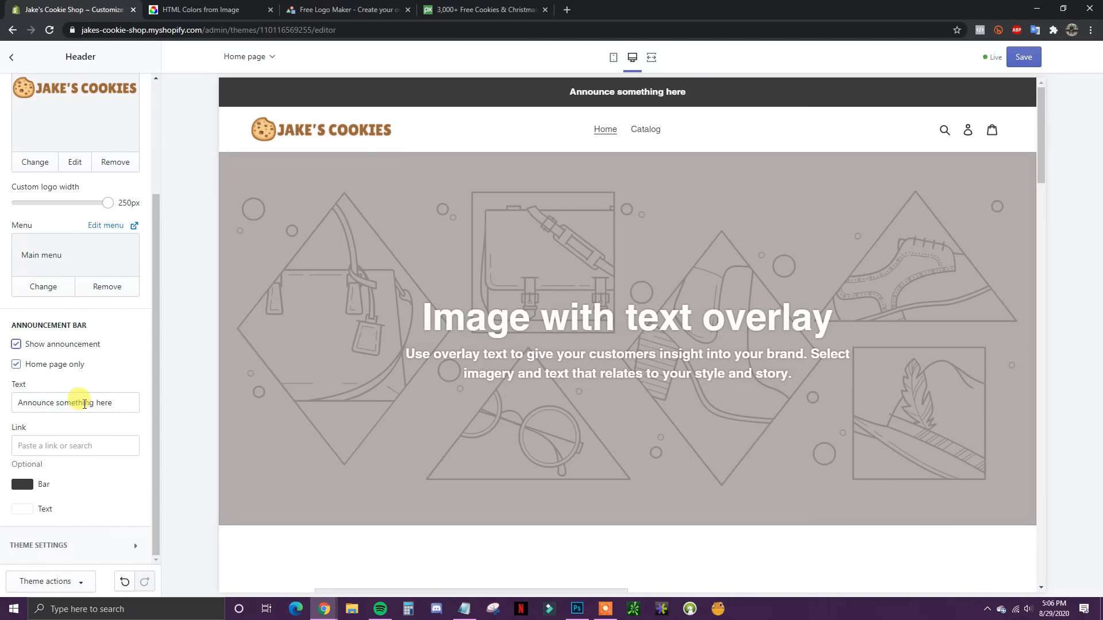
drag(119, 407, 2, 410)
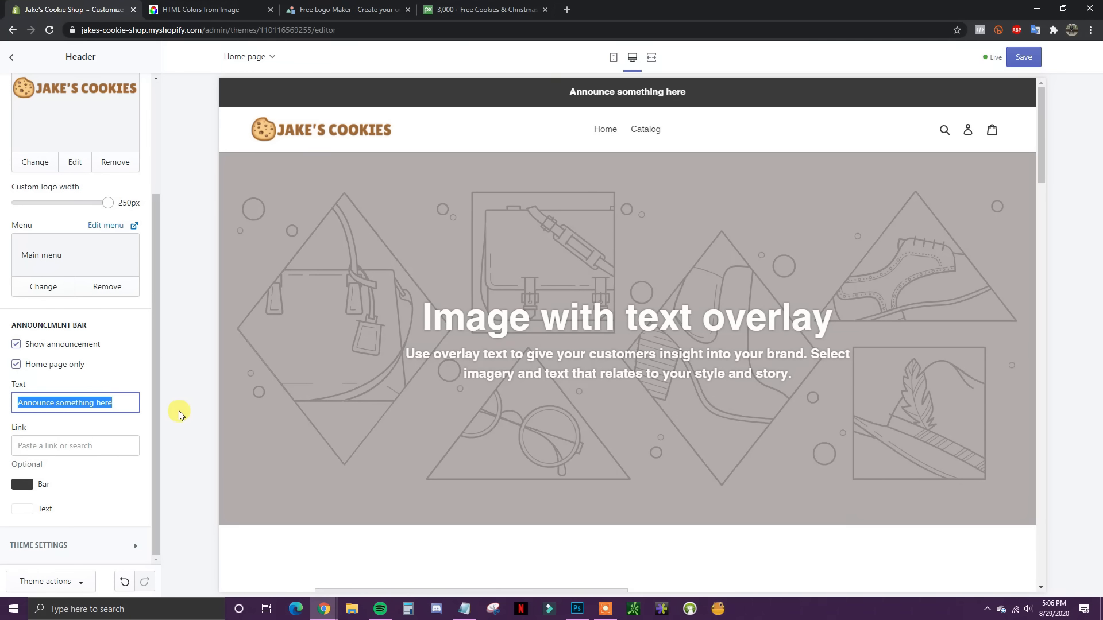
text(Ord)
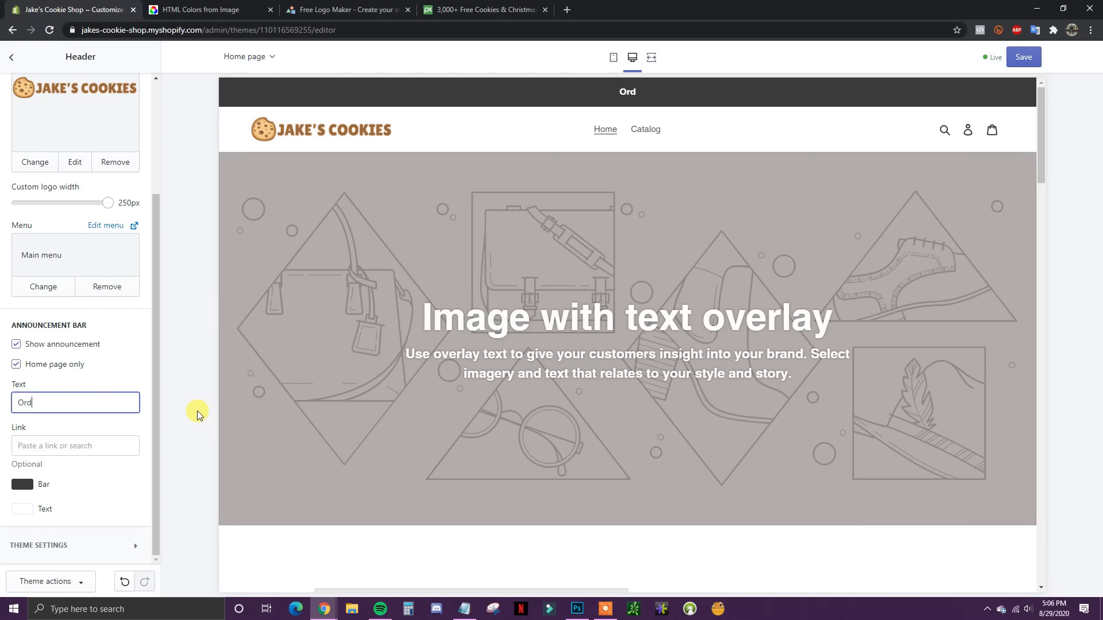
text(er Online)
text(For In St)
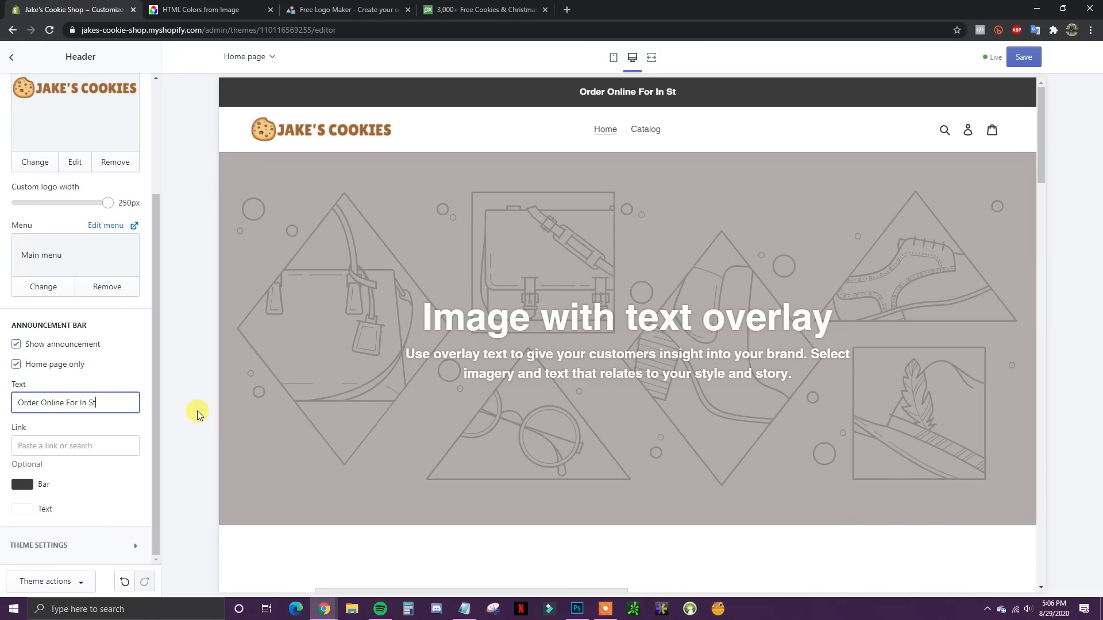
text(ore Pick)
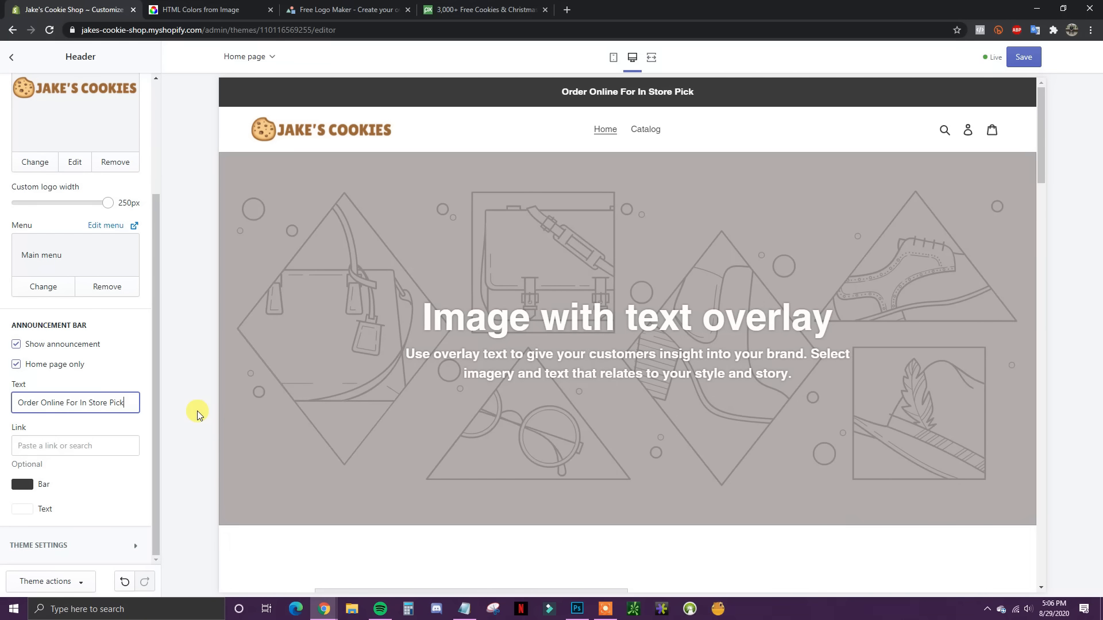
text(up Or Local Delivery)
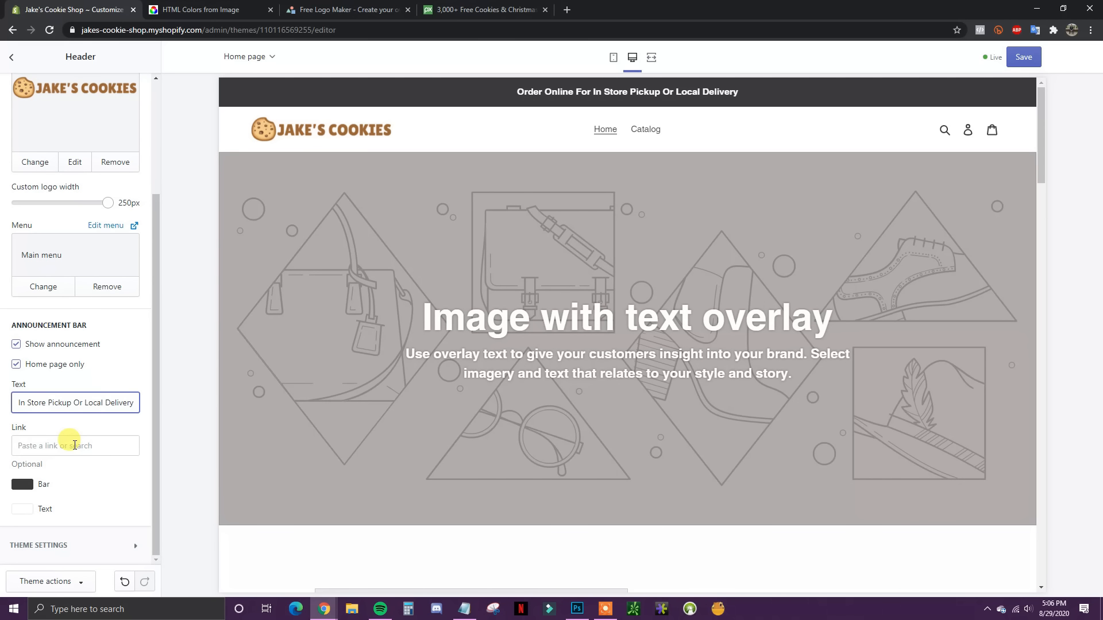
Step: Look over the announcement's link and colour options, then dismiss them unchanged
click(74, 446)
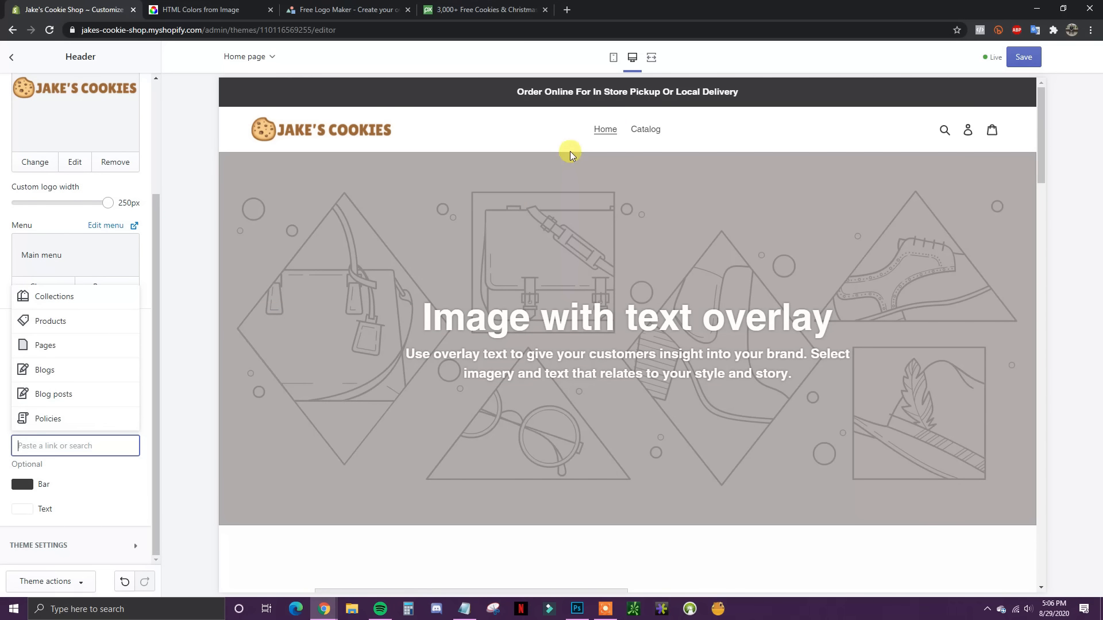
click(118, 484)
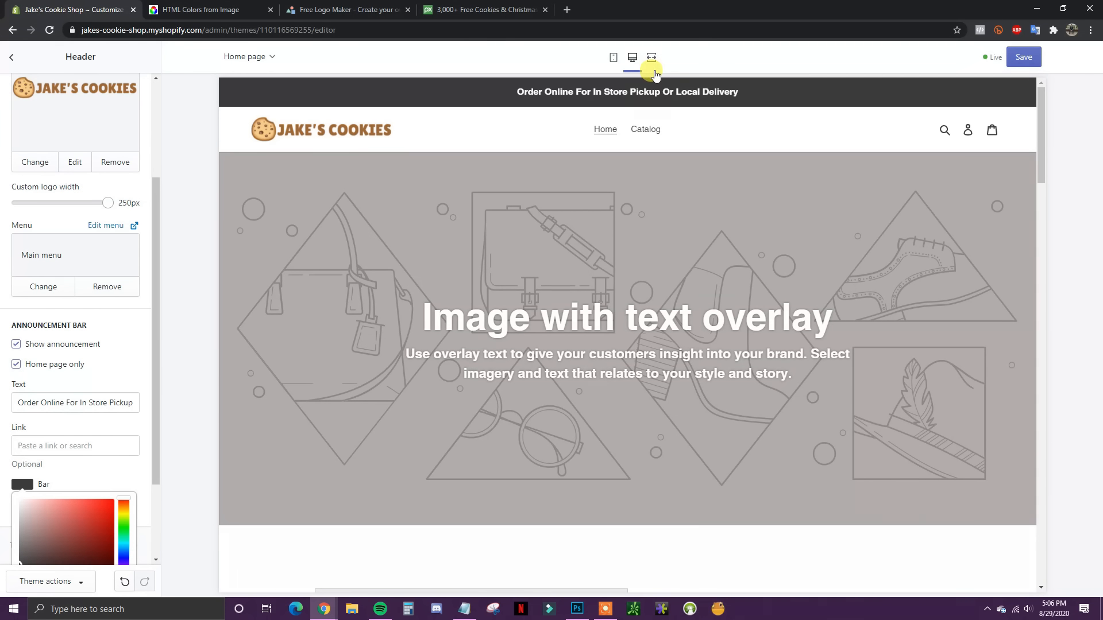
click(81, 448)
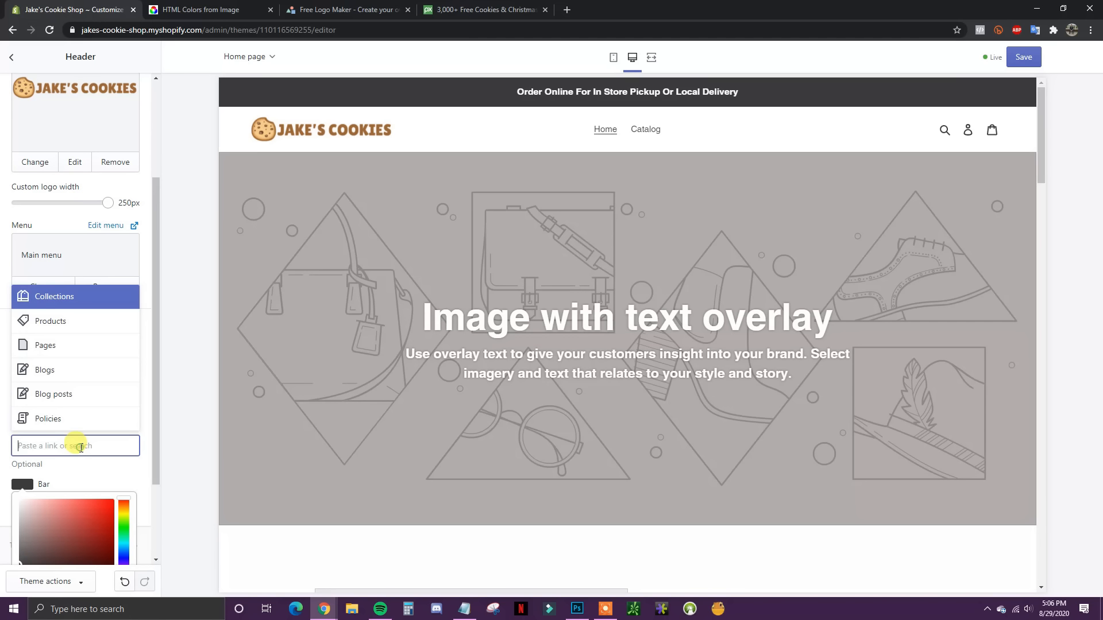
click(129, 471)
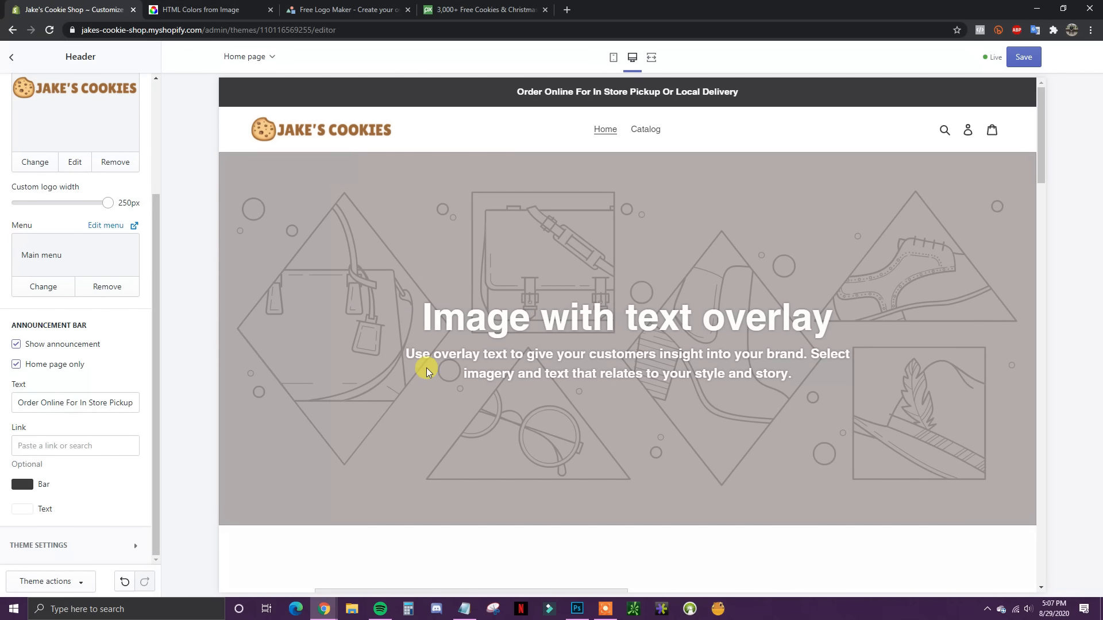
Step: Sample the logo lettering's brown in Photoshop, read hex 9a6430, and return to Shopify
click(577, 608)
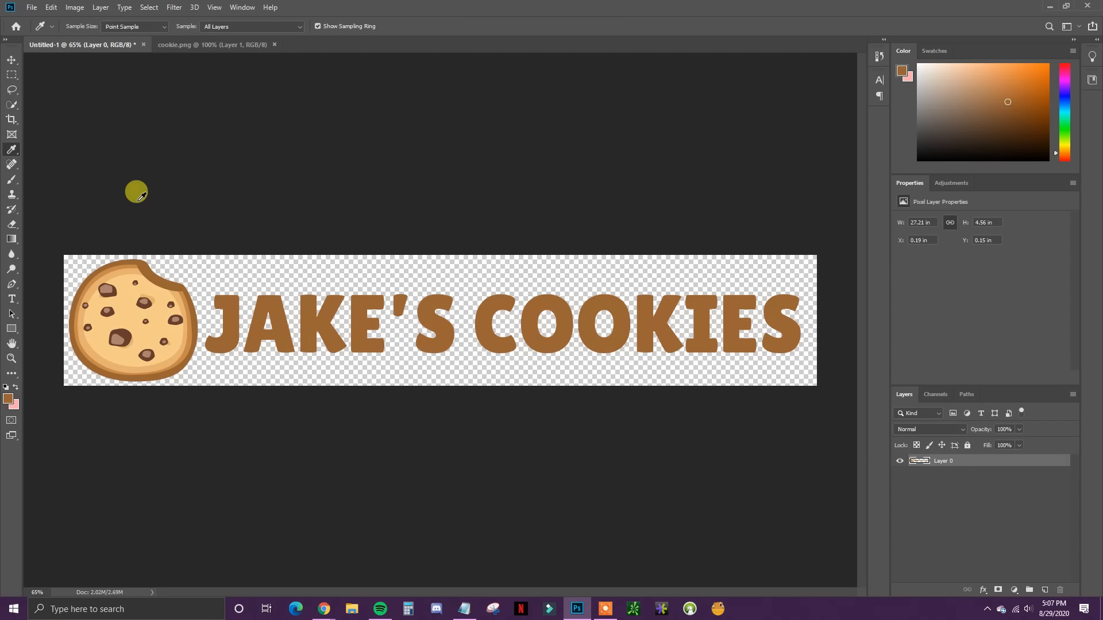
click(233, 326)
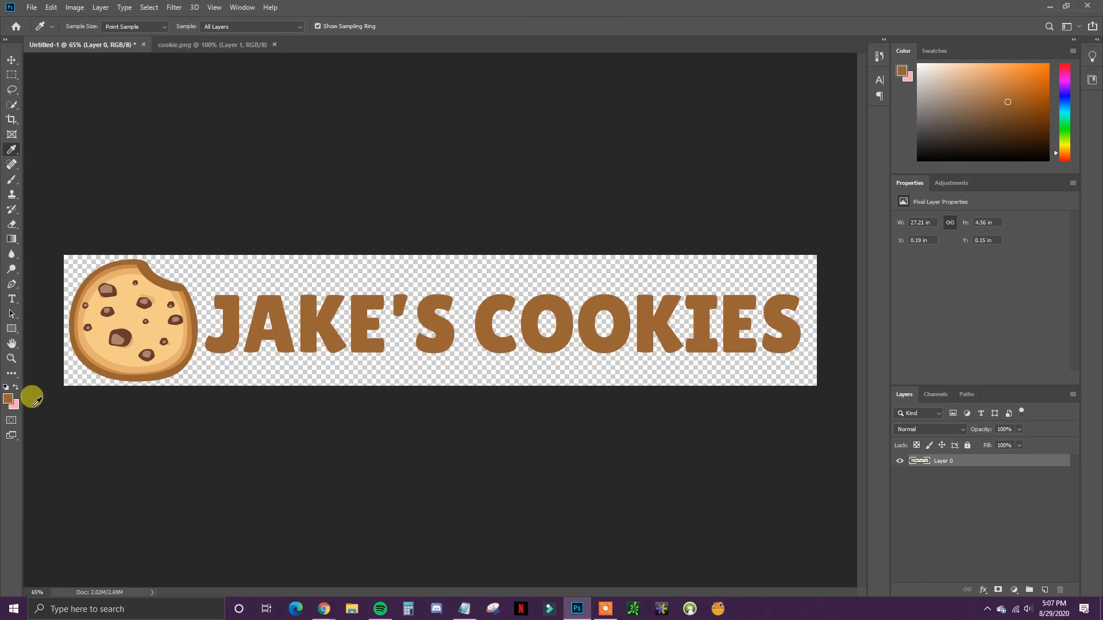
click(8, 398)
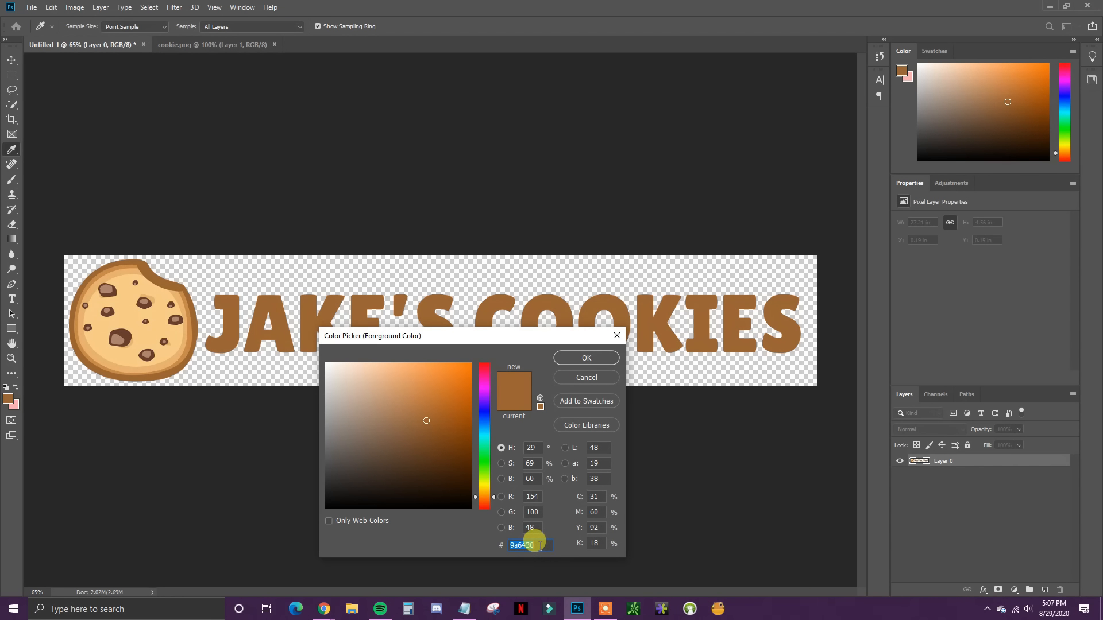
drag(540, 546, 518, 545)
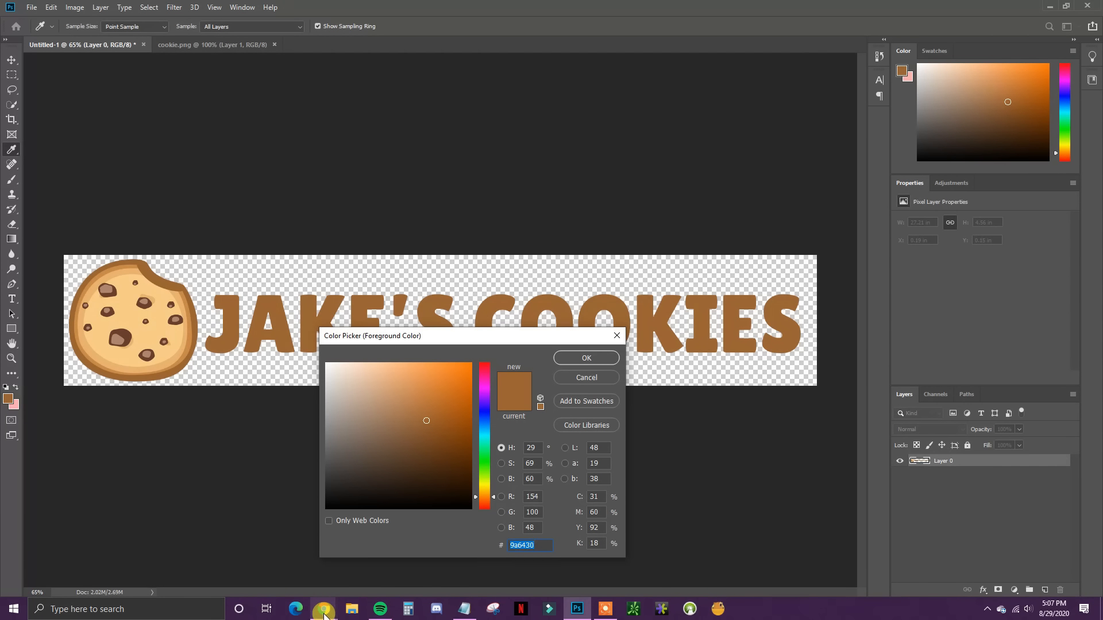
mouse_move(324, 609)
click(284, 569)
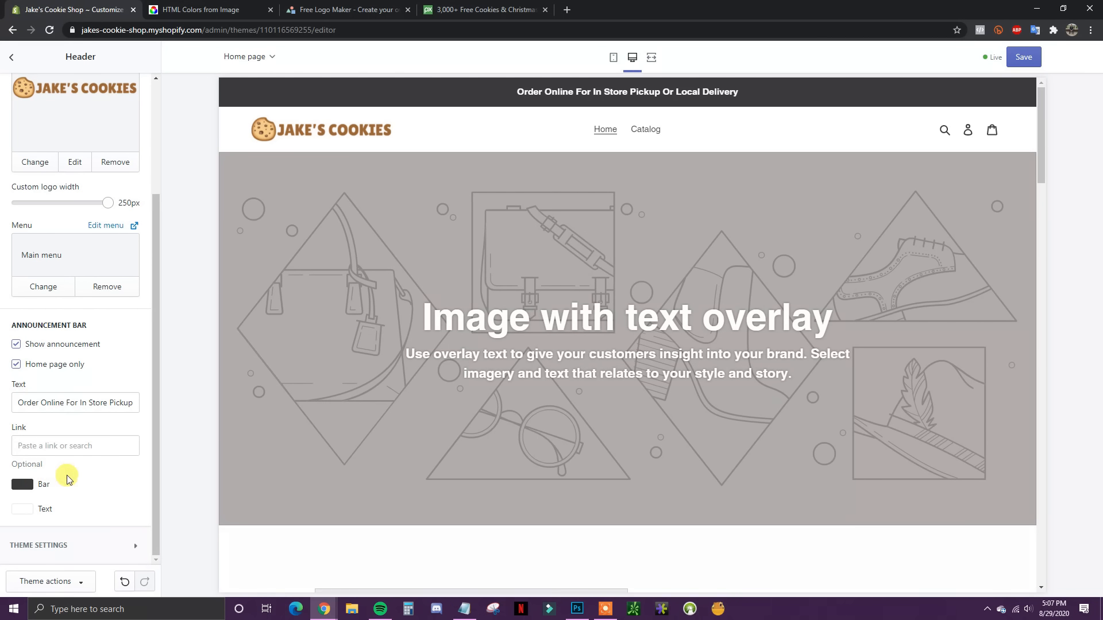
Step: Load the Jake's Cookies logo into Colors From Image and pick its brown, #9A6430
click(200, 12)
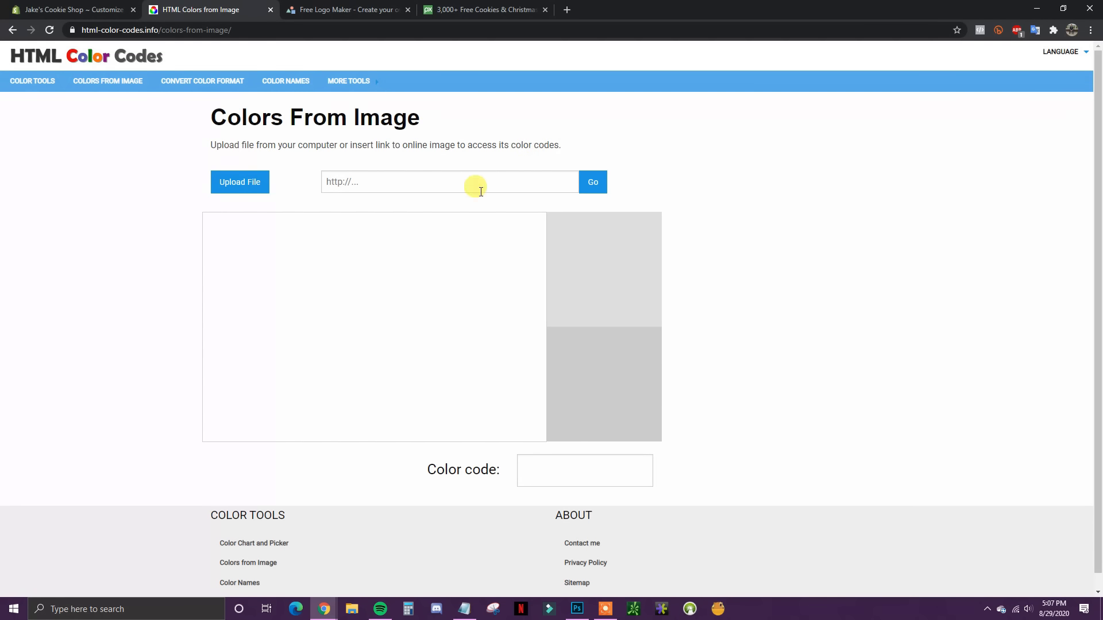
click(247, 188)
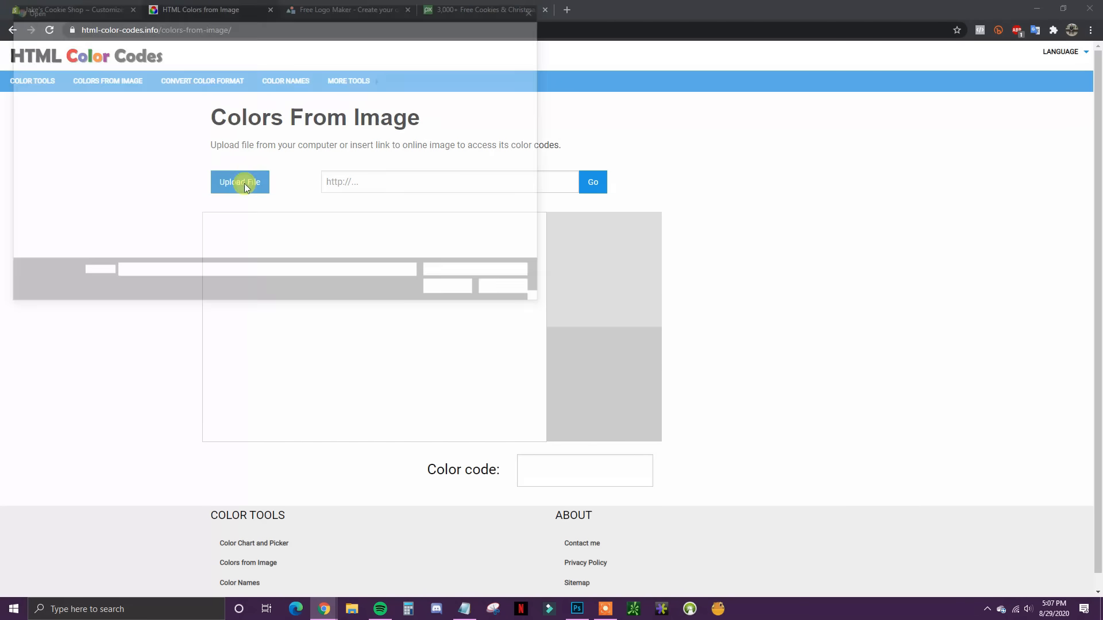
double_click(516, 115)
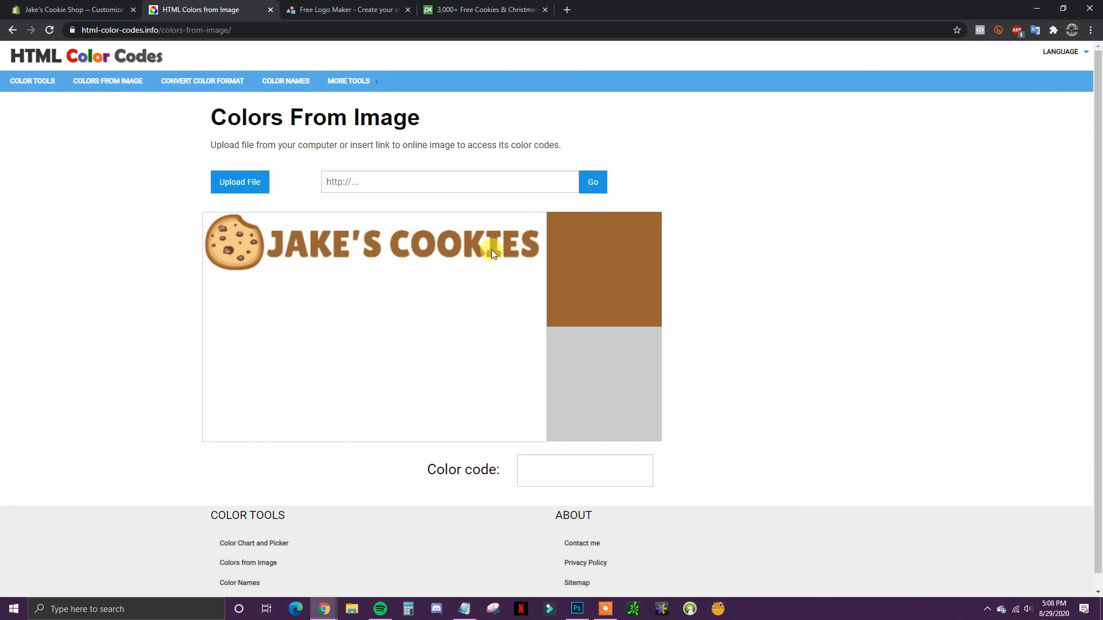
click(476, 248)
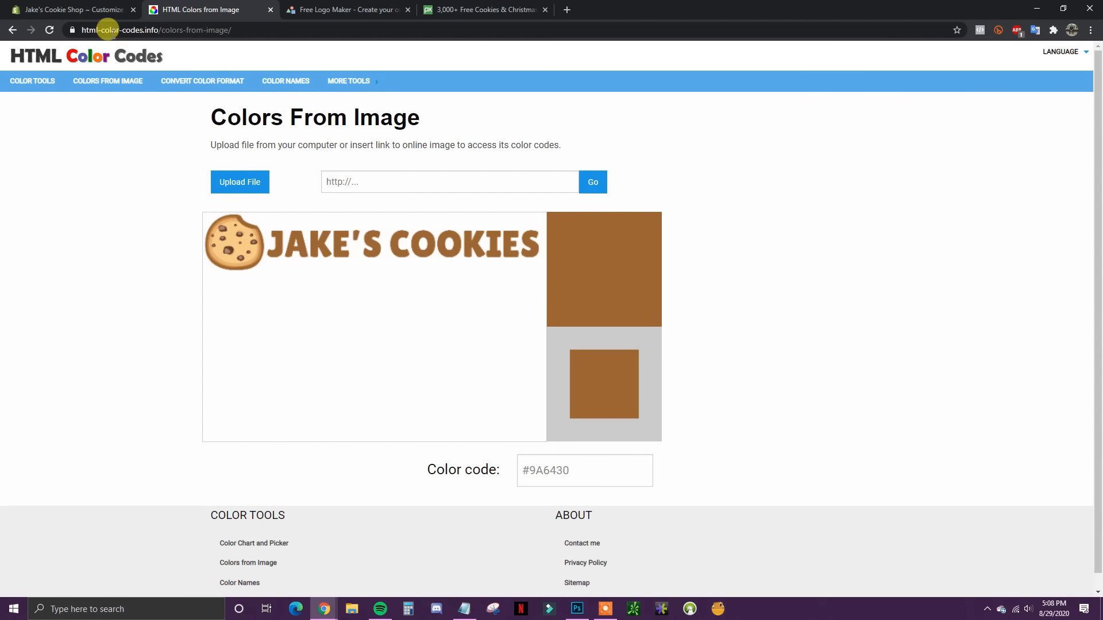
Step: Return to the Shopify editor and bring up the announcement Bar colour setting
click(67, 5)
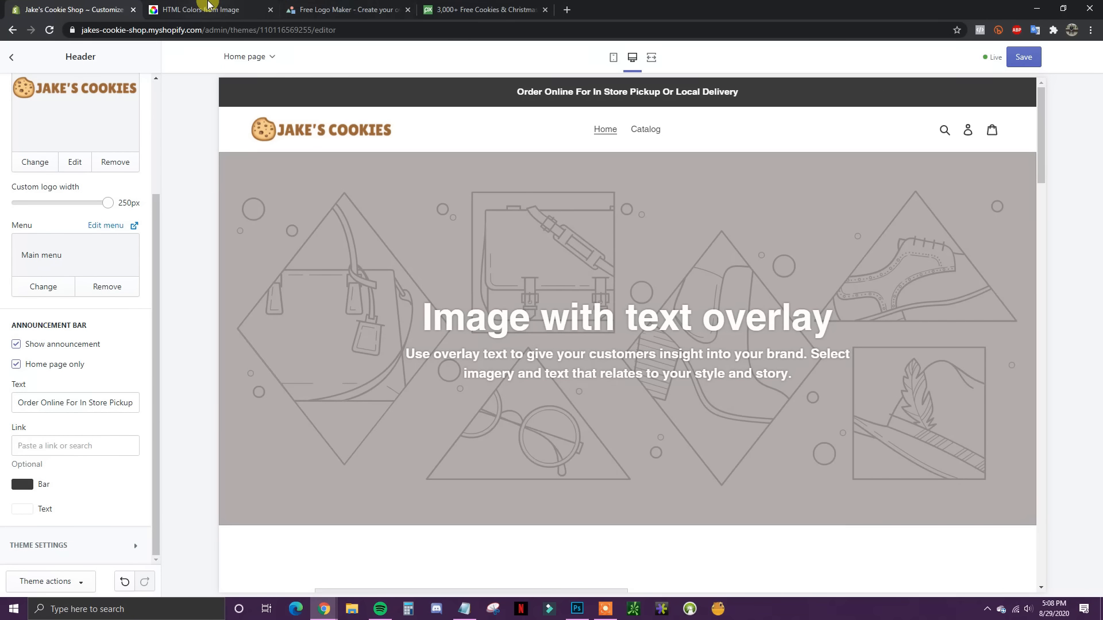
click(212, 10)
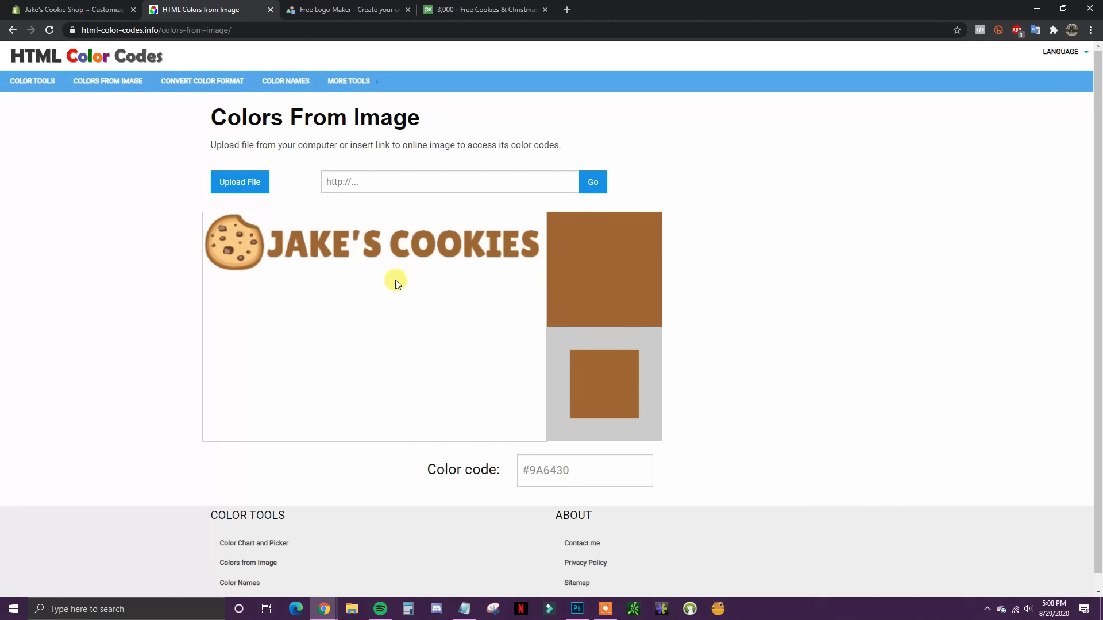
click(72, 10)
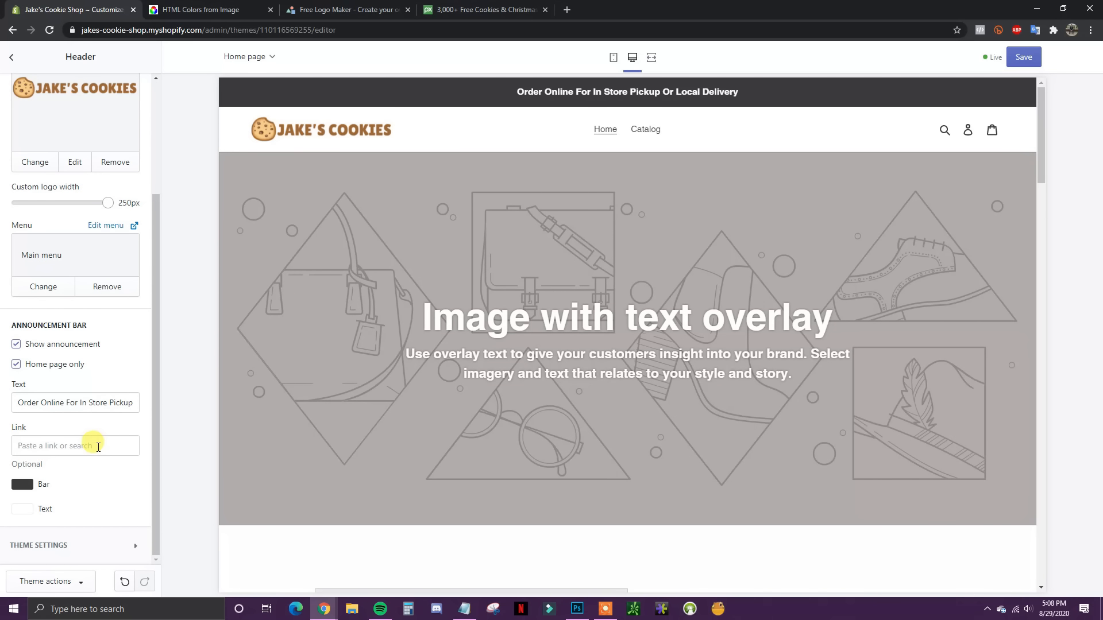
click(22, 484)
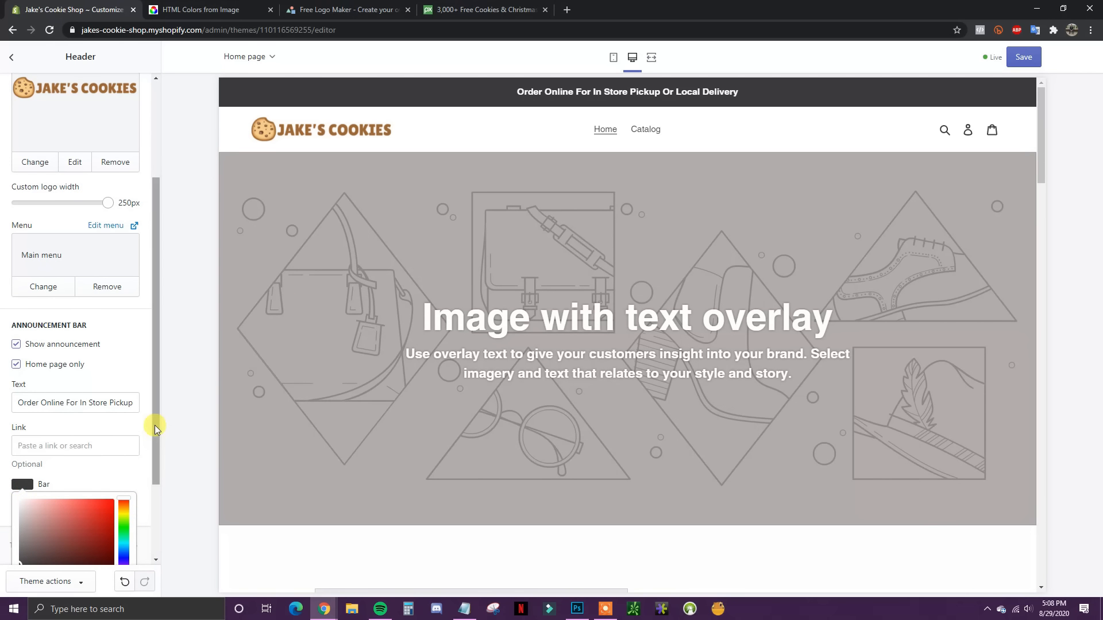
Step: Paste #9A6430 as the announcement Bar colour
drag(155, 427, 157, 516)
double_click(55, 491)
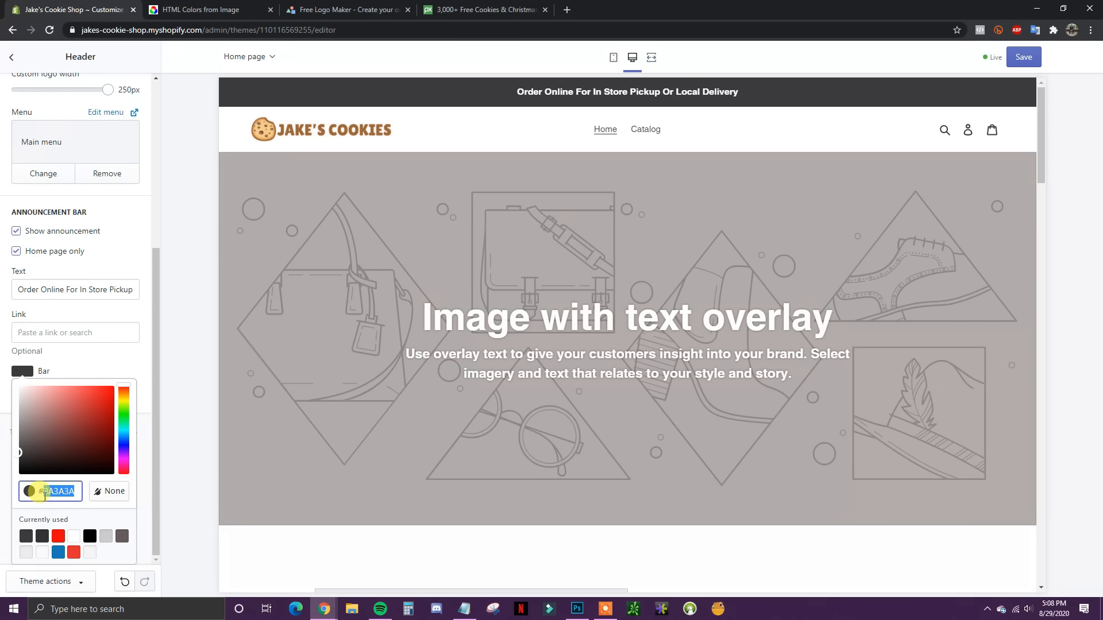
key(ctrl+v)
click(132, 359)
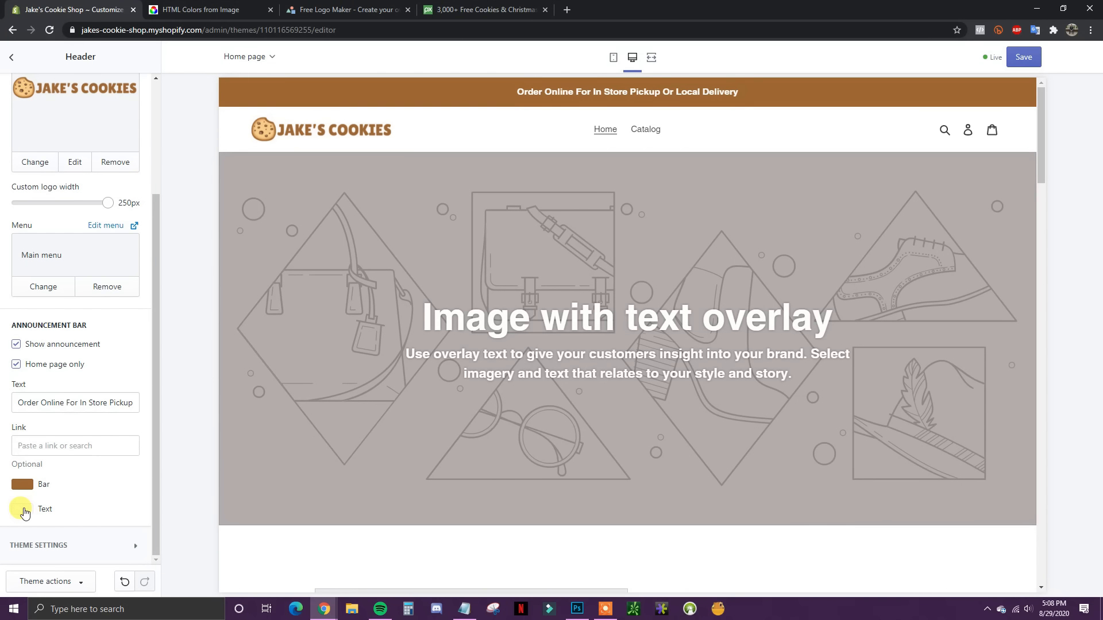
Step: Try black announcement text and a darker brown bar, then reapply the #9A6430 bar
click(22, 509)
drag(157, 418, 146, 494)
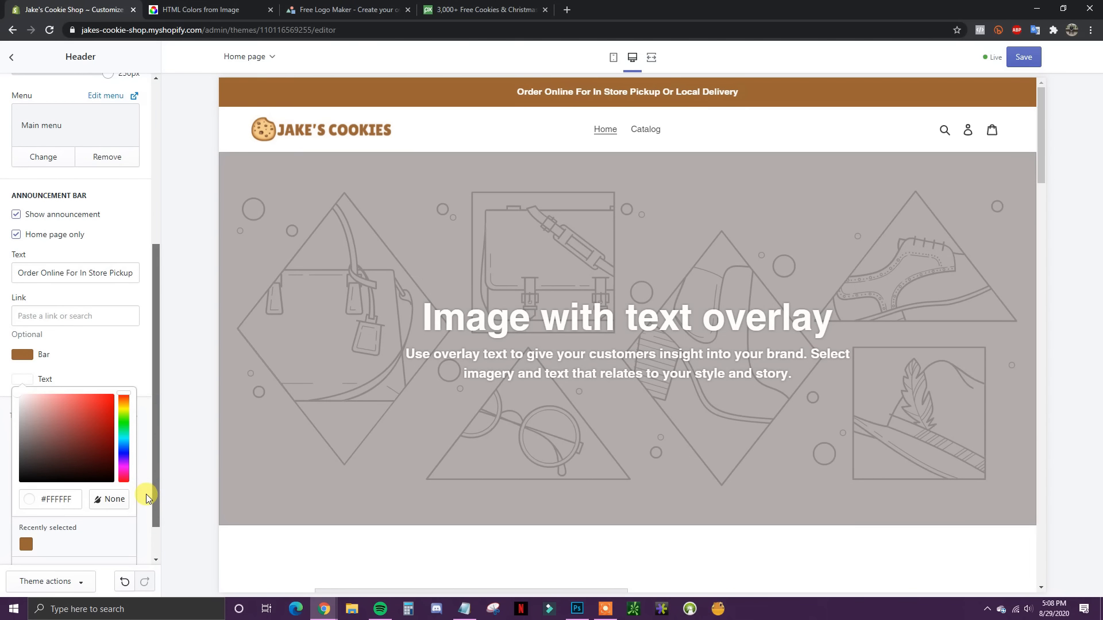
drag(65, 435, 113, 481)
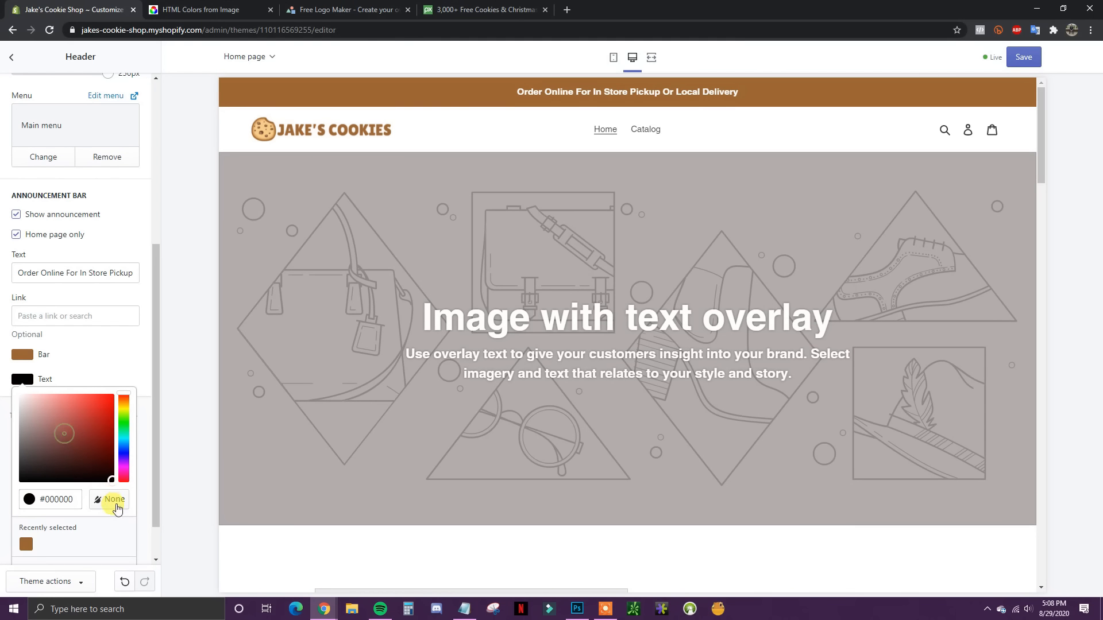
click(121, 364)
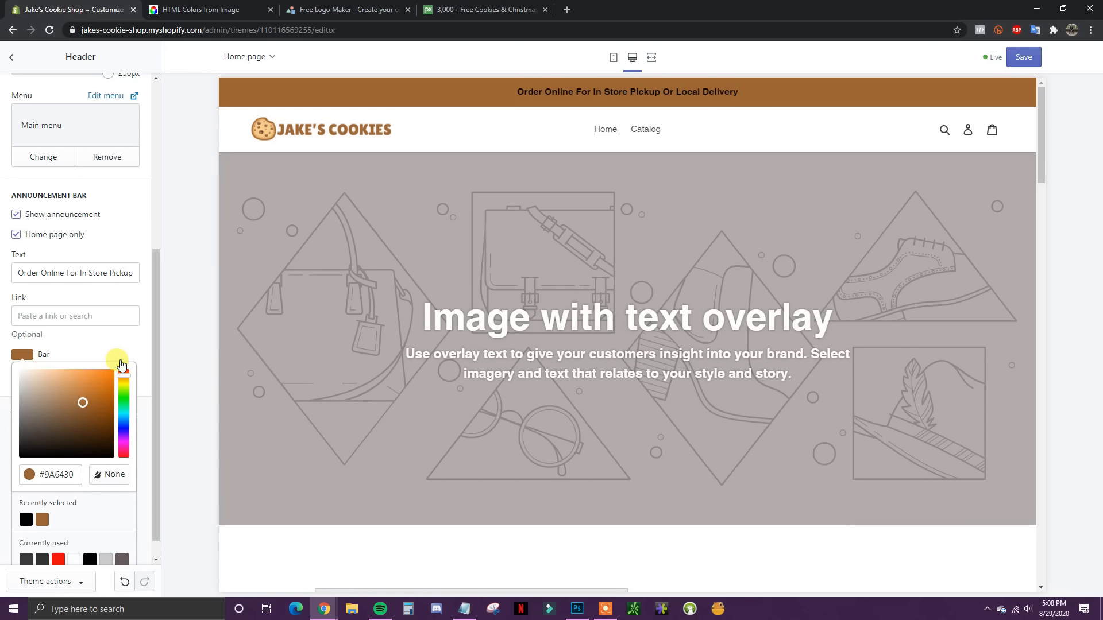
drag(91, 408, 87, 440)
click(57, 520)
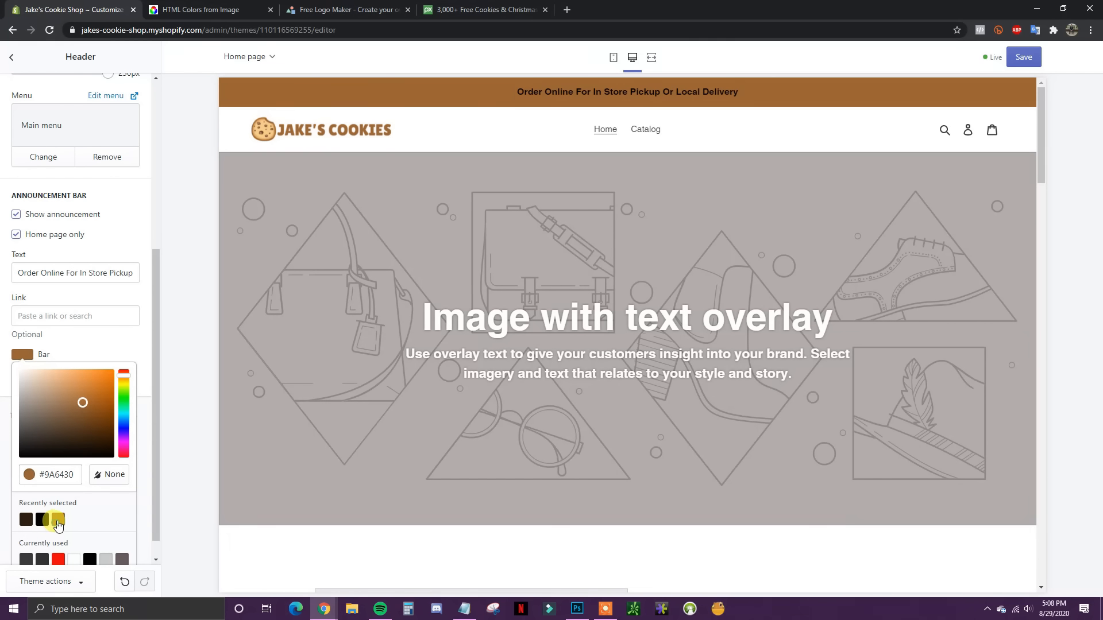
click(133, 339)
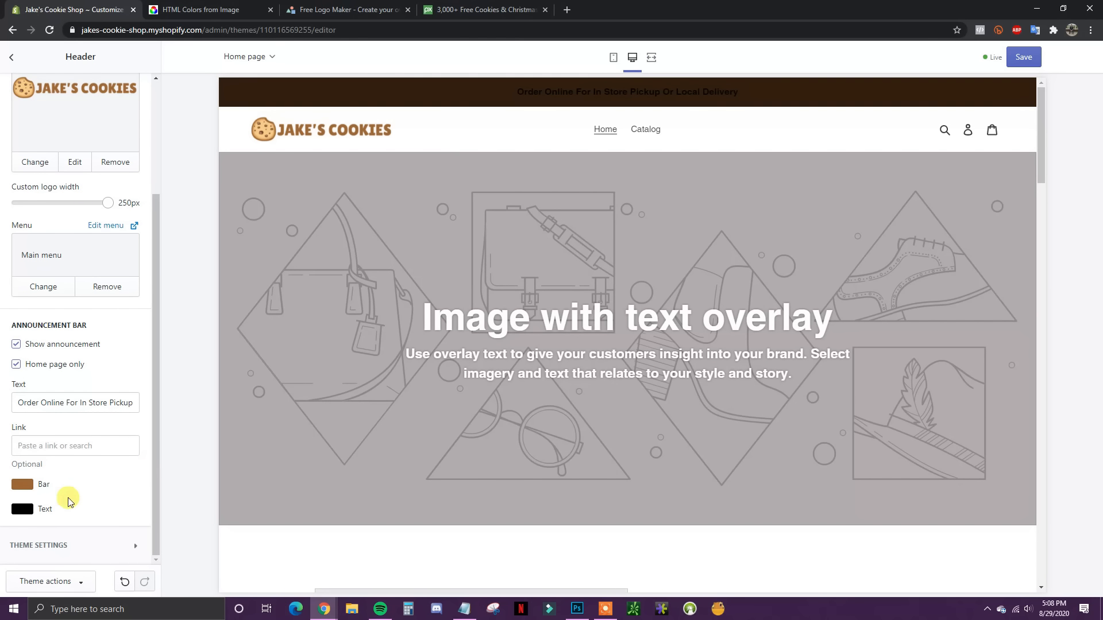
Step: Set the announcement text colour back to white
click(22, 509)
drag(73, 440, 5, 386)
click(92, 382)
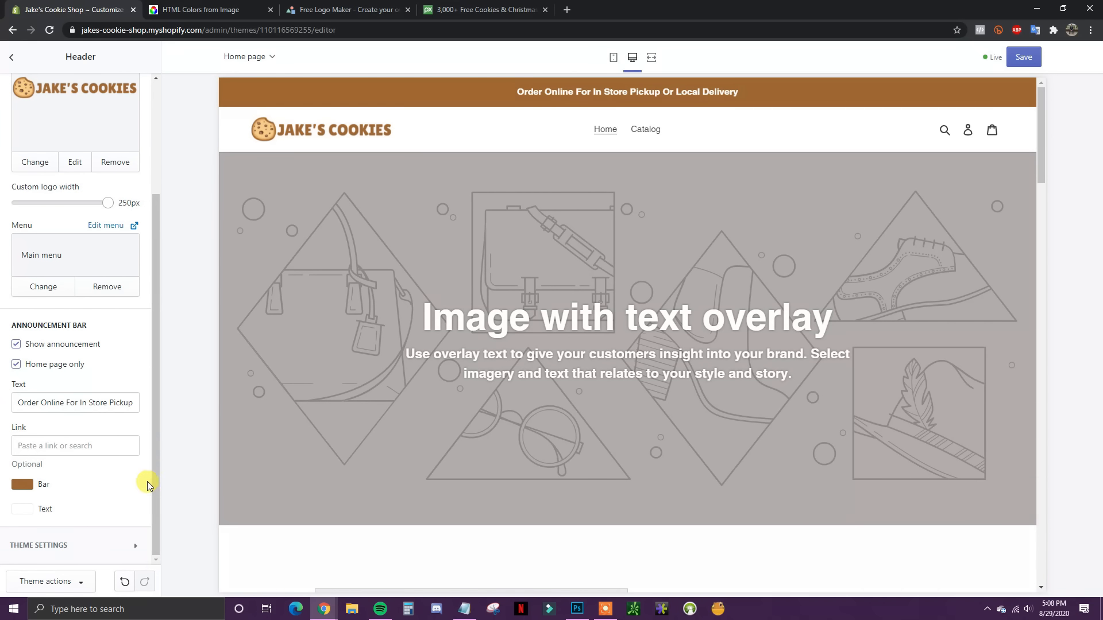
drag(153, 491, 178, 364)
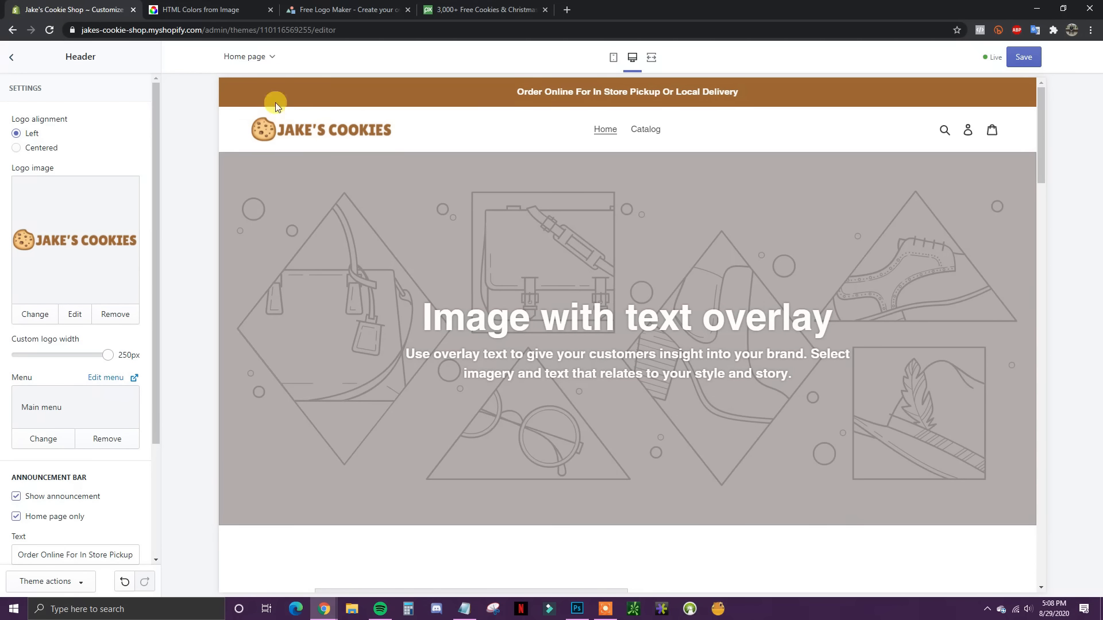
Step: Browse the homepage preview, then open the Image with text overlay section's settings
click(11, 58)
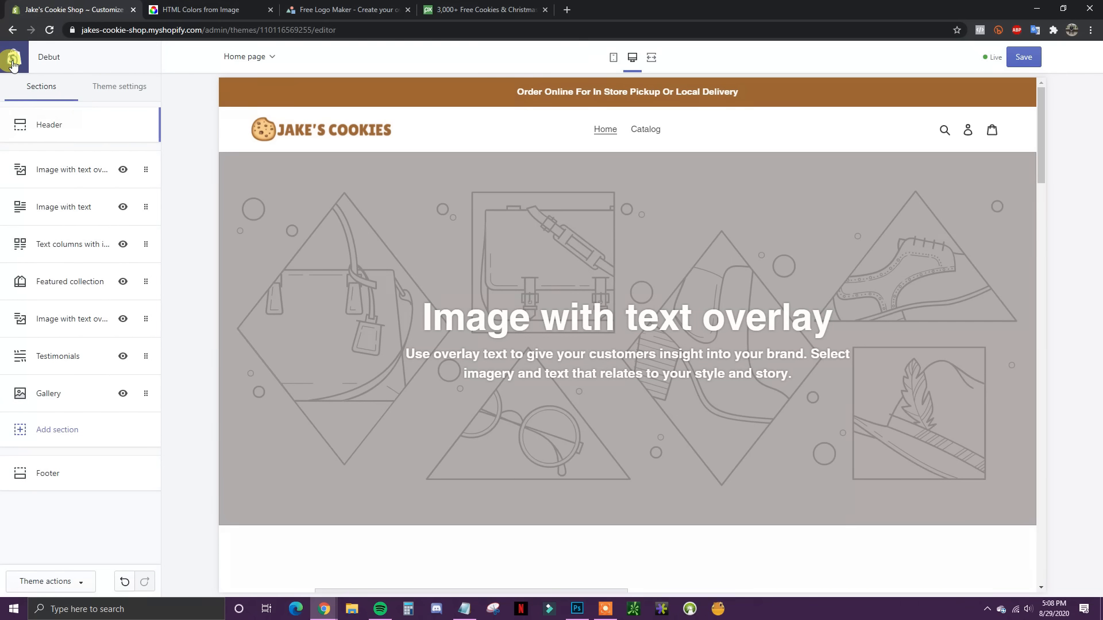
click(75, 175)
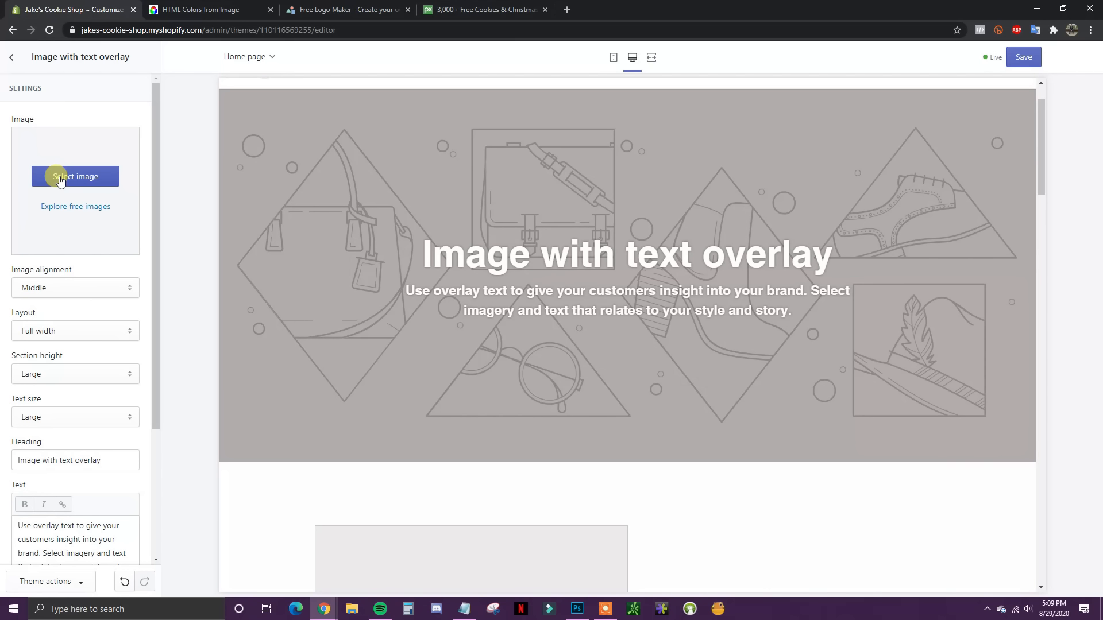
click(11, 62)
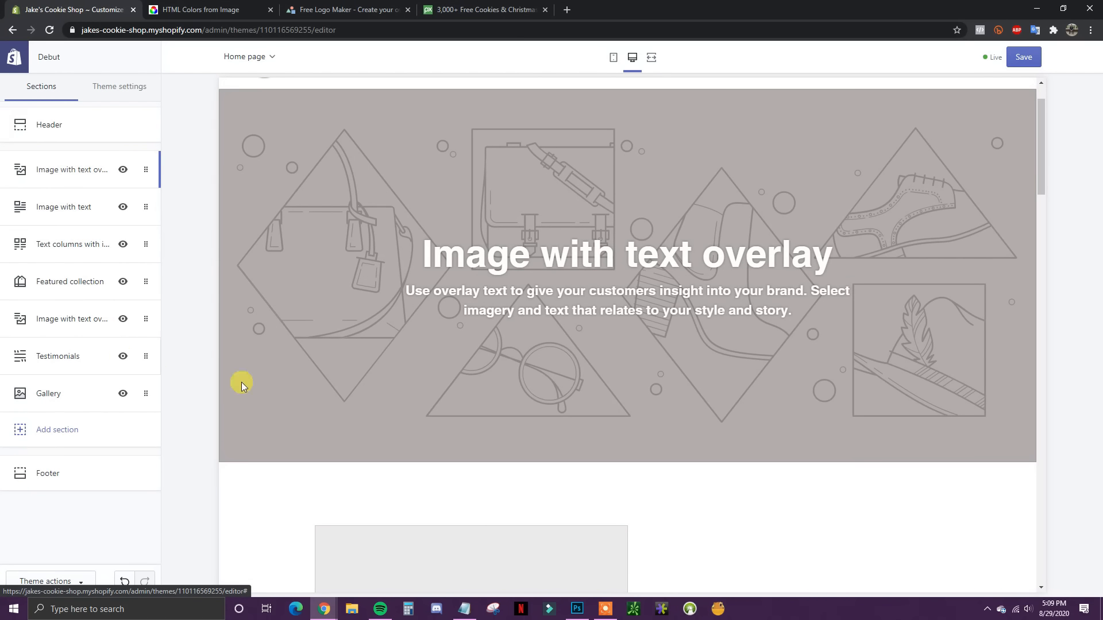
scroll(638, 364, down, 6)
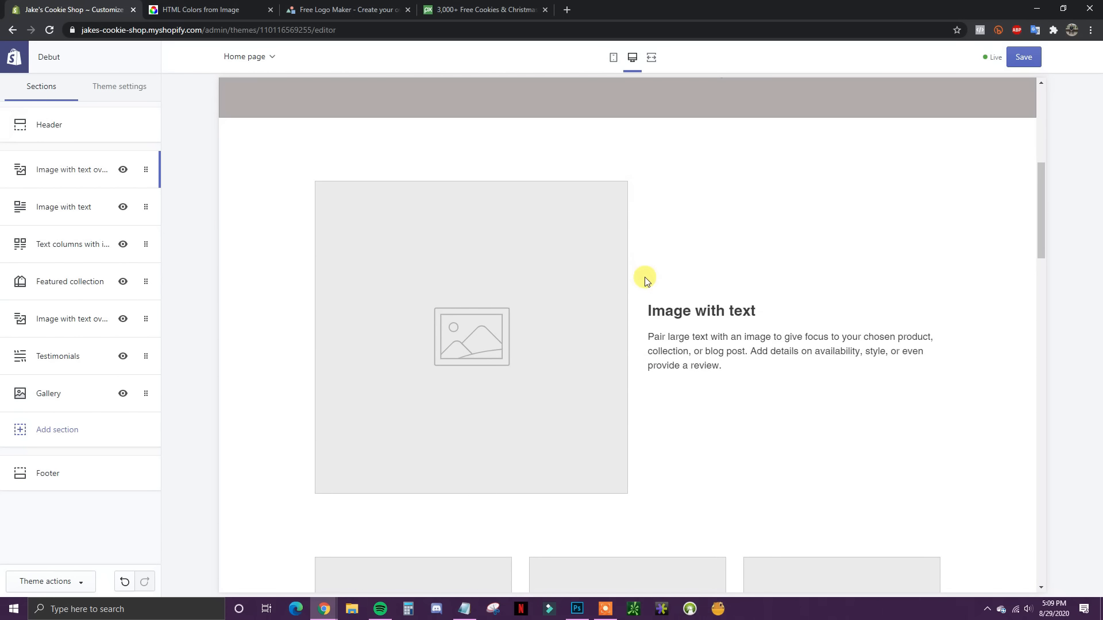
scroll(564, 236, down, 4)
scroll(689, 448, up, 6)
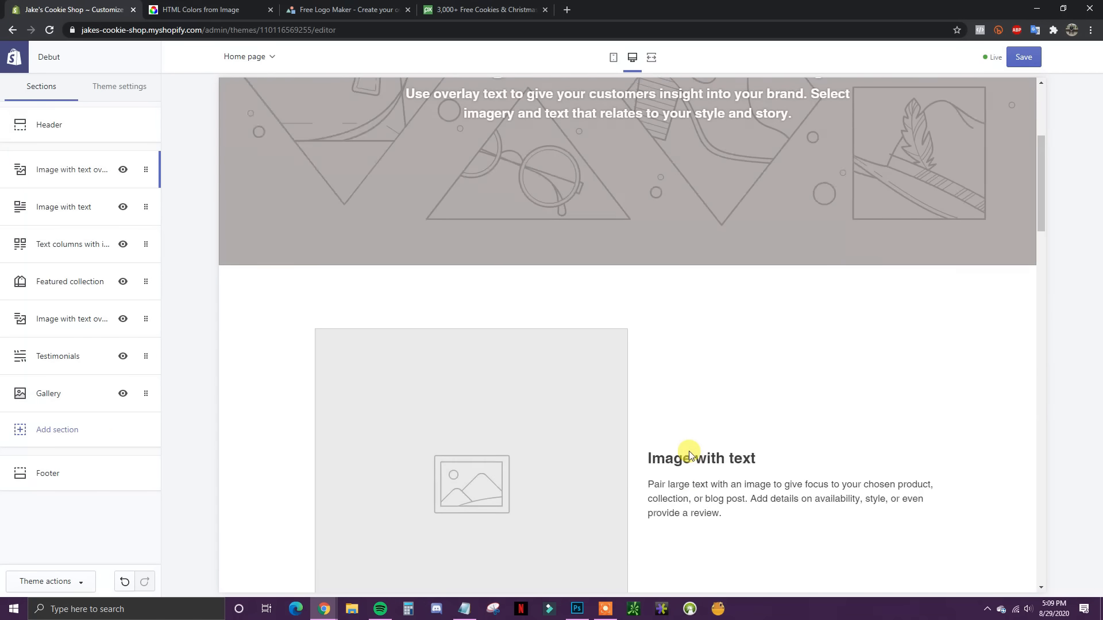
scroll(498, 381, up, 5)
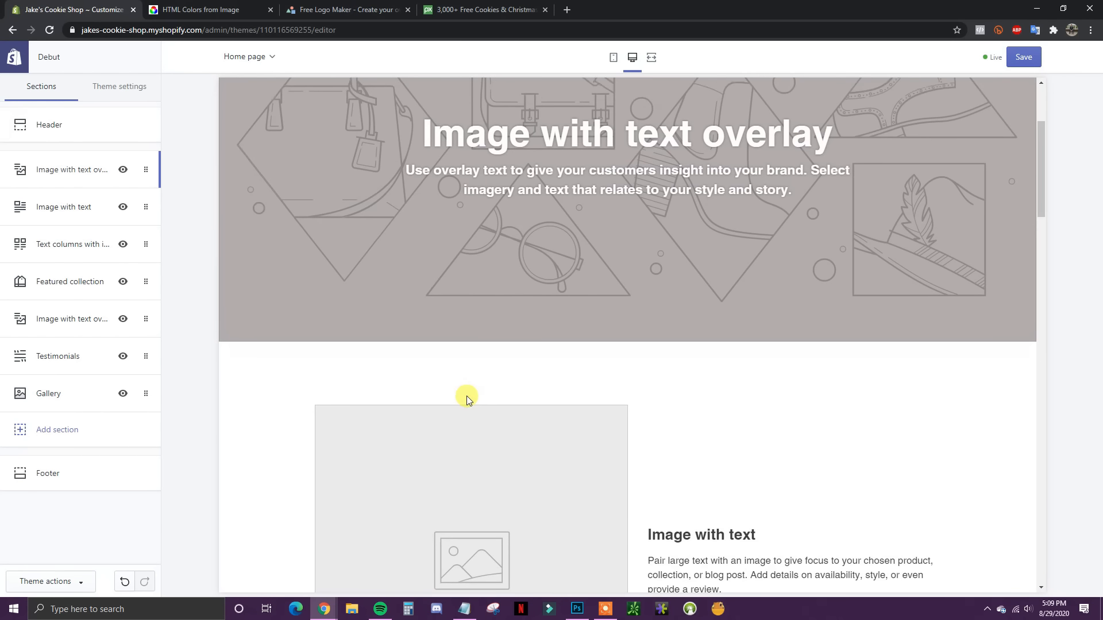
scroll(725, 463, down, 4)
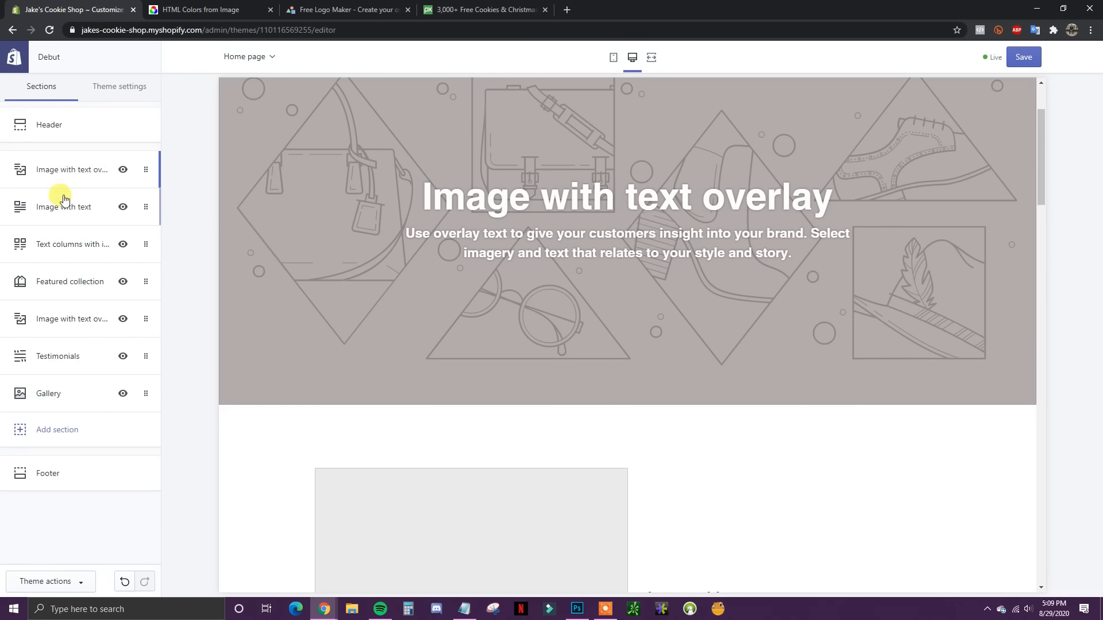
scroll(668, 353, up, 3)
scroll(683, 358, up, 1)
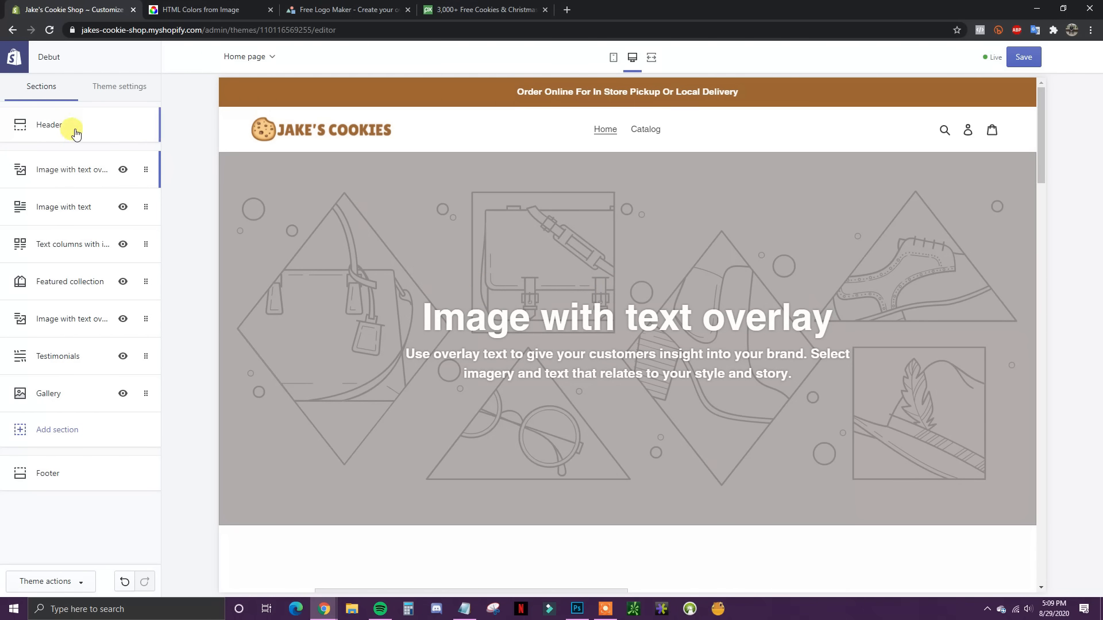
click(54, 172)
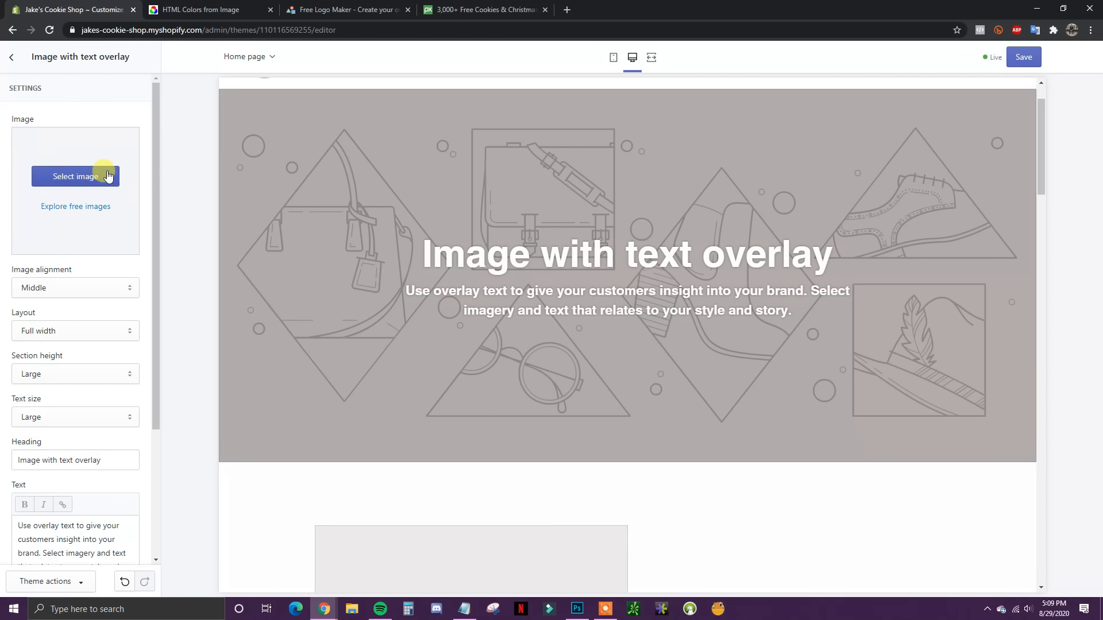
Step: Upload the 'home page header' cookie photo and select it as the hero section image
click(67, 179)
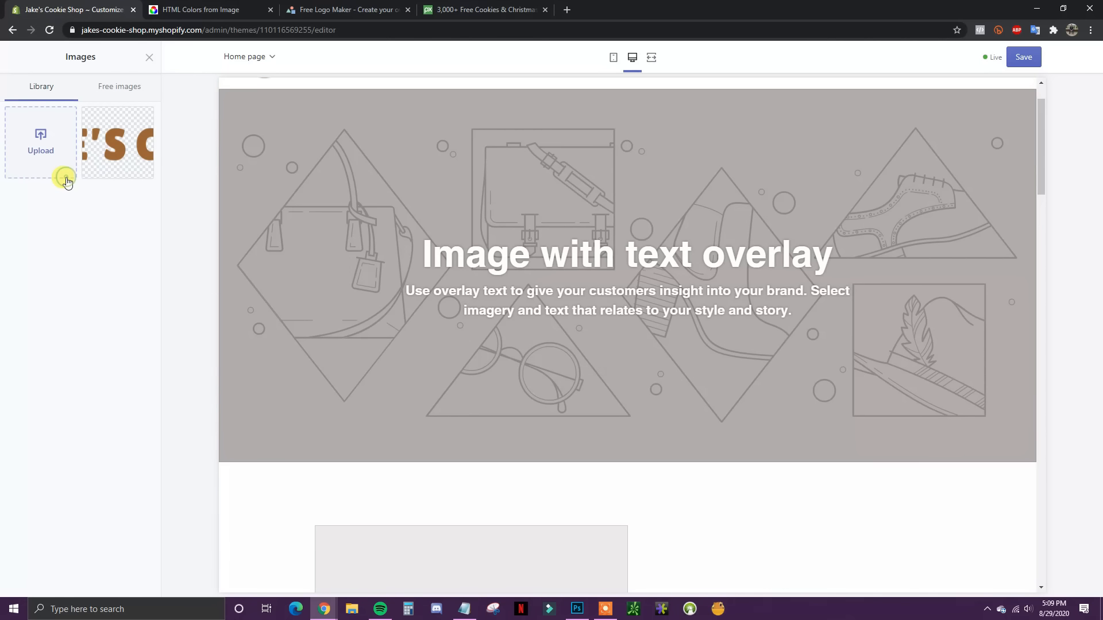
click(46, 154)
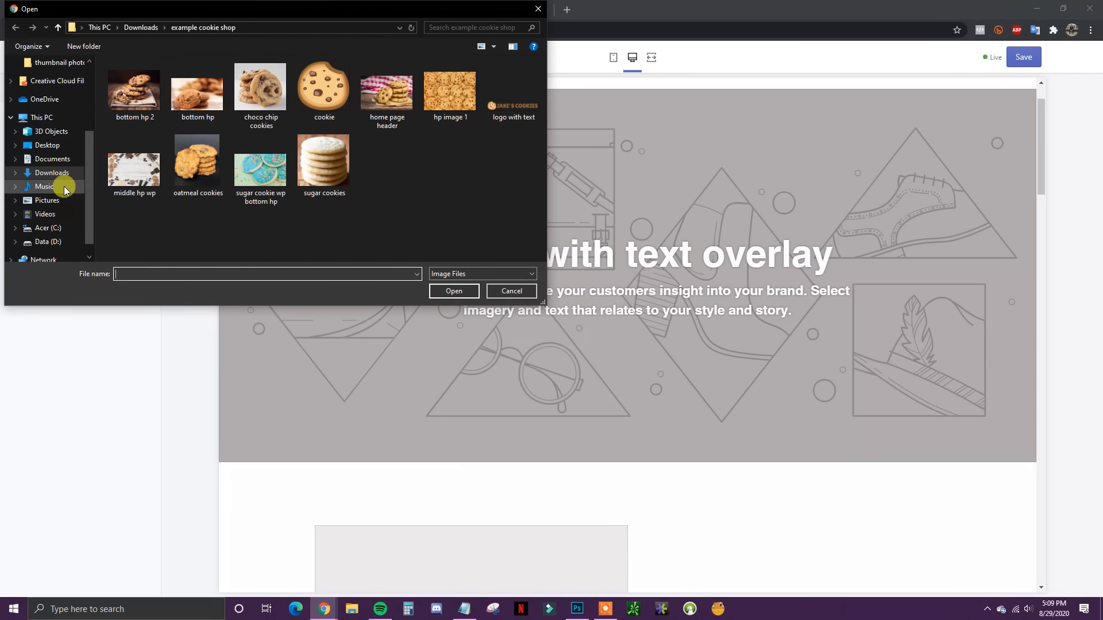
double_click(392, 106)
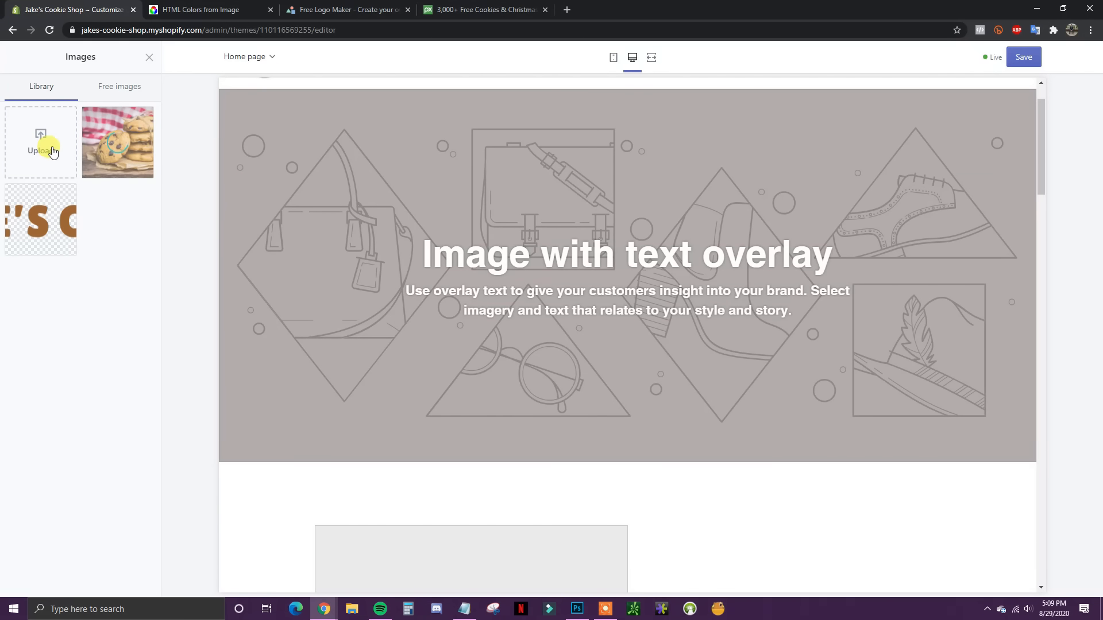
click(113, 150)
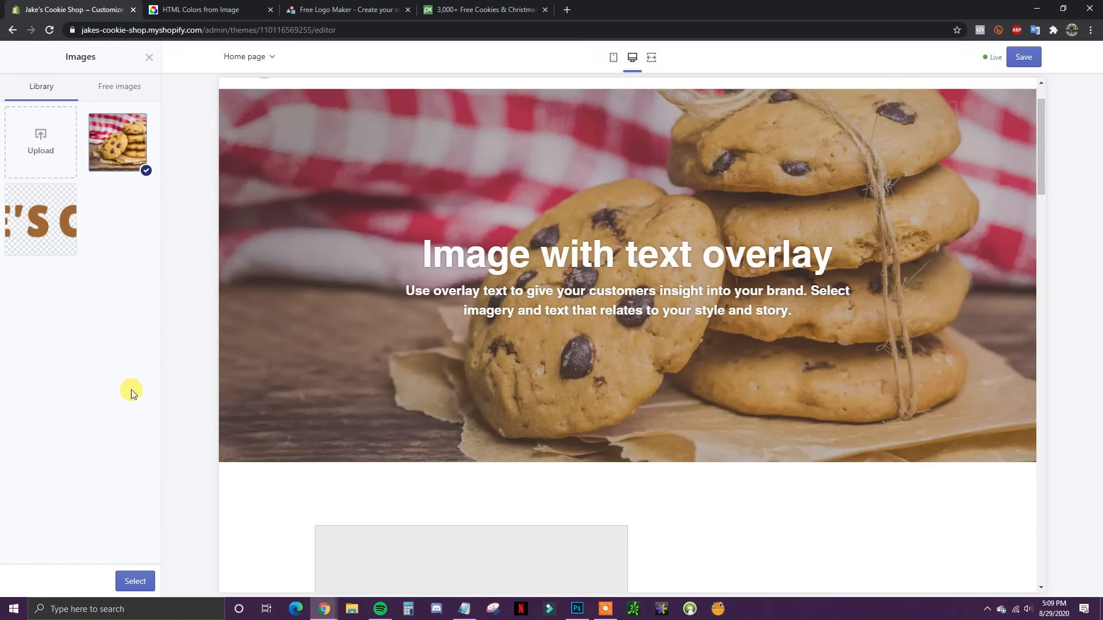
click(138, 582)
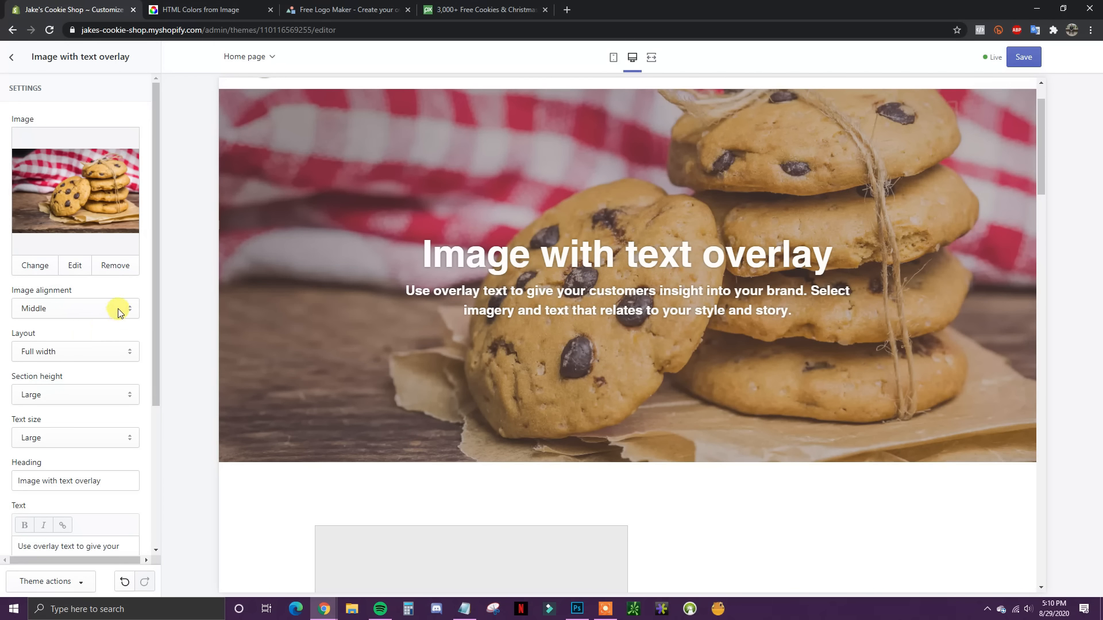
scroll(127, 319, down, 1)
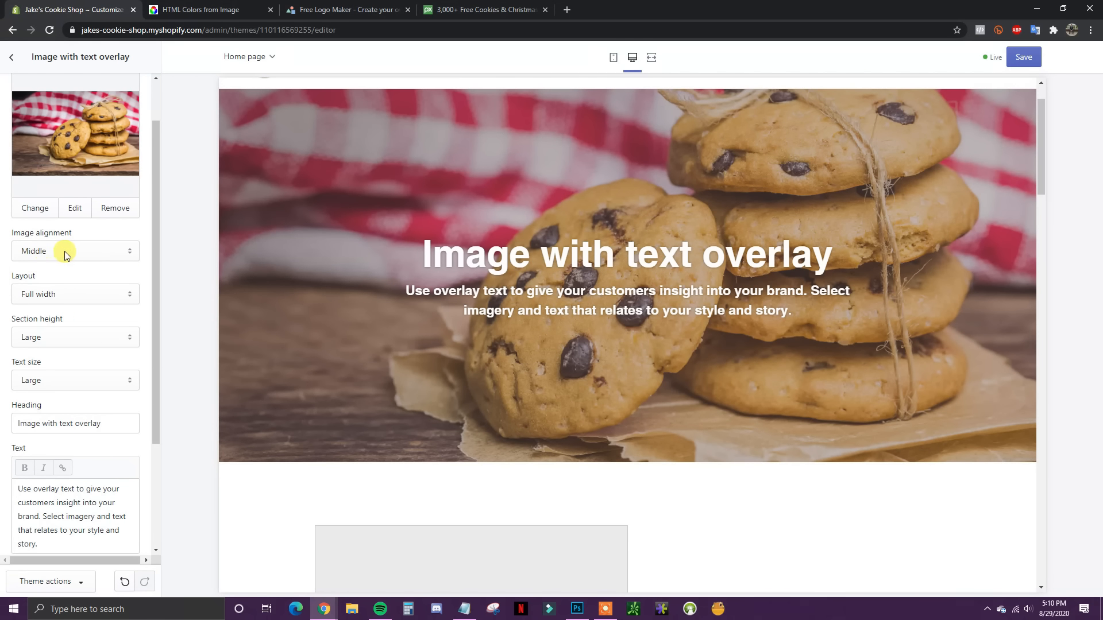
click(65, 253)
click(88, 268)
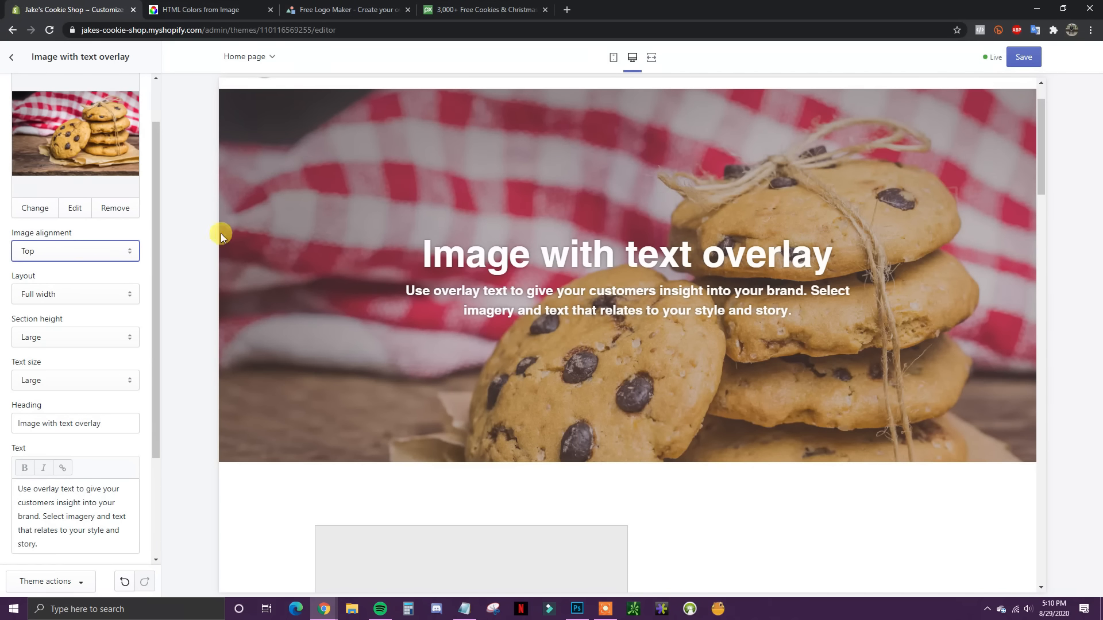
click(89, 247)
click(54, 290)
click(116, 253)
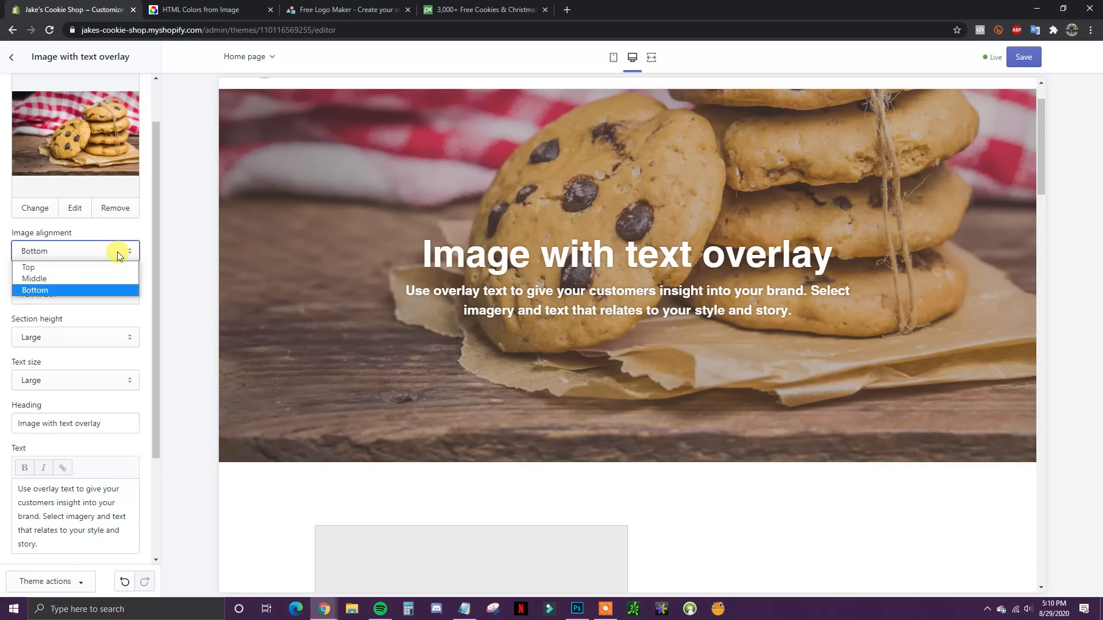
click(77, 278)
scroll(232, 320, up, 1)
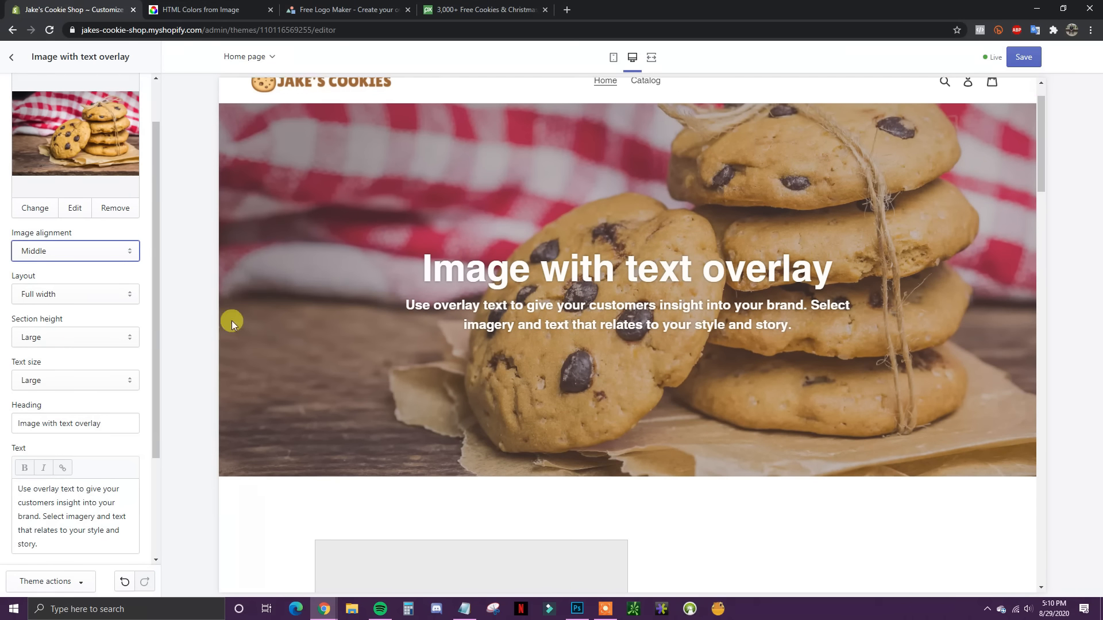
click(116, 295)
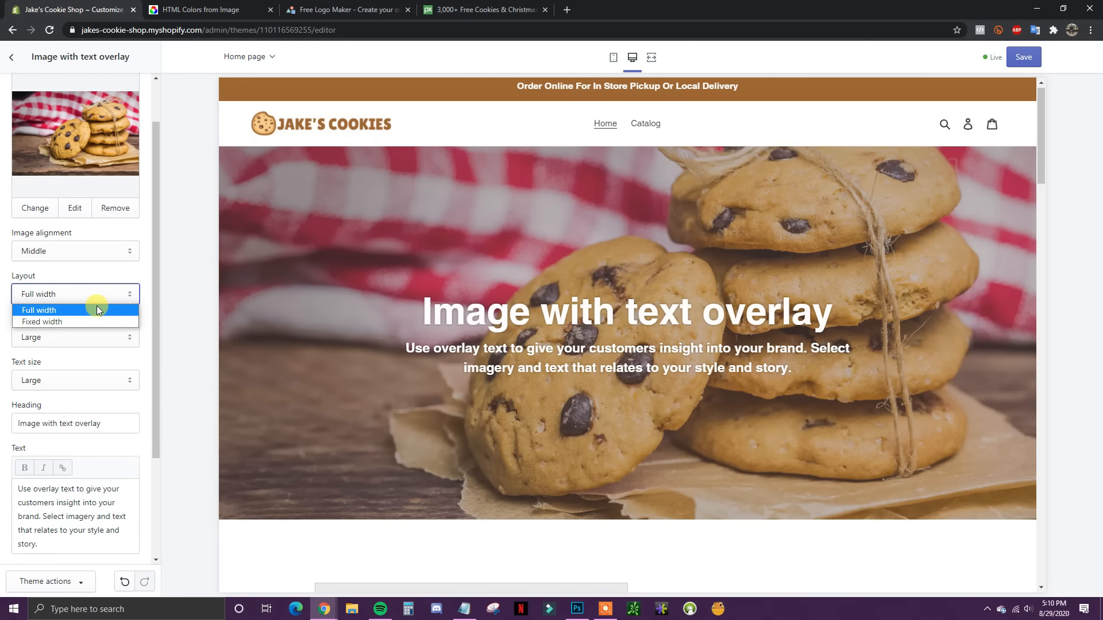
click(63, 322)
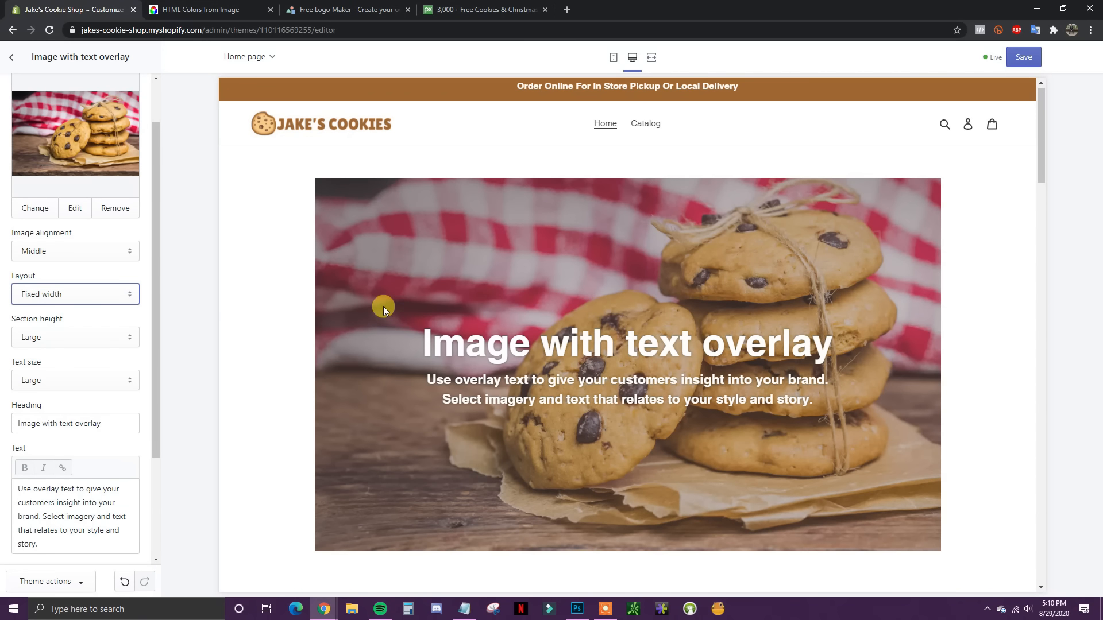
click(98, 294)
click(89, 307)
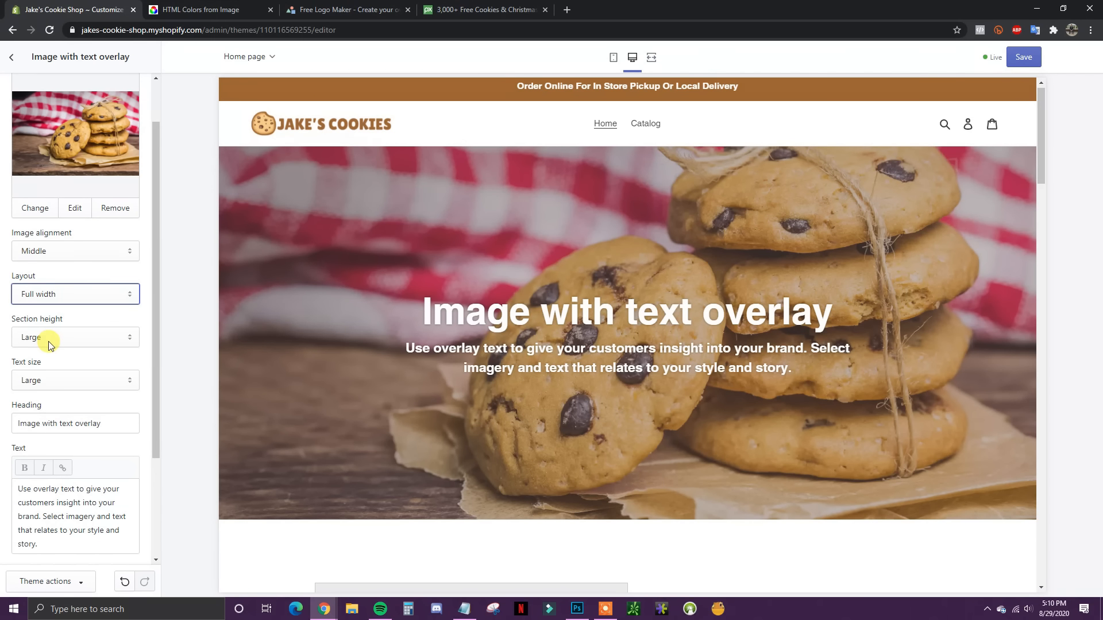
click(129, 343)
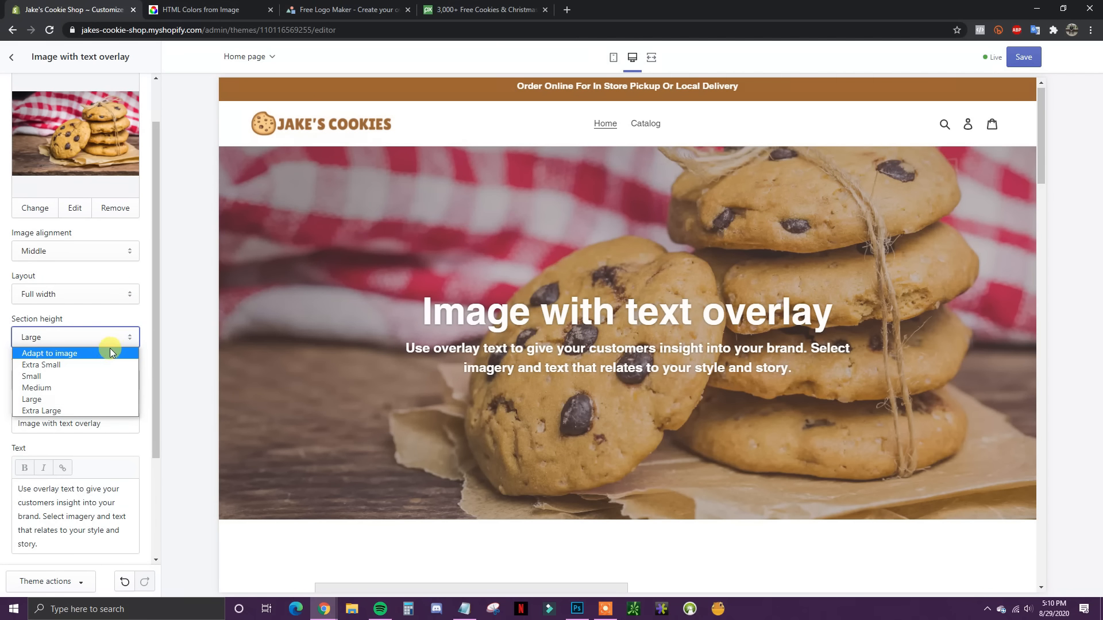
click(98, 363)
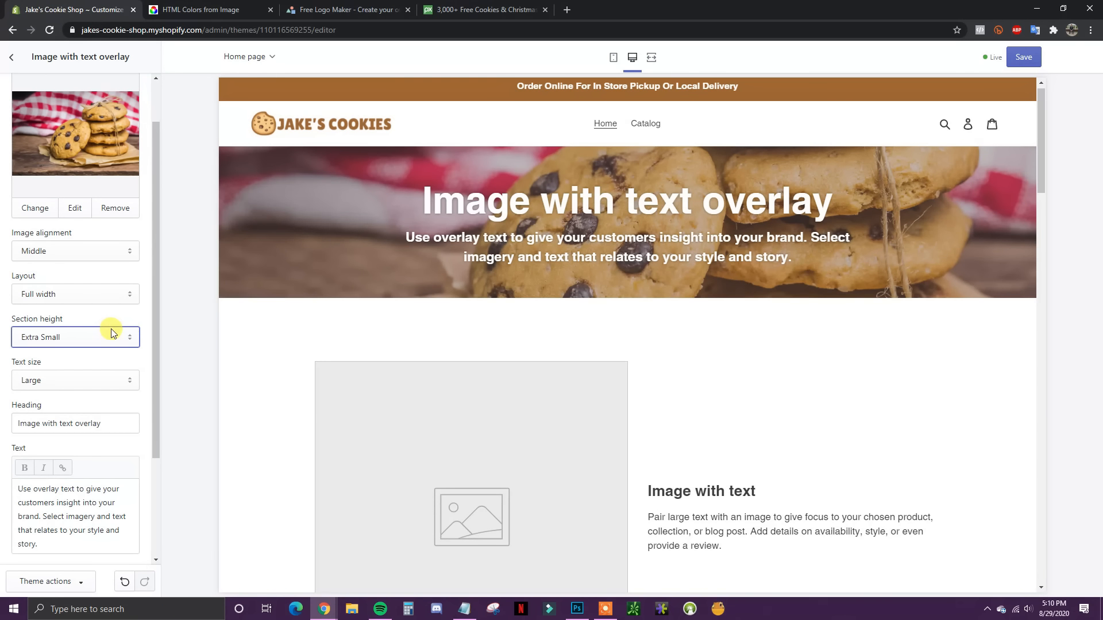
click(106, 338)
click(72, 410)
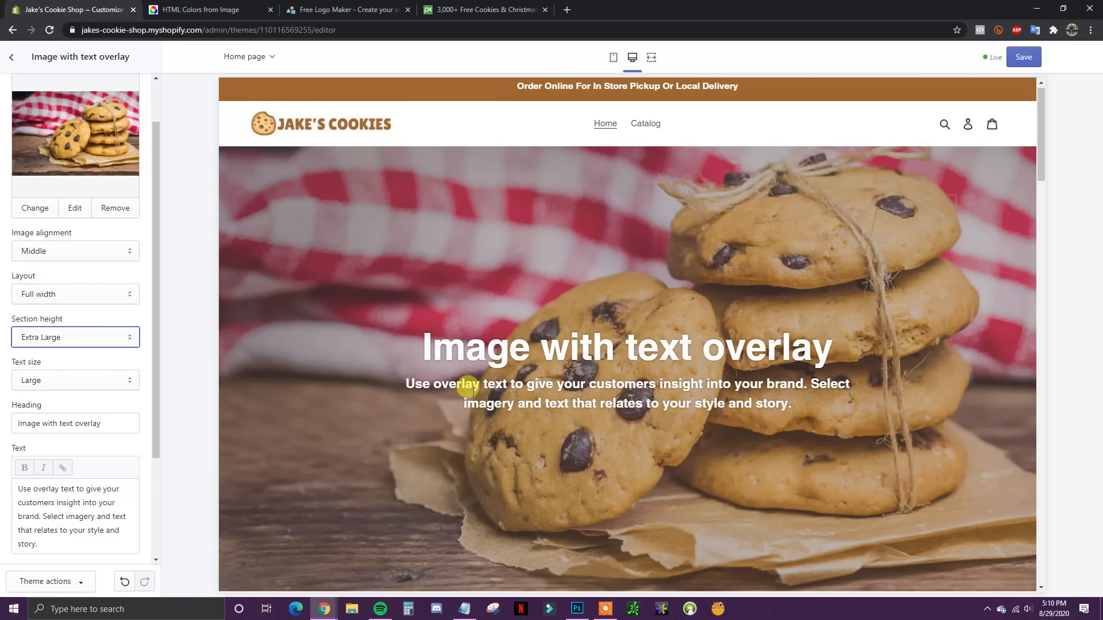
click(107, 338)
click(74, 397)
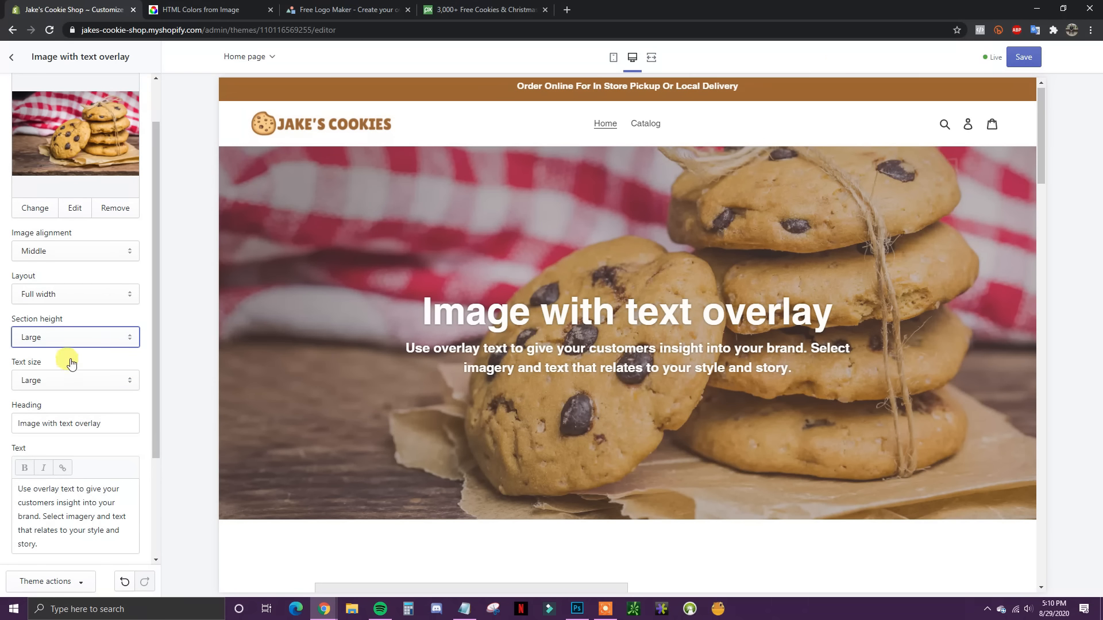
click(122, 377)
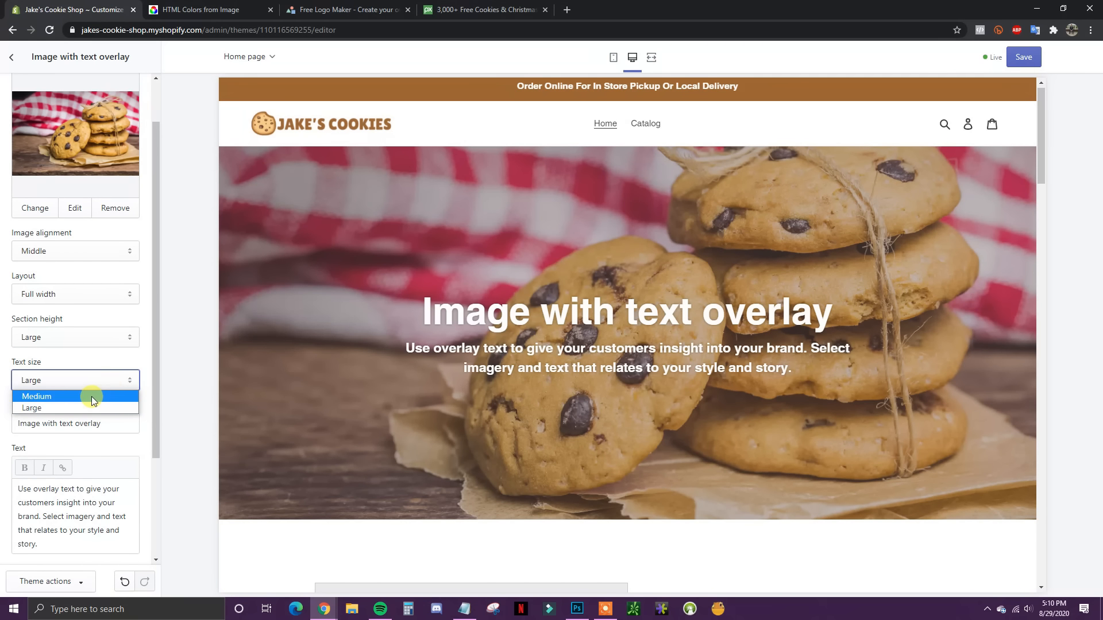
click(91, 396)
click(115, 378)
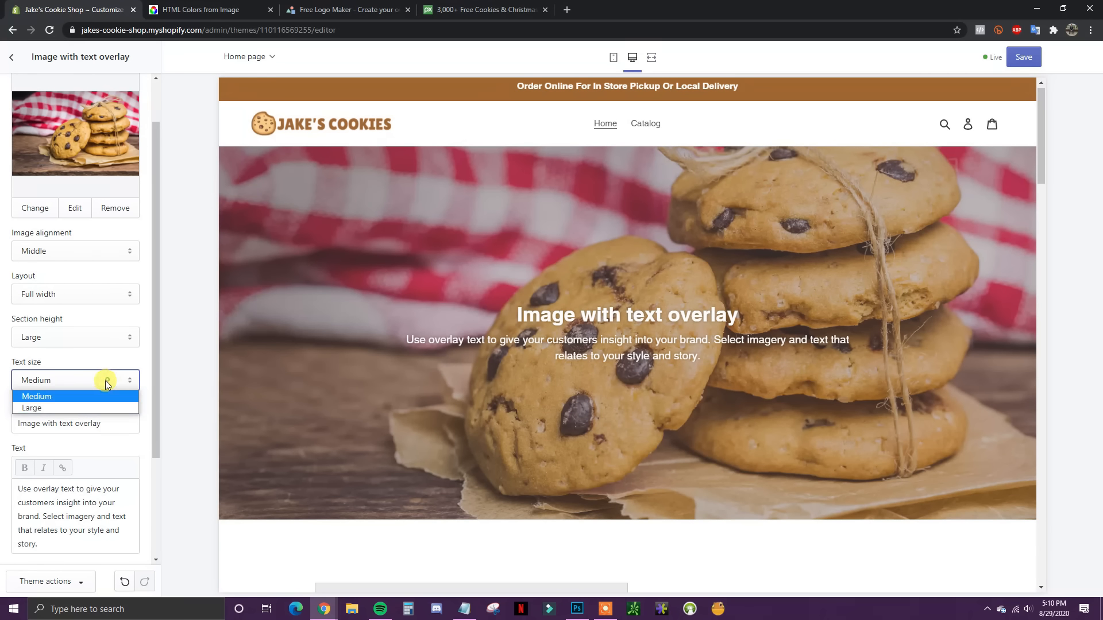
click(24, 403)
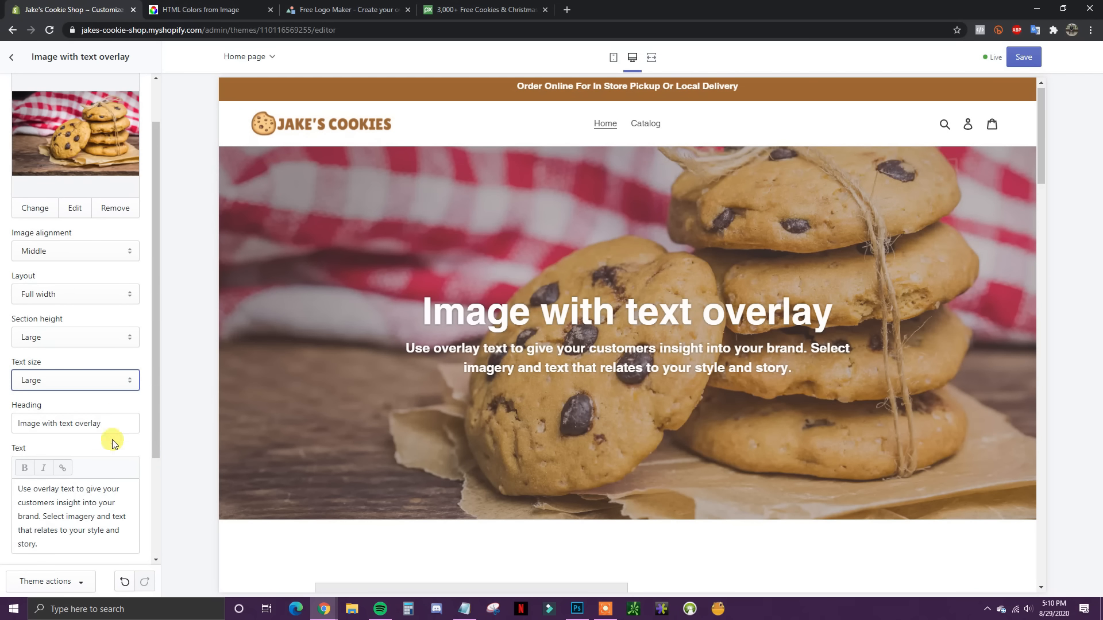
scroll(144, 403, down, 2)
scroll(144, 405, down, 1)
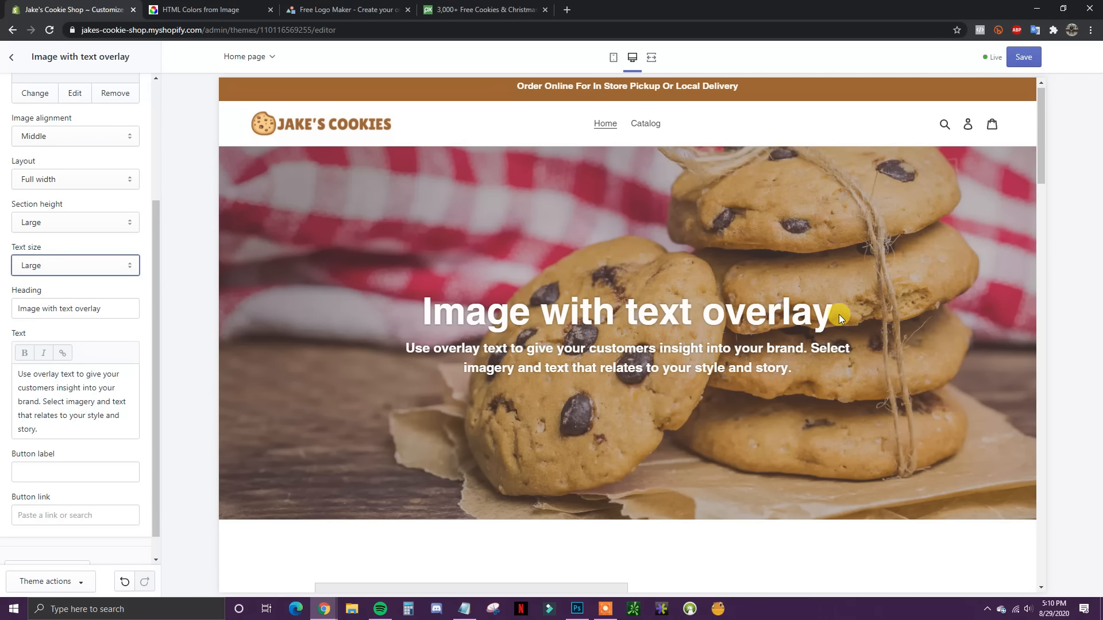
Step: Replace the placeholder hero heading with 'Welcome To Jake's Cookie Shop'
key(alt+Tab)
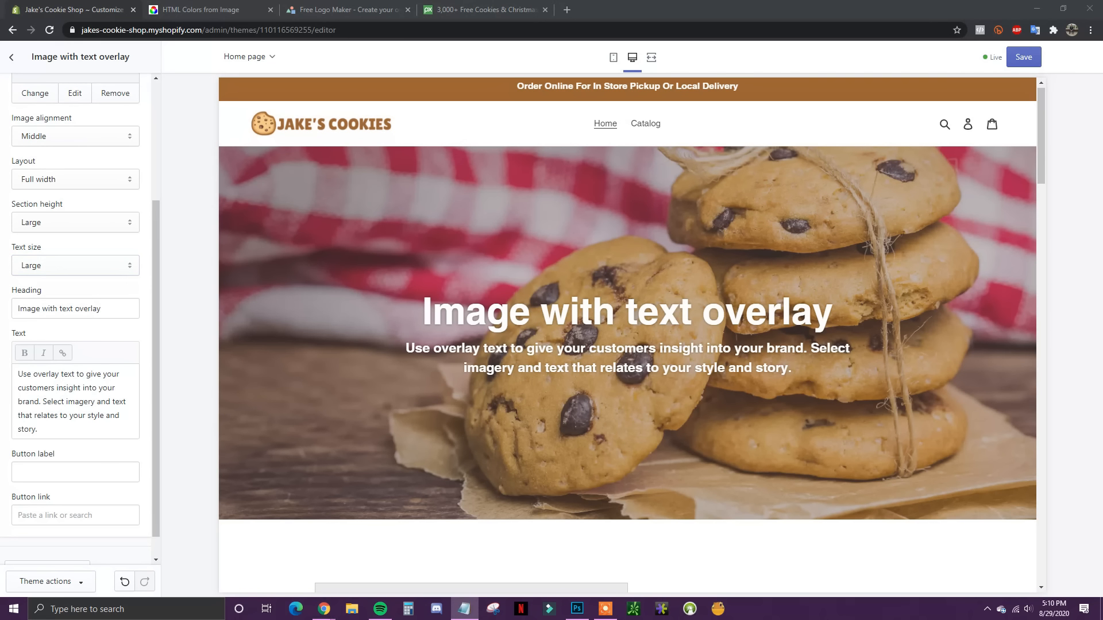
drag(102, 308, 15, 308)
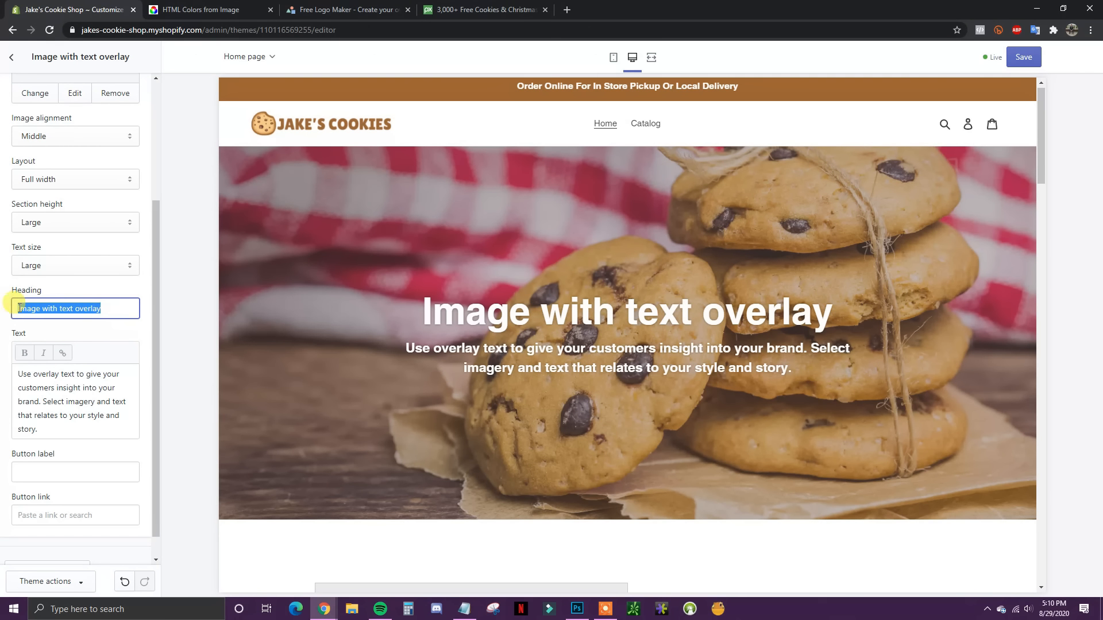
text(Welcome T)
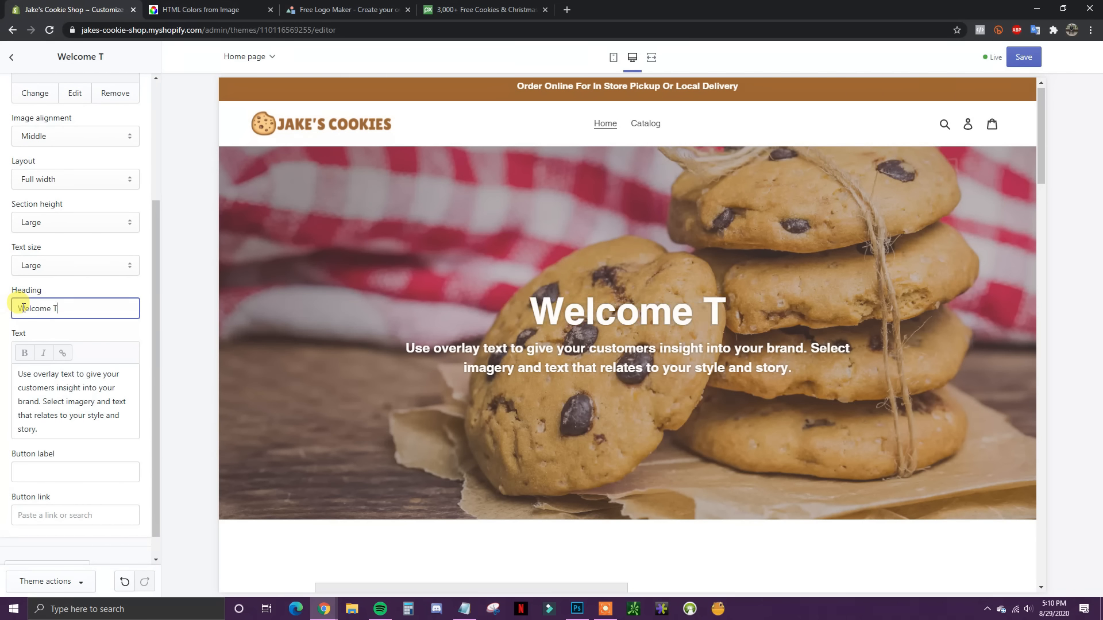
text(o jake)
key(BackSpace)
key(BackSpace)
key(BackSpace)
key(BackSpace)
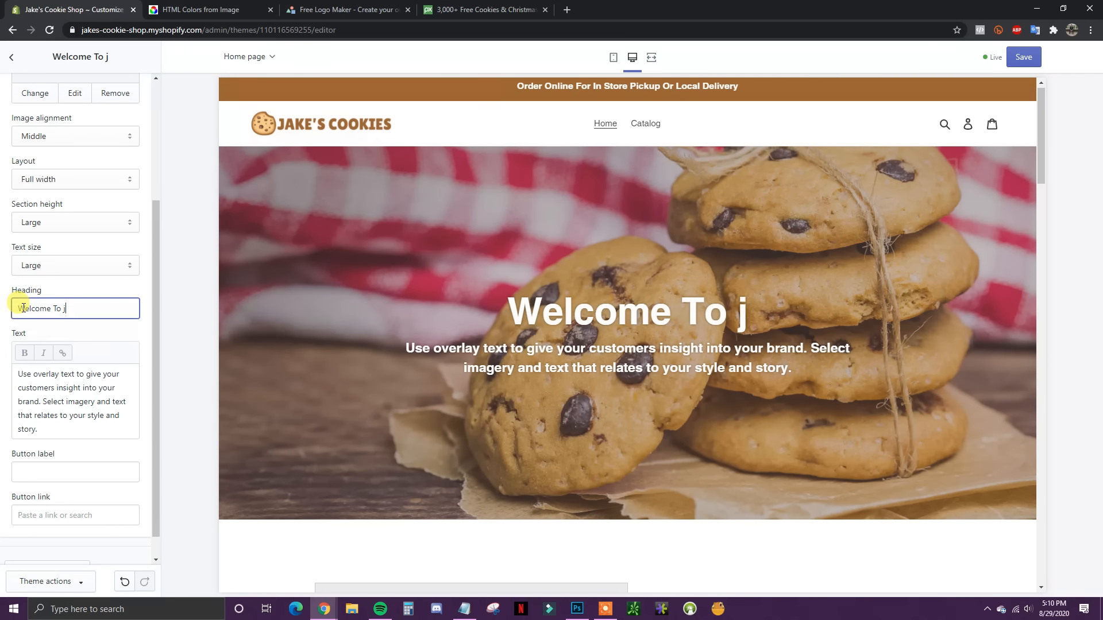
text(Jake's )
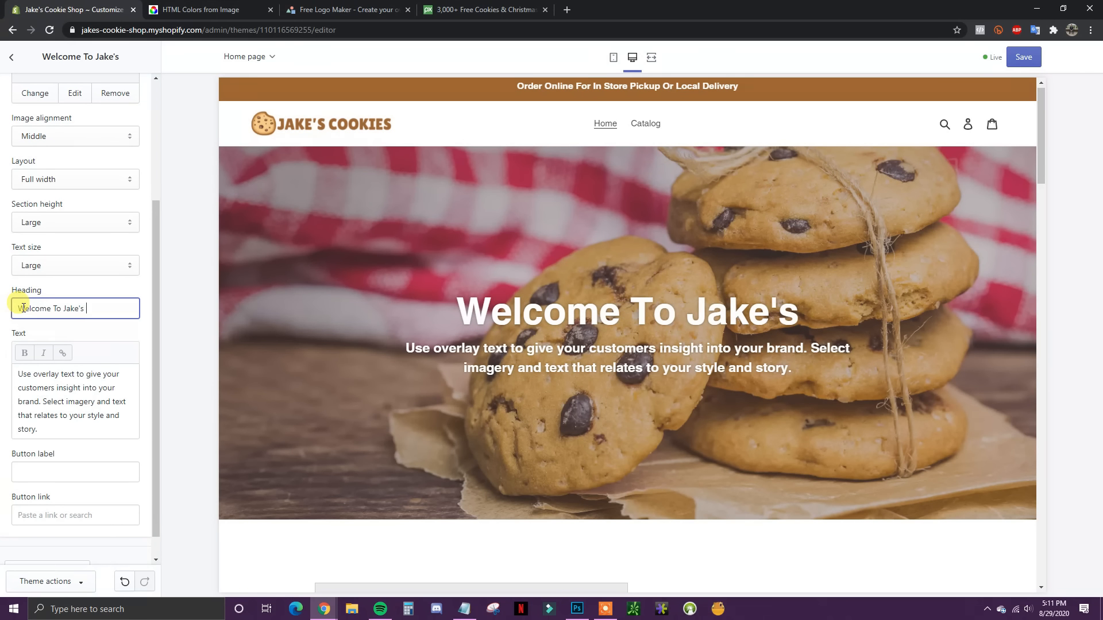
text(Cookie Shop)
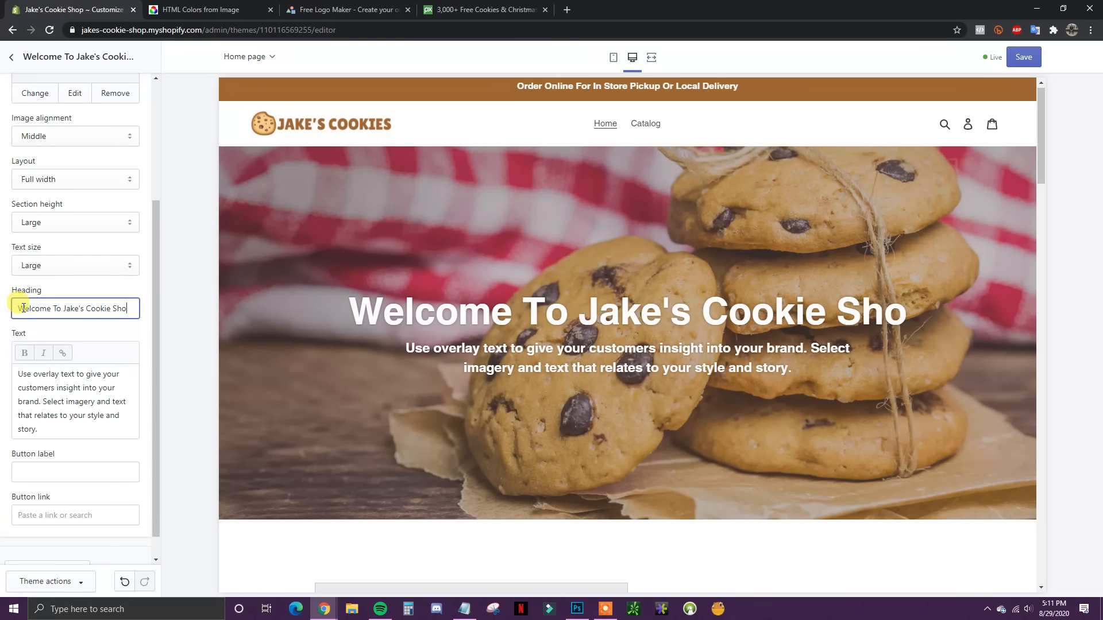
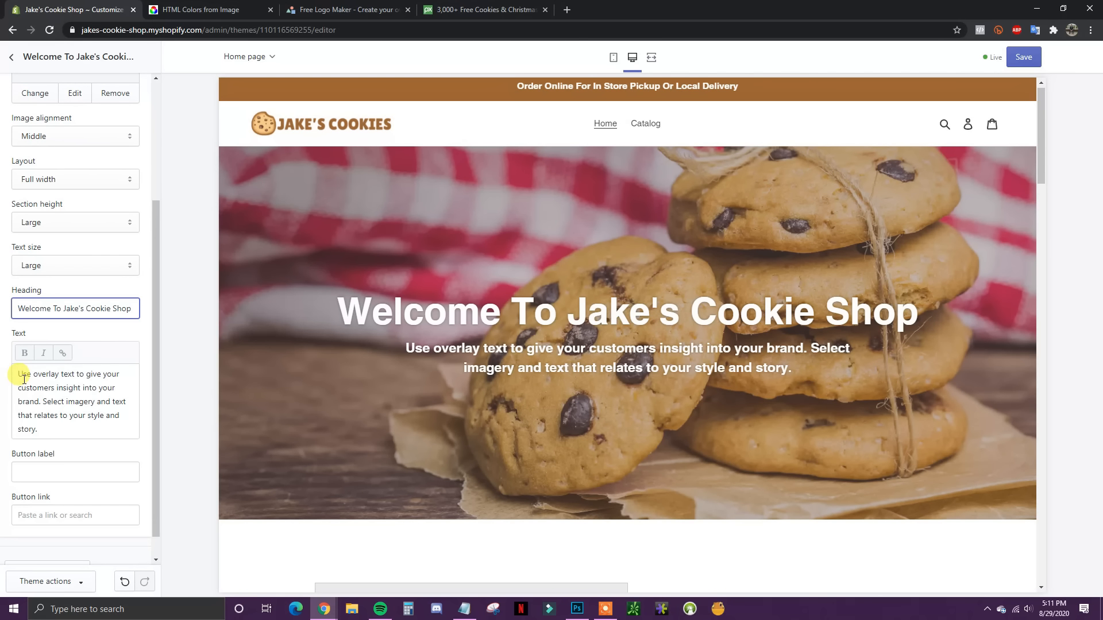
Step: Replace the placeholder subtitle with 'Serving Freshly Baked Cookies To The City Of Boise Since 2000'
drag(20, 377, 127, 438)
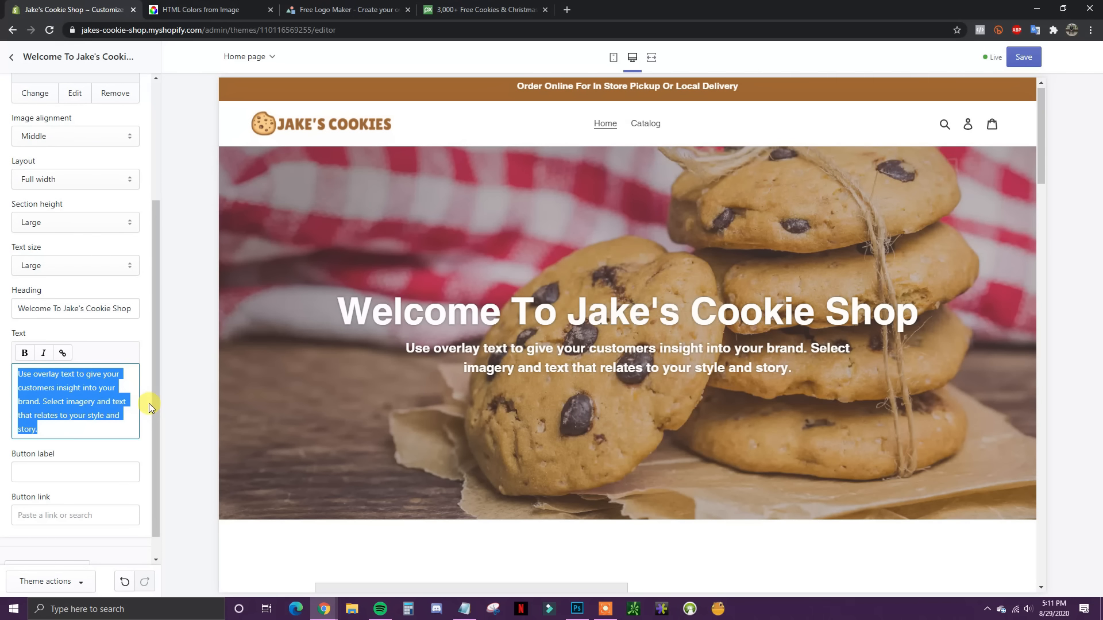
key(BackSpace)
text(Serv)
text(ng )
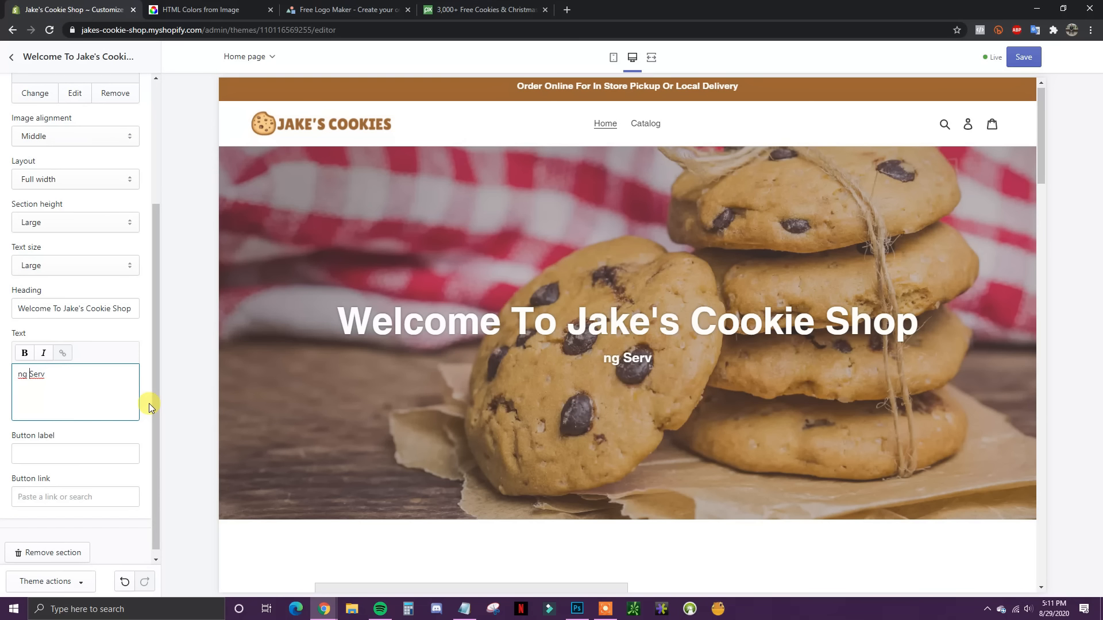
text(Freshly)
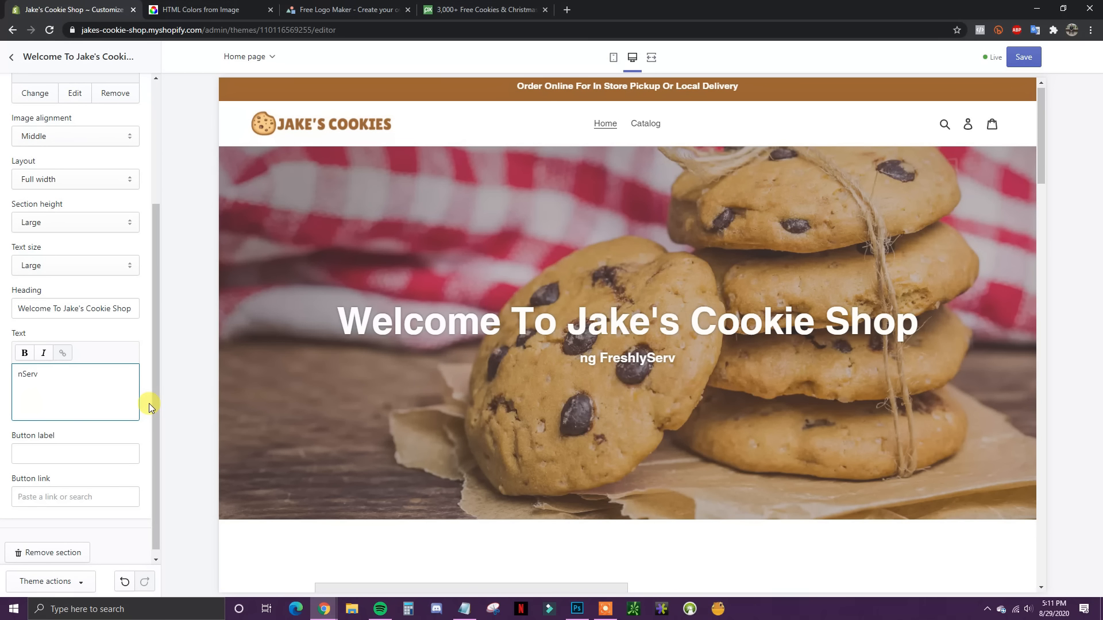
key(BackSpace)
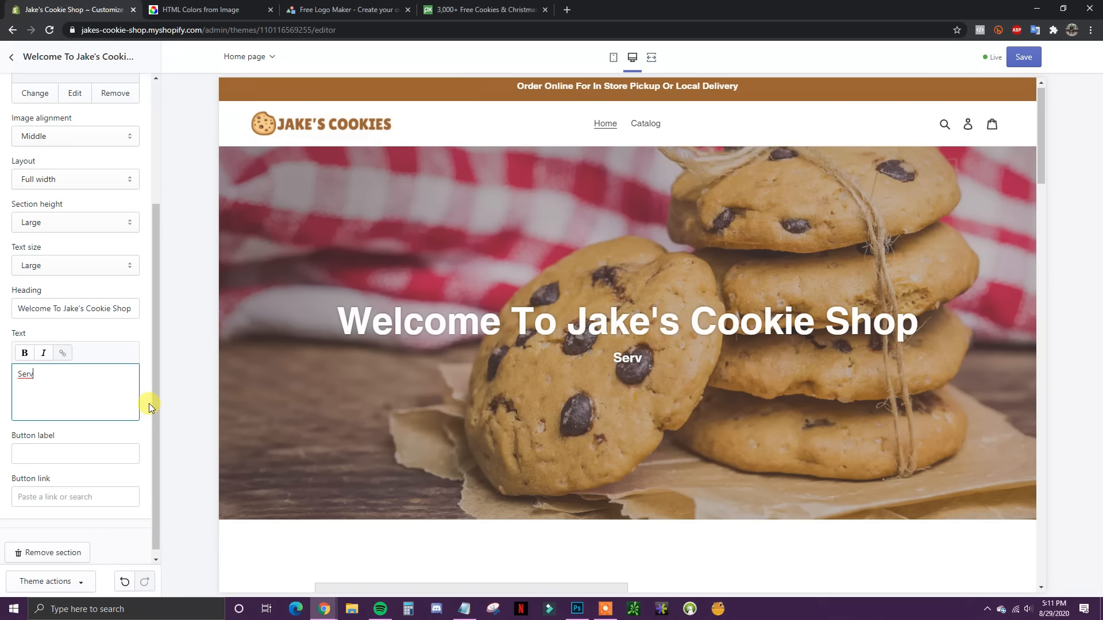
text(ing Freshly )
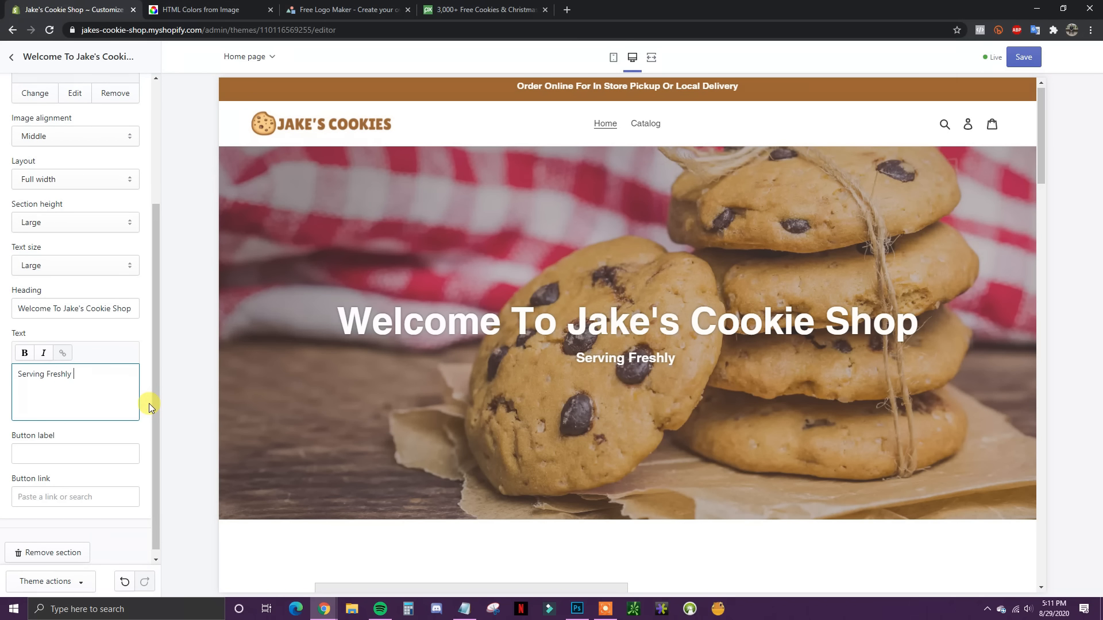
text(Baked Cooki)
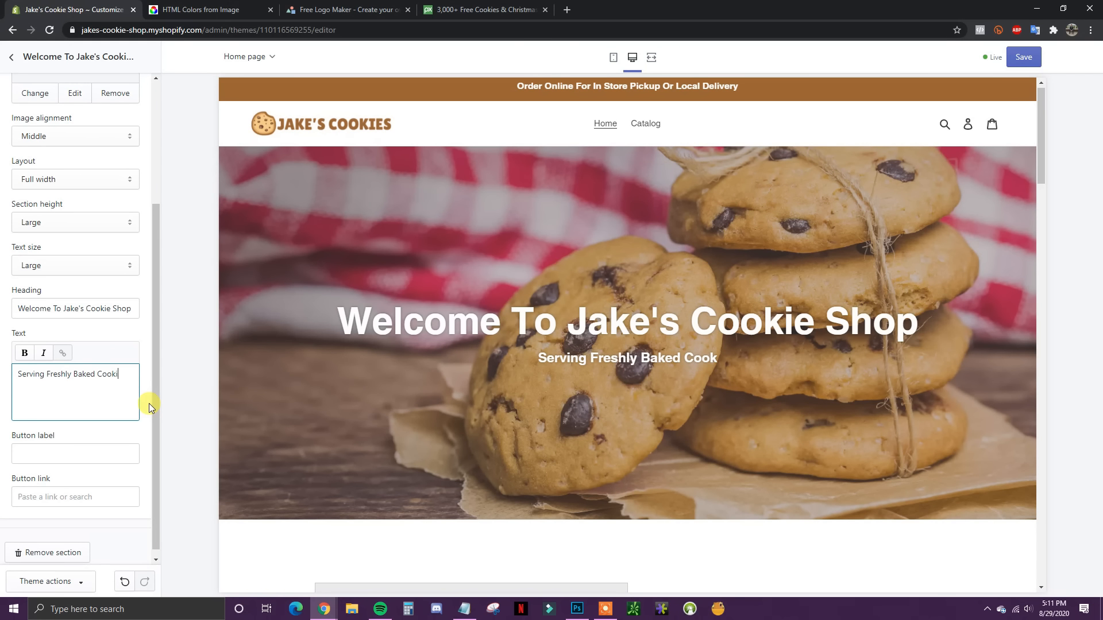
text(es To The)
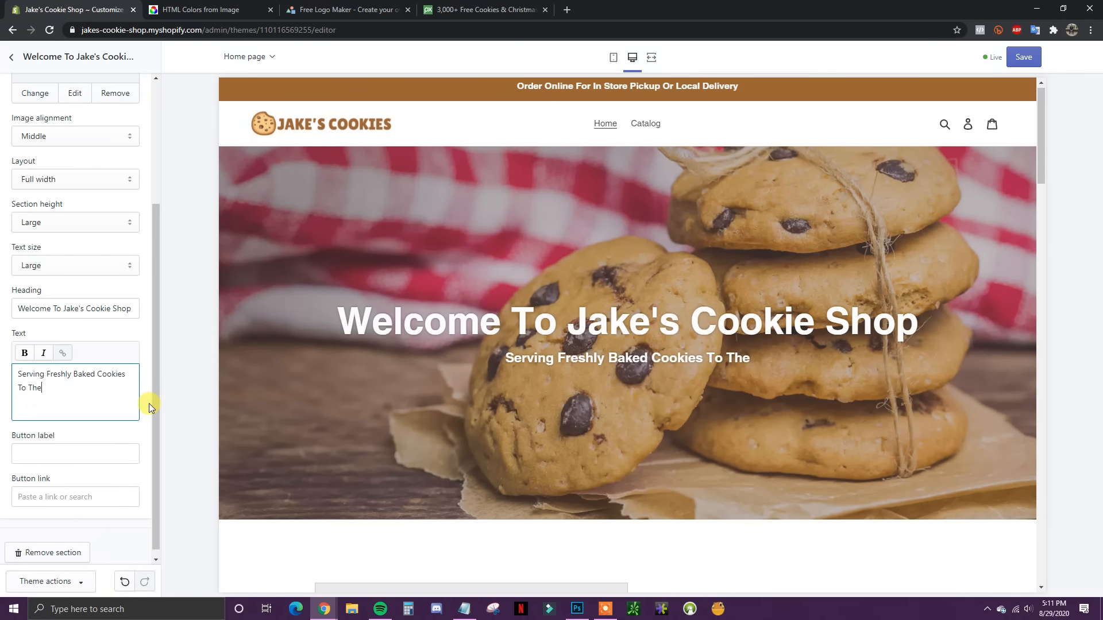
text( City Of Bois)
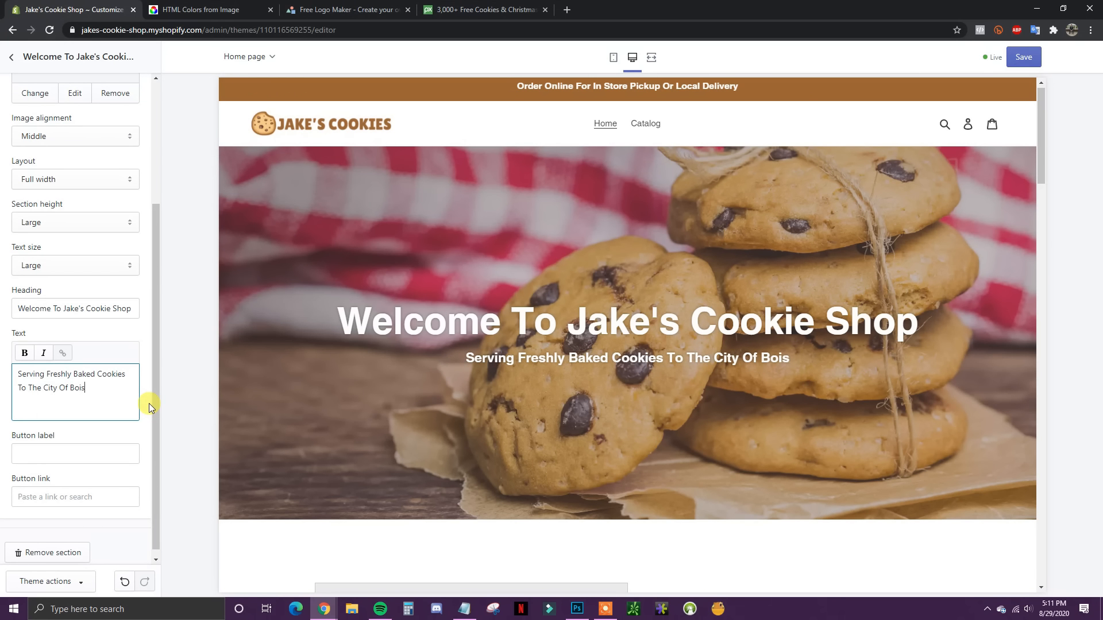
text(e Since 2000)
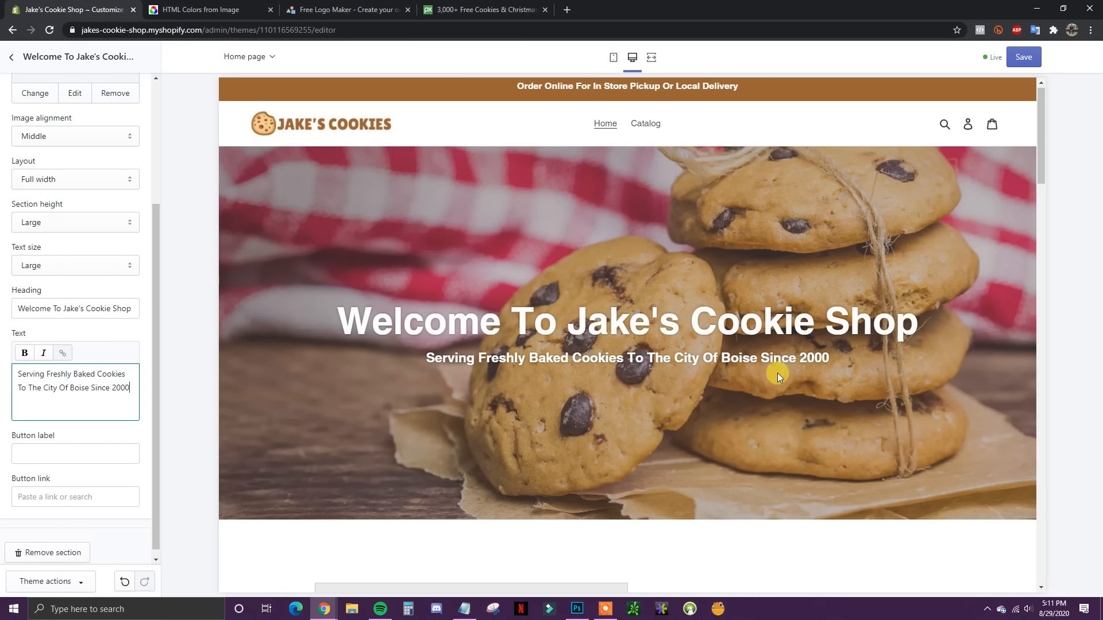
Step: Format the new subtitle as italic, not bold
scroll(149, 366, down, 1)
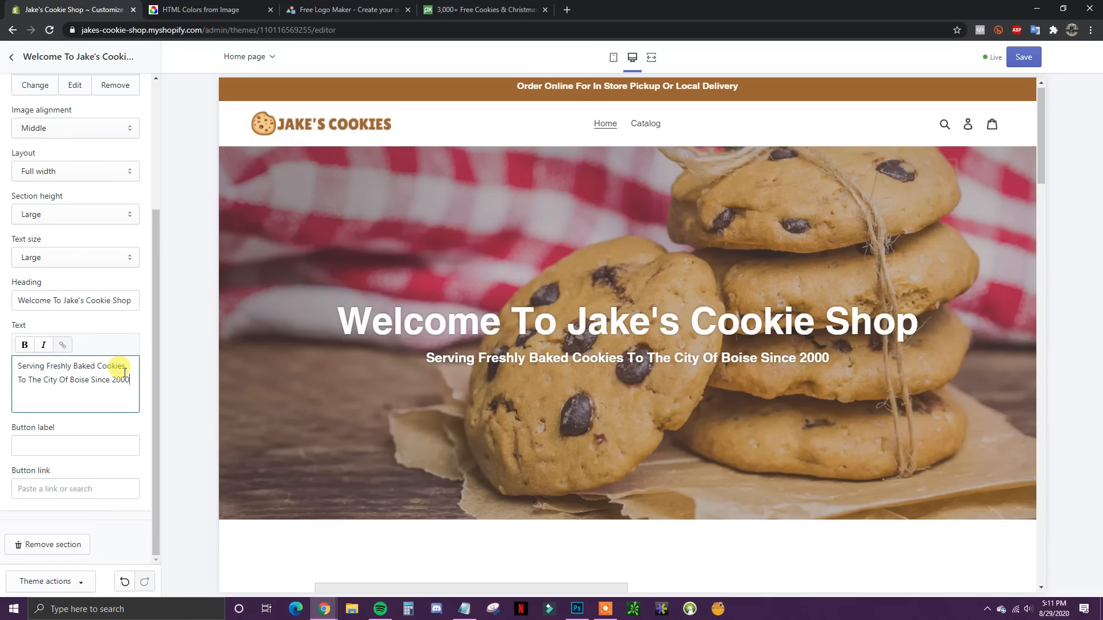
drag(134, 380, 18, 366)
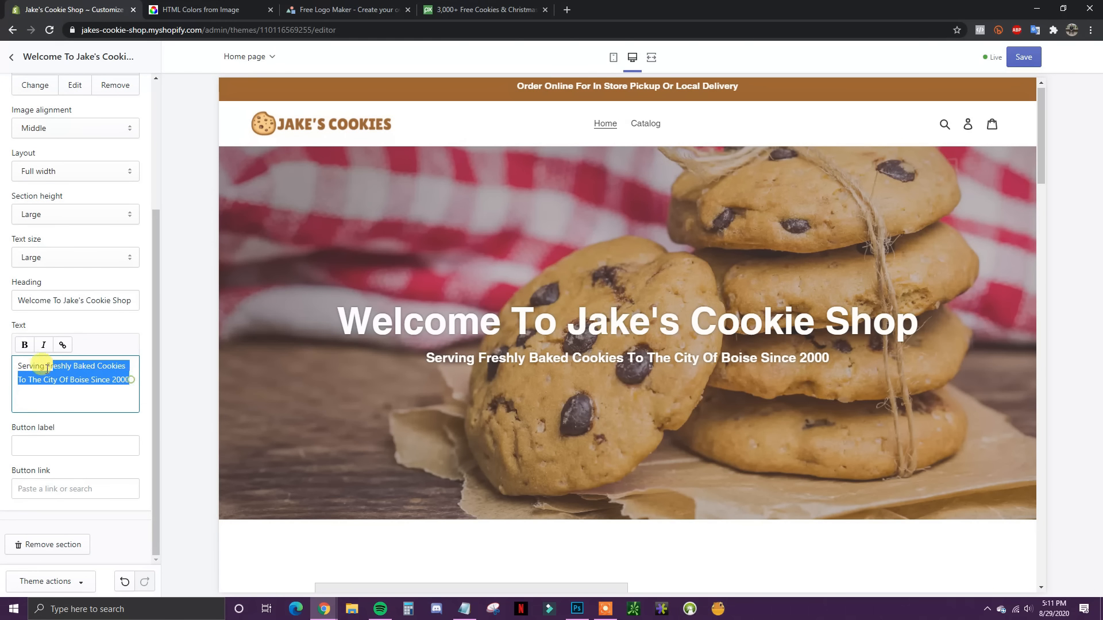
click(24, 345)
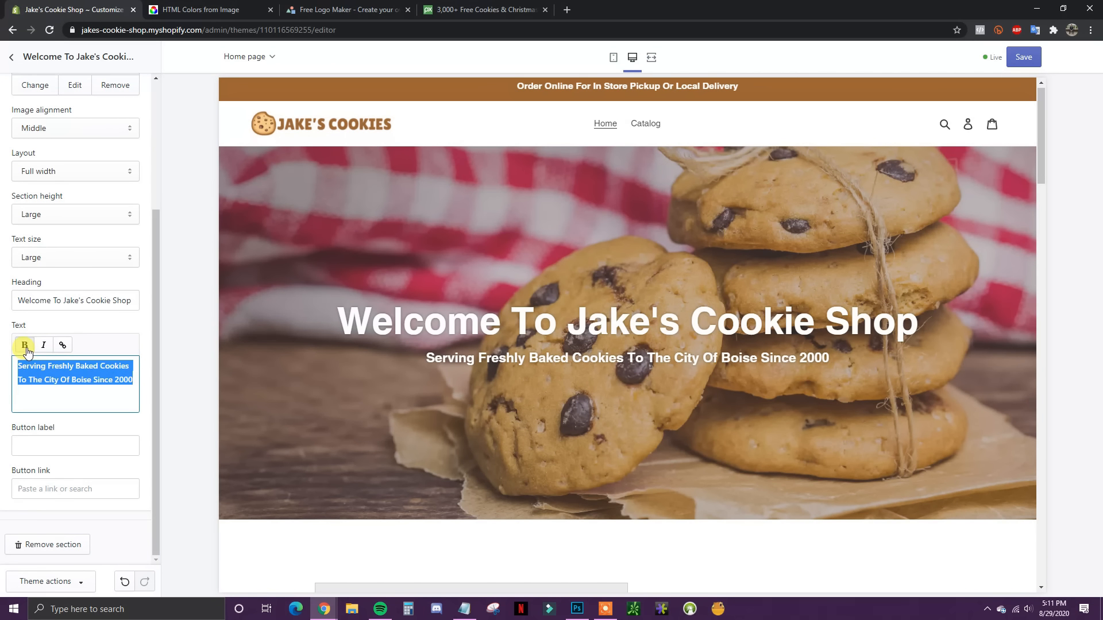
click(25, 346)
click(43, 346)
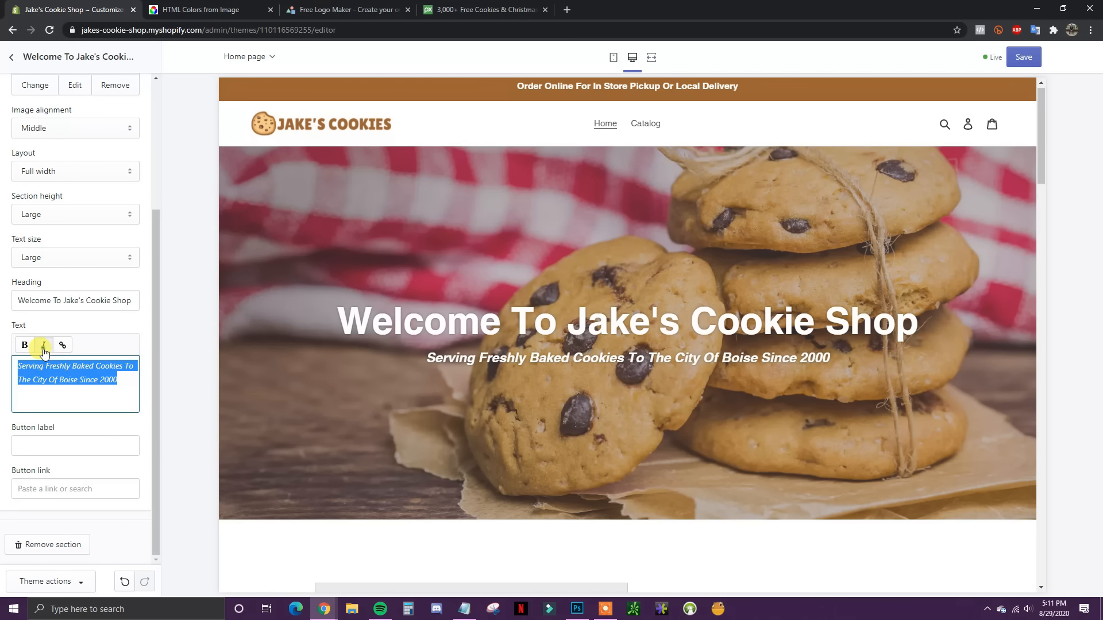
click(129, 380)
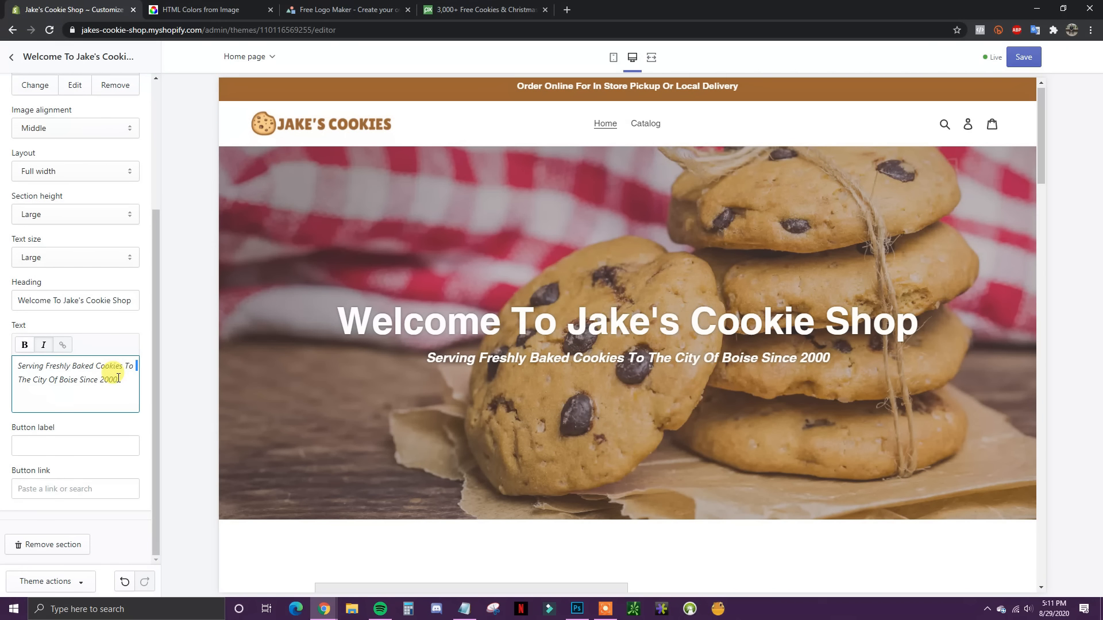
click(154, 405)
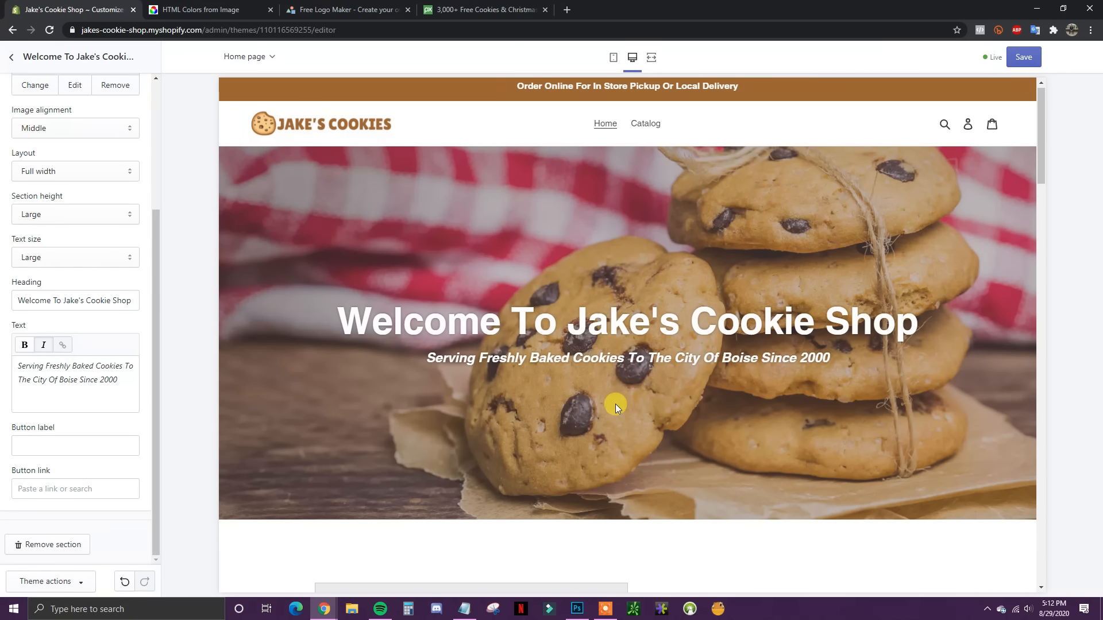
Step: Label the banner button 'Order Now' and link it to Products > All Products
click(75, 444)
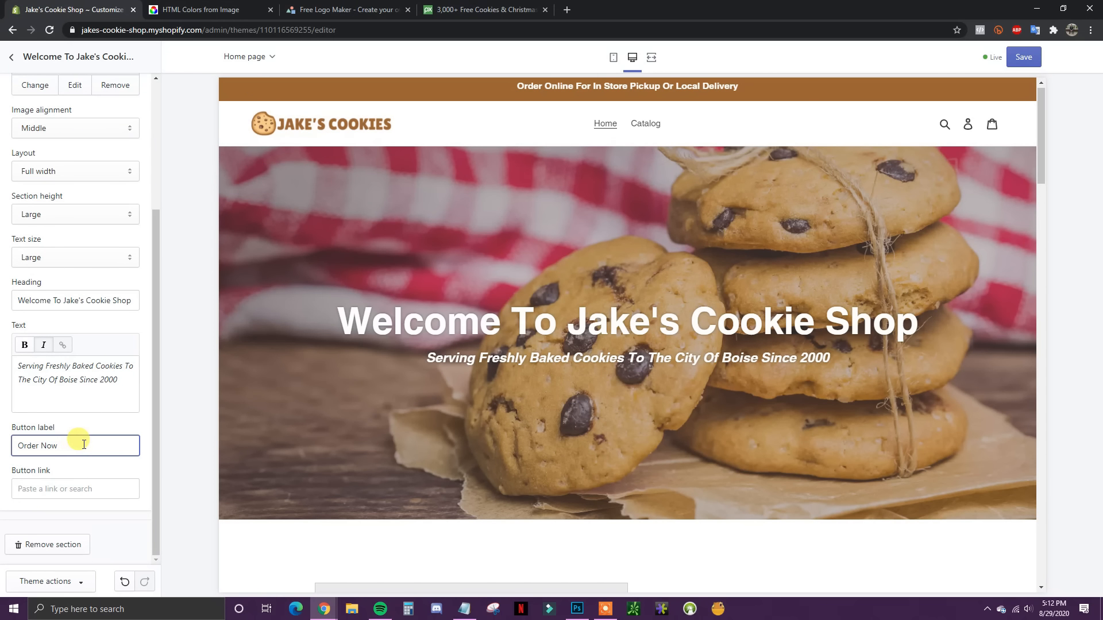
click(72, 493)
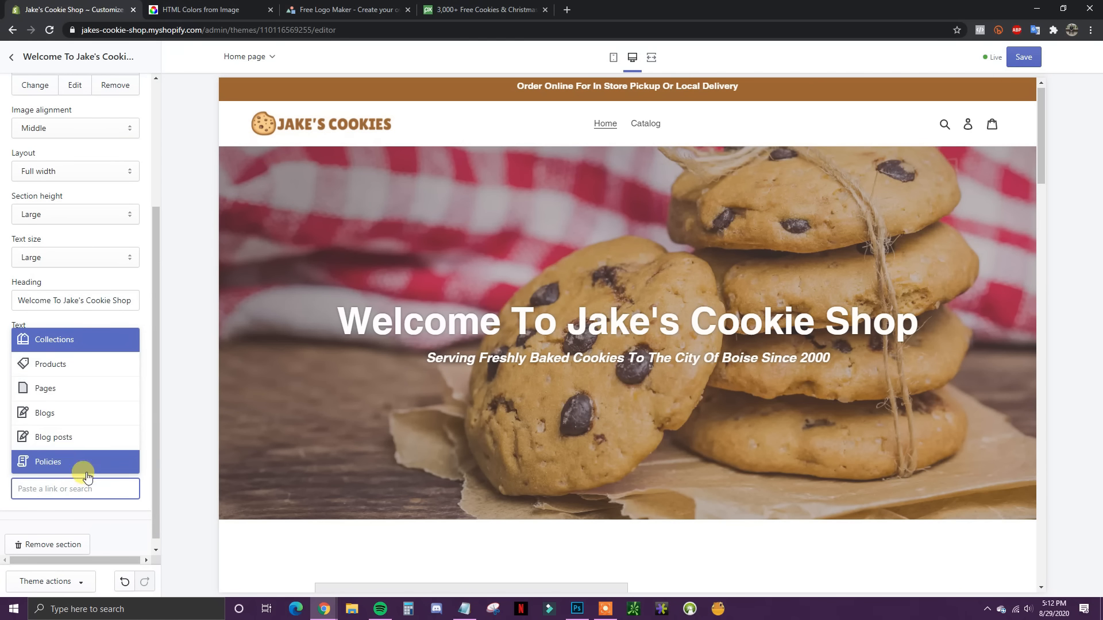
click(54, 340)
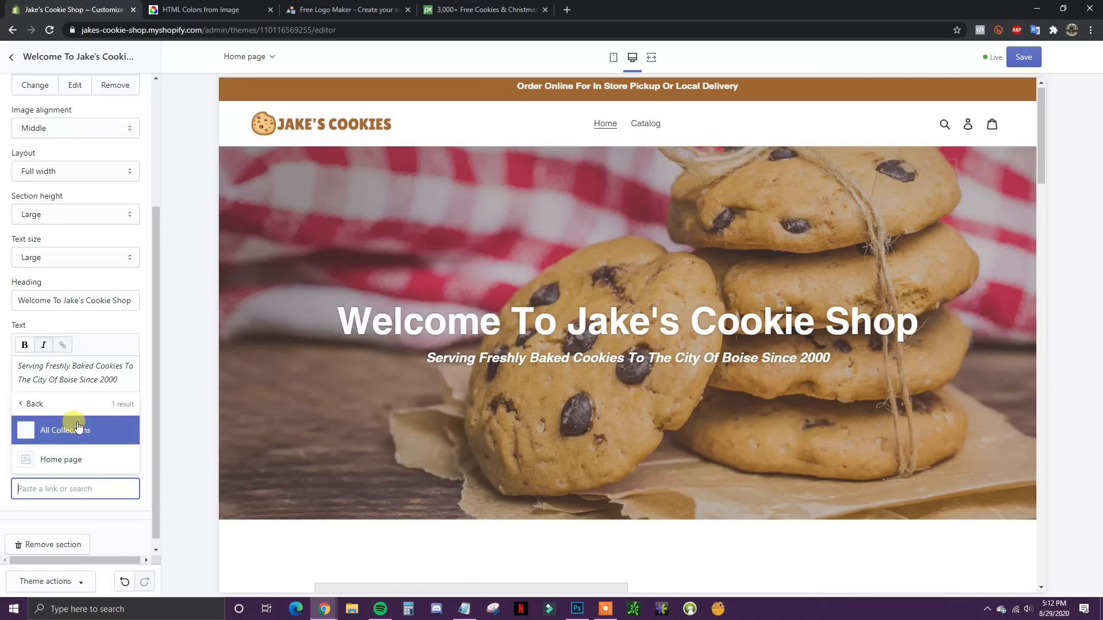
click(33, 404)
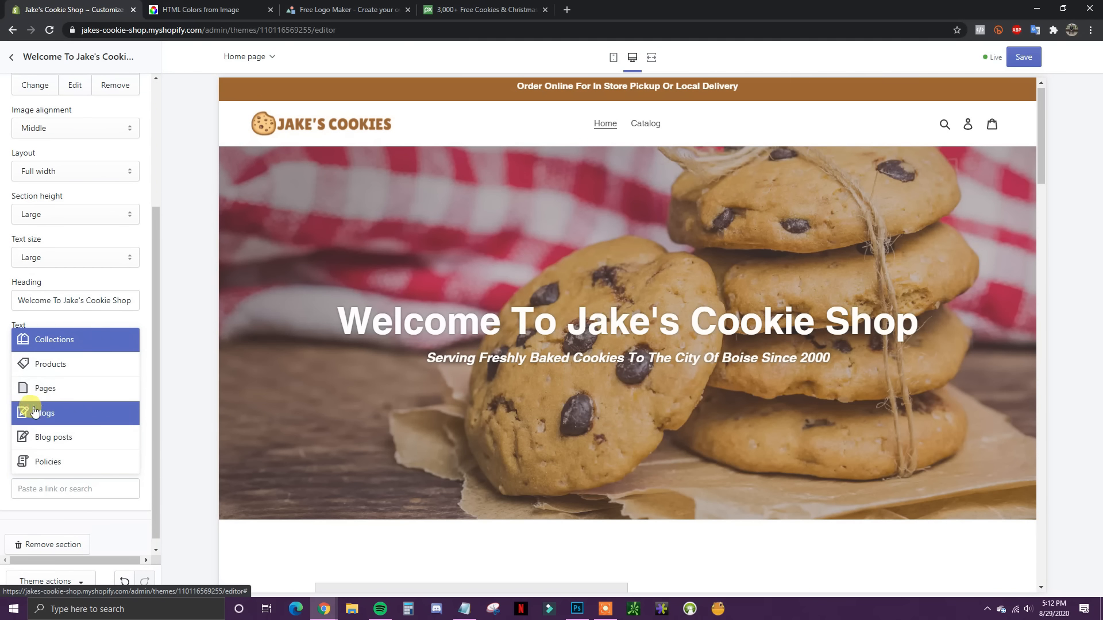
click(57, 369)
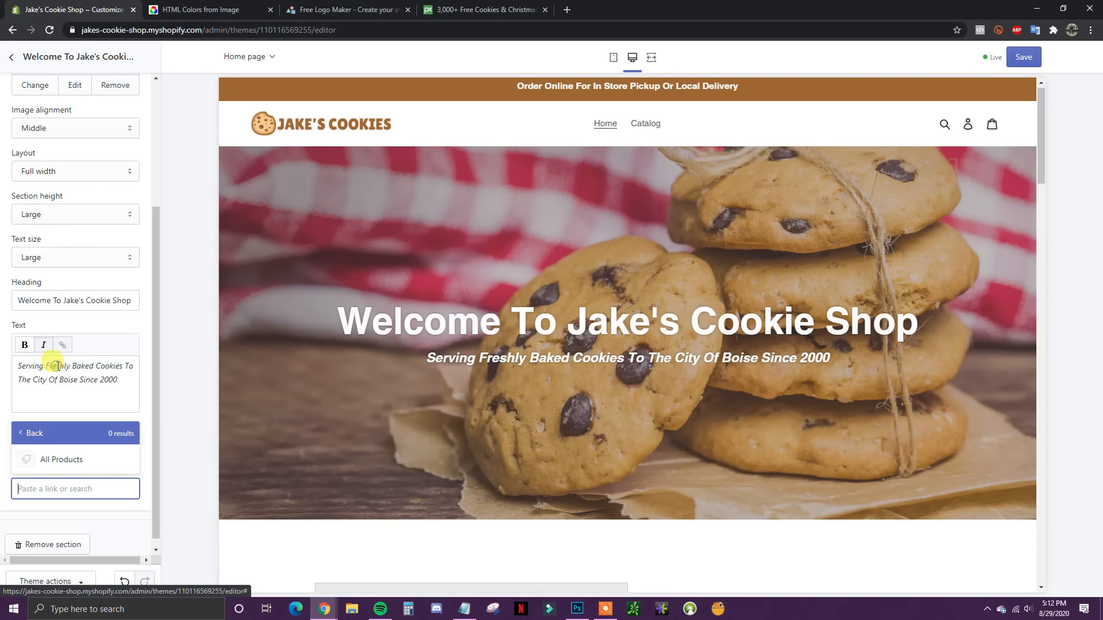
click(64, 460)
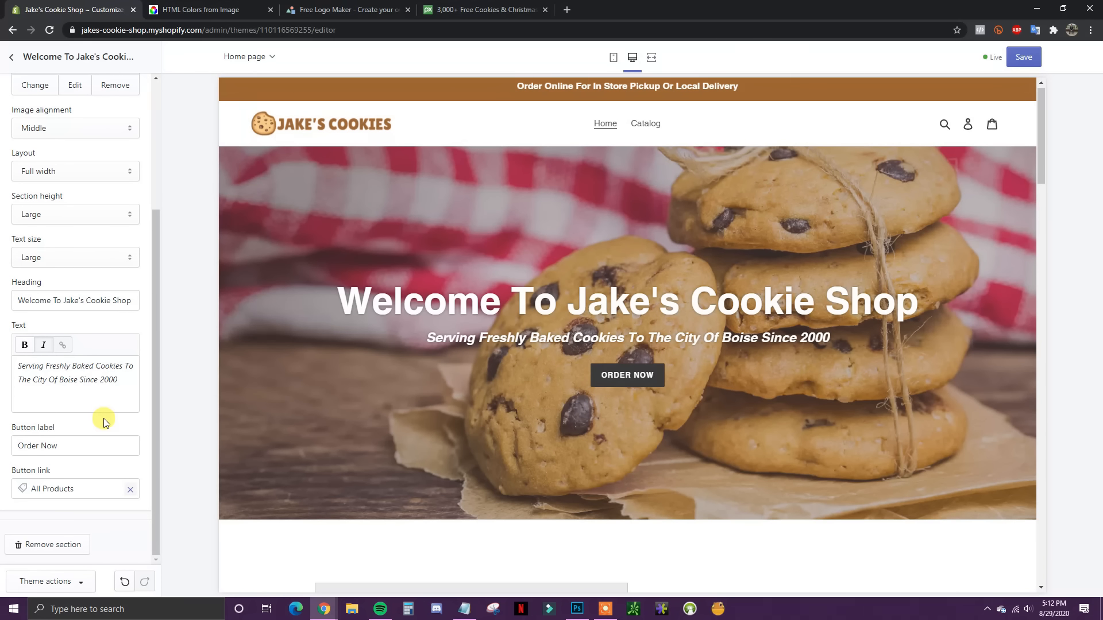
scroll(106, 422, up, 3)
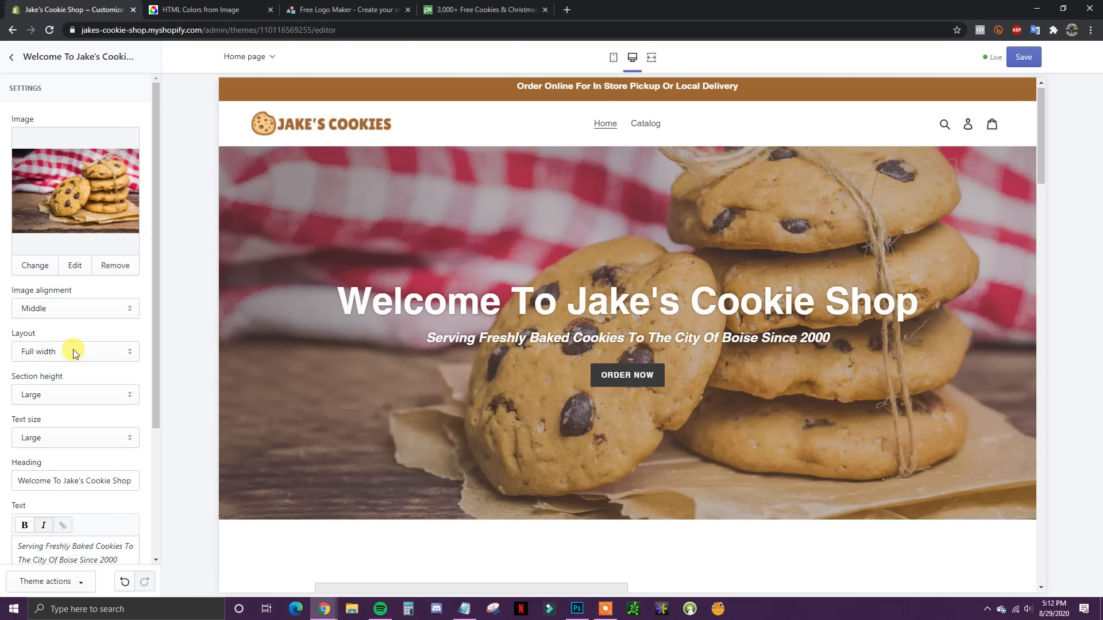
scroll(100, 364, down, 3)
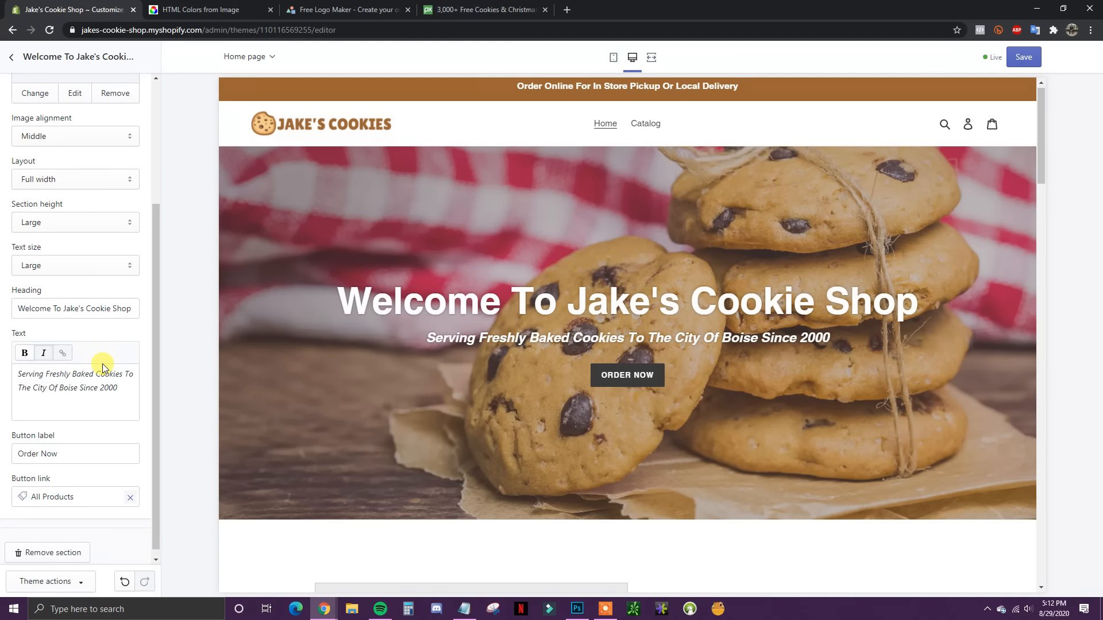
scroll(103, 366, up, 3)
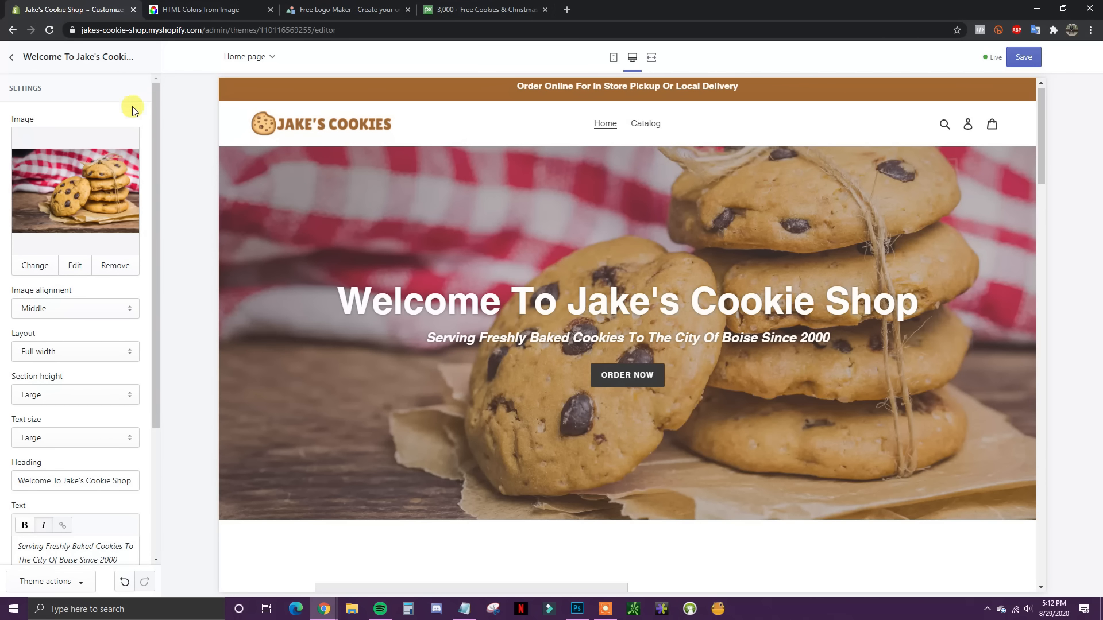
Step: Save the homepage edits and open the theme's Colors settings
click(11, 57)
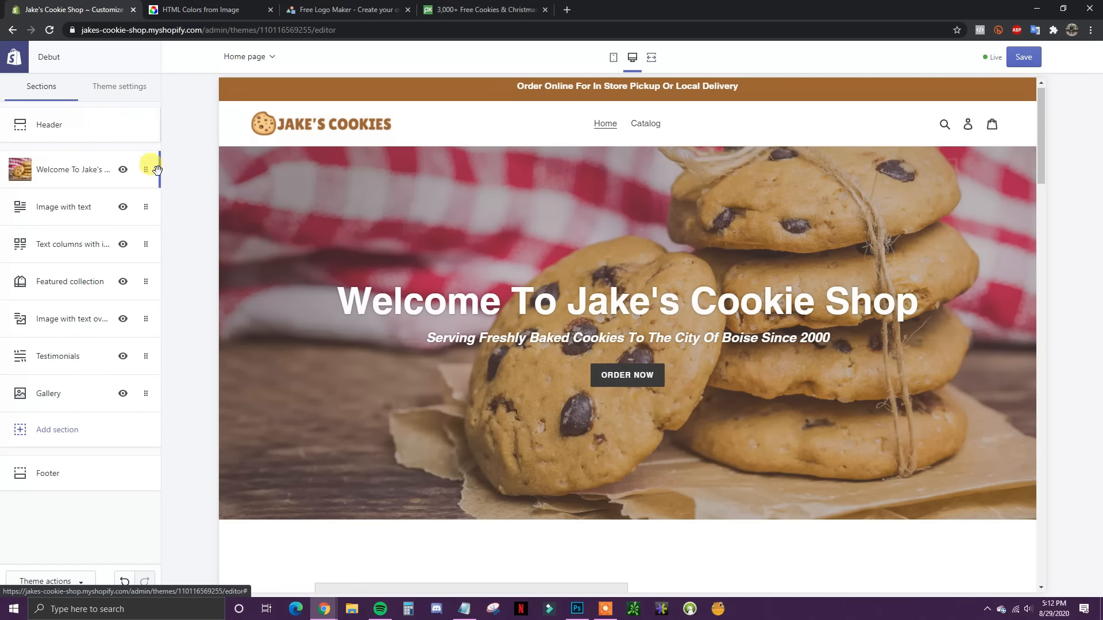
click(1014, 60)
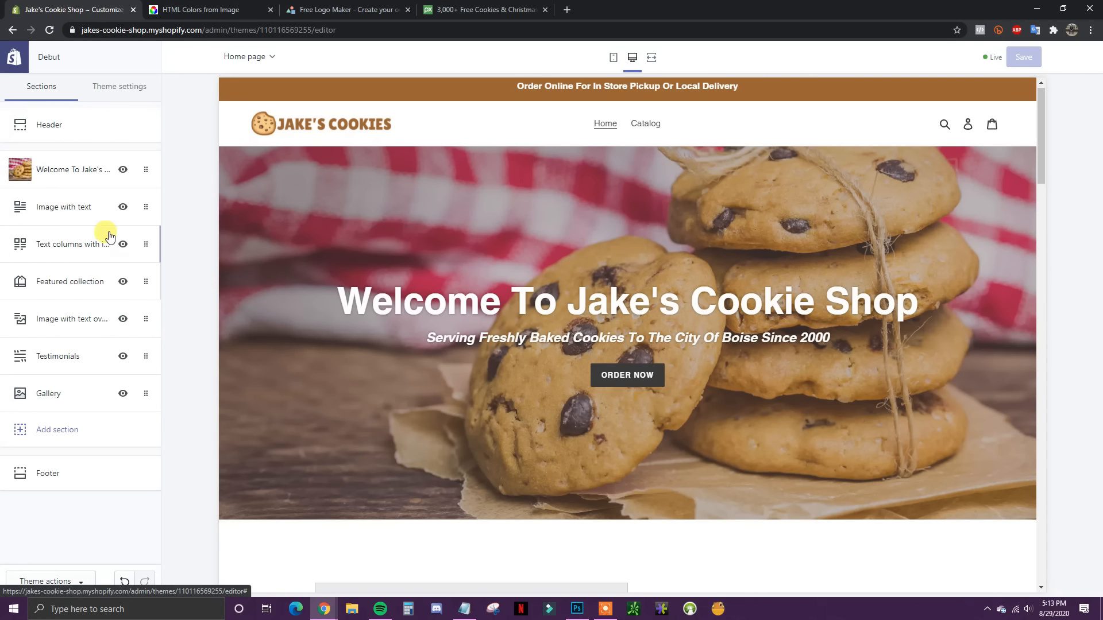
click(122, 92)
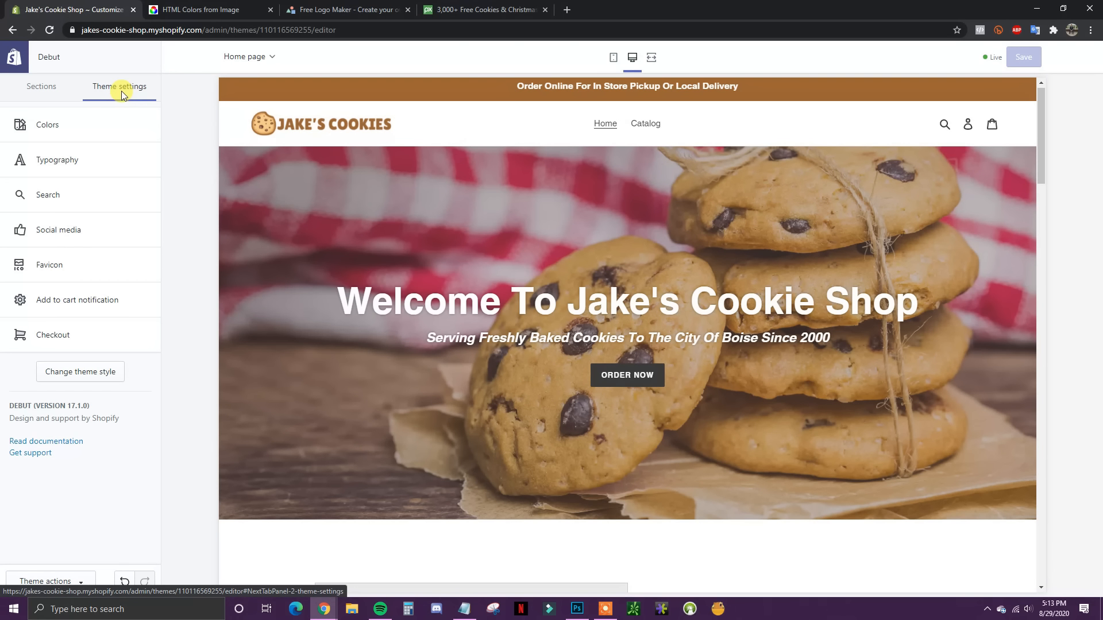
click(80, 126)
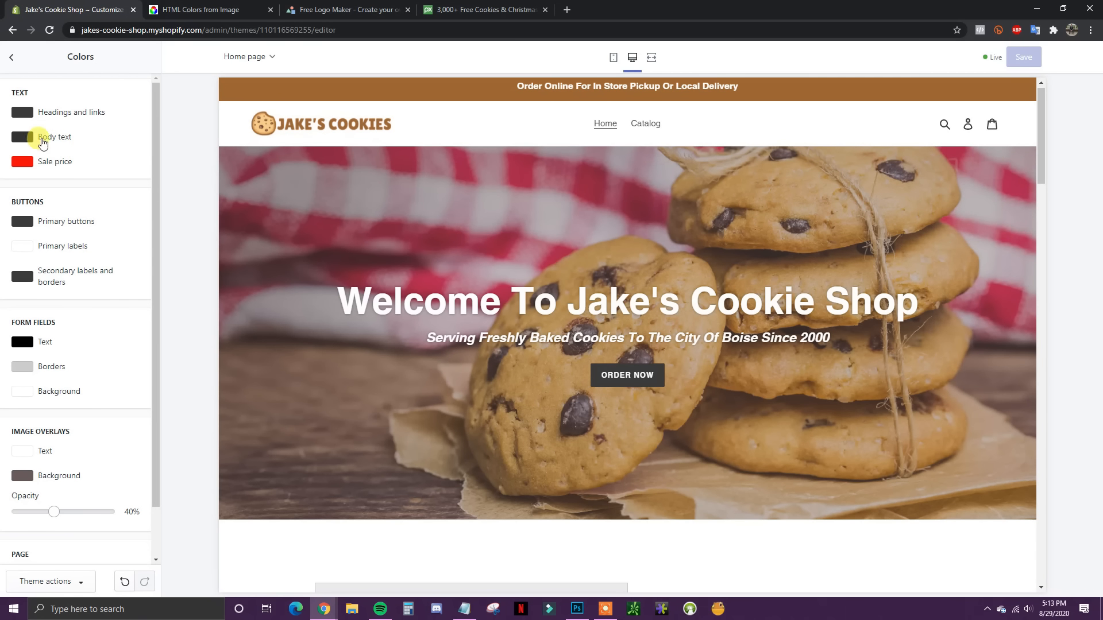
Step: Set both the headings-and-links and body text colours to black (#000000)
click(22, 112)
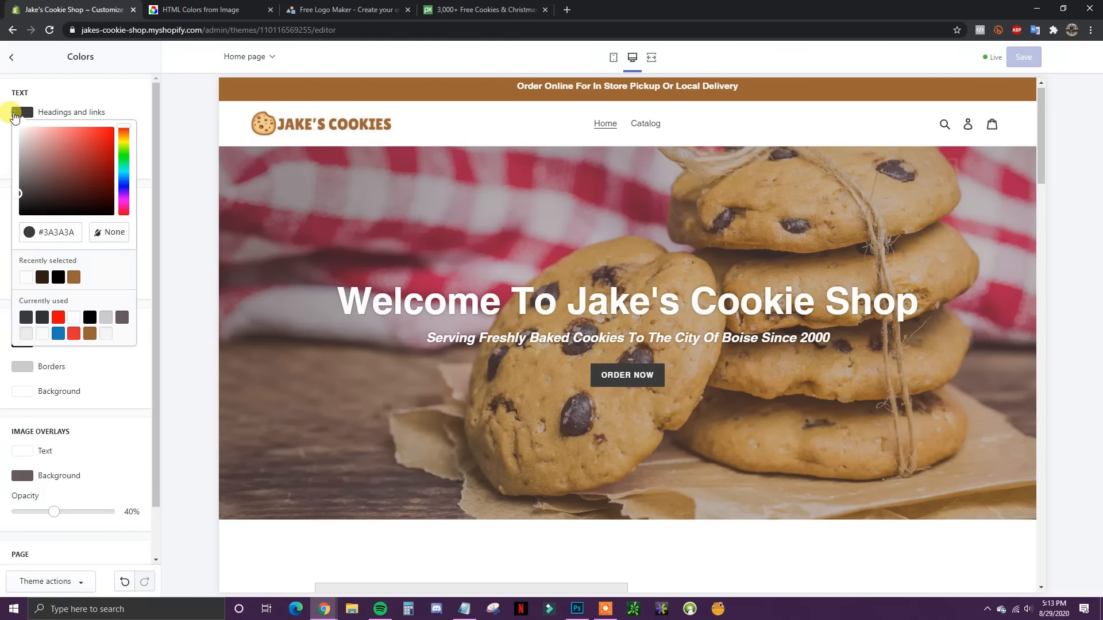
drag(78, 194, 162, 264)
click(167, 270)
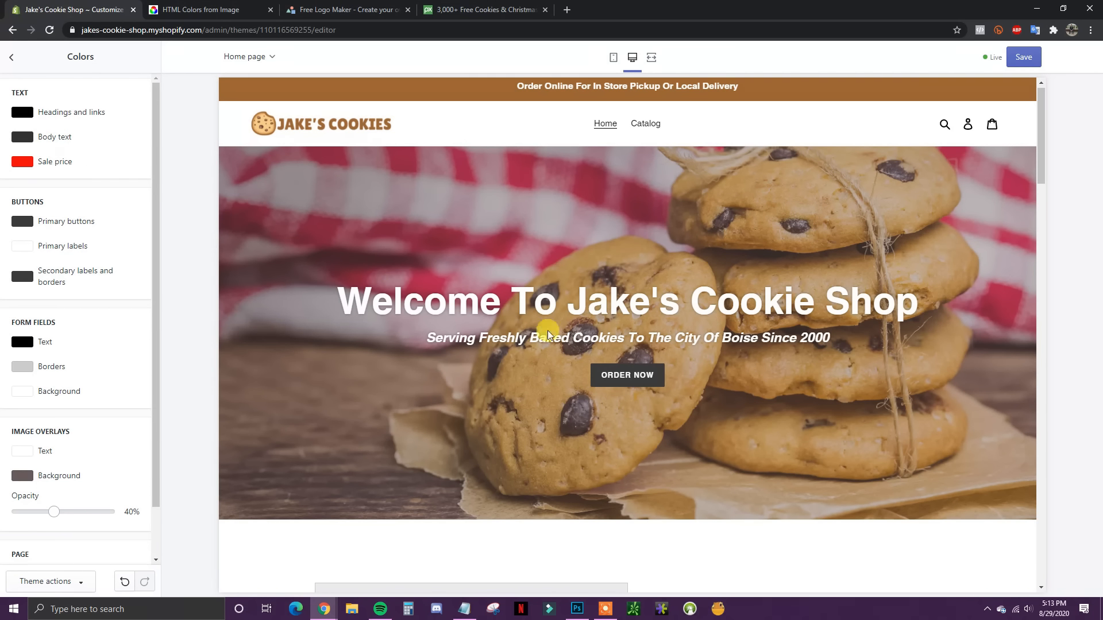
scroll(673, 370, down, 5)
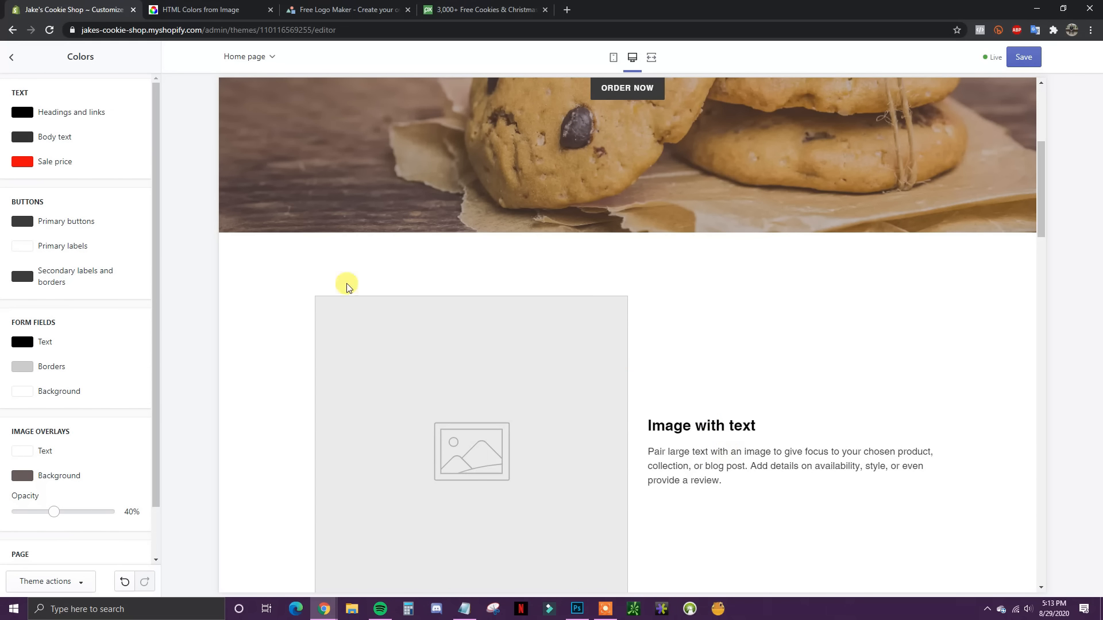
click(19, 141)
drag(97, 224, 122, 250)
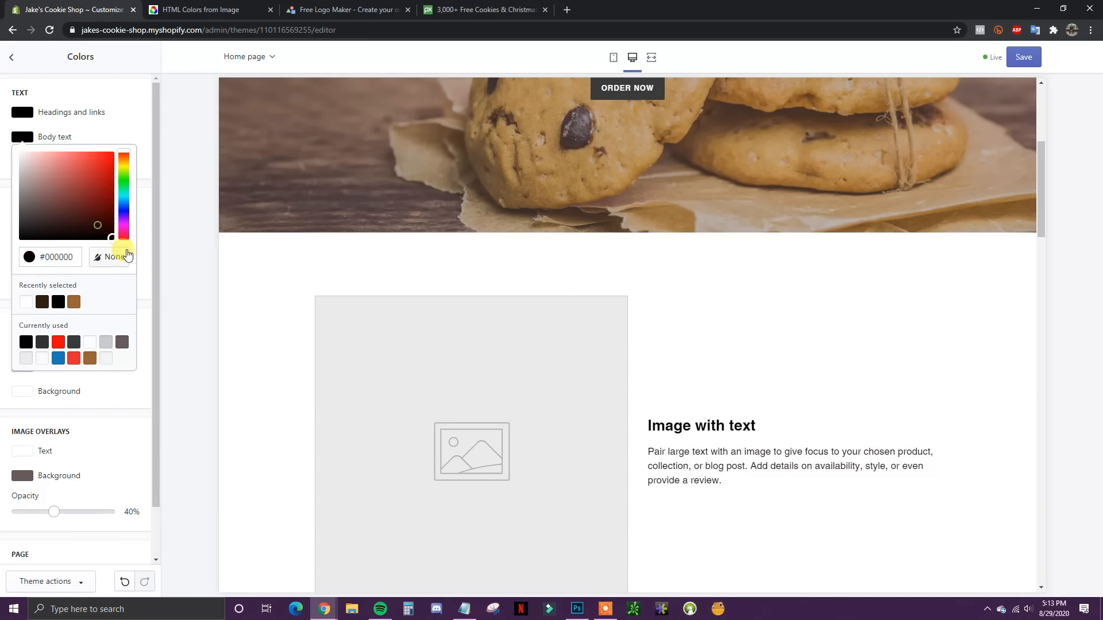
click(147, 290)
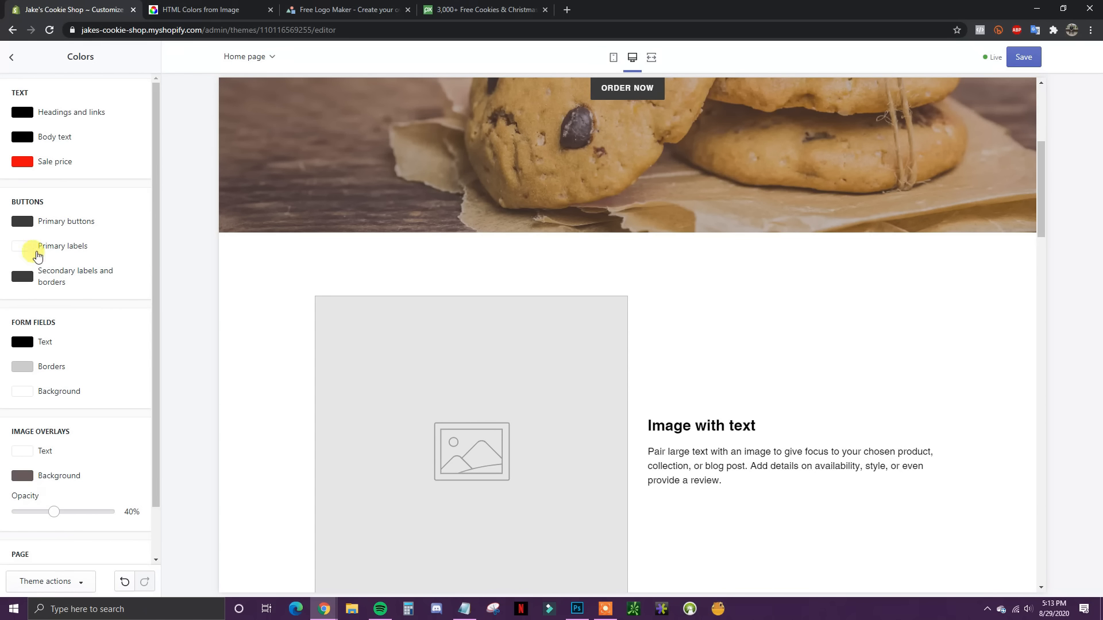
scroll(517, 352, up, 3)
scroll(734, 439, down, 2)
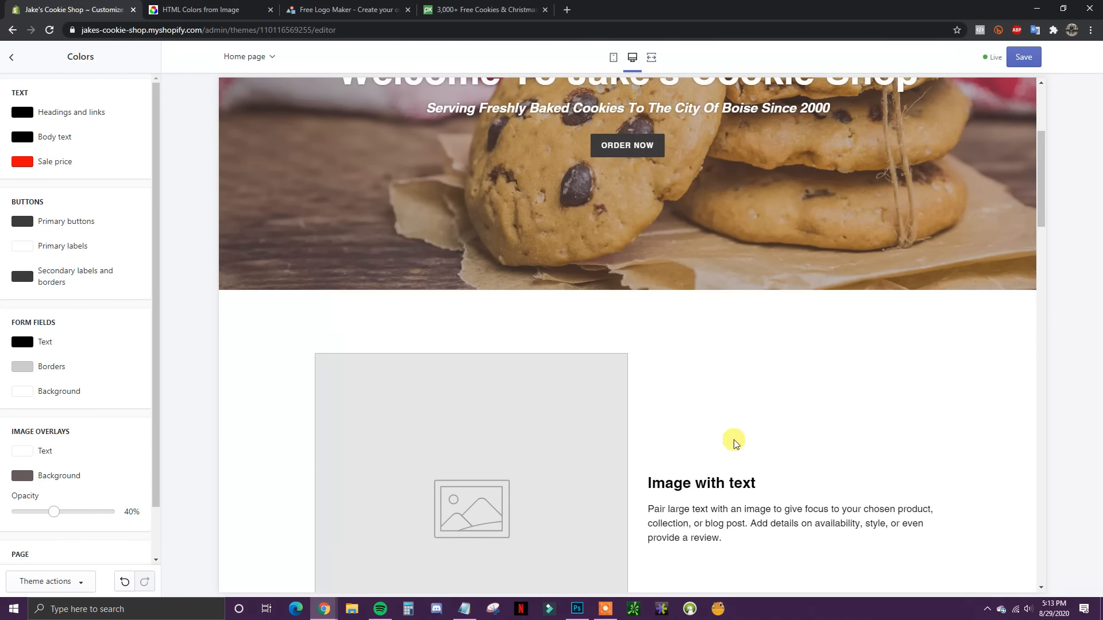
scroll(459, 396, up, 3)
scroll(443, 405, up, 1)
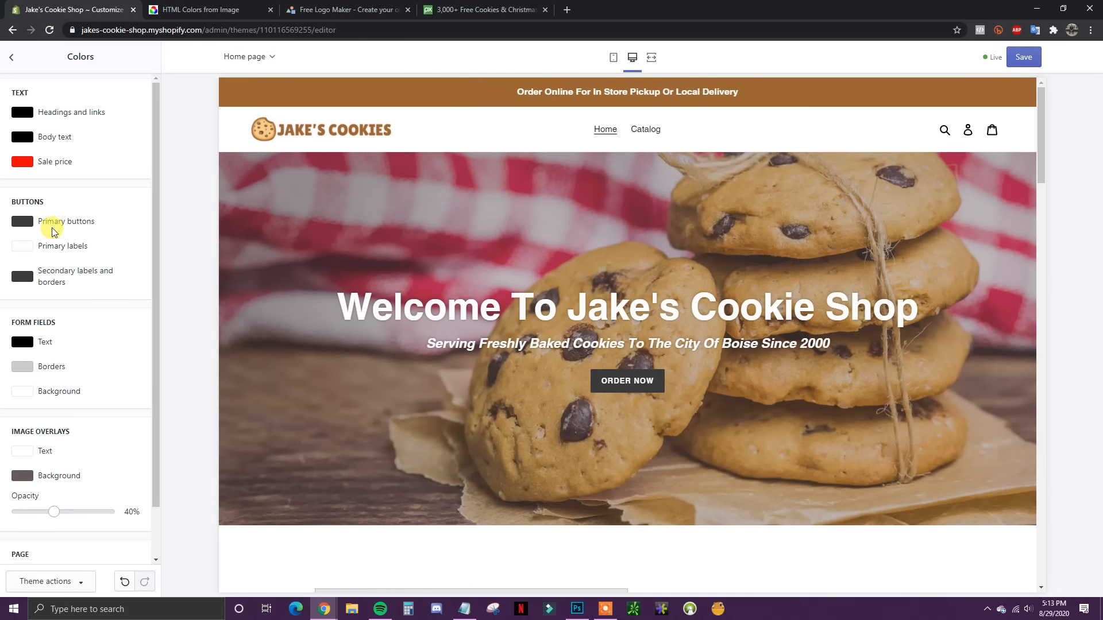
Step: Make primary buttons brown (#9A6430) while keeping primary button labels white (#FFFFFF)
click(22, 222)
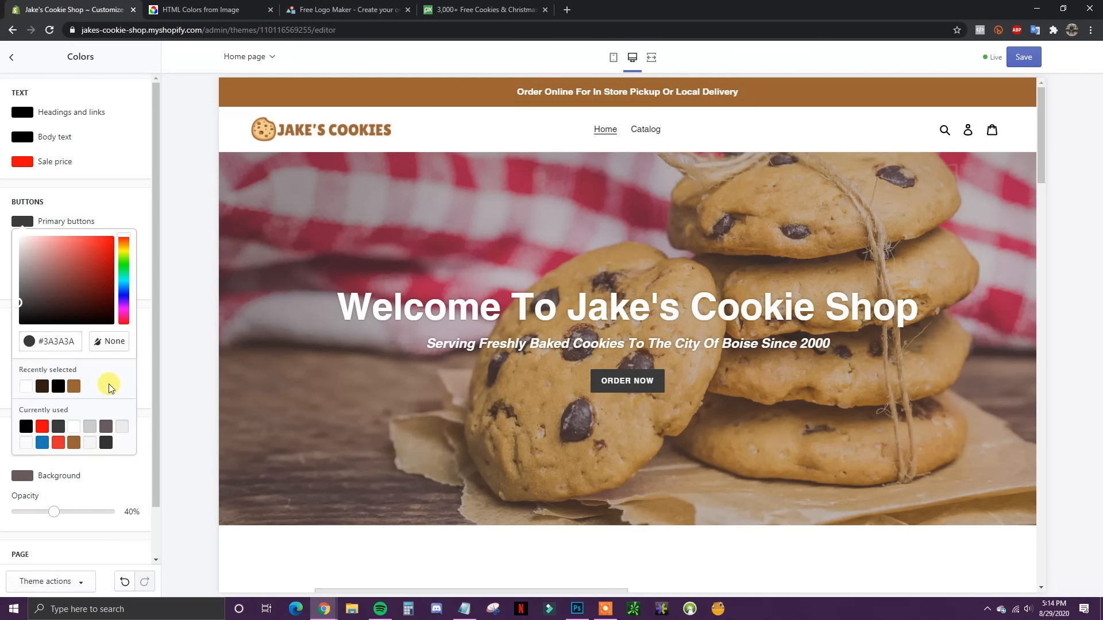
click(81, 393)
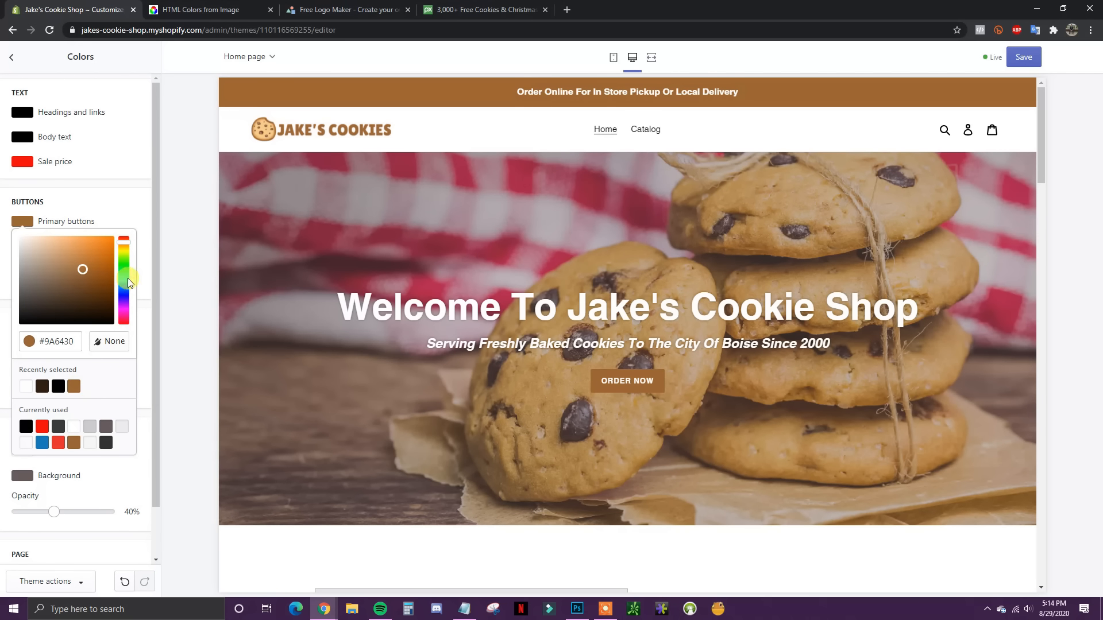
click(145, 223)
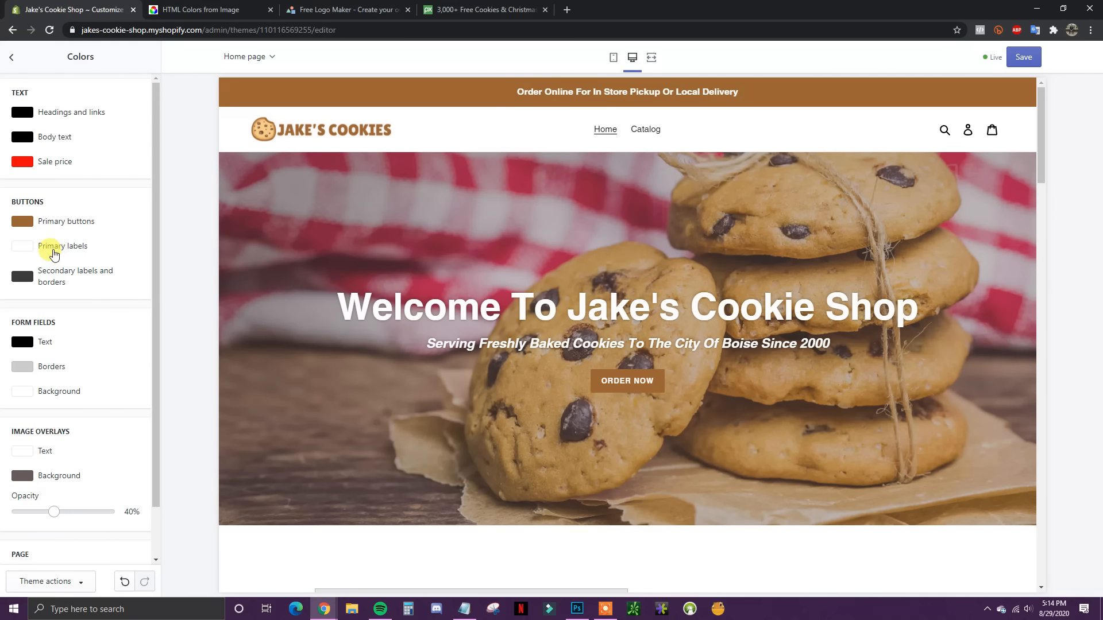
click(22, 251)
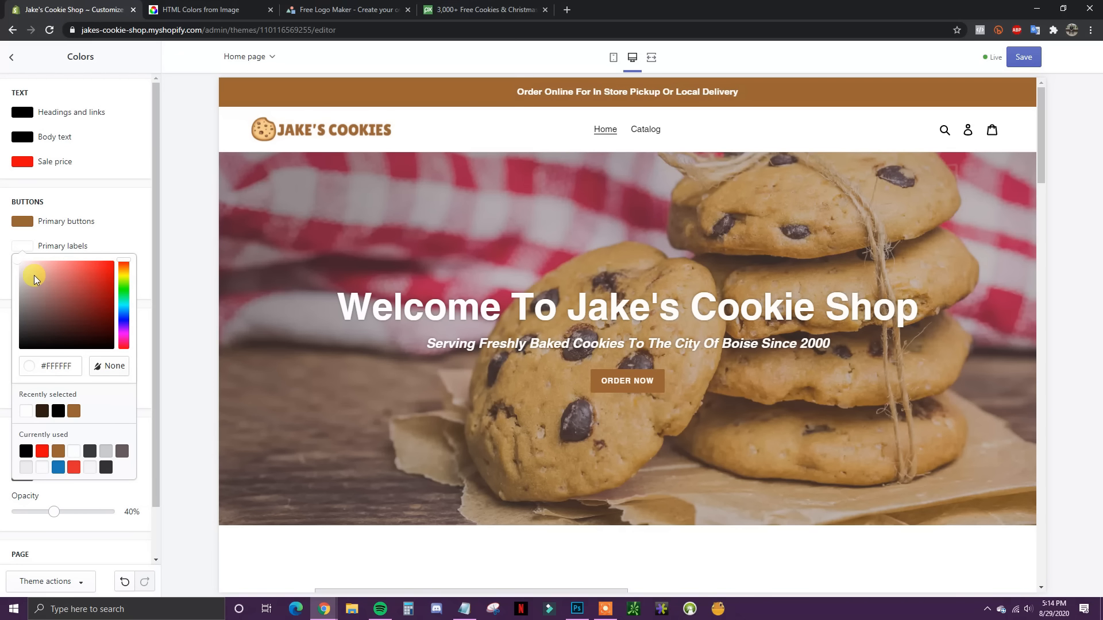
mouse_move(34, 274)
mouse_down()
mouse_move(104, 279)
mouse_move(100, 299)
mouse_move(69, 307)
mouse_up()
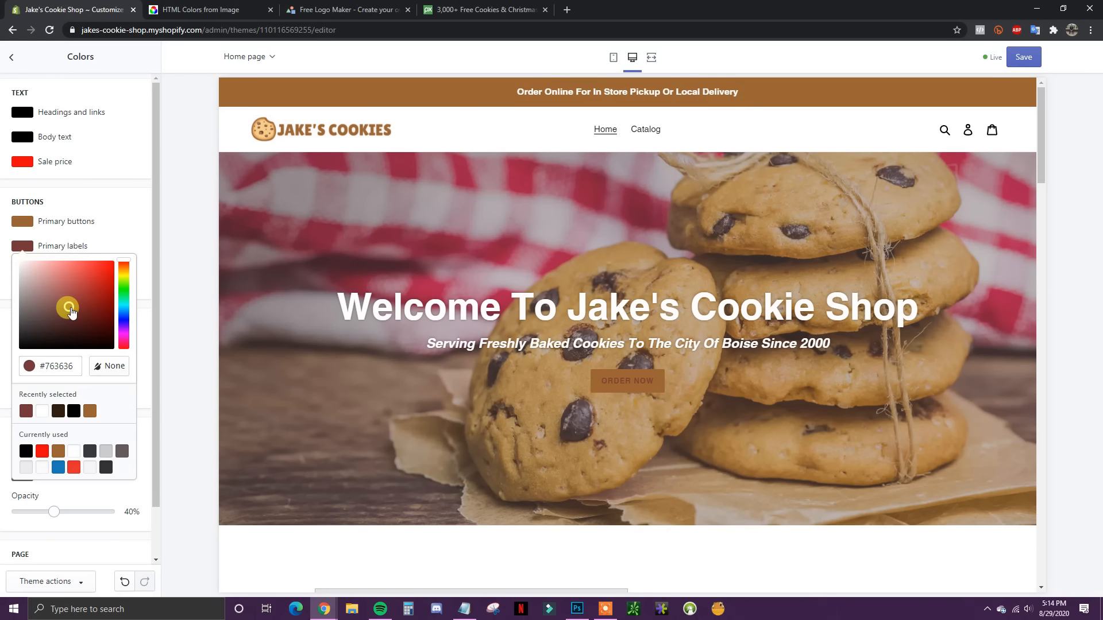
drag(70, 311, 14, 262)
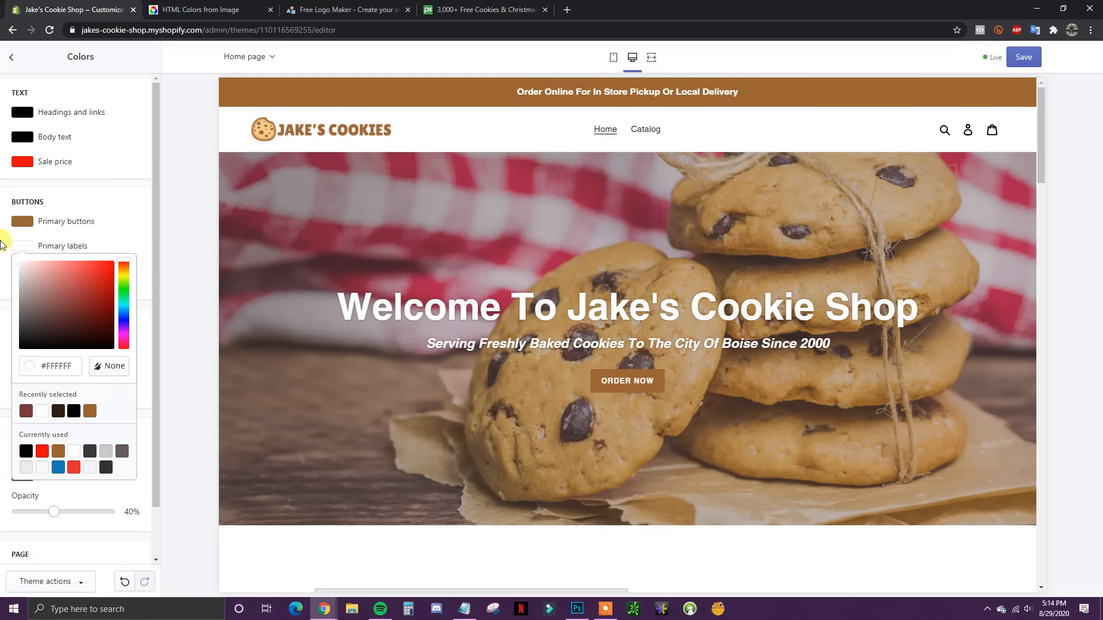
click(1, 244)
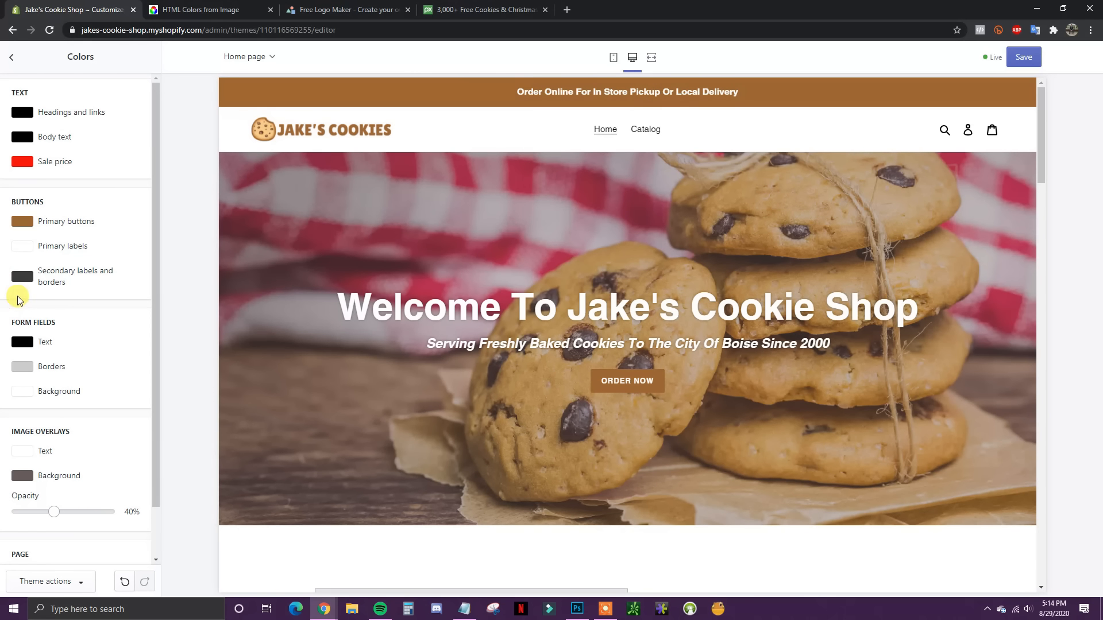
Step: Set secondary labels and borders to black (#000000), leaving form field colours unchanged
scroll(129, 327, down, 1)
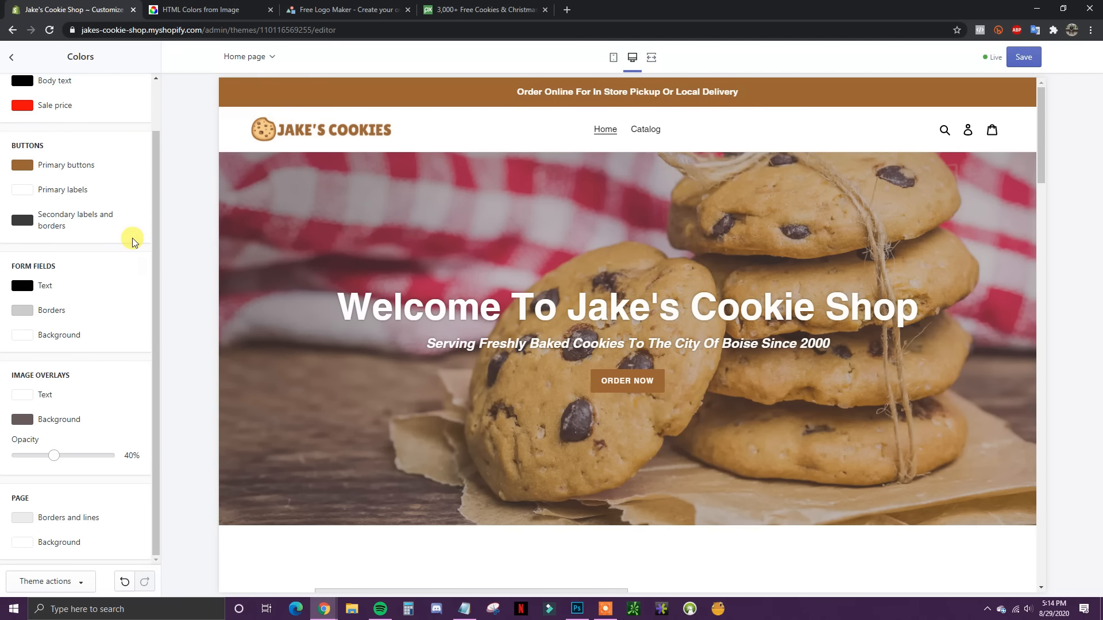
click(20, 222)
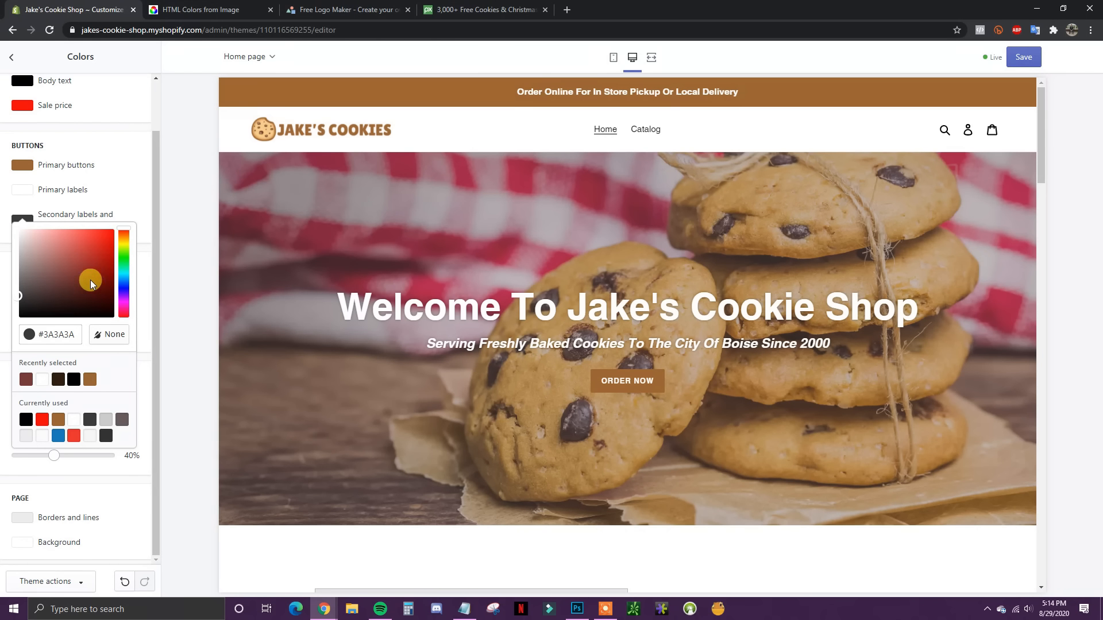
drag(69, 287, 119, 330)
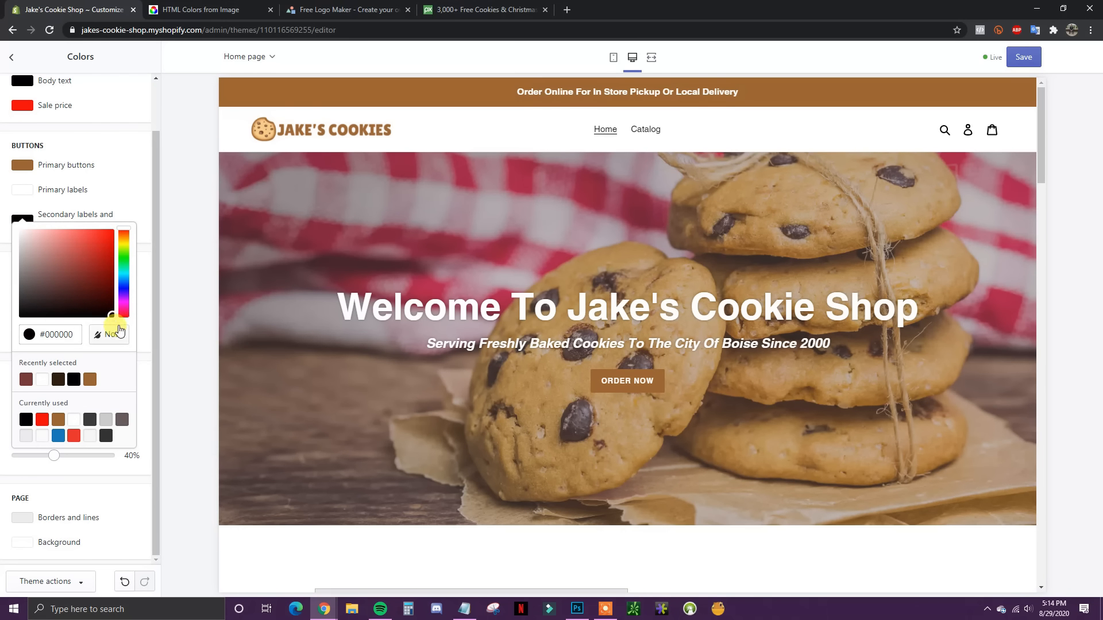
click(145, 242)
scroll(488, 390, down, 8)
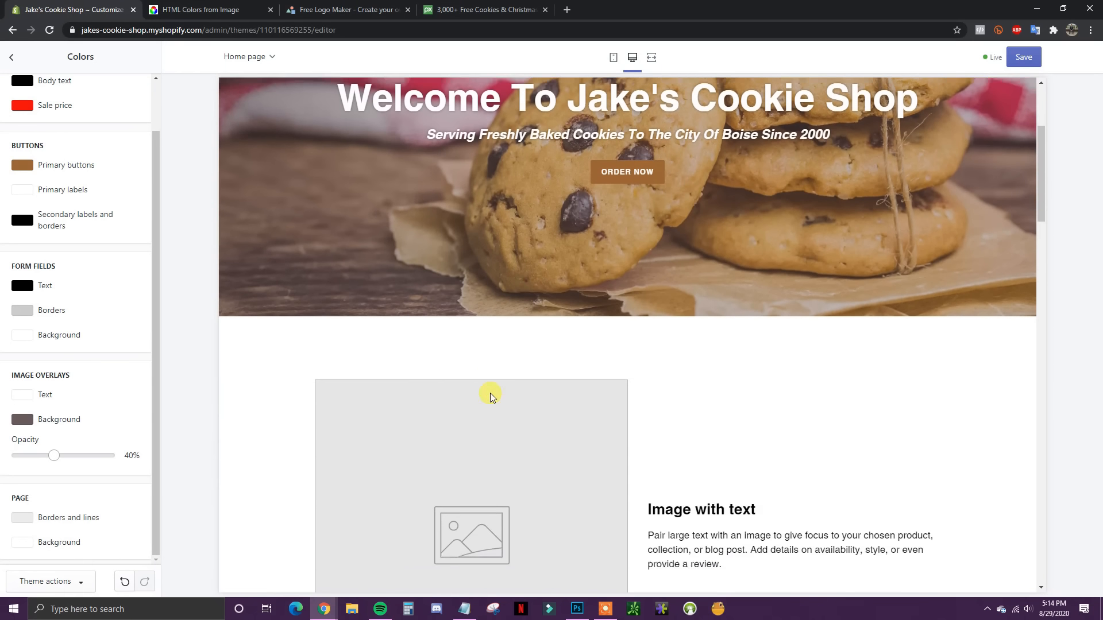
scroll(500, 361, up, 7)
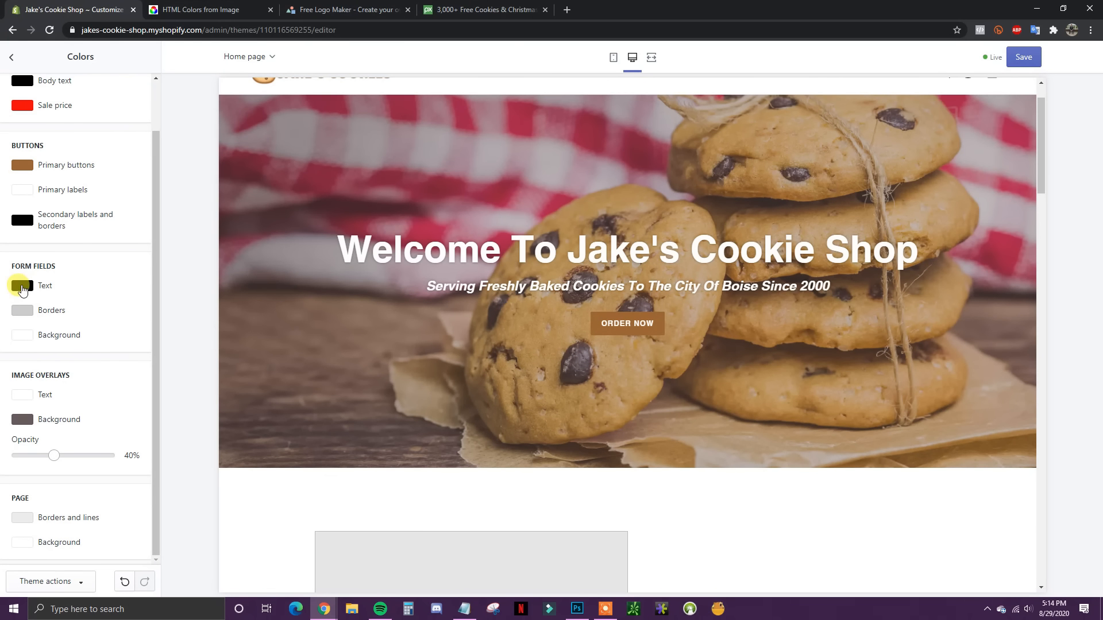
scroll(364, 356, down, 4)
scroll(364, 356, down, 1)
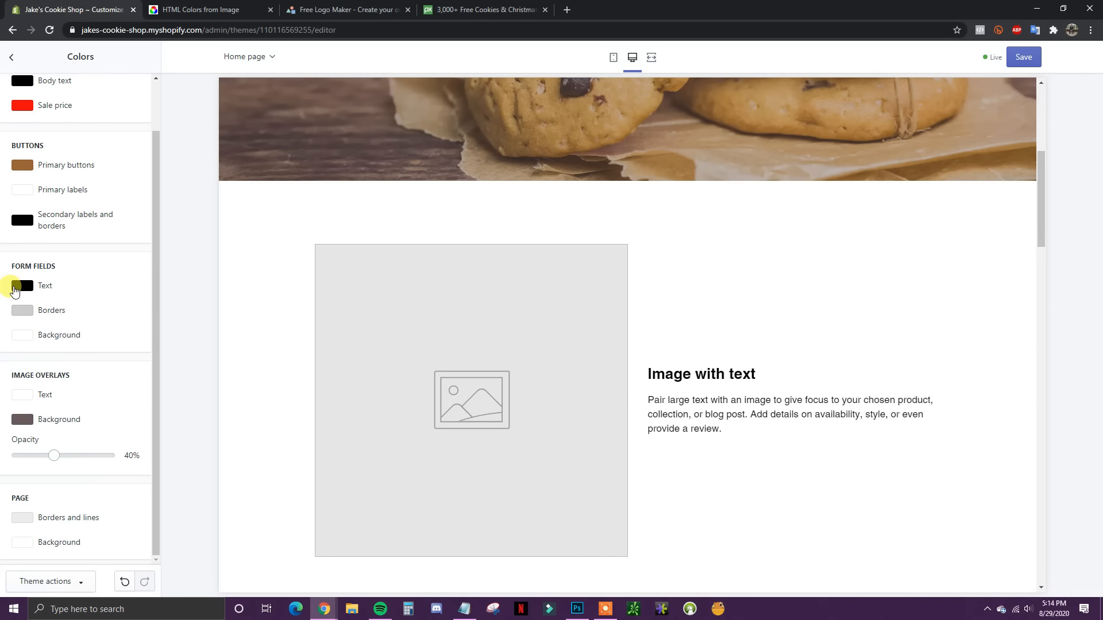
click(17, 286)
click(118, 277)
scroll(517, 379, down, 5)
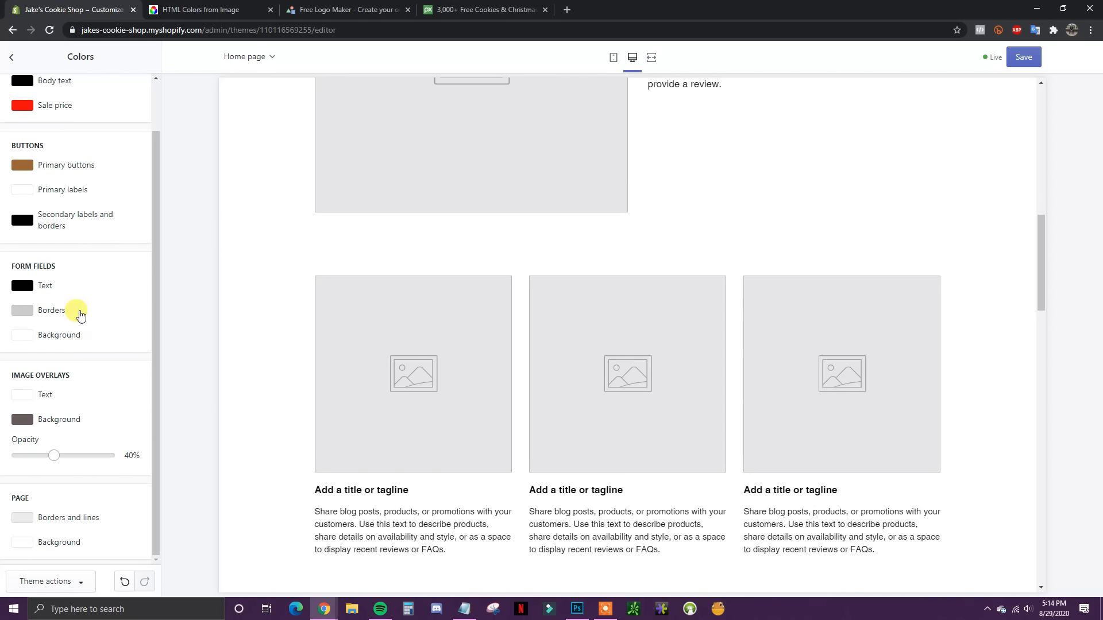
scroll(408, 384, up, 10)
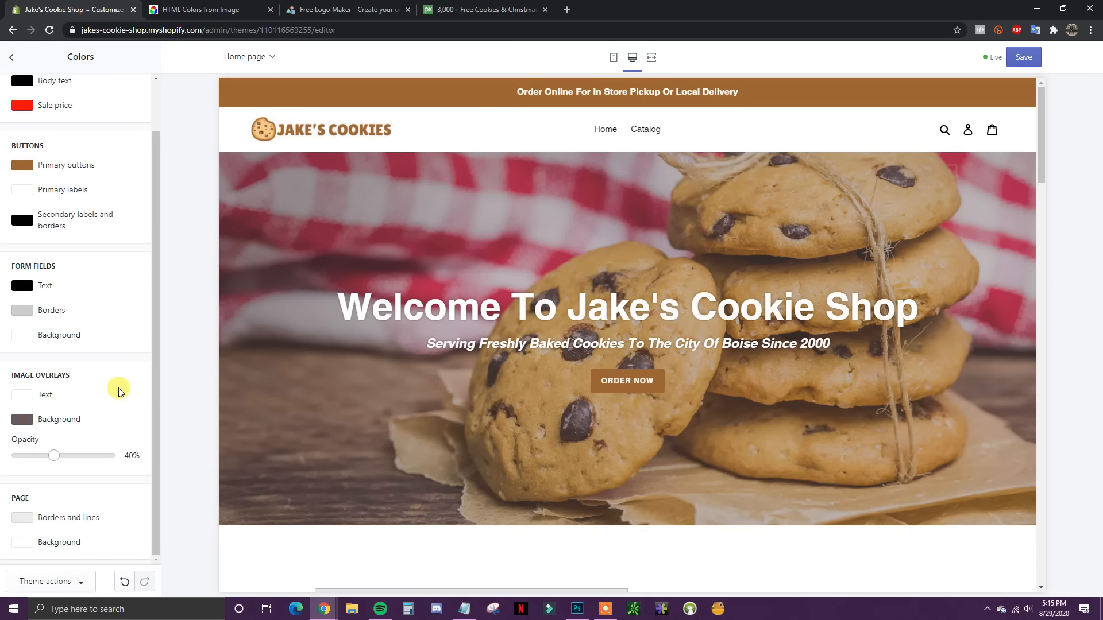
Step: Try a deep red image overlay with raised opacity, then set the overlay colour to black
click(23, 420)
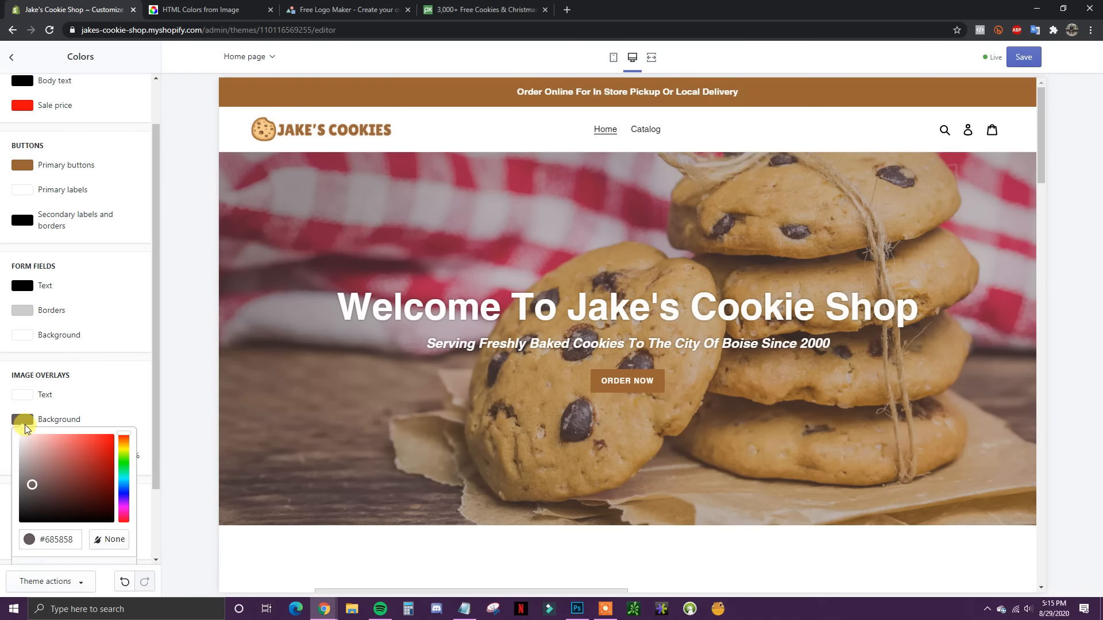
drag(31, 487, 99, 453)
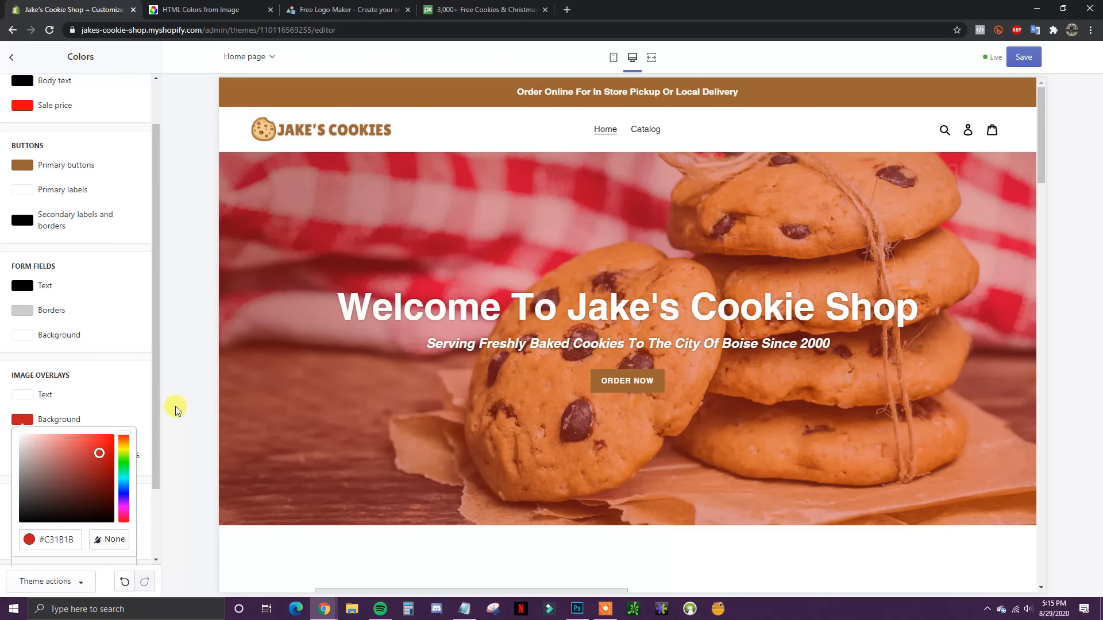
drag(99, 458, 95, 485)
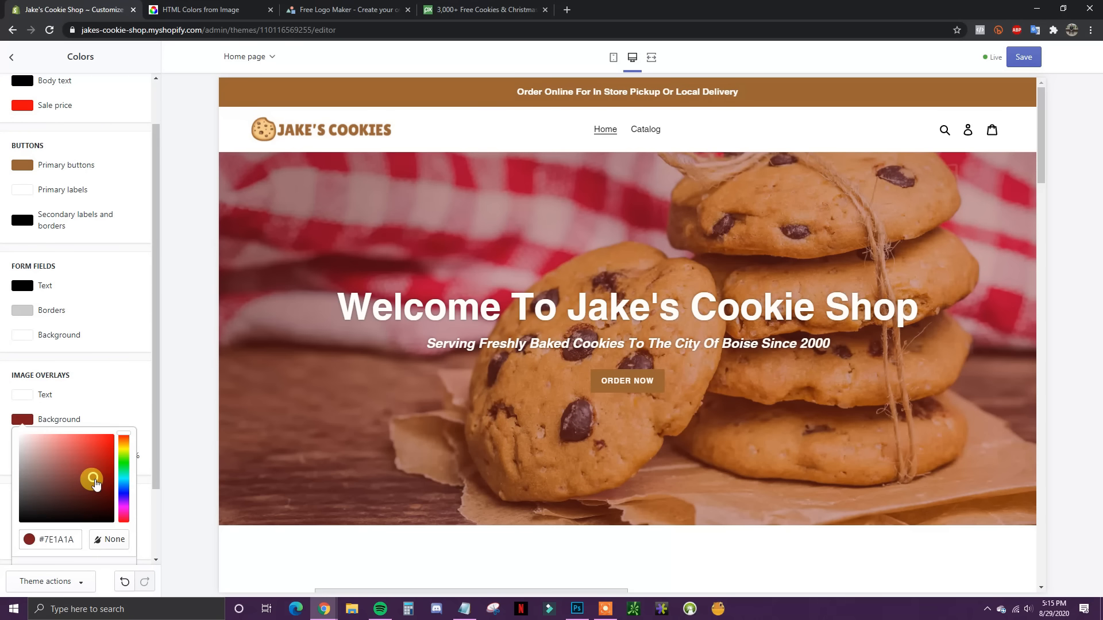
click(126, 411)
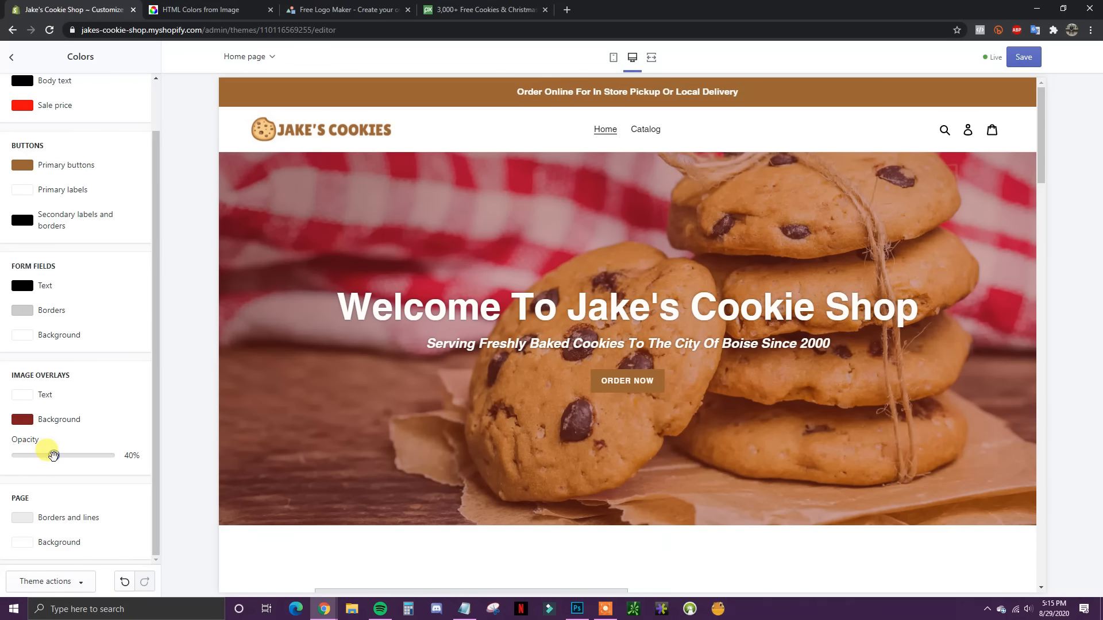
drag(63, 456, 105, 458)
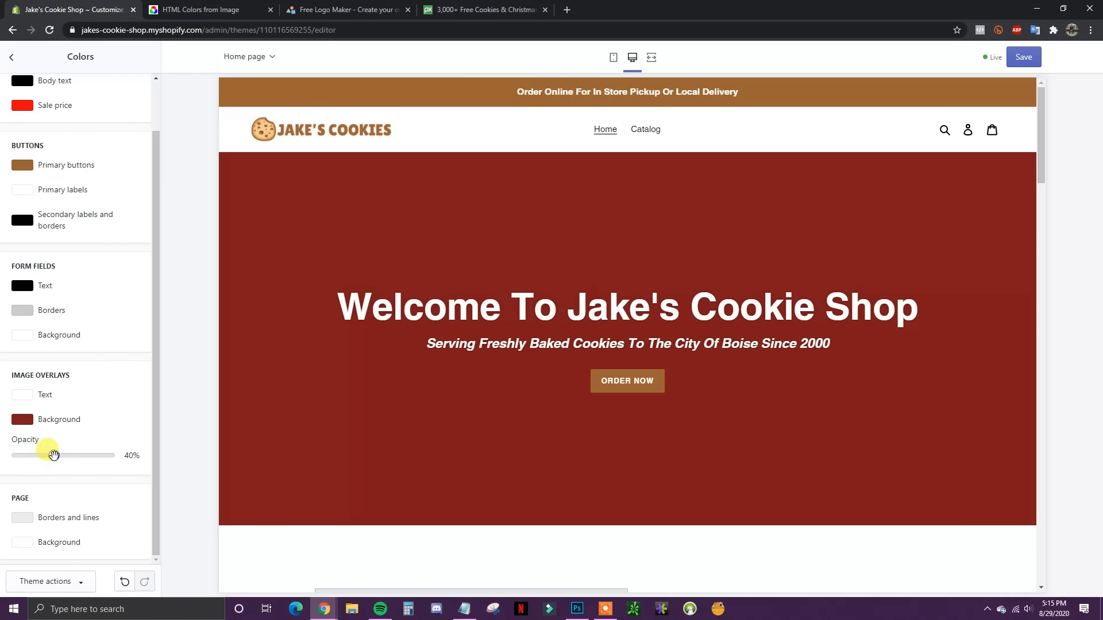
click(22, 421)
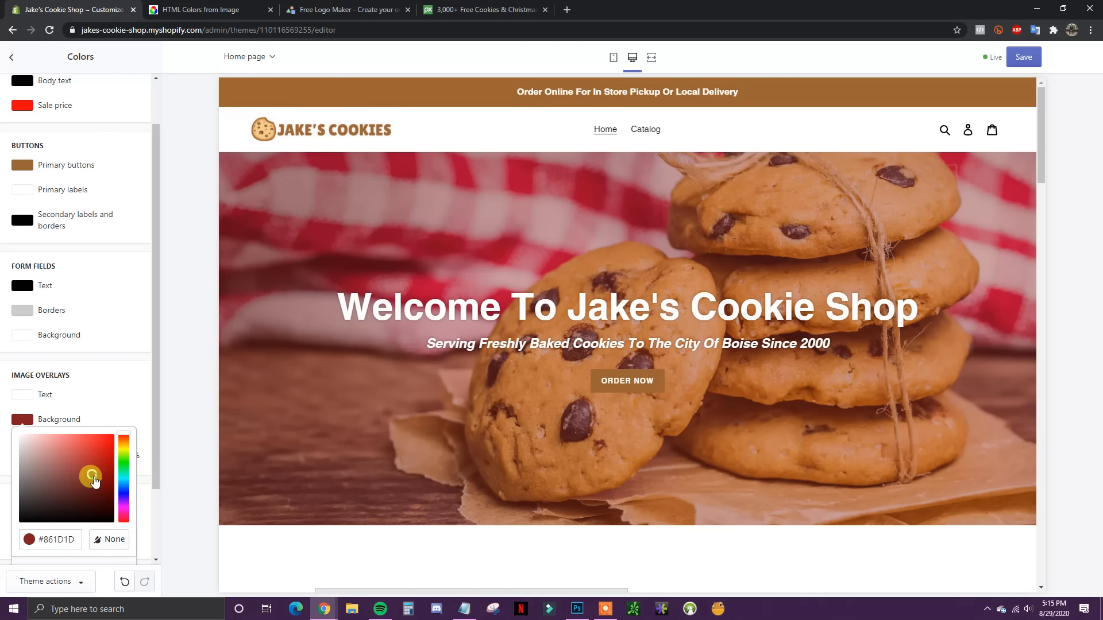
drag(95, 482, 155, 550)
click(155, 550)
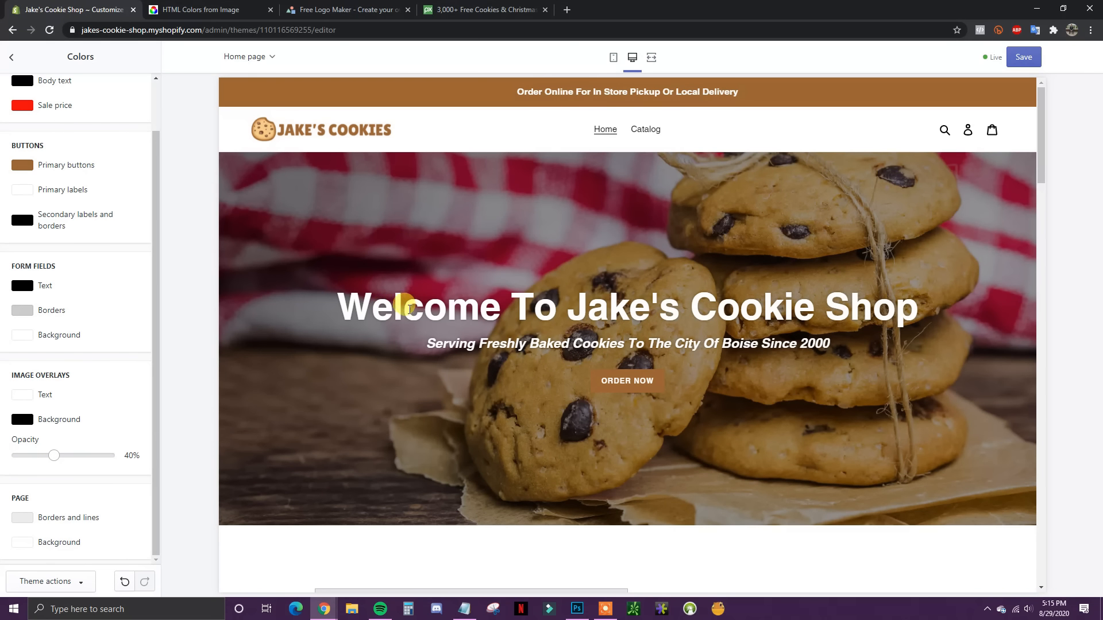
scroll(526, 423, down, 4)
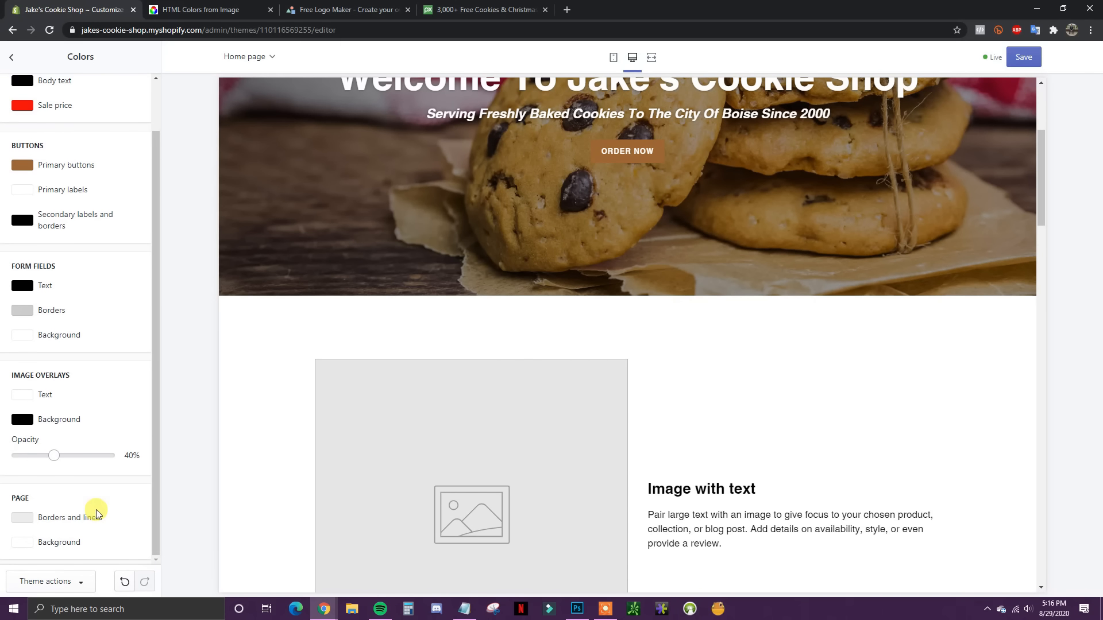
scroll(91, 511, up, 2)
scroll(443, 470, up, 4)
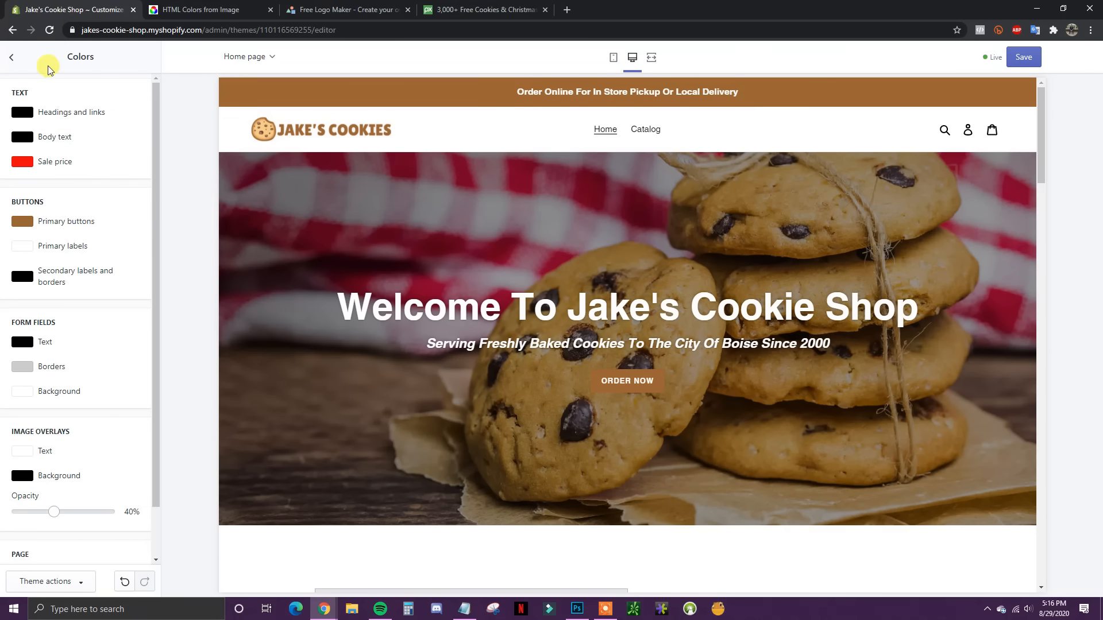
click(13, 58)
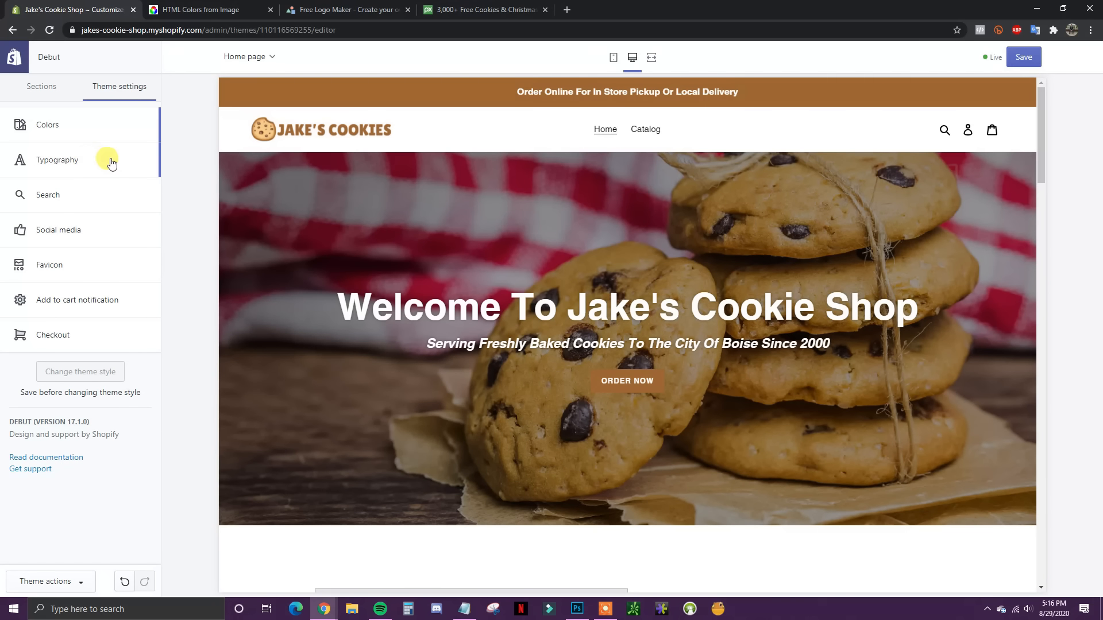
click(84, 163)
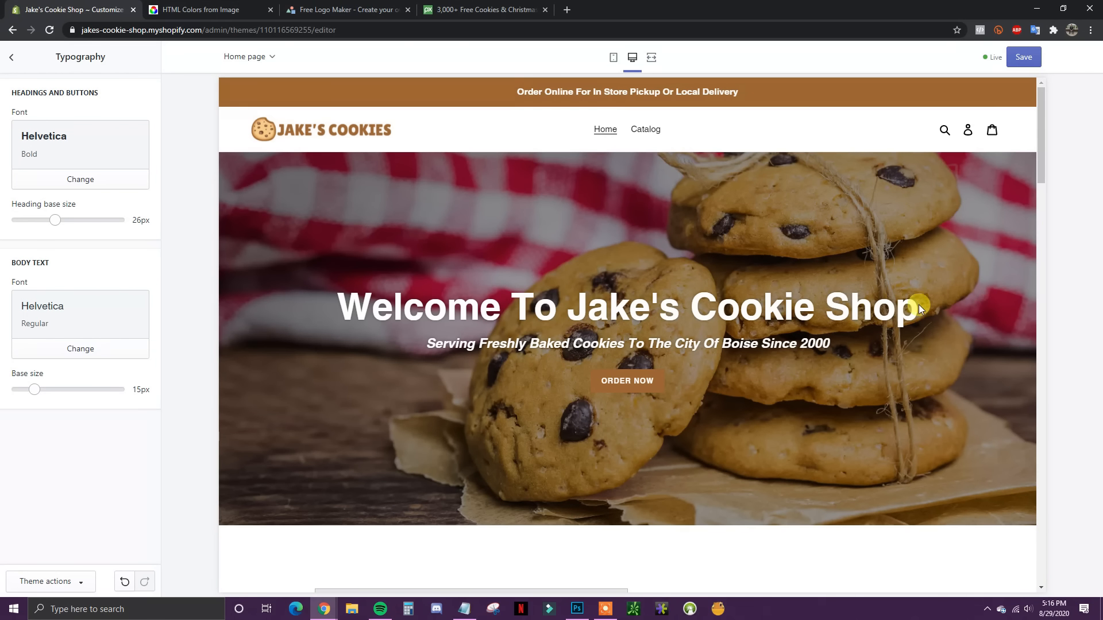
scroll(770, 369, down, 7)
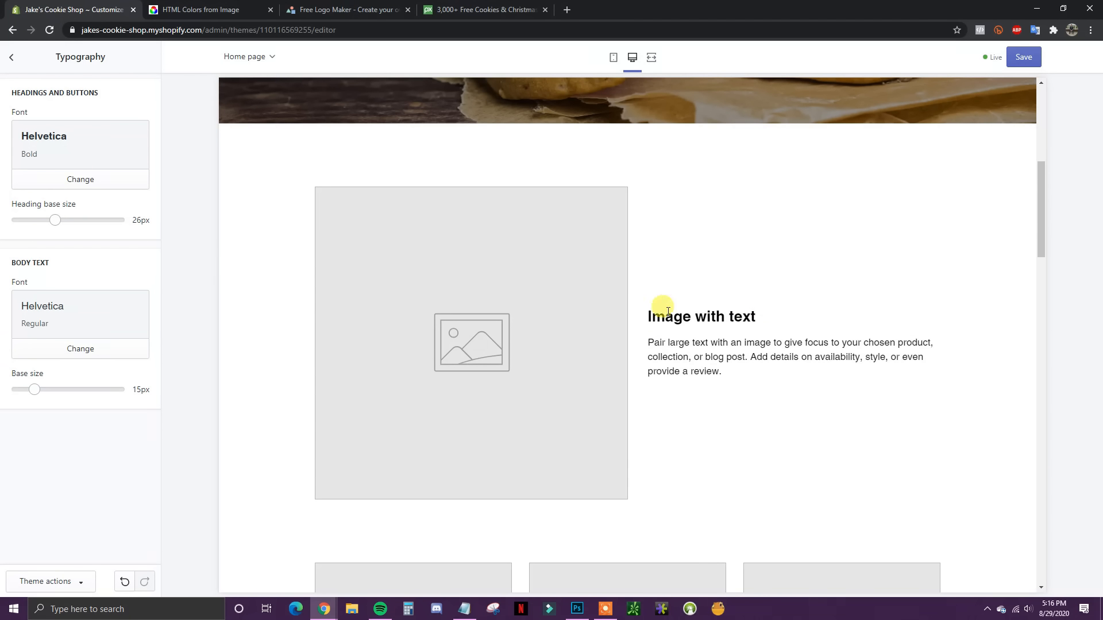
scroll(852, 391, down, 7)
scroll(673, 429, down, 2)
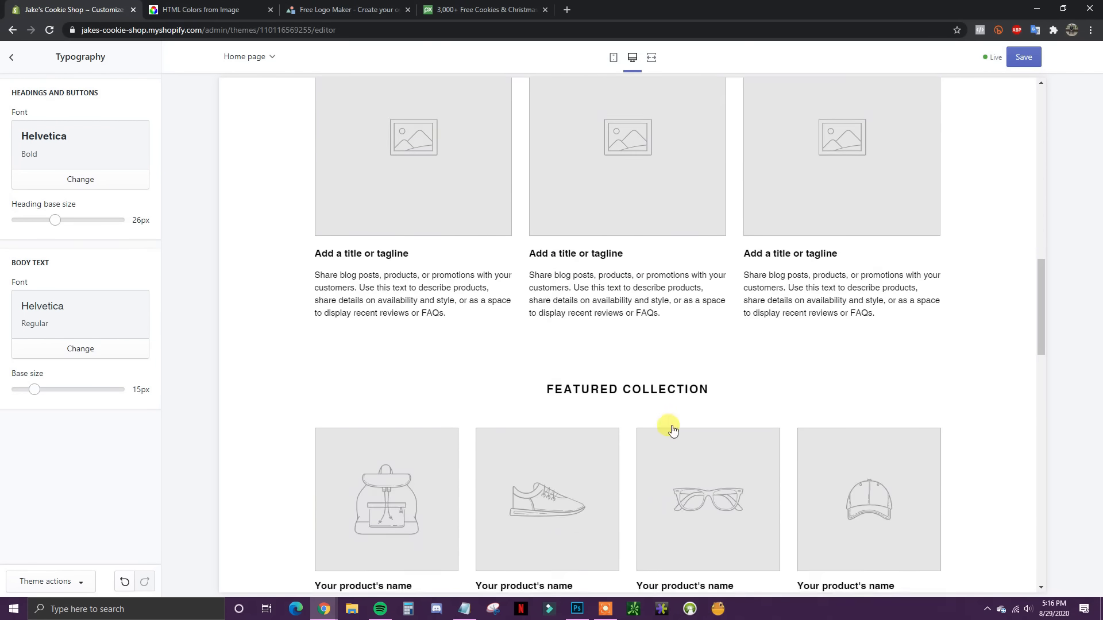
scroll(674, 430, down, 4)
scroll(613, 424, up, 12)
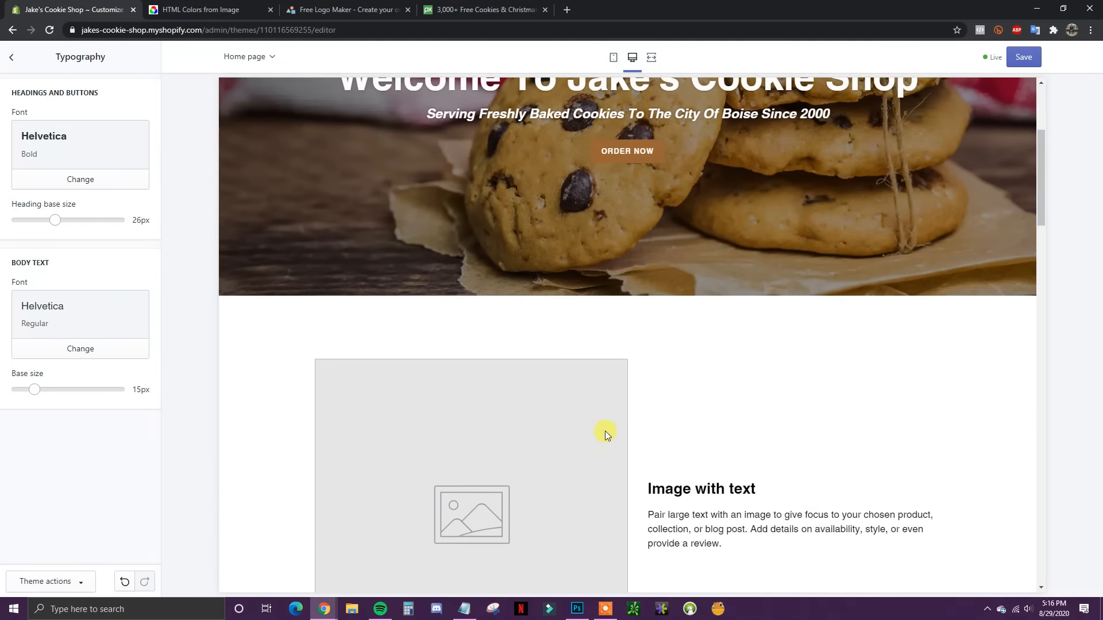
scroll(605, 434, up, 4)
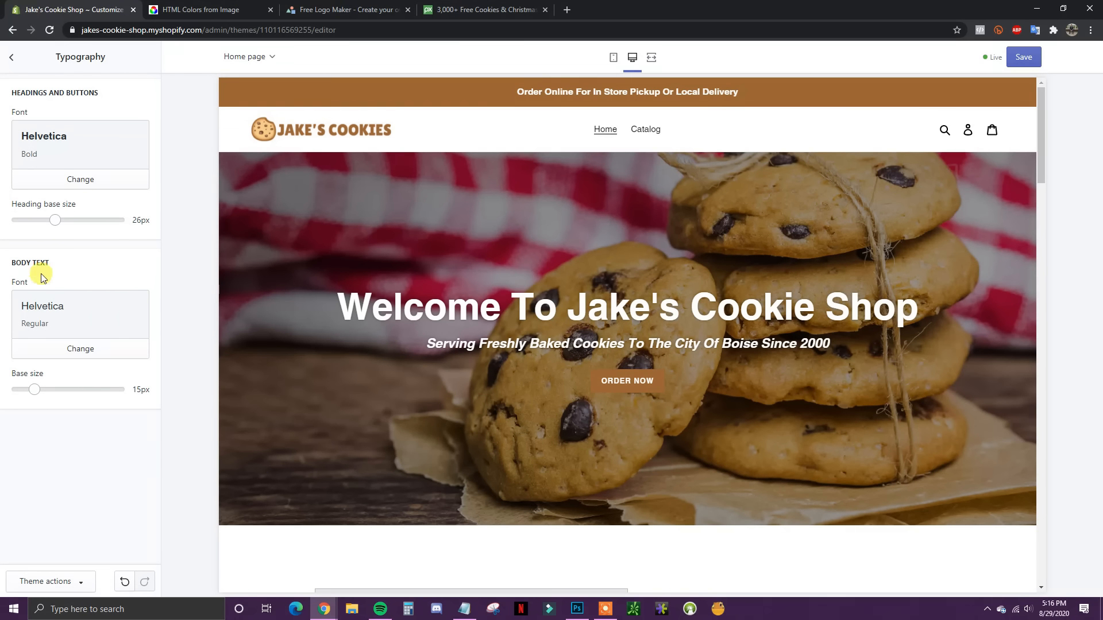
scroll(571, 408, down, 6)
drag(757, 426, 659, 401)
scroll(780, 441, down, 6)
scroll(779, 439, up, 12)
Step: Load more fonts and preview Alfie Regular for headings and buttons
click(80, 185)
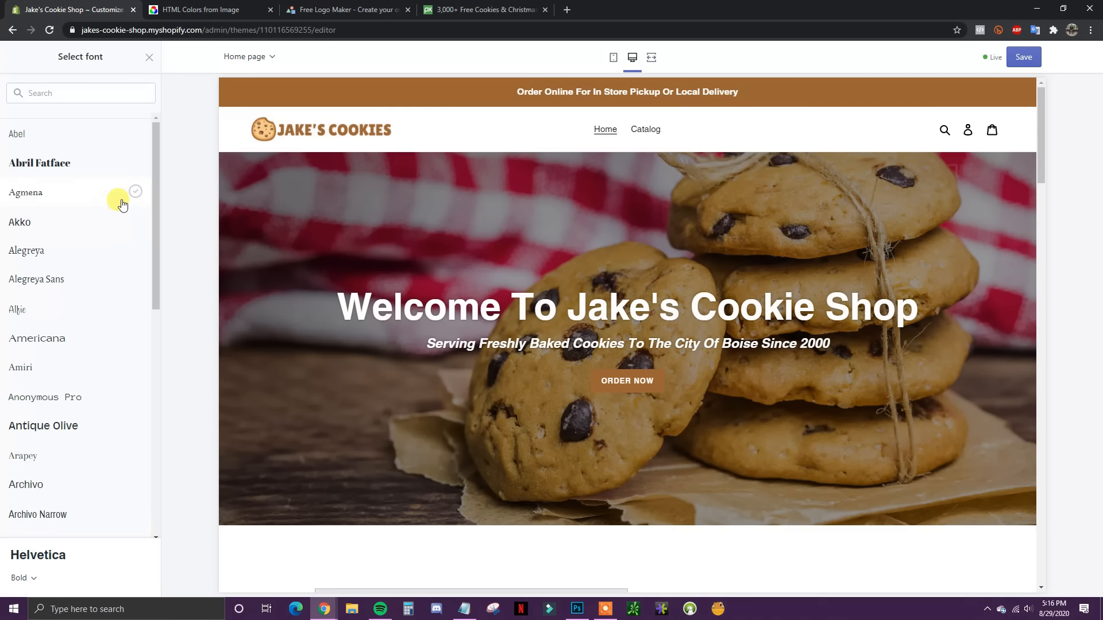
drag(158, 257, 163, 499)
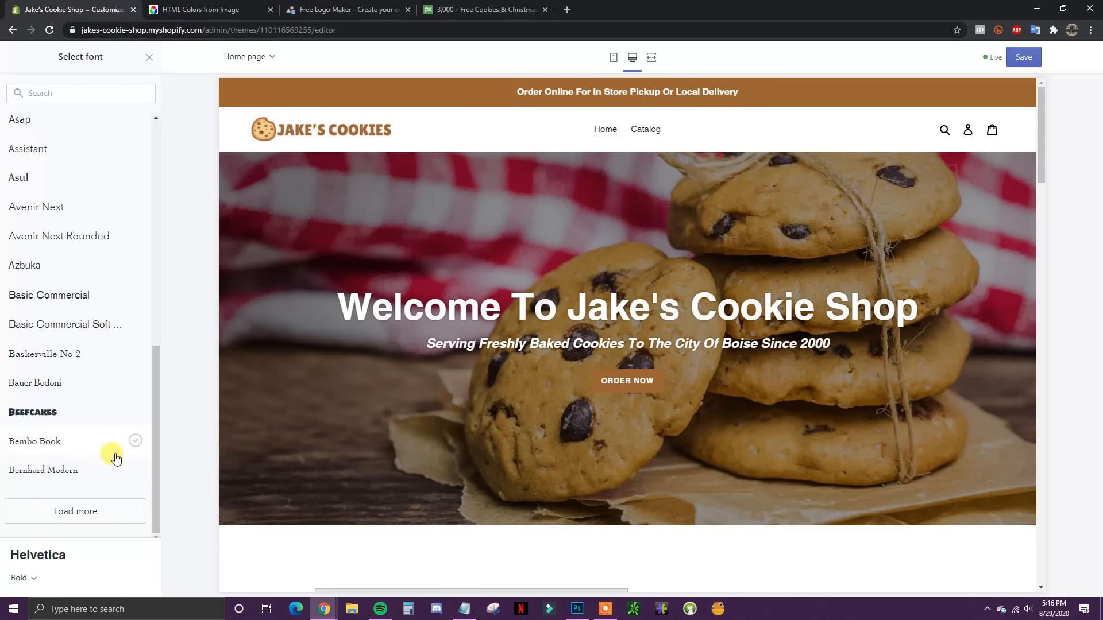
click(79, 511)
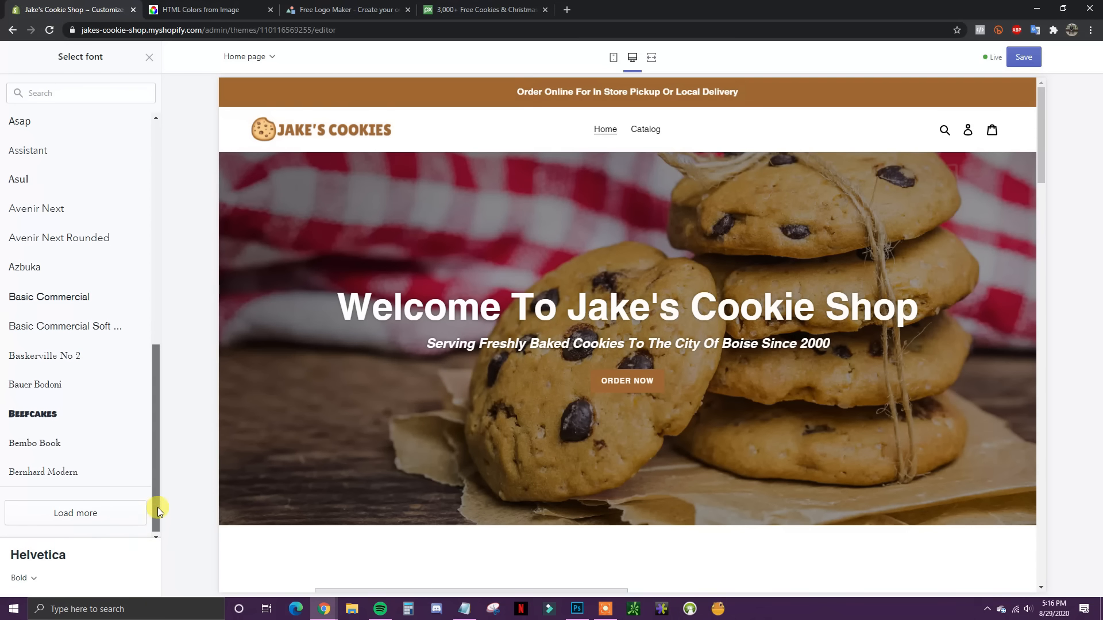
drag(165, 486, 163, 275)
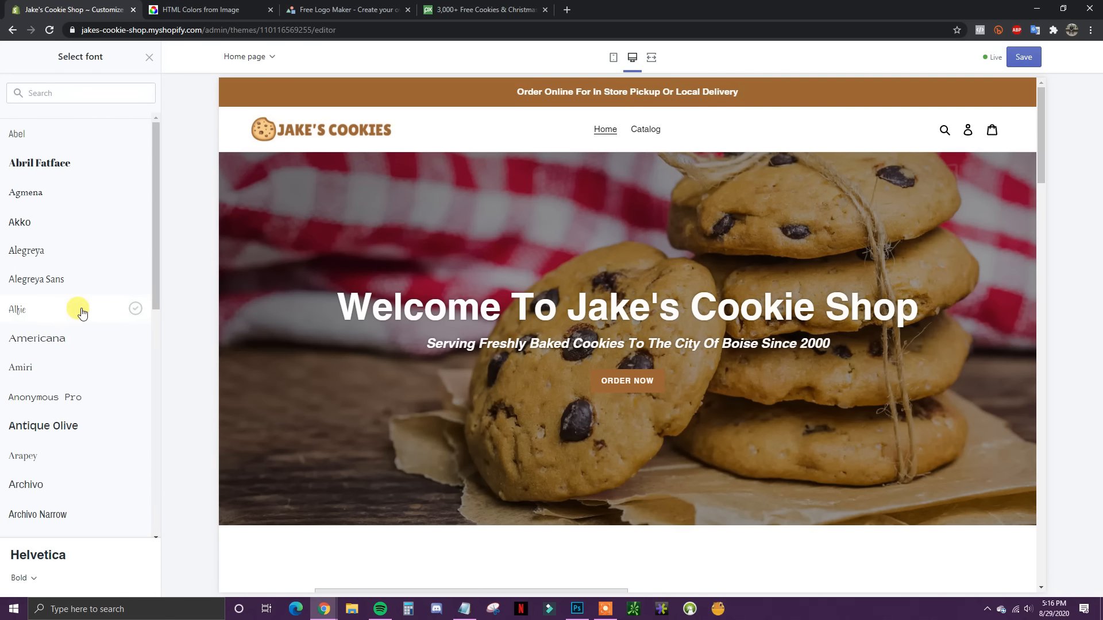
click(60, 312)
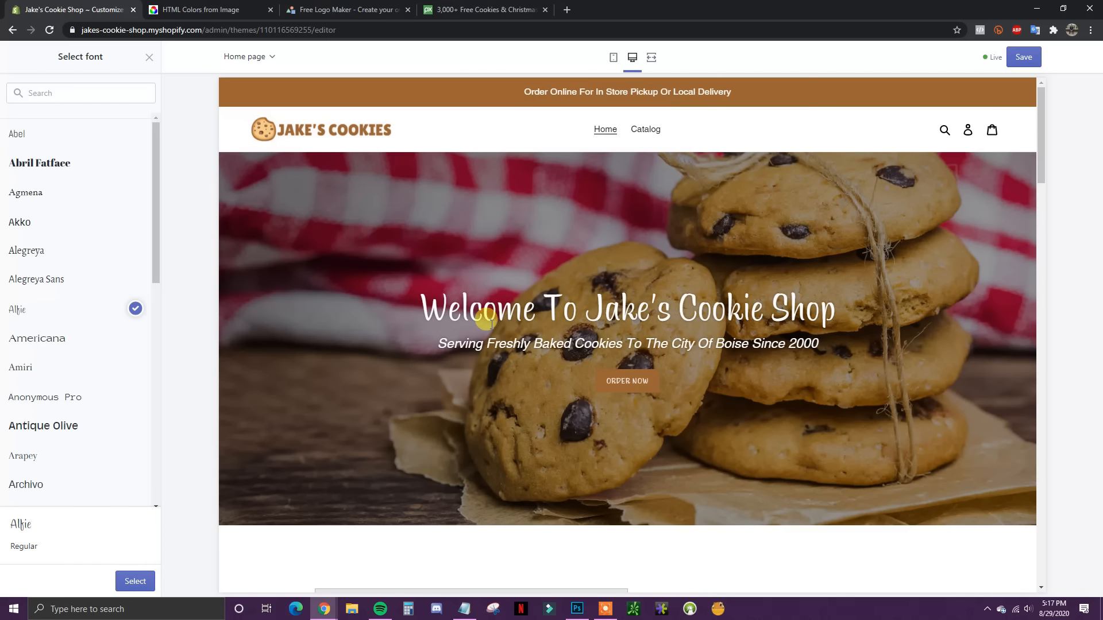
Step: Check the Alfie heading in the homepage preview and confirm Alfie as the font
scroll(868, 346, down, 2)
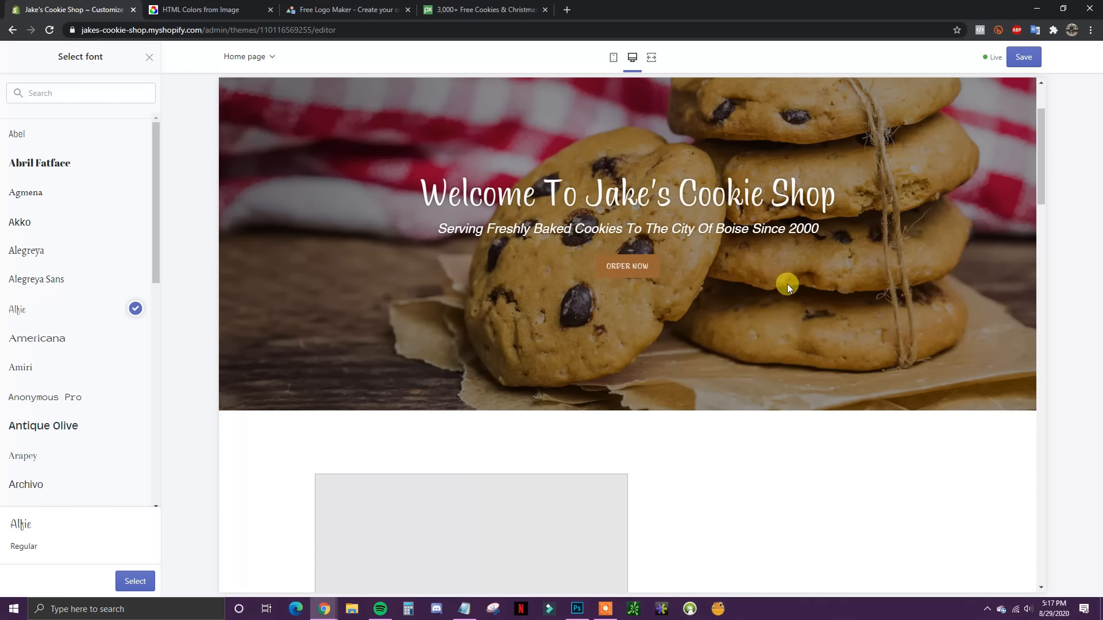
scroll(782, 287, down, 3)
scroll(778, 291, up, 3)
scroll(825, 264, down, 2)
scroll(825, 264, down, 3)
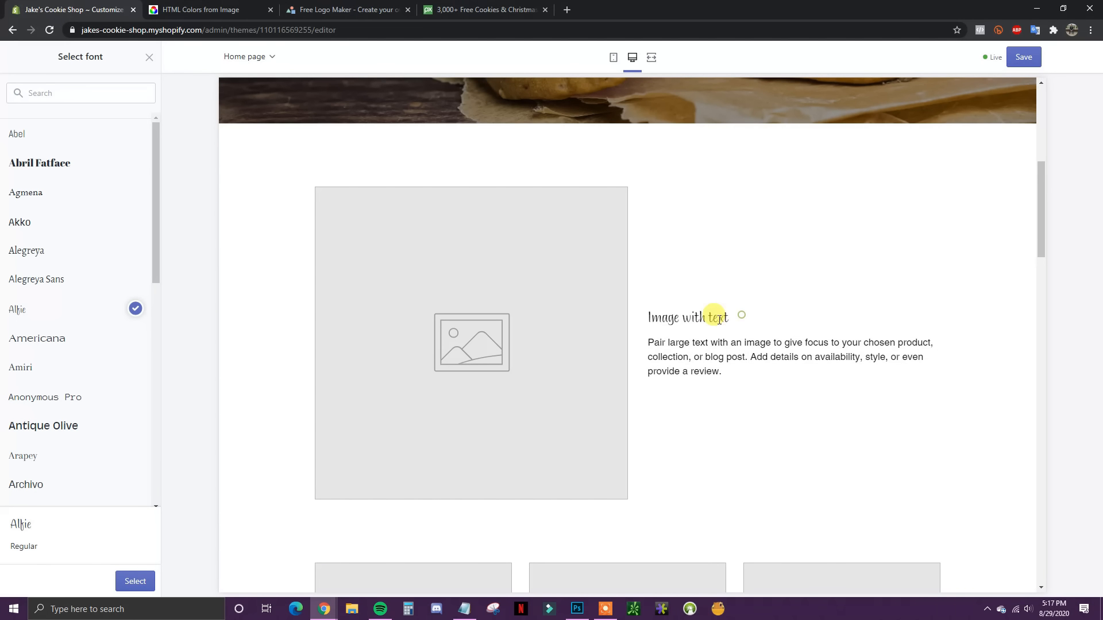
drag(735, 317, 839, 366)
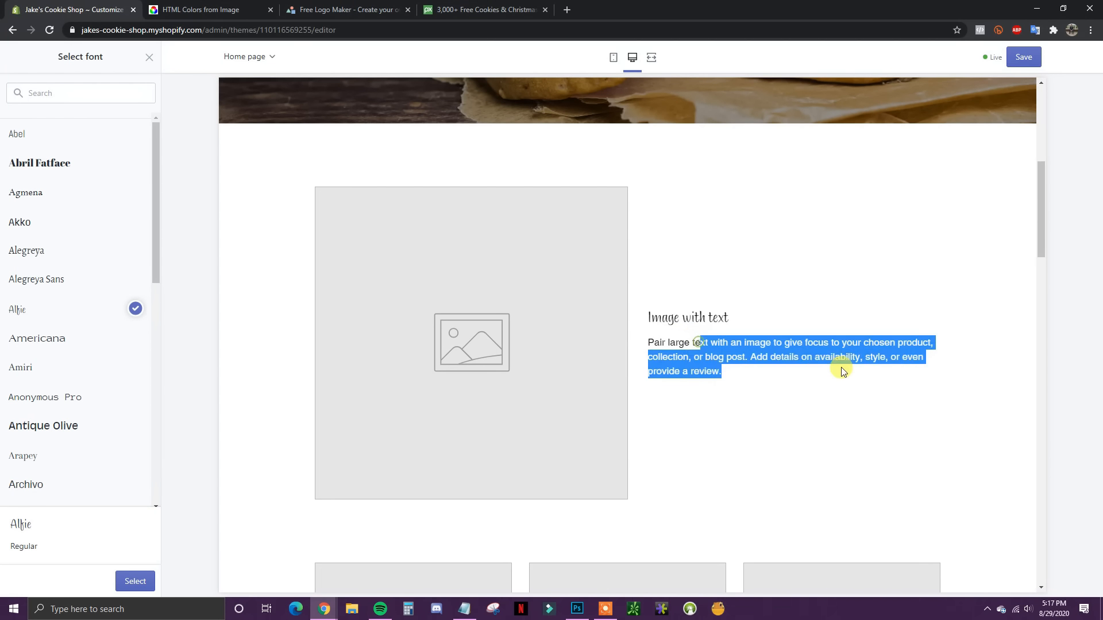
click(766, 356)
scroll(775, 358, down, 4)
scroll(779, 359, down, 3)
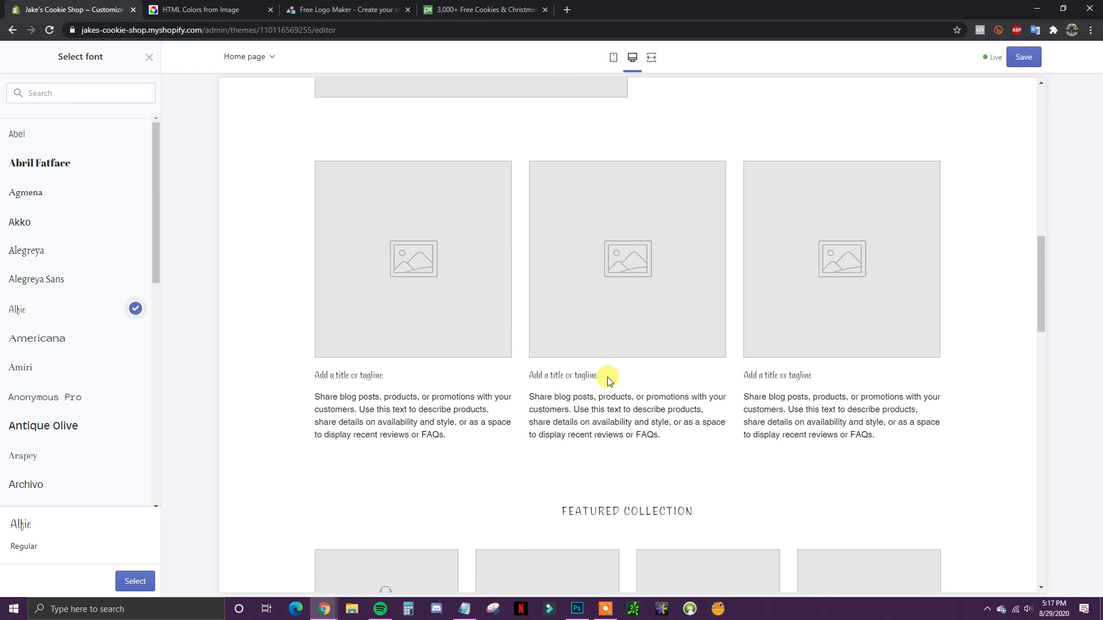
scroll(601, 373, down, 2)
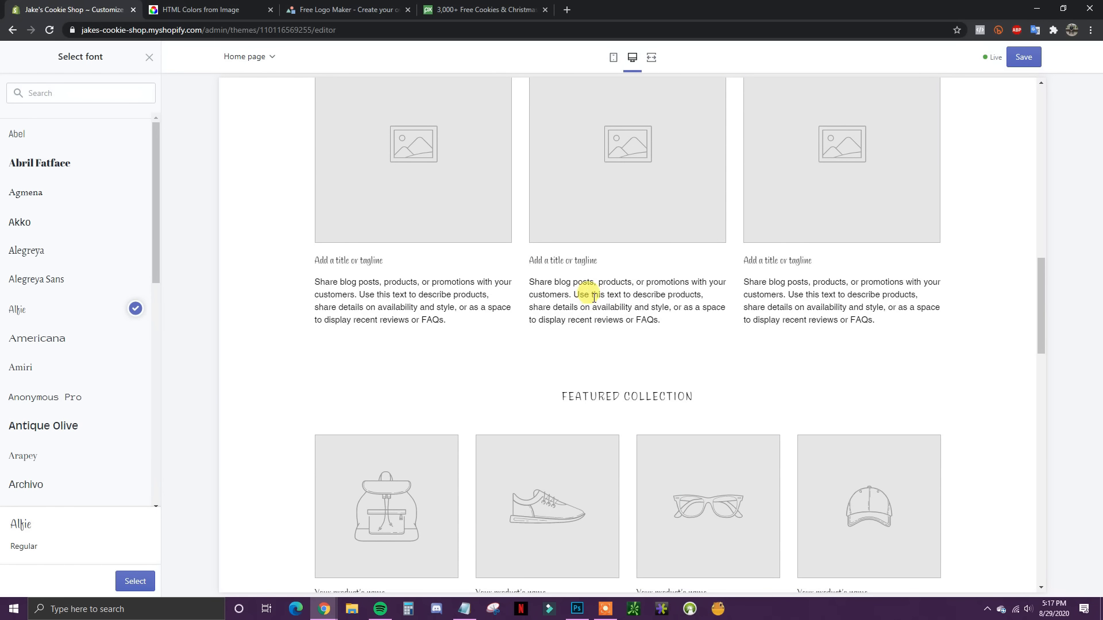
scroll(629, 333, down, 5)
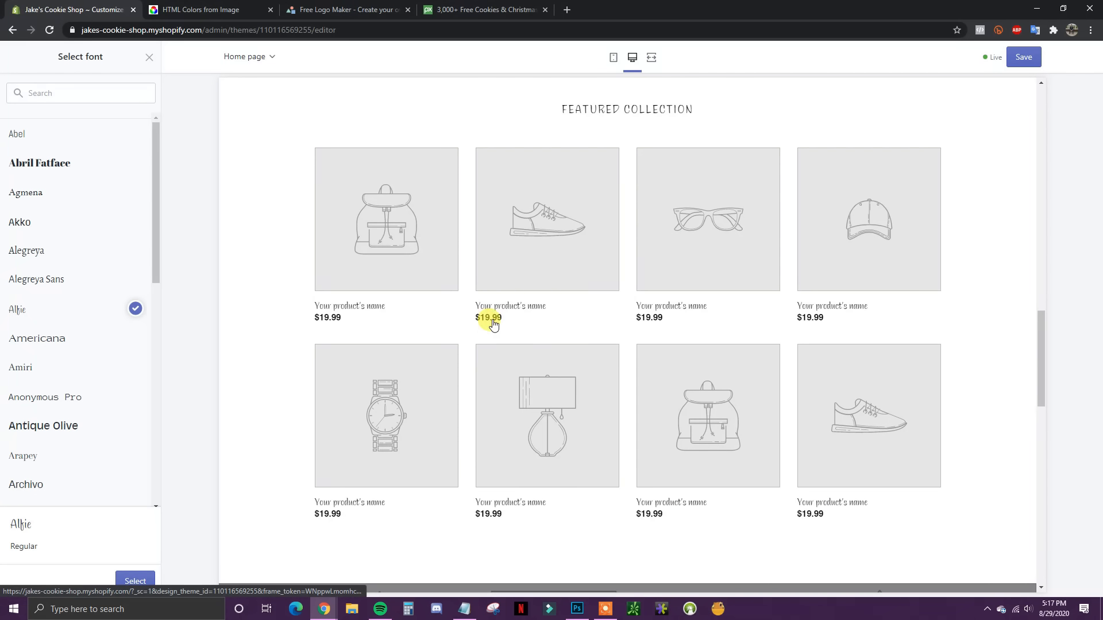
scroll(574, 425, up, 10)
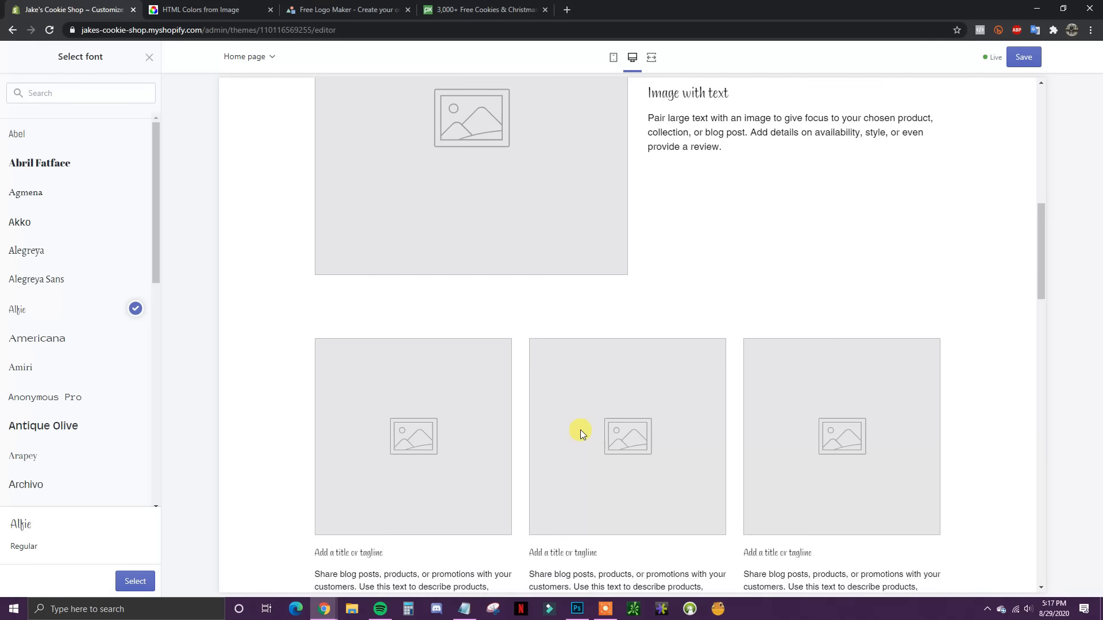
scroll(579, 428, up, 10)
click(136, 590)
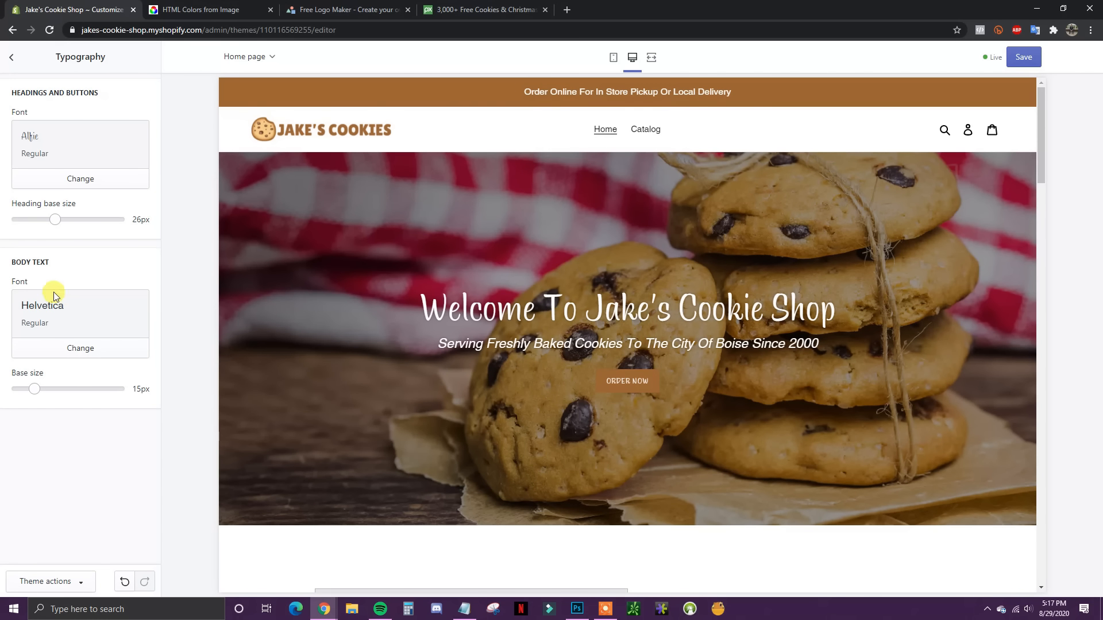
Step: Review the preview paragraph, keep body text in Helvetica 15px, and return to theme settings
scroll(619, 416, down, 4)
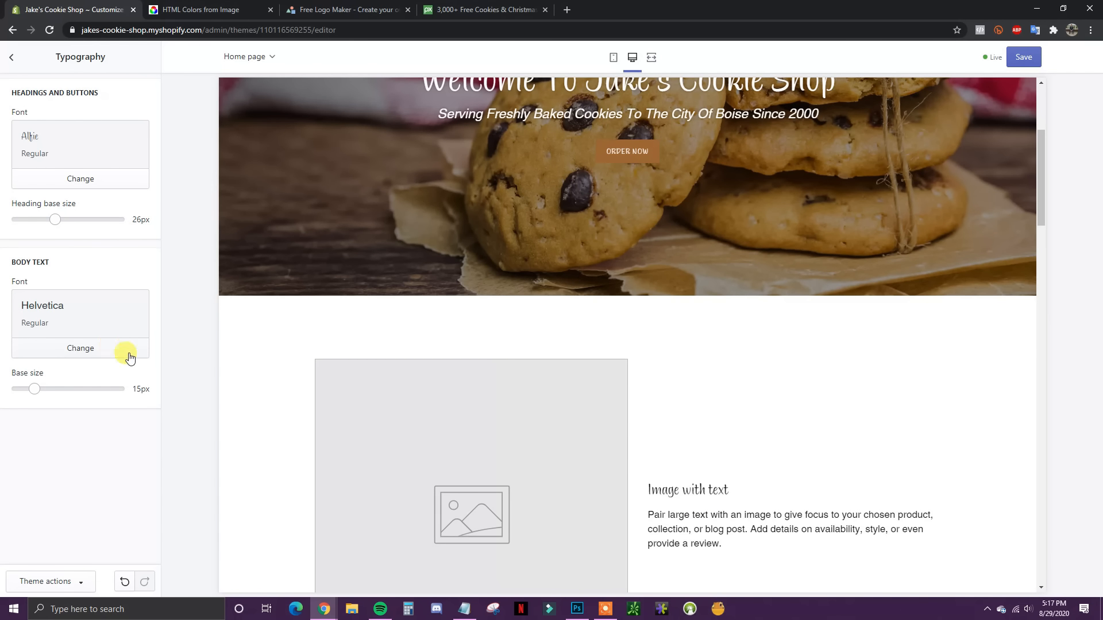
scroll(710, 440, up, 3)
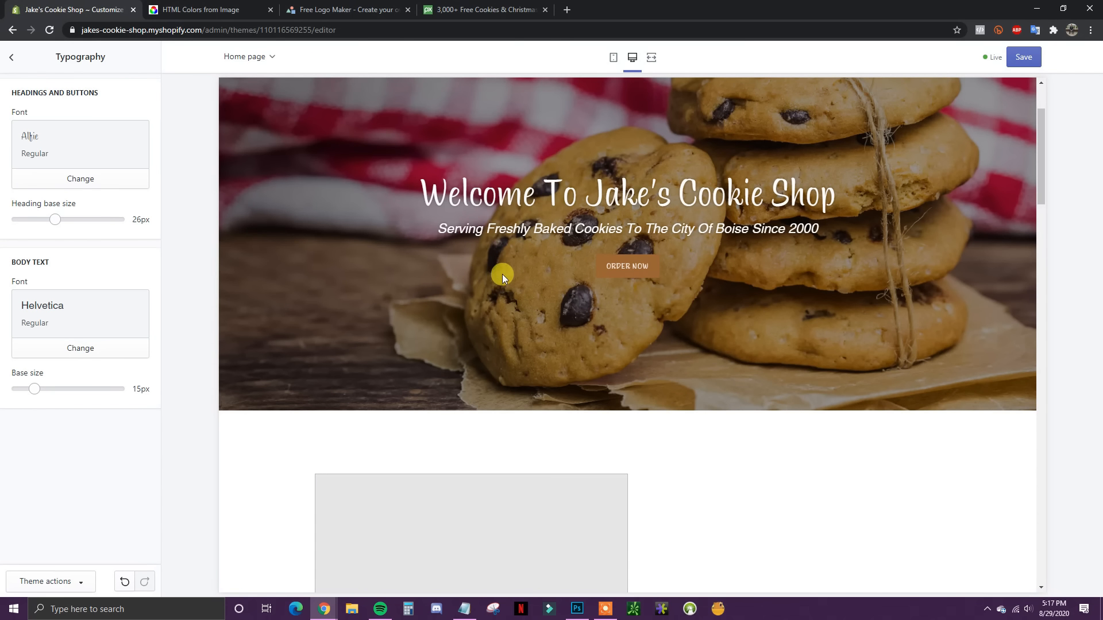
scroll(502, 275, up, 2)
scroll(863, 333, down, 1)
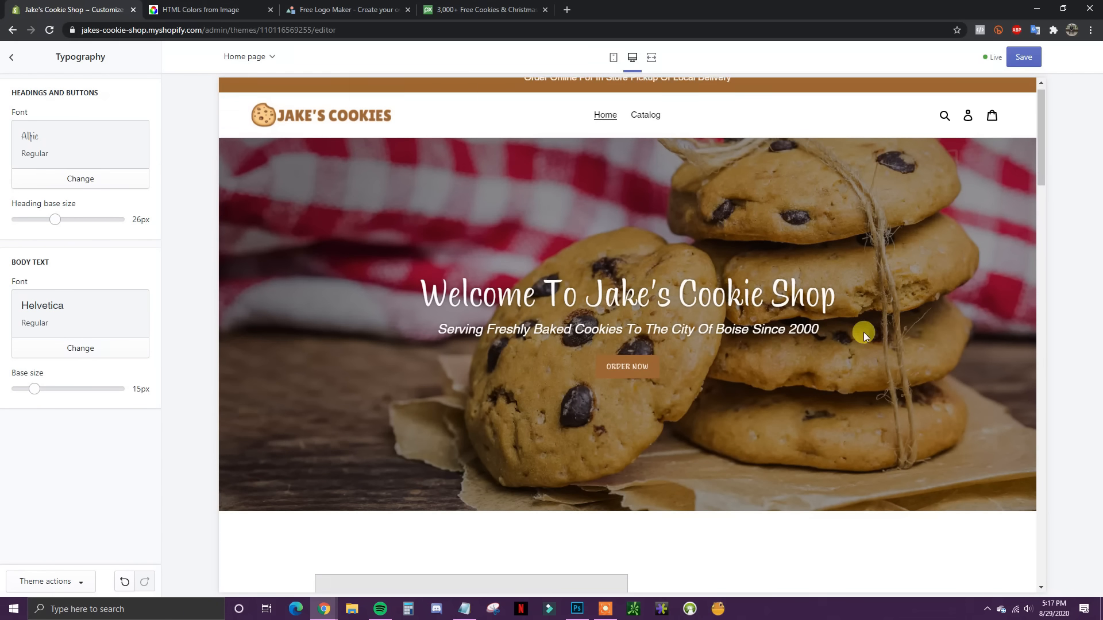
scroll(863, 332, down, 3)
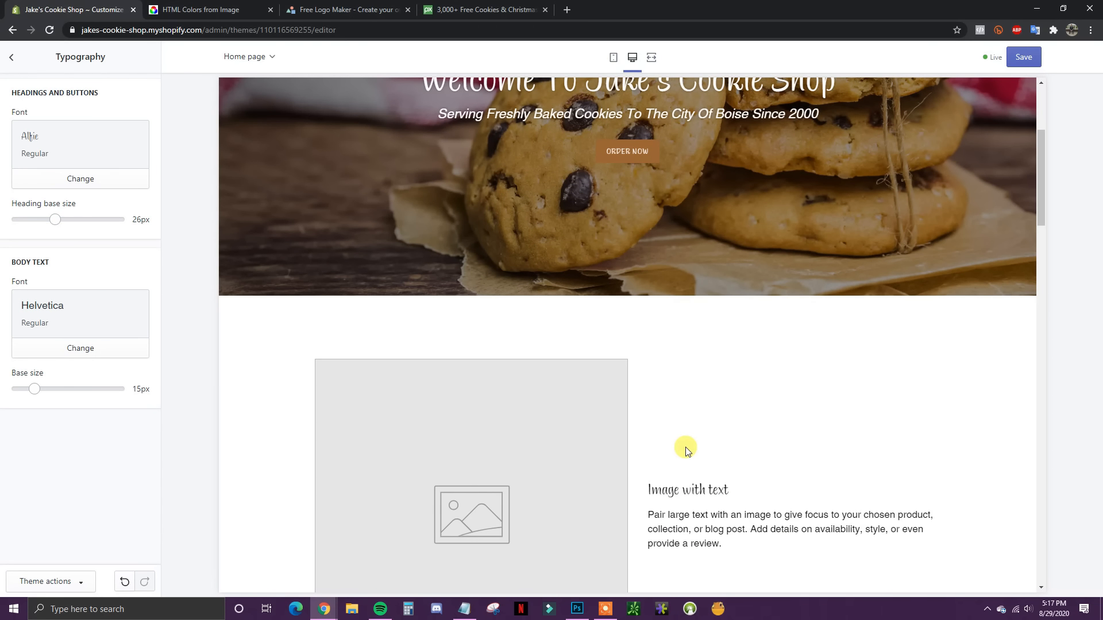
scroll(740, 349, up, 2)
scroll(622, 273, down, 2)
scroll(575, 247, up, 2)
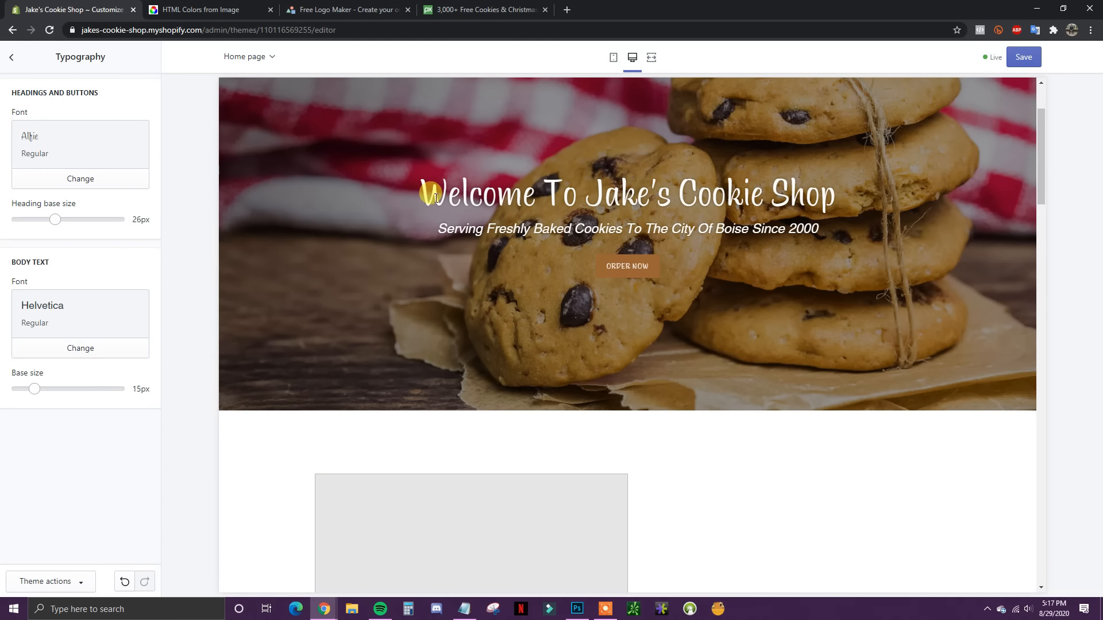
scroll(515, 270, down, 2)
scroll(696, 488, up, 2)
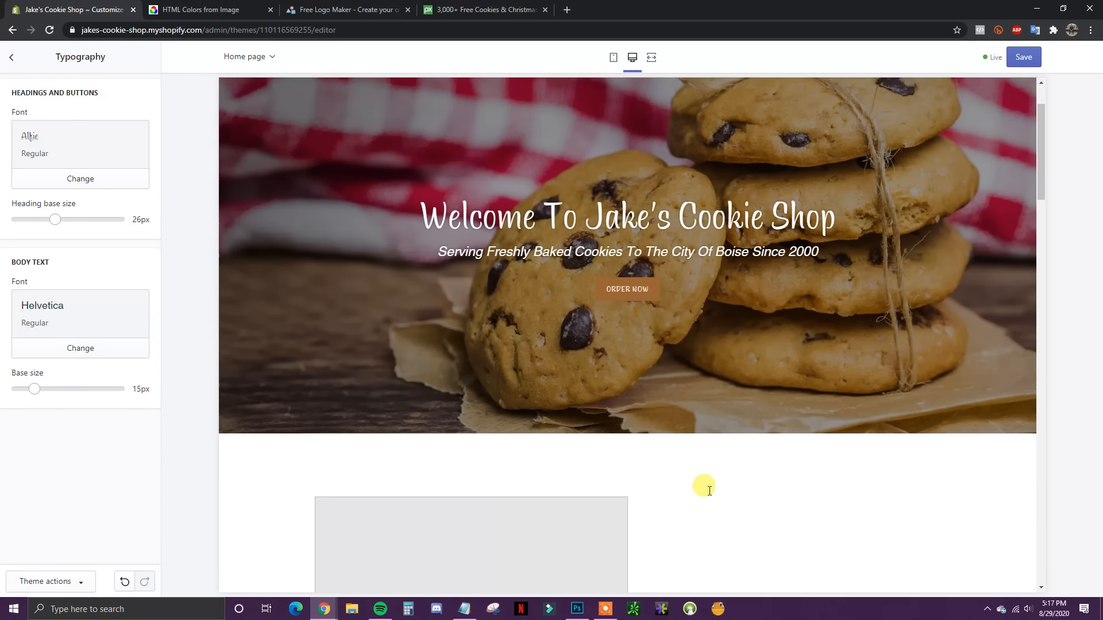
scroll(355, 304, up, 2)
scroll(560, 285, down, 7)
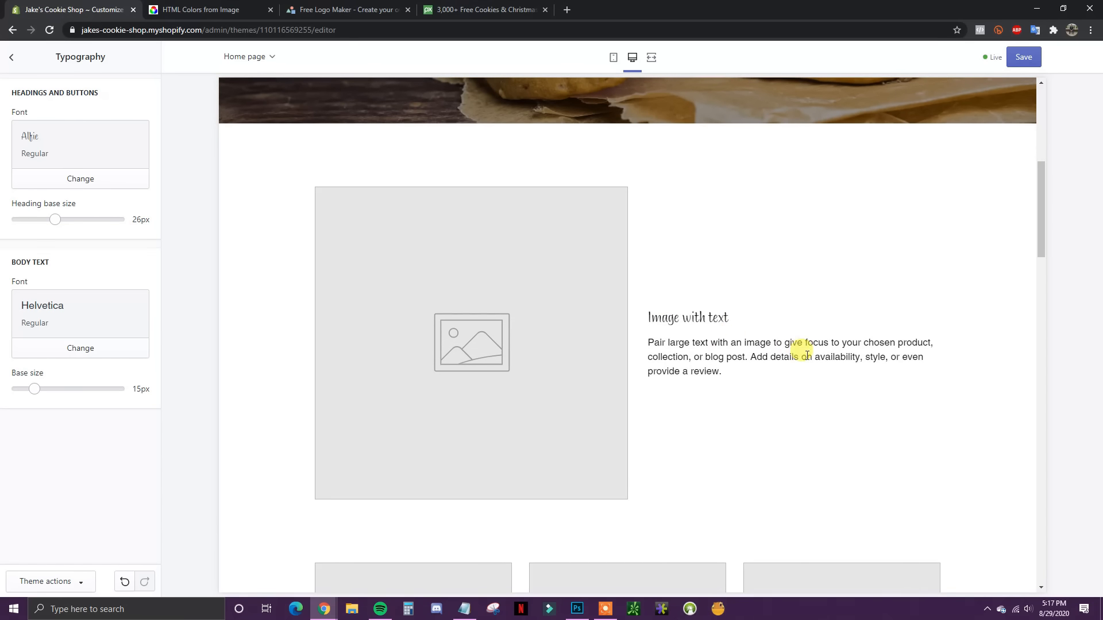
drag(648, 343, 793, 385)
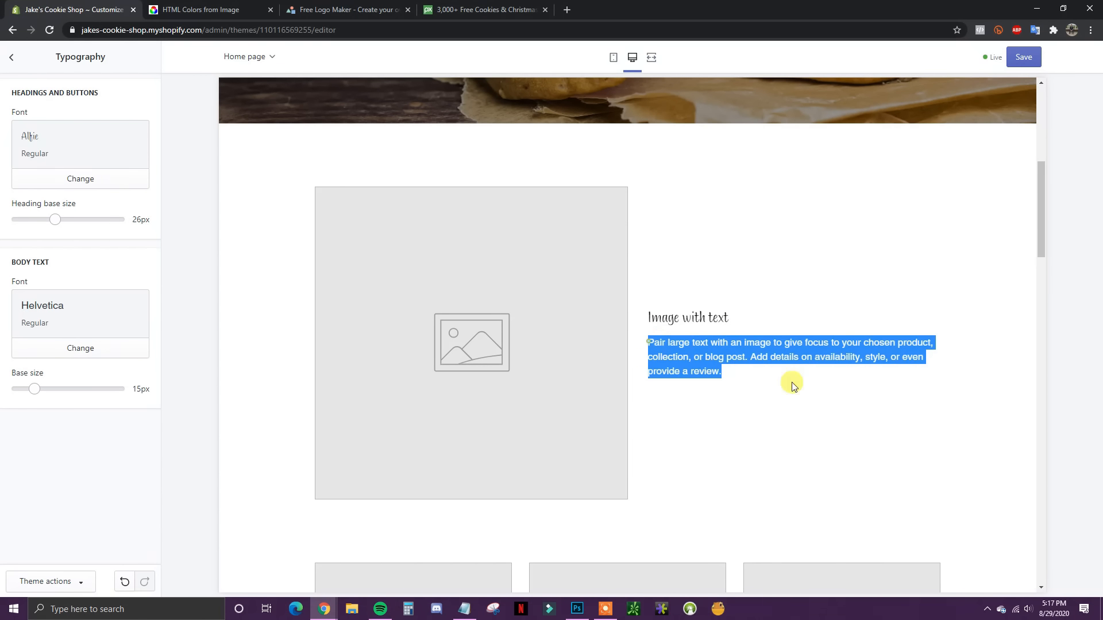
click(735, 374)
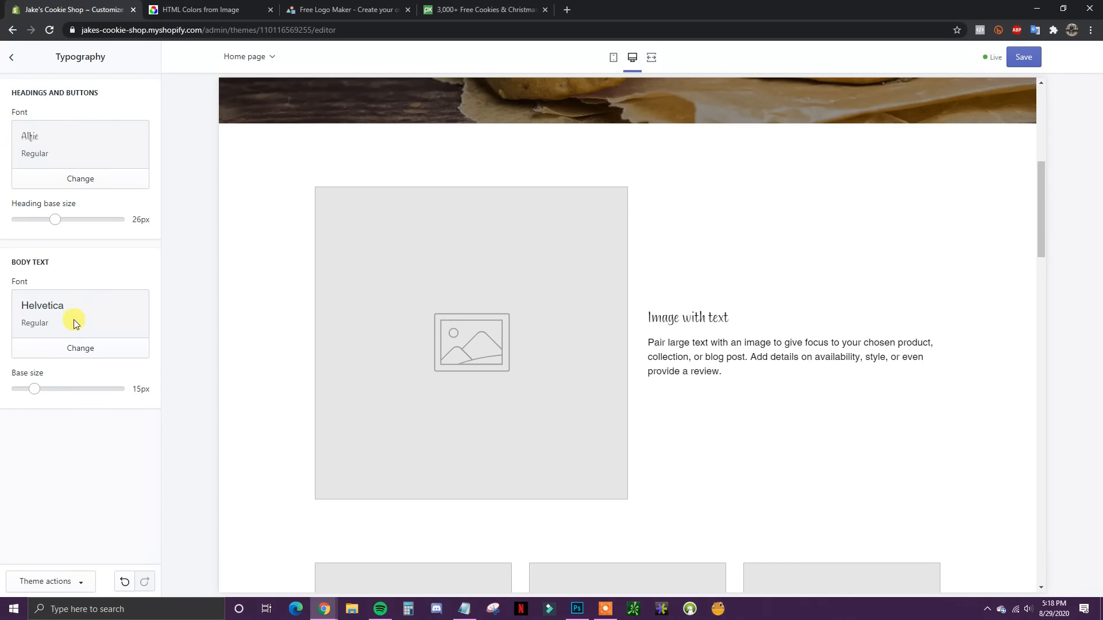
scroll(793, 411, up, 7)
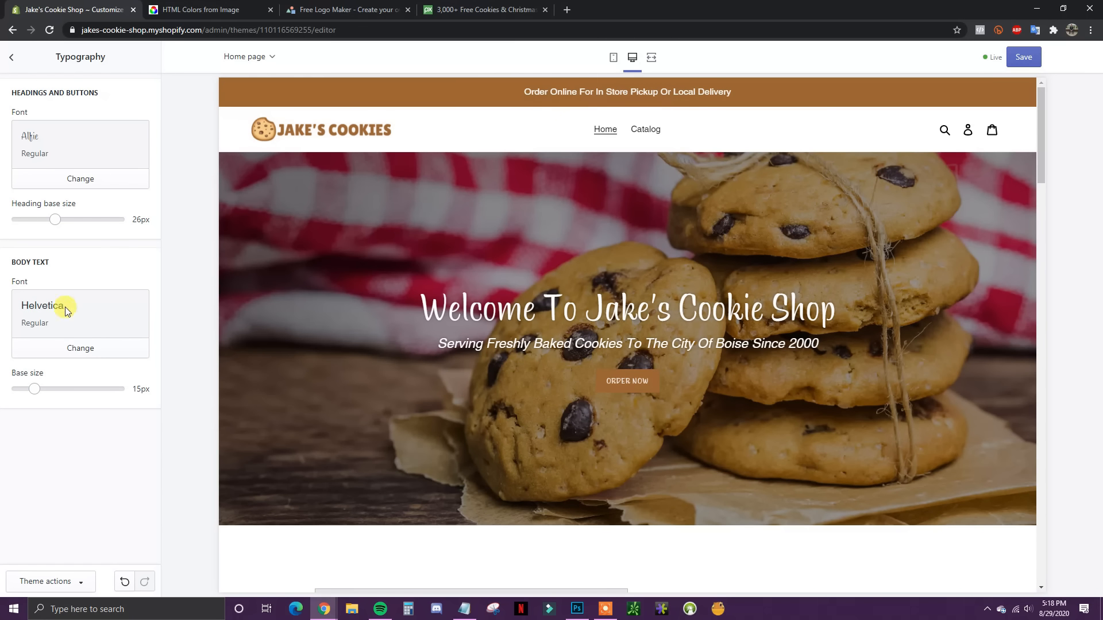
click(13, 60)
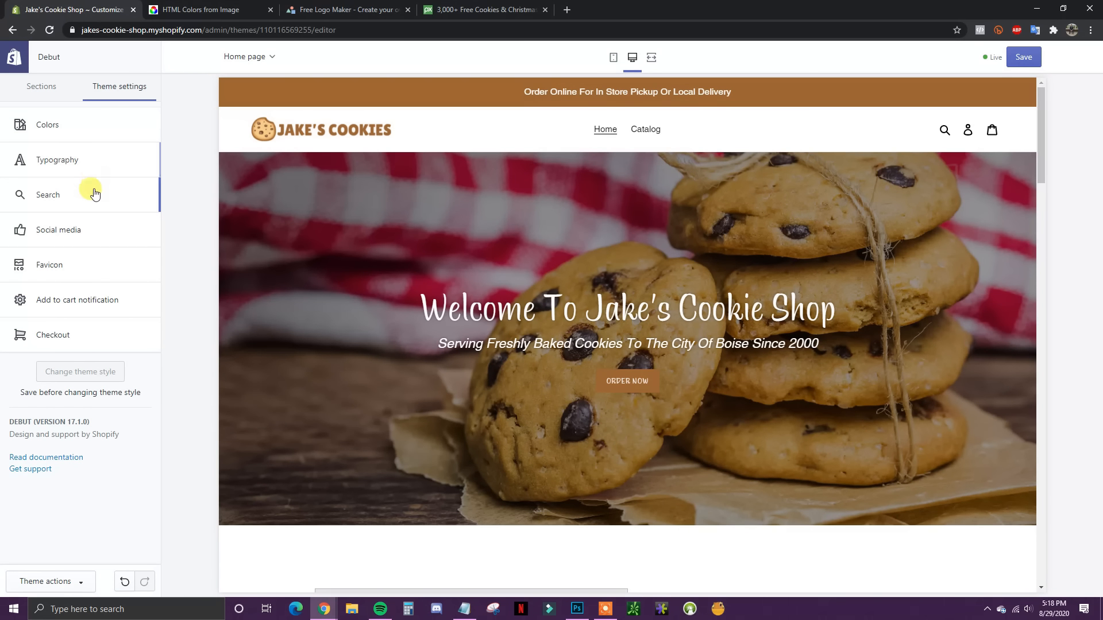
Step: Paste the store's Twitter and Instagram profile links into the Social media settings
click(78, 237)
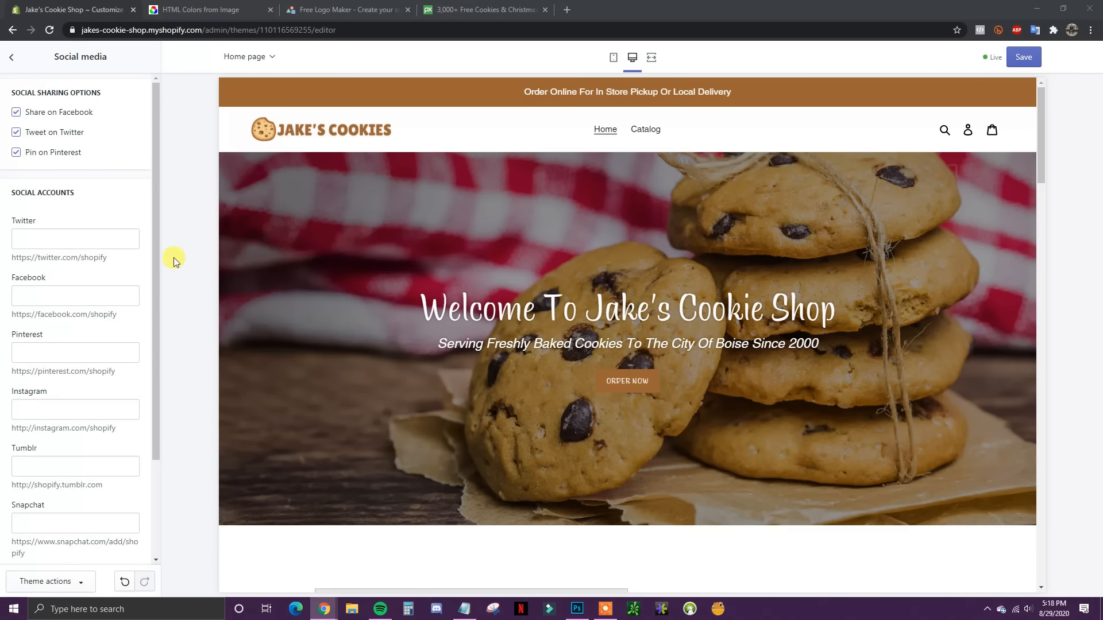
click(52, 236)
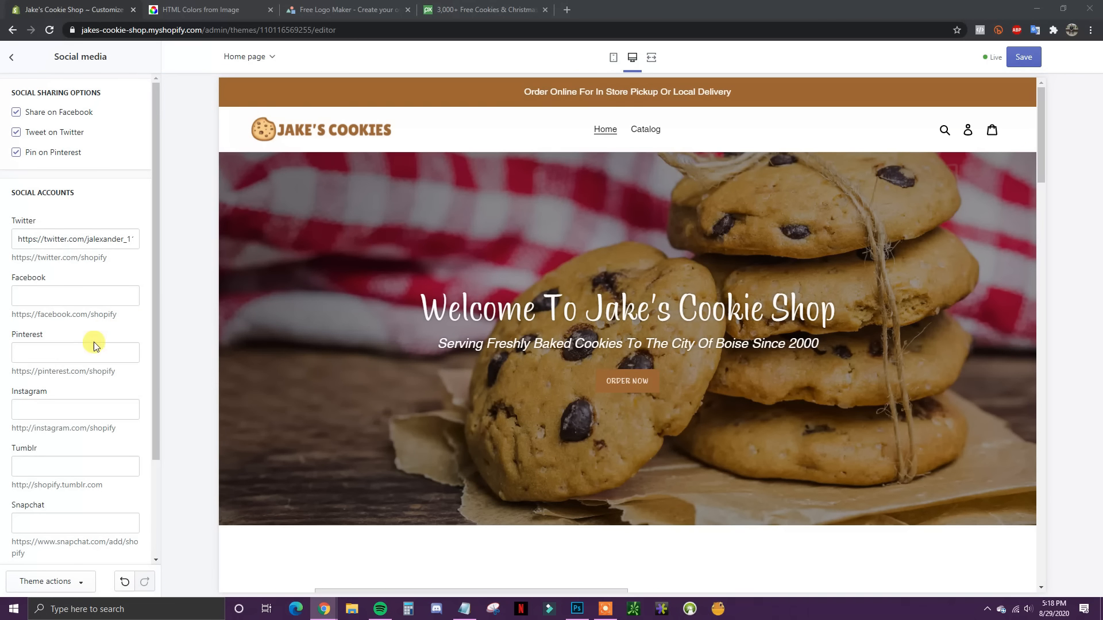
click(53, 408)
key(ctrl+v)
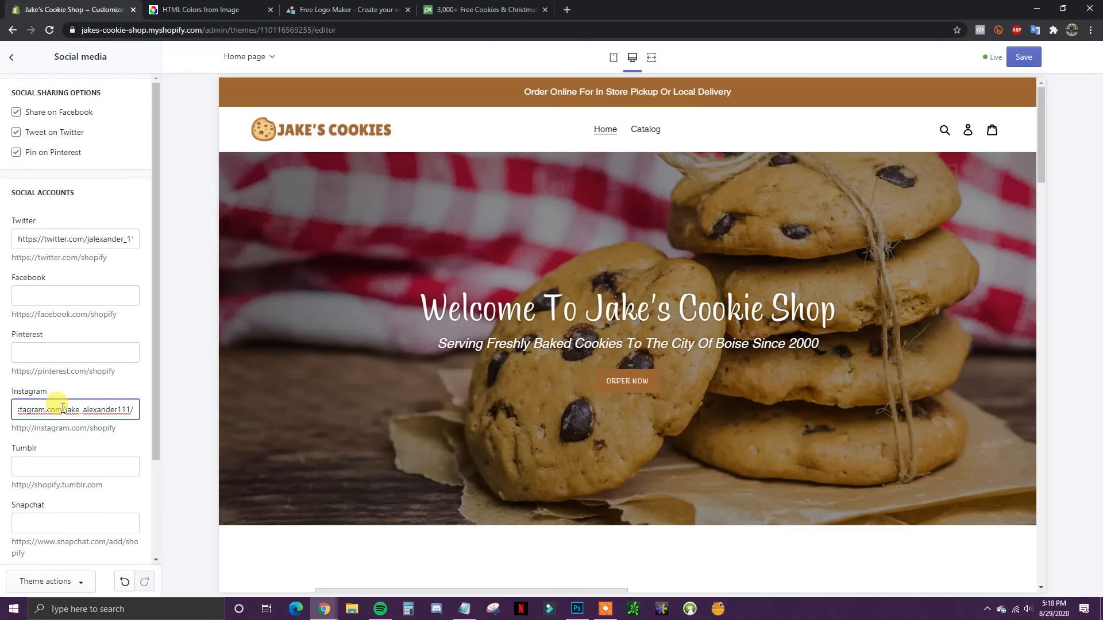
scroll(75, 410, down, 1)
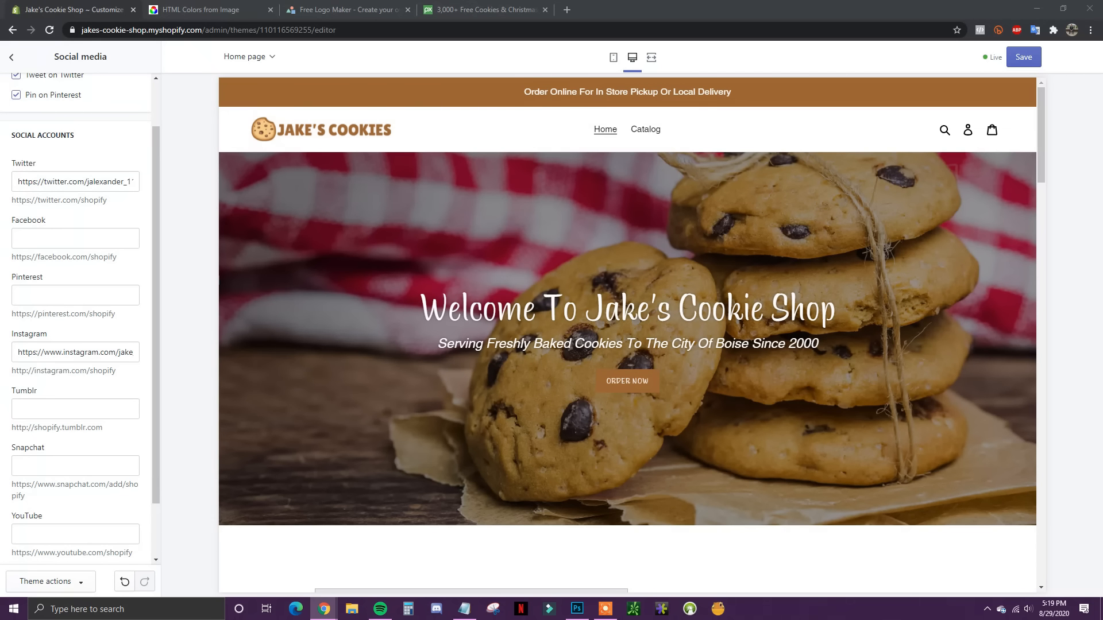
scroll(104, 375, down, 1)
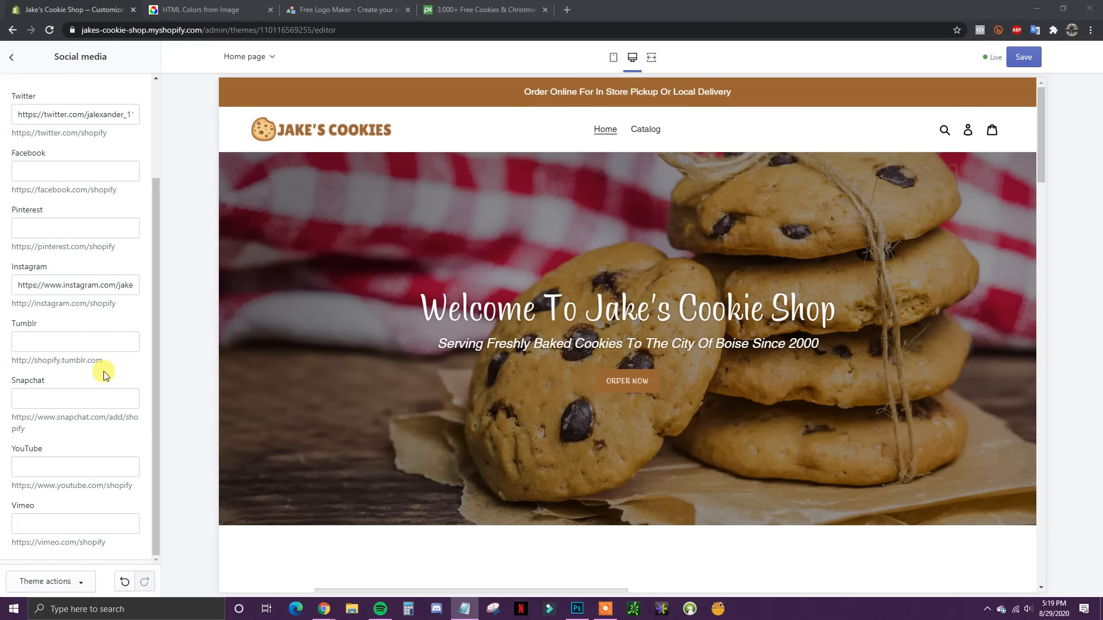
scroll(104, 375, up, 5)
click(12, 57)
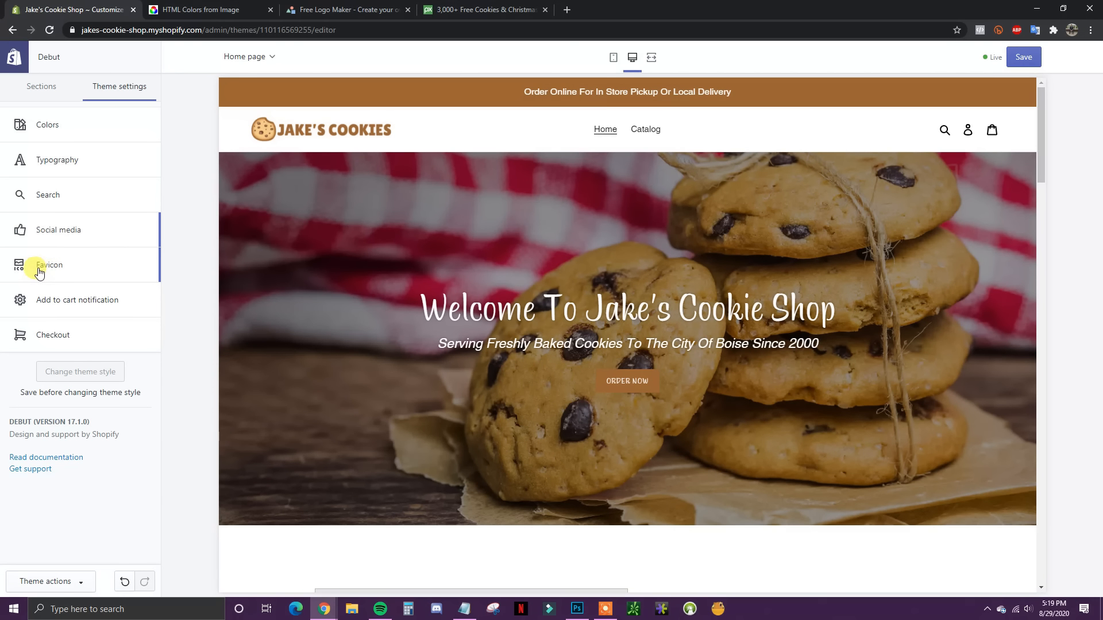
Step: Upload the 'cookie' image as the store favicon and save the theme
click(92, 269)
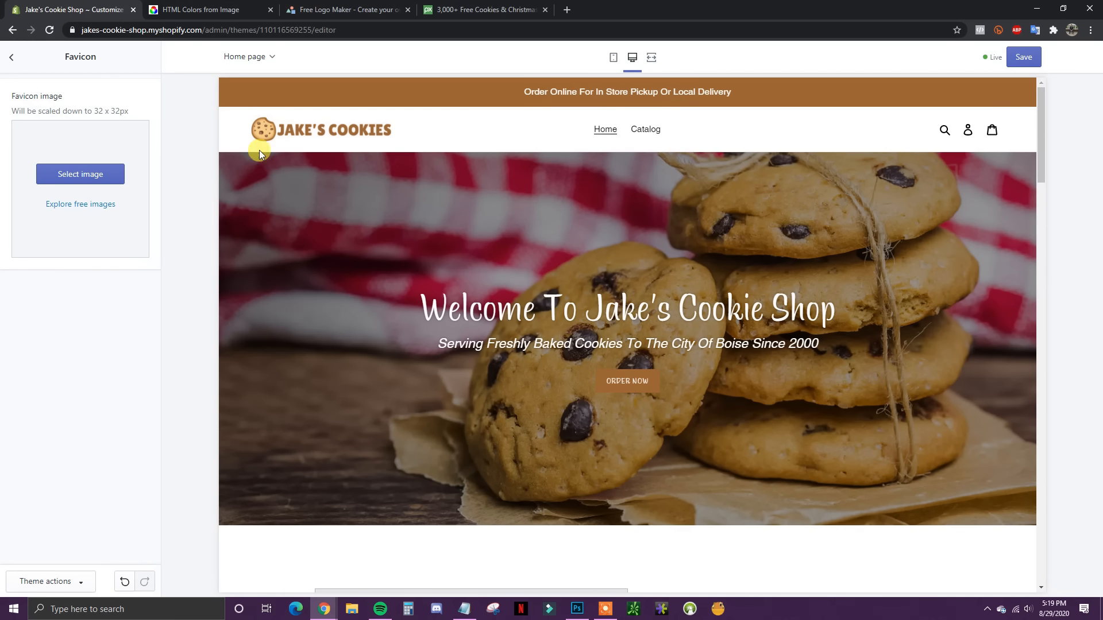
click(72, 180)
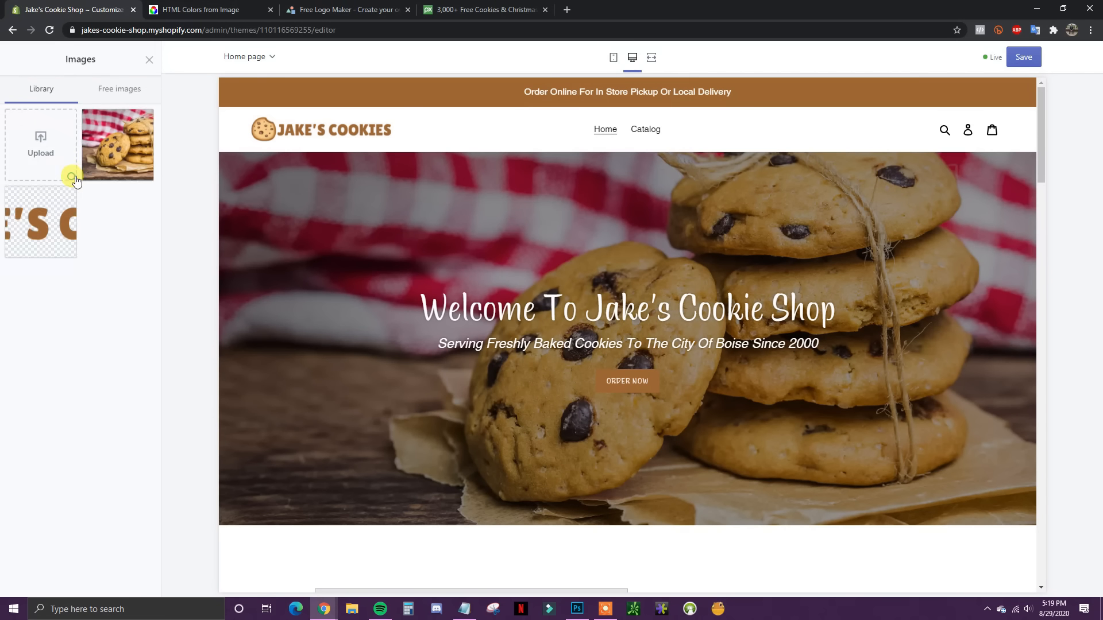
click(45, 152)
click(325, 95)
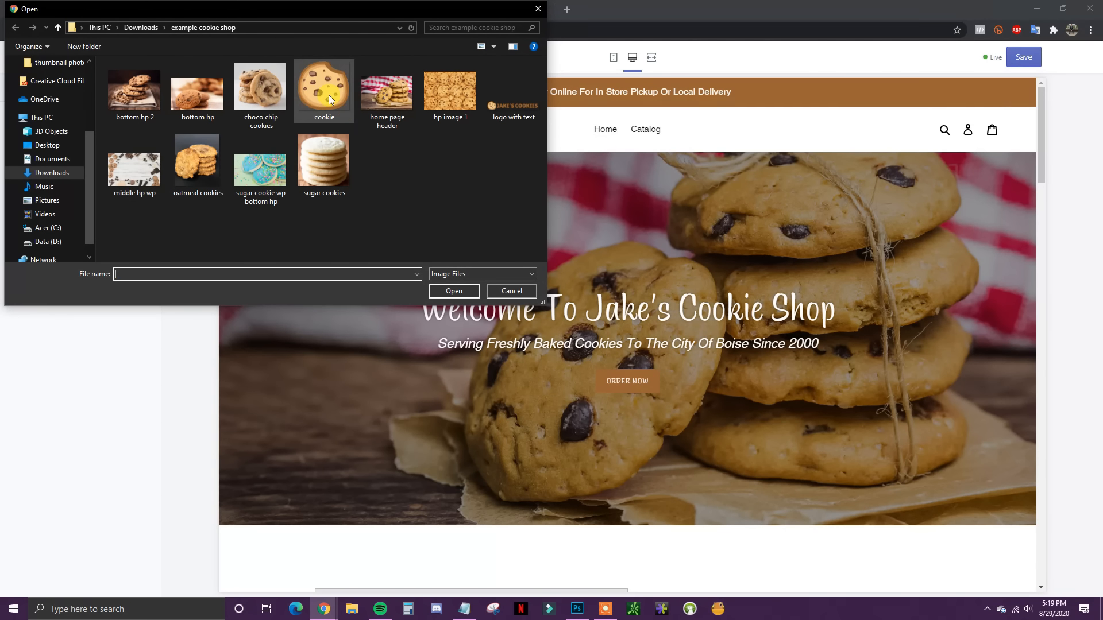
double_click(320, 109)
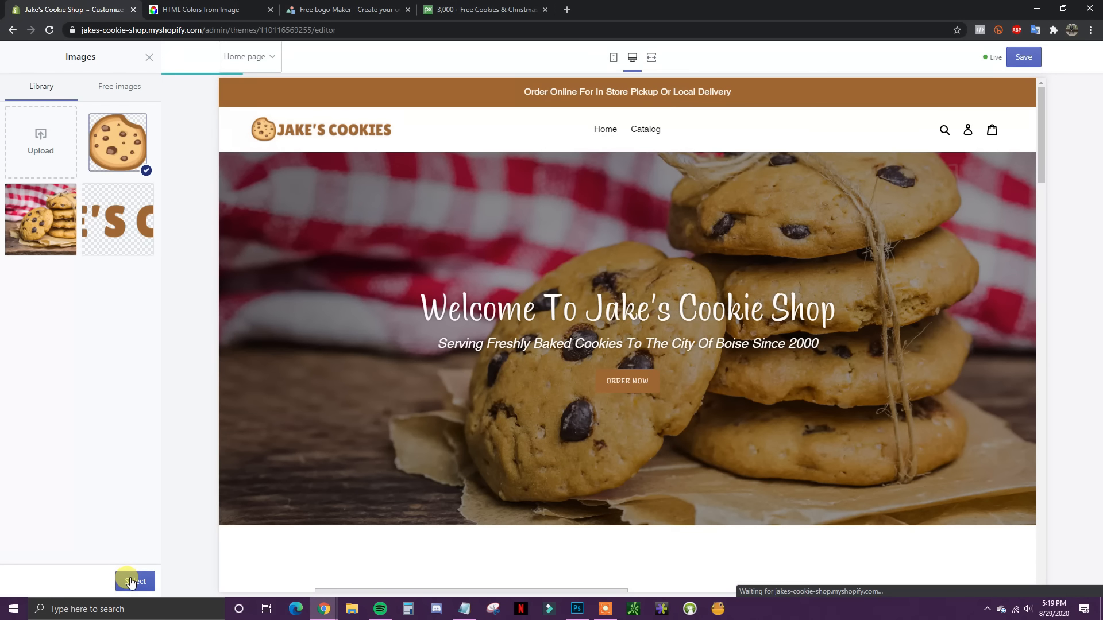
click(132, 582)
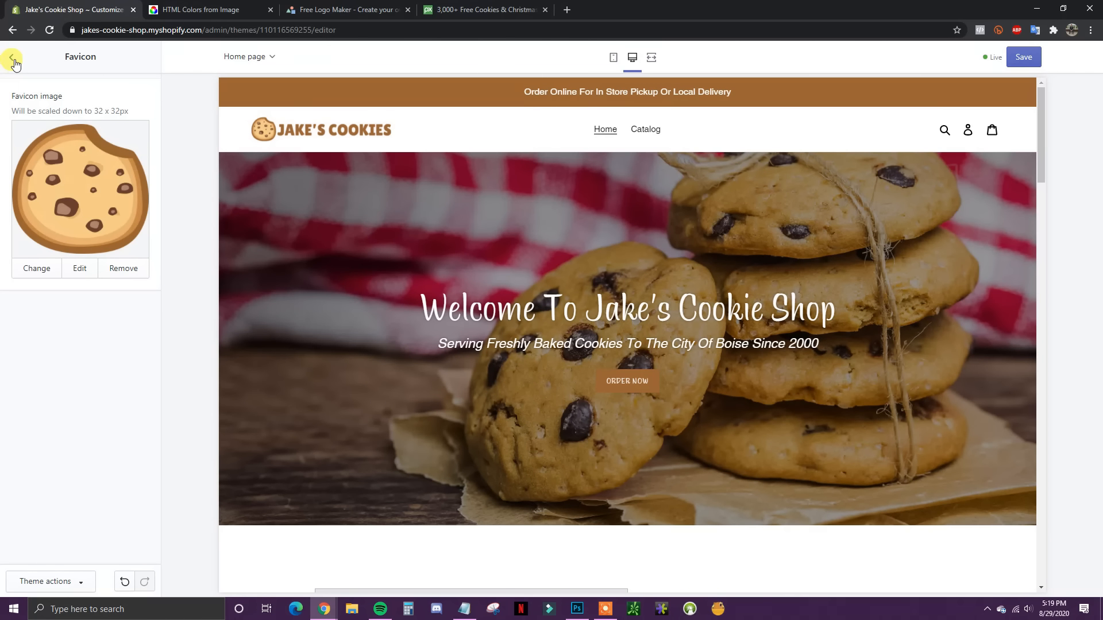
click(1023, 57)
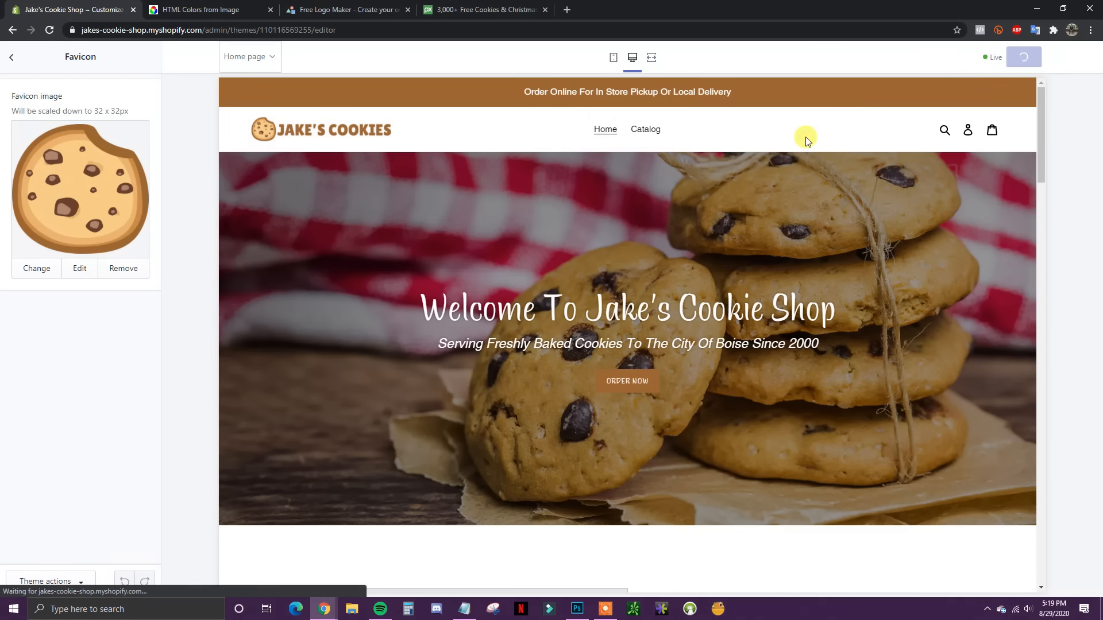
click(13, 60)
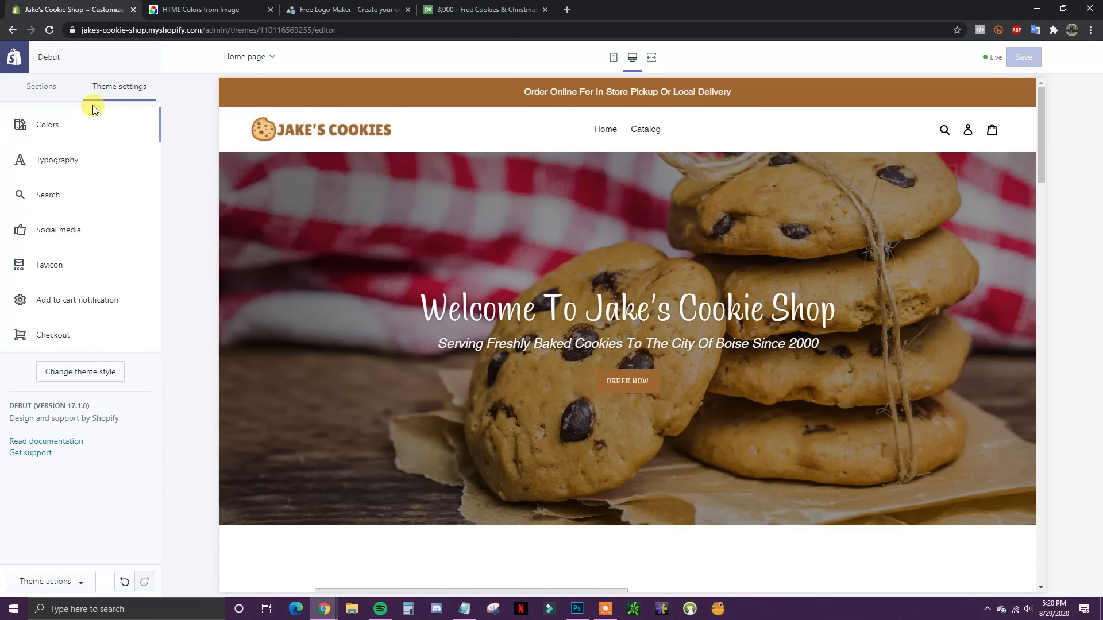
Step: Return to the home page's sections list and scroll the preview to the placeholder Image with text section
scroll(636, 277, down, 2)
scroll(797, 345, up, 2)
click(57, 94)
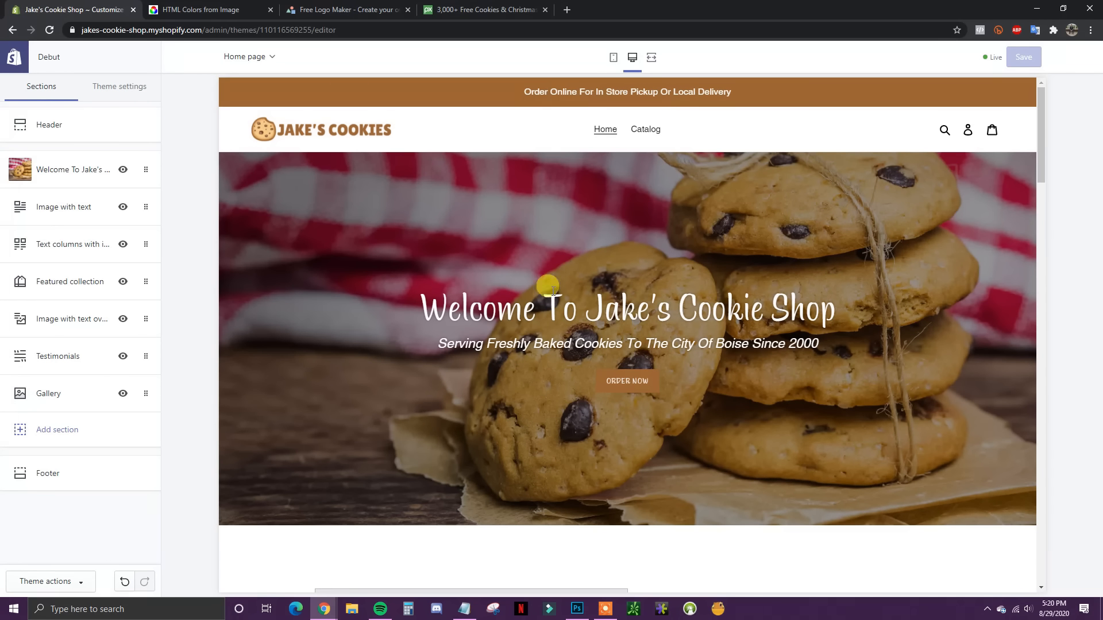
scroll(787, 275, down, 5)
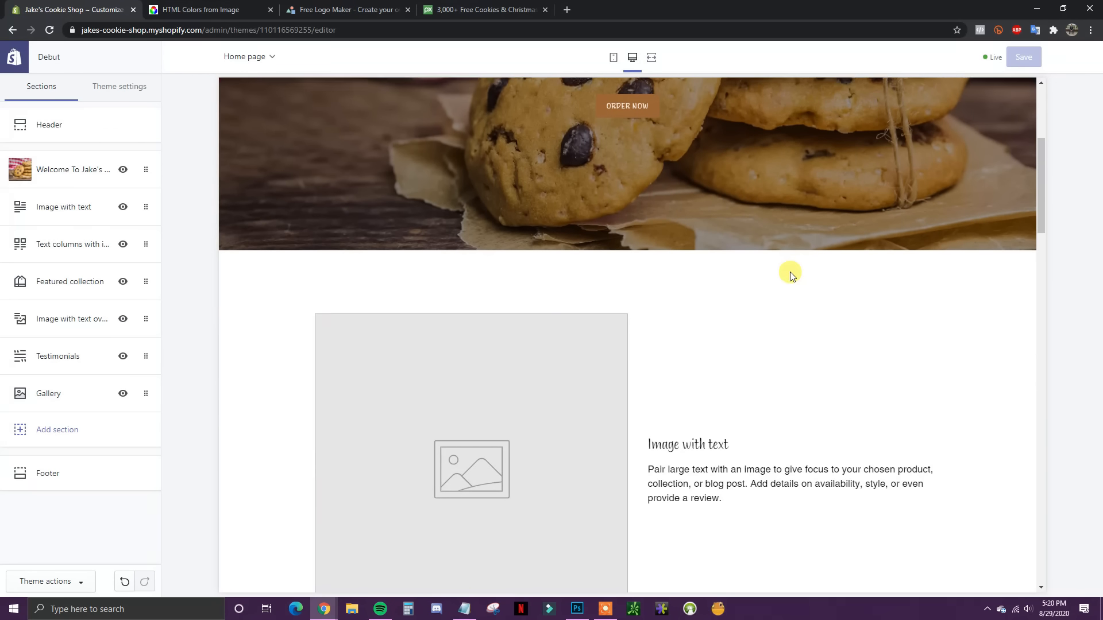
scroll(791, 271, up, 3)
scroll(793, 282, down, 6)
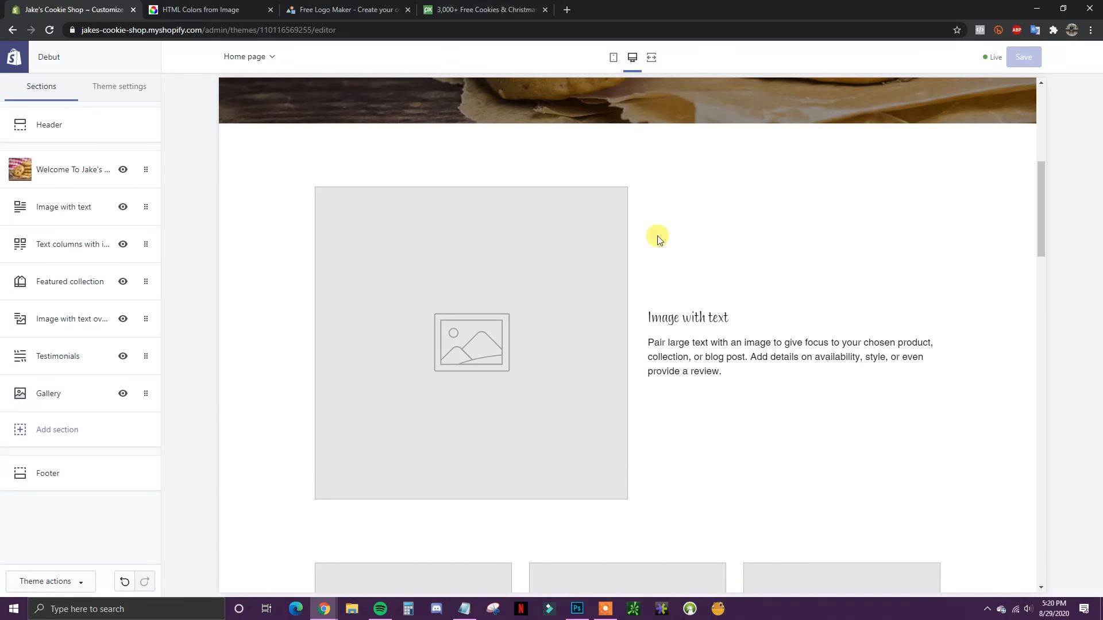
scroll(729, 443, up, 6)
scroll(729, 434, up, 3)
scroll(642, 285, down, 1)
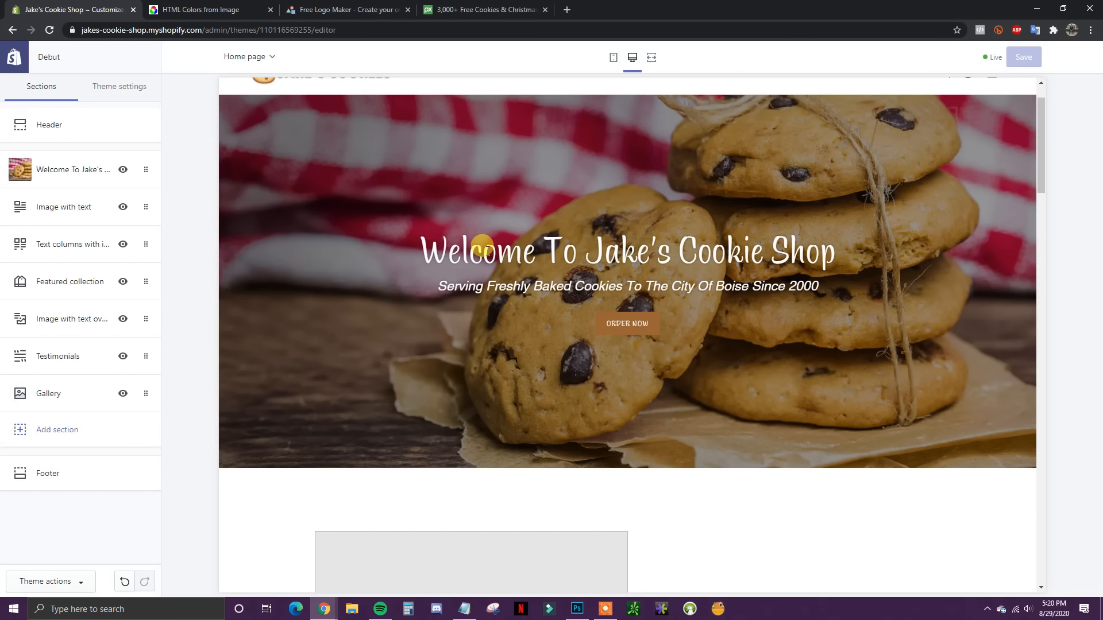
scroll(638, 339, down, 5)
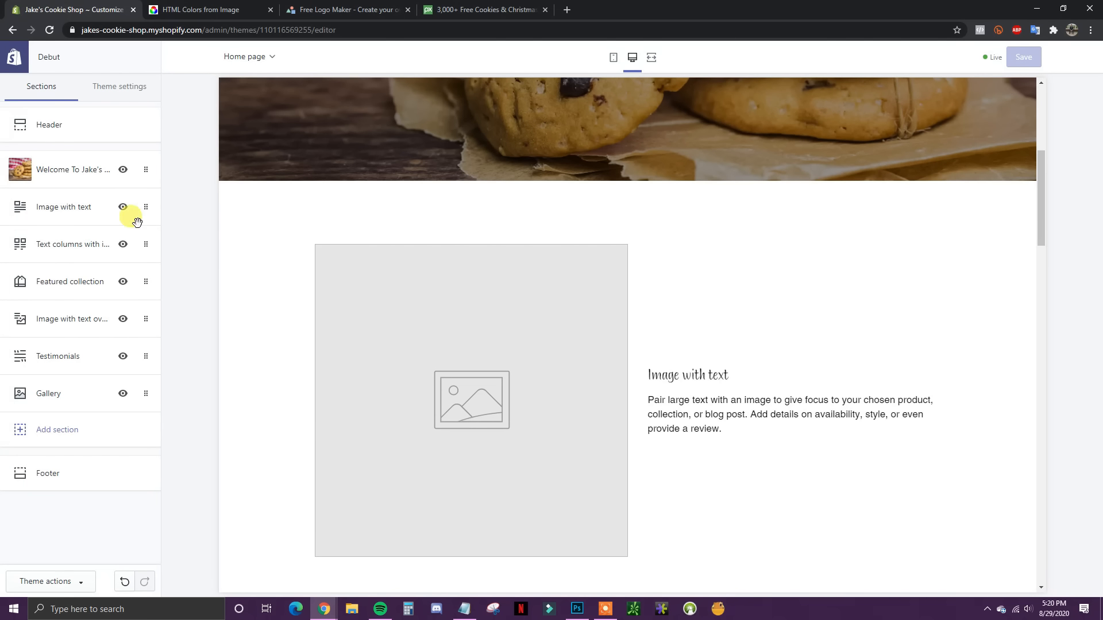
Step: Upload the 'hp image 1' cookie photo as the Image with text section's picture
click(71, 208)
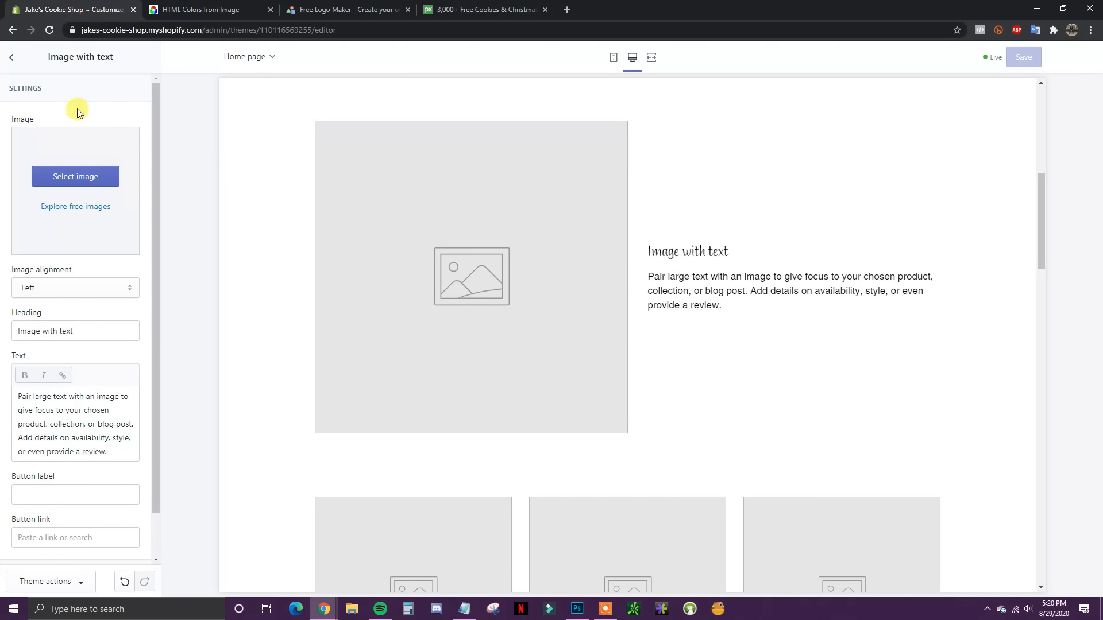
click(12, 58)
scroll(557, 423, down, 10)
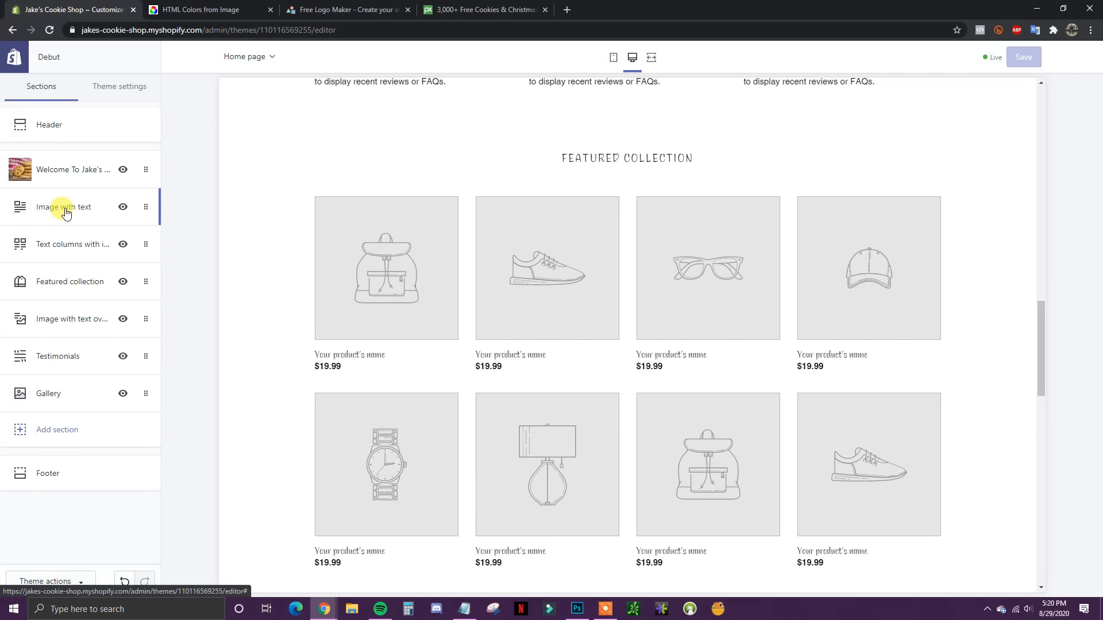
click(66, 211)
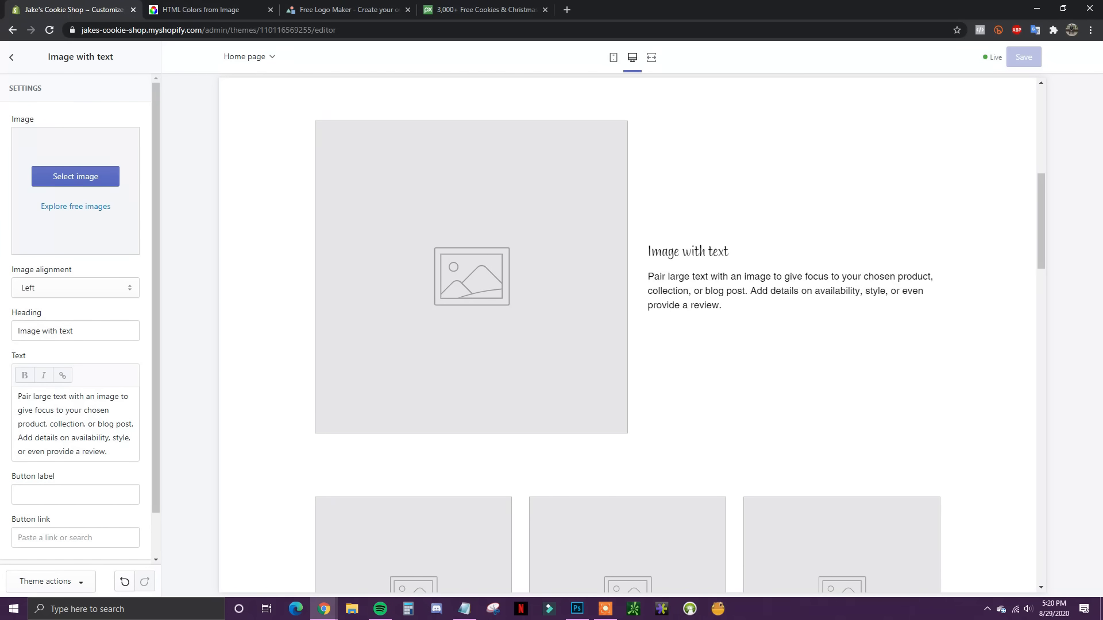
key(alt+Tab)
key(alt+Tab)
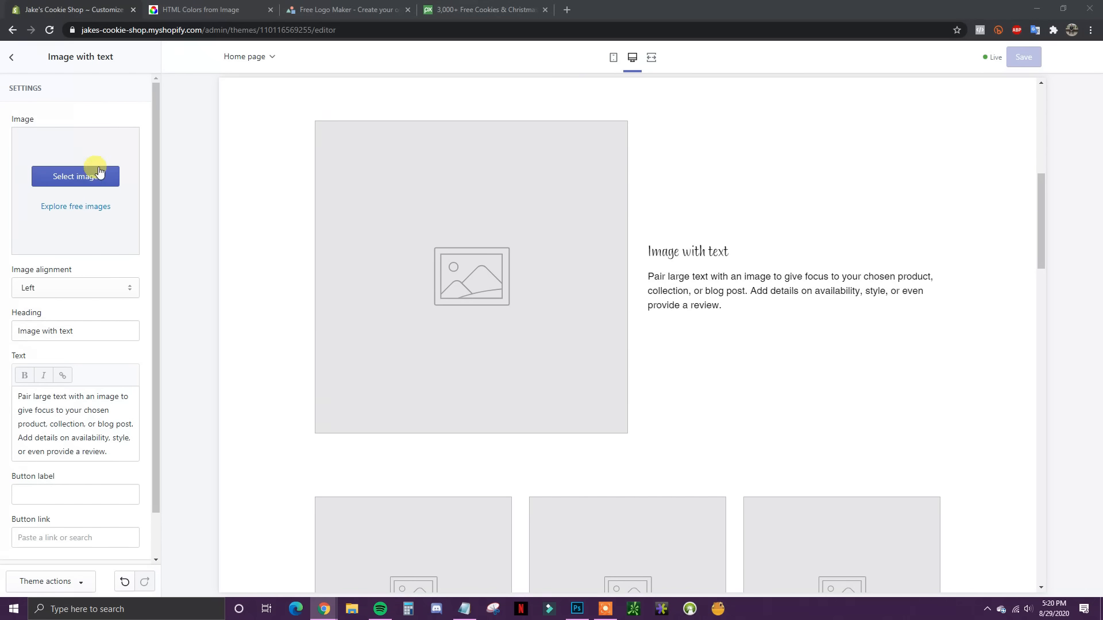
click(79, 179)
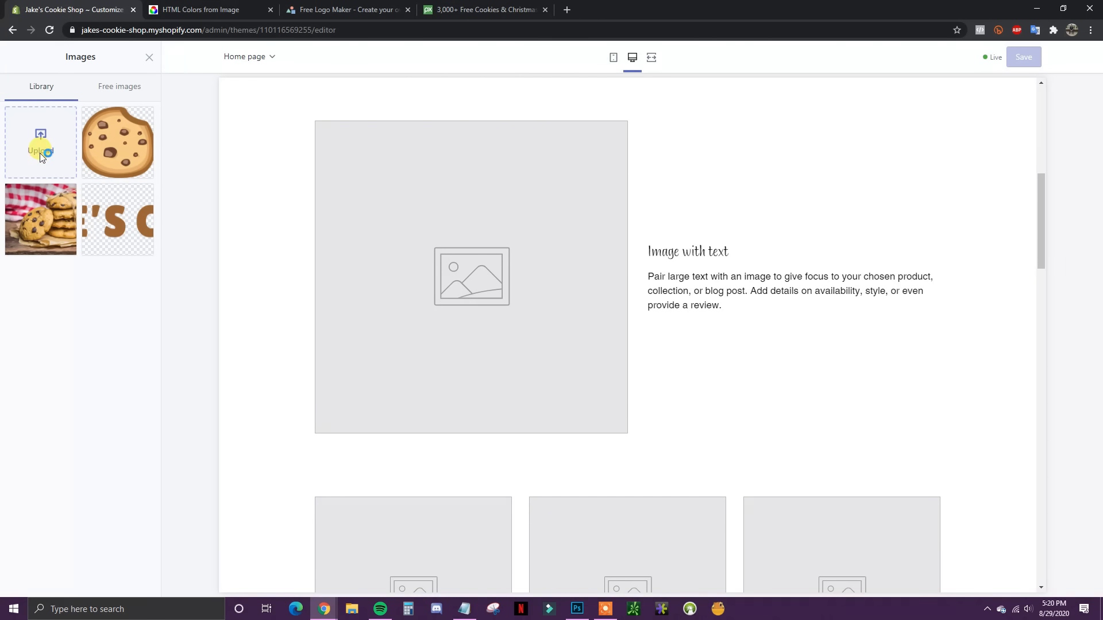
click(41, 146)
double_click(446, 113)
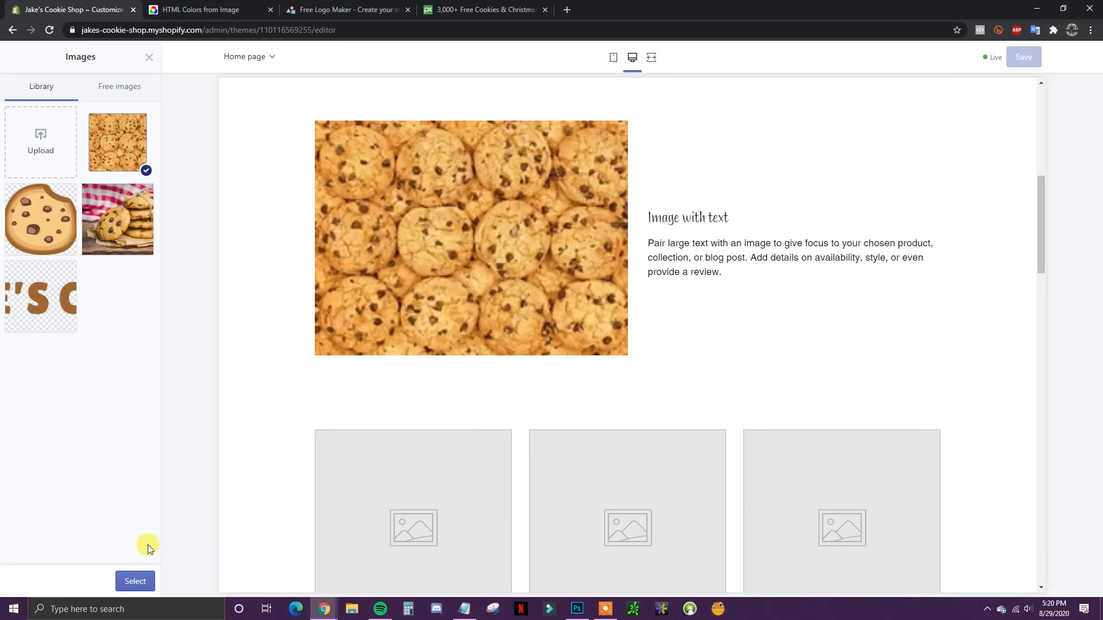
click(135, 582)
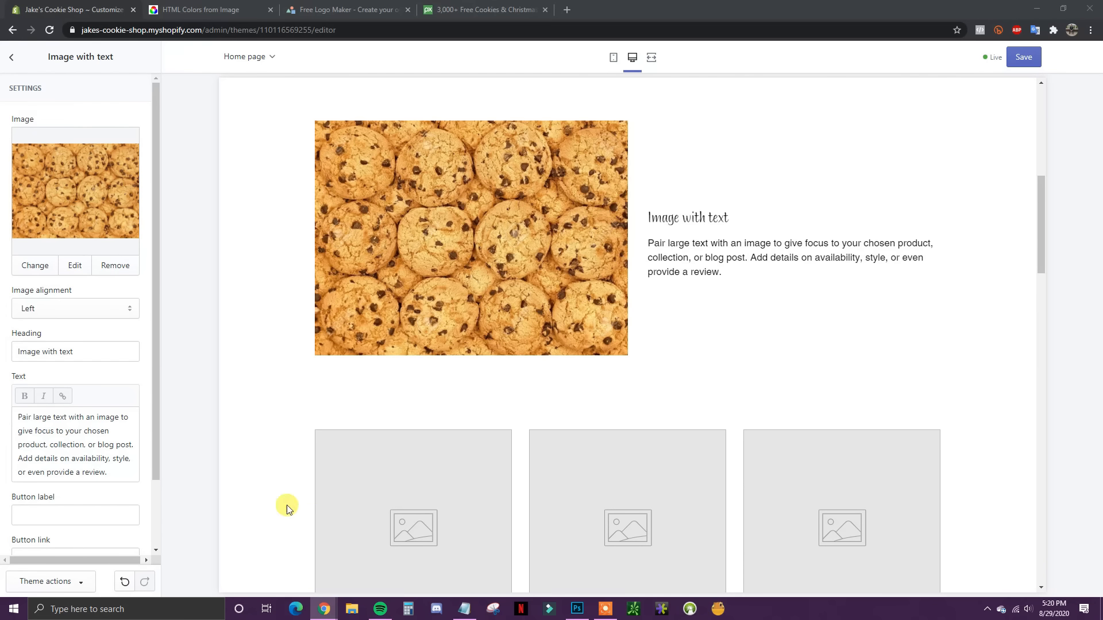
Step: Replace the heading with 'Boise's Most Famous Cookie' and the paragraph with the shop description
drag(81, 351, 13, 354)
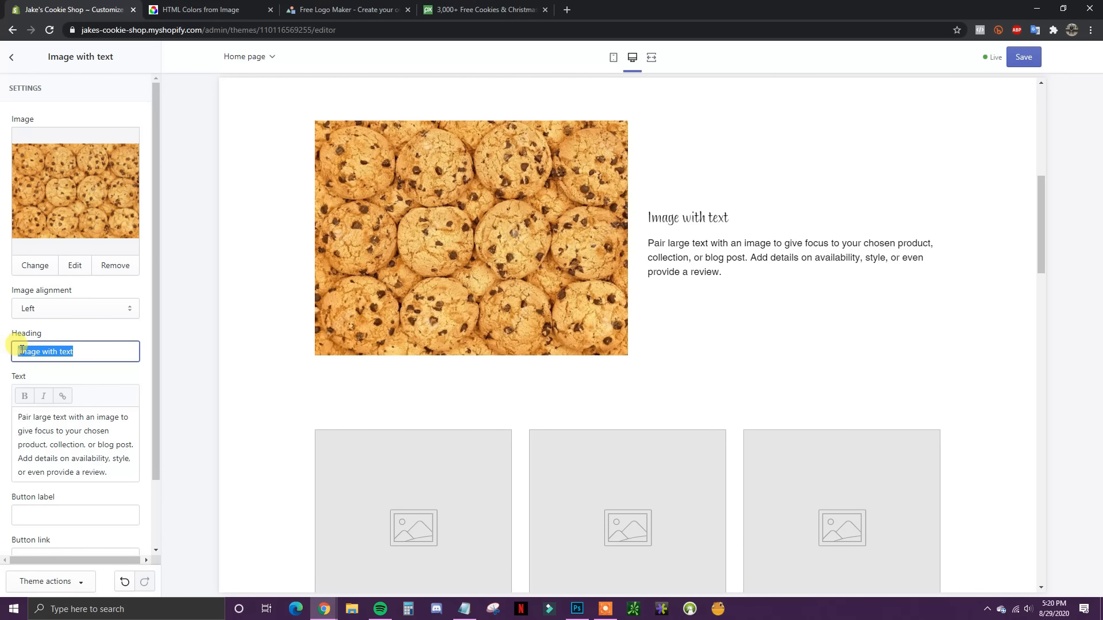
text(Boise's Most Famous Cookie)
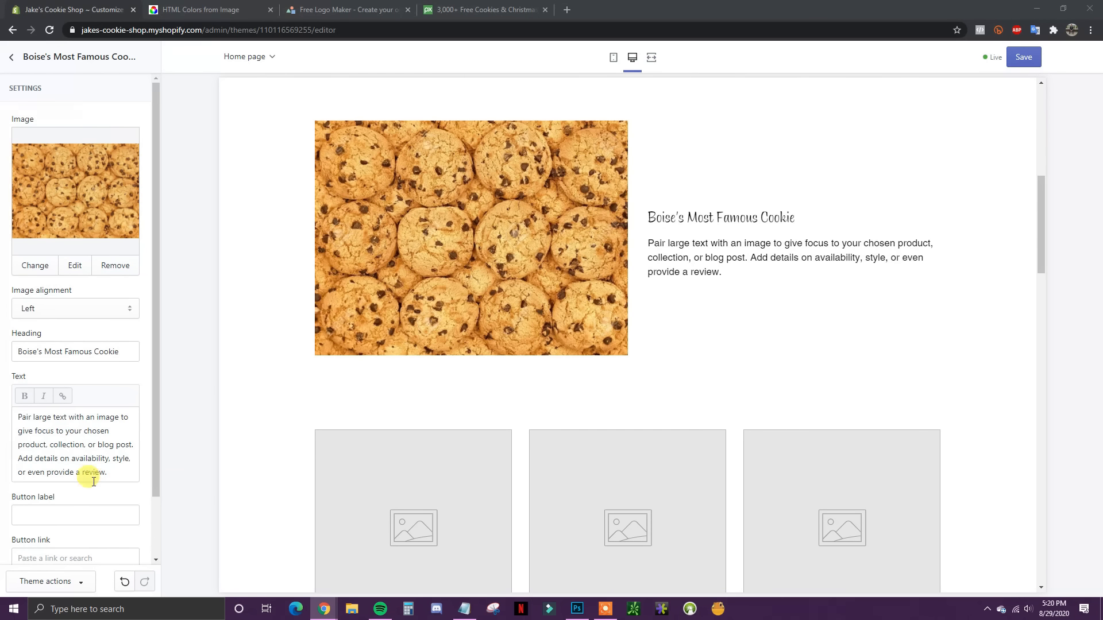
drag(93, 482, 14, 419)
text(Serving Boise for the last 2 decades, Jake's cookie shop is proud to be a local favorite and a popular tourist destination for anyone with a sweet tooth.)
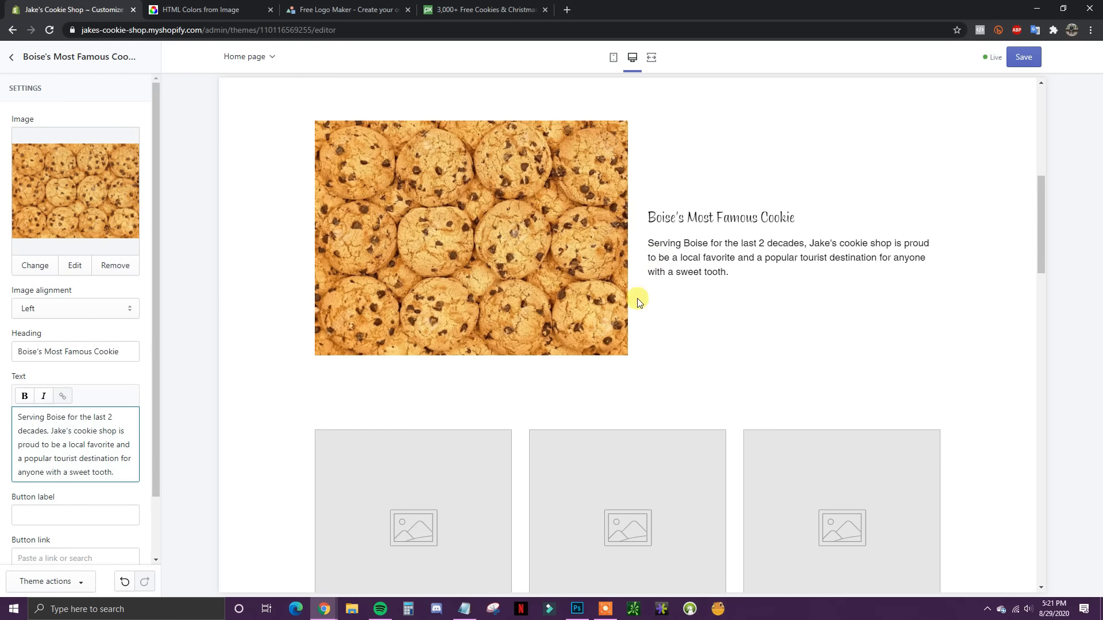
scroll(659, 367, up, 2)
scroll(660, 365, down, 3)
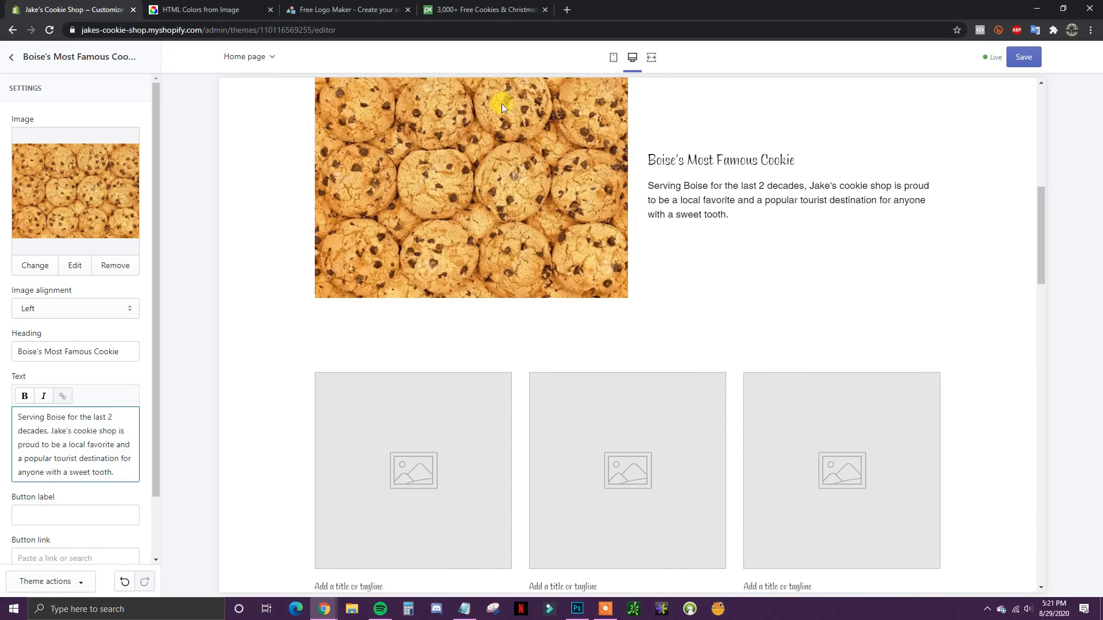
scroll(640, 249, up, 1)
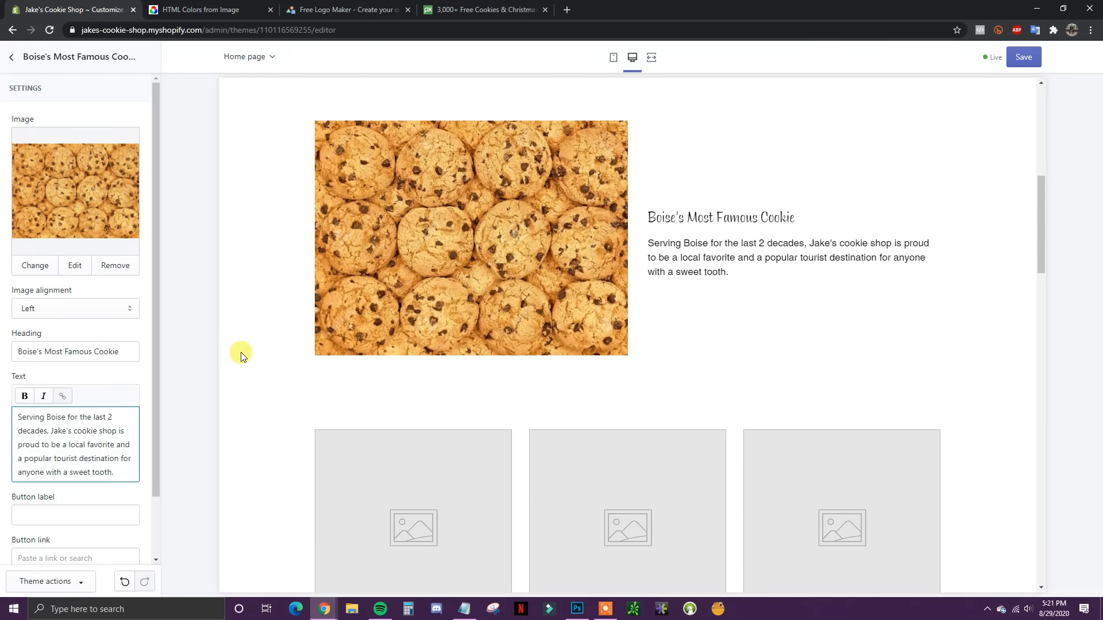
scroll(125, 382, down, 1)
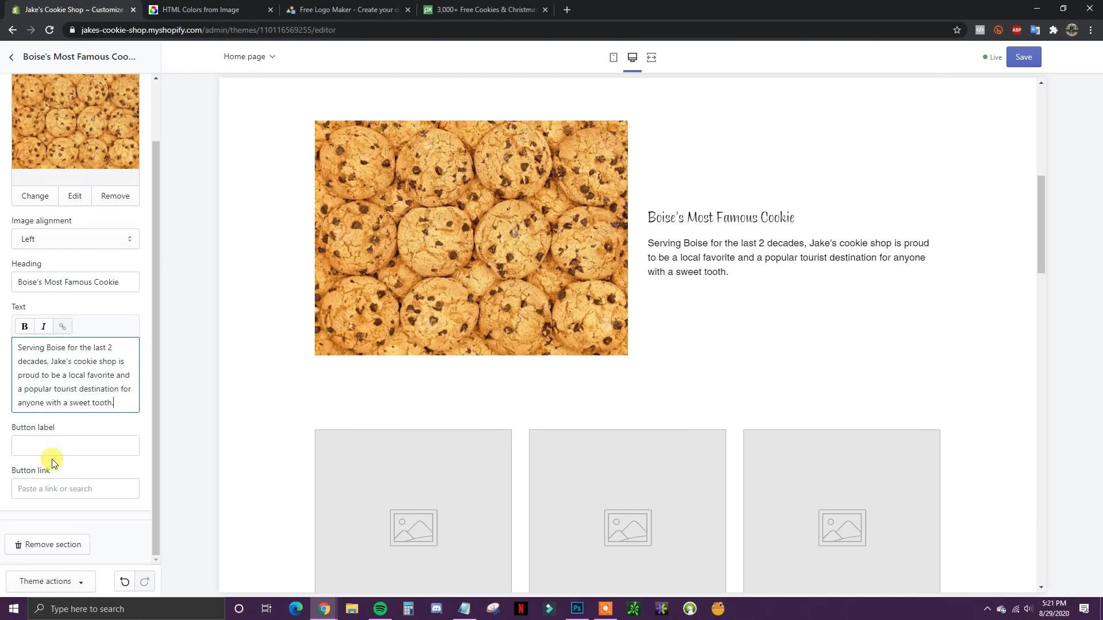
scroll(632, 402, up, 7)
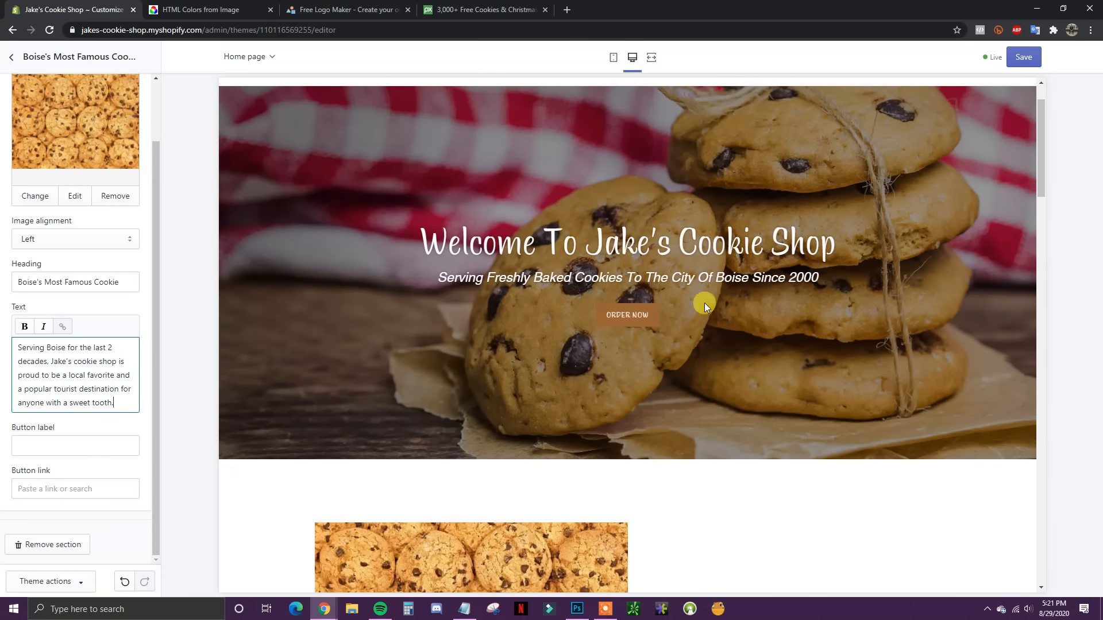
scroll(597, 402, down, 3)
scroll(601, 479, down, 4)
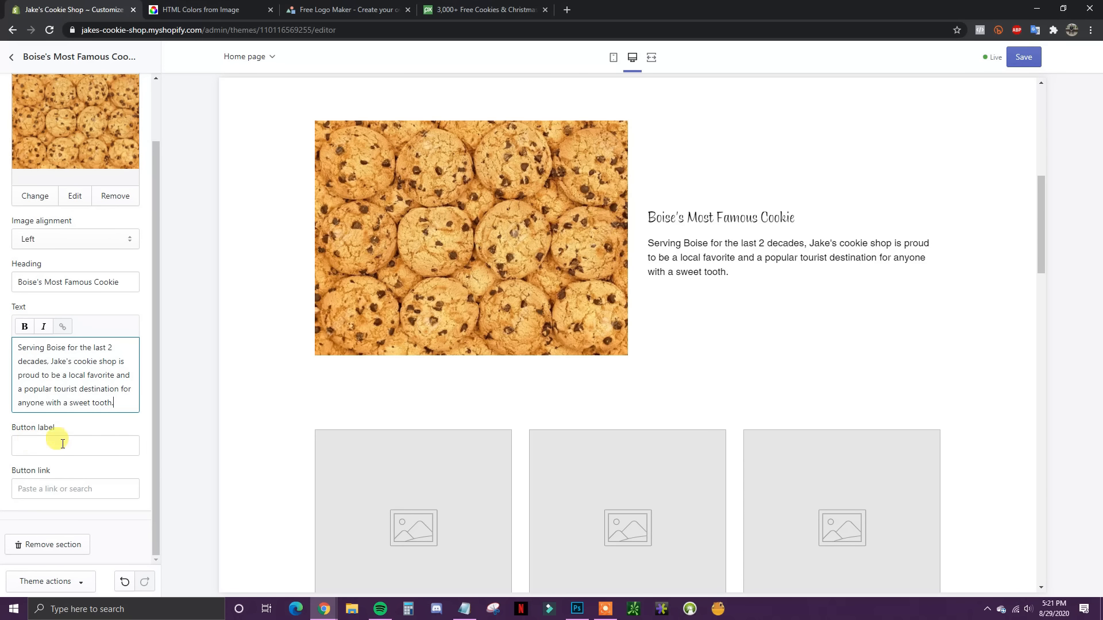
scroll(576, 387, up, 1)
scroll(372, 463, up, 3)
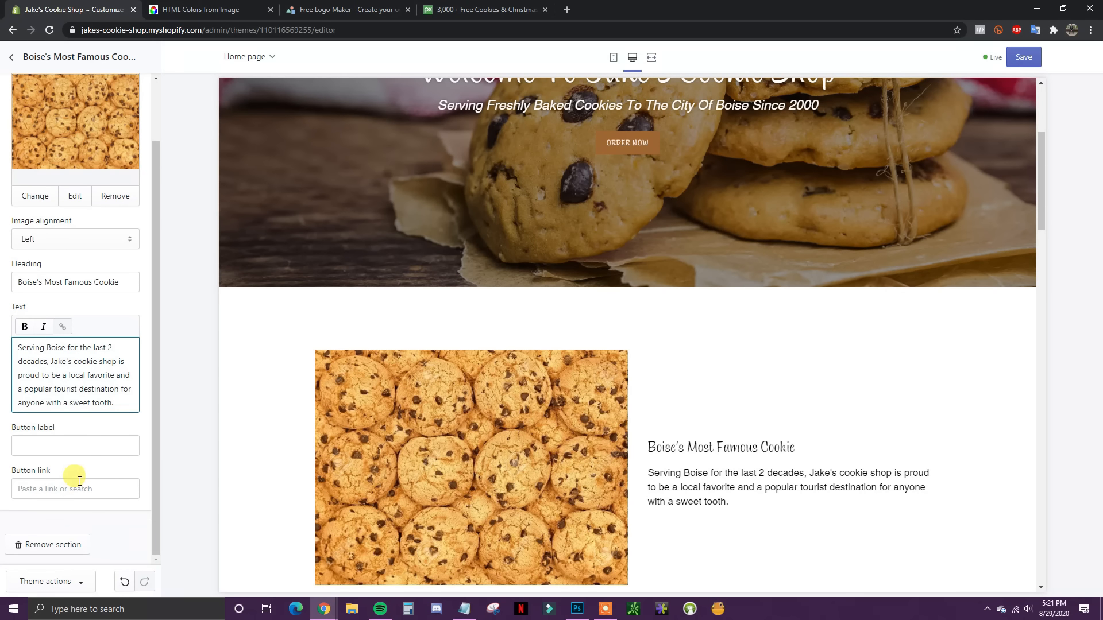
scroll(606, 473, down, 3)
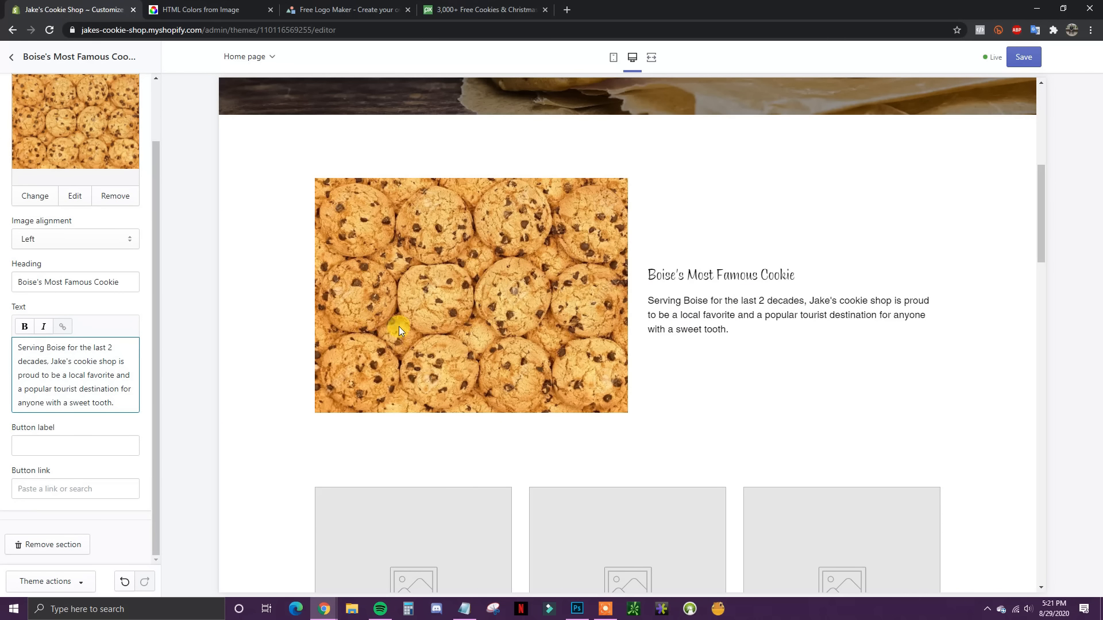
scroll(90, 436, up, 2)
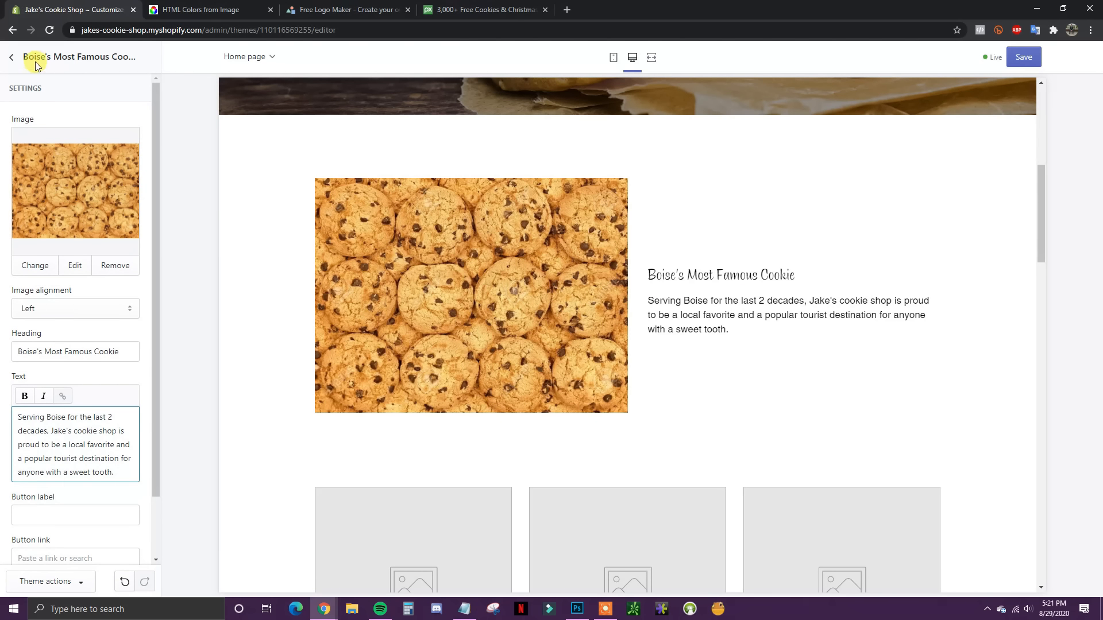
Step: Delete the placeholder 'Text columns with images' section so Featured collection follows the cookie section
click(13, 58)
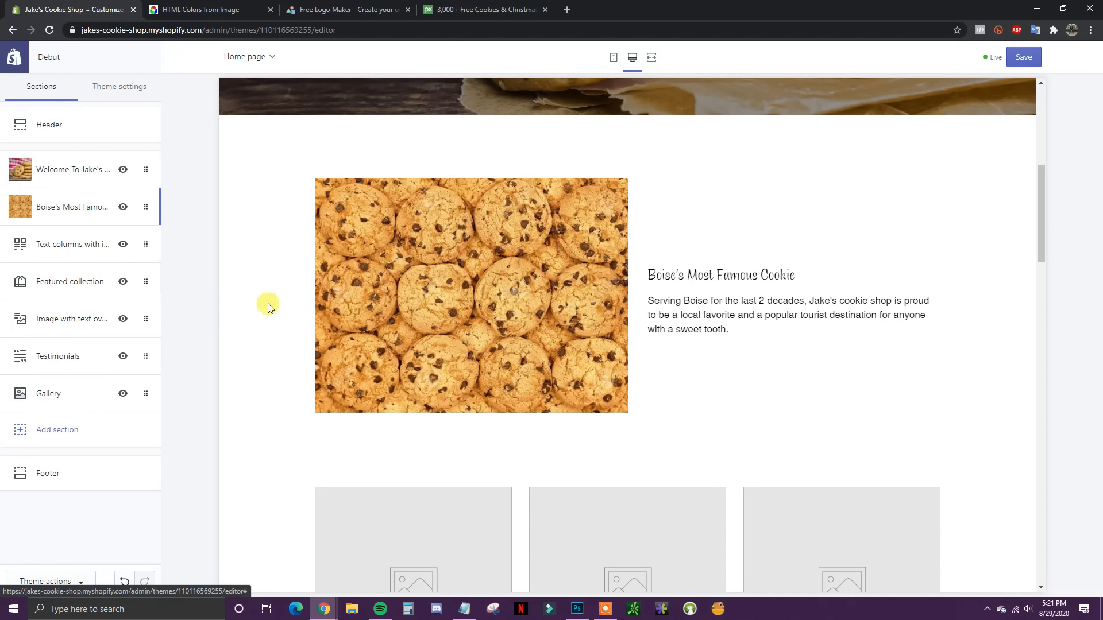
scroll(439, 315, down, 4)
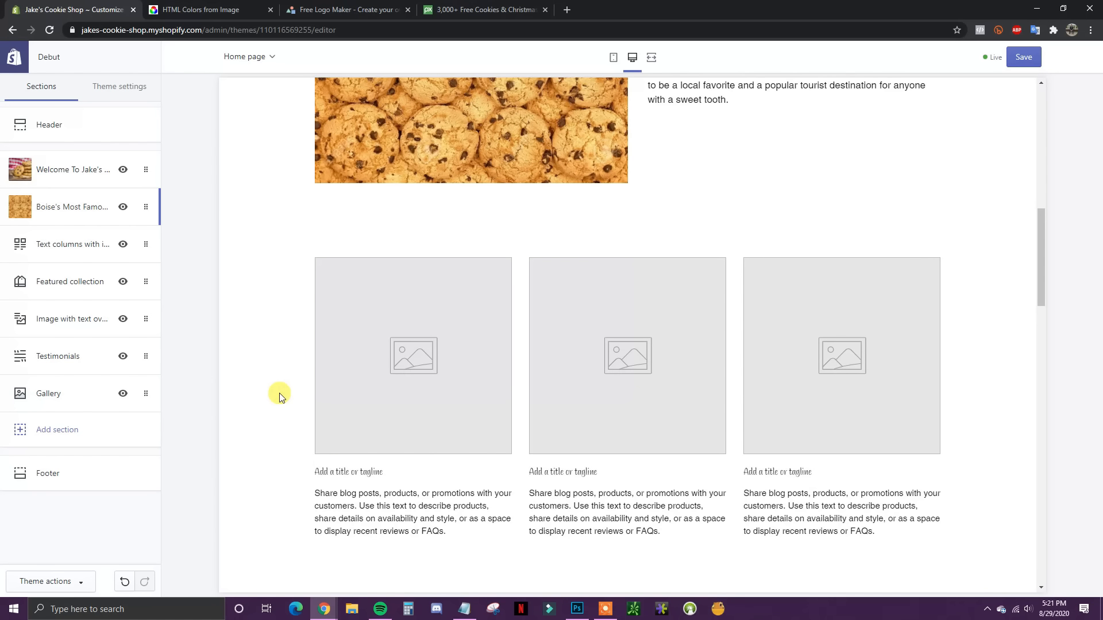
click(63, 247)
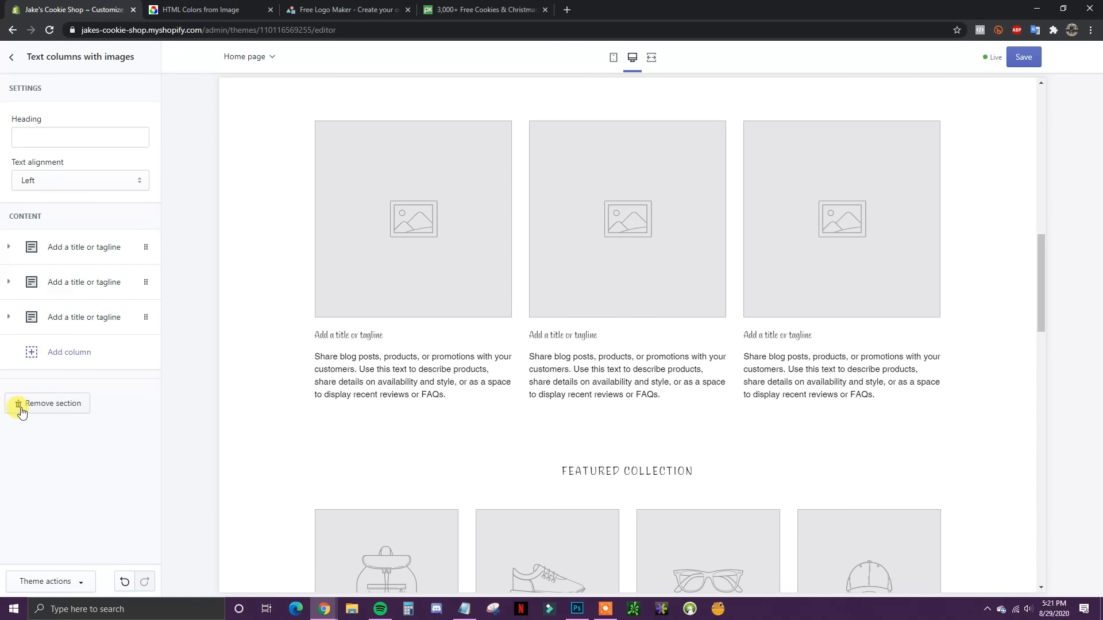
click(52, 405)
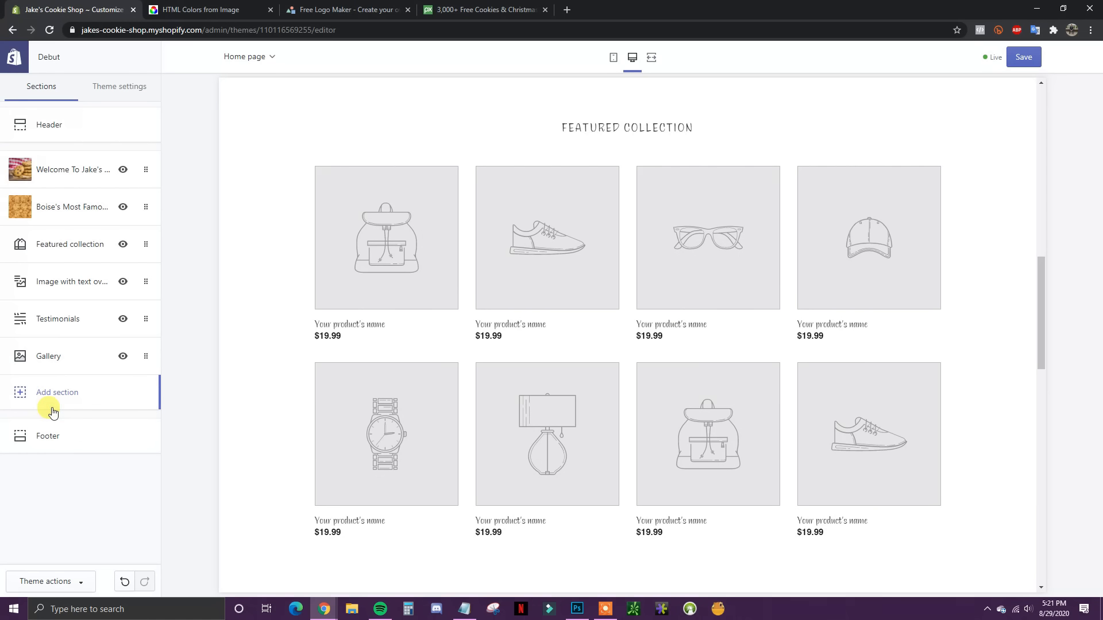
scroll(724, 352, up, 4)
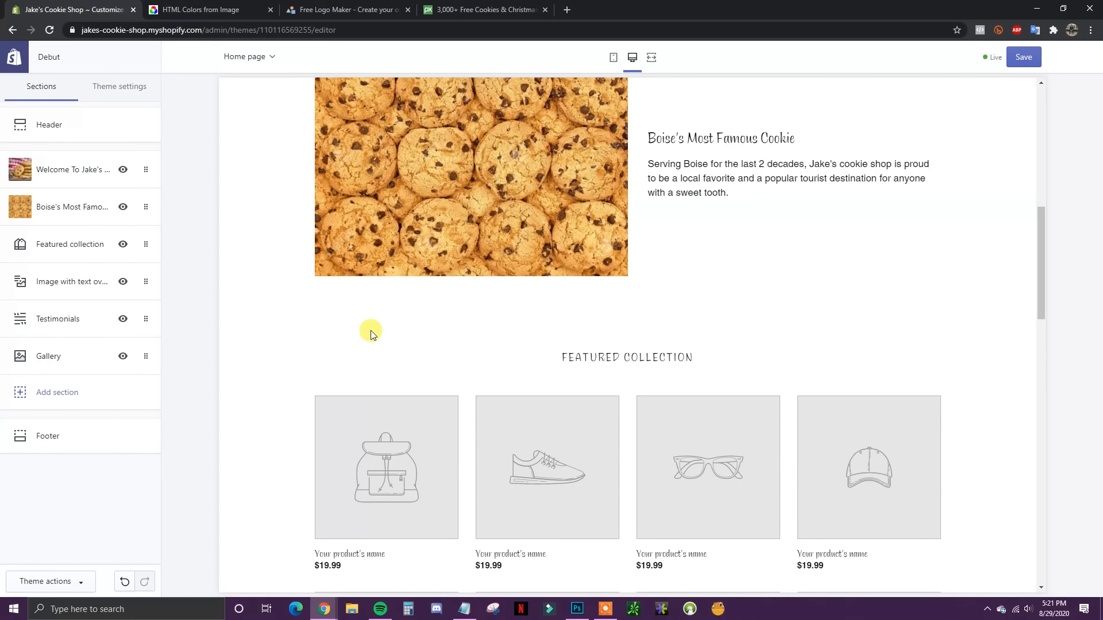
click(49, 395)
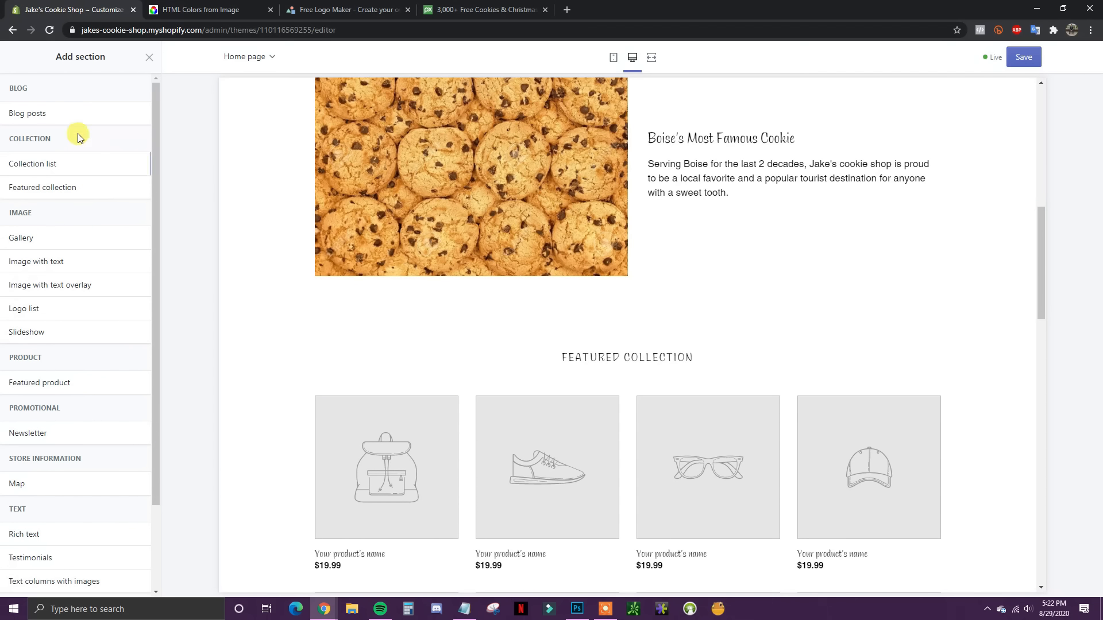
scroll(81, 362, down, 2)
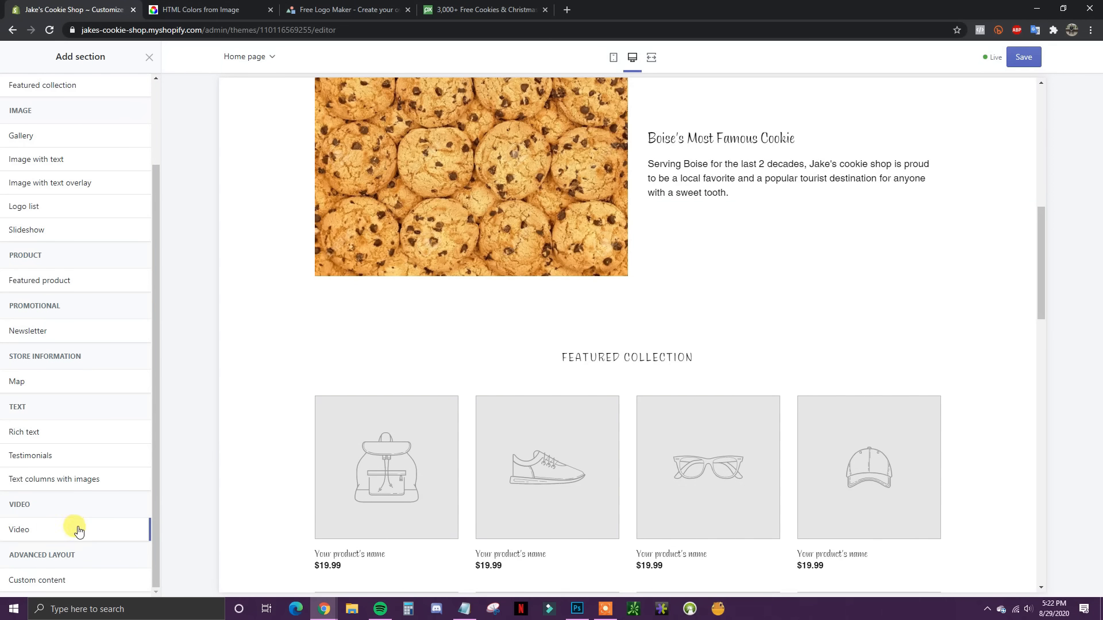
scroll(60, 494, up, 1)
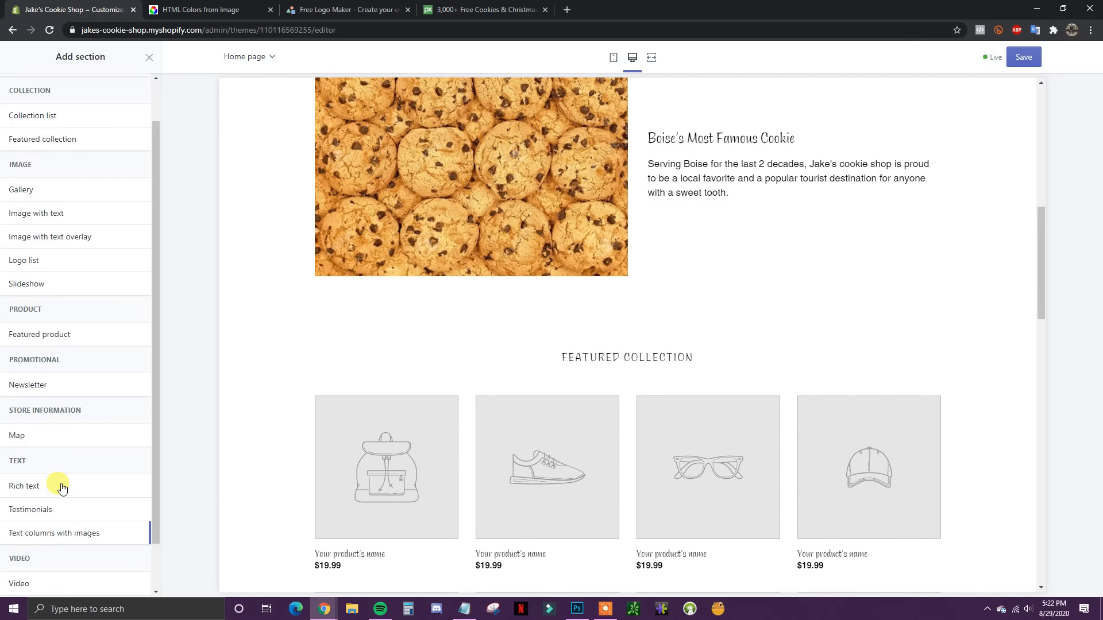
scroll(80, 440, up, 1)
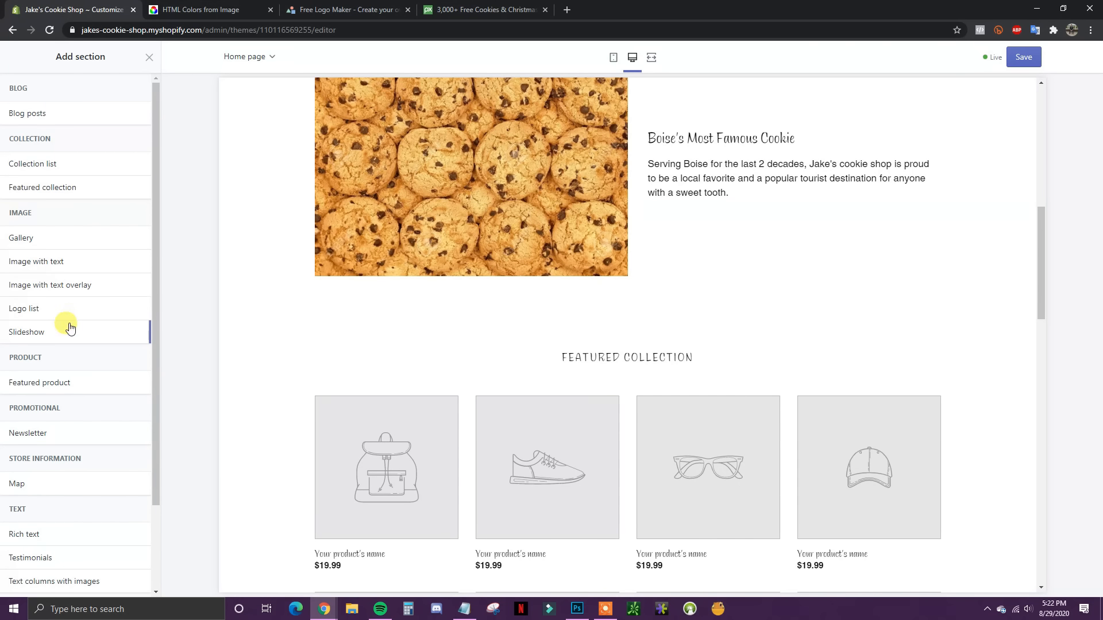
mouse_move(58, 332)
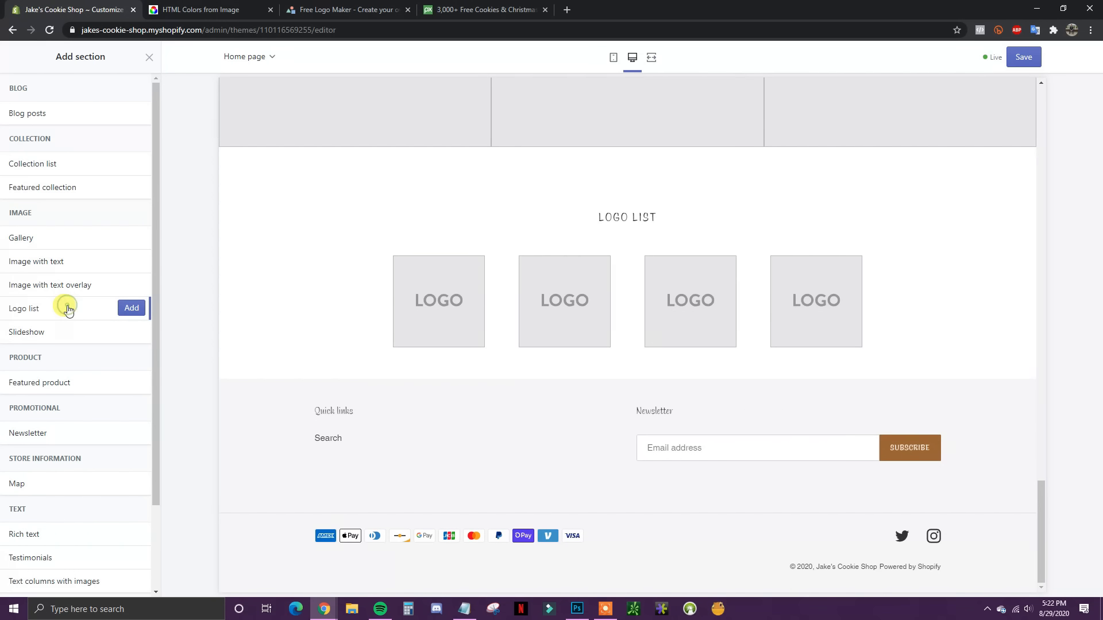
mouse_move(73, 288)
mouse_move(78, 265)
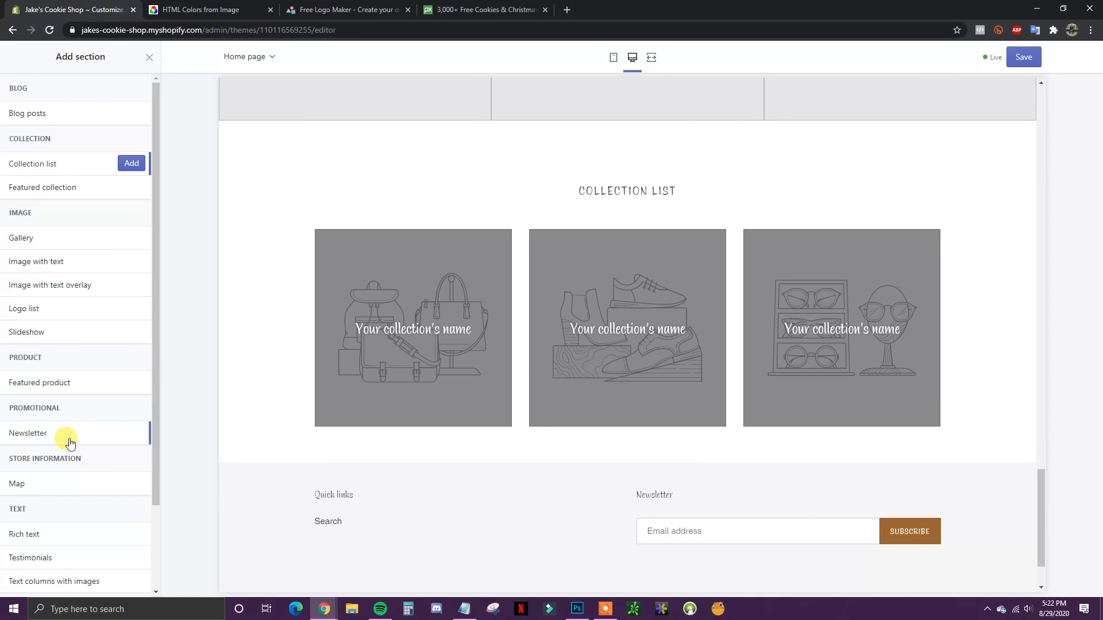
mouse_move(69, 440)
mouse_move(67, 386)
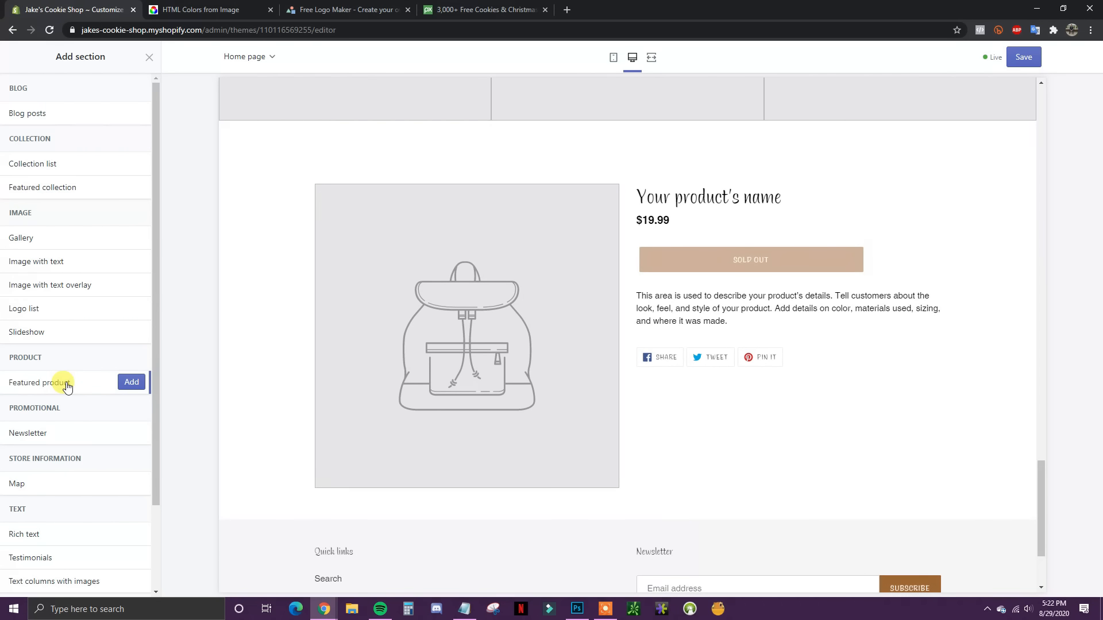
click(132, 383)
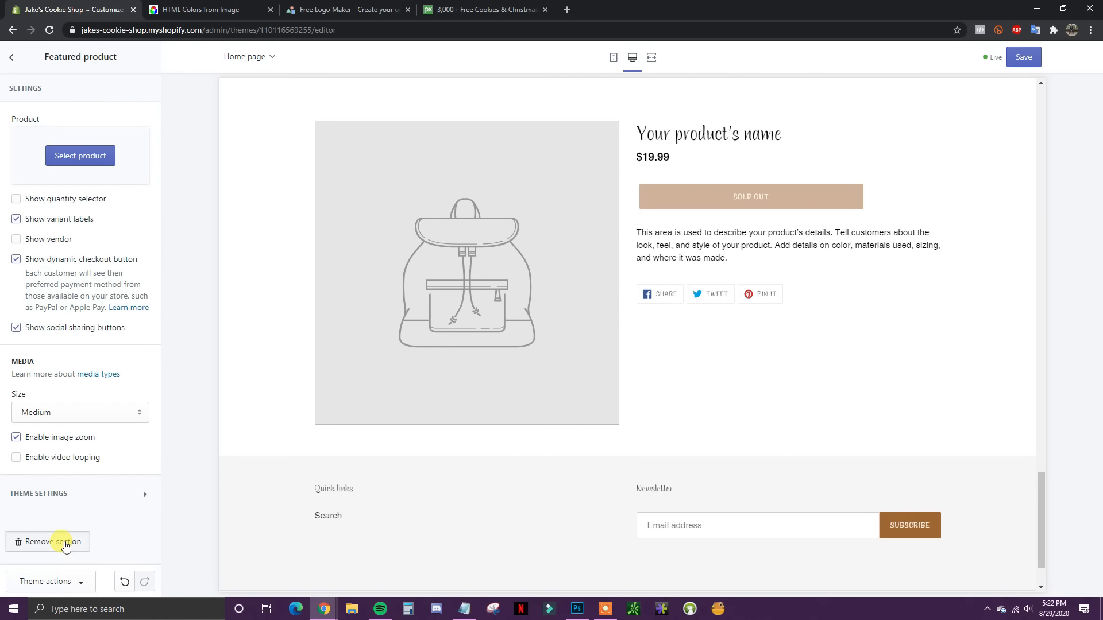
click(65, 543)
scroll(515, 480, up, 15)
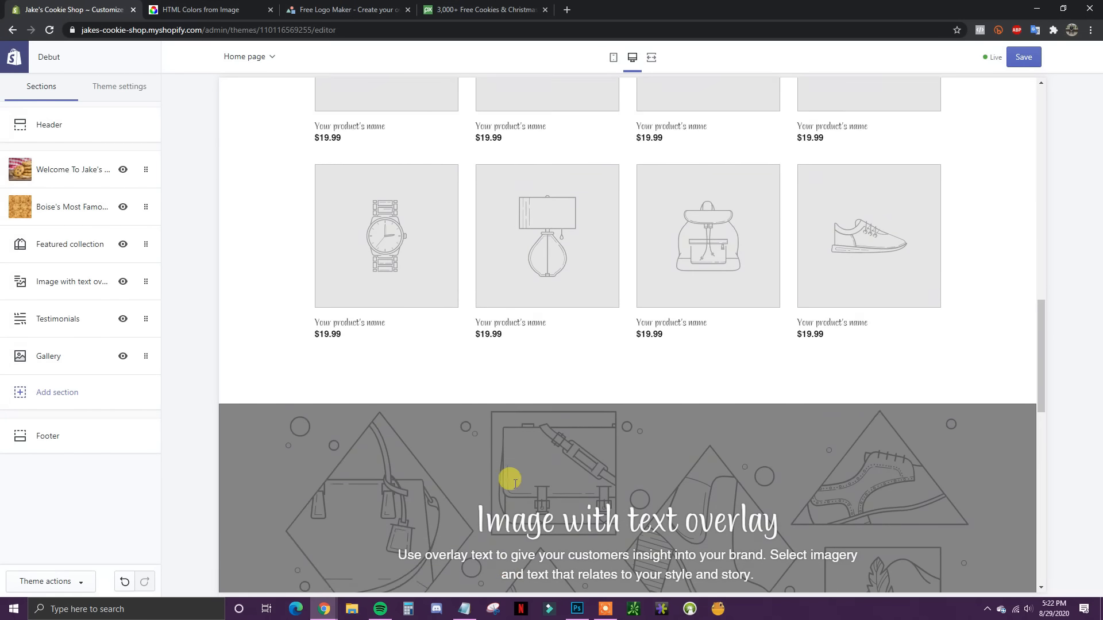
scroll(515, 481, up, 8)
scroll(520, 451, down, 1)
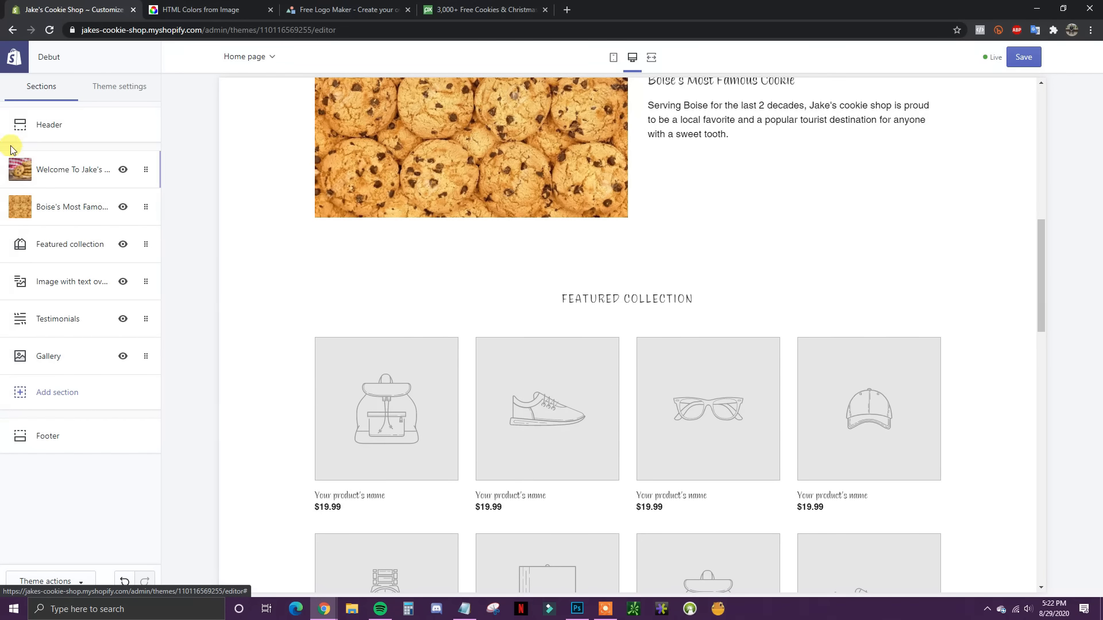
scroll(402, 422, up, 1)
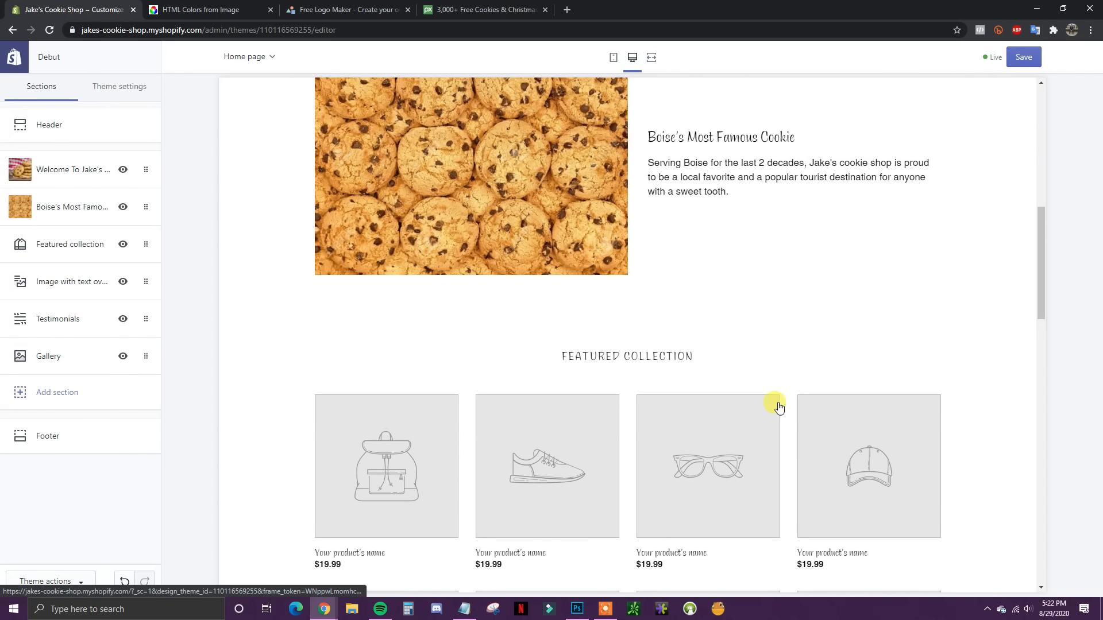
scroll(775, 345, up, 1)
scroll(719, 392, up, 1)
scroll(720, 390, down, 2)
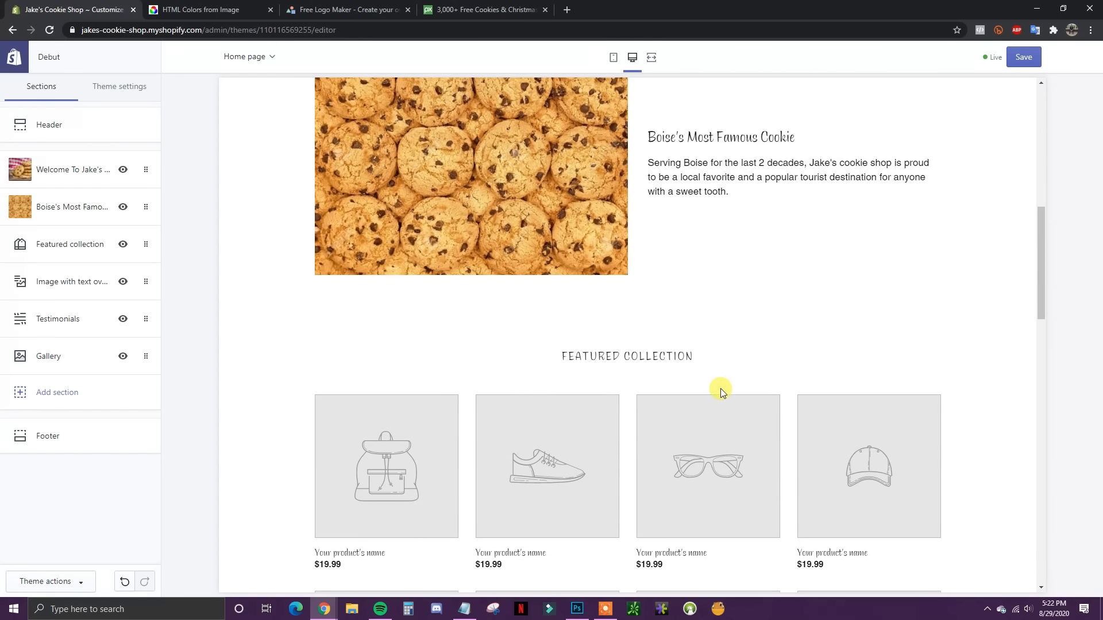
click(64, 244)
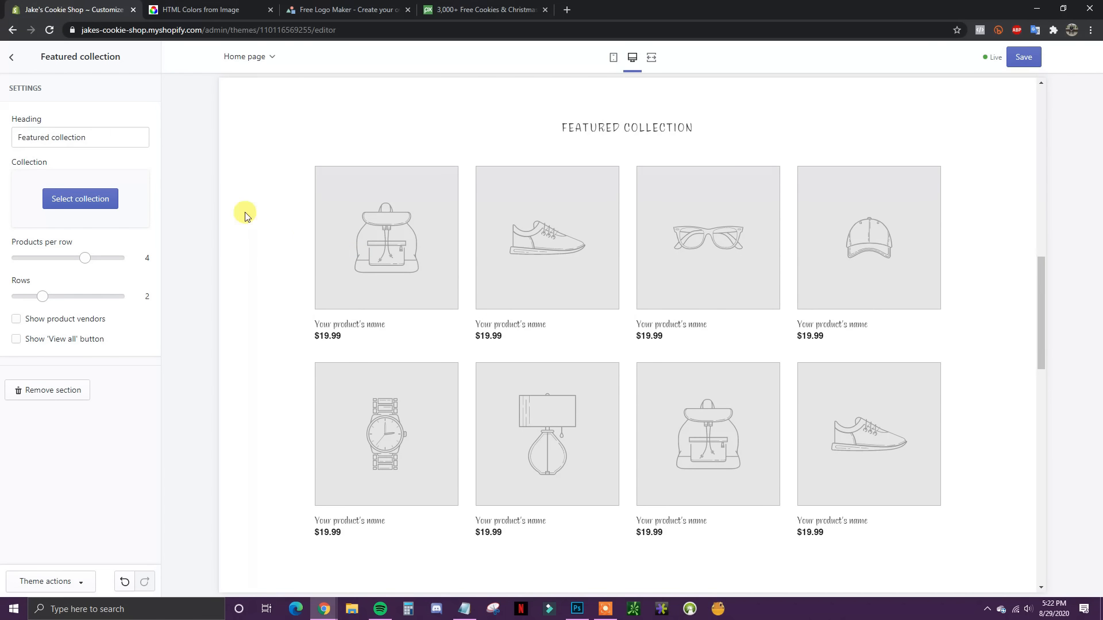
click(13, 59)
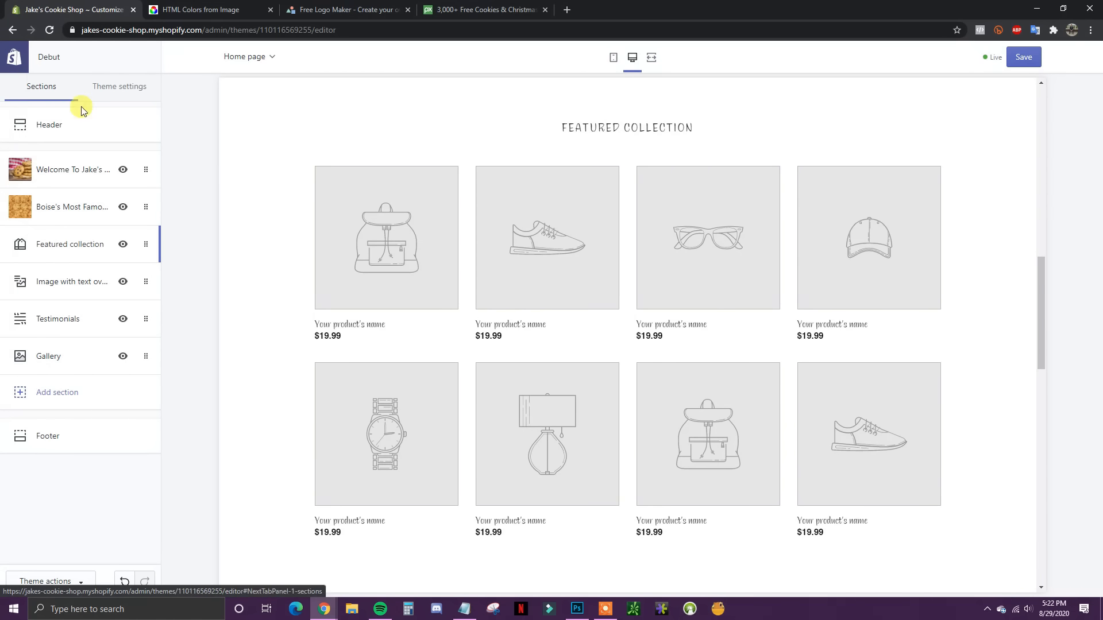
scroll(626, 303, down, 3)
scroll(626, 302, down, 3)
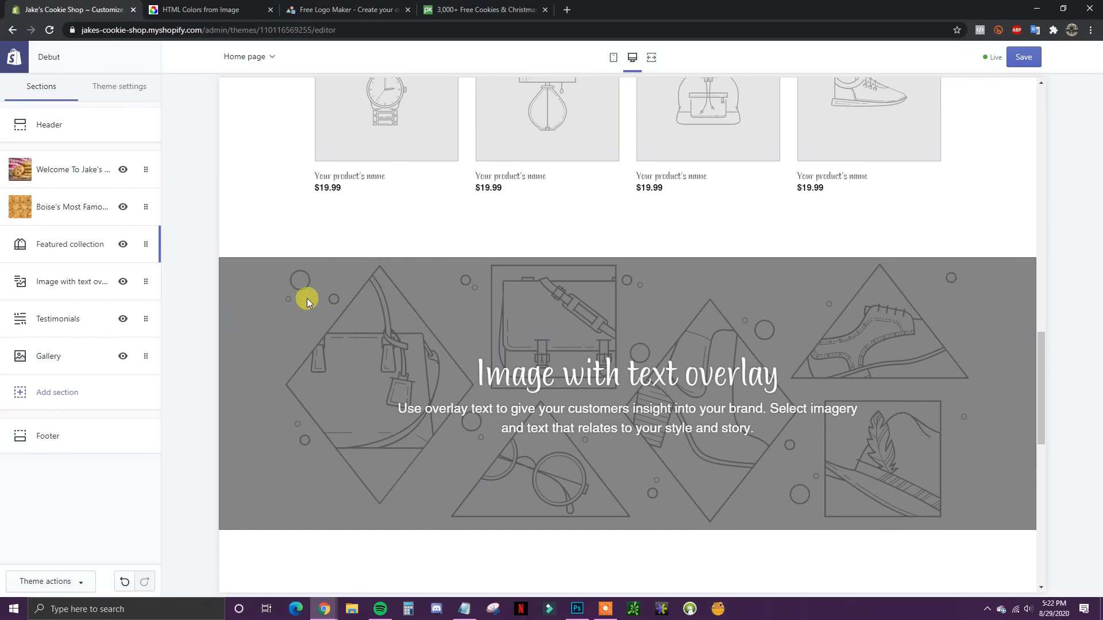
scroll(305, 298, down, 1)
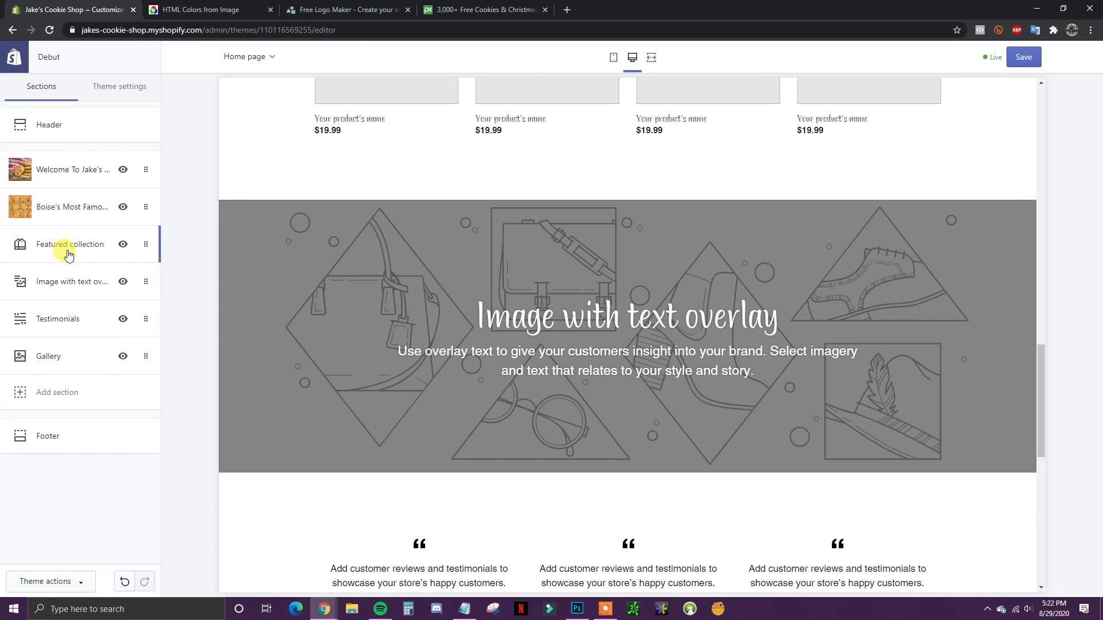
Step: Upload the cookies-and-chocolate photo from Downloads as the overlay banner's background image
click(66, 281)
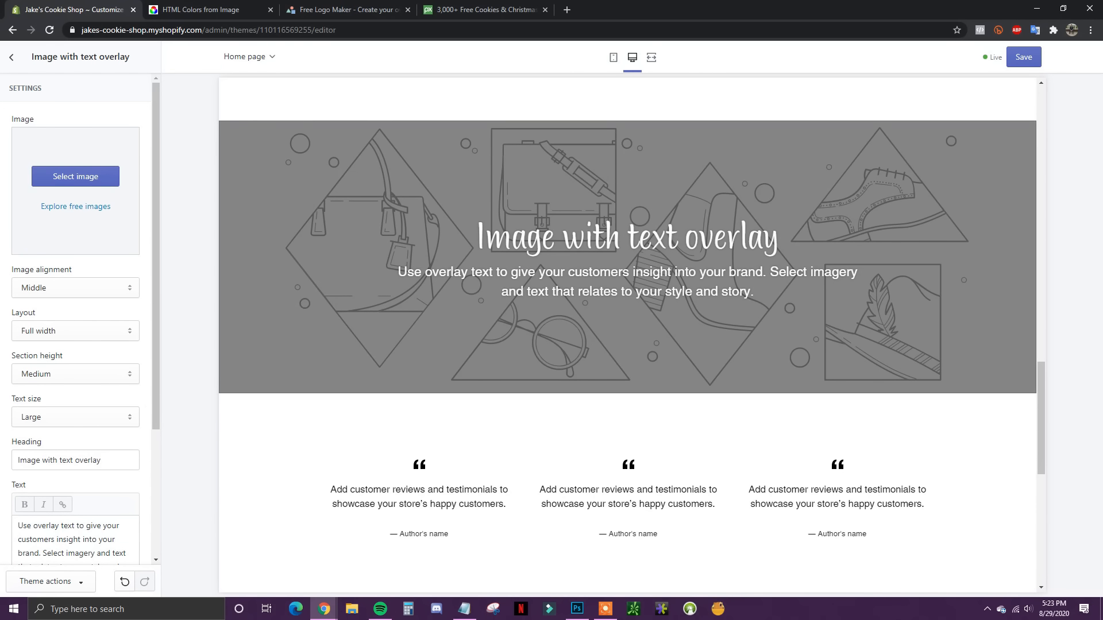
click(81, 176)
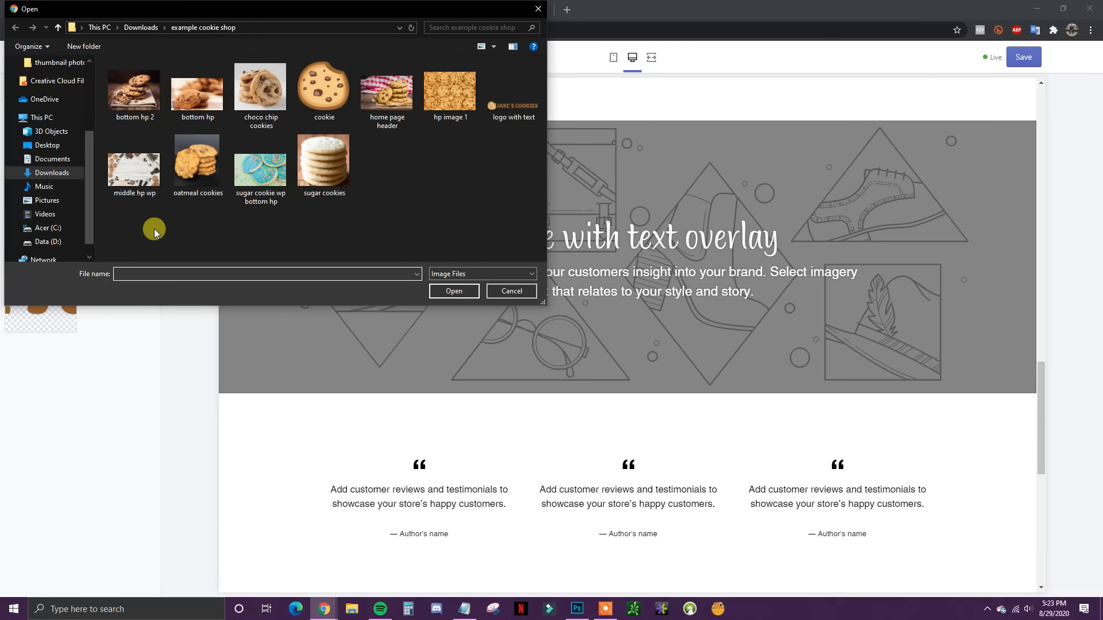
double_click(137, 181)
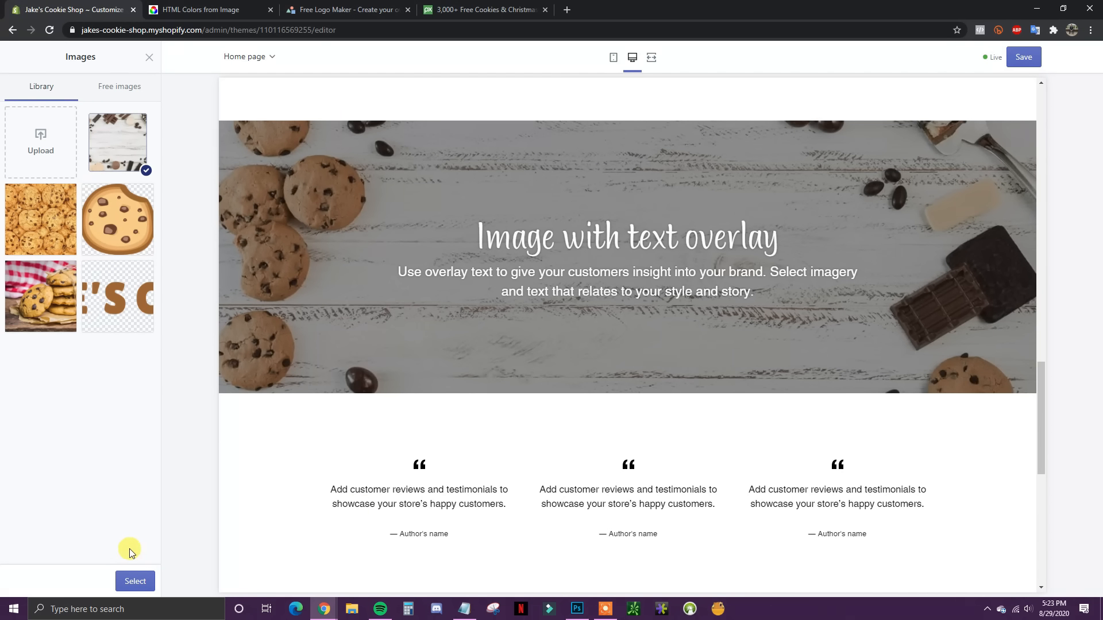
click(131, 584)
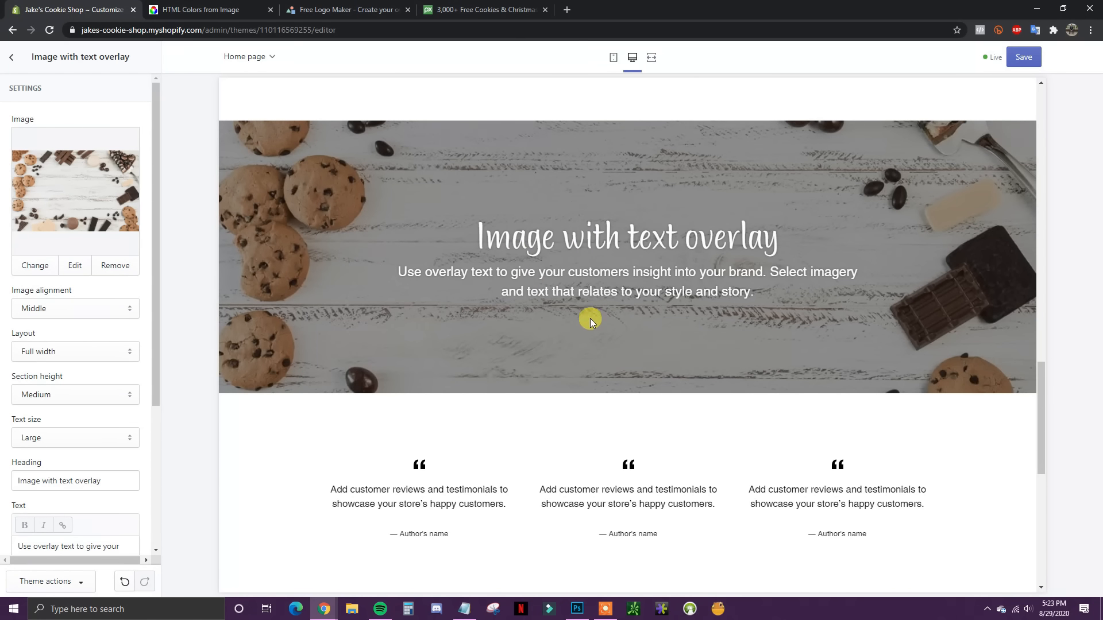
scroll(833, 402, up, 2)
drag(1039, 418, 1063, 418)
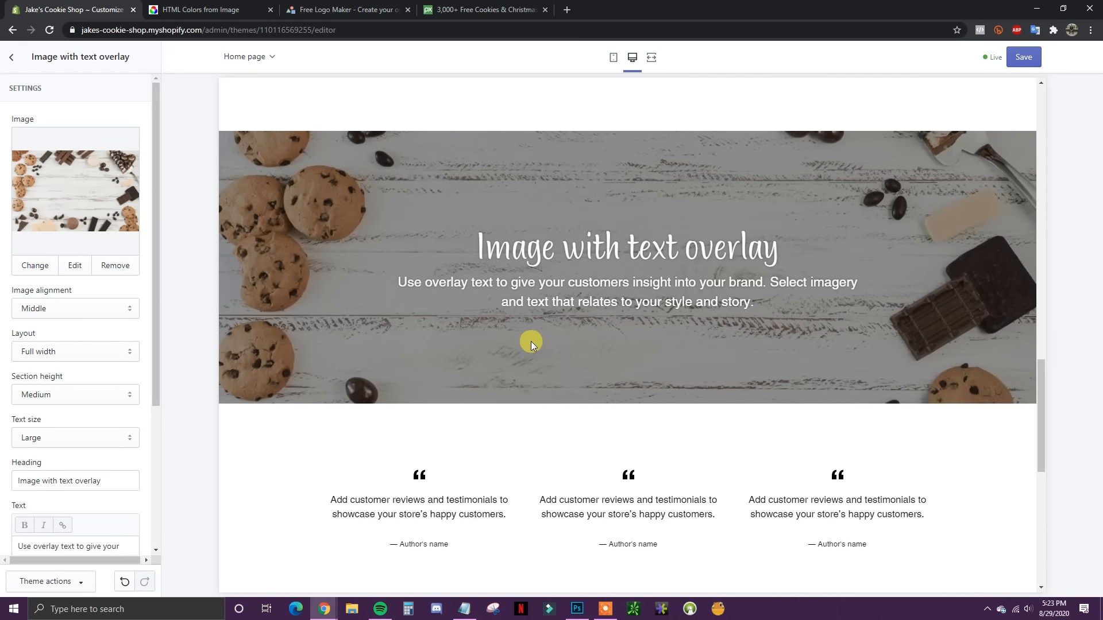
Step: Review the banner's alignment, text size and height options, keeping Middle, Large and Medium
click(118, 308)
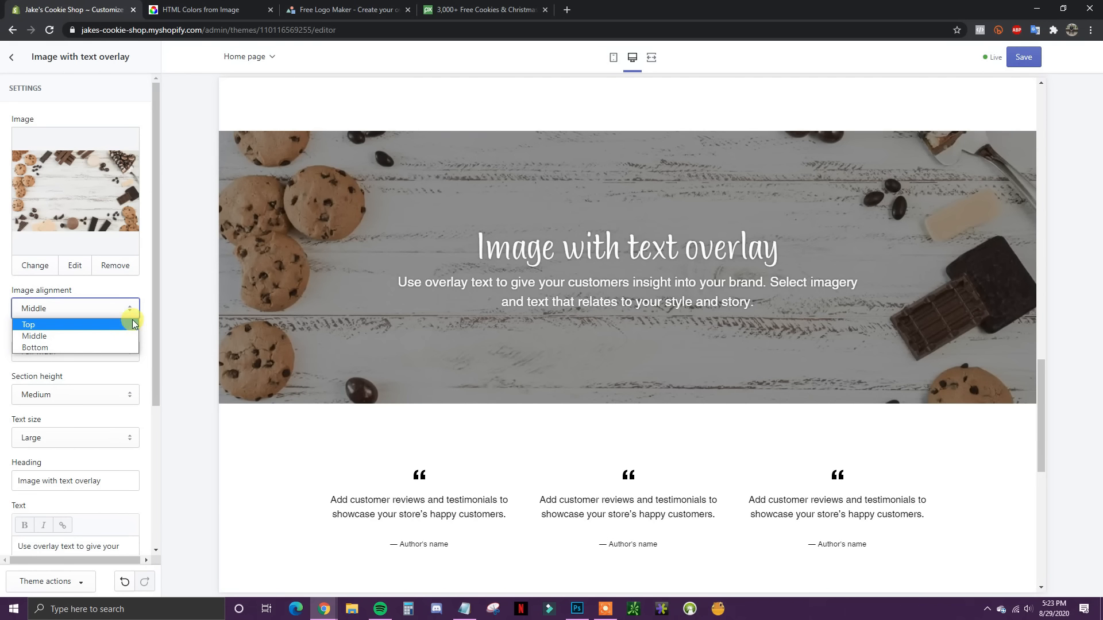
click(148, 321)
scroll(140, 351, down, 1)
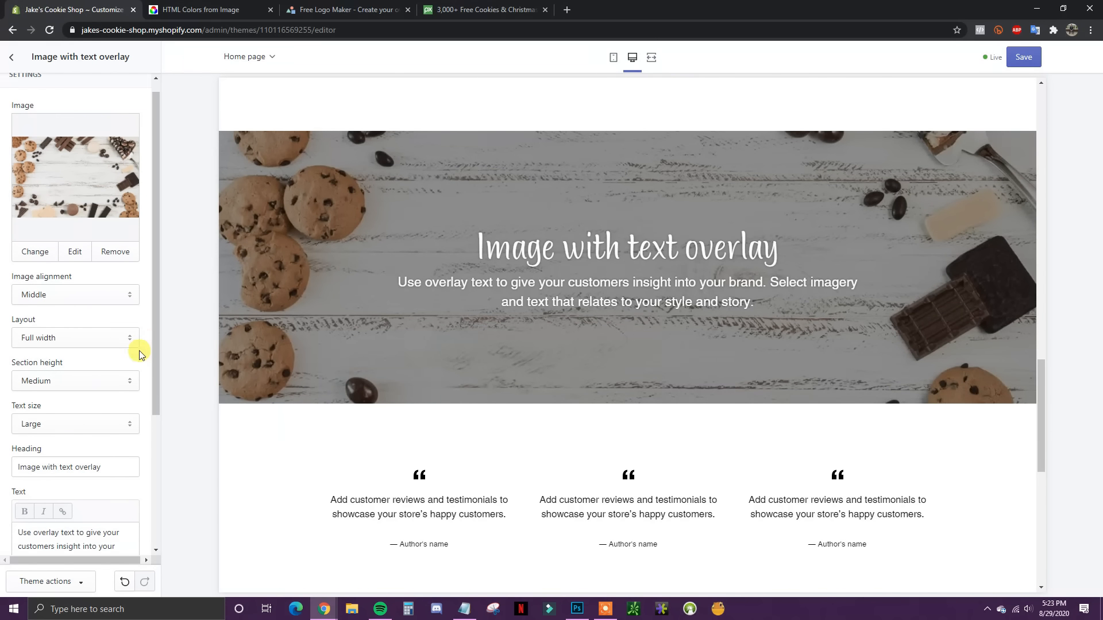
scroll(475, 322, down, 1)
scroll(112, 317, down, 1)
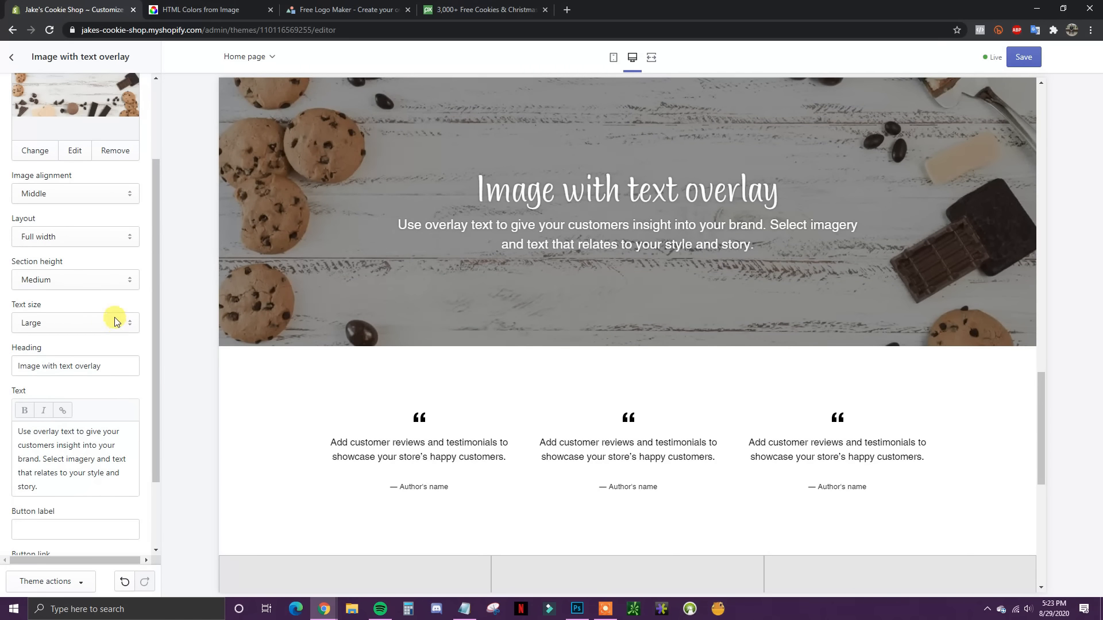
click(130, 322)
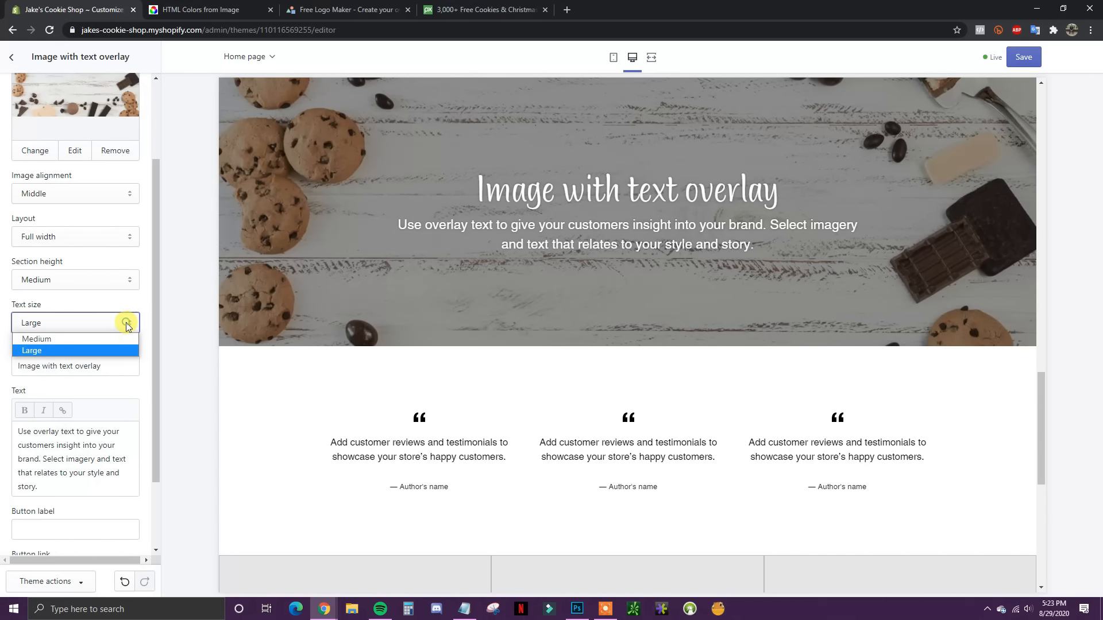
click(144, 320)
click(133, 279)
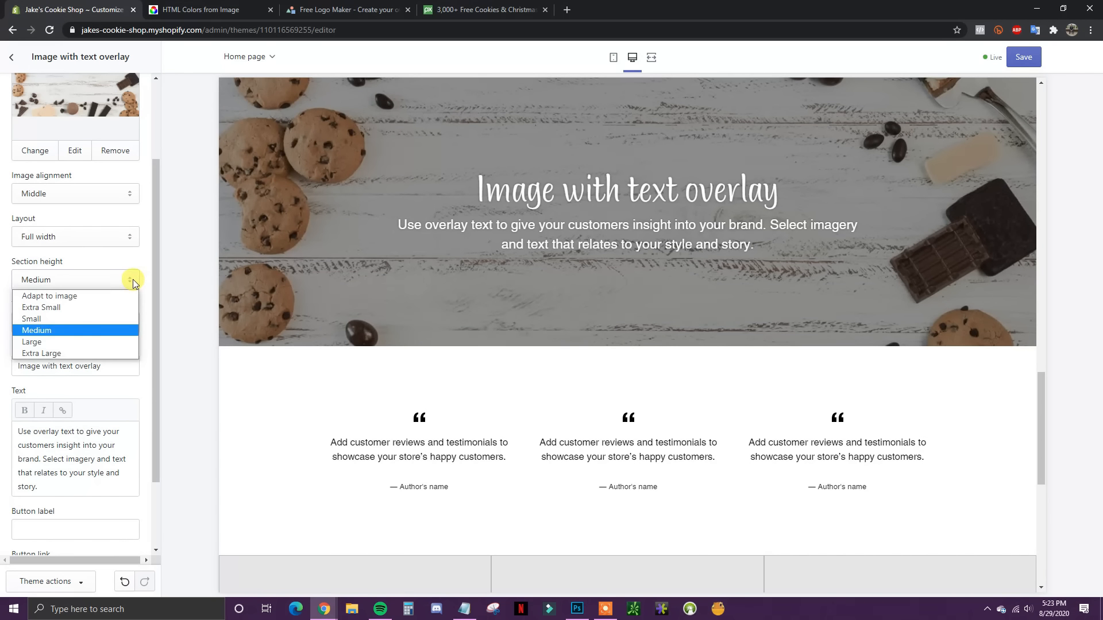
click(115, 304)
click(122, 281)
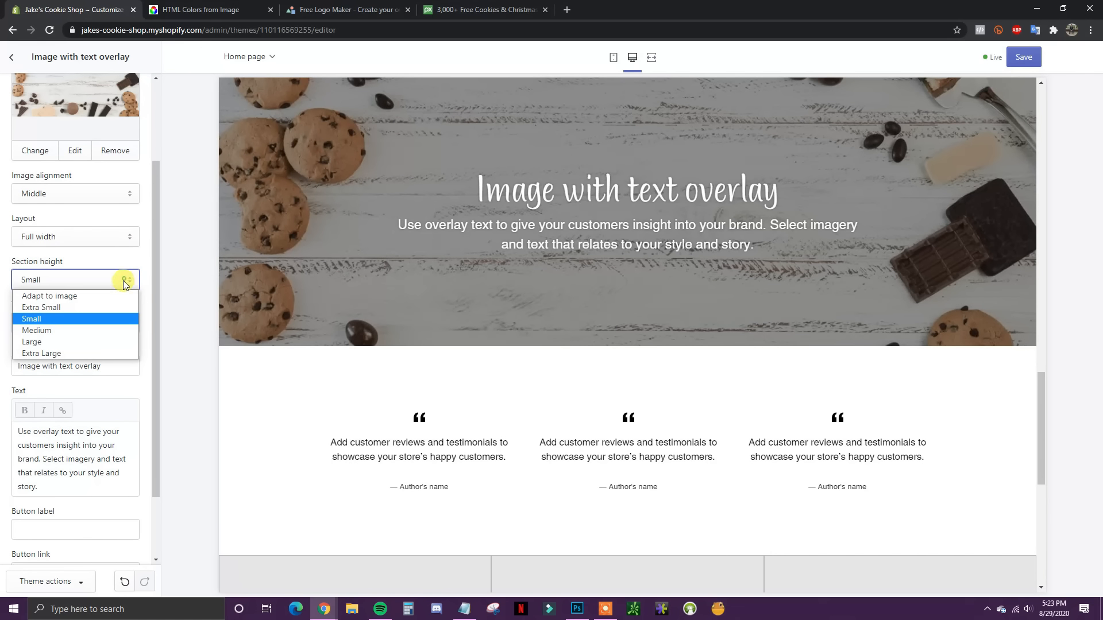
click(89, 325)
click(148, 344)
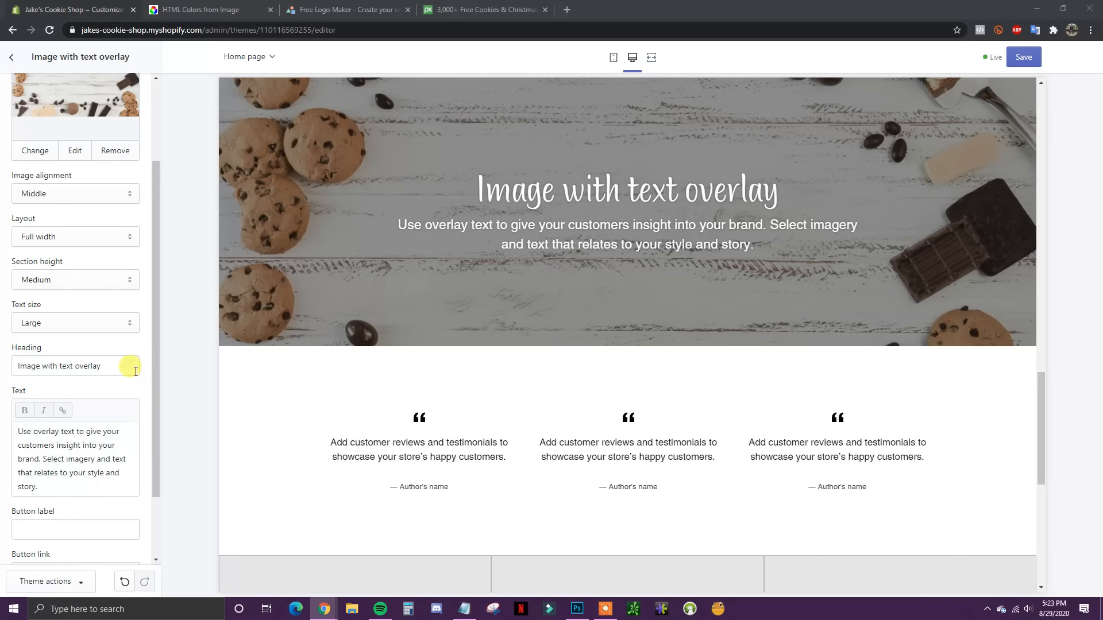
Step: Set the banner heading to 'Satisfy Your Sweet Tooth' and paste the dozen-cookies blurb as its text
drag(129, 365, 2, 374)
text(Satisfy Your Sweet Tooth)
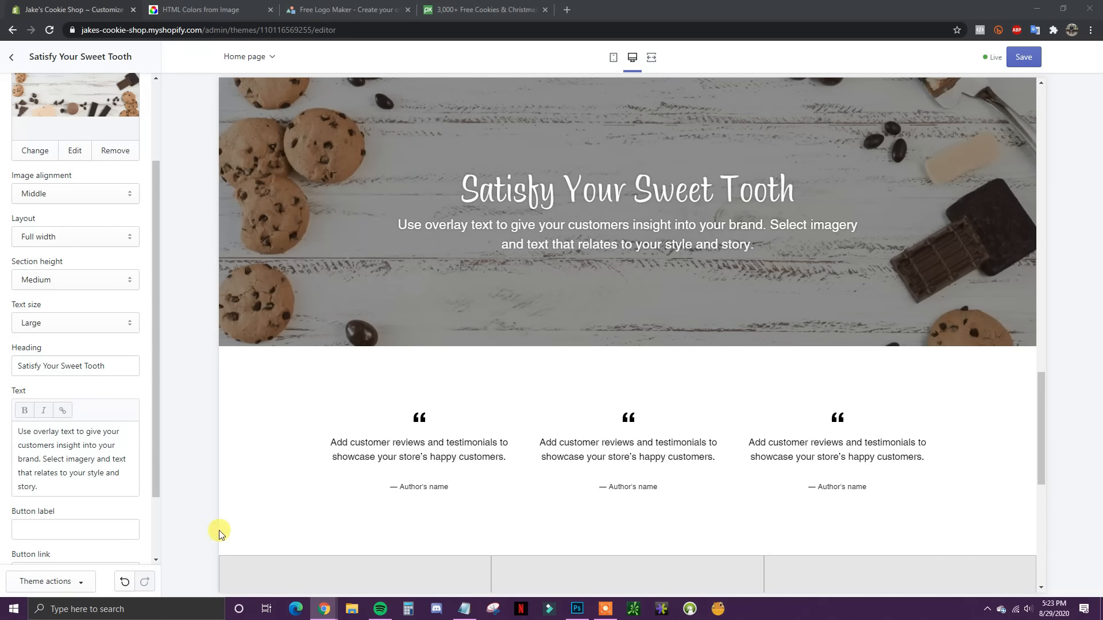
drag(38, 486, 13, 424)
text(Come in and satisfy your craving with a dozen of our world renowned cookies.)
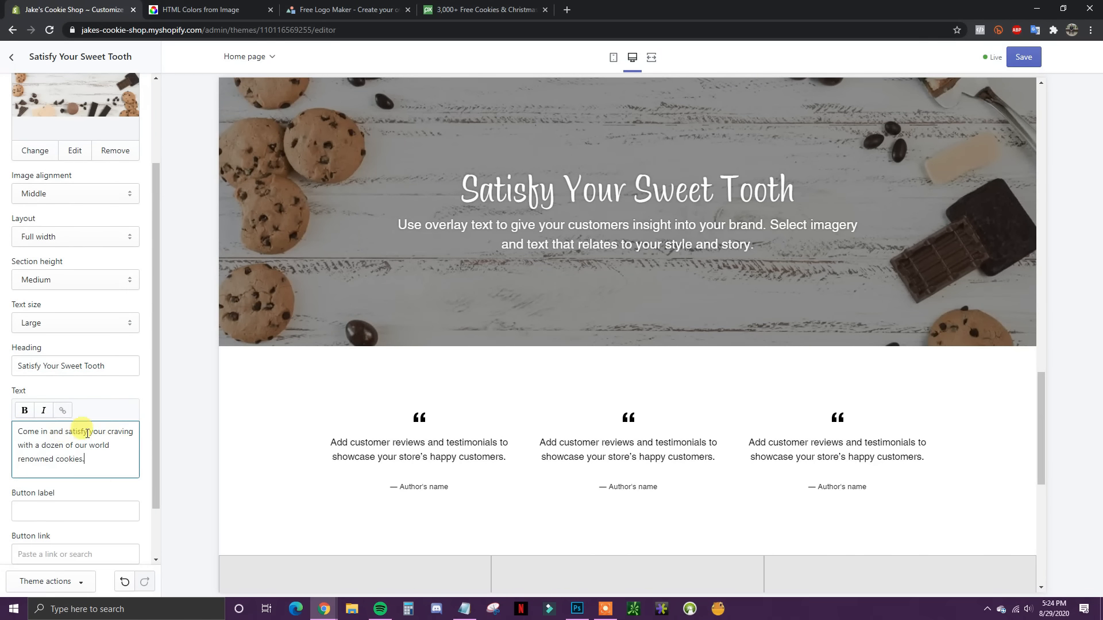
scroll(128, 399, down, 2)
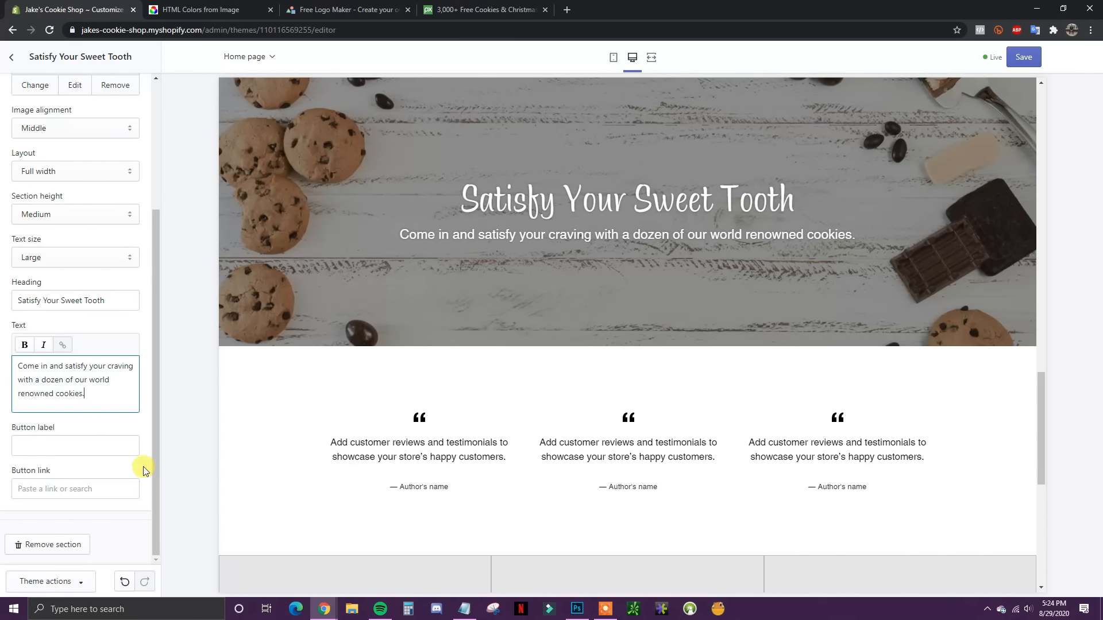
scroll(632, 466, up, 10)
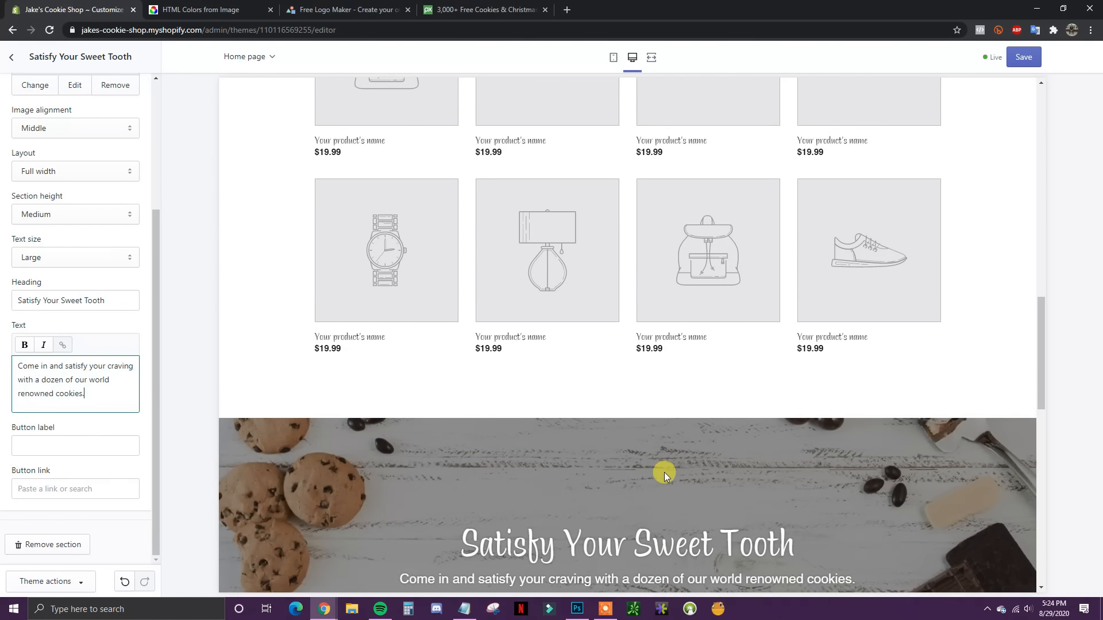
scroll(668, 480, up, 1)
scroll(668, 479, down, 8)
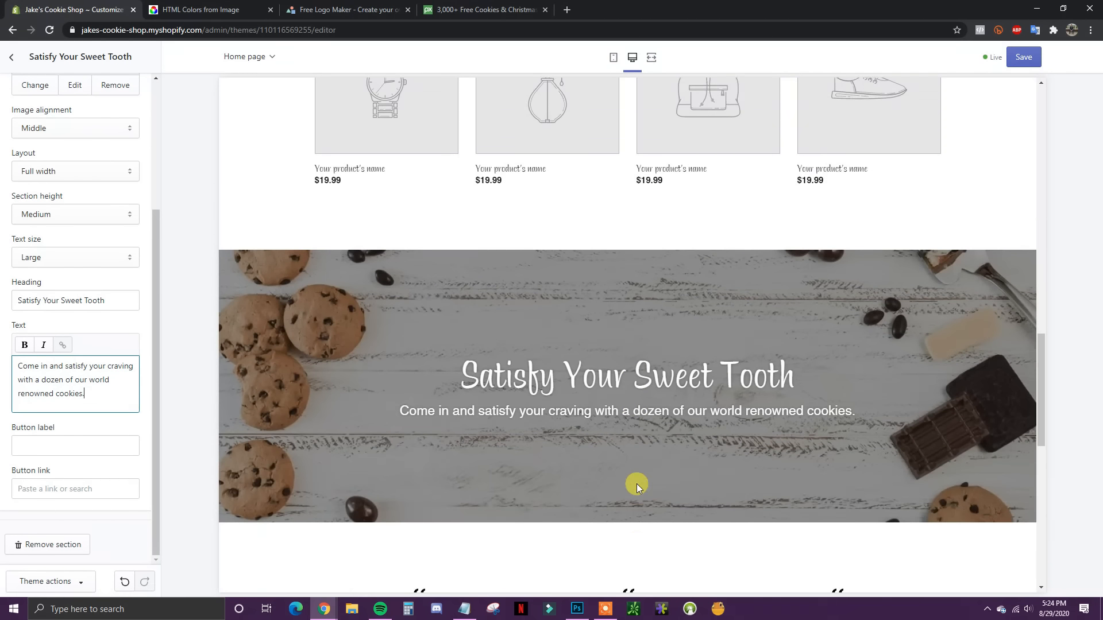
scroll(666, 478, up, 1)
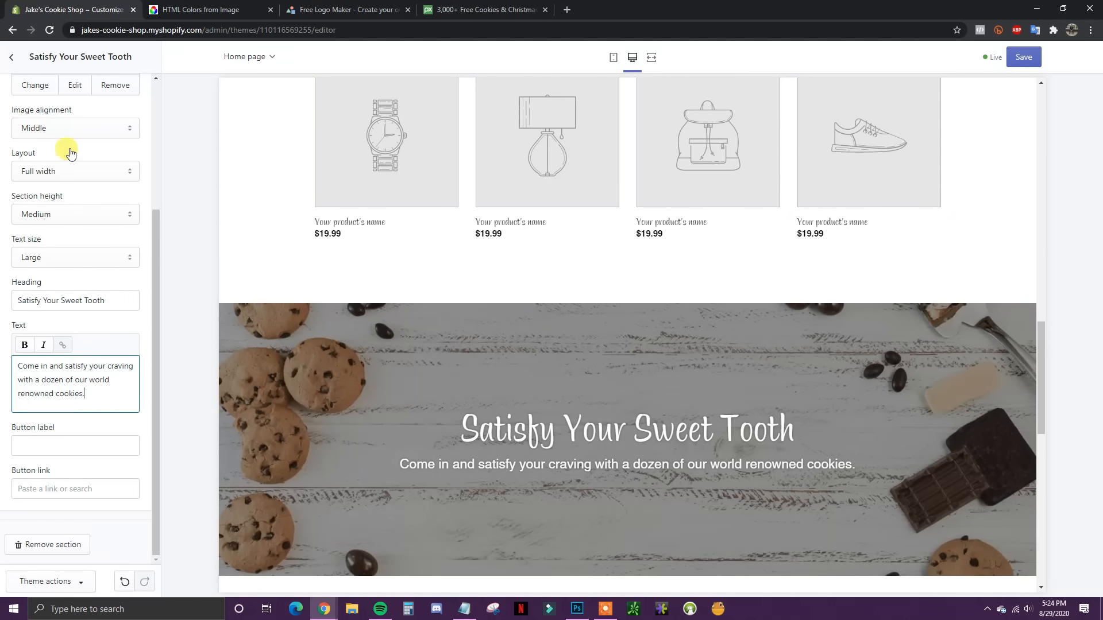
click(7, 57)
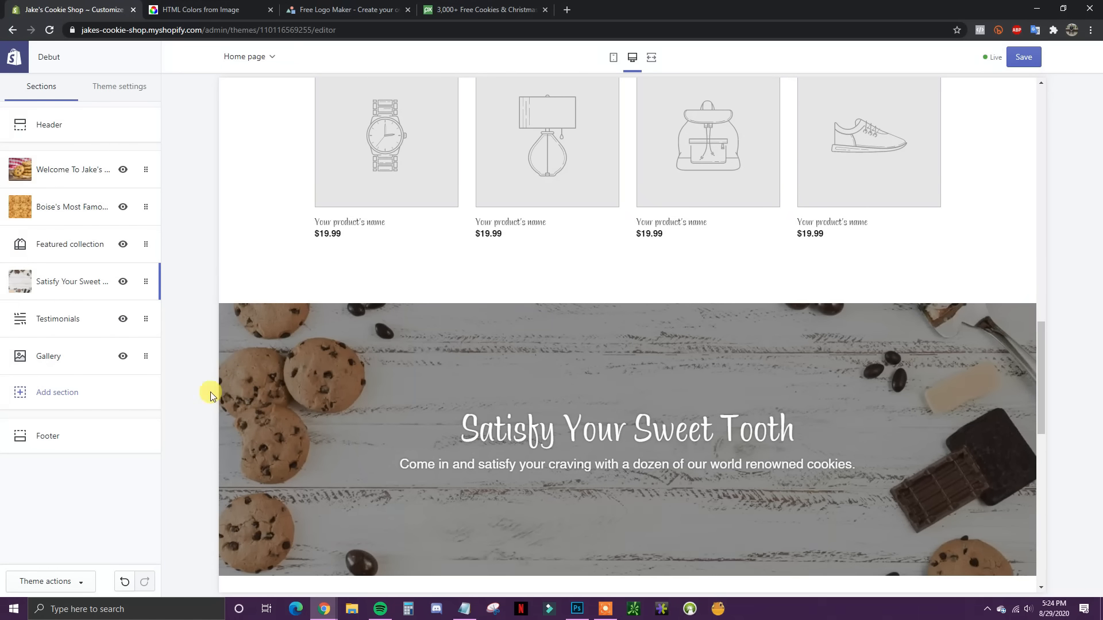
scroll(501, 443, down, 4)
Step: Title the Testimonials section 'What Our Customers Are Saying'
click(79, 314)
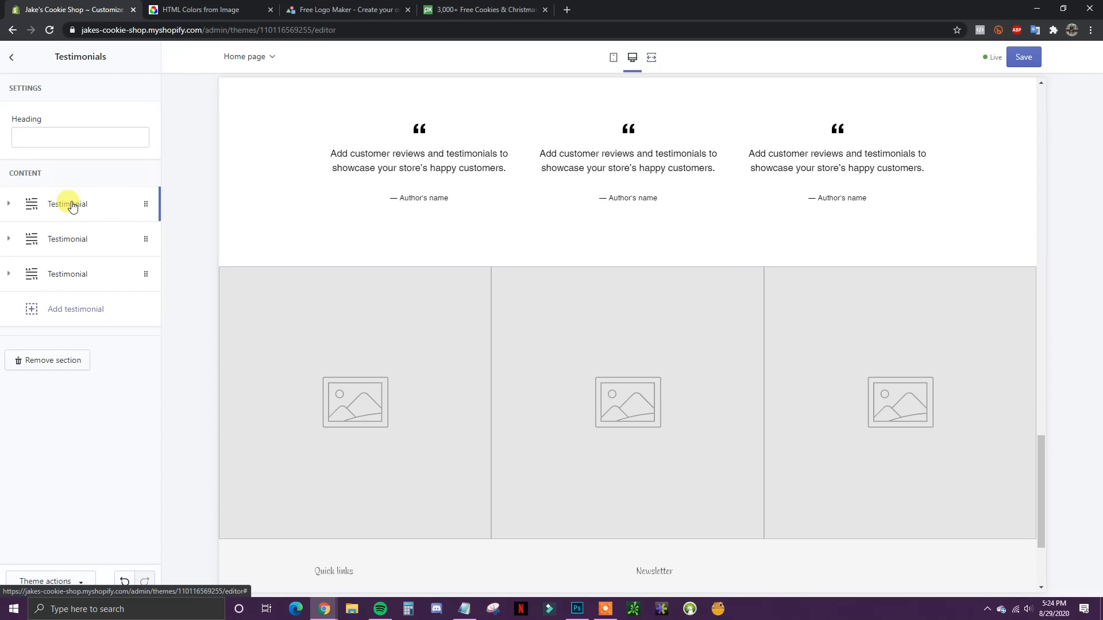
scroll(473, 291, up, 2)
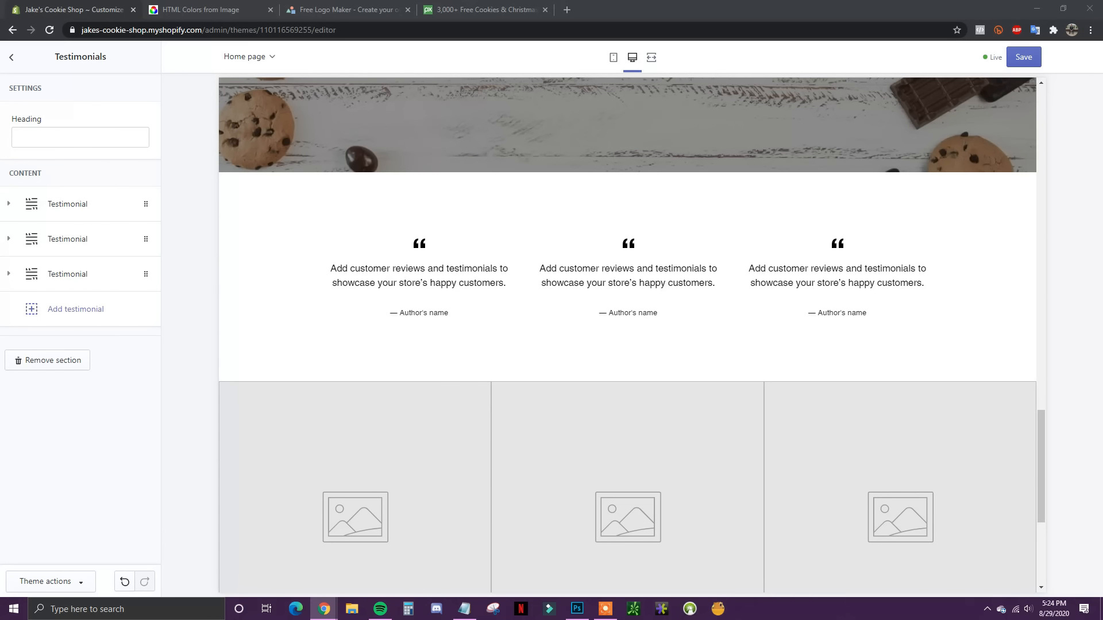
click(98, 137)
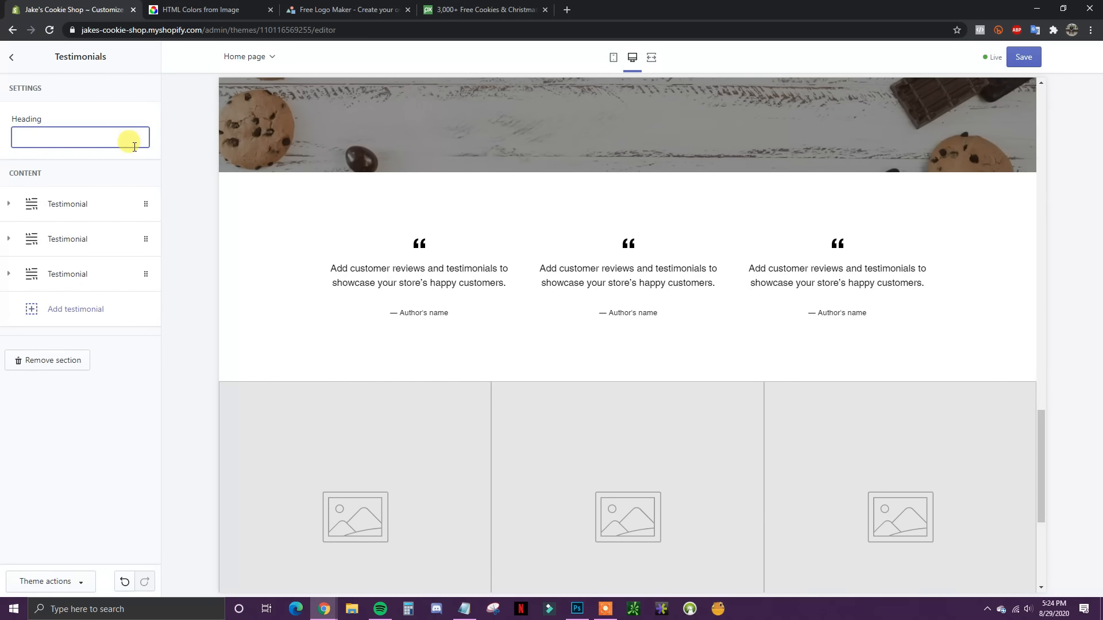
text(What Our Customers Are Saying)
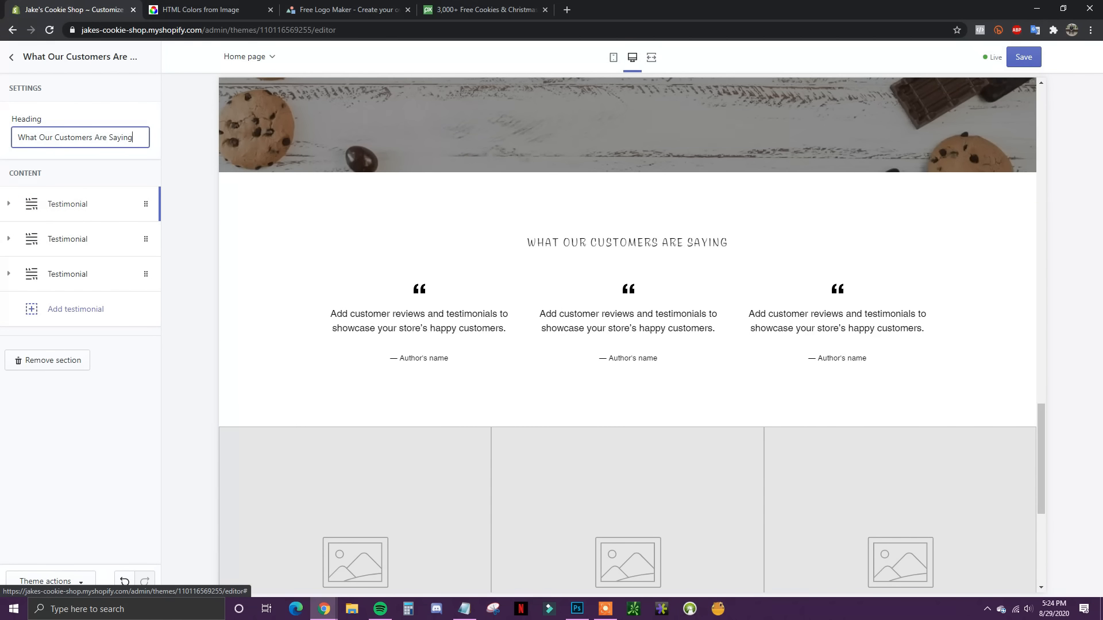
Step: Set the first testimonial to 'We love Jake's, best cookies in the city!' with the customer's first name as author
click(48, 211)
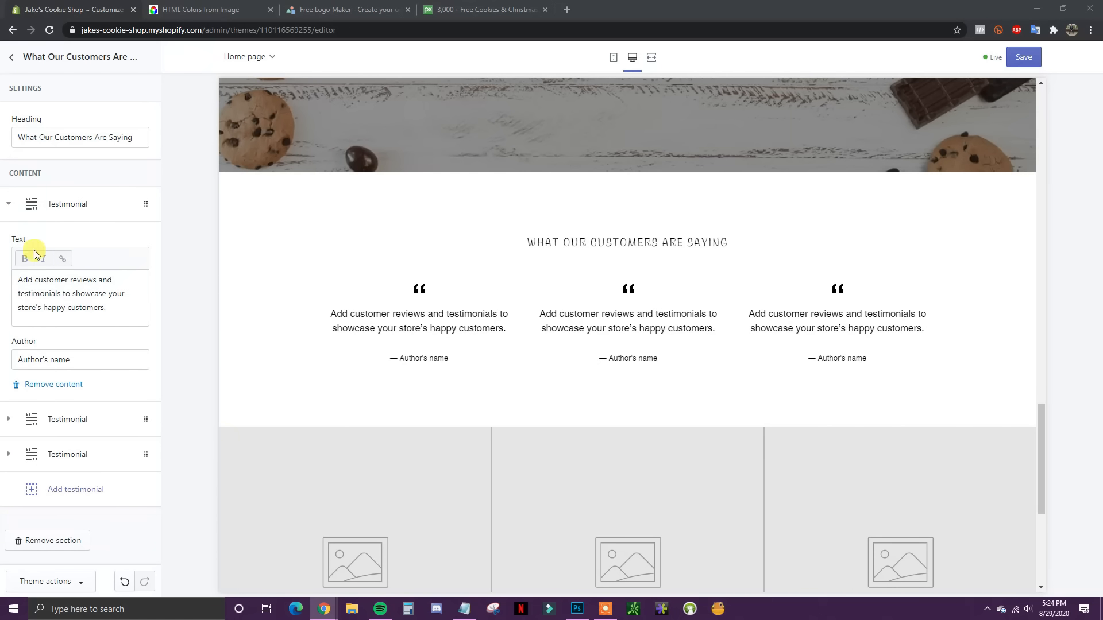
drag(112, 309, 26, 281)
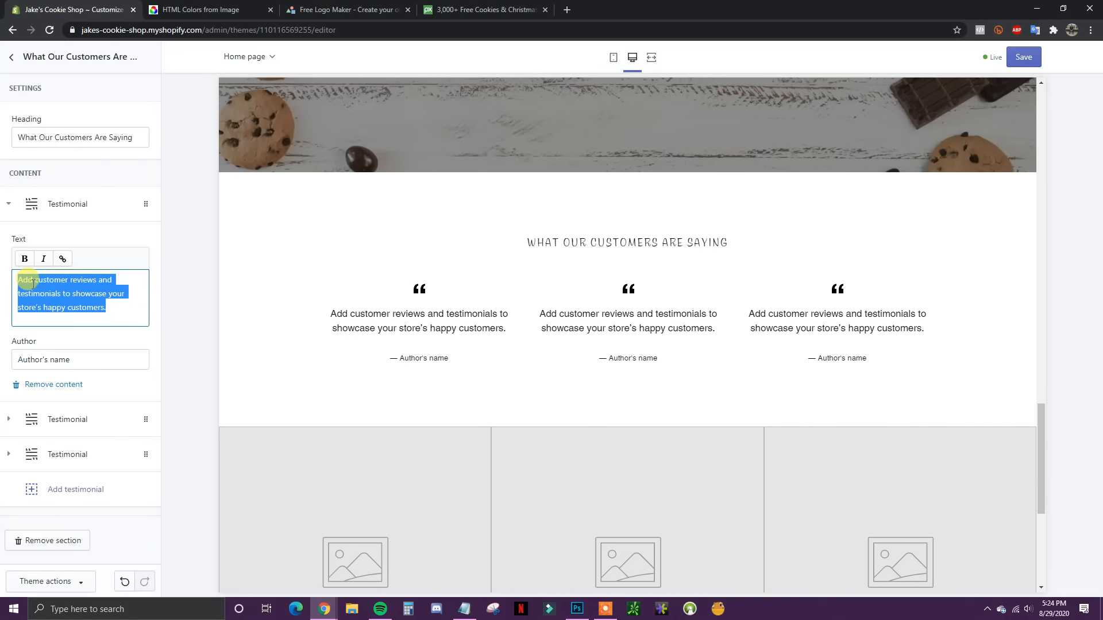
text("We love Jake's, best cookies in the city!")
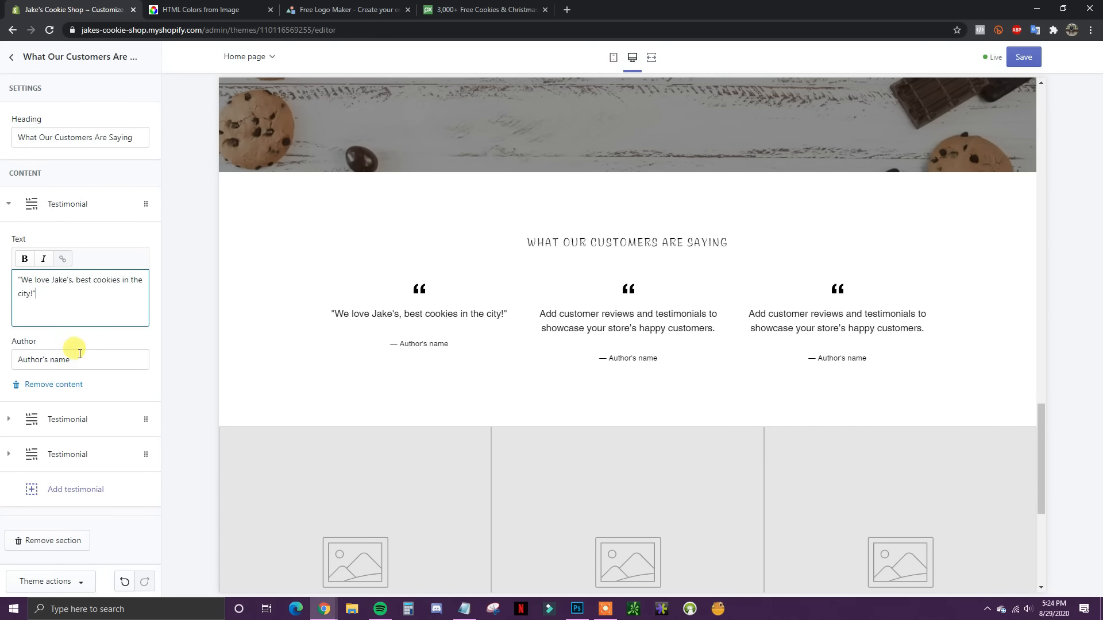
drag(80, 356, 8, 361)
text(Kathy)
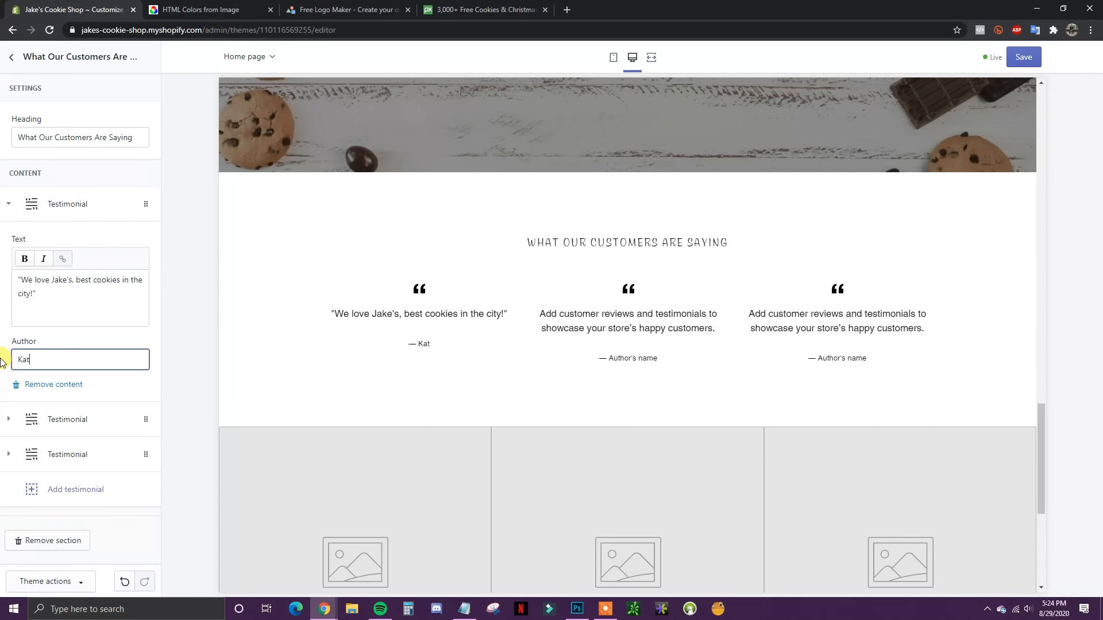
click(8, 204)
Step: Fill the second testimonial with the Boise-visit quote and the customer's first name as author
click(10, 240)
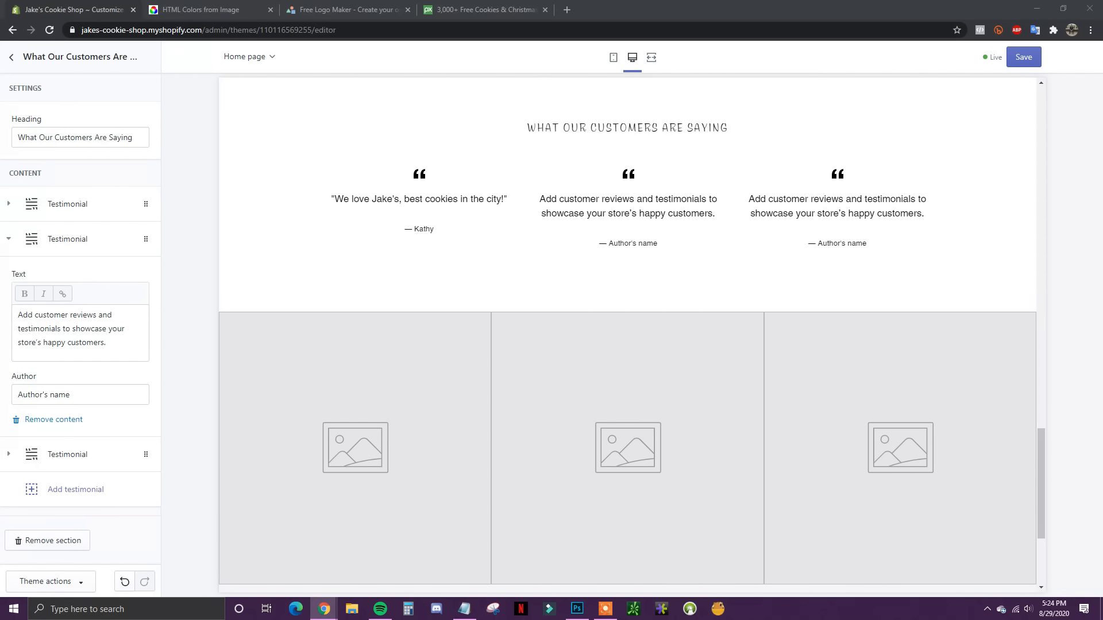
triple_click(129, 334)
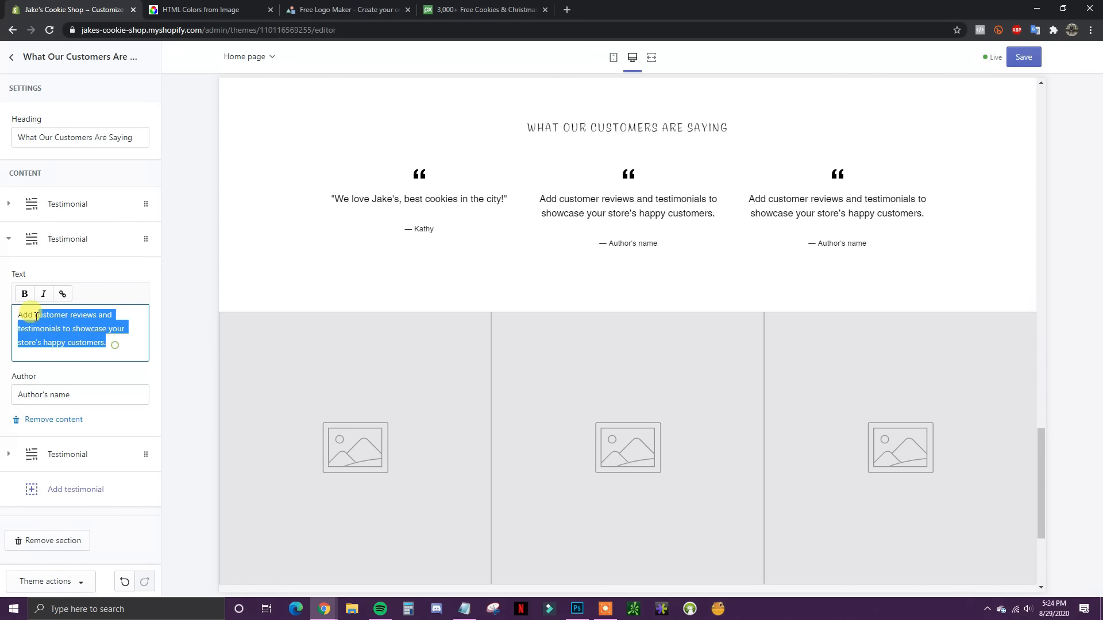
text("Visited Boise twice in the last few years, got a dozen cookies from Jake's both times. You have to go here if you like sweets.")
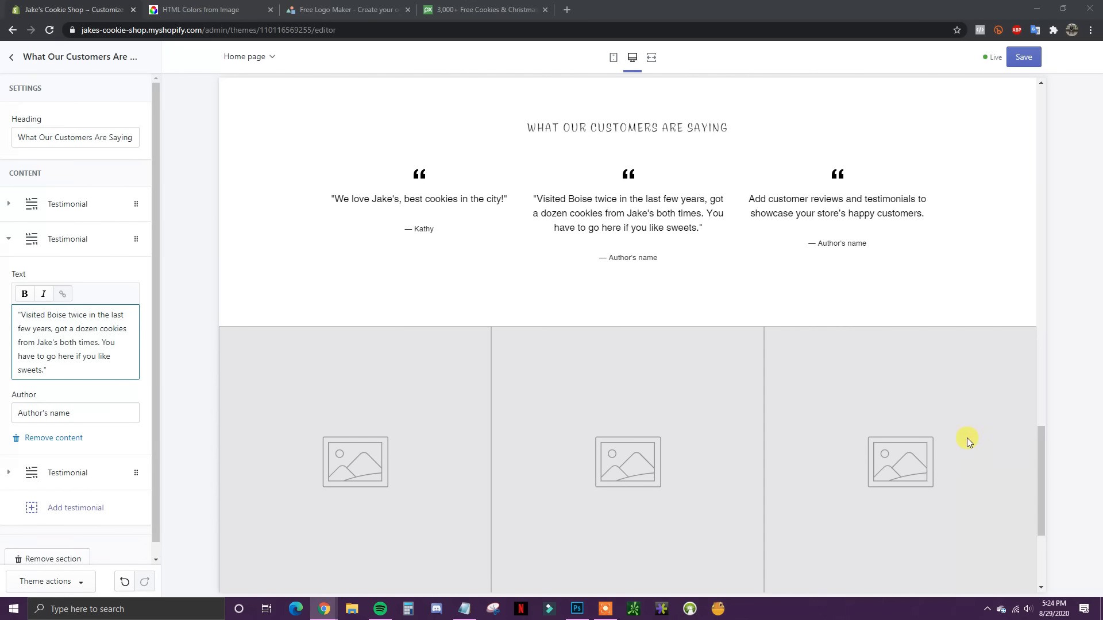
triple_click(69, 412)
text(Raymond)
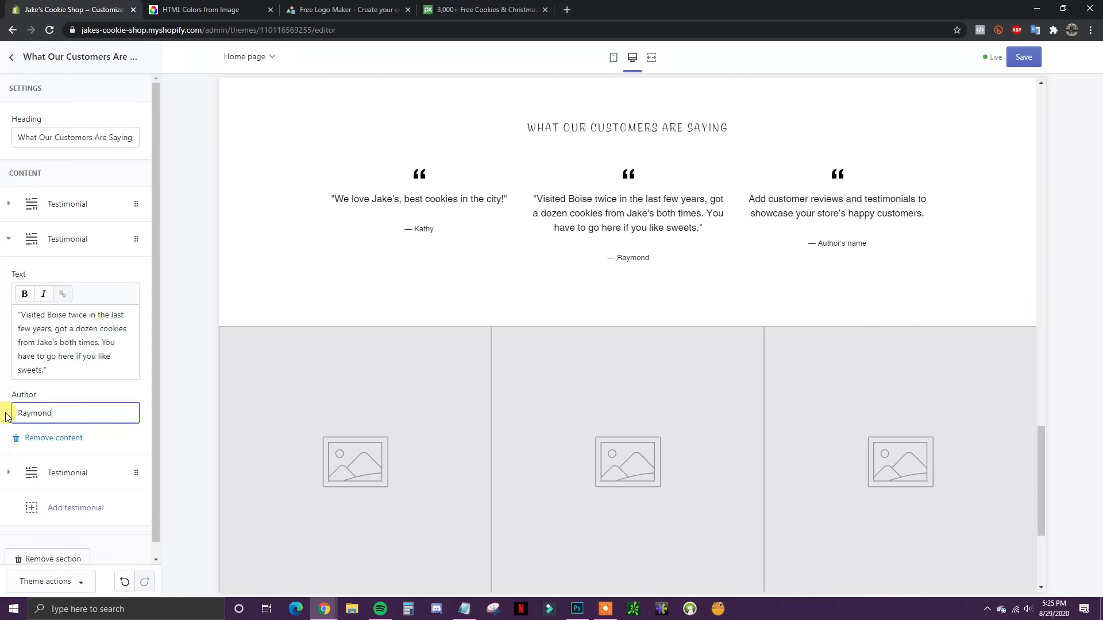
click(10, 249)
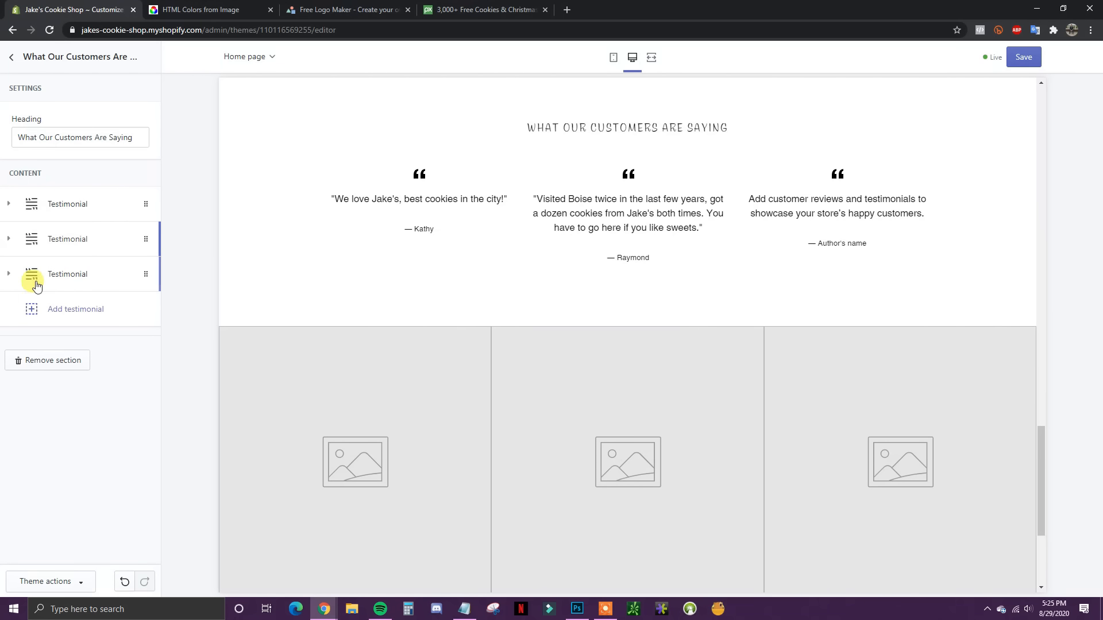
Step: Fill the third testimonial with the weekly-dozen quote and its author's first name, then save the theme
click(9, 273)
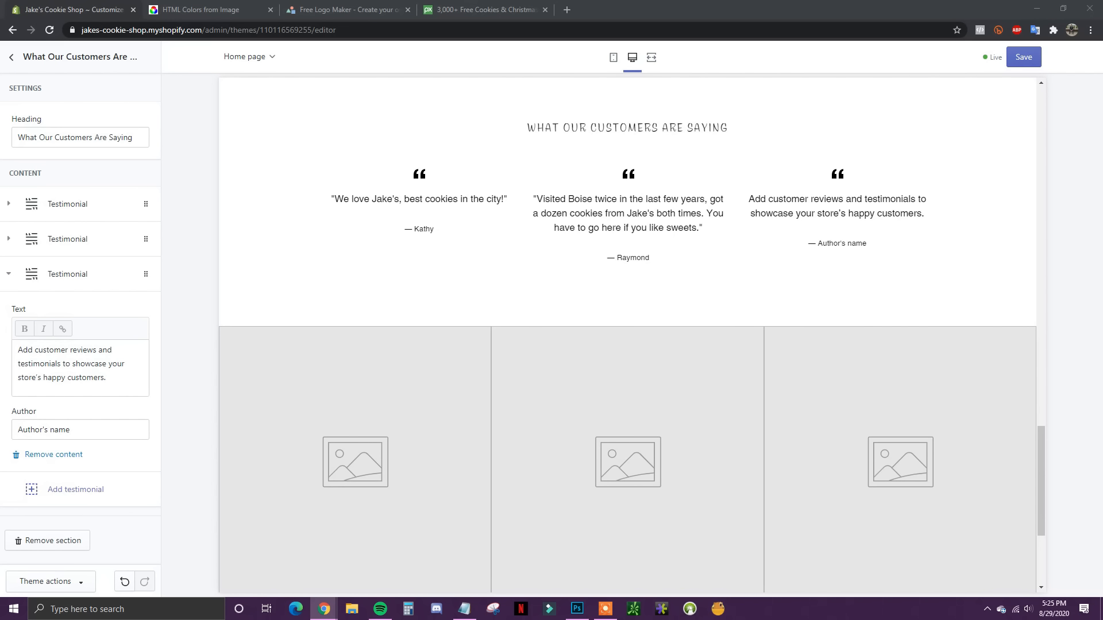
drag(118, 377, 12, 349)
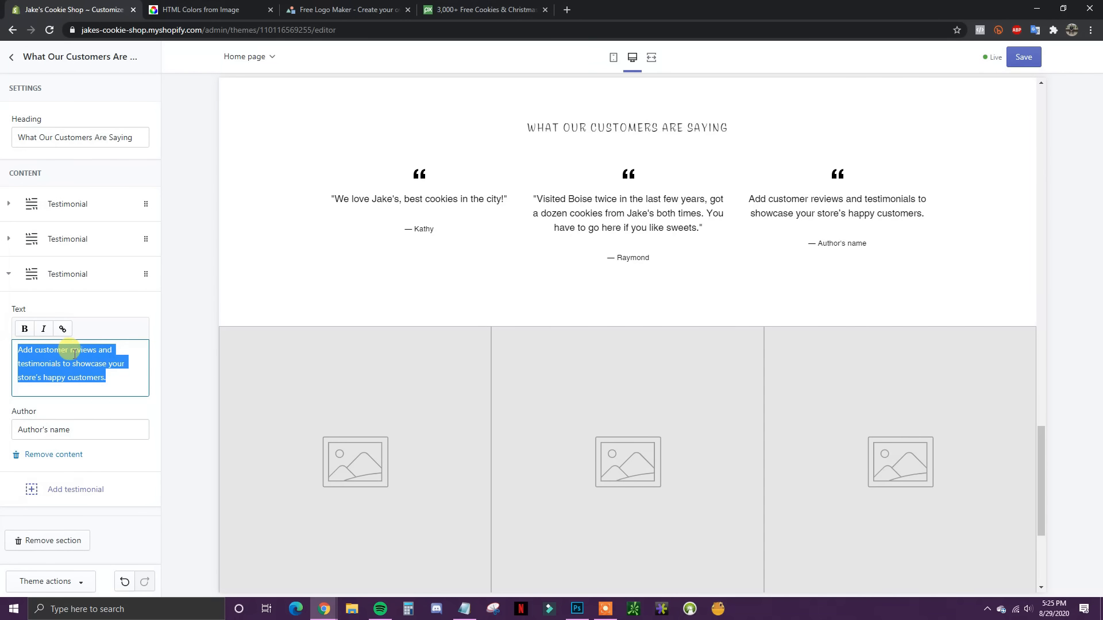
text(Amazing cookies, I come here at least once a week to grab a dozen.")
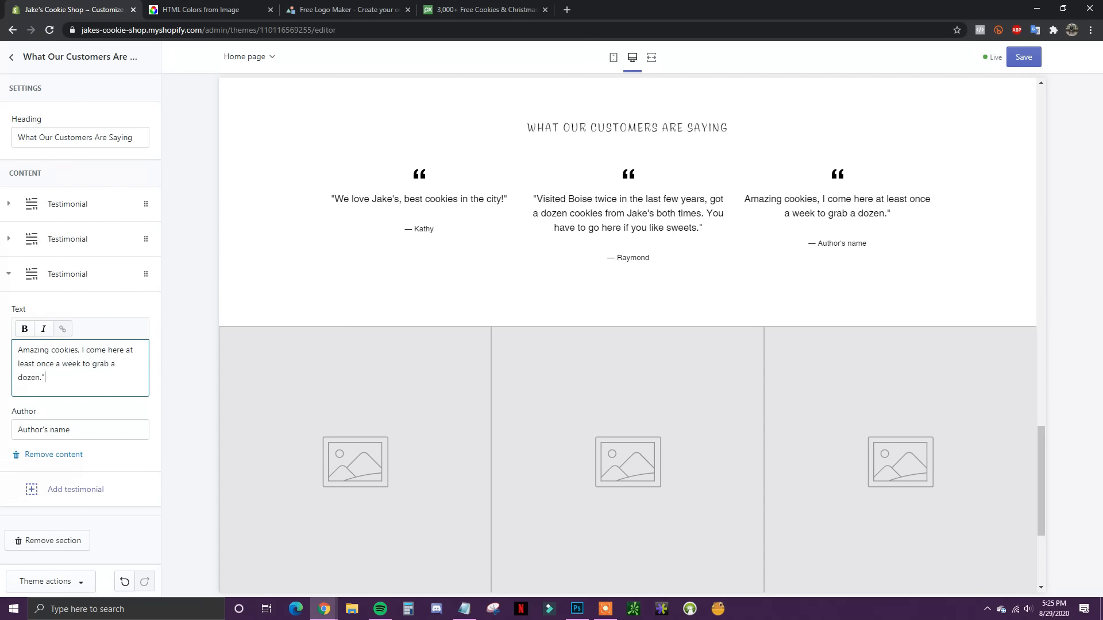
drag(80, 430, 7, 430)
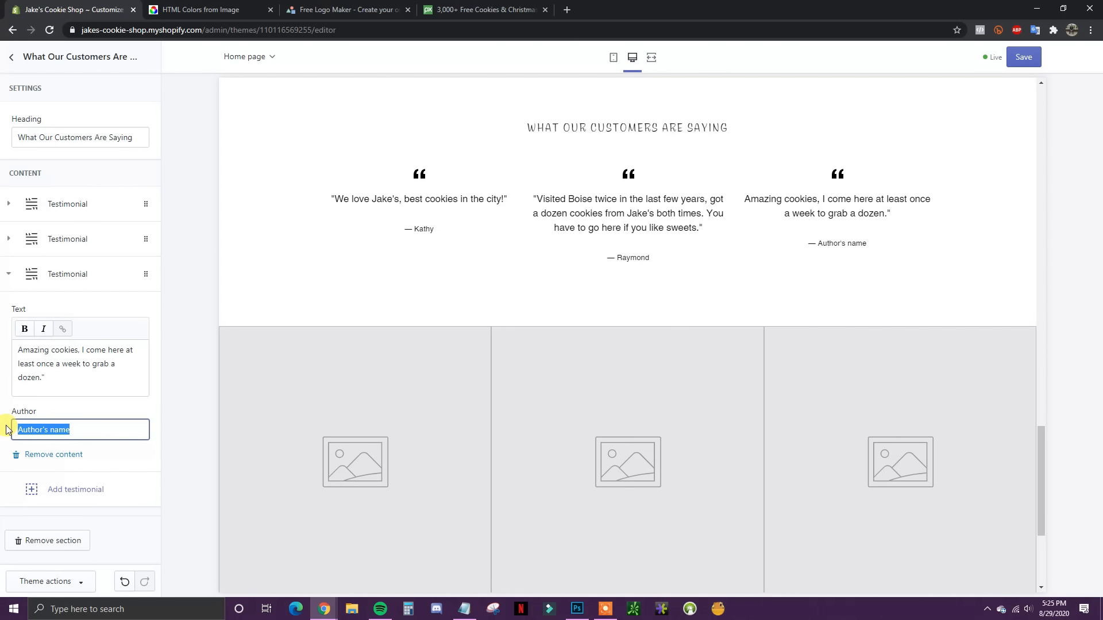
text(Tim)
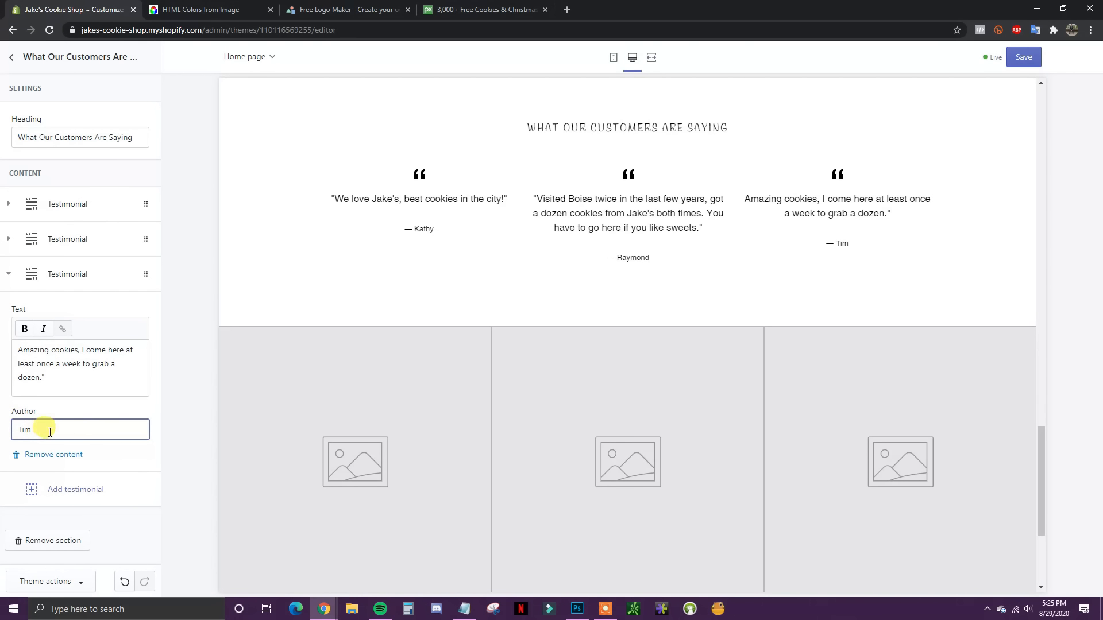
click(18, 276)
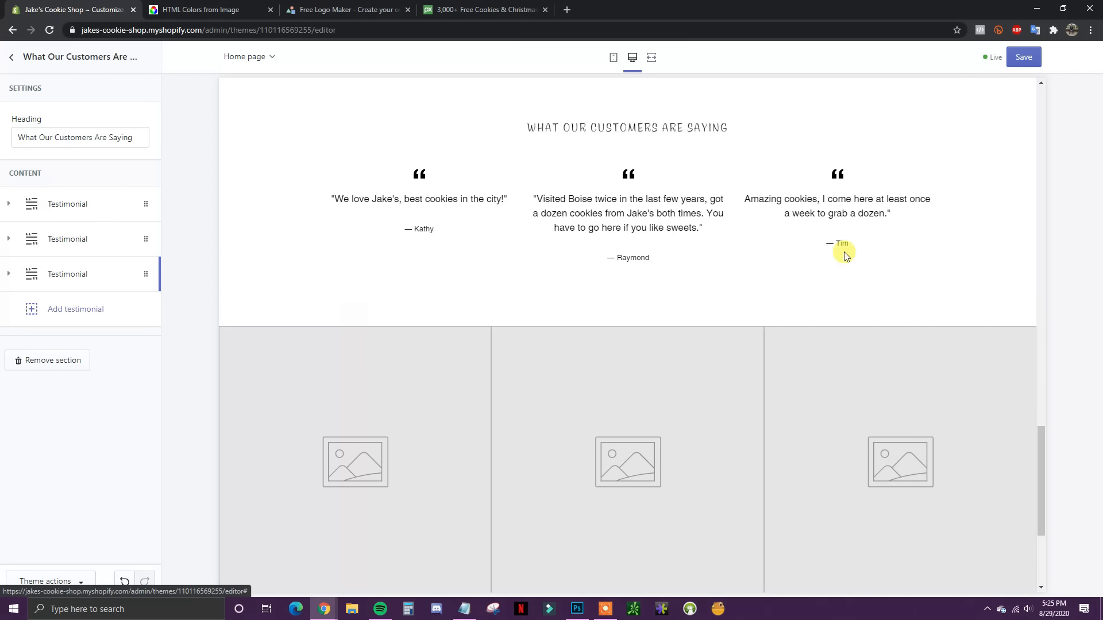
click(1022, 57)
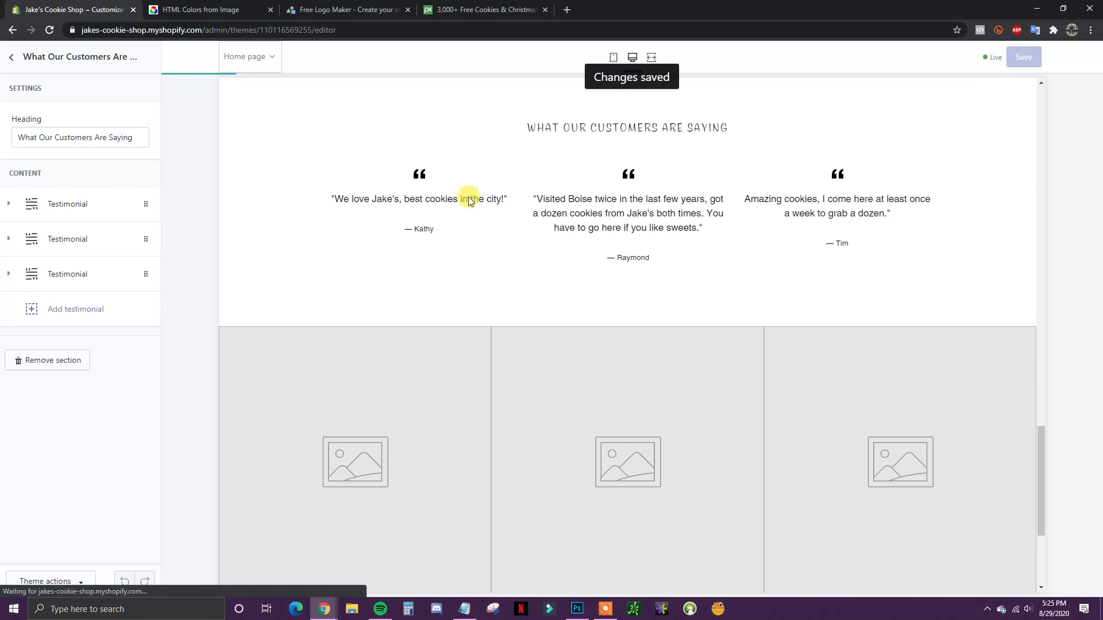
Step: Upload the 'bottom hp' chocolate chip cookie close-up into the Gallery's first image slot, without a link
click(11, 58)
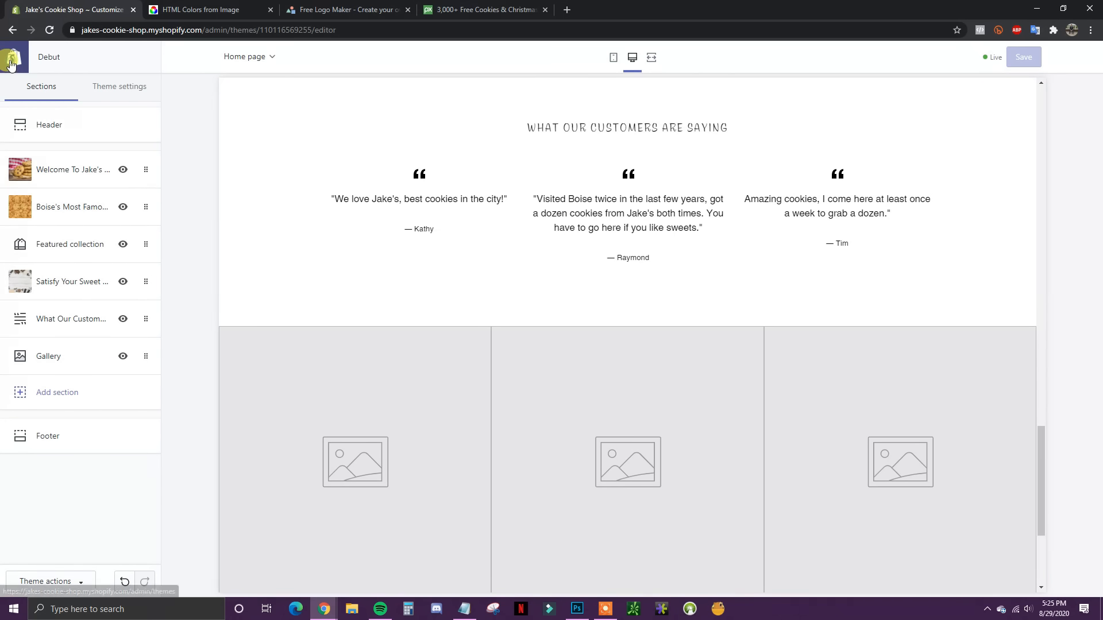
scroll(400, 386, down, 2)
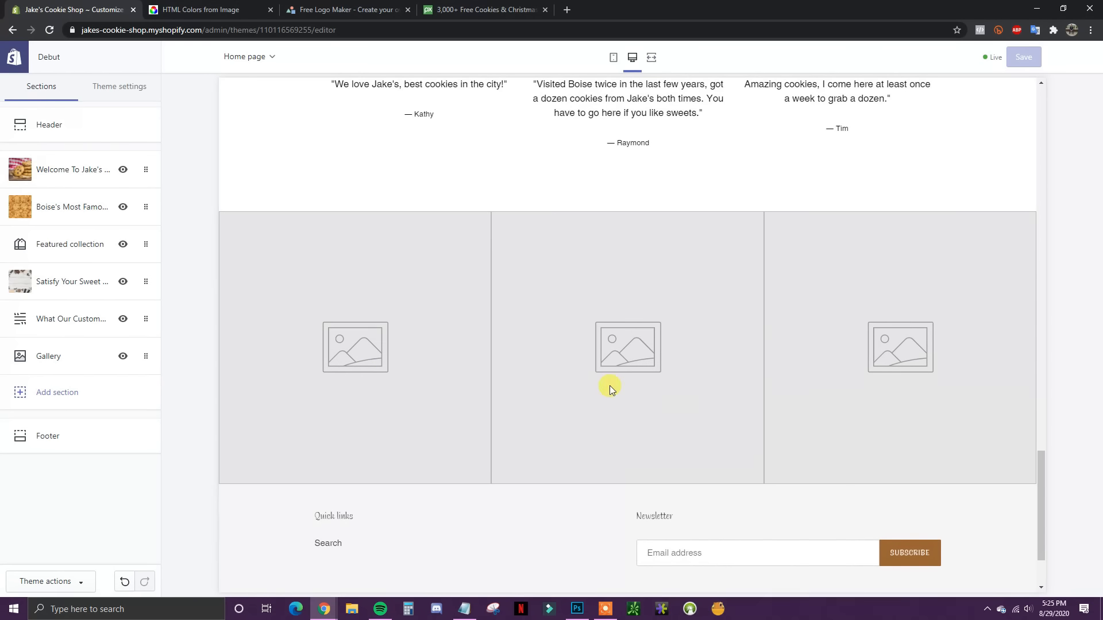
click(46, 356)
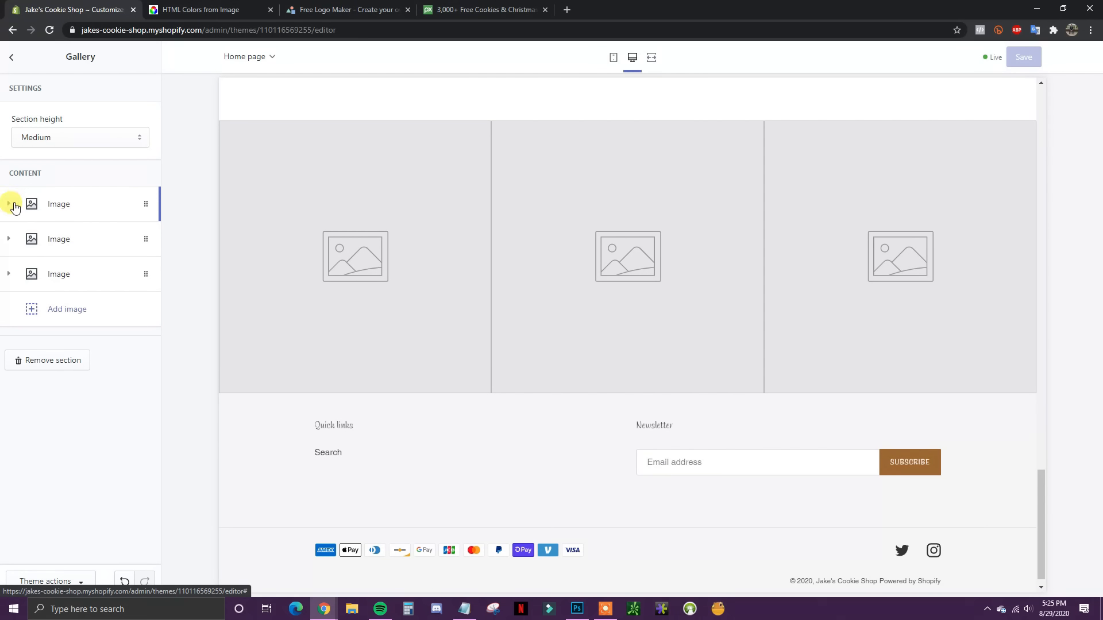
click(7, 206)
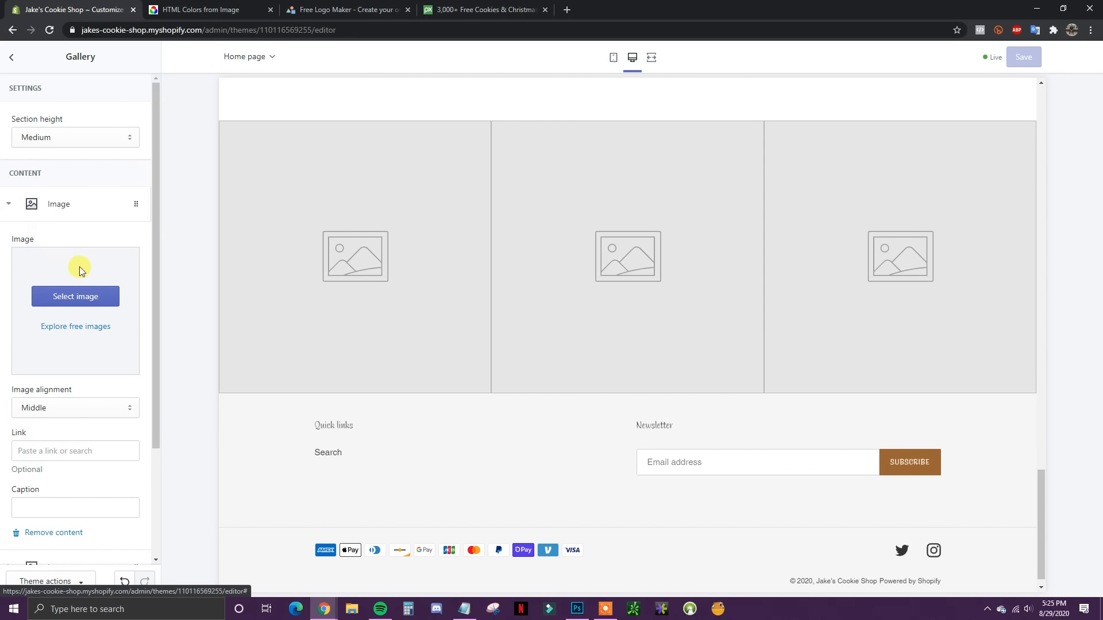
click(78, 299)
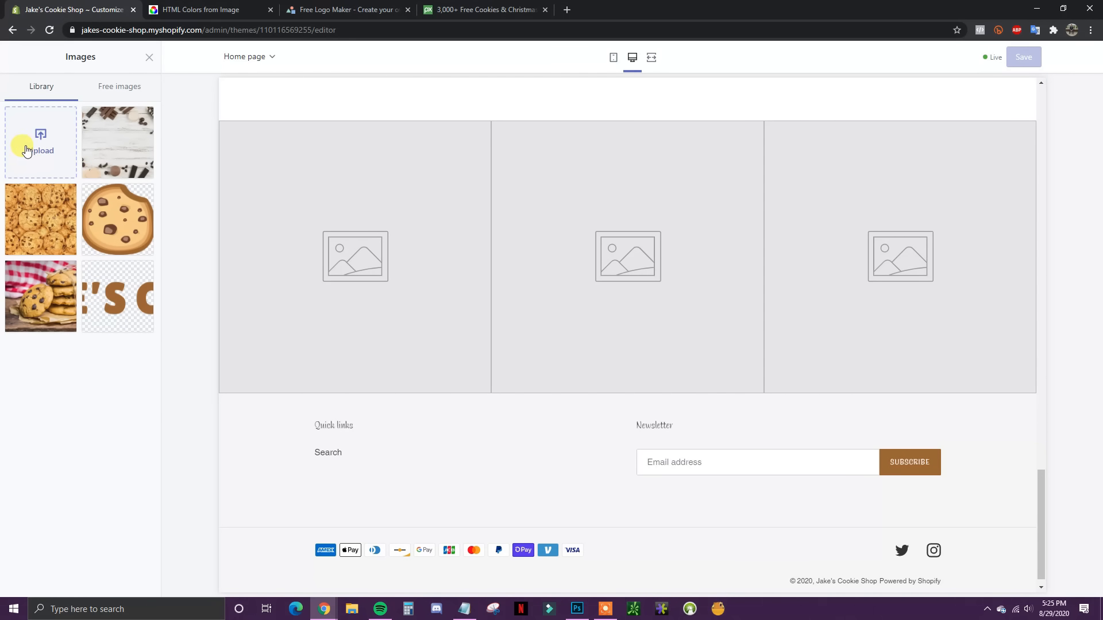
click(26, 151)
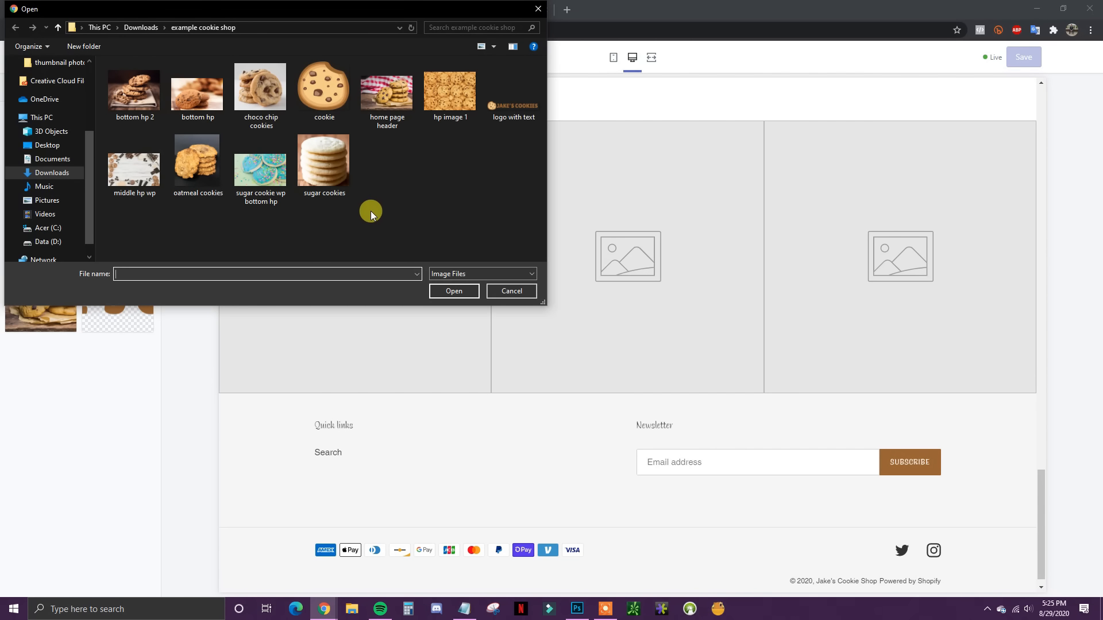
double_click(195, 105)
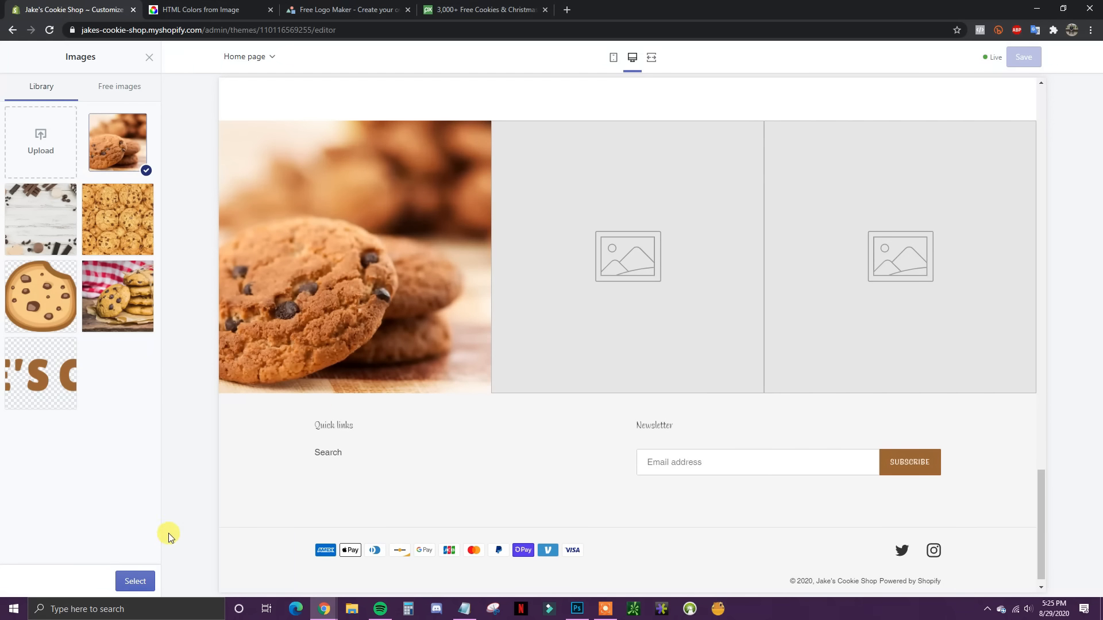
click(135, 581)
scroll(115, 465, down, 2)
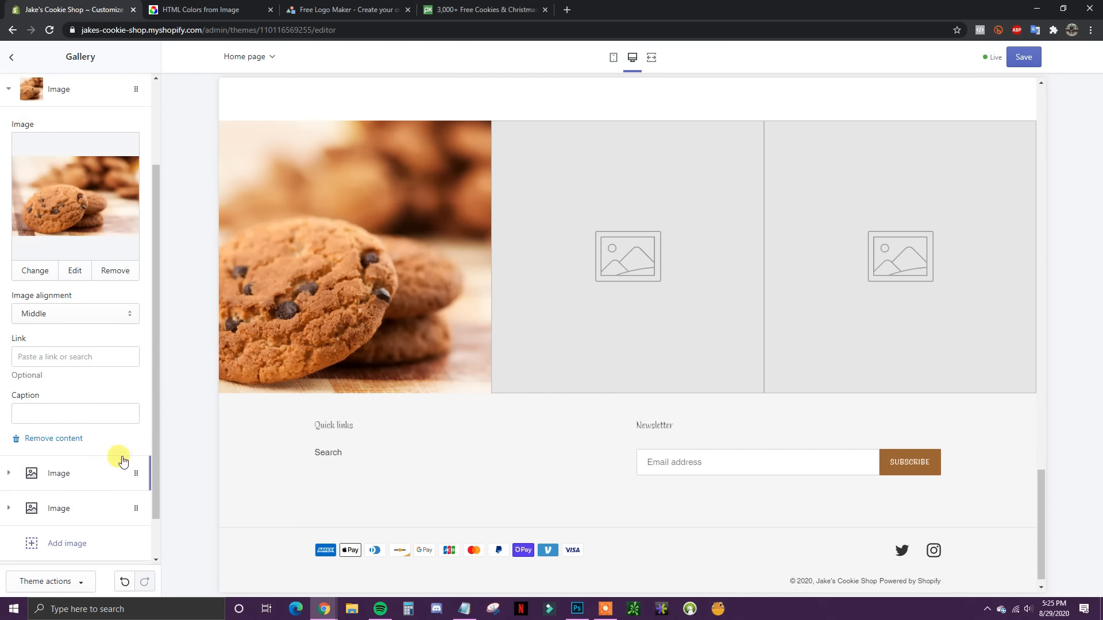
scroll(120, 454, down, 1)
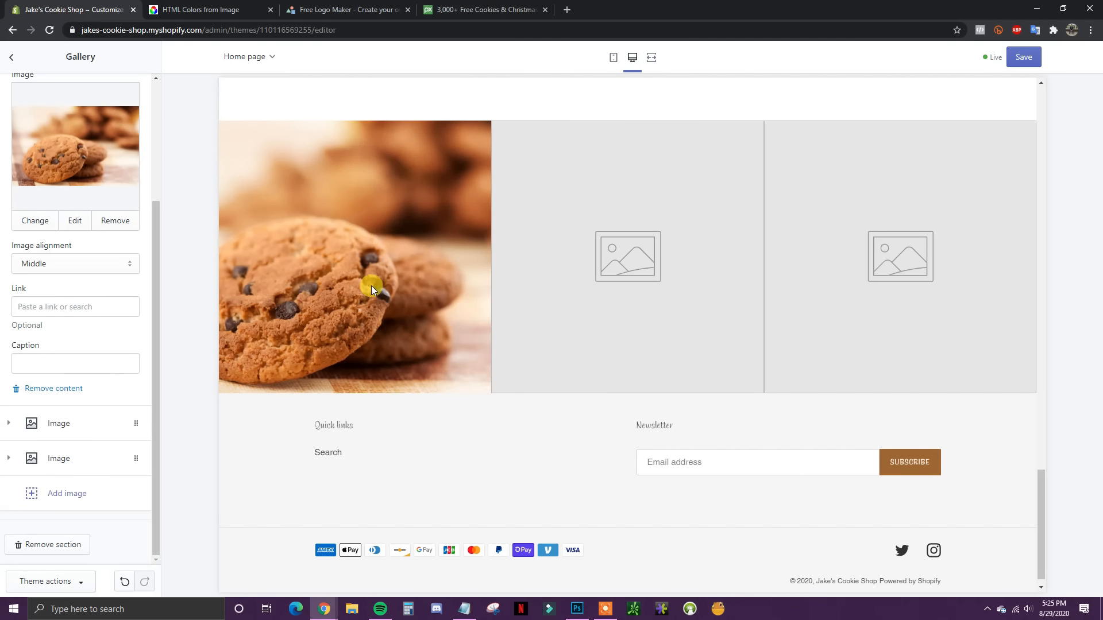
click(72, 306)
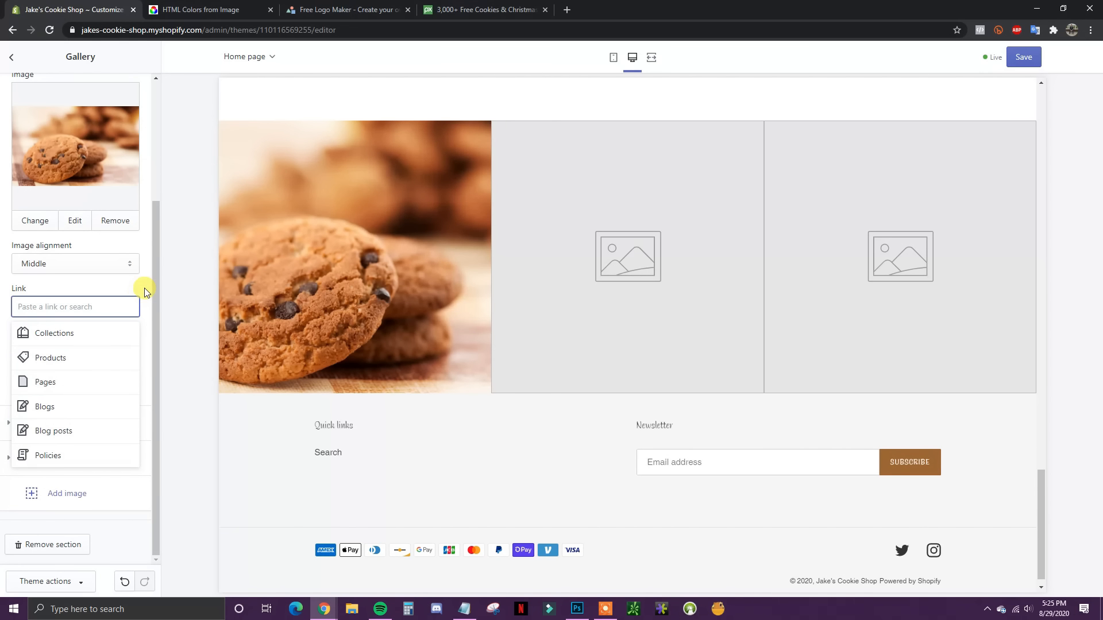
click(147, 290)
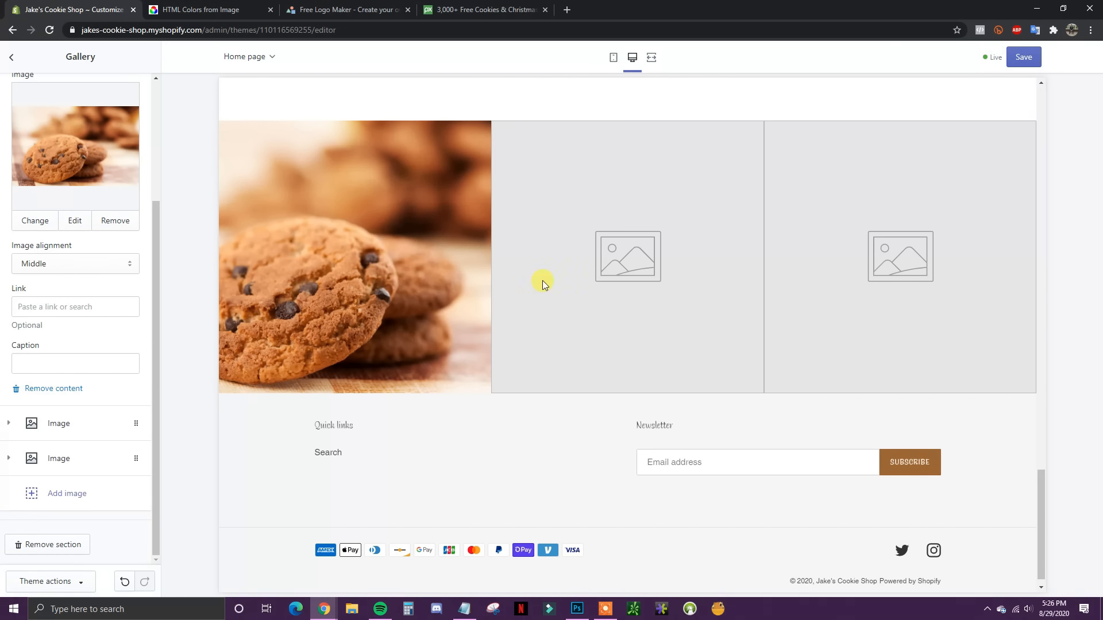
click(79, 368)
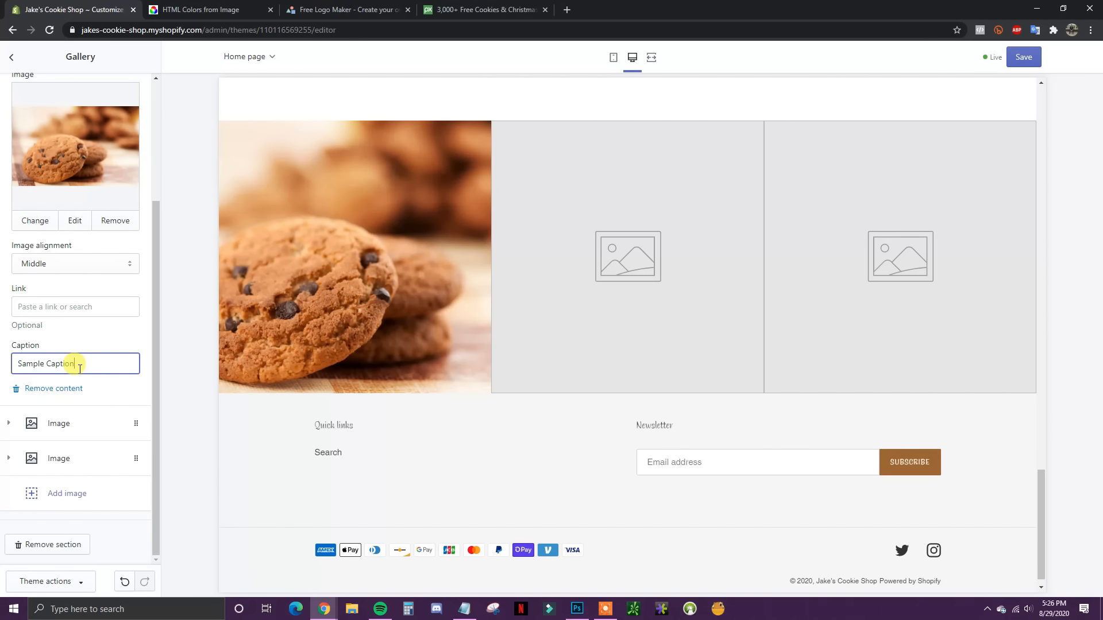
click(133, 340)
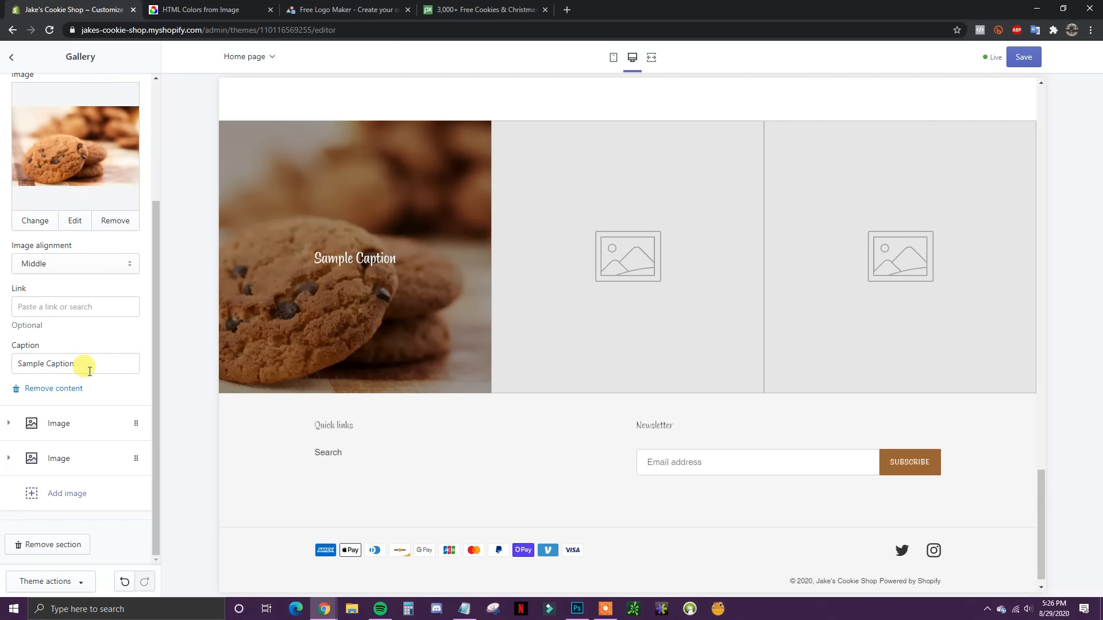
drag(81, 364, 16, 365)
key(BackSpace)
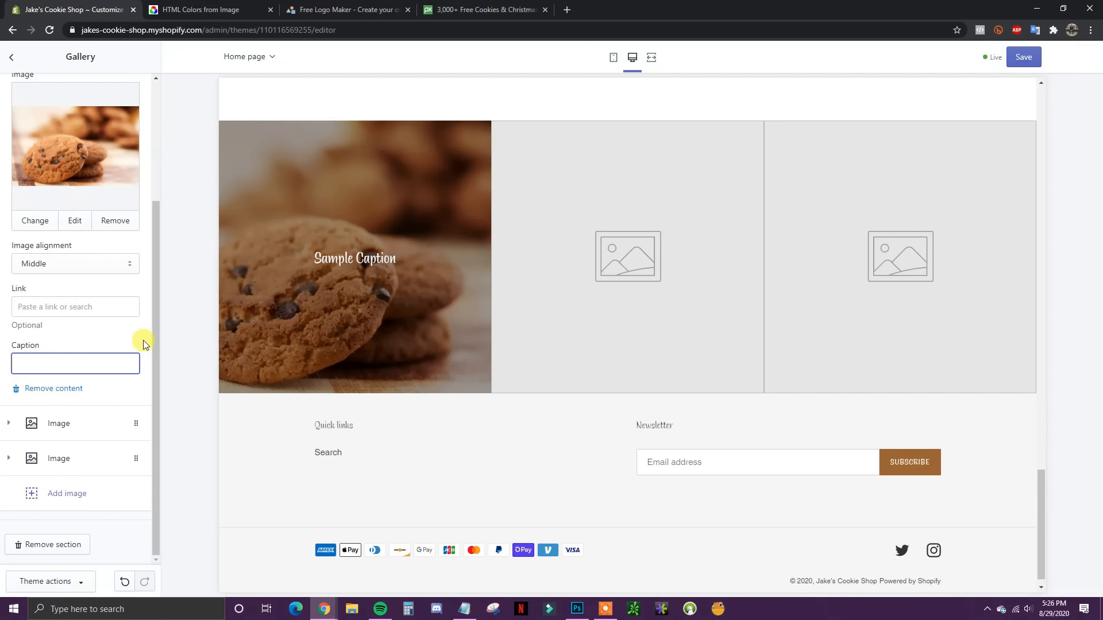
click(144, 345)
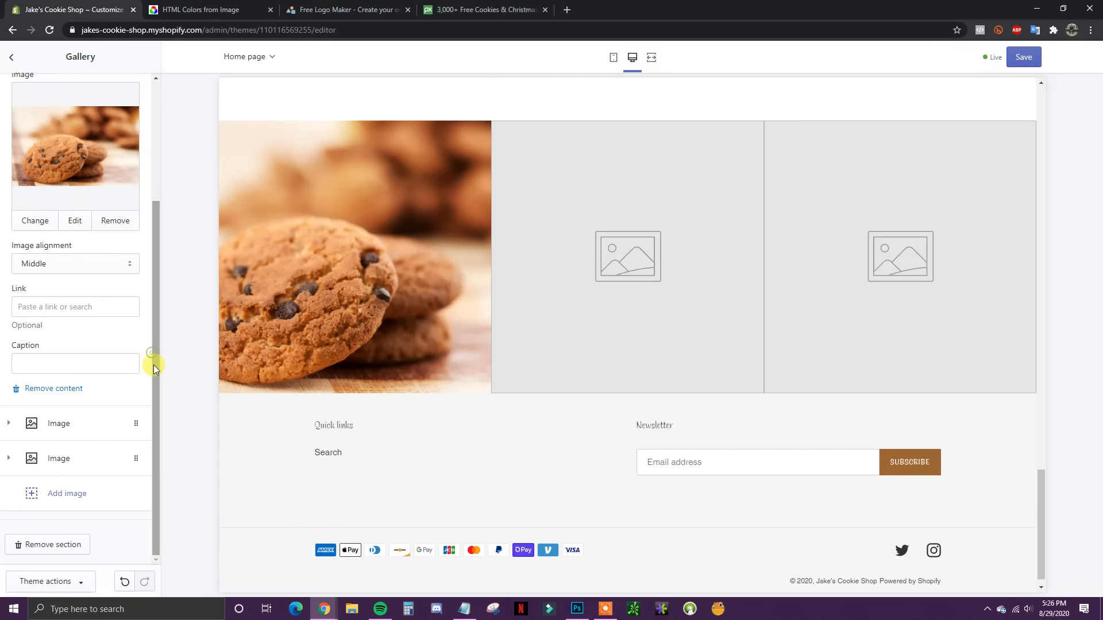
Step: Upload the frosted sugar cookie photo into the Gallery's second image slot
click(8, 424)
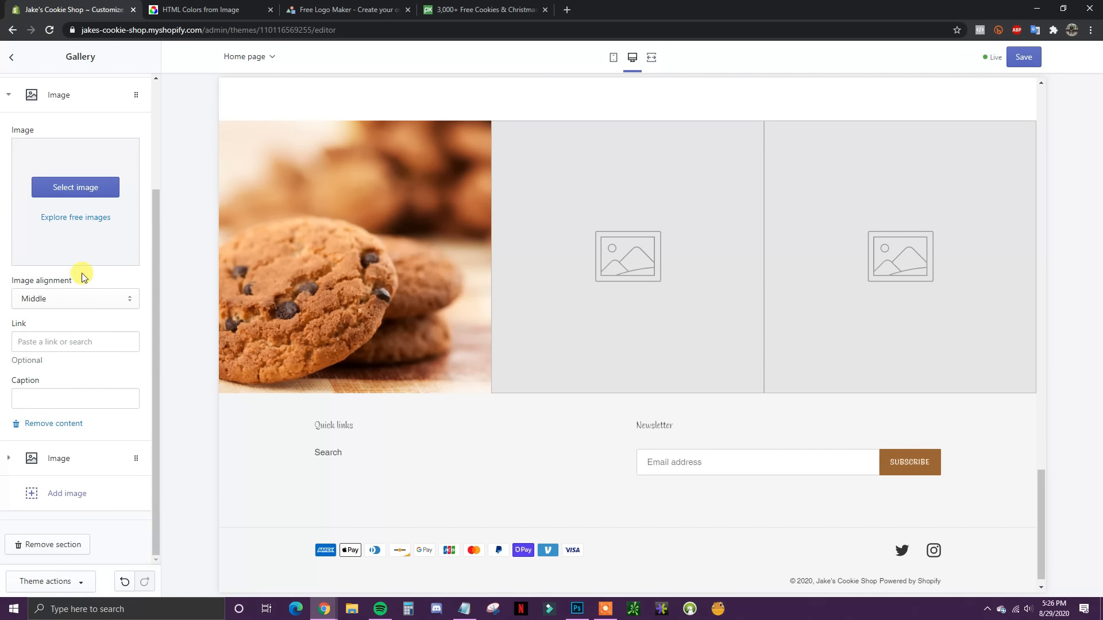
click(86, 188)
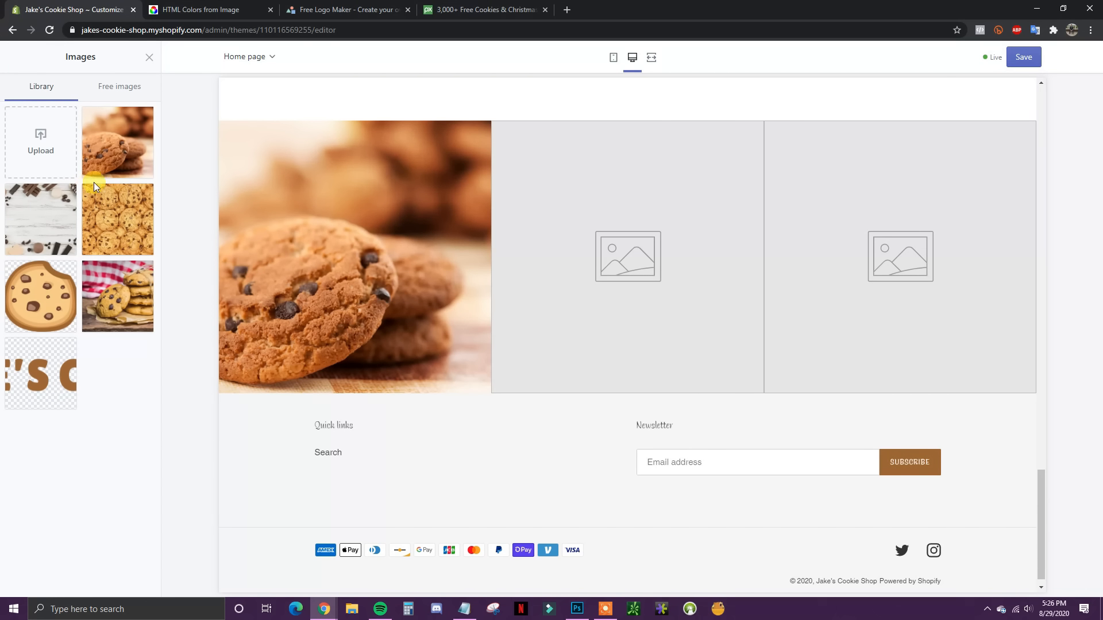
click(40, 144)
double_click(246, 205)
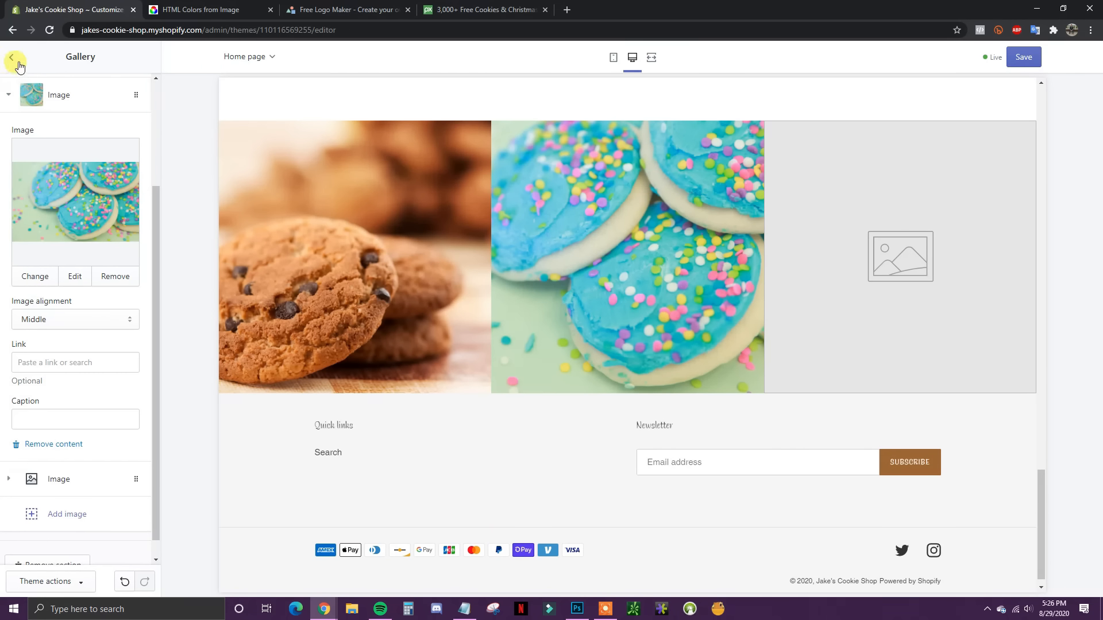
scroll(69, 434, down, 1)
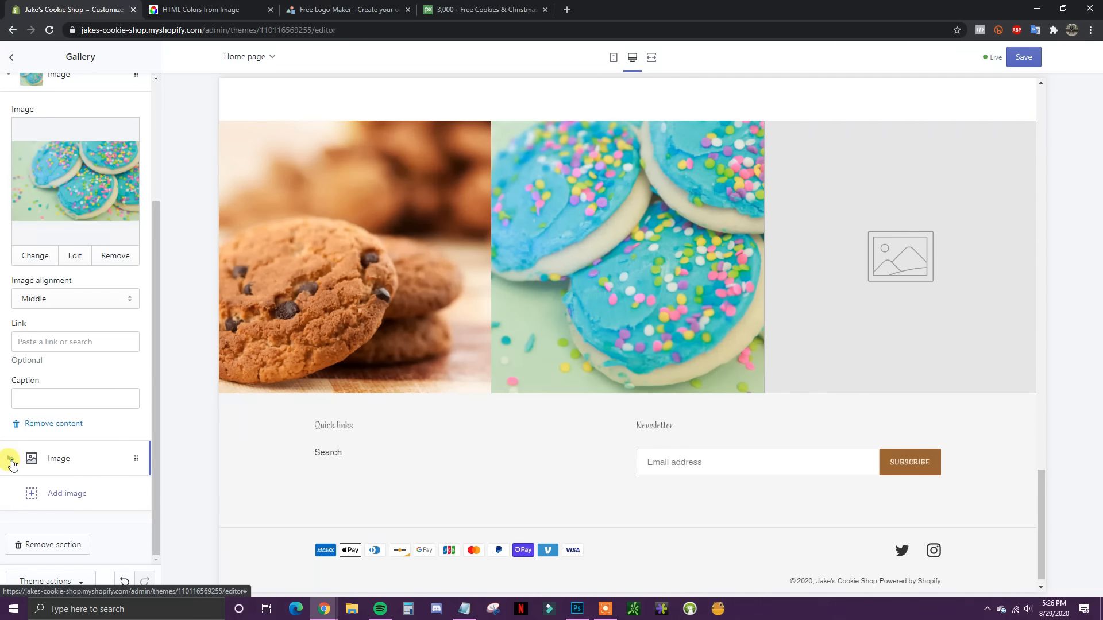
Step: Upload the stacked cookie photo into the third Gallery slot and save the homepage
click(12, 463)
click(75, 219)
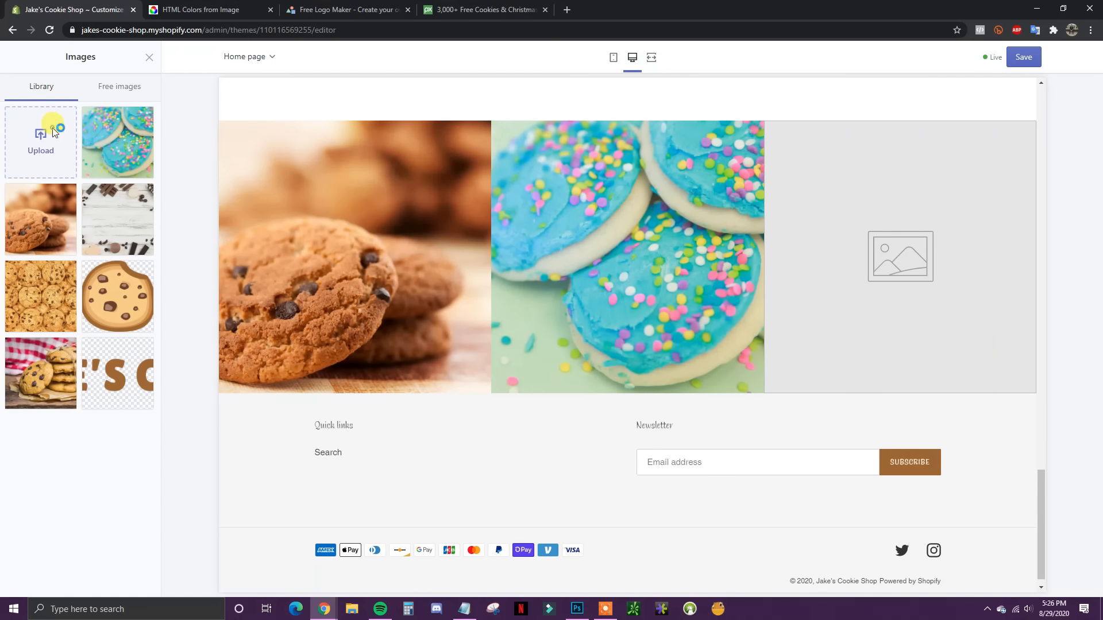
click(54, 132)
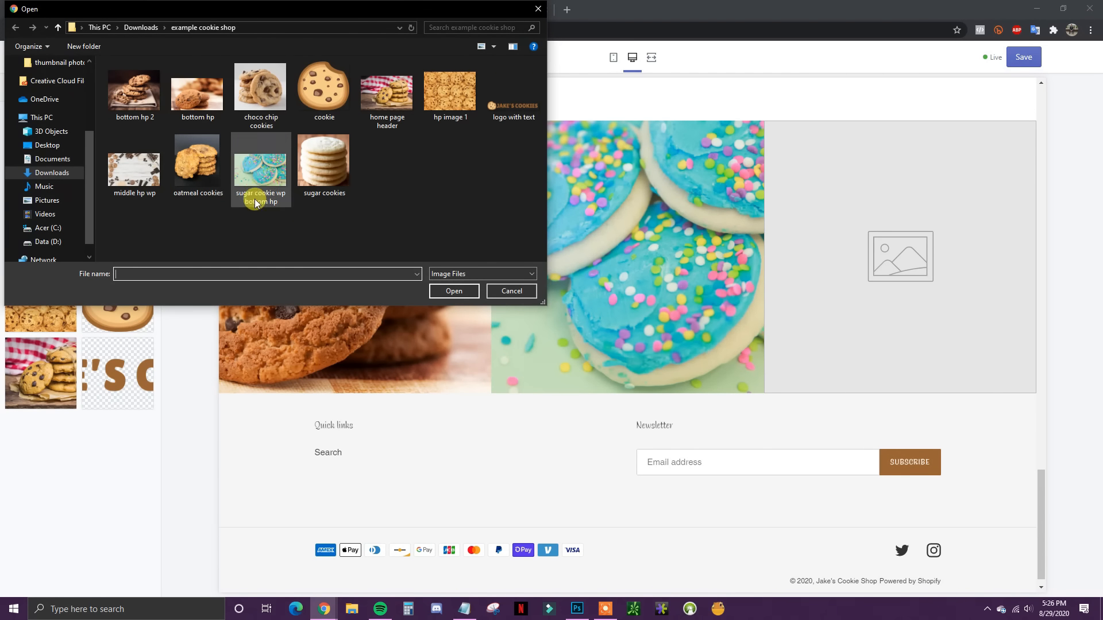
double_click(256, 202)
click(136, 576)
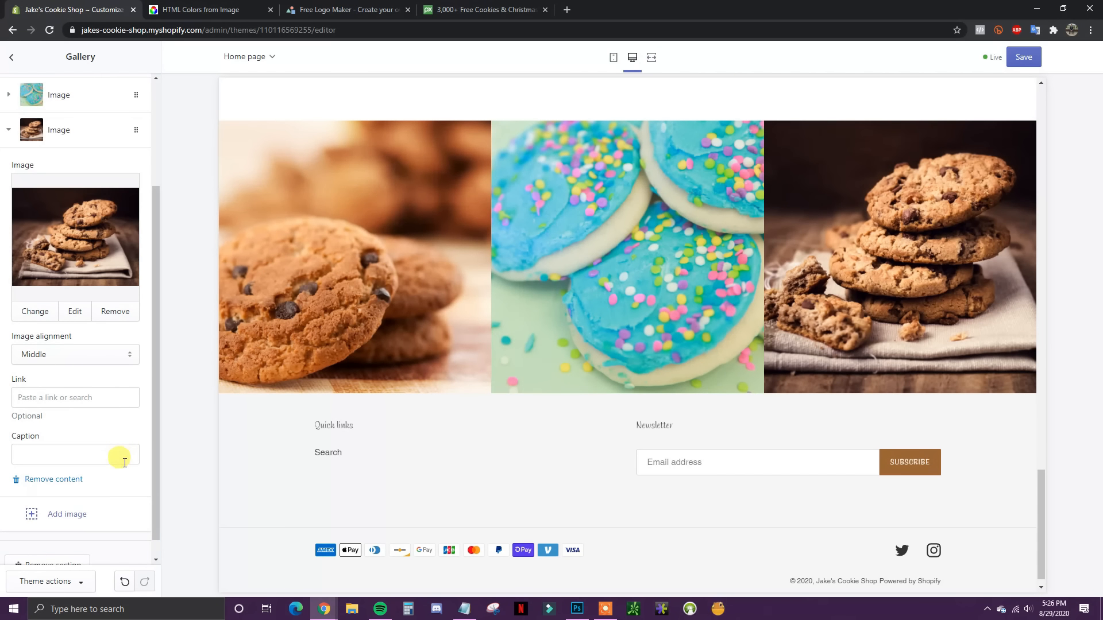
scroll(46, 287, up, 2)
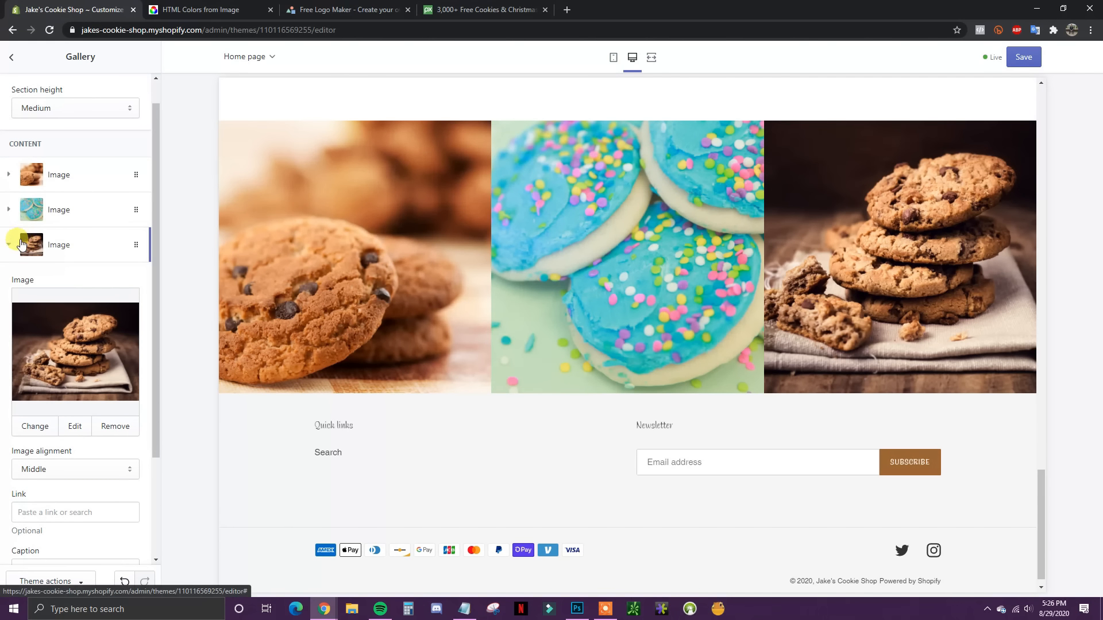
click(10, 247)
click(12, 57)
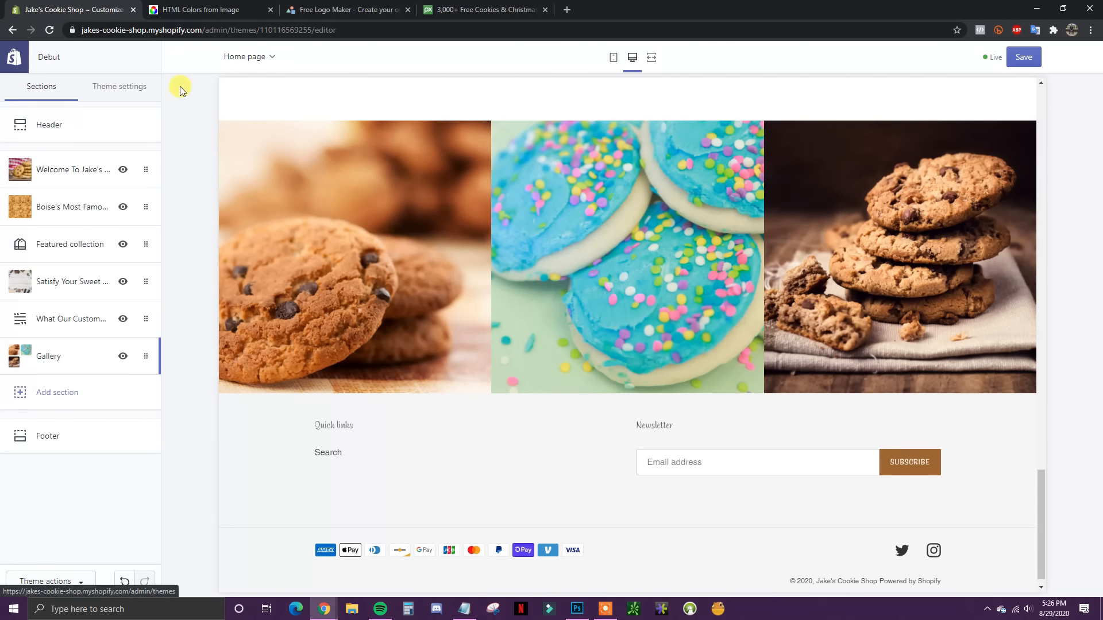
click(1024, 57)
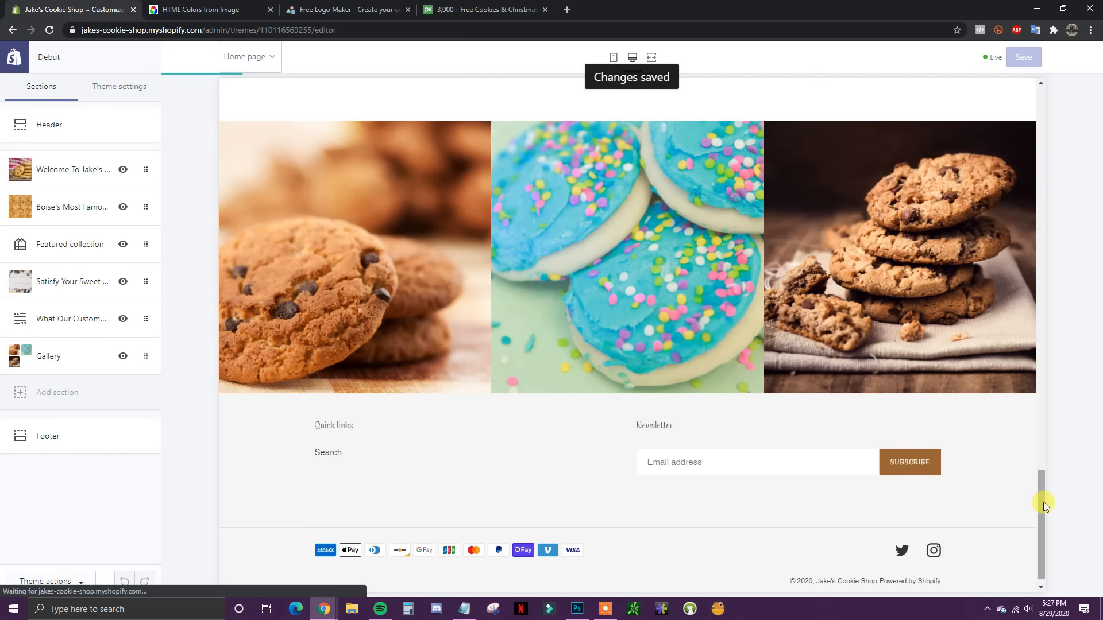
drag(1037, 516, 1035, 274)
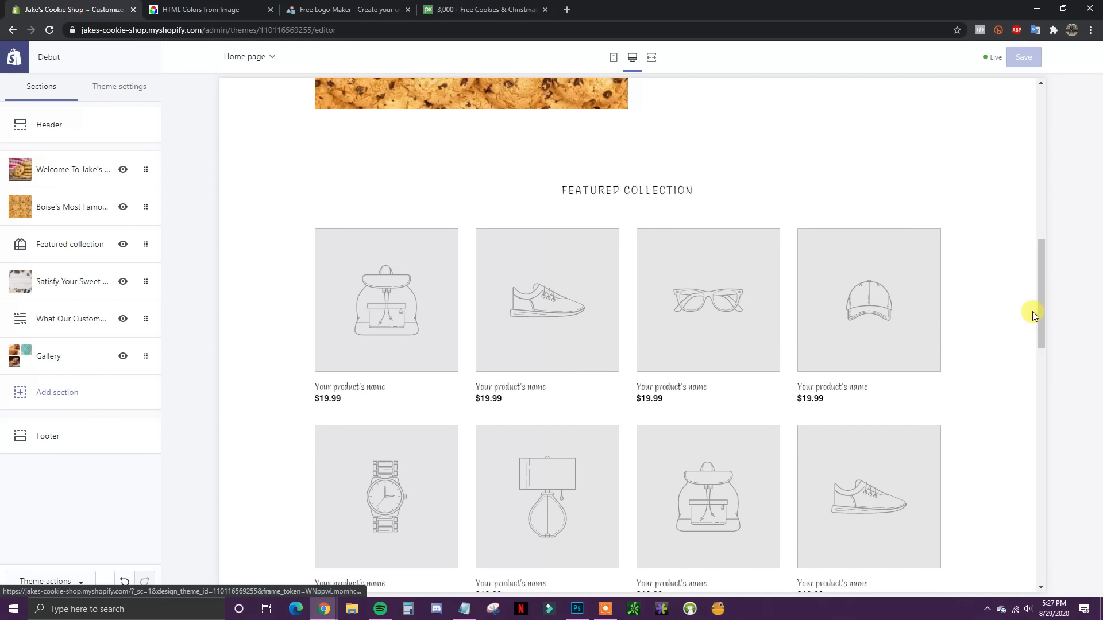
drag(1041, 319, 1028, 240)
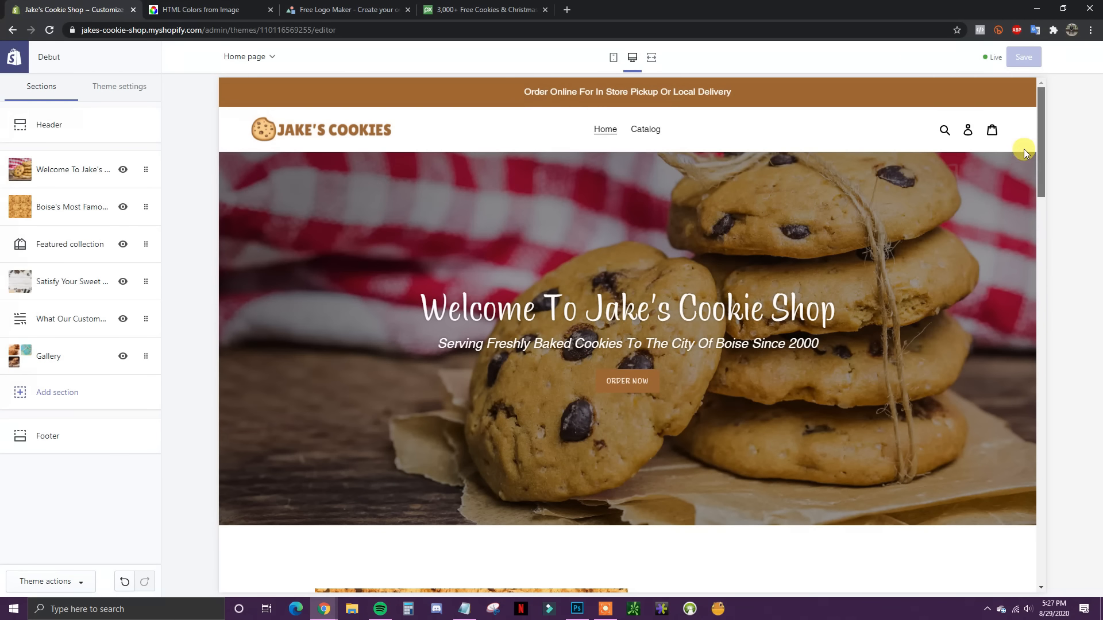
mouse_move(1038, 161)
mouse_down()
mouse_move(1046, 180)
mouse_move(1038, 147)
mouse_up()
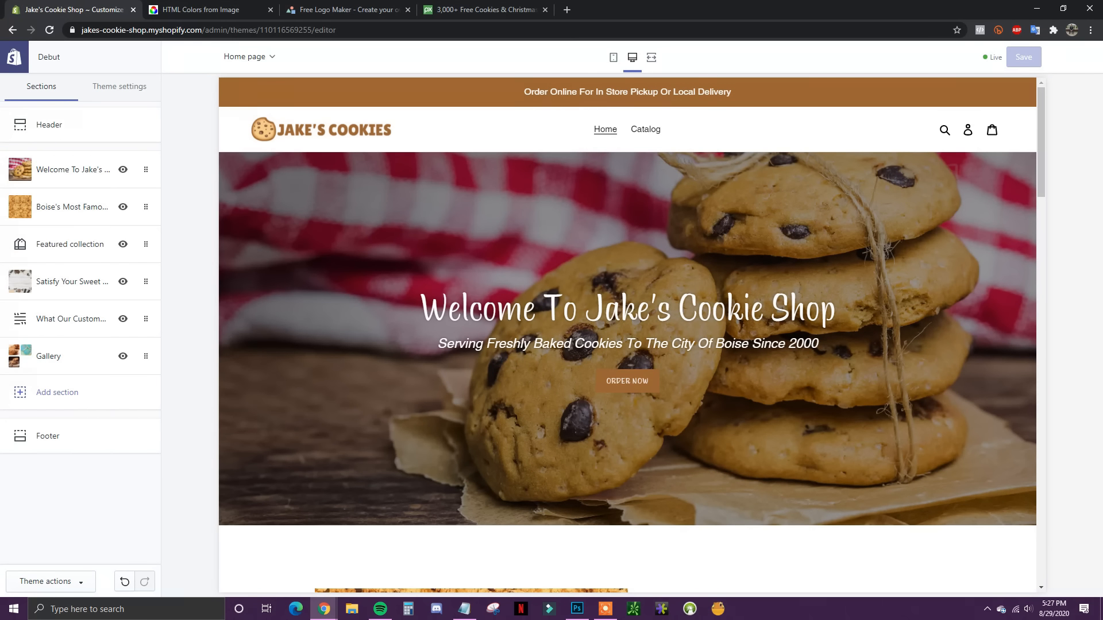
key(alt+Tab)
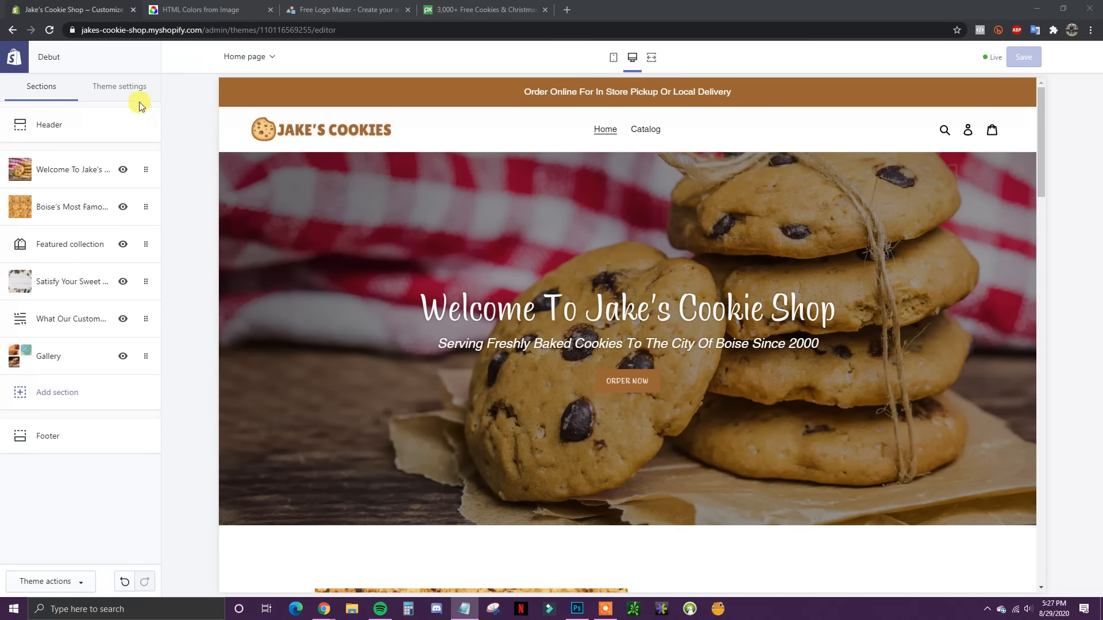
Step: Leave the theme editor and start a new page from the store's Pages list
click(13, 59)
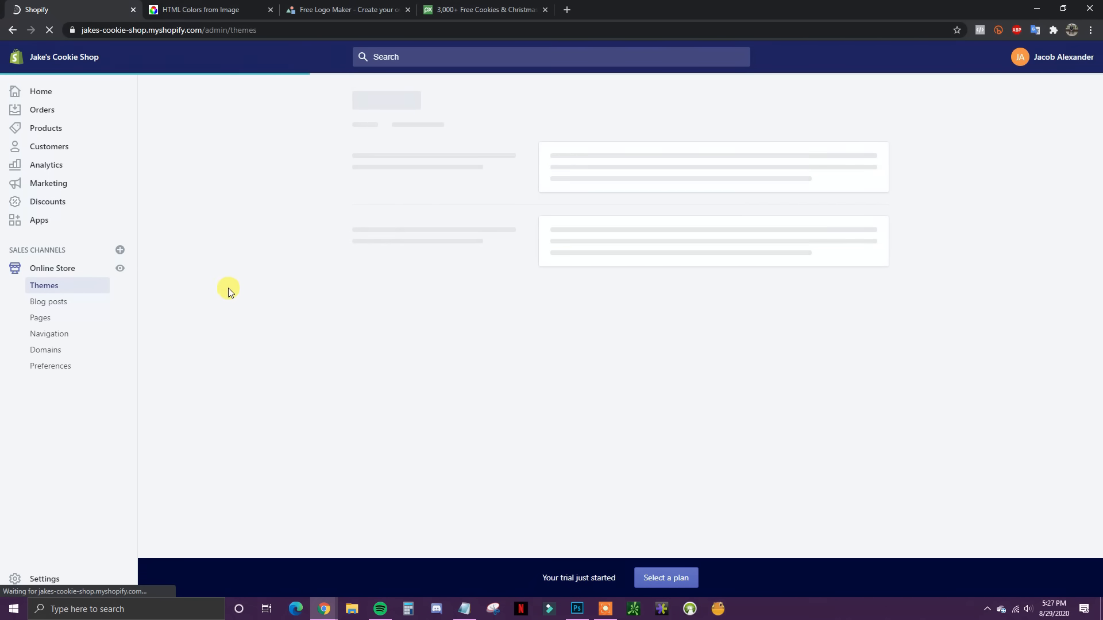
click(60, 321)
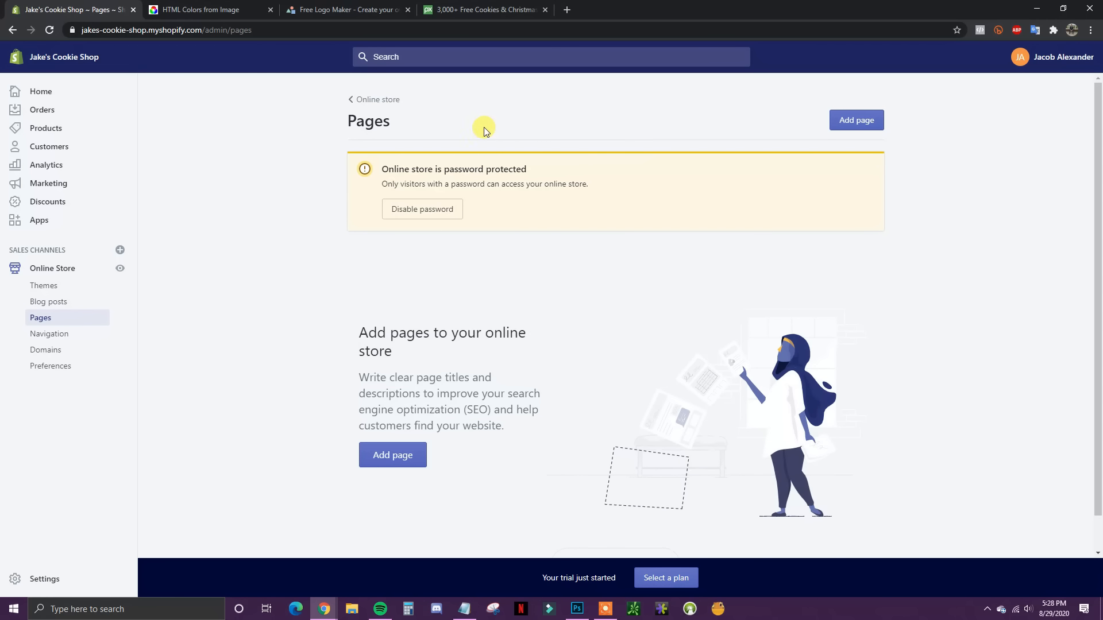
click(858, 124)
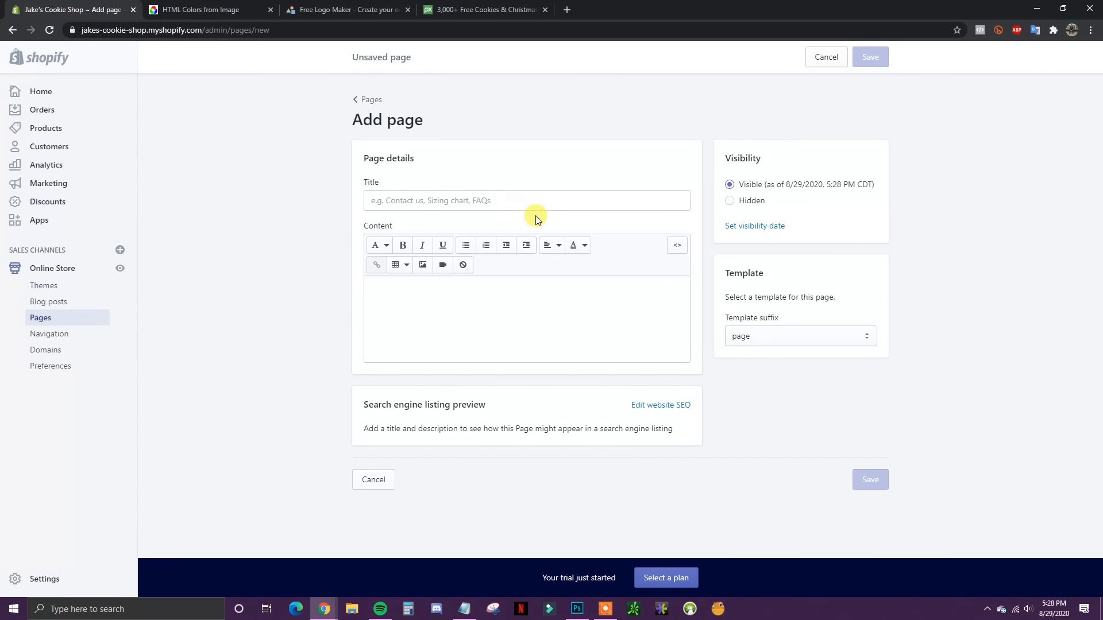
click(476, 201)
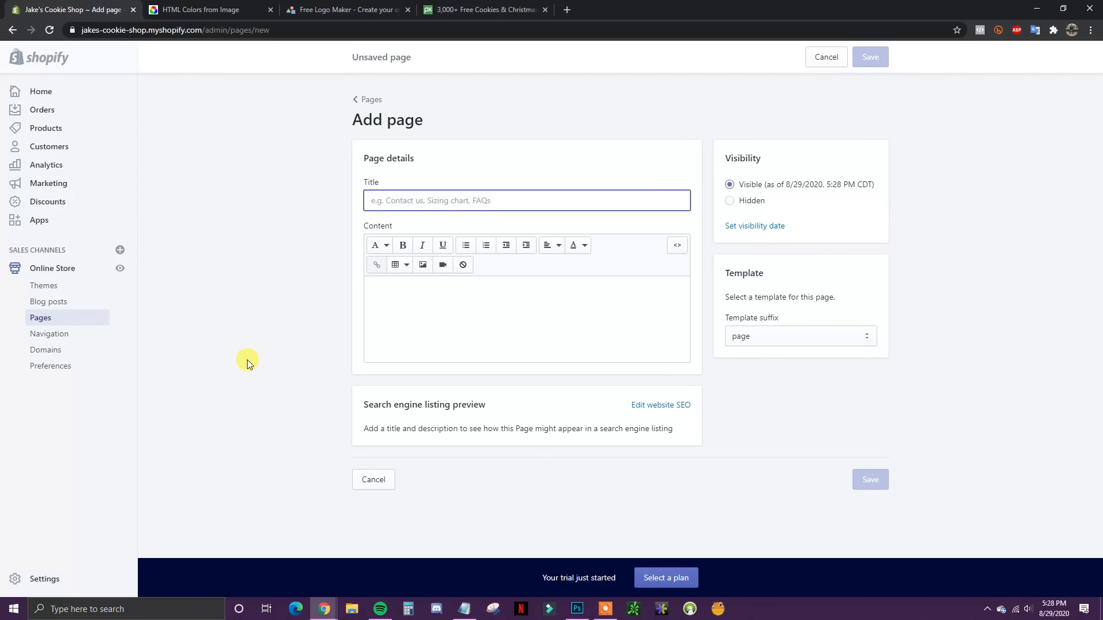
Step: Open the store Settings in a new browser tab and title the page 'Terms Of Service'
right_click(42, 580)
click(126, 488)
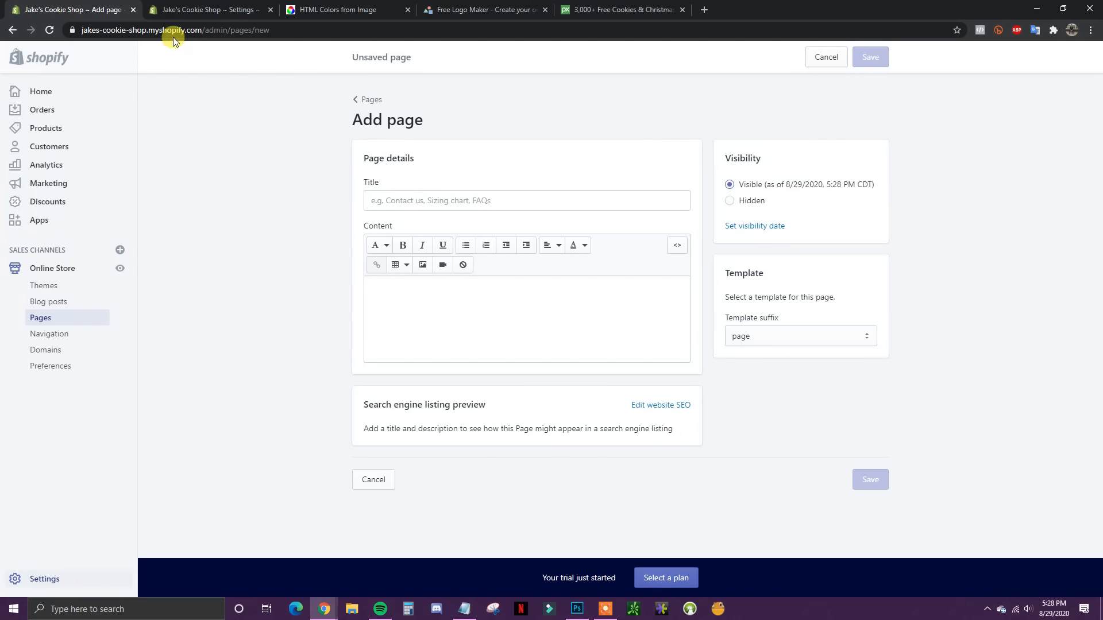
click(431, 200)
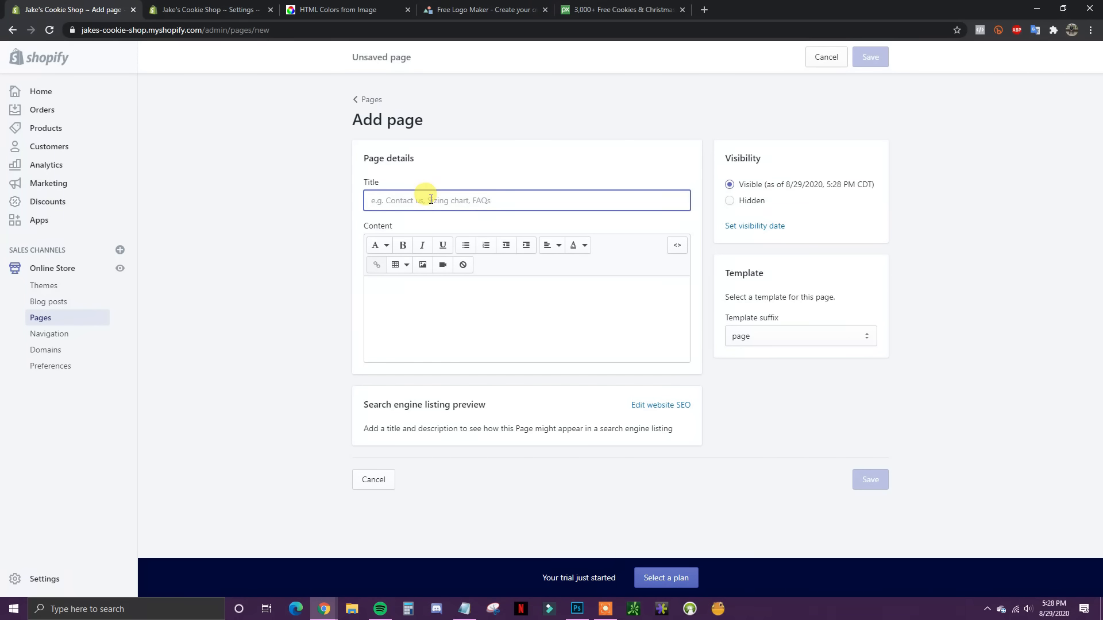
text(Terms Of Service)
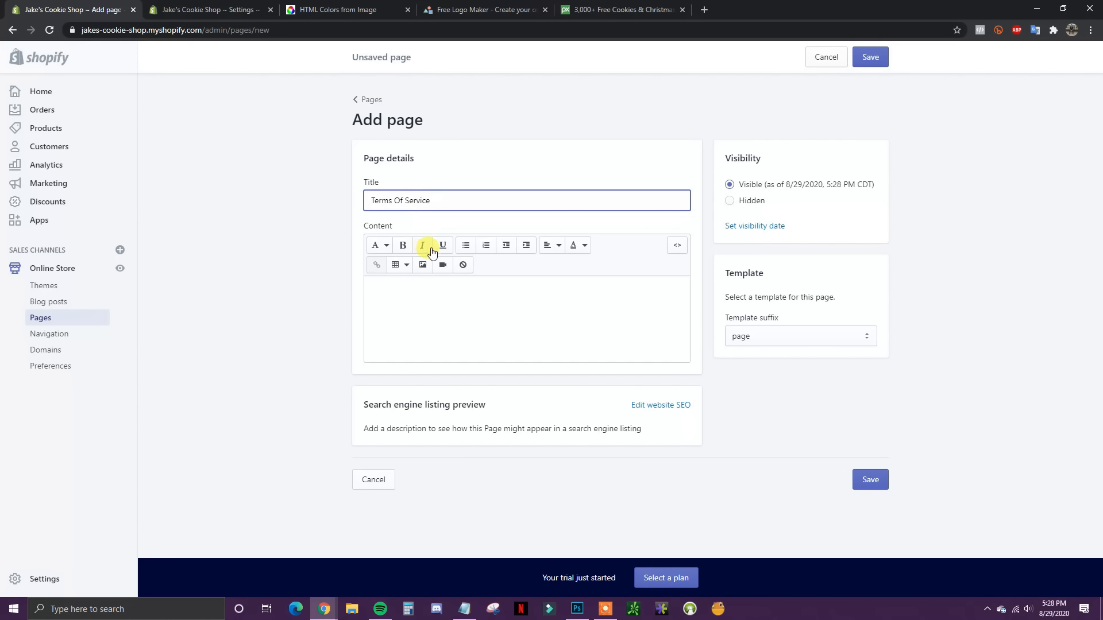
click(425, 325)
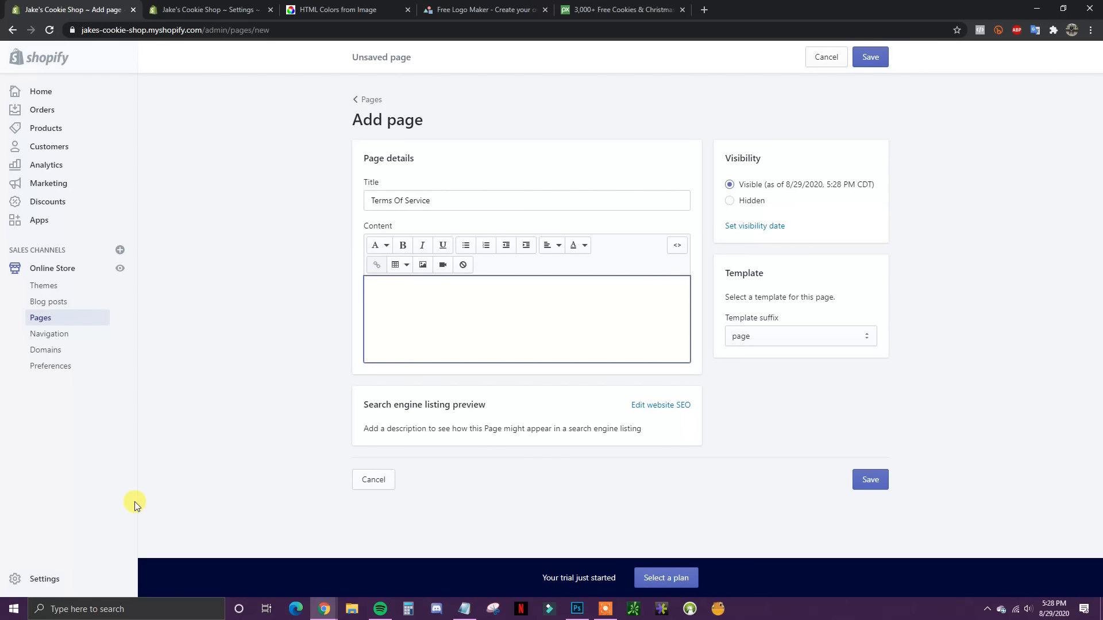
Step: Generate the template Terms of service in Legal settings and select all its text
click(192, 9)
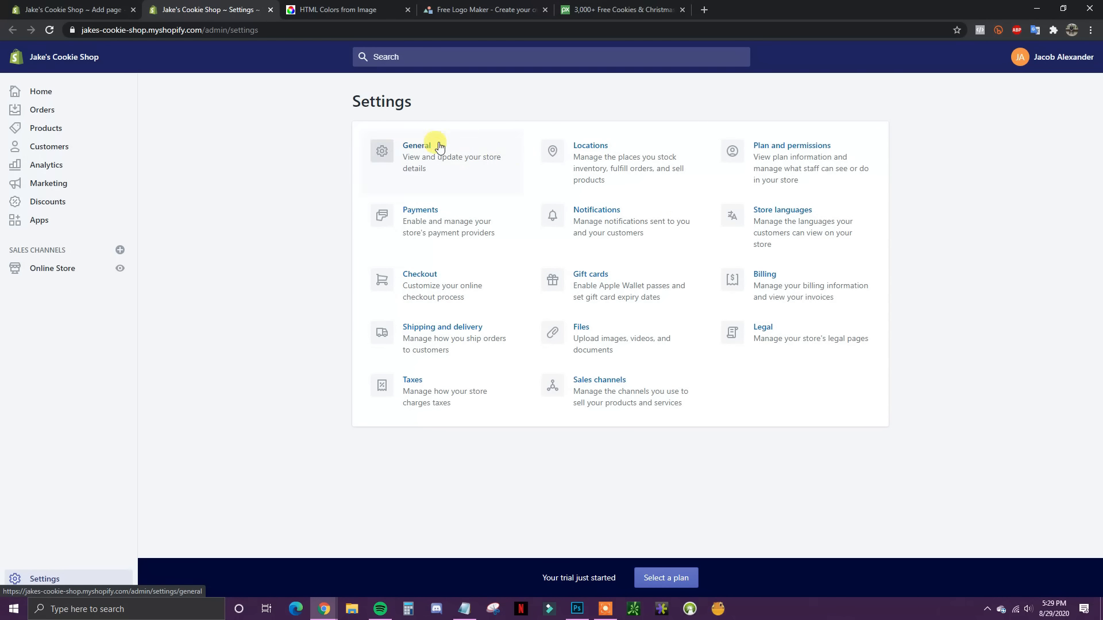
click(790, 333)
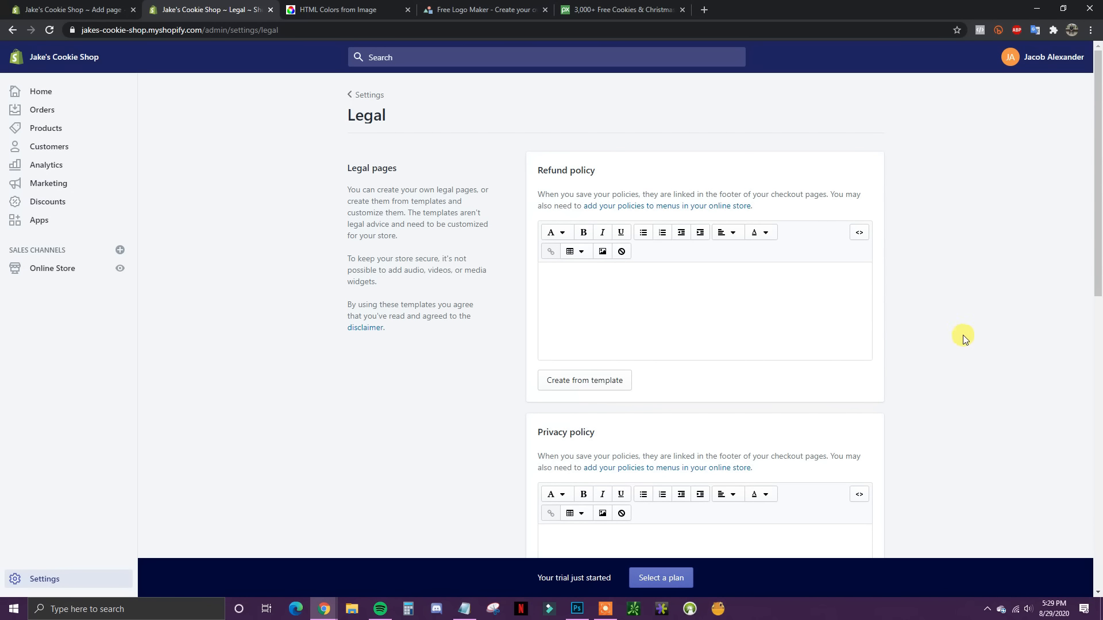
scroll(887, 359, down, 8)
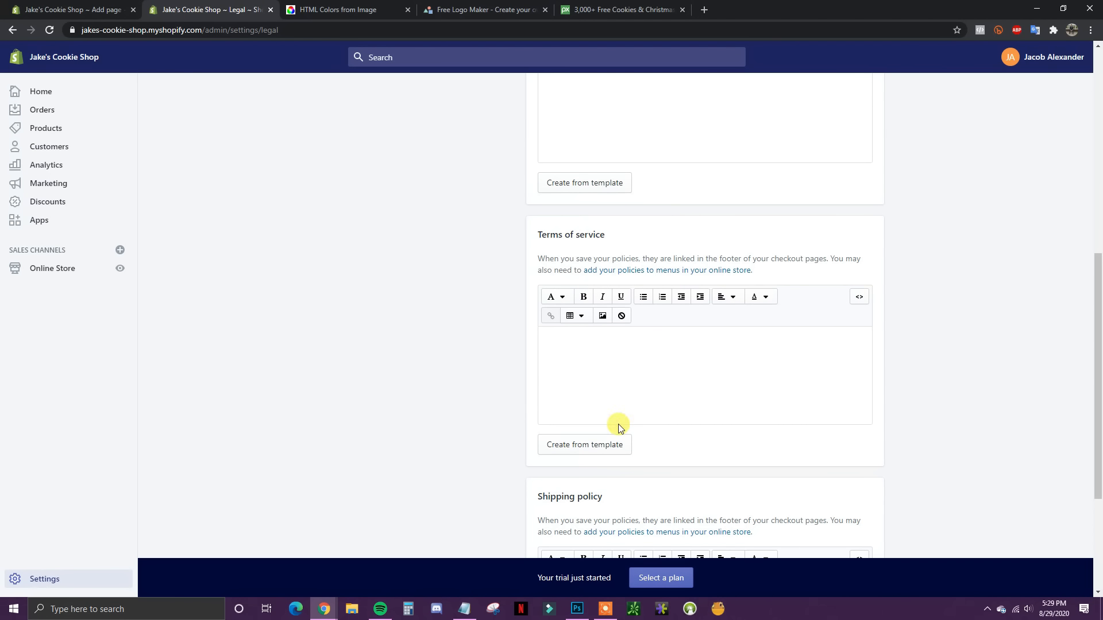
click(556, 445)
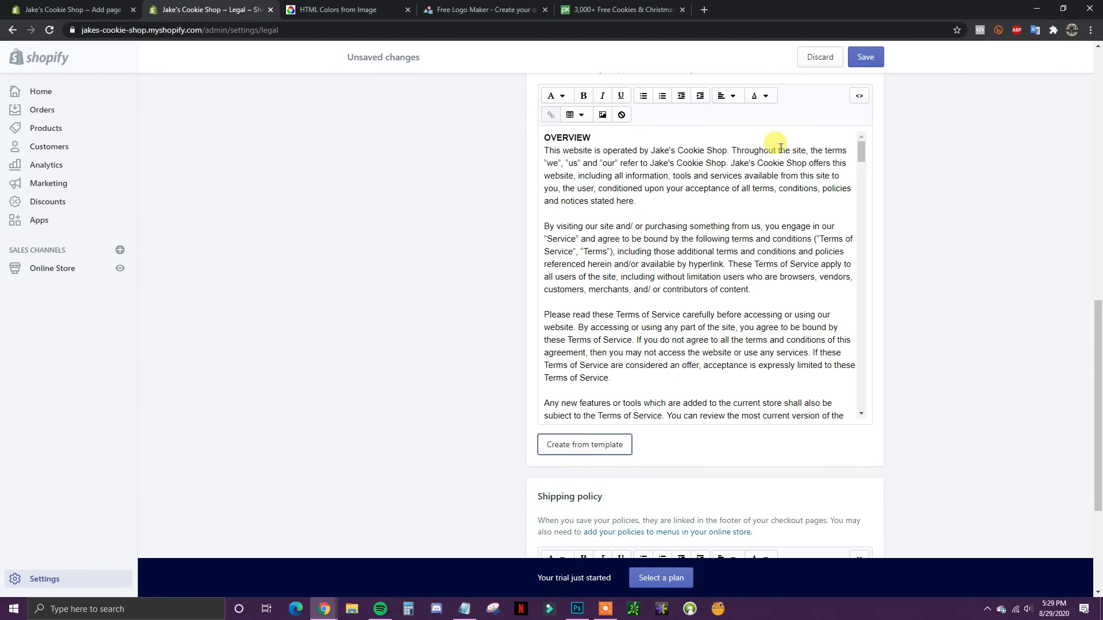
click(560, 142)
drag(560, 143, 874, 473)
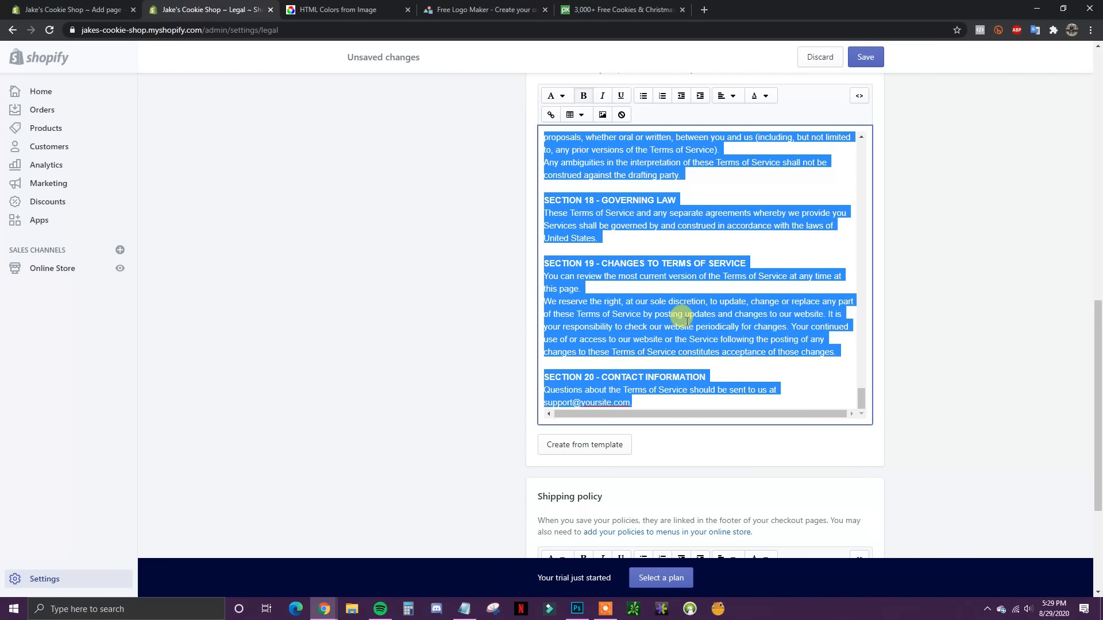
click(75, 9)
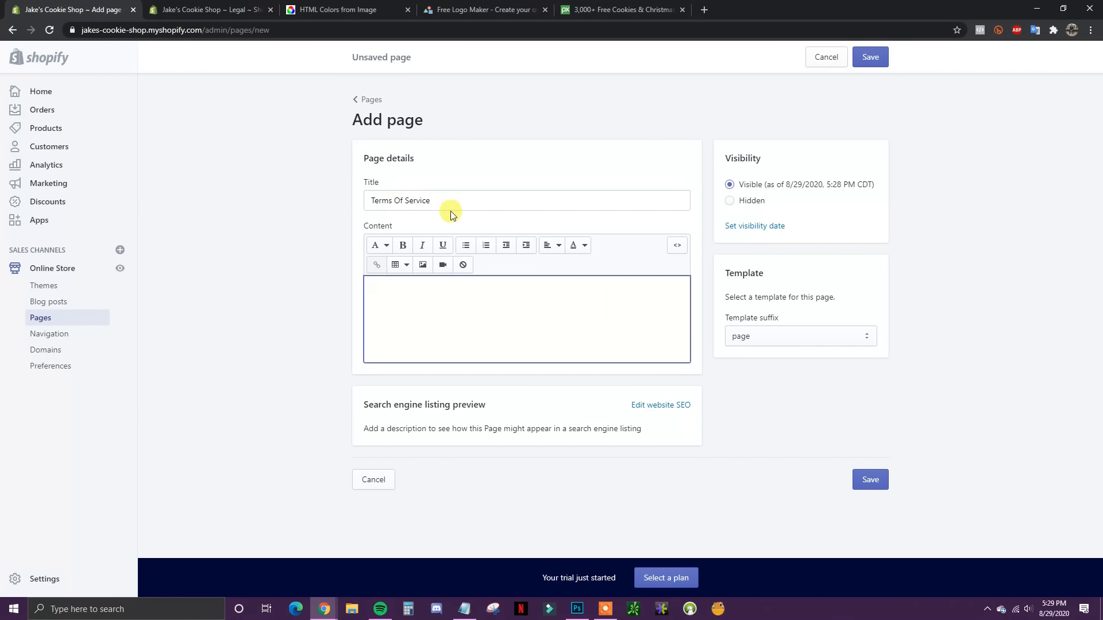
Step: Paste the template terms into the Terms Of Service page content and save the page
click(392, 292)
key(ctrl+v)
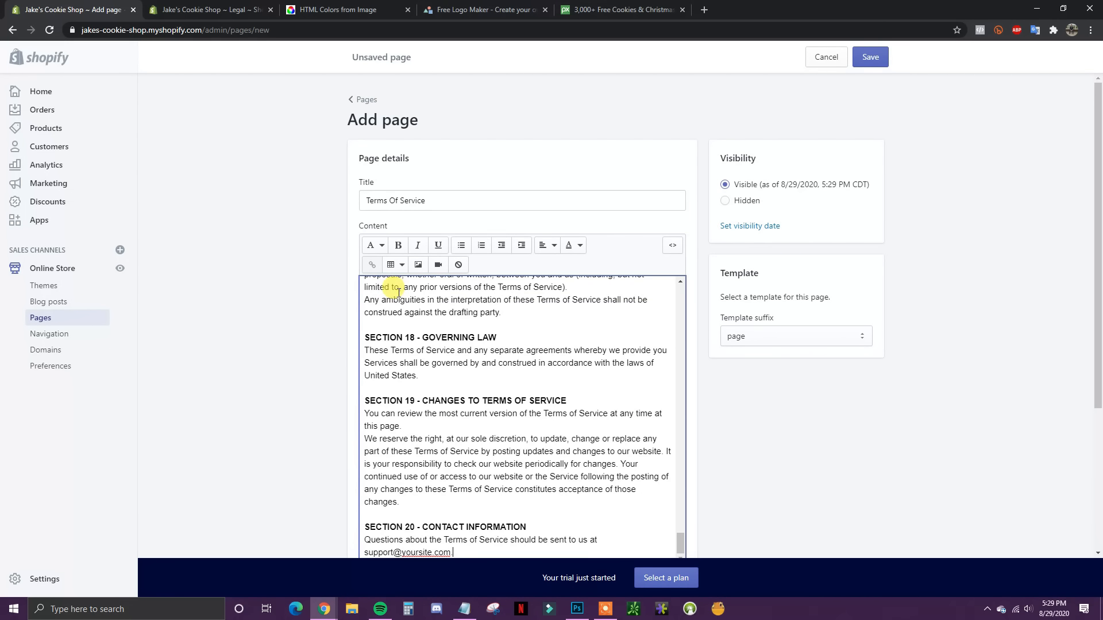
click(870, 59)
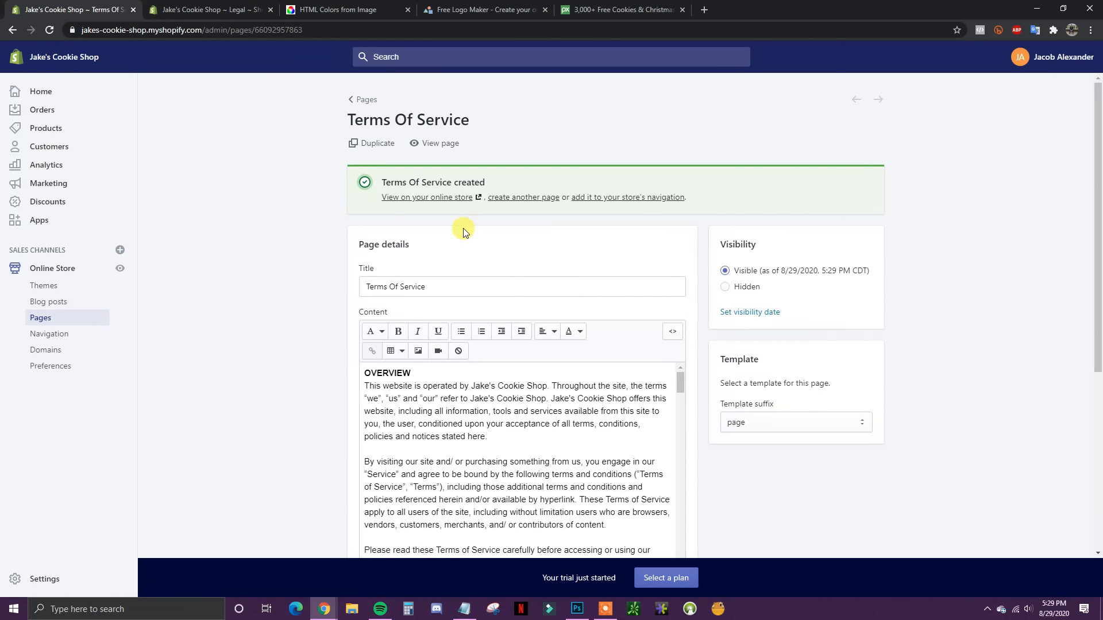
Step: Start another new page titled 'Privacy Policy'
click(507, 199)
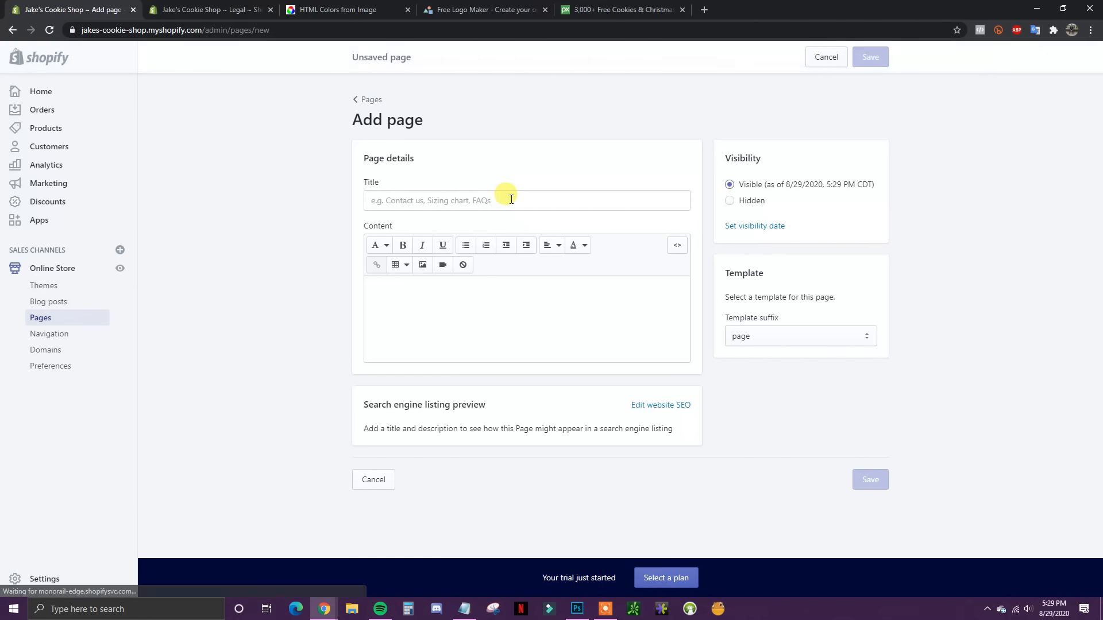
click(463, 199)
text(Privacy Polic)
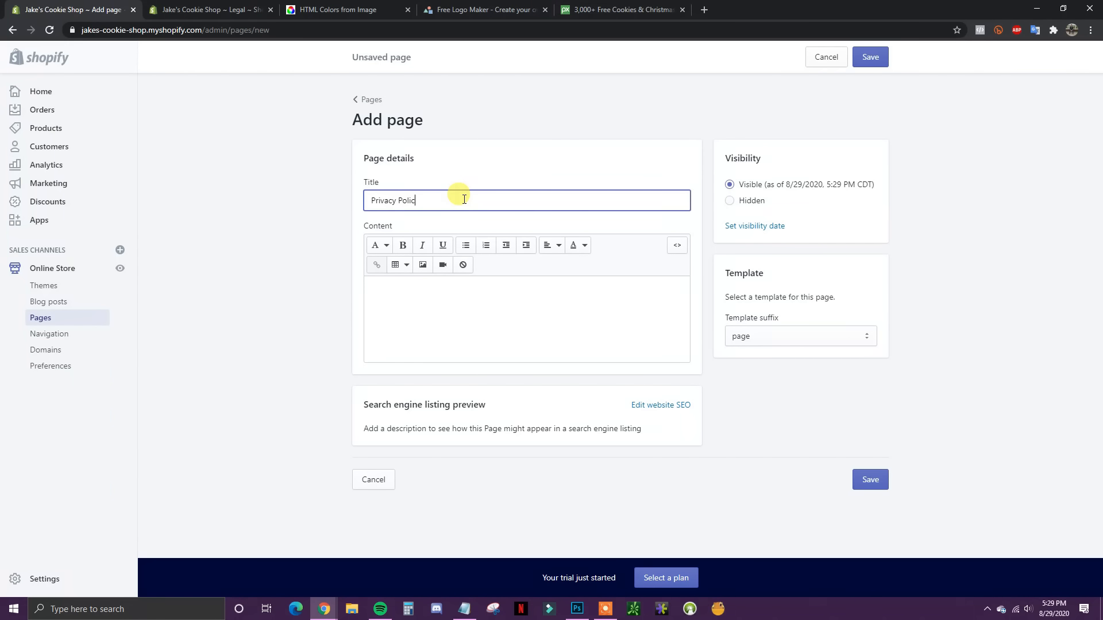
text(y)
click(393, 295)
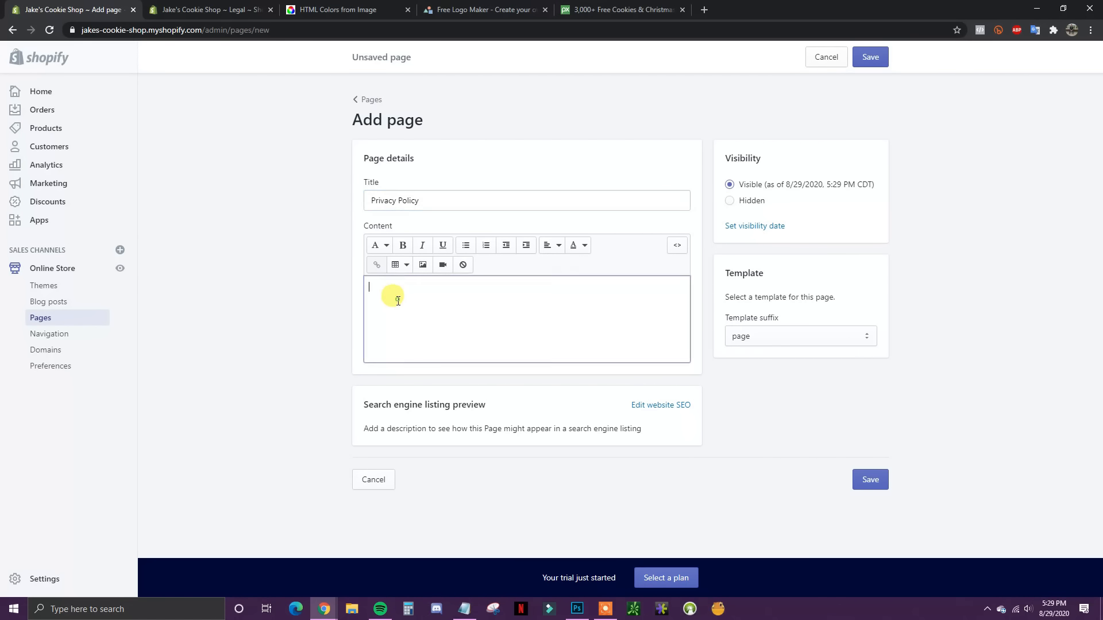
Step: Generate the template privacy policy in Legal settings, paste it into the page, and save
click(222, 8)
scroll(892, 405, up, 7)
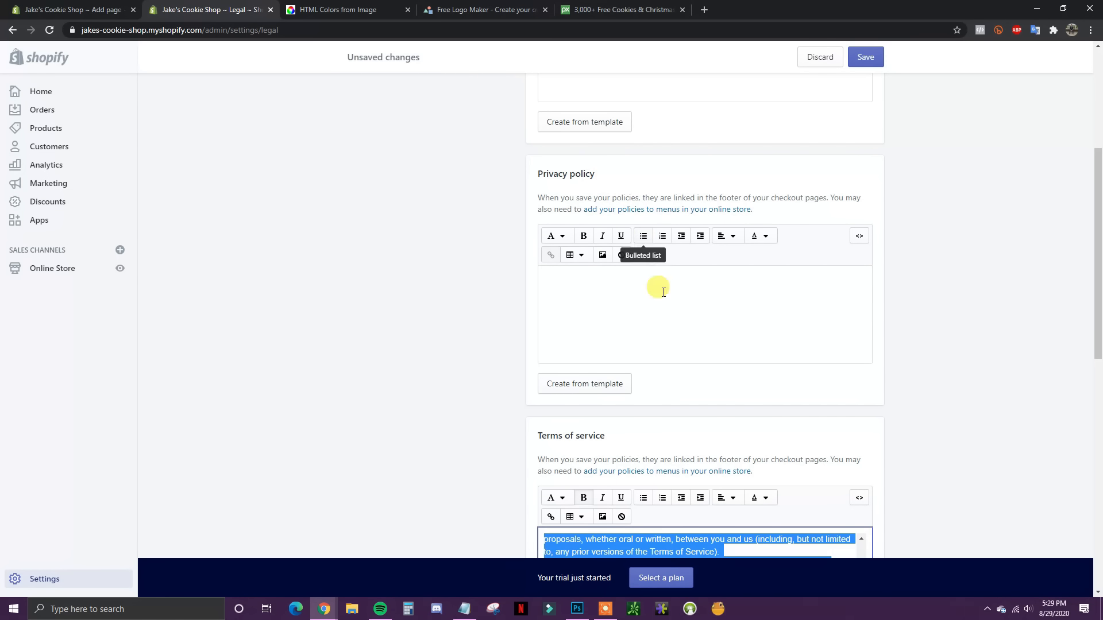
click(585, 384)
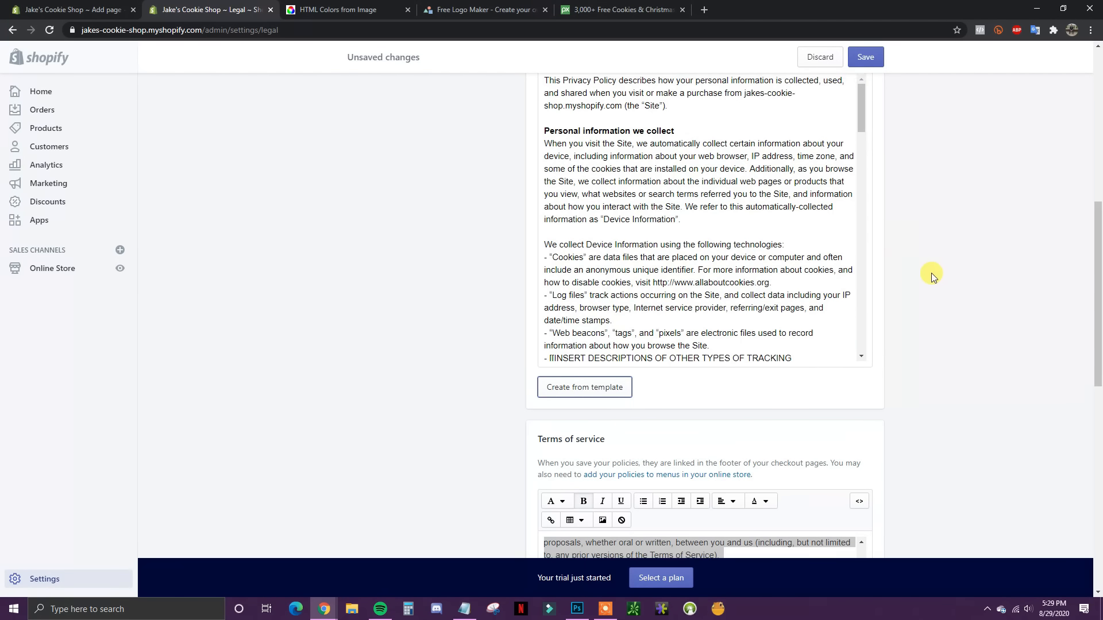
scroll(931, 273, down, 2)
drag(544, 195, 978, 561)
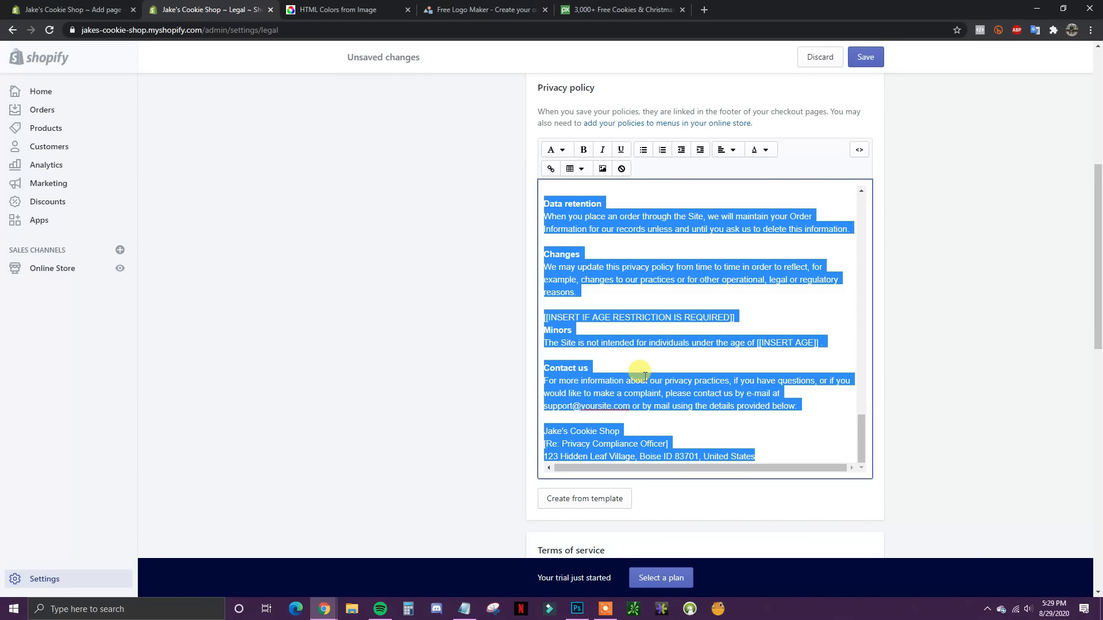
click(325, 9)
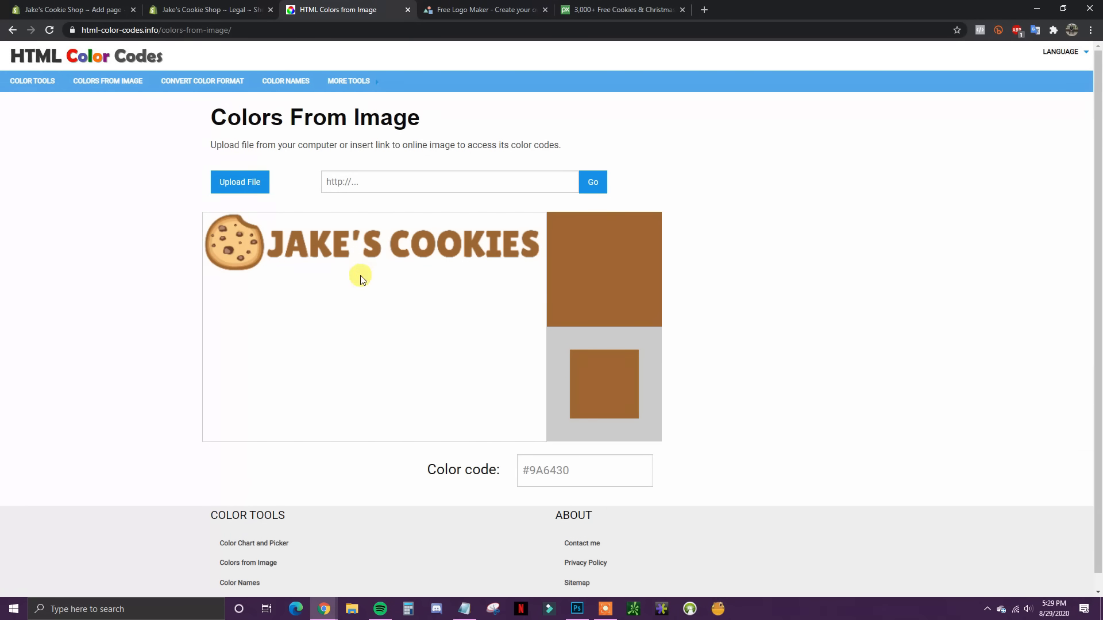
click(115, 10)
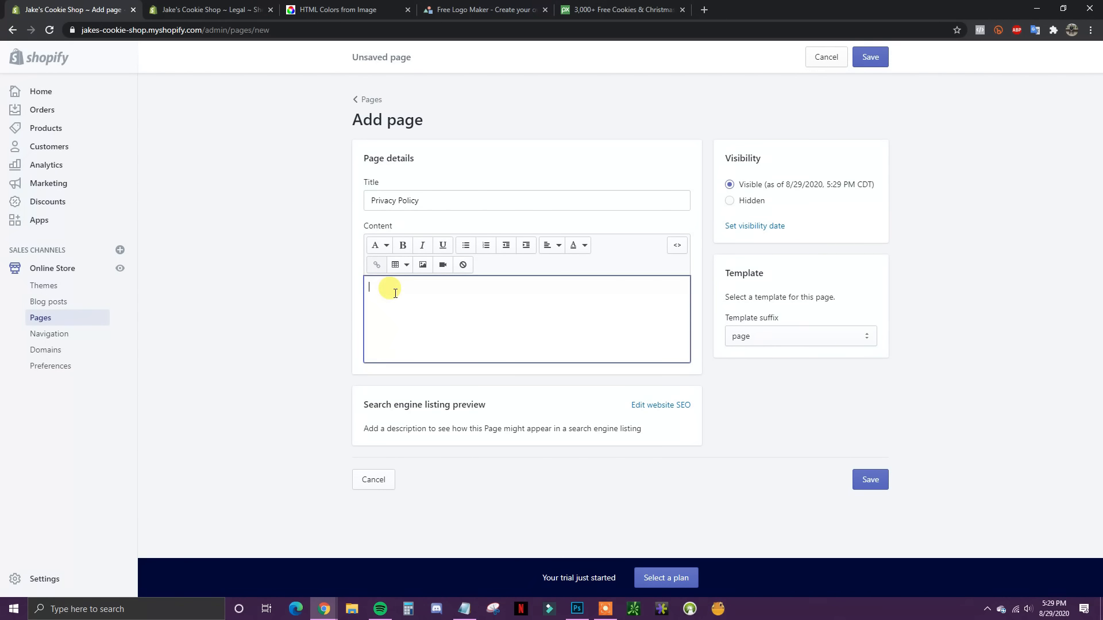
key(ctrl+v)
click(862, 56)
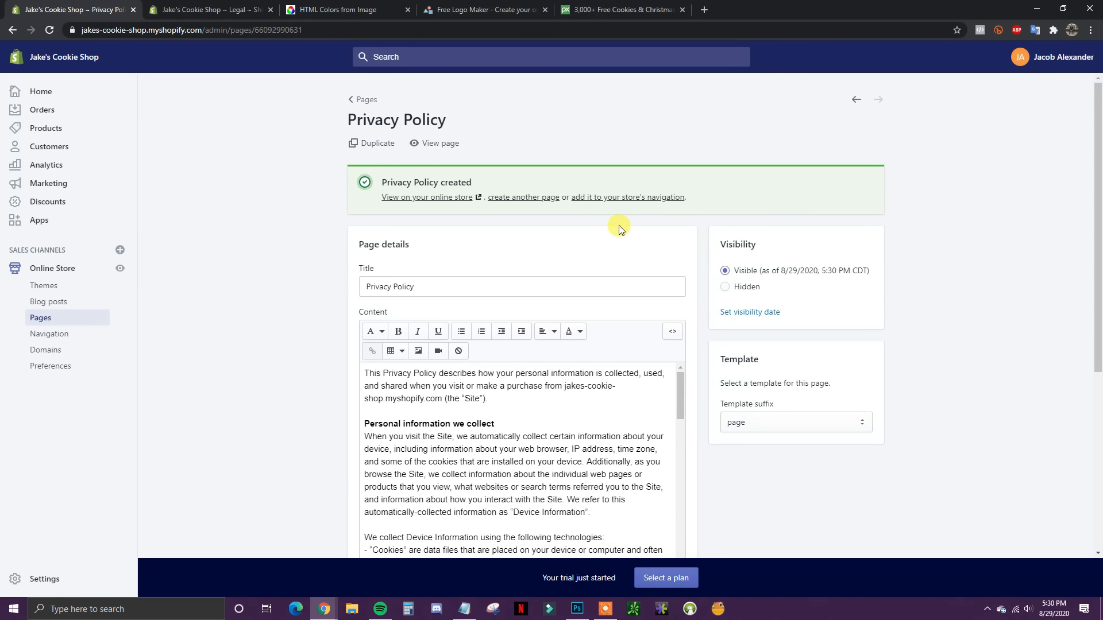
Step: Start a Refund Policy page and generate and select the template refund policy text
click(529, 199)
click(452, 200)
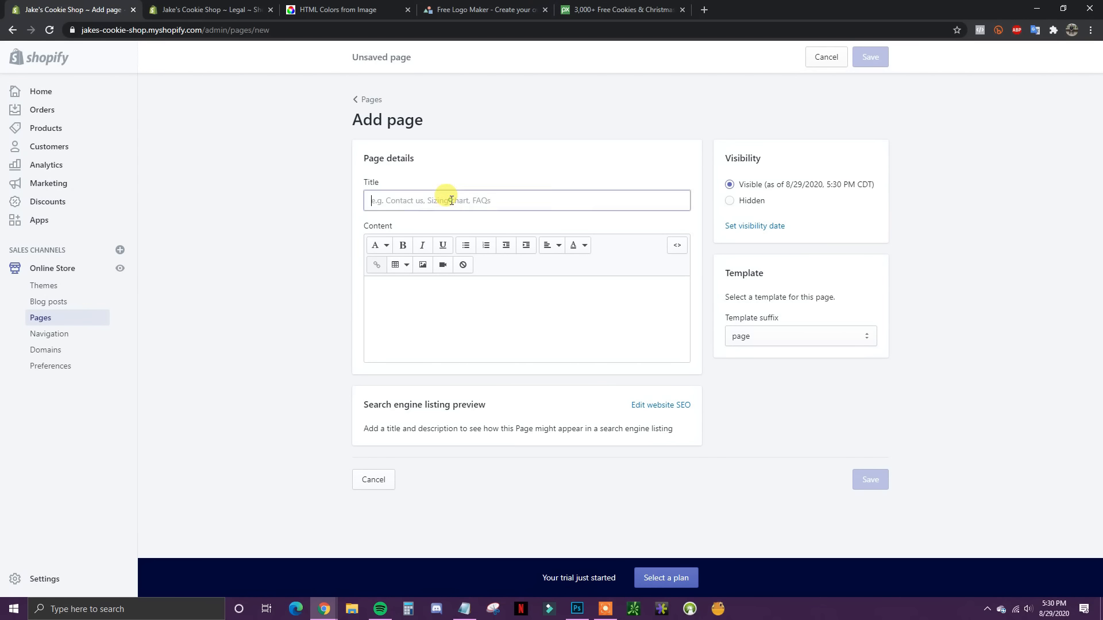
text(Refund Policy)
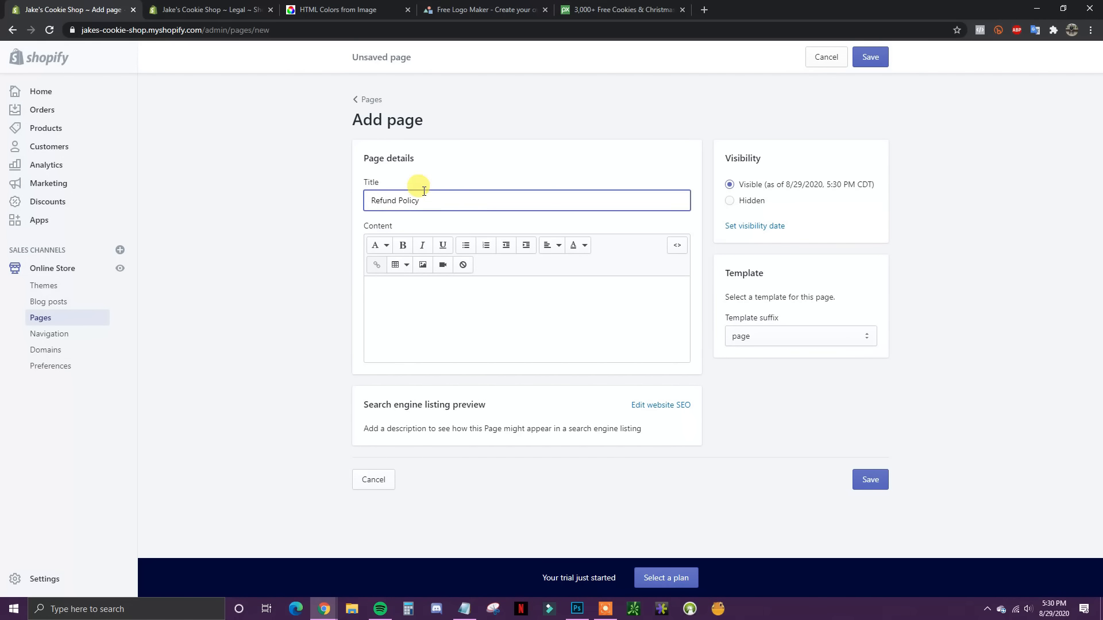
click(239, 11)
scroll(867, 389, up, 5)
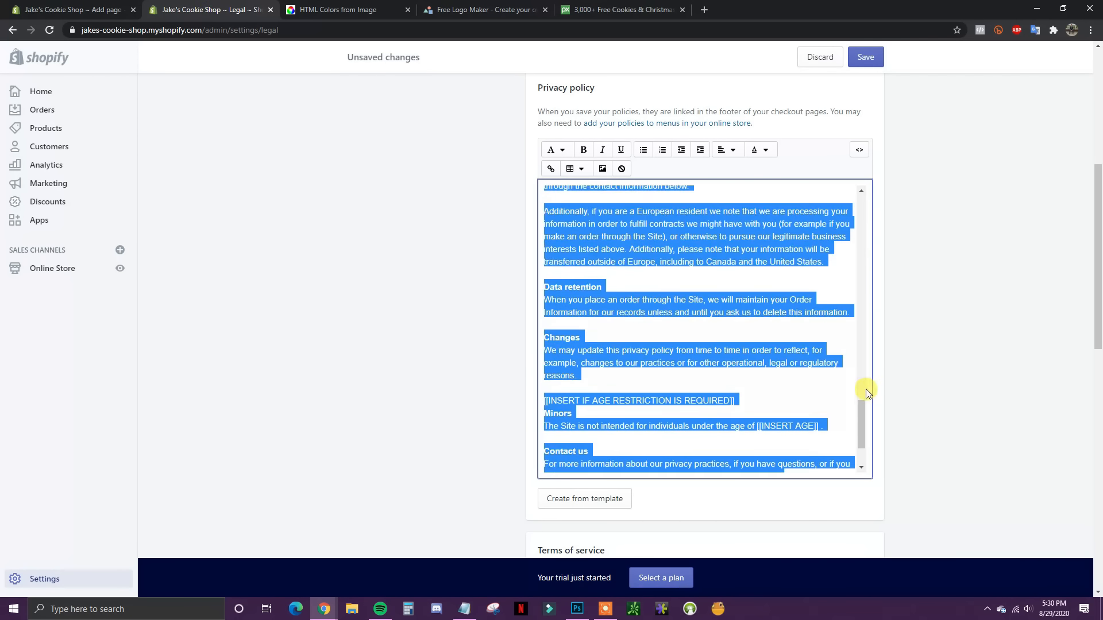
scroll(926, 332, up, 4)
scroll(926, 332, up, 3)
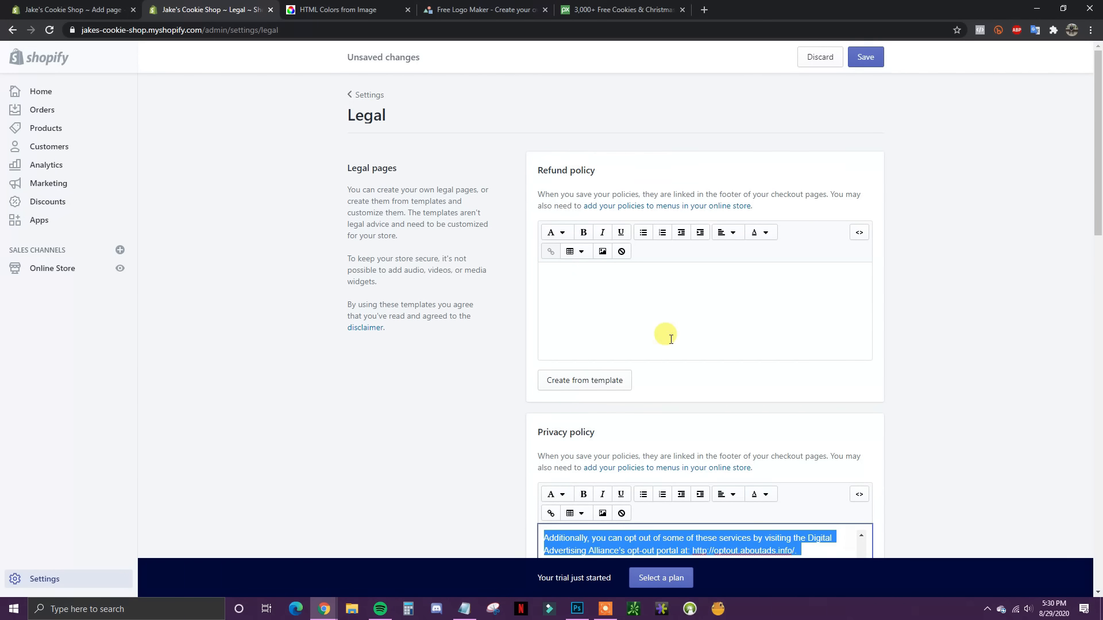
click(609, 380)
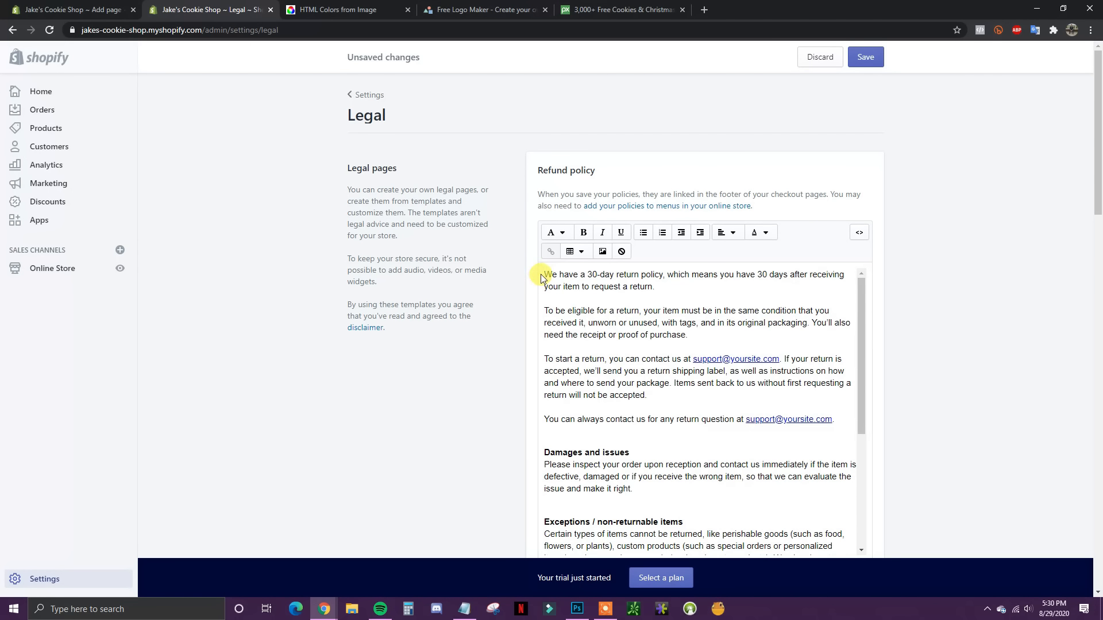
drag(542, 274, 826, 533)
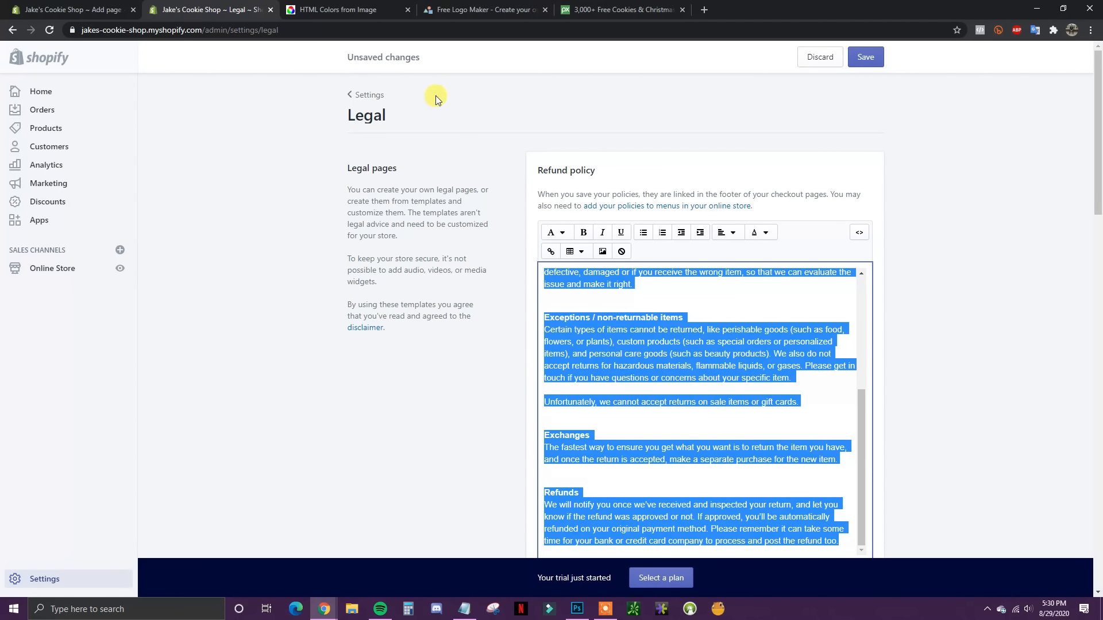
Step: Paste the 30-day refund policy text into the page, save it, and open a blank new page
key(ctrl+shift+Tab)
click(389, 296)
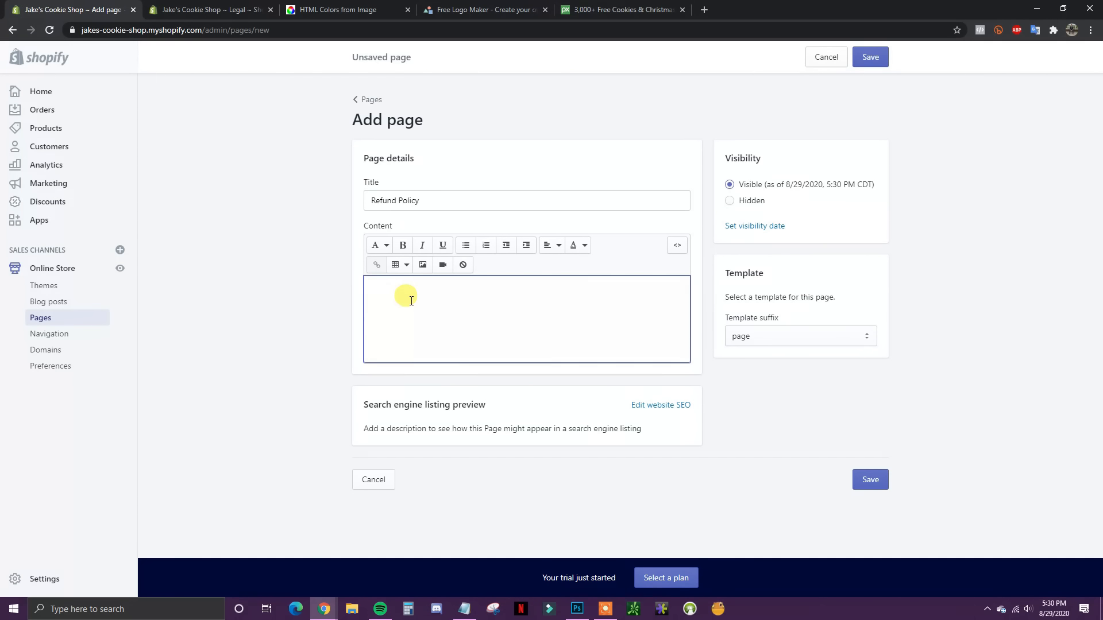
key(ctrl+v)
scroll(617, 444, up, 5)
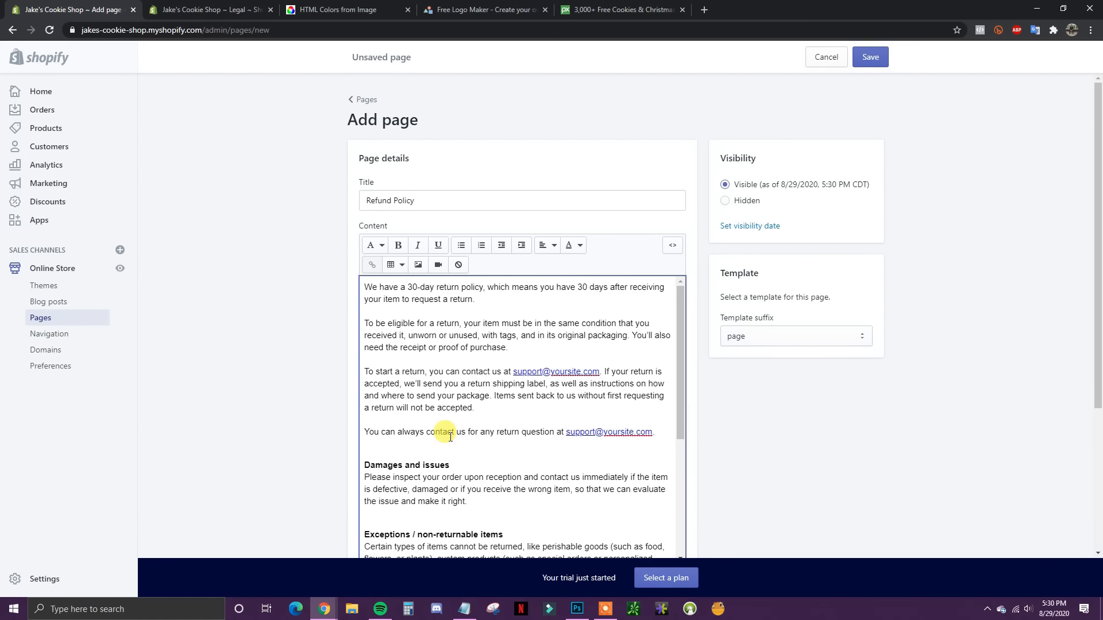
scroll(525, 419, down, 3)
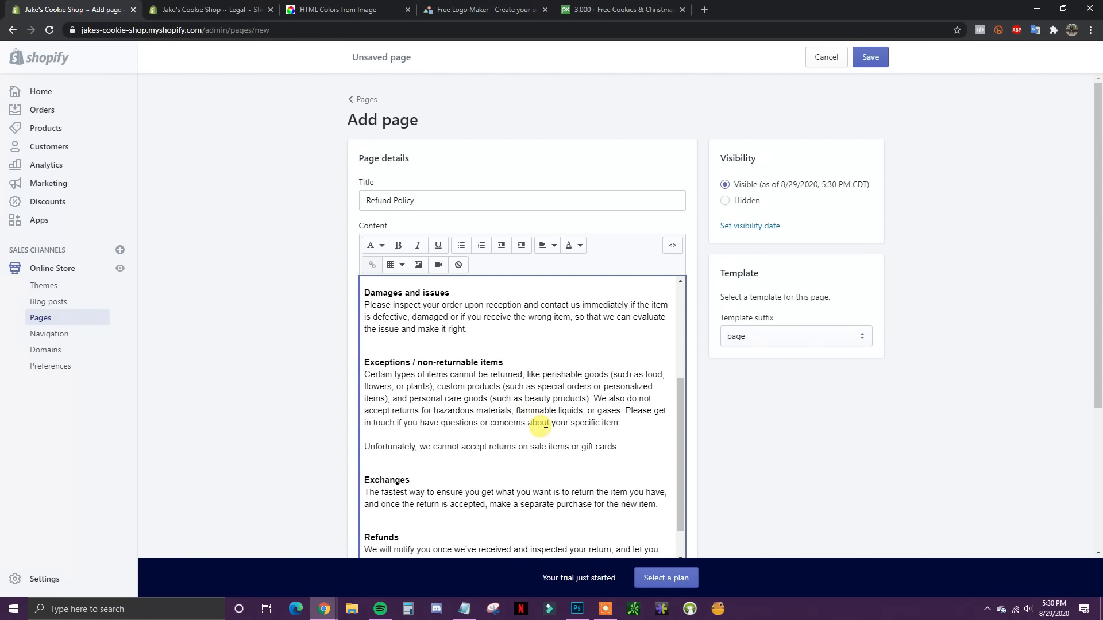
scroll(505, 351, up, 3)
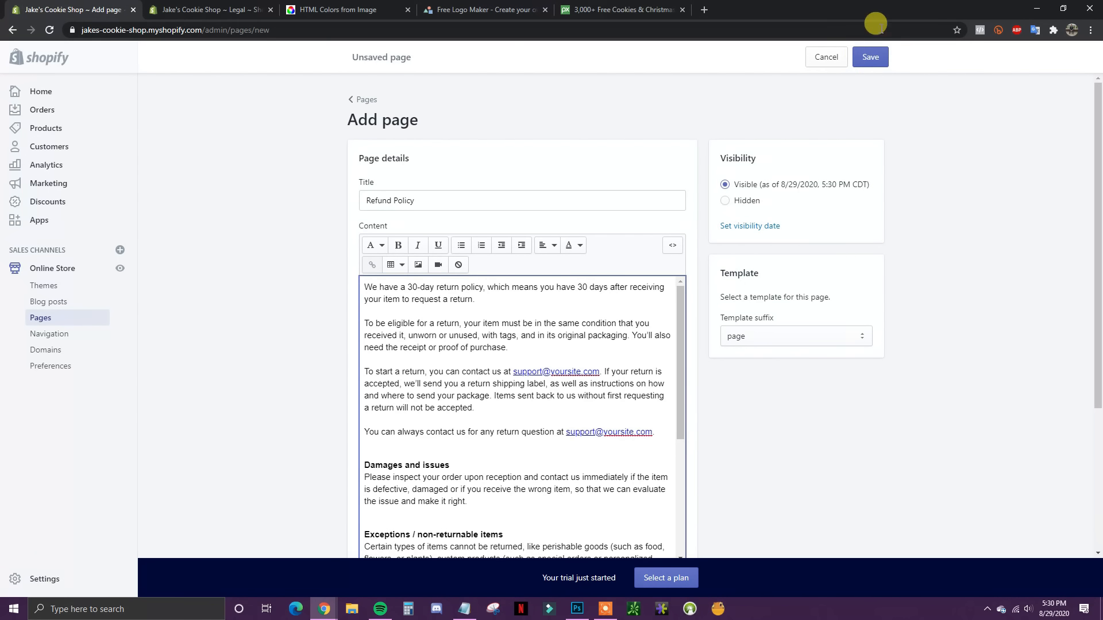
click(872, 59)
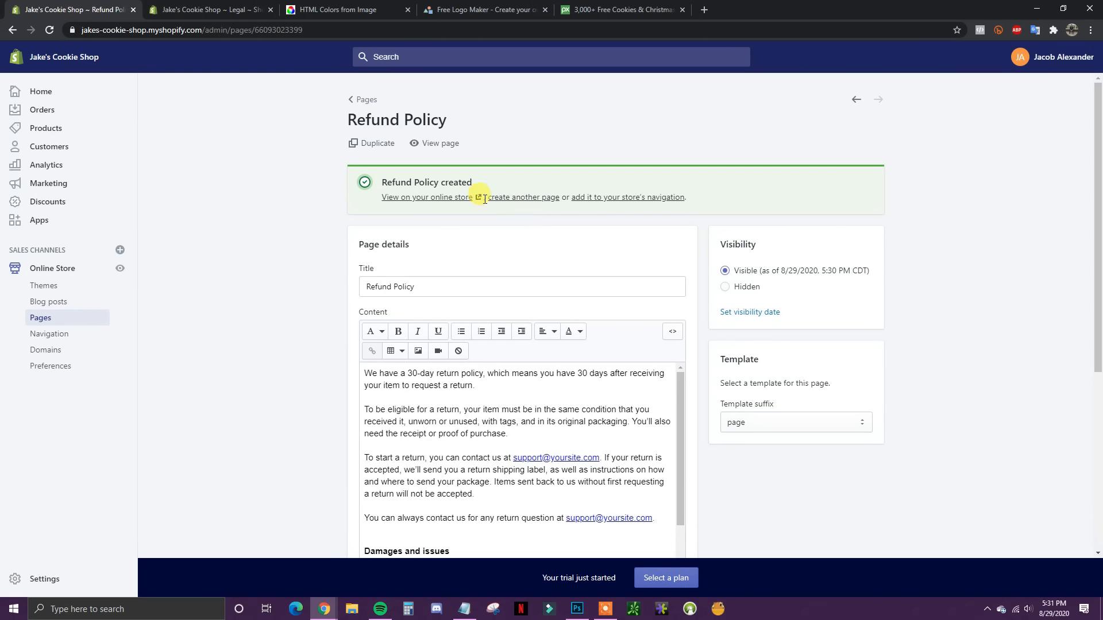
click(526, 198)
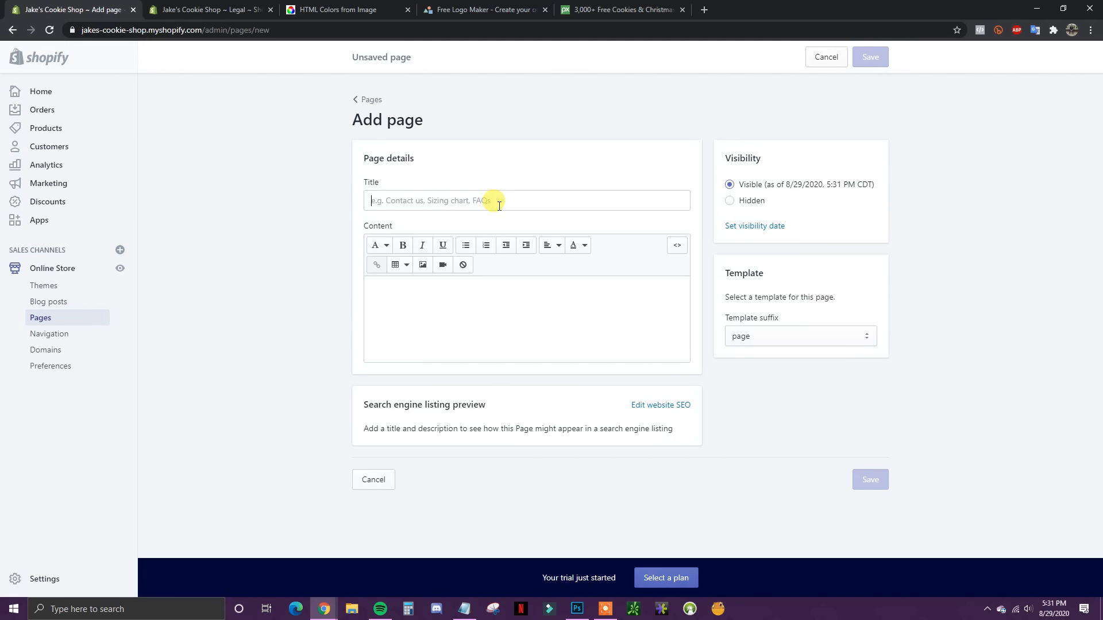
Step: Title the page 'Contact Us', apply the page.contact template, save, and view it on the storefront
click(499, 205)
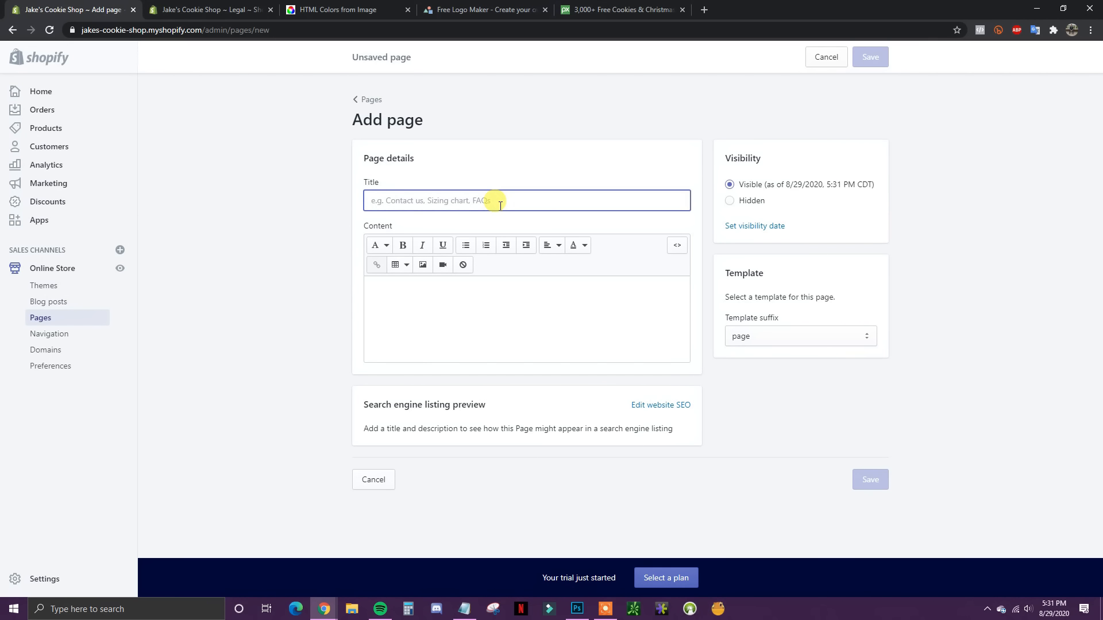
text(Contact Us)
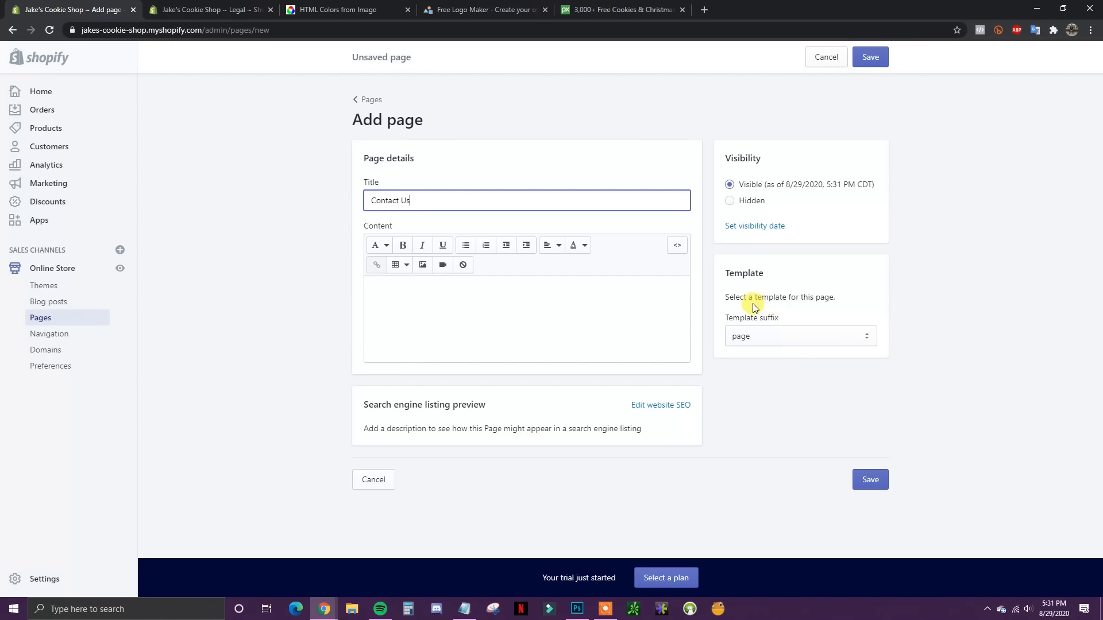
click(804, 340)
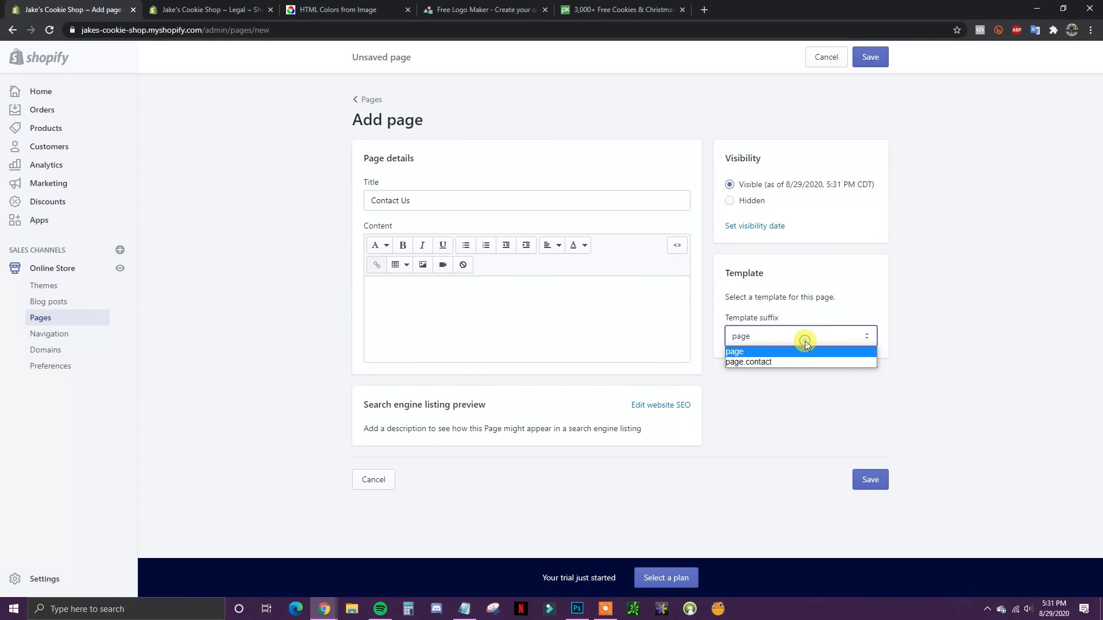
click(748, 363)
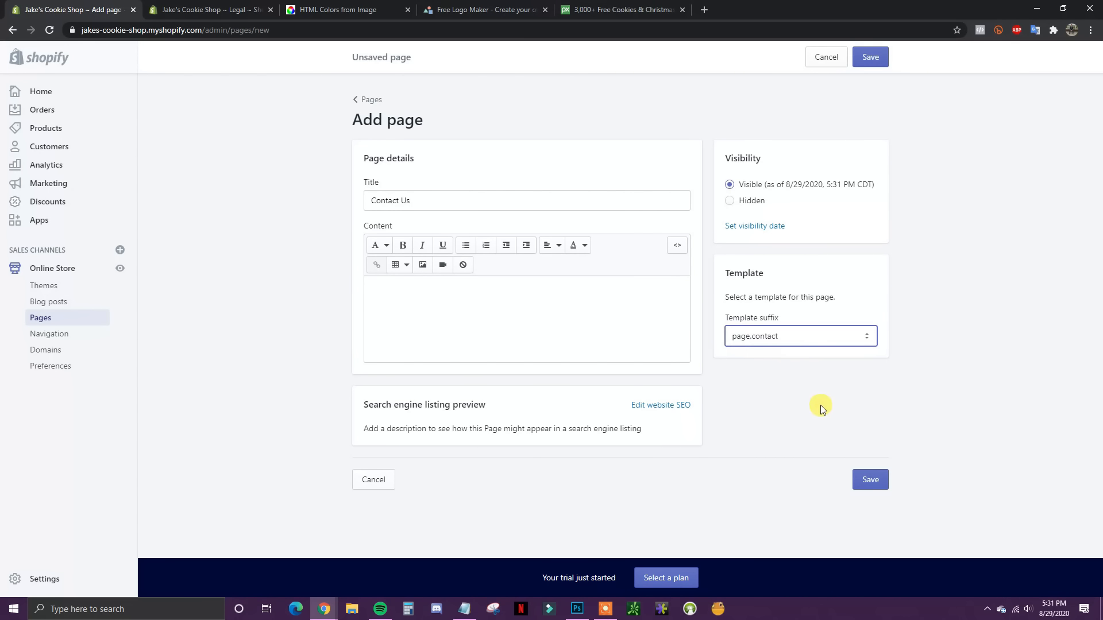
click(865, 481)
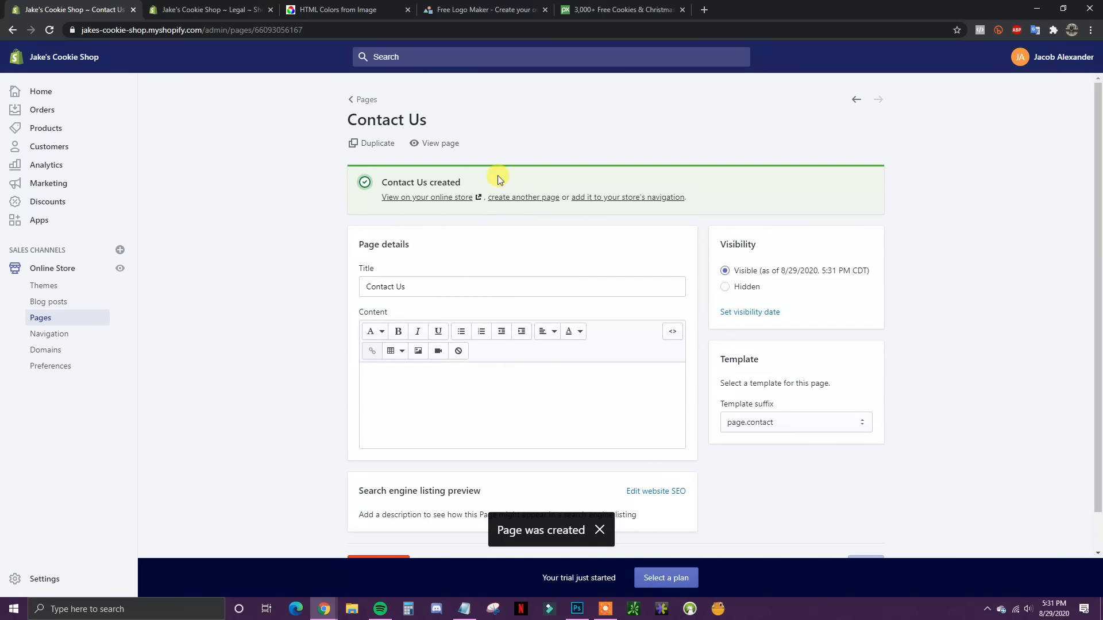
click(434, 143)
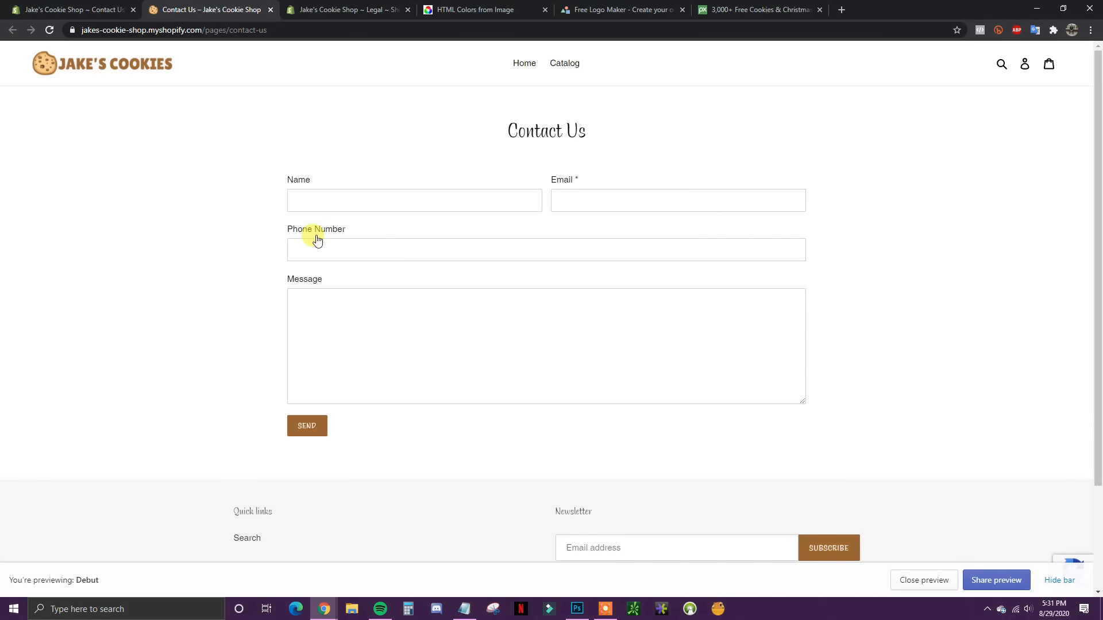
Step: Add a 'Call Us At' line with the shop's phone number to the content and save
click(270, 9)
click(395, 385)
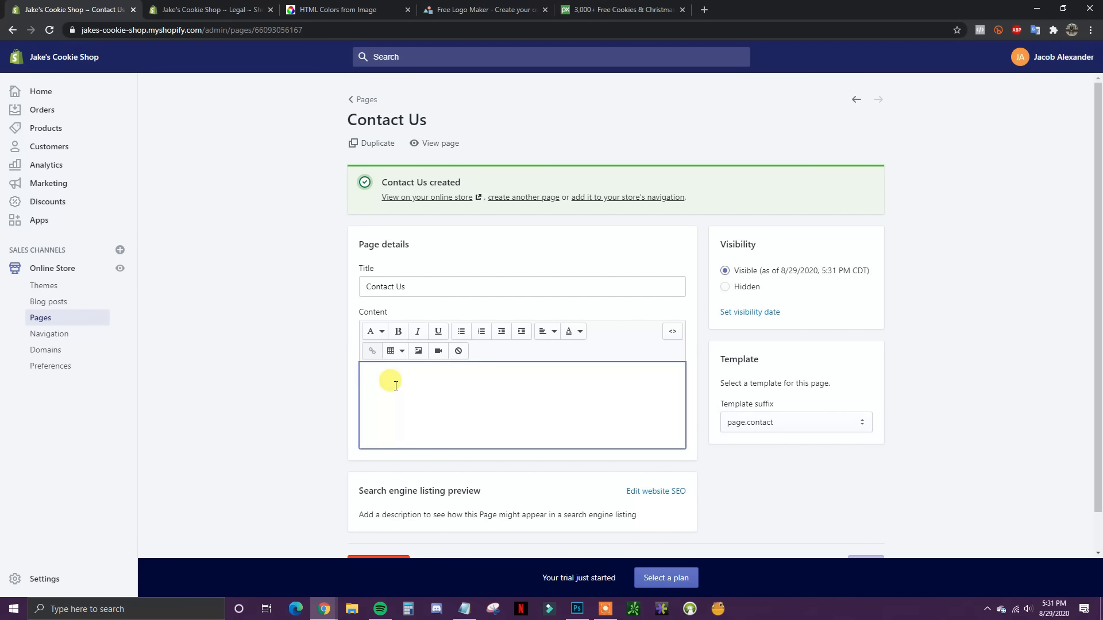
text(Call Us A)
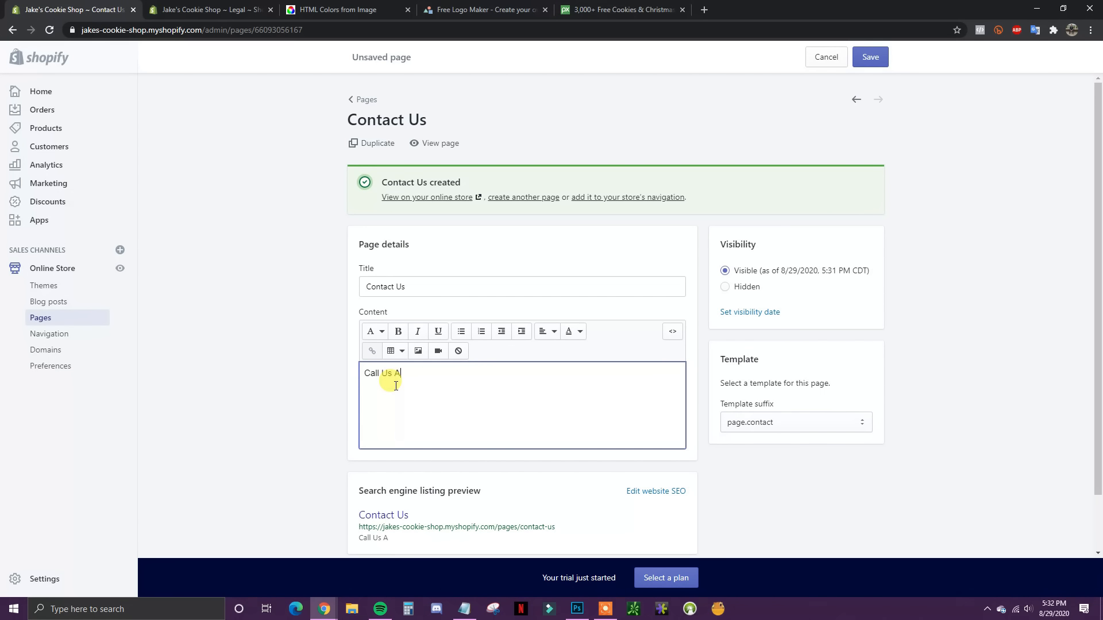
text(t 1-888-123-4567)
click(869, 68)
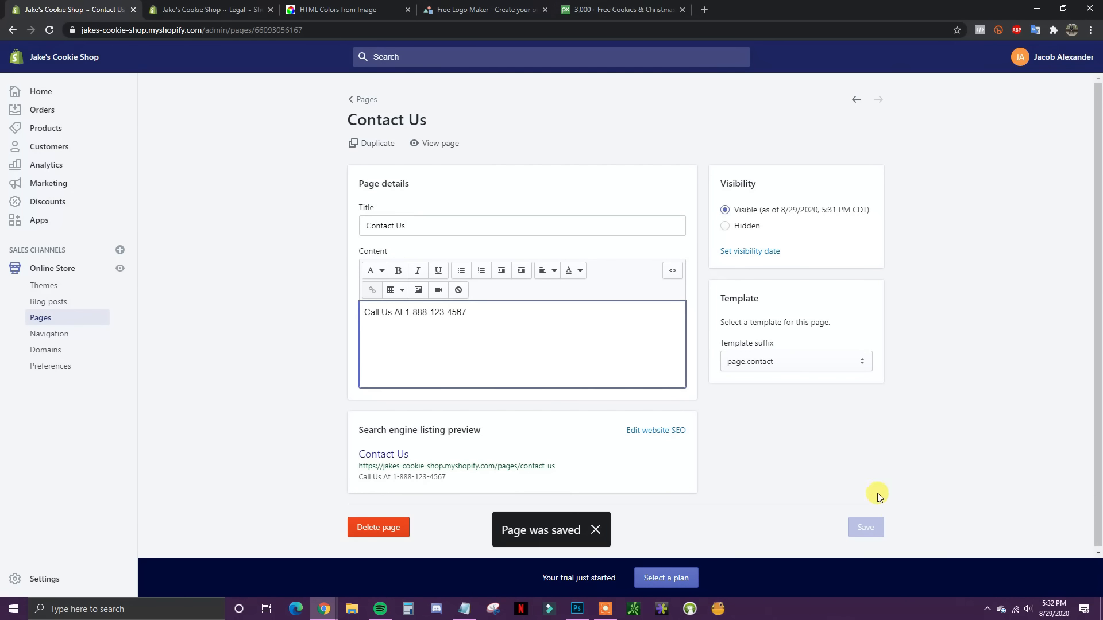
Step: Check the updated Contact Us page on the storefront, then close the preview
click(428, 150)
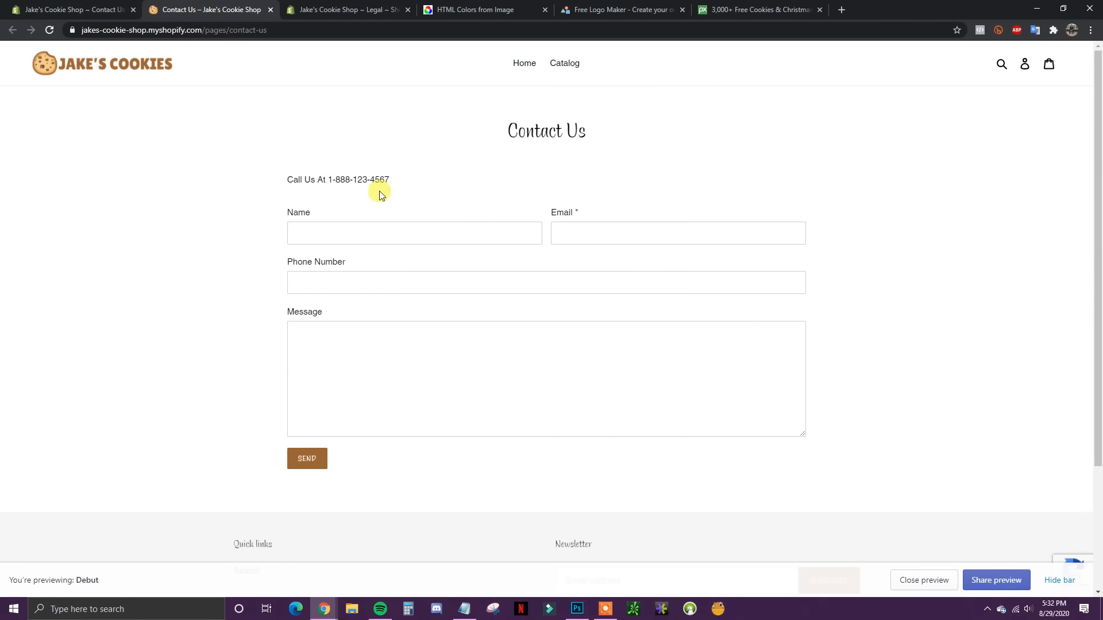
click(121, 8)
click(199, 6)
click(86, 9)
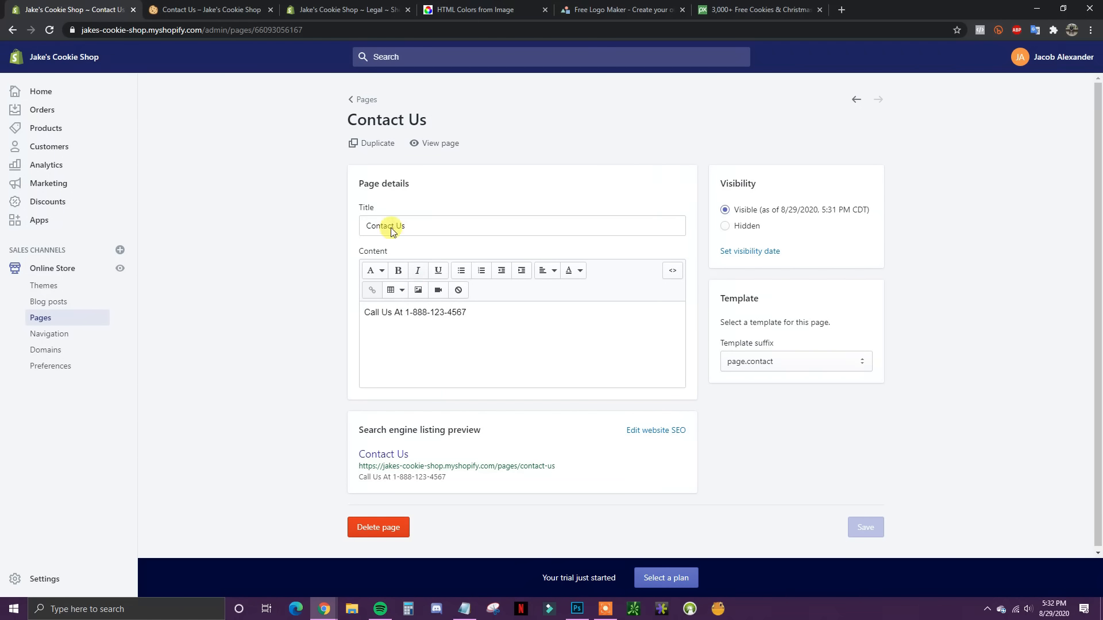
click(215, 8)
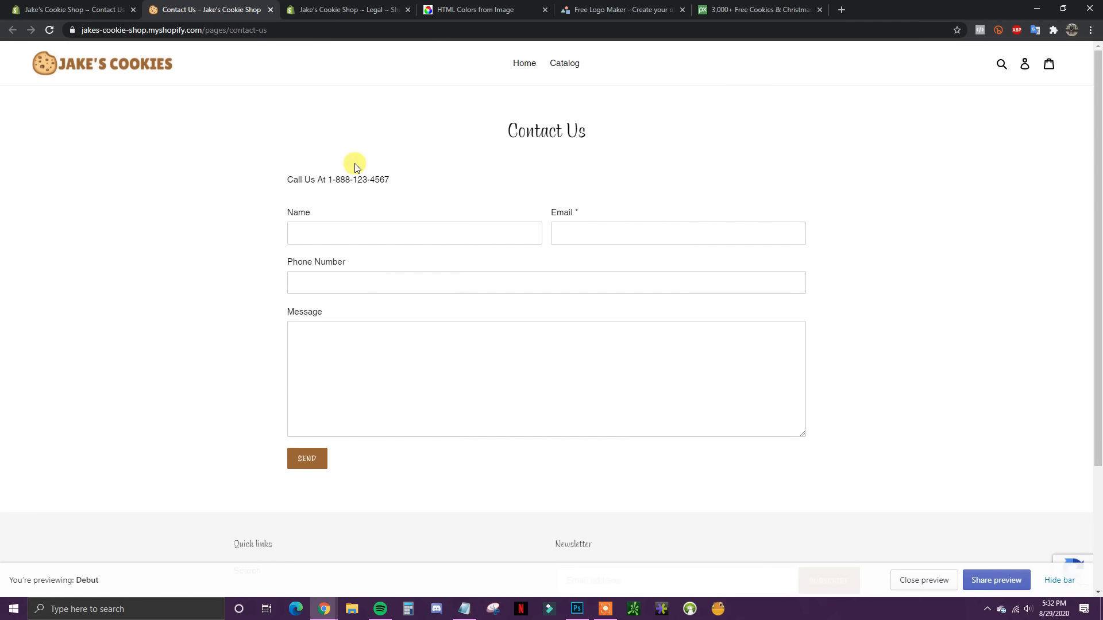
click(270, 9)
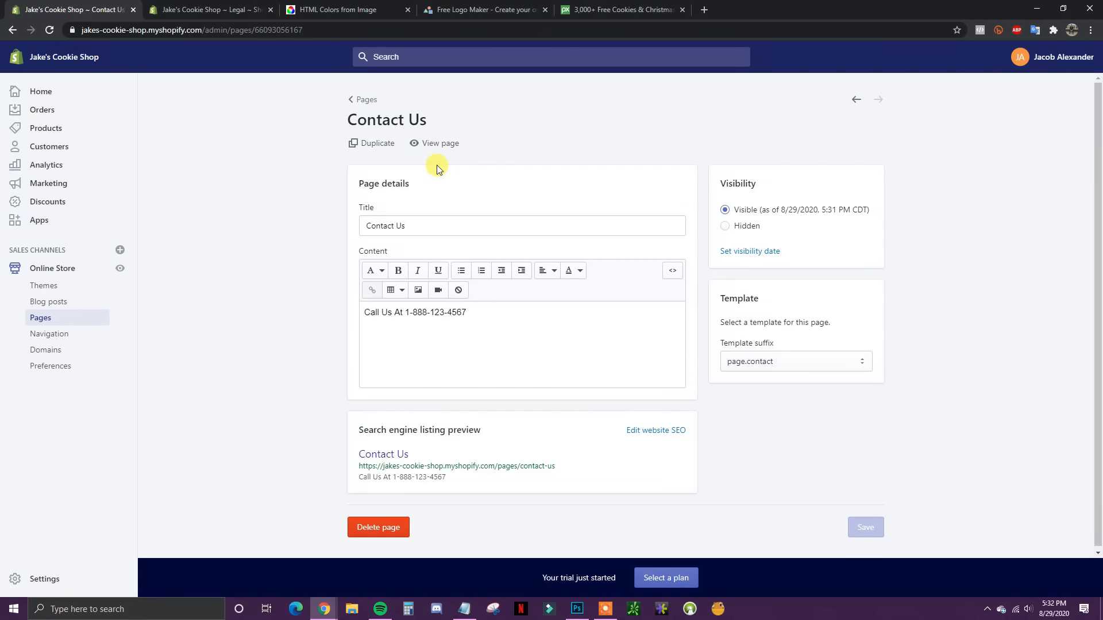
Step: Add a new page from the Pages list titled 'About Us'
click(365, 99)
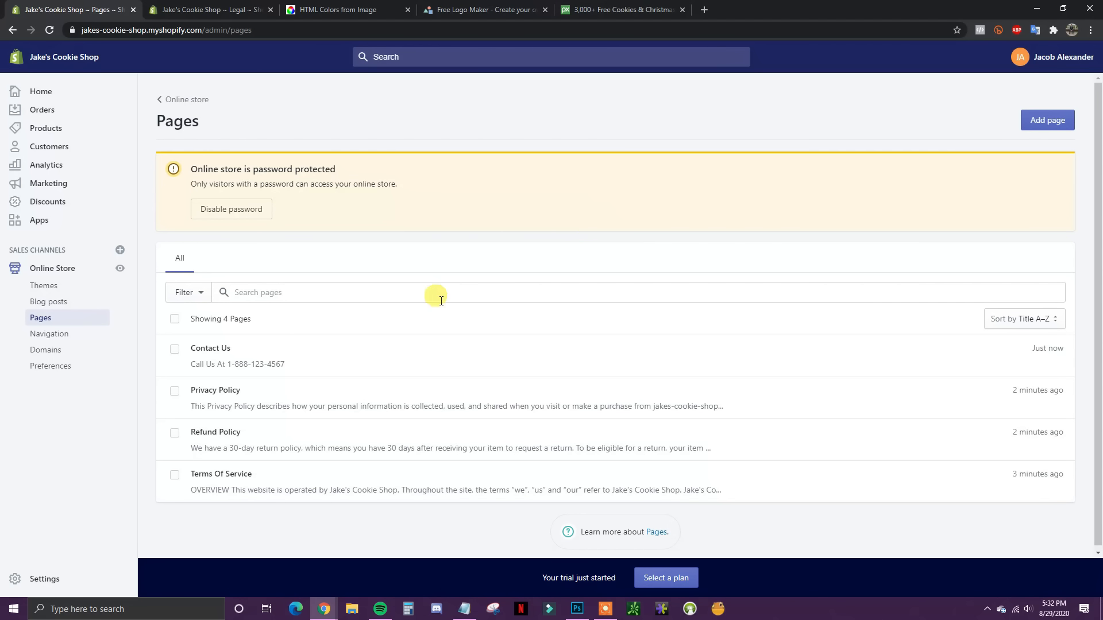
click(1034, 124)
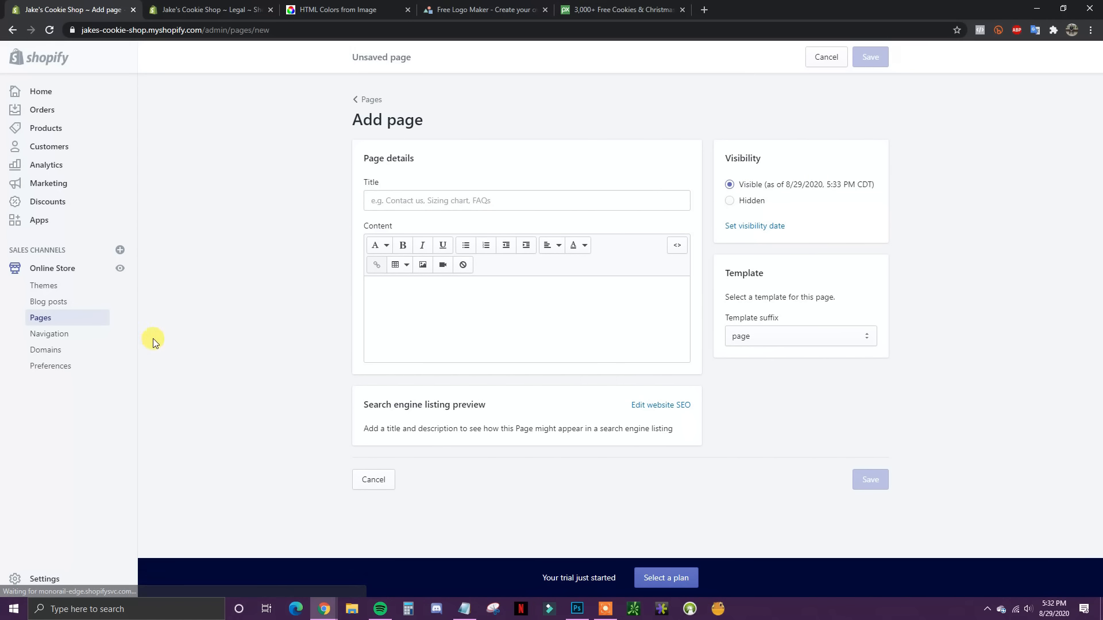
click(462, 200)
text(About Us)
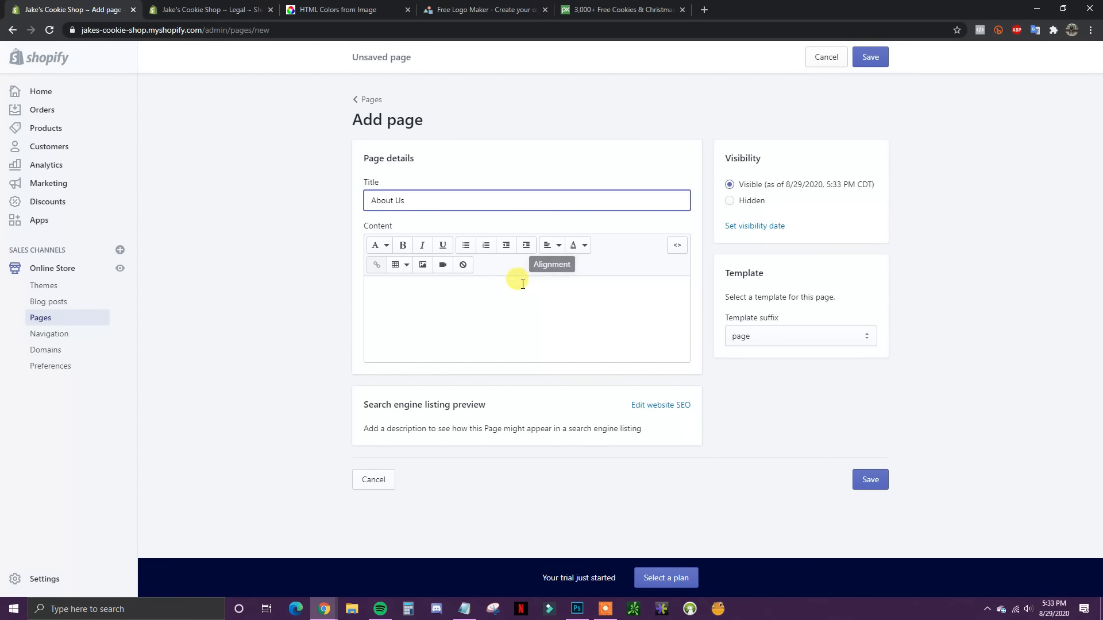
click(505, 287)
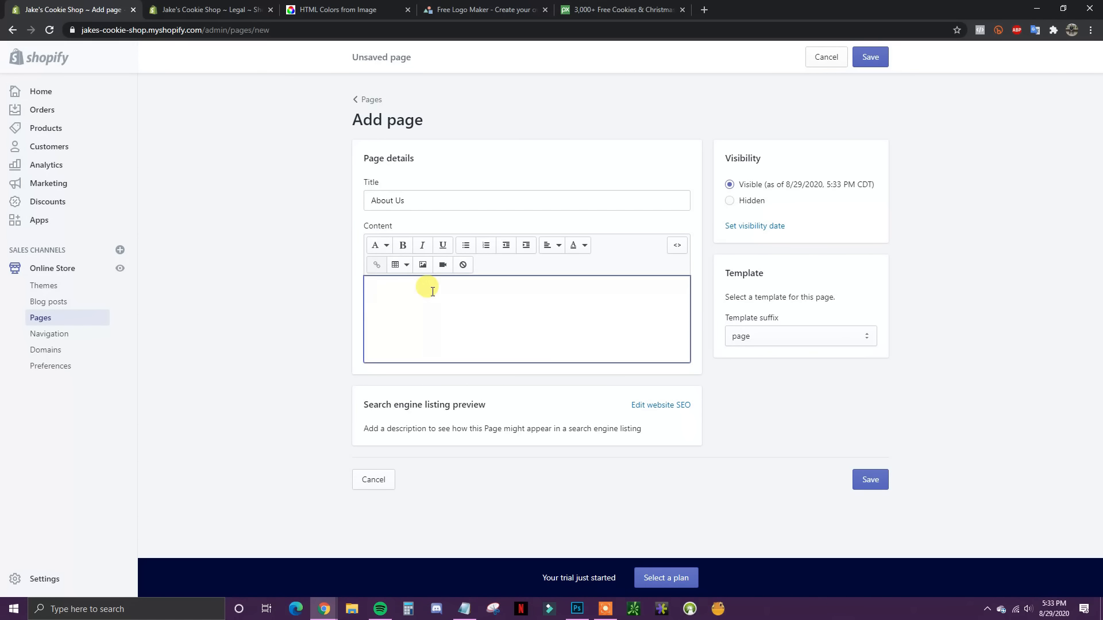
click(271, 11)
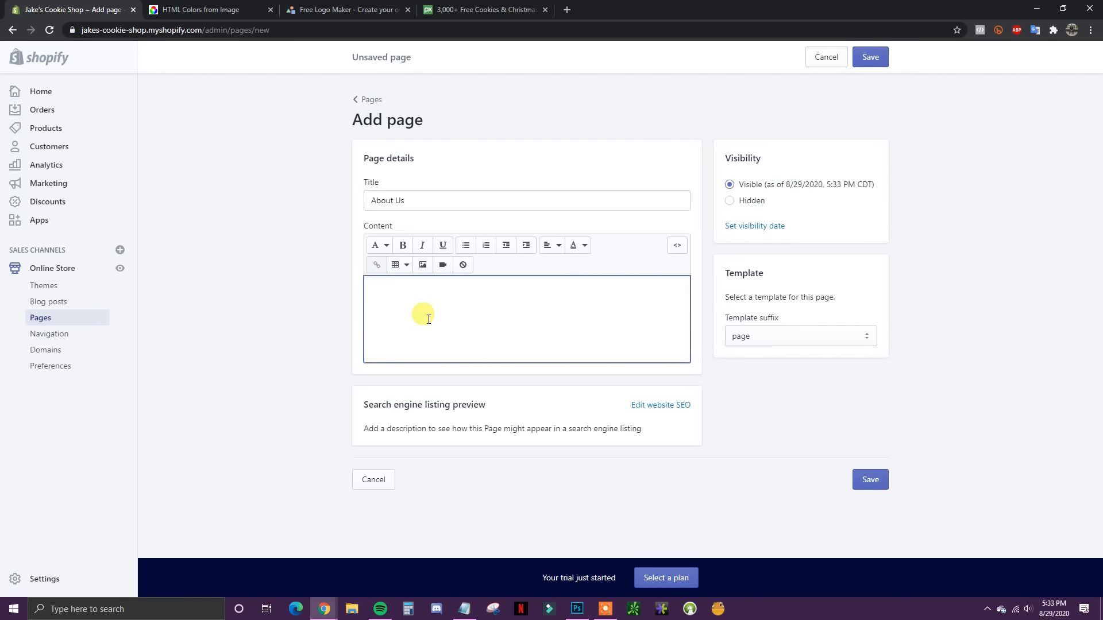
Step: Write the outline lines Who You Are, What your business is, why you started, meet the team
text(Who Y)
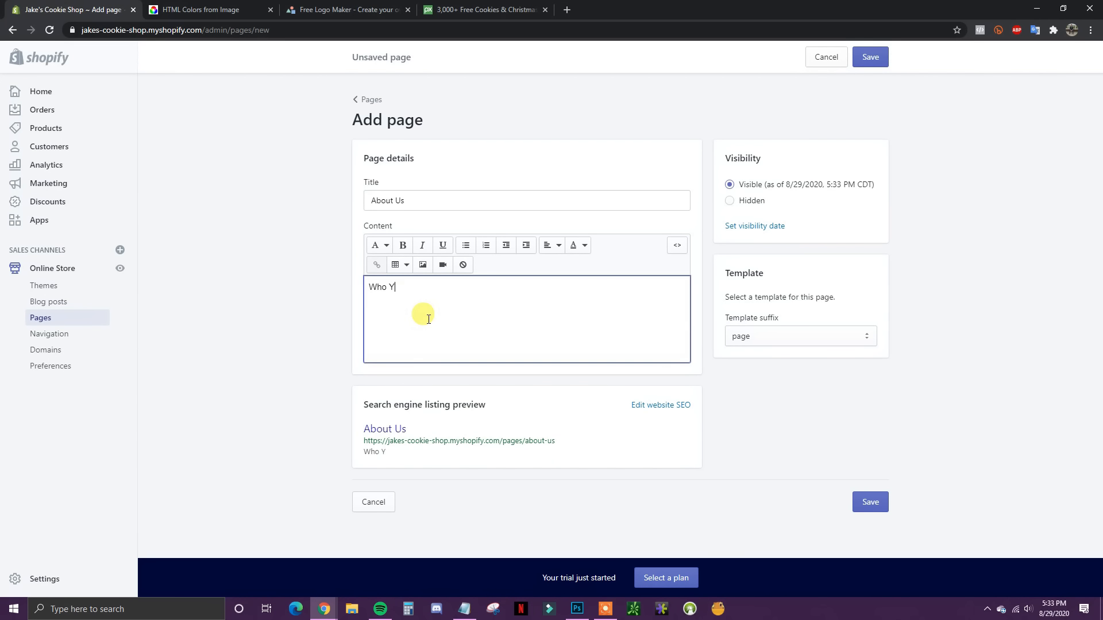
text(ou Are)
key(Return)
key(Return)
text(What your bus8)
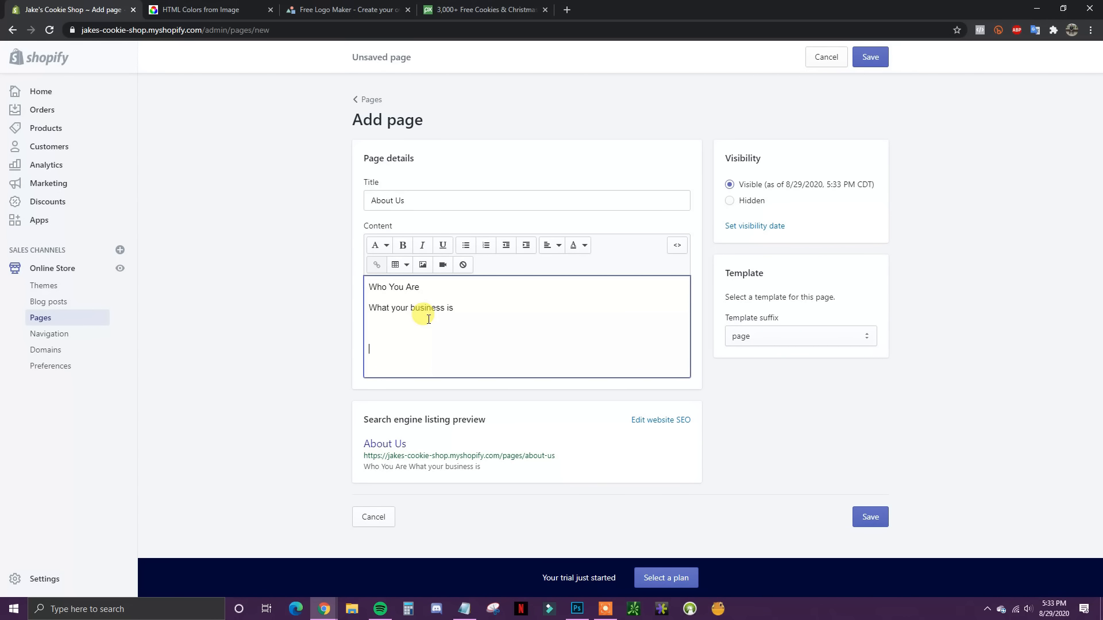
text(you started)
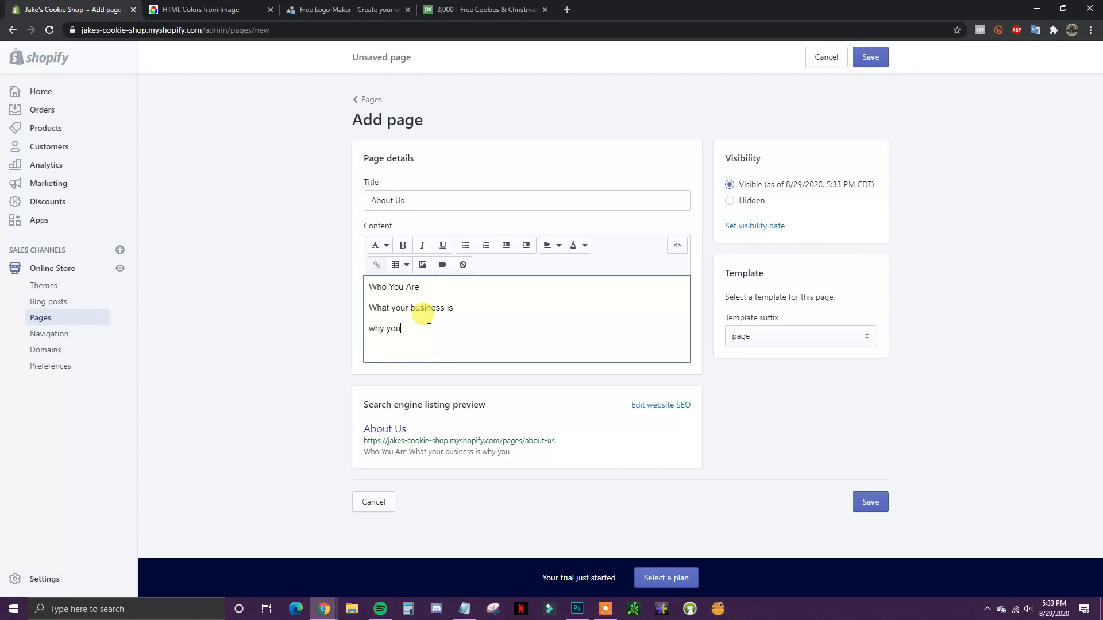
key(Return)
text(me)
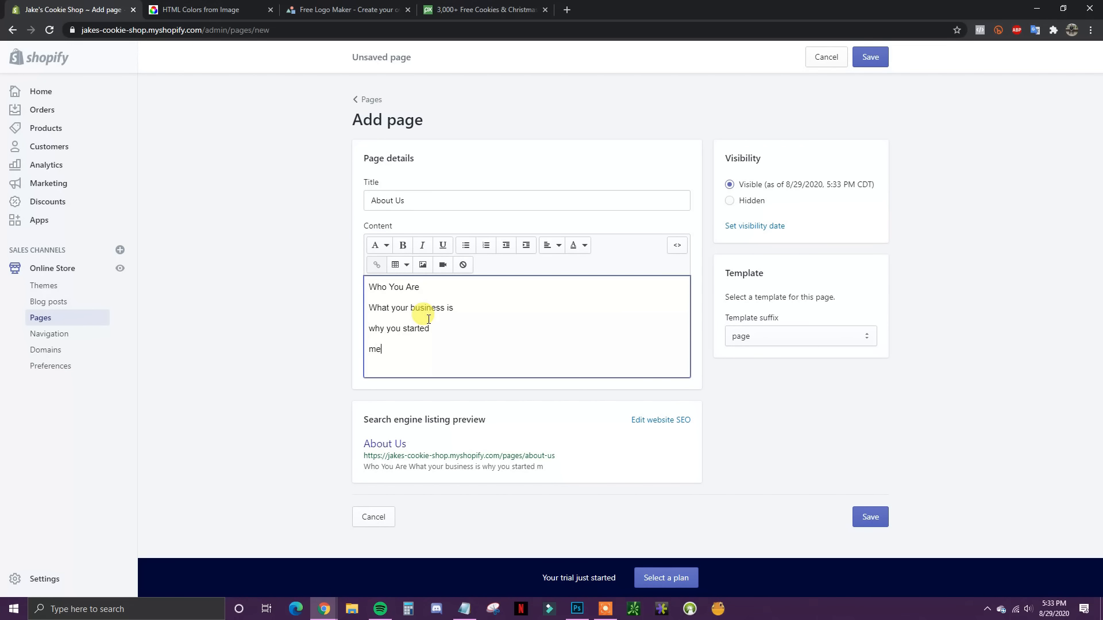
text(et the team)
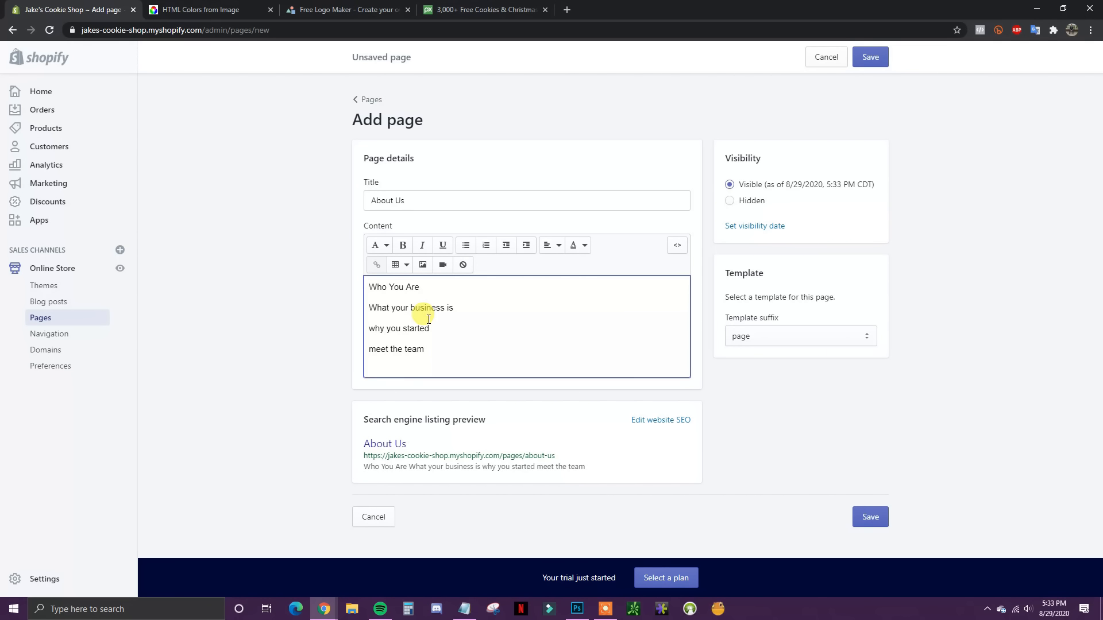
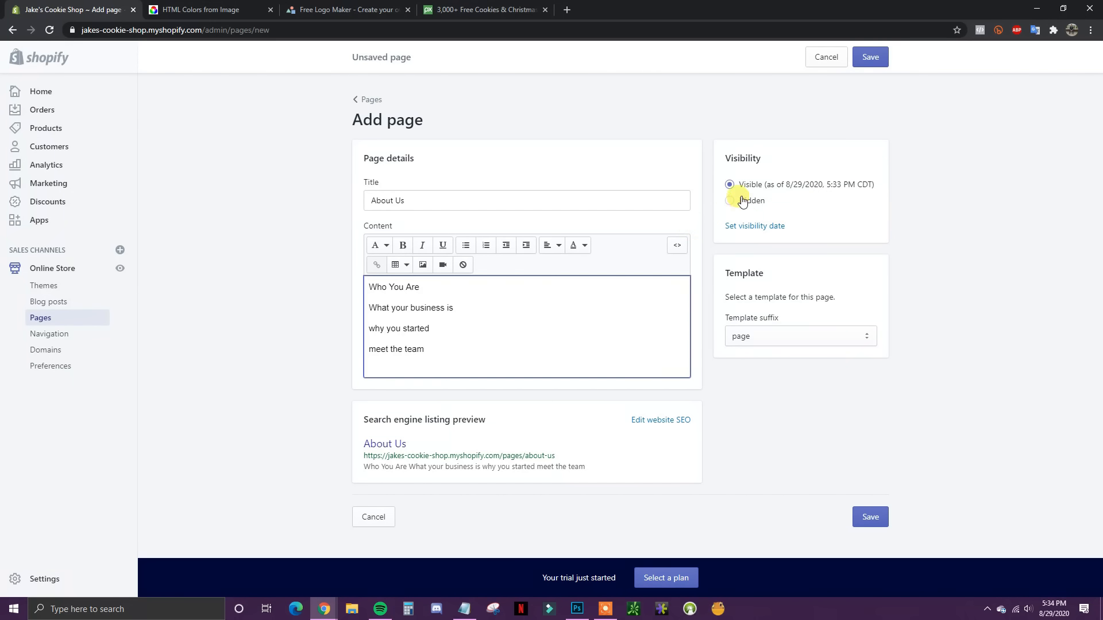
Step: Add a 'company mission' line after 'why you started' on About Us, save, and go back to Pages
click(871, 57)
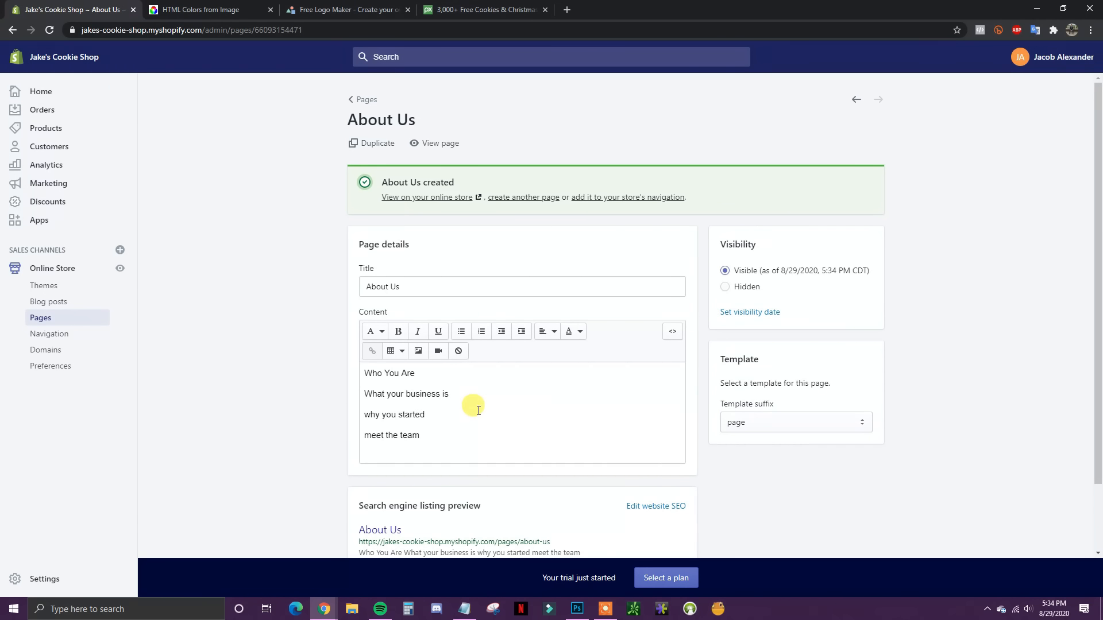
drag(368, 373, 425, 413)
click(428, 415)
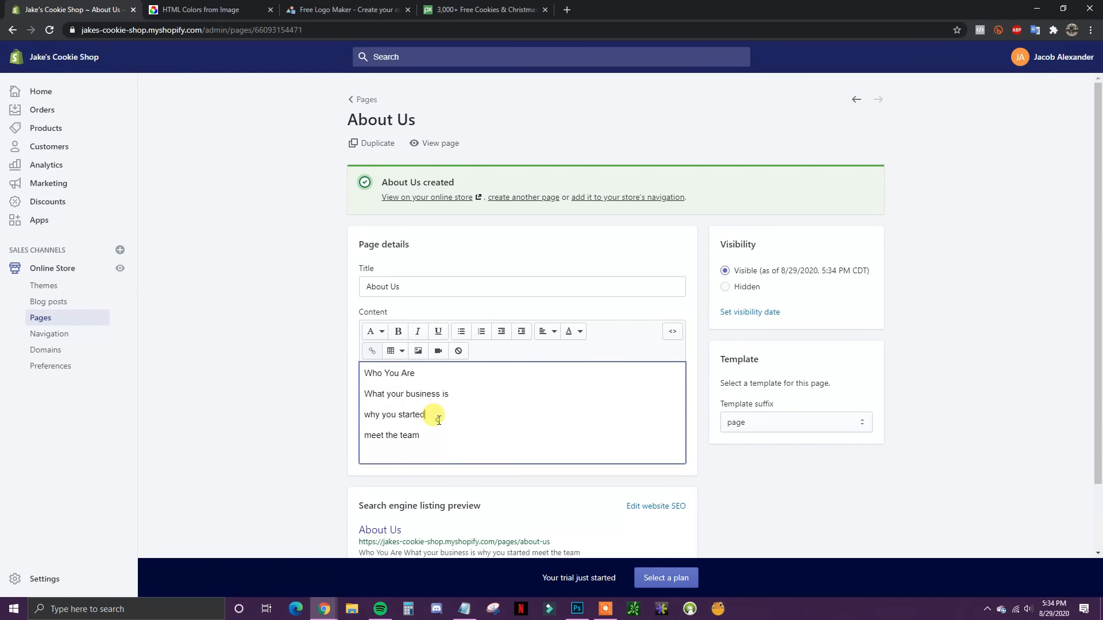
key(Return)
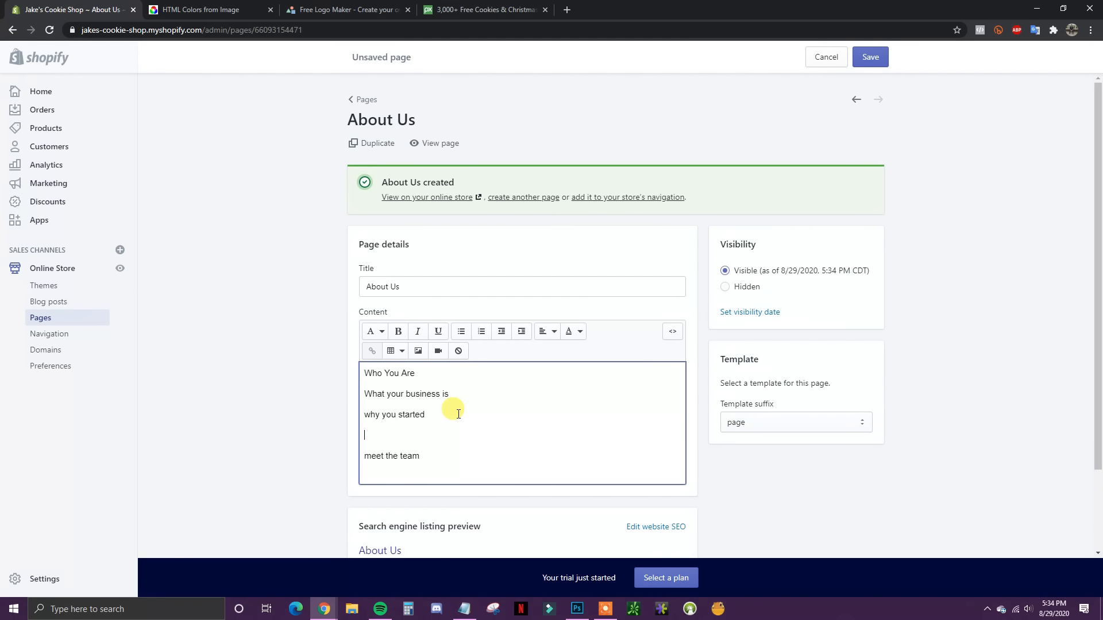
text(company mission)
click(870, 61)
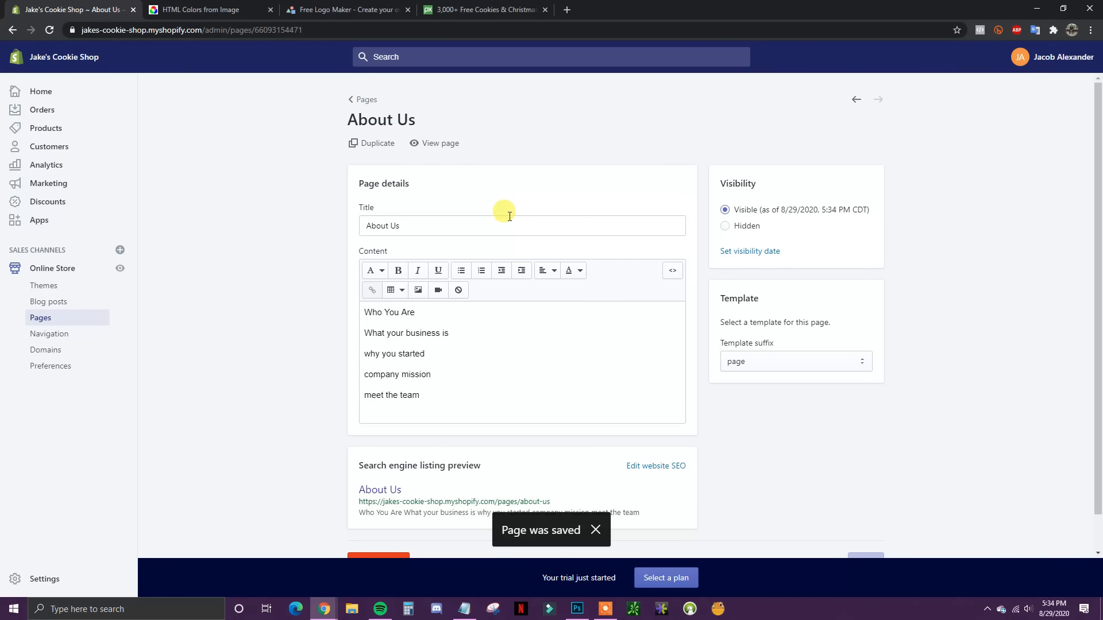
click(364, 101)
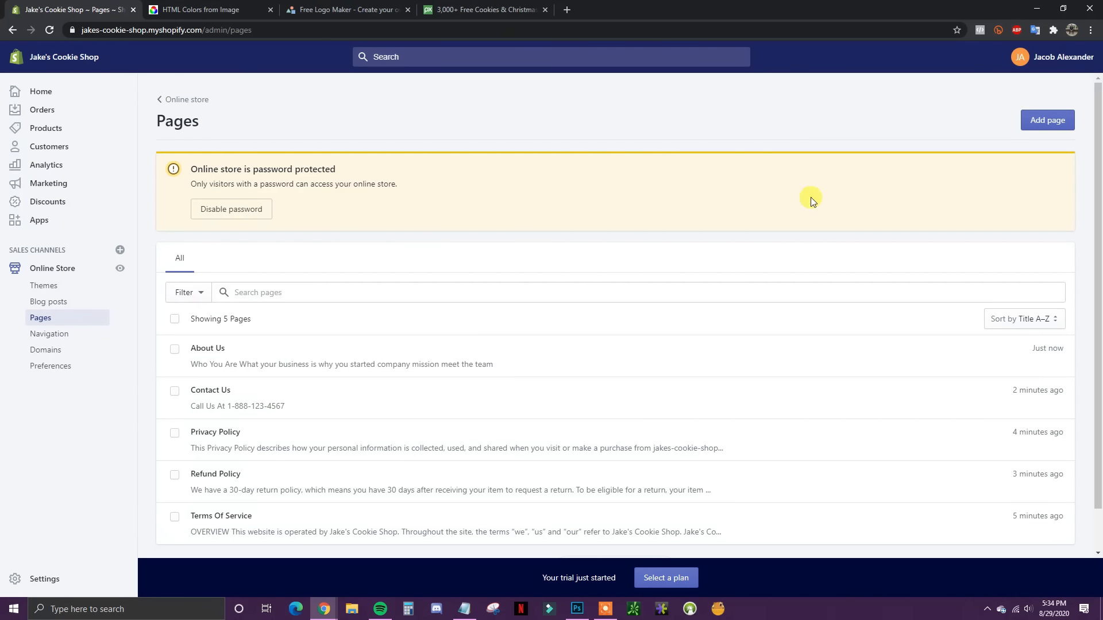
Step: Create a new page titled 'FAQs' and place the cursor in its empty content
click(1037, 126)
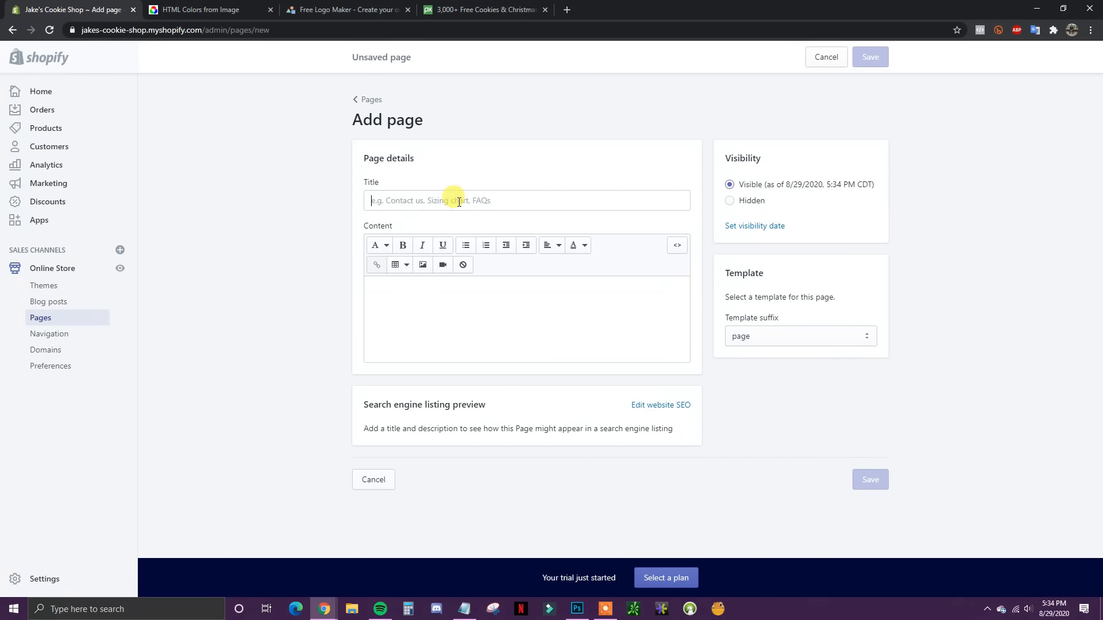
click(456, 201)
text(FAQs)
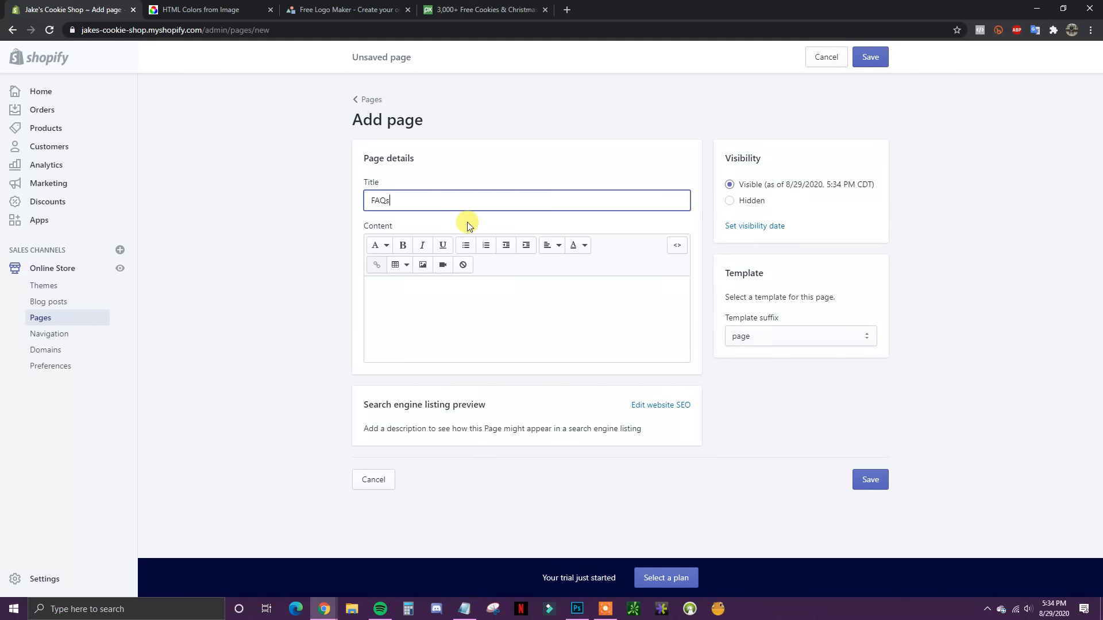
click(466, 298)
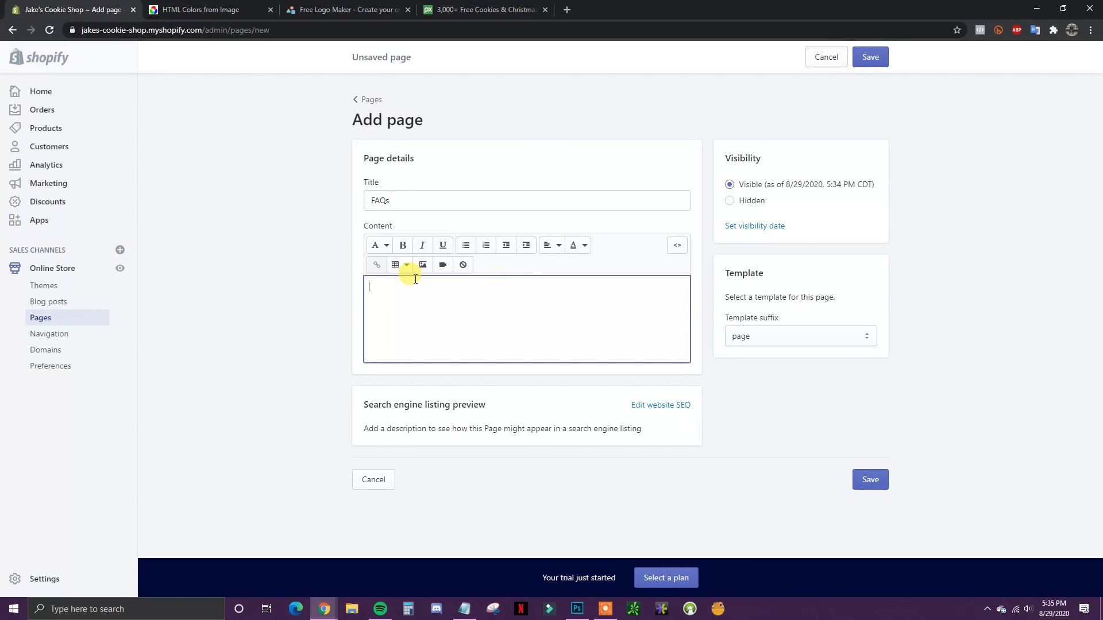
Step: Add the heading 'Frequently Asked Questions' as the first content line
click(389, 247)
click(431, 290)
click(401, 338)
click(379, 245)
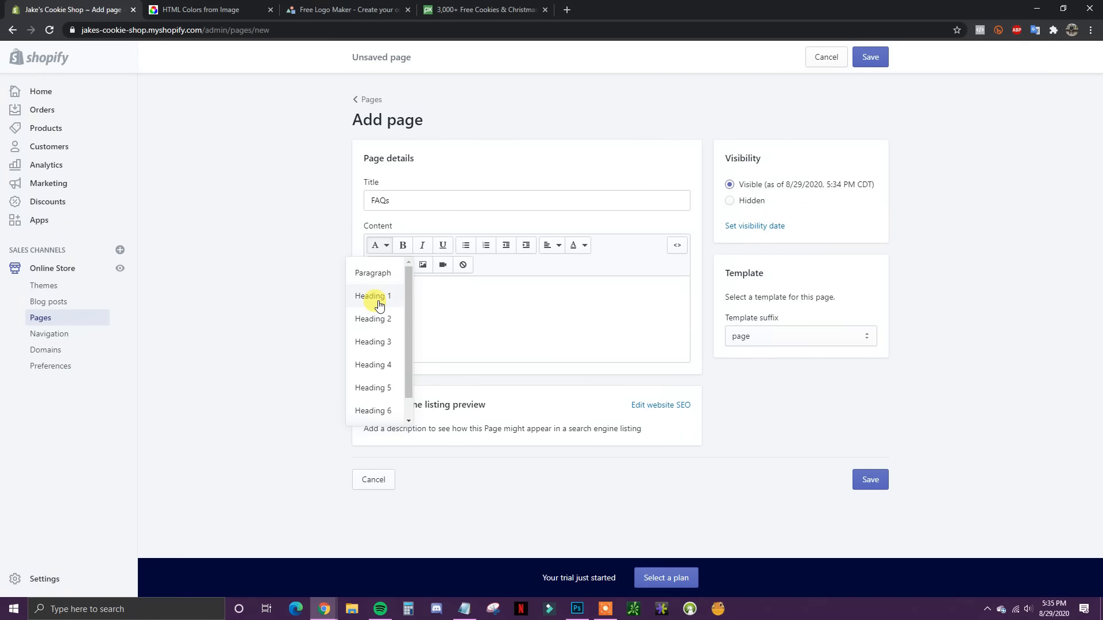
click(375, 323)
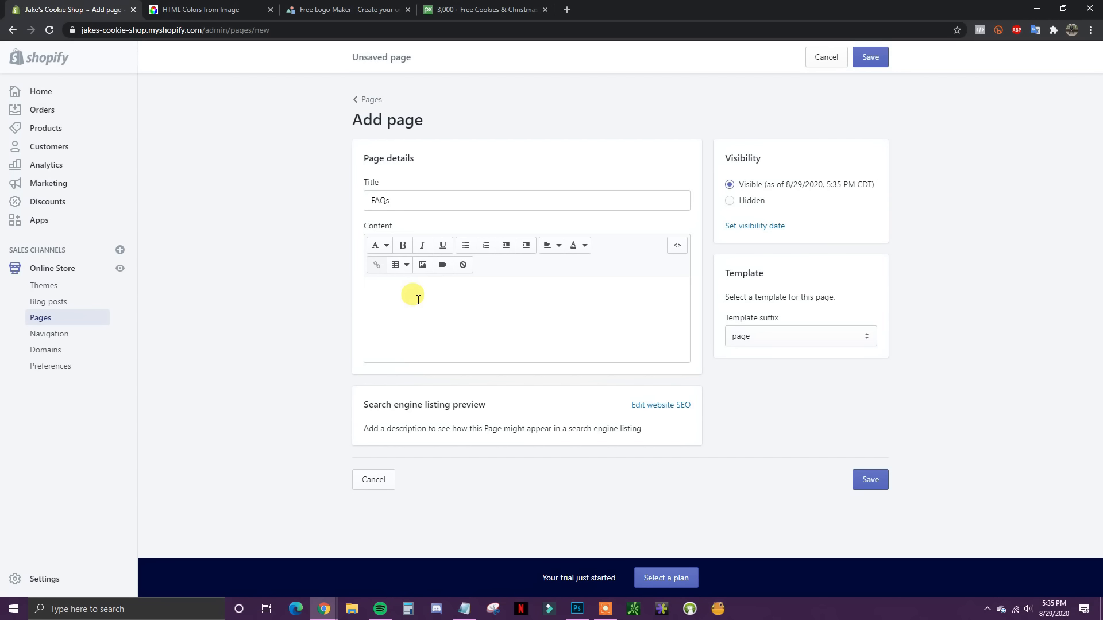
text(Fre)
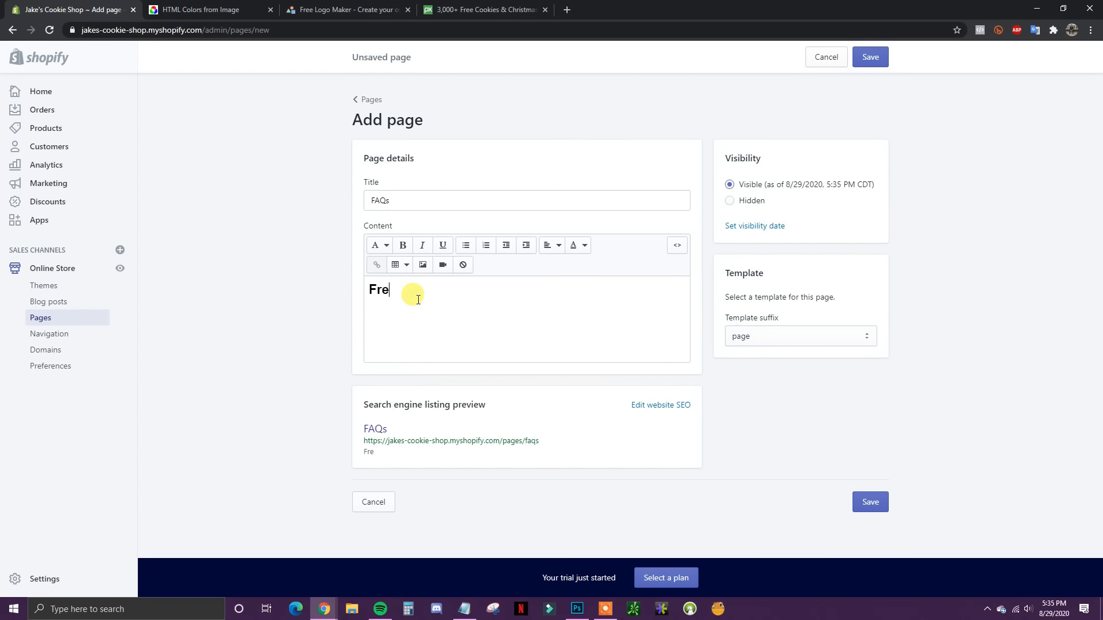
text(quently Asked Questio)
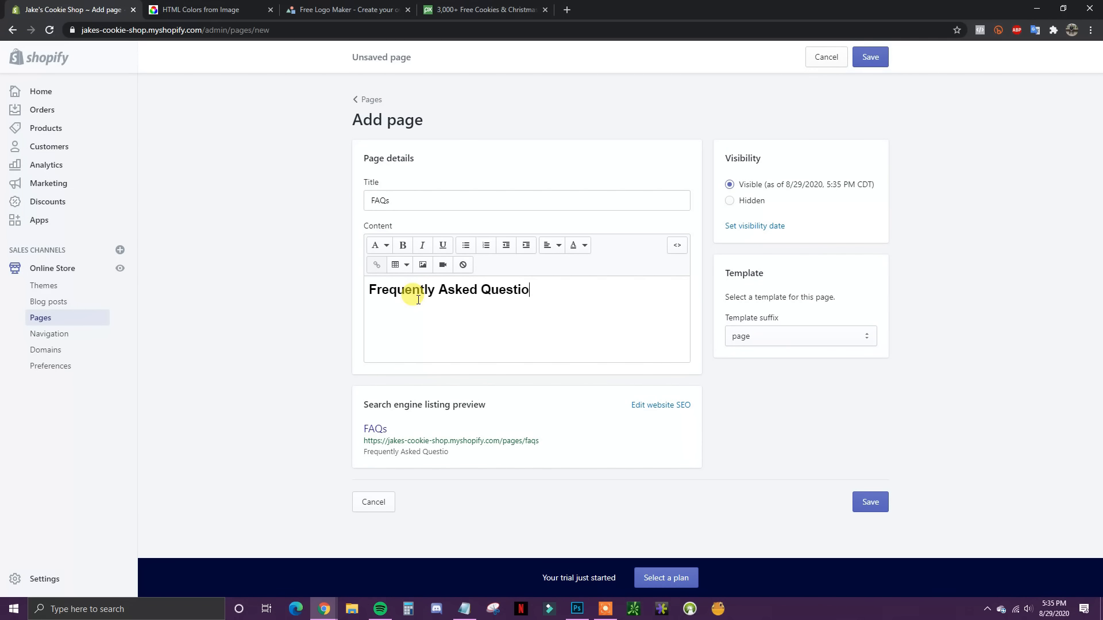
text(ns)
Step: Below the heading, write the bold question 'What Are Your Hours?'
click(379, 245)
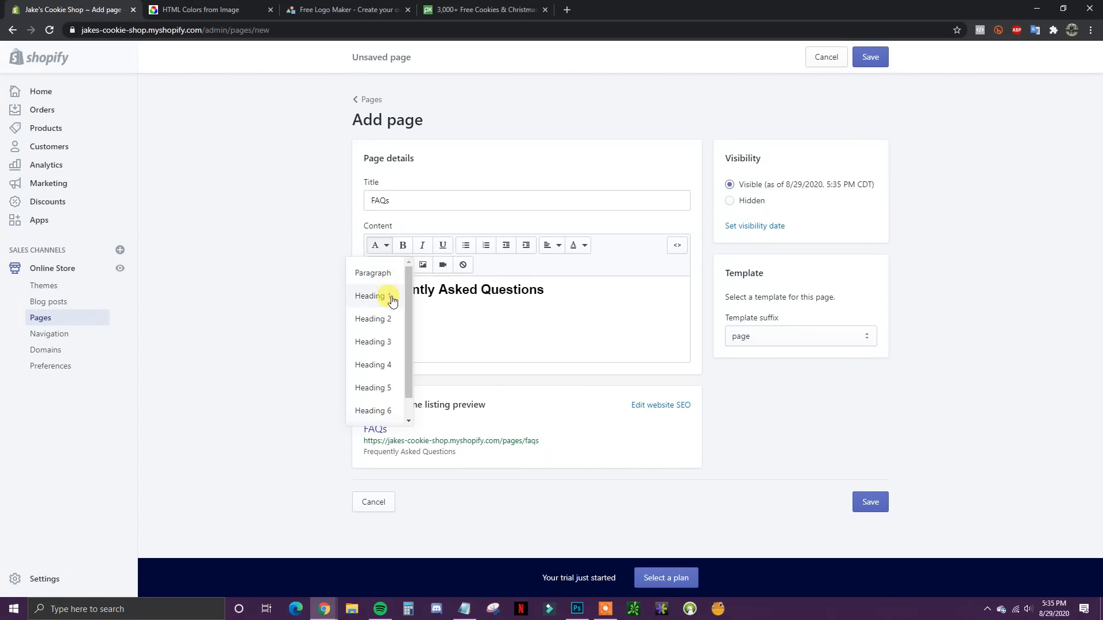
click(418, 320)
click(403, 245)
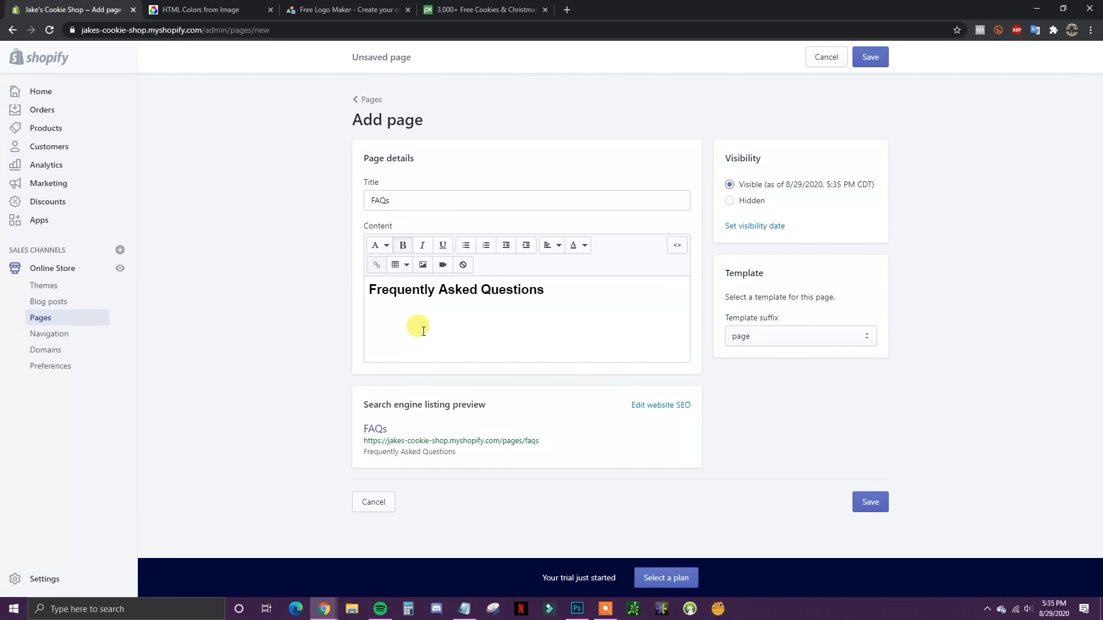
text(What Are Your Hours?)
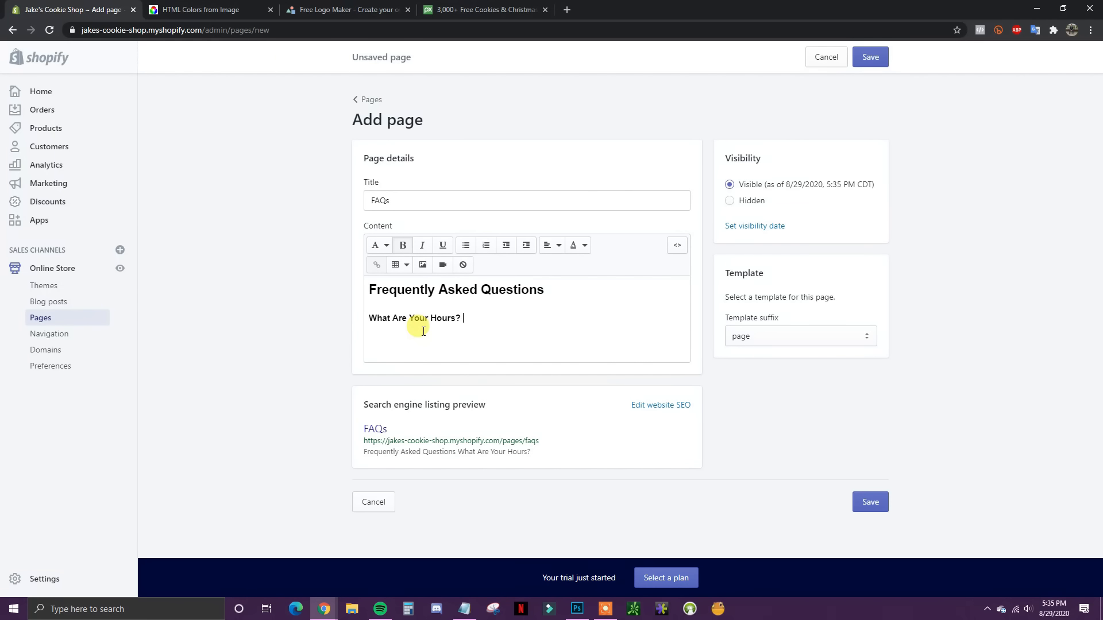
Step: Prefix the question with 'Q:' and start a new line below it
click(367, 318)
text(Q)
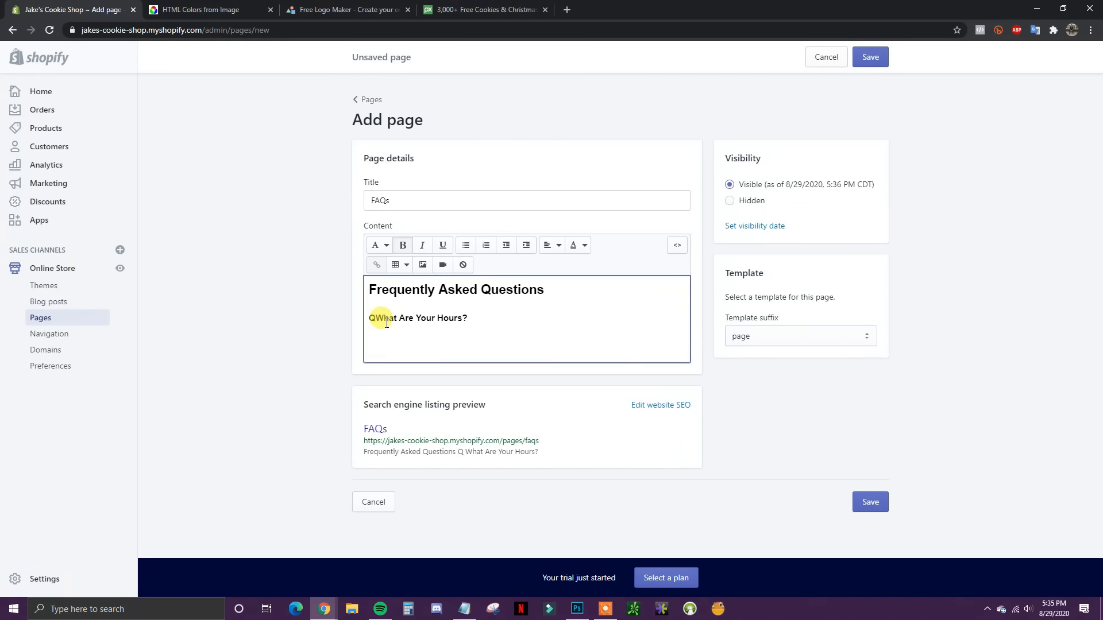
text(:)
click(495, 319)
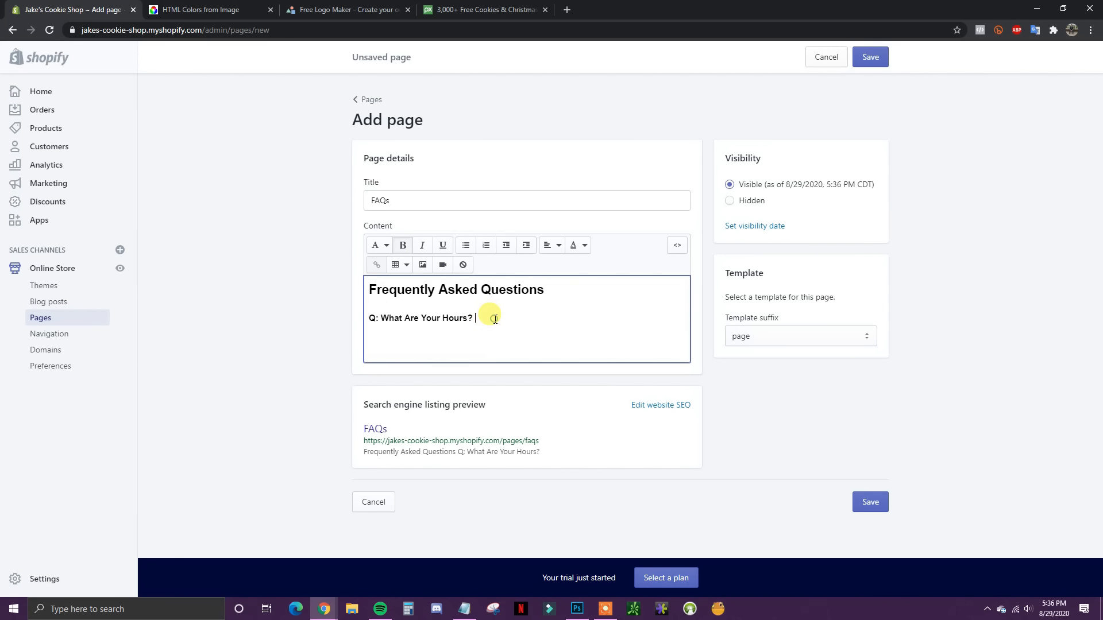
key(Return)
Step: Add the non-bold answer 'A: We are open 9-5 7 days a week.' followed by two blank lines
click(403, 246)
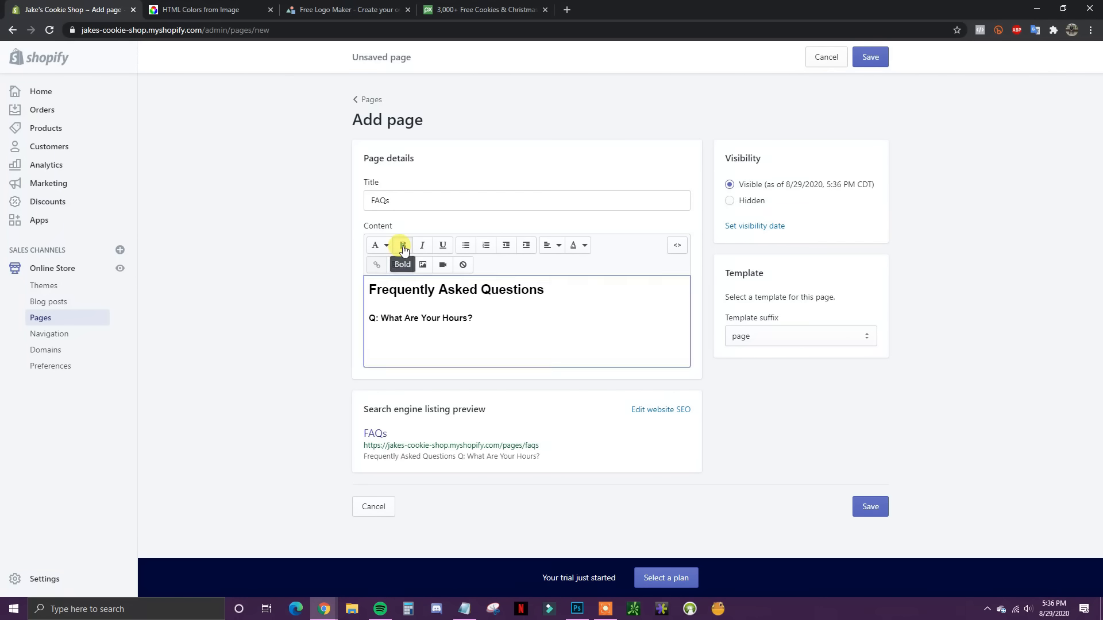
text(A)
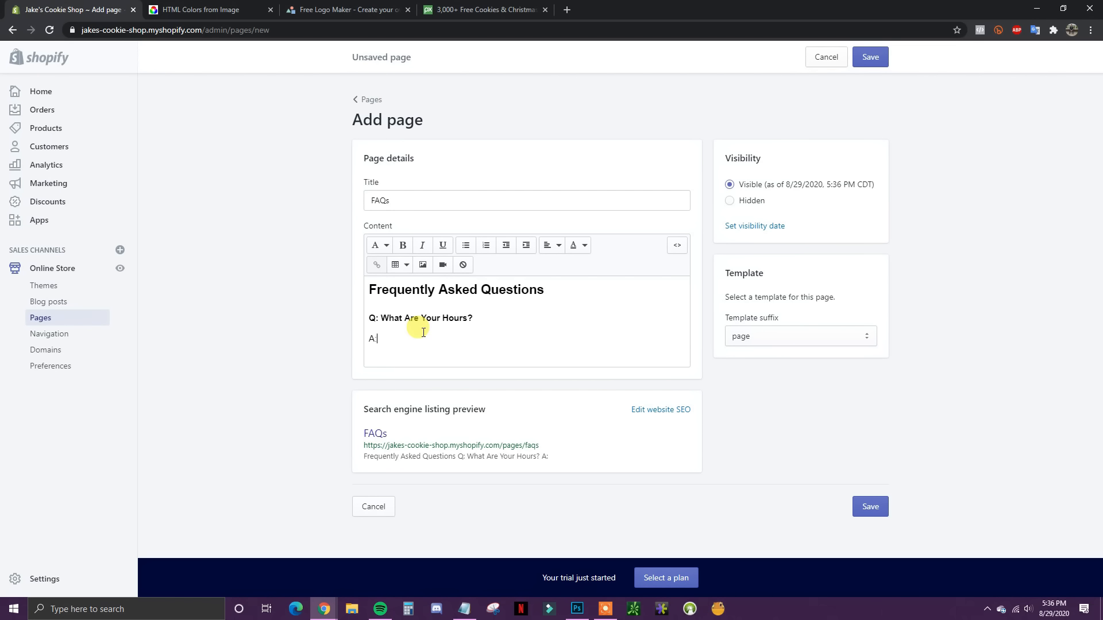
text(: We are open 9-5 7 days a week.)
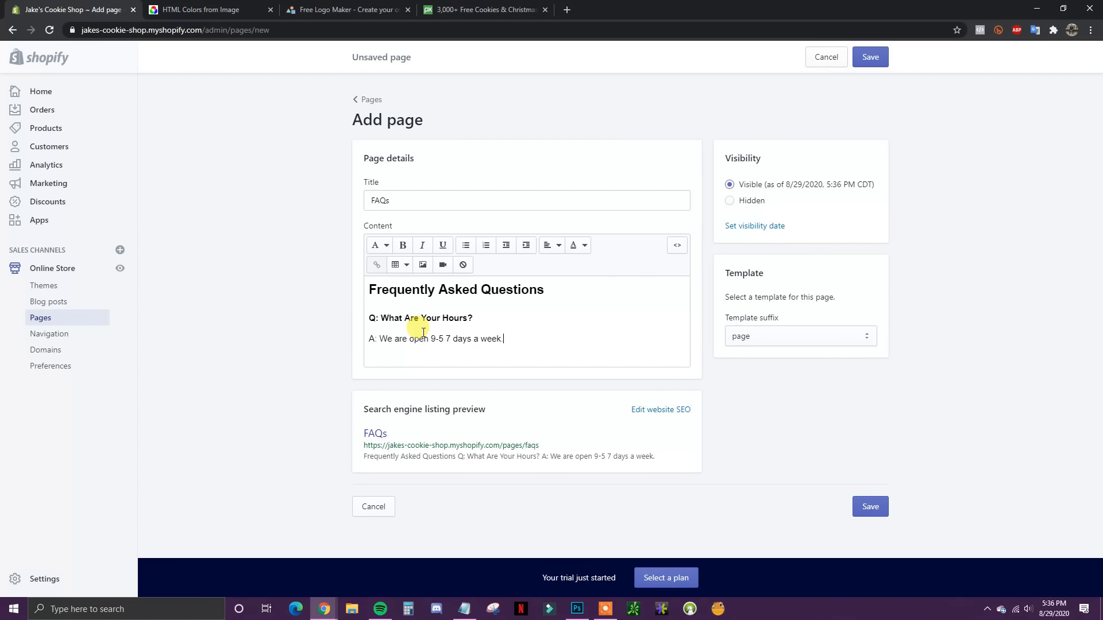
key(Return)
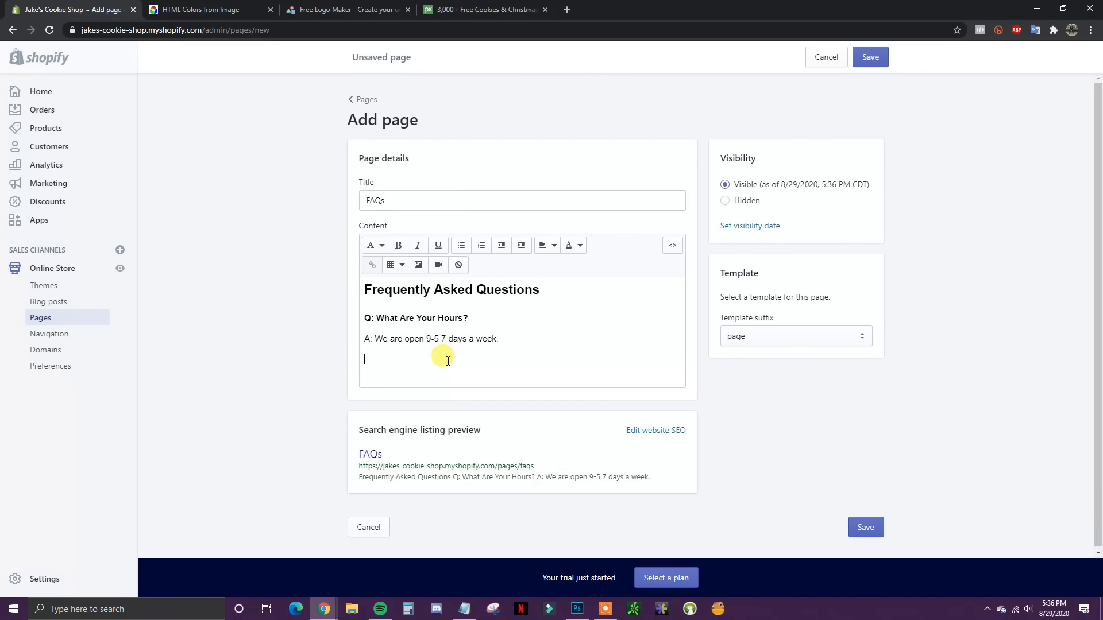
key(Return)
Step: Save the FAQs page and return to the Pages list, now showing six pages
click(884, 59)
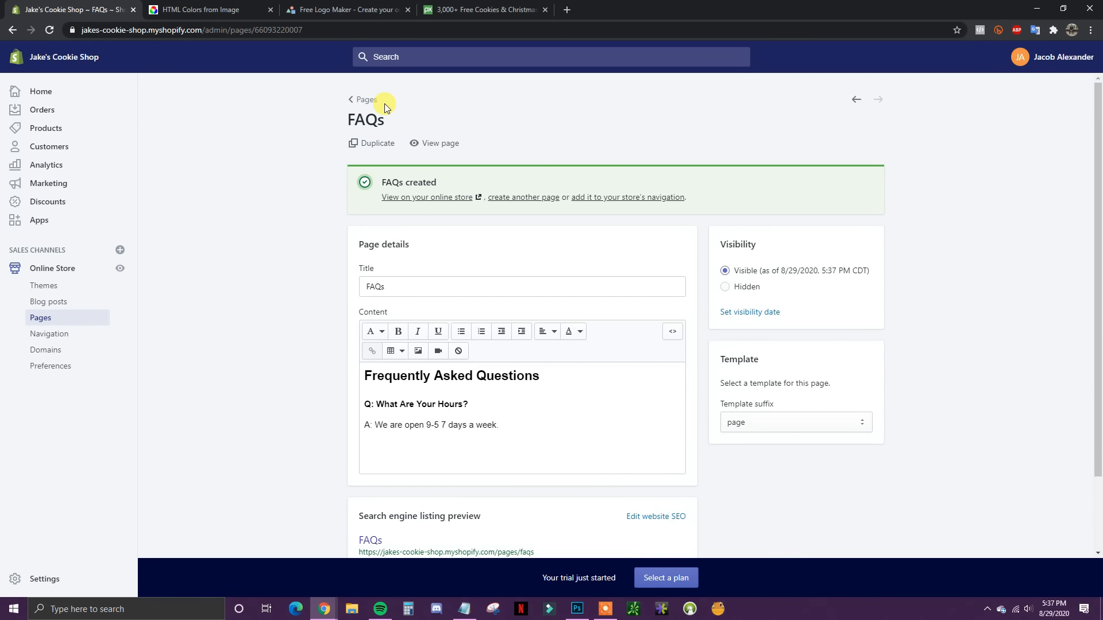
click(369, 99)
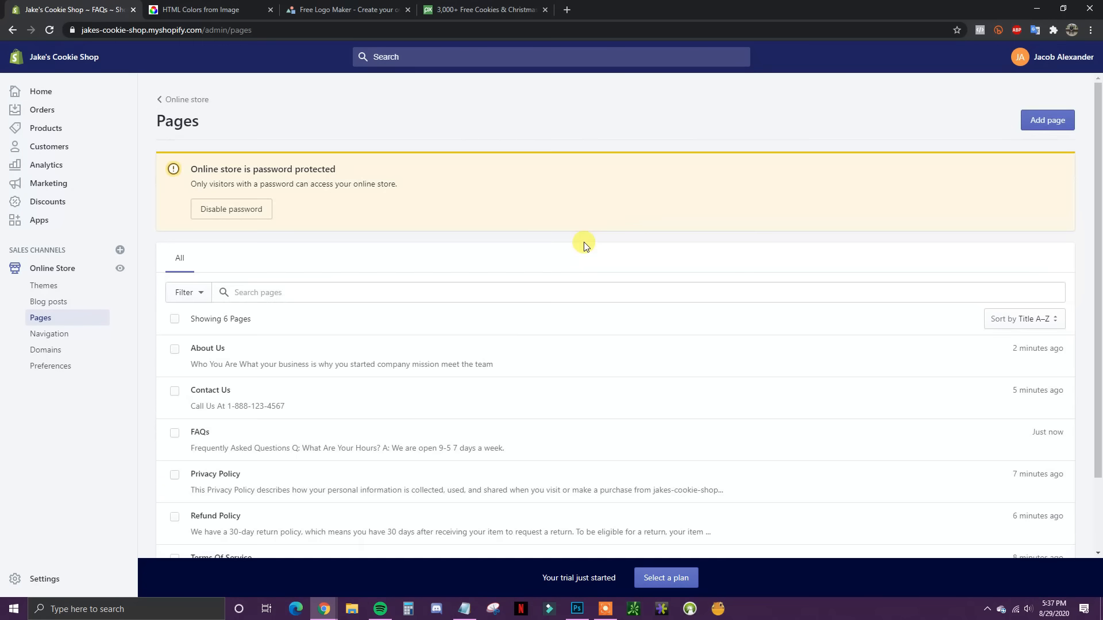
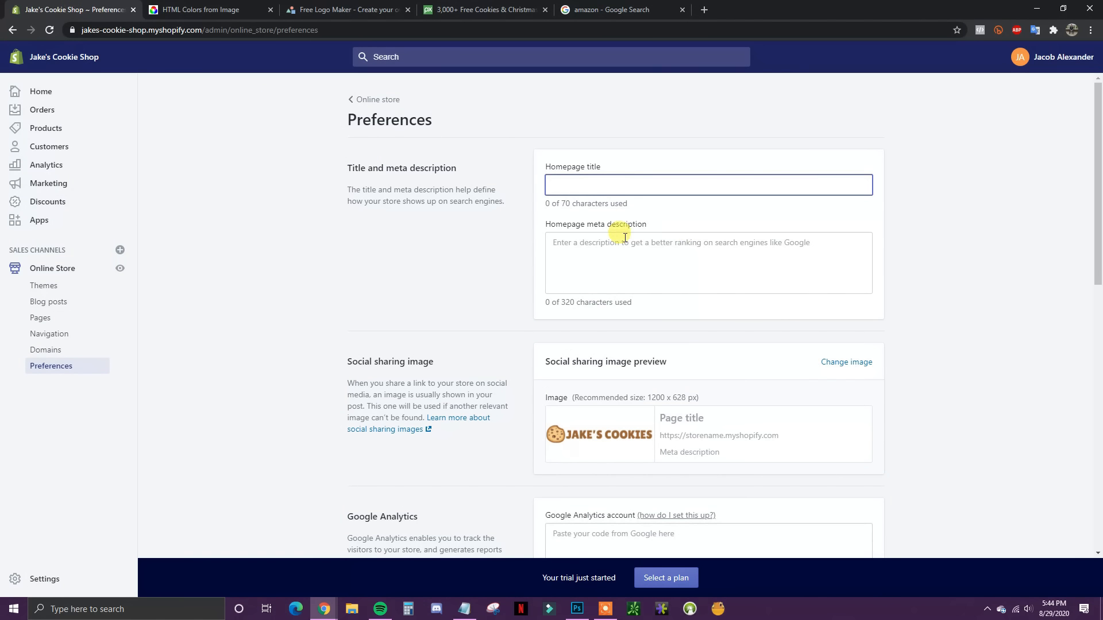
Step: Enter homepage title 'Jake's Cookies - Freshly Baked Cookies In Boise' and meta description 'Come get some freshly baked cookies.'
click(560, 242)
click(653, 184)
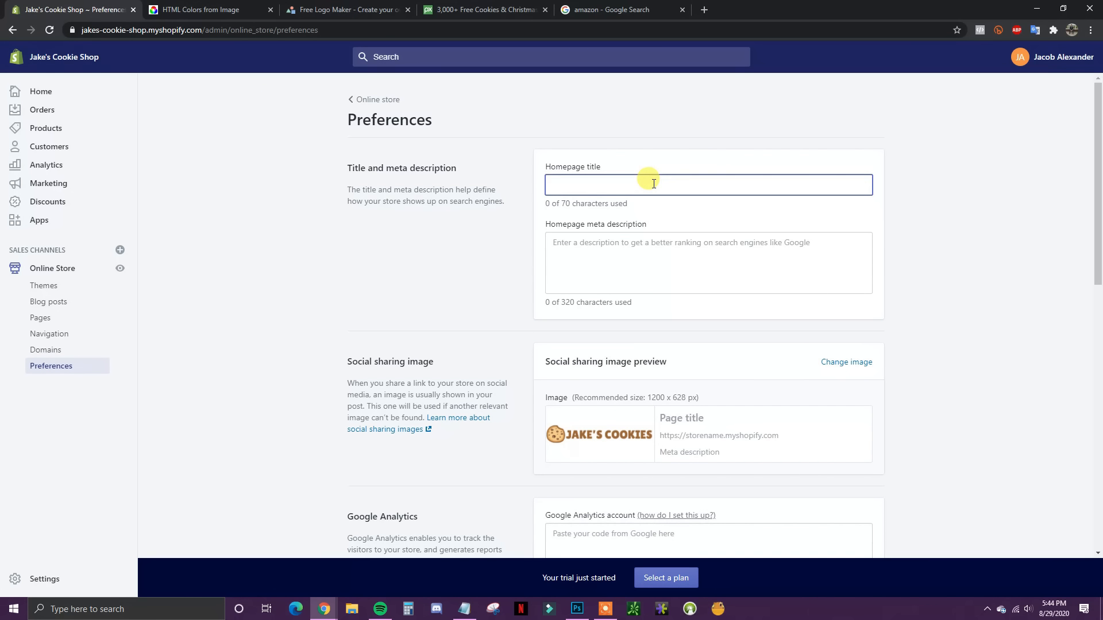
text(Jake's)
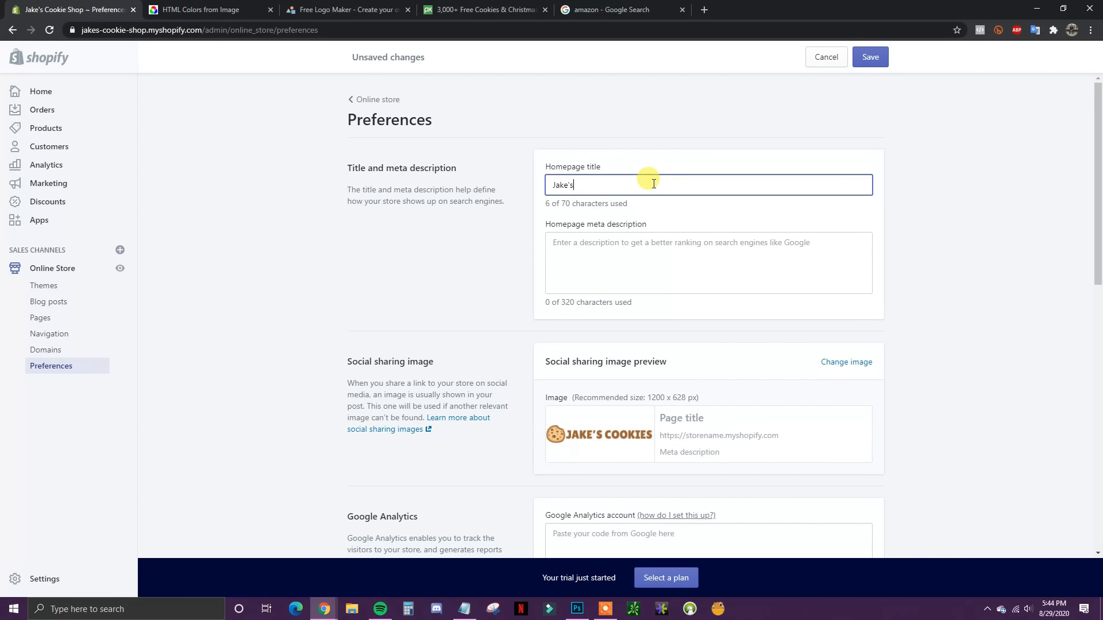
text( Cookies - Freshly Baked Cookies In Boise)
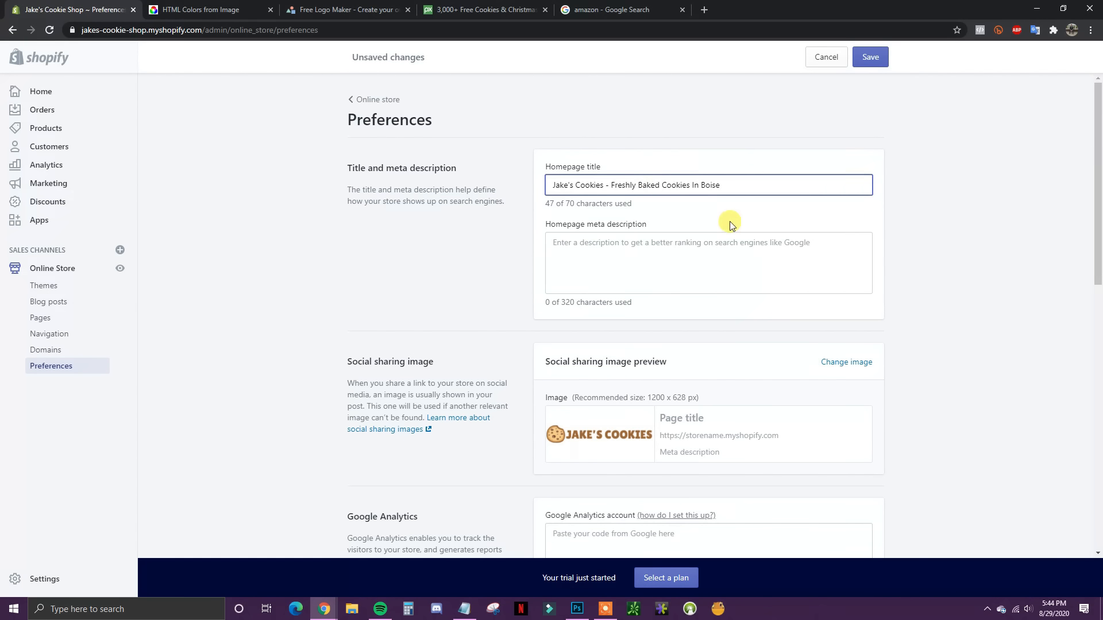
click(621, 244)
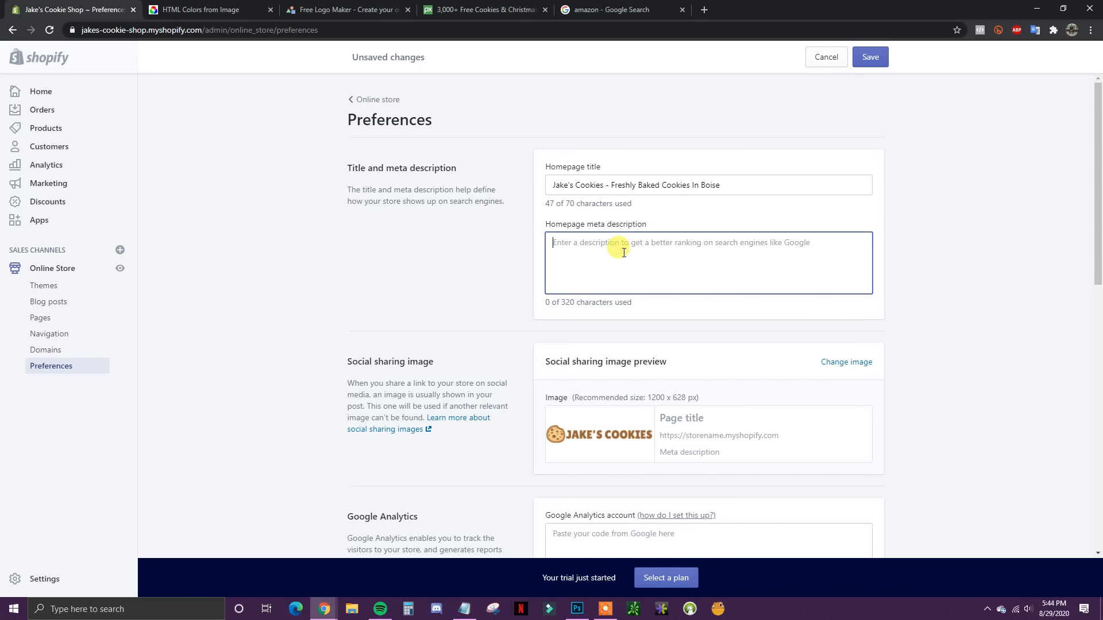
text(Co)
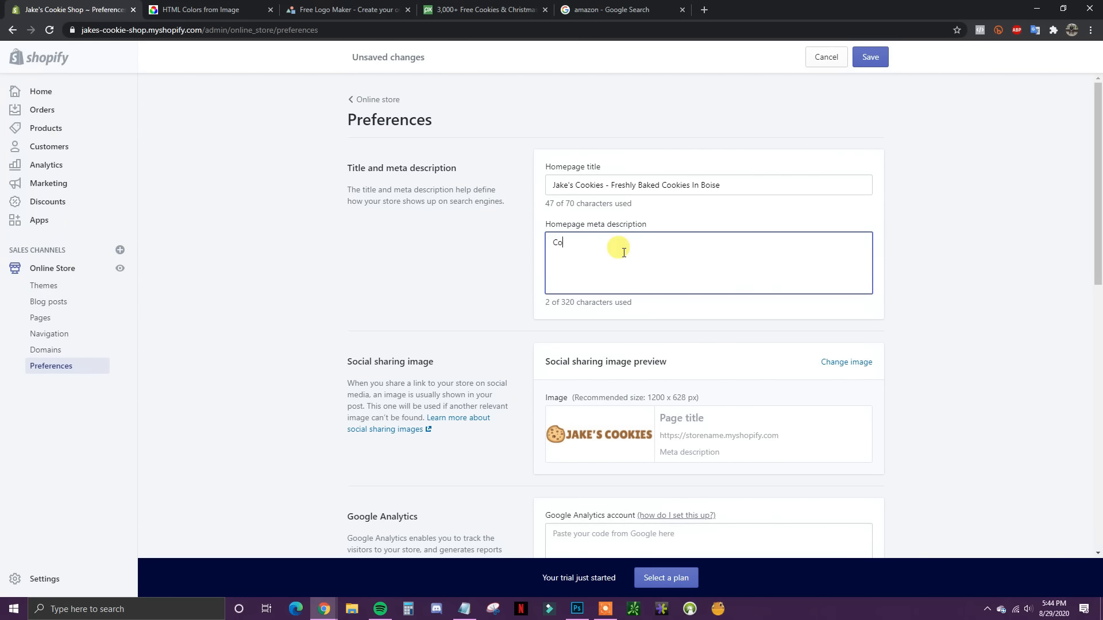
text(me get some freshly baked)
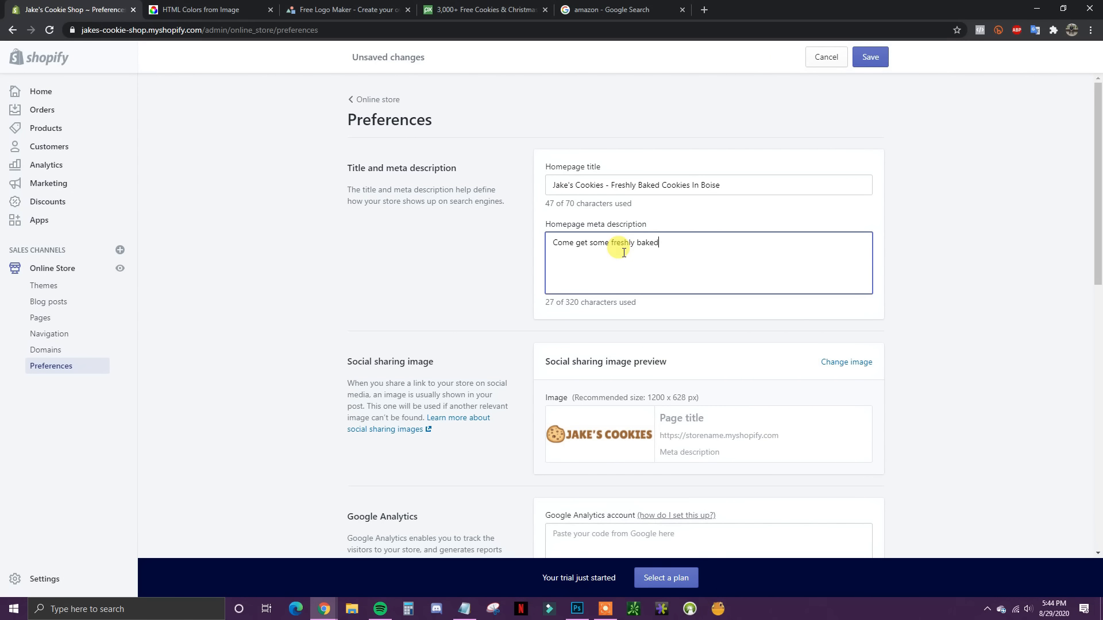
text( cookies.)
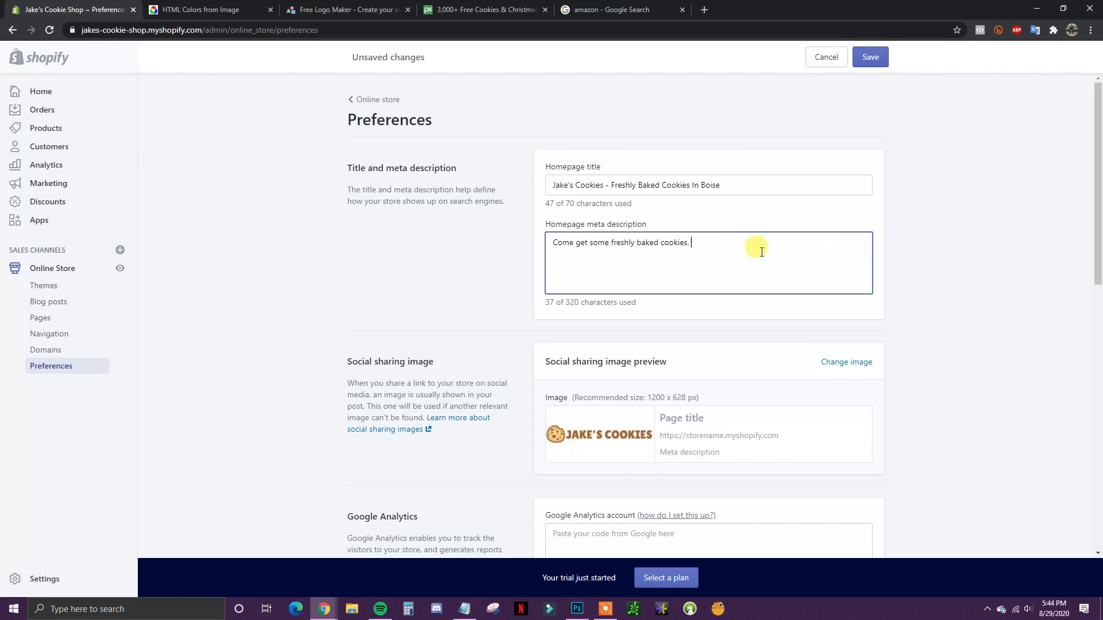
scroll(721, 280, down, 1)
scroll(726, 281, up, 1)
scroll(719, 241, down, 1)
click(588, 6)
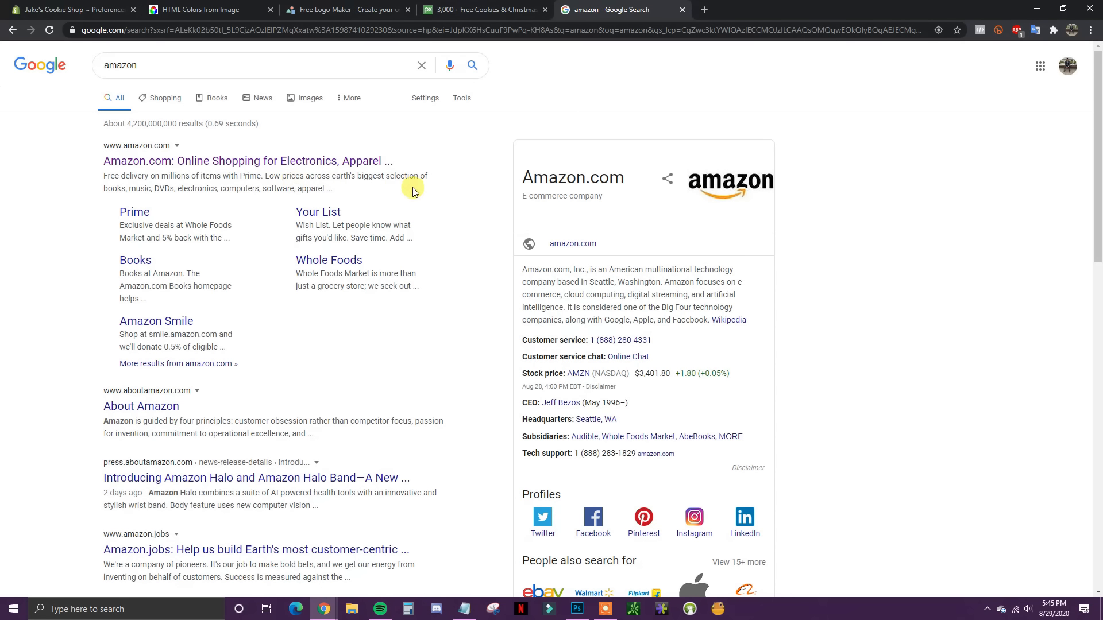
click(106, 4)
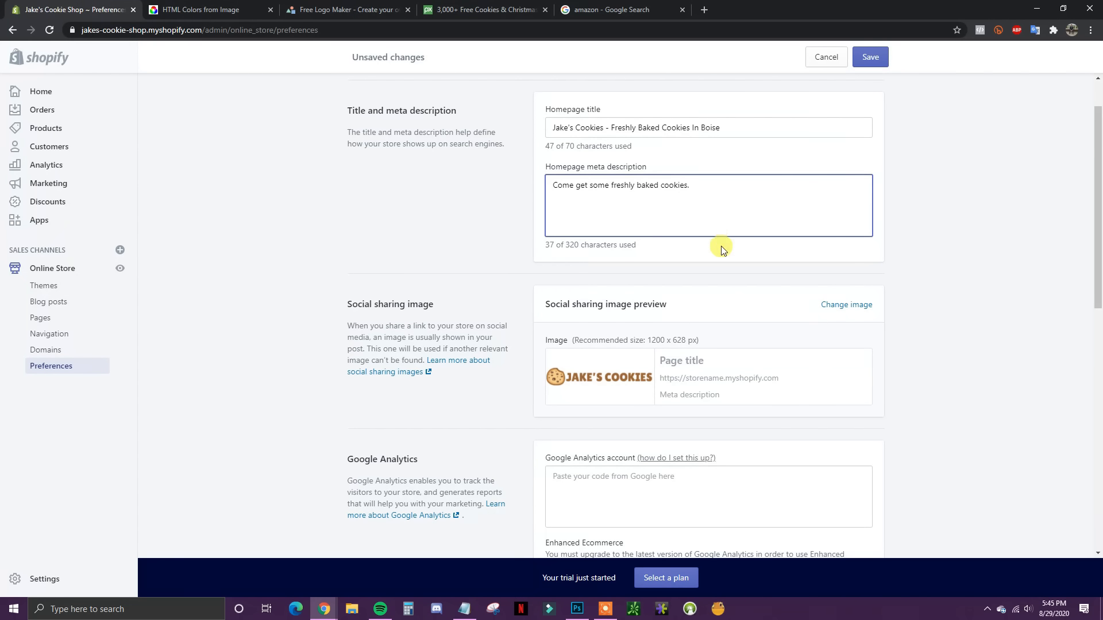
Step: Review the Preferences page and save the new homepage title and meta description
scroll(689, 265, down, 3)
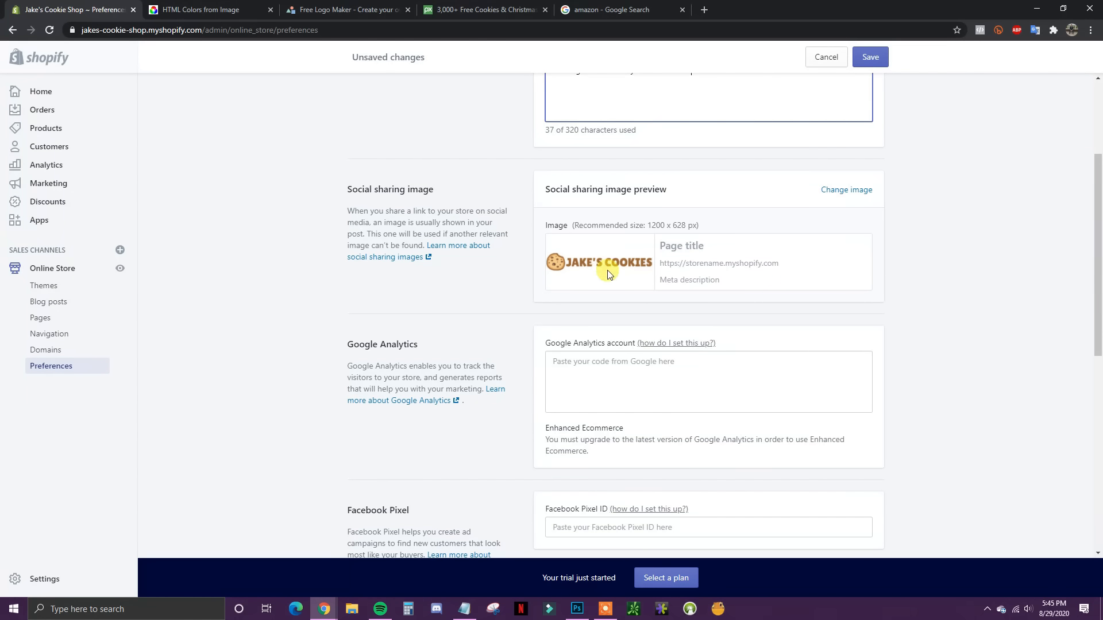
scroll(614, 277, down, 1)
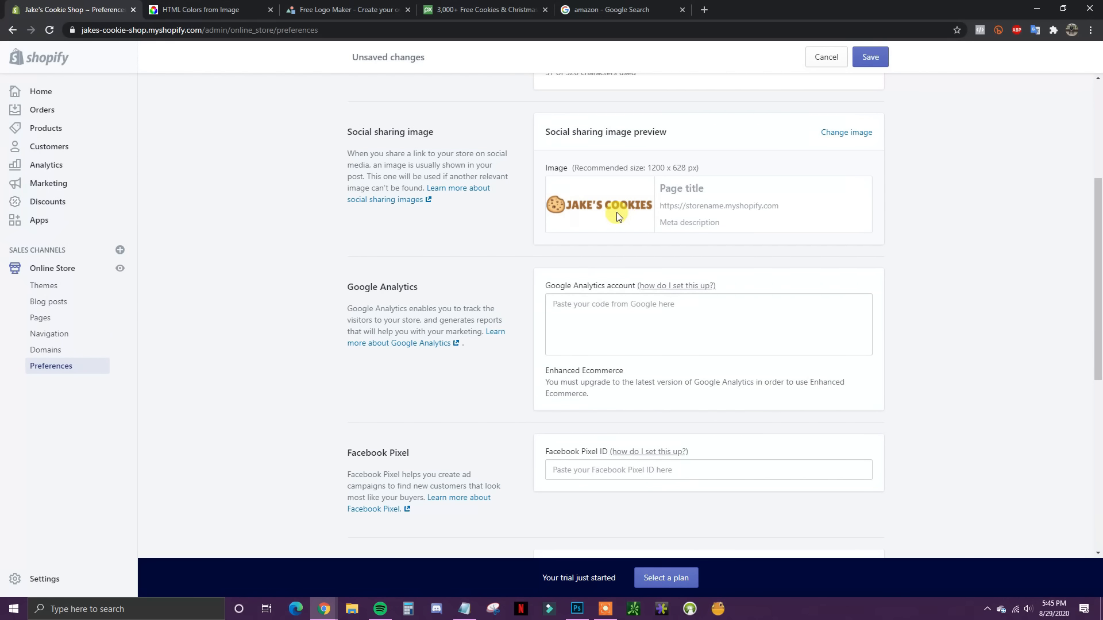
scroll(741, 264, down, 1)
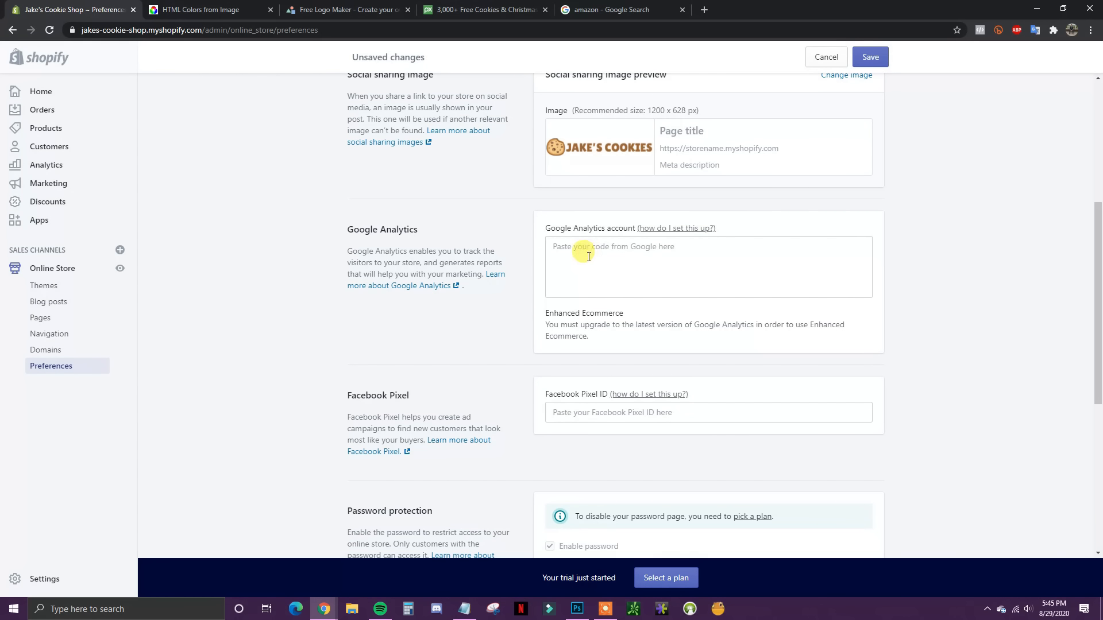
scroll(609, 258, down, 2)
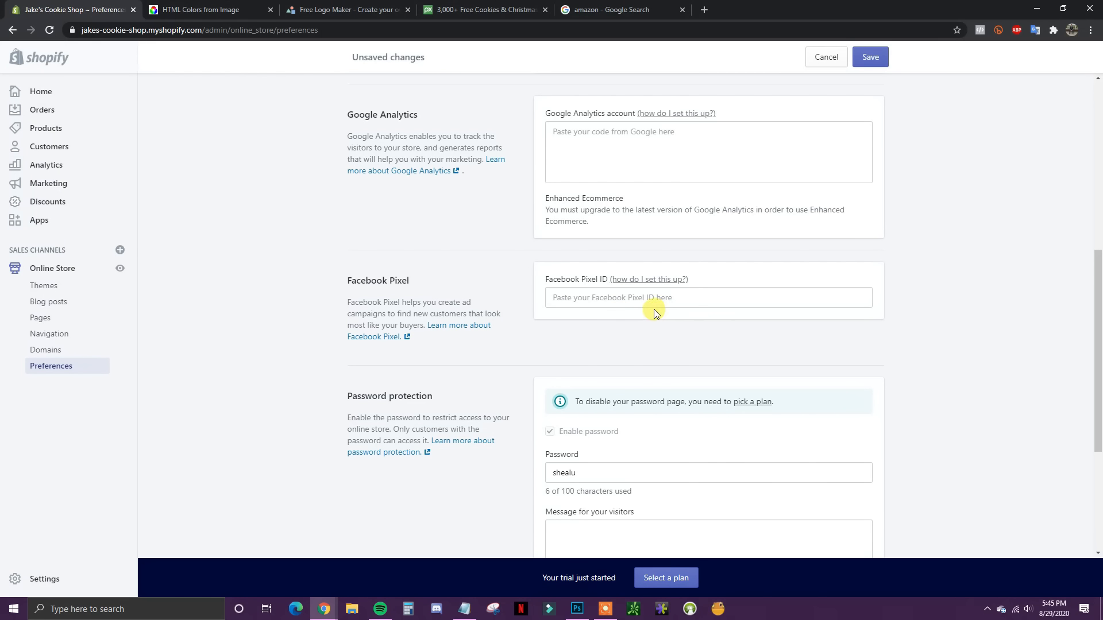
scroll(655, 313, up, 1)
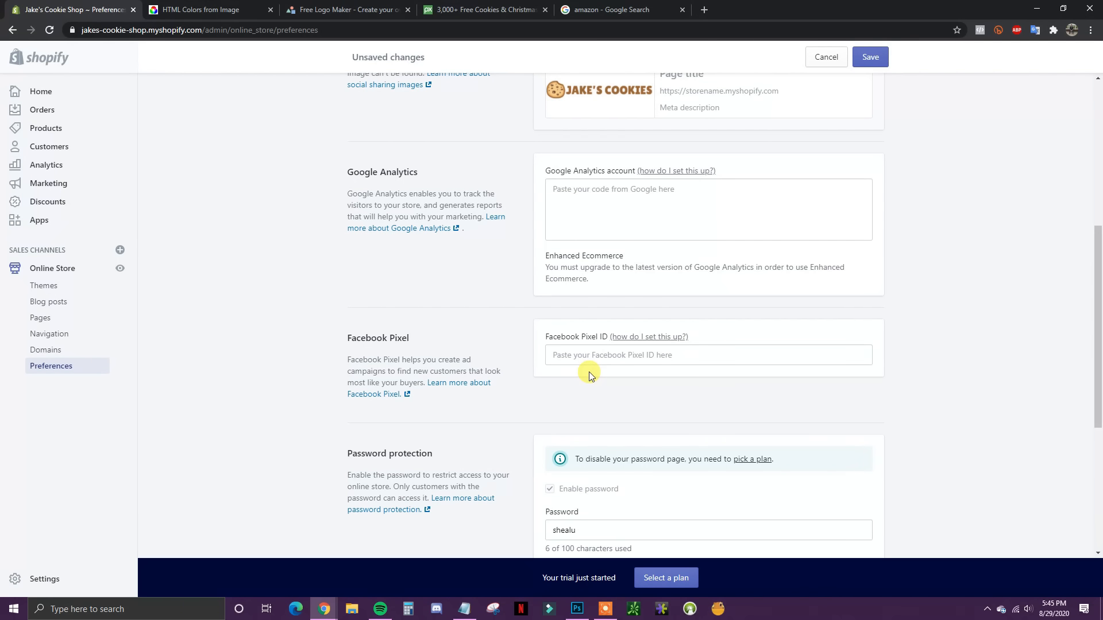
scroll(588, 371, down, 5)
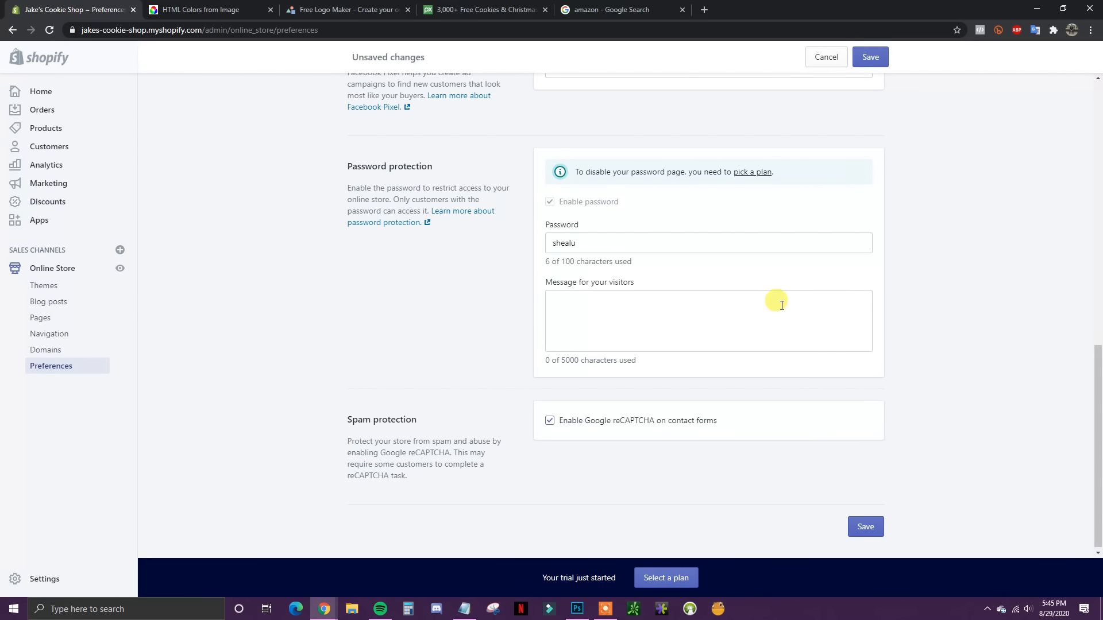
scroll(700, 285, up, 2)
scroll(699, 285, up, 10)
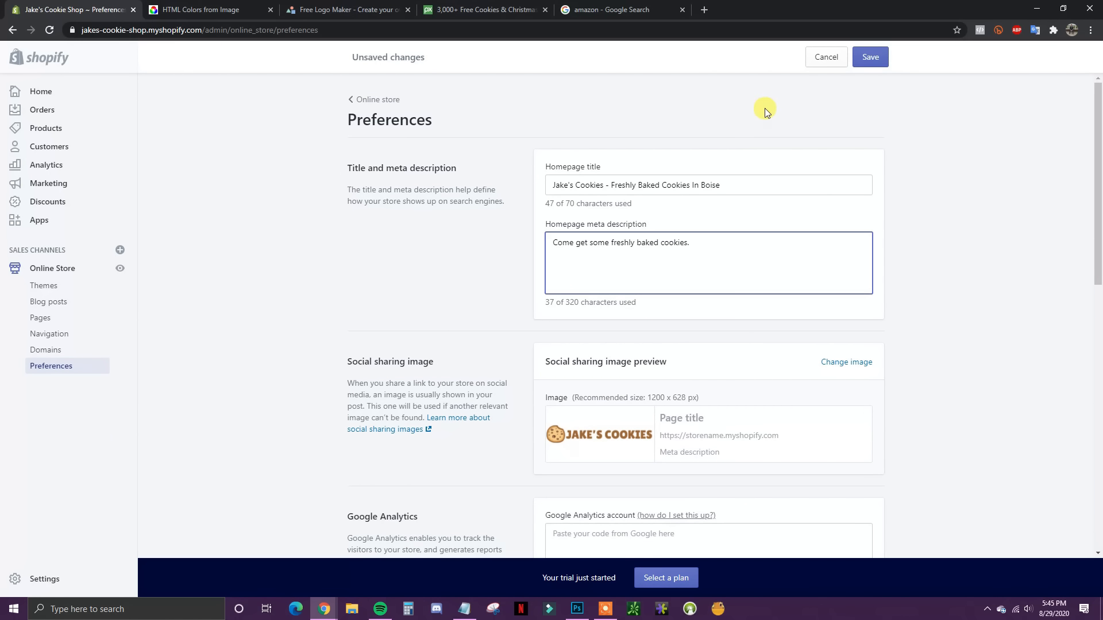
click(864, 65)
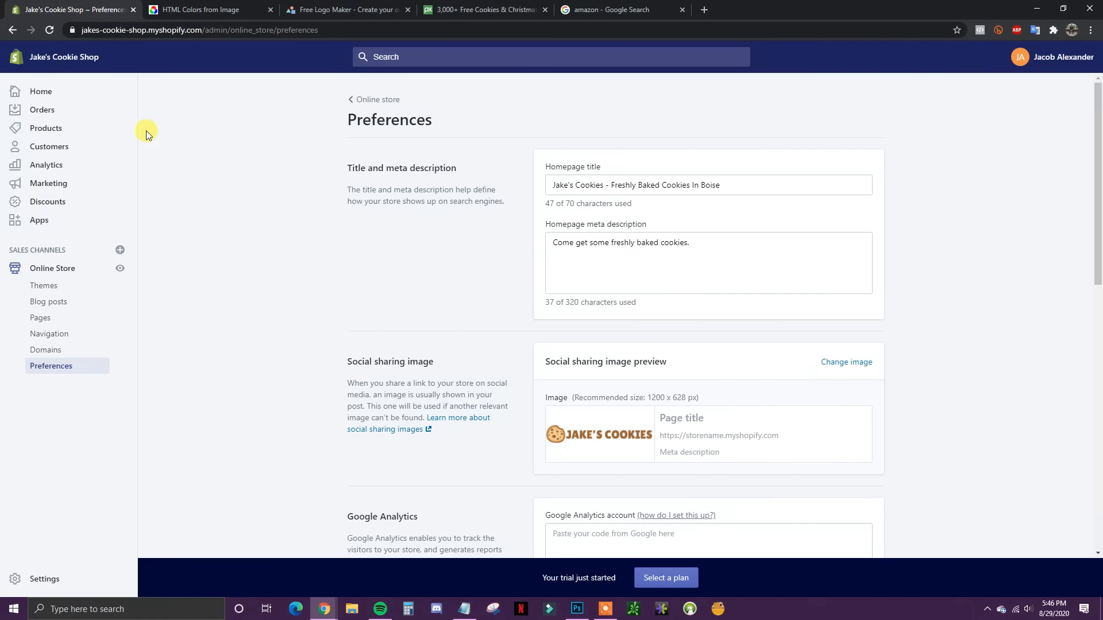
Step: Go to Products and start a new product with Add product
click(49, 131)
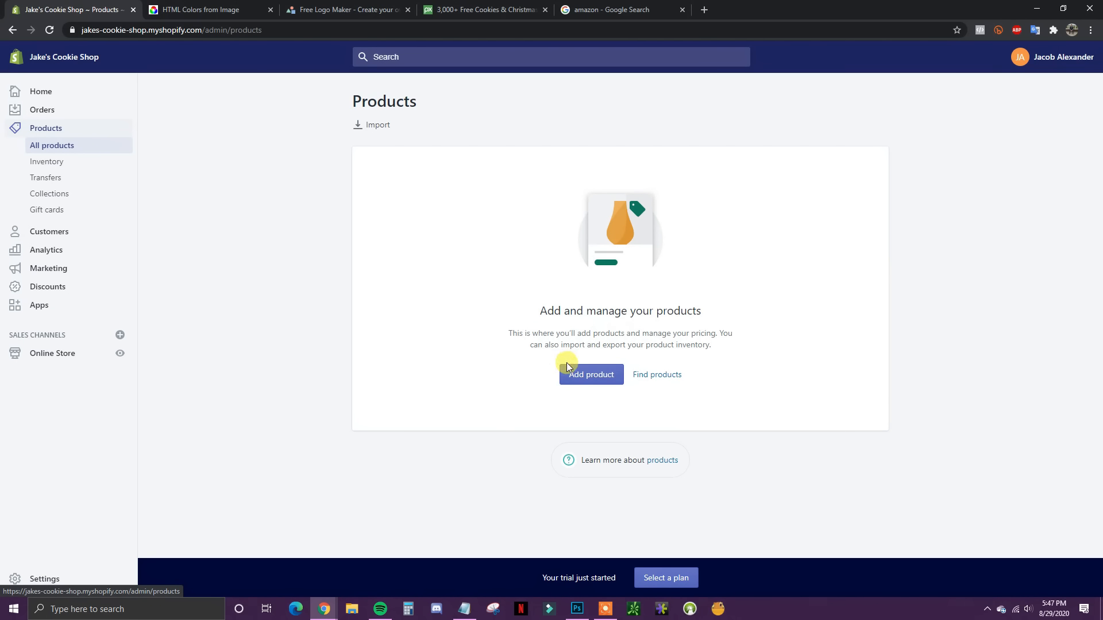
click(596, 374)
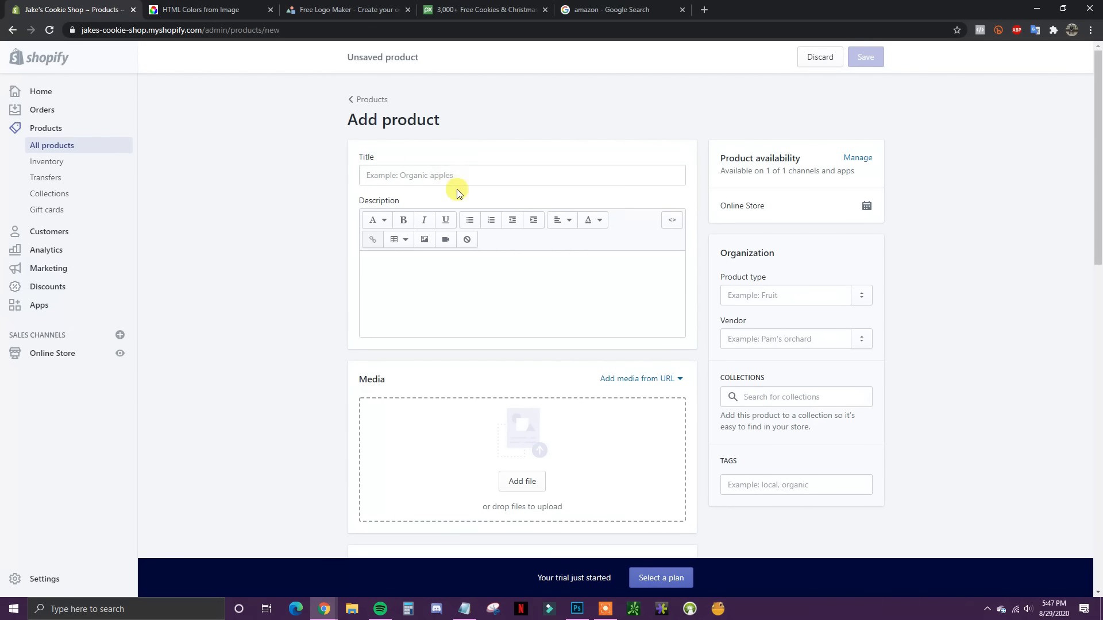
Step: Title the product '1 Dozen Chocolate Chip Cookies' and write its description
click(424, 175)
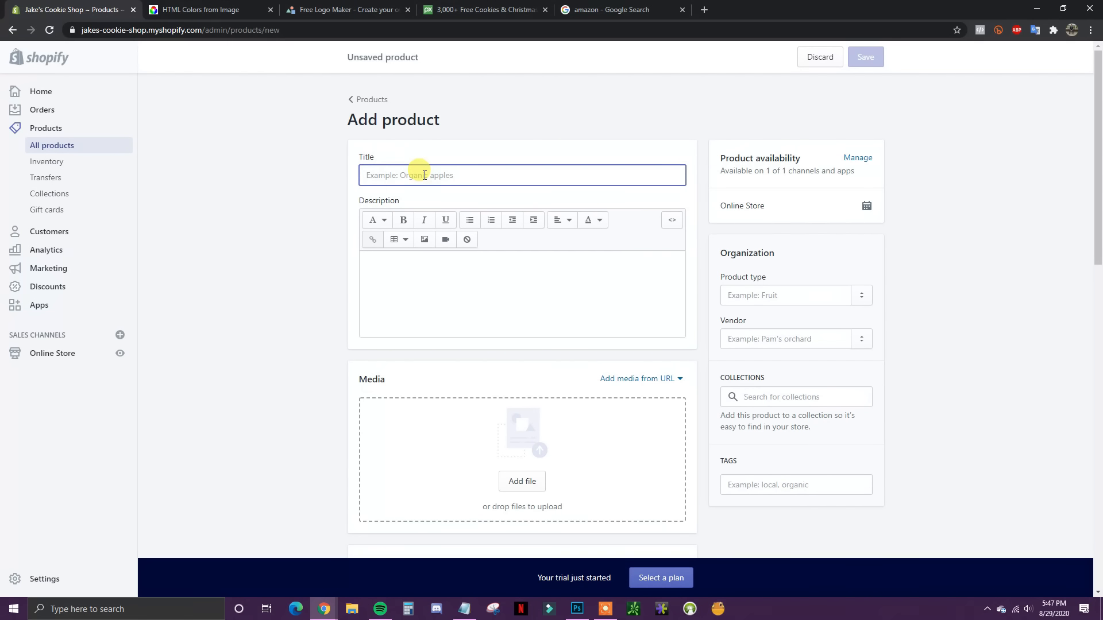
text(1 Dozen Chocolate Chip Cookies)
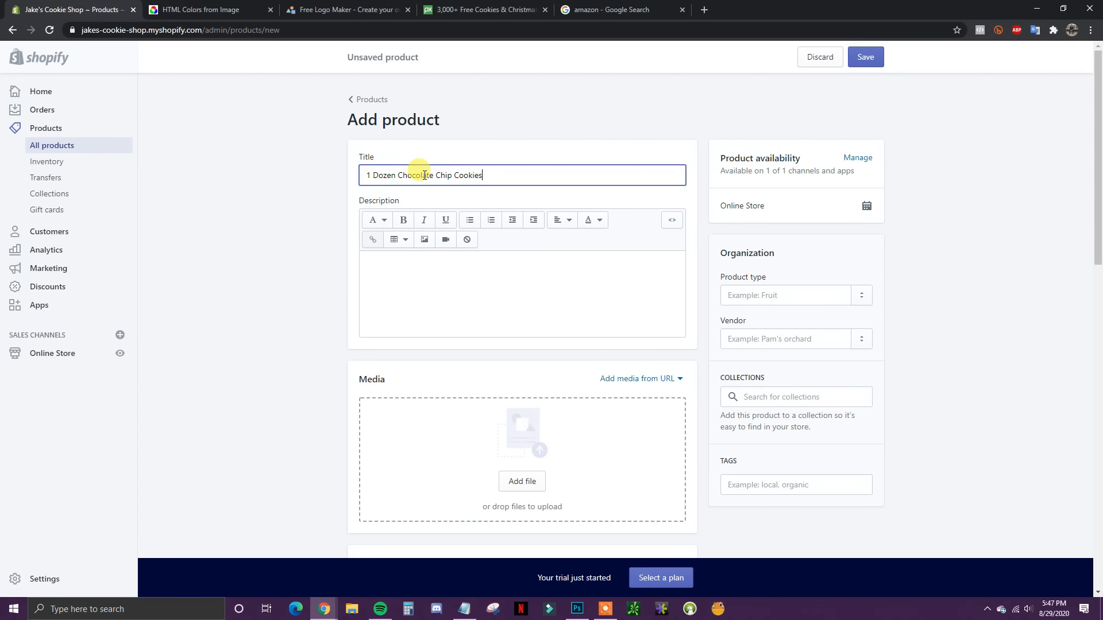
click(432, 264)
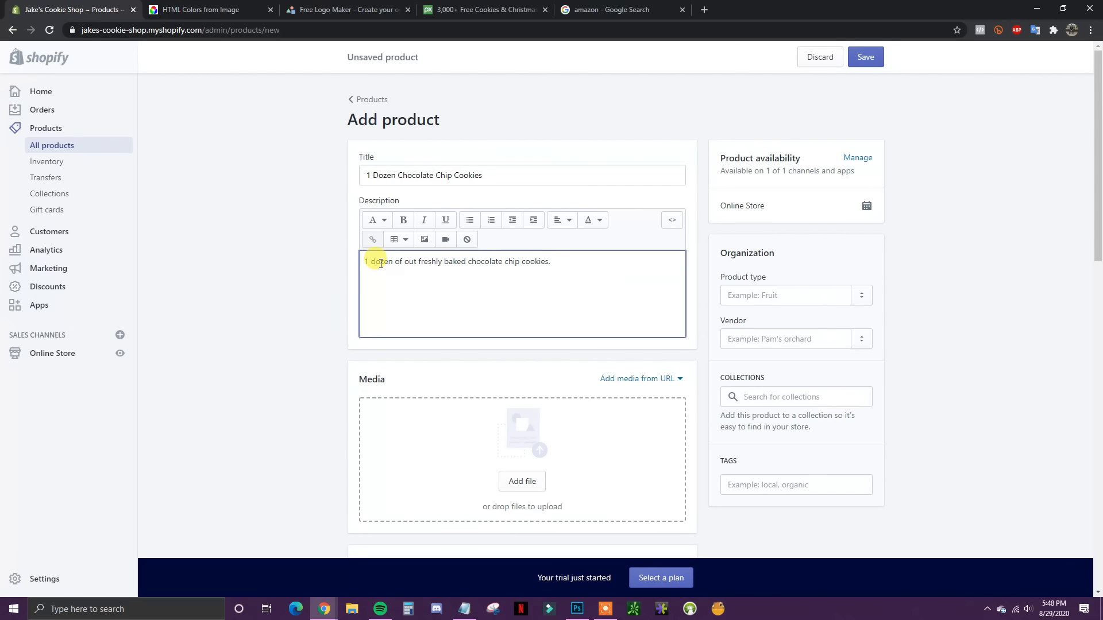
drag(393, 261, 590, 266)
click(591, 266)
Step: Upload the choco chip cookies photo as the product's media
scroll(621, 316, down, 1)
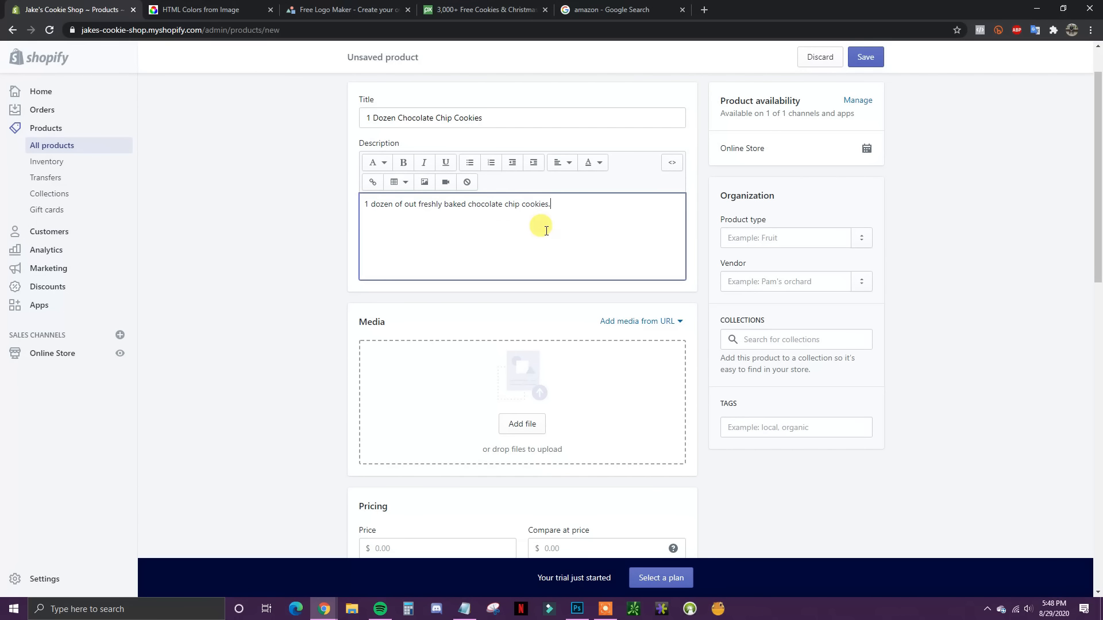
scroll(560, 232, down, 1)
scroll(597, 231, up, 1)
scroll(535, 238, down, 1)
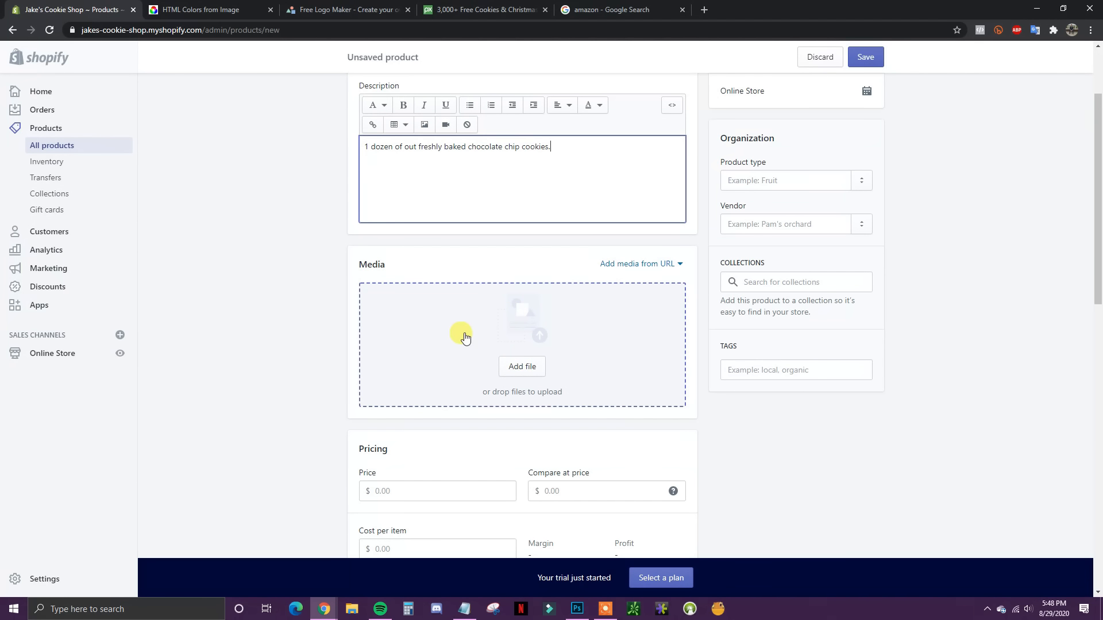
click(532, 373)
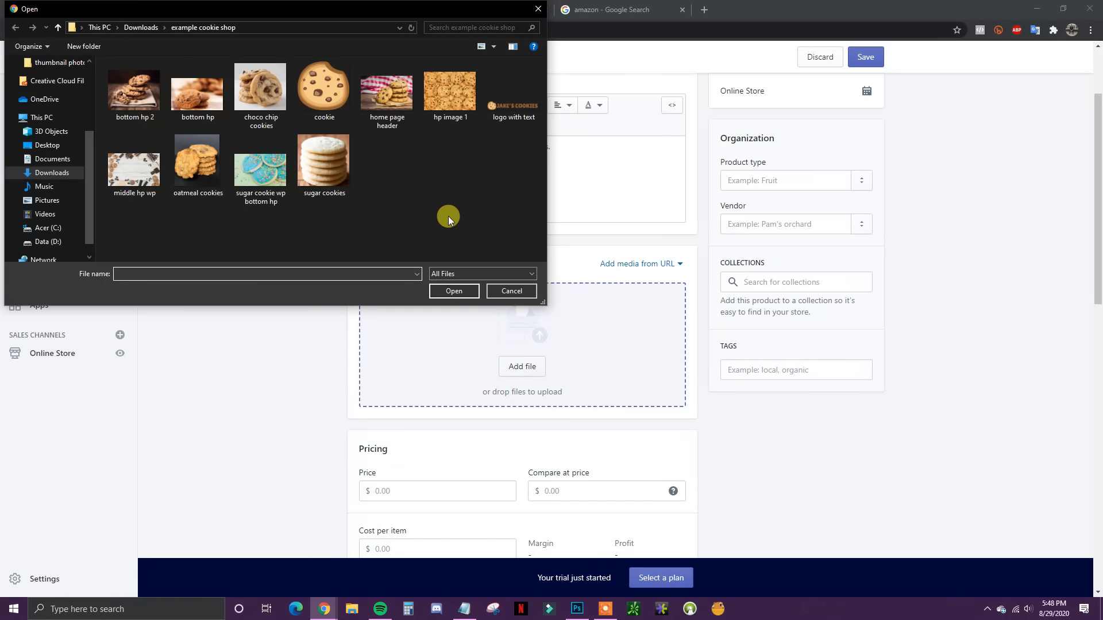
double_click(261, 90)
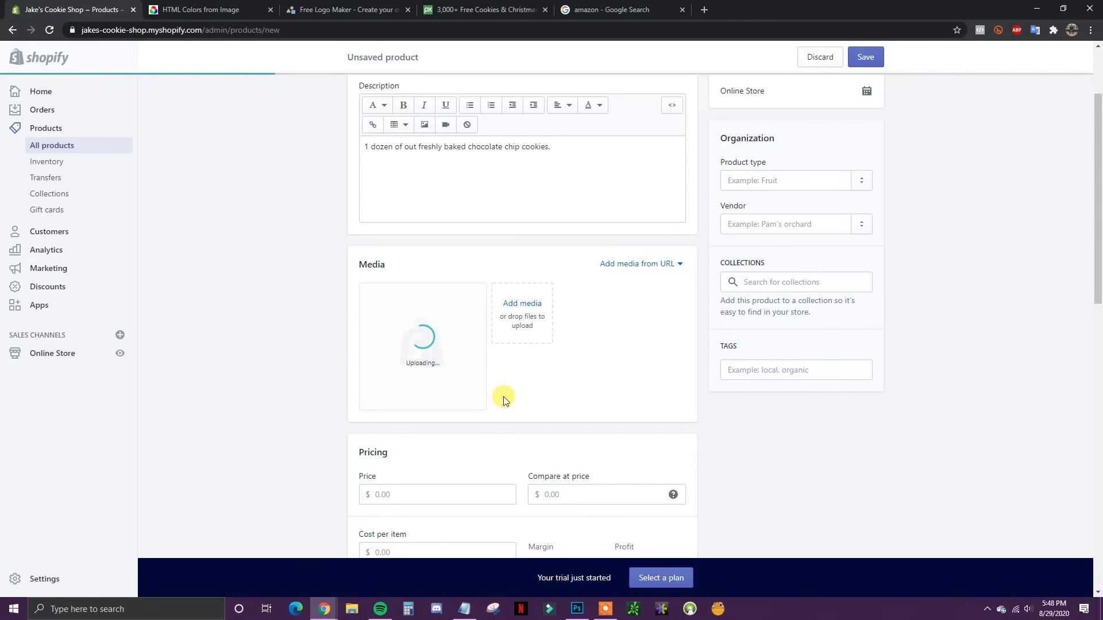
scroll(500, 372, up, 1)
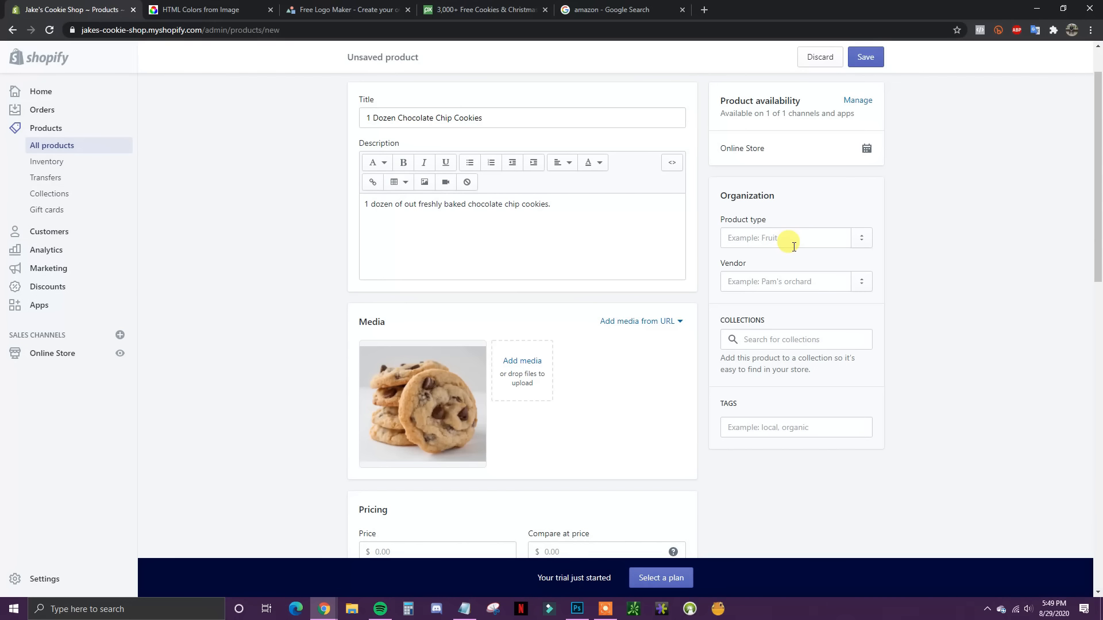
Step: Set the product type to Cookie and add the product to the Home page collection
click(765, 246)
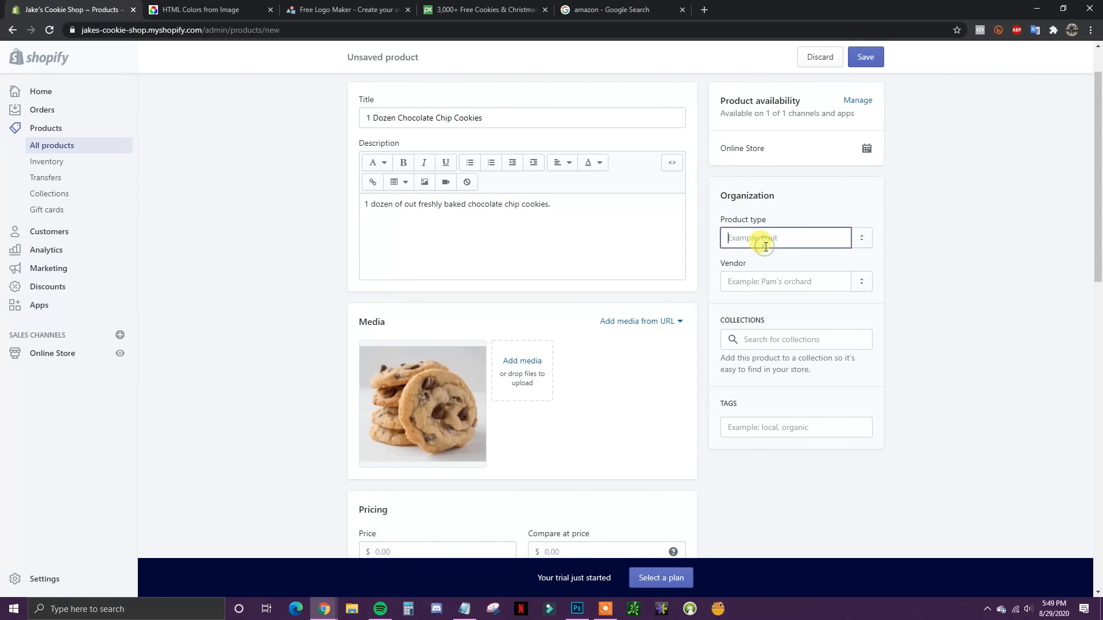
text(Cookie)
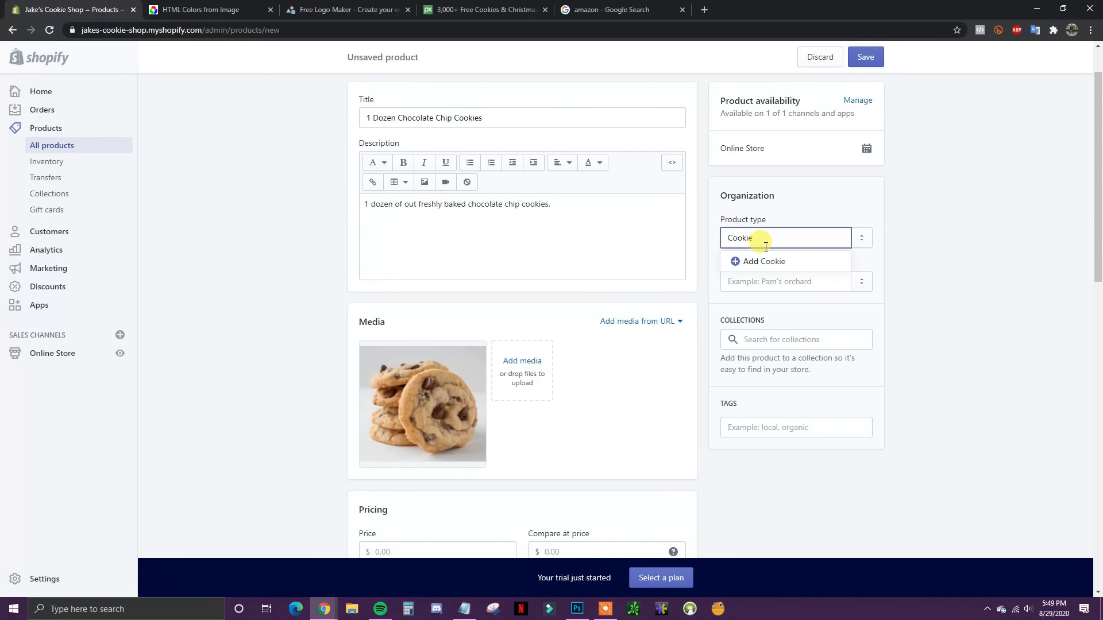
click(750, 259)
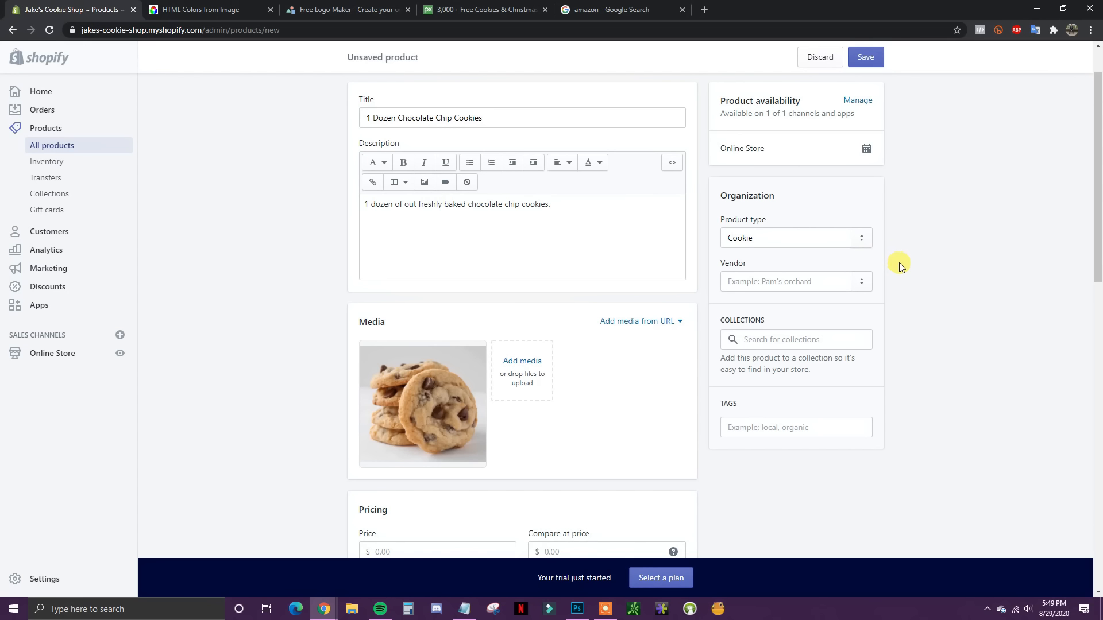
click(779, 340)
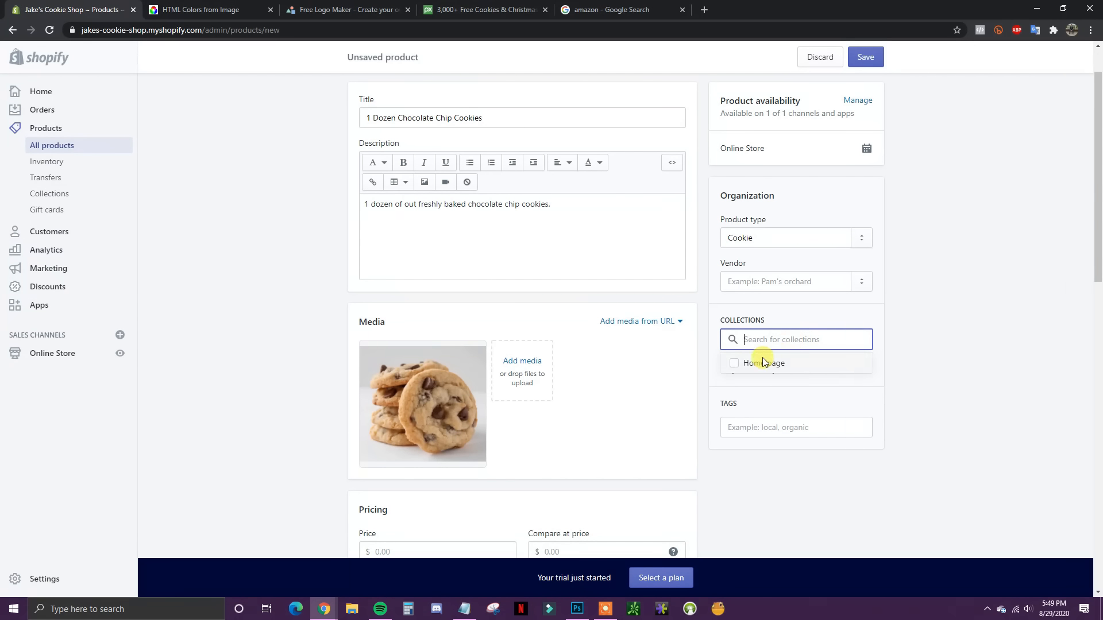
click(733, 364)
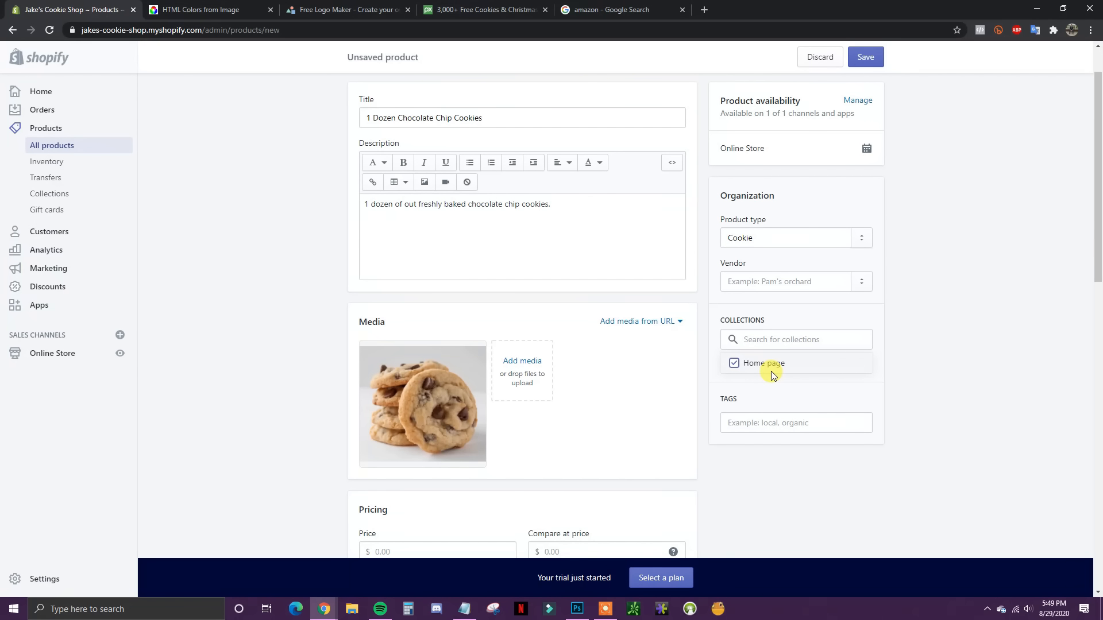
click(913, 351)
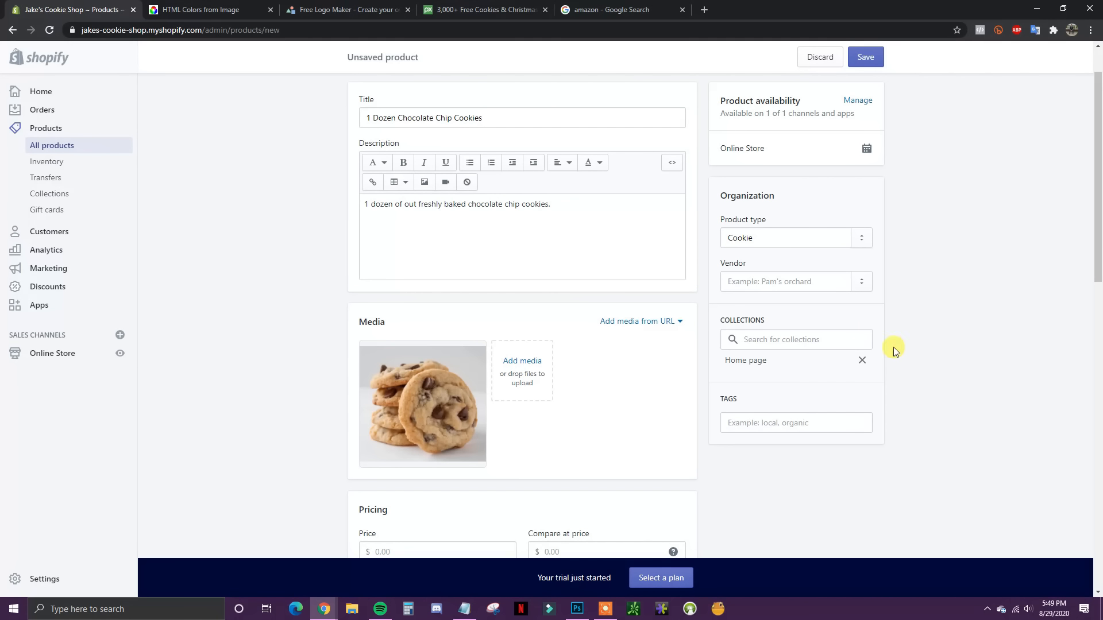
scroll(894, 350, down, 1)
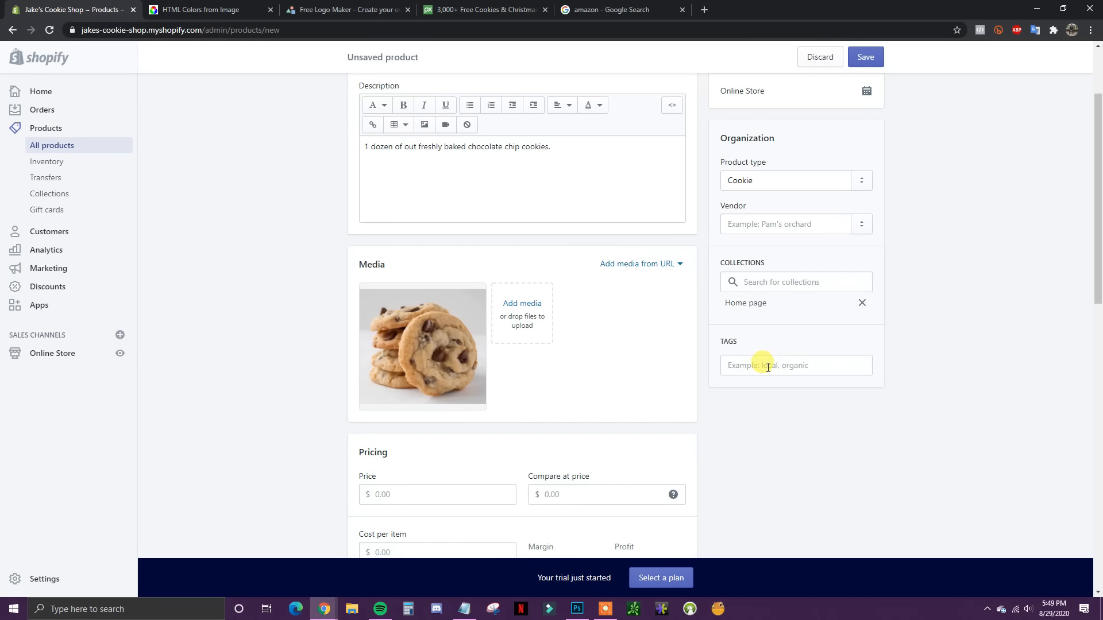
scroll(788, 387, up, 2)
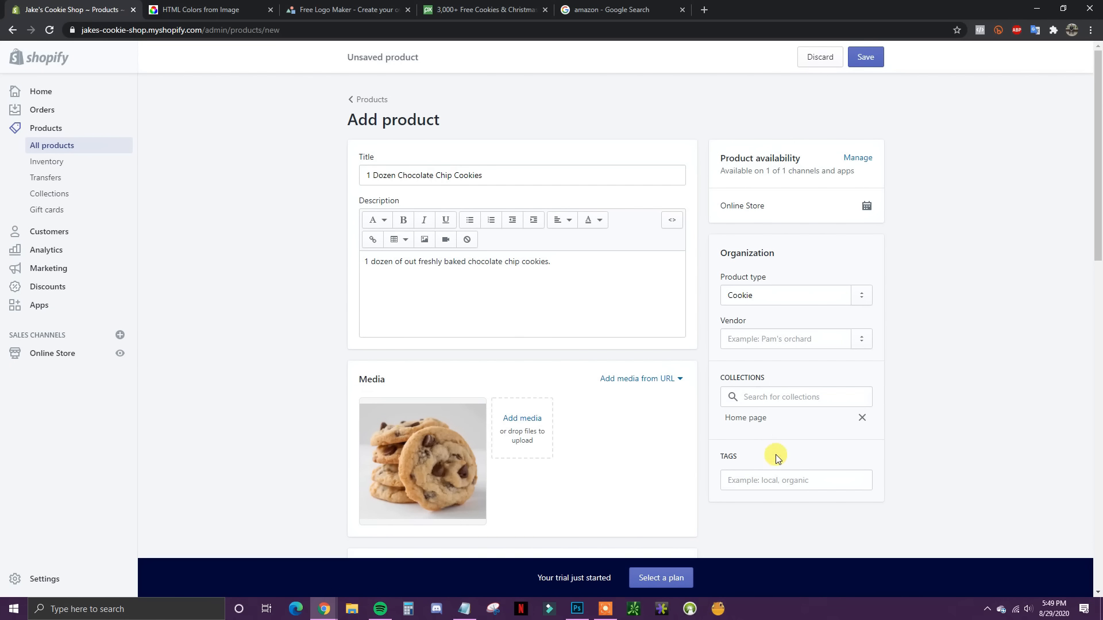
Step: Tag the product with 'cookie' and 'chocolate chip'
click(791, 482)
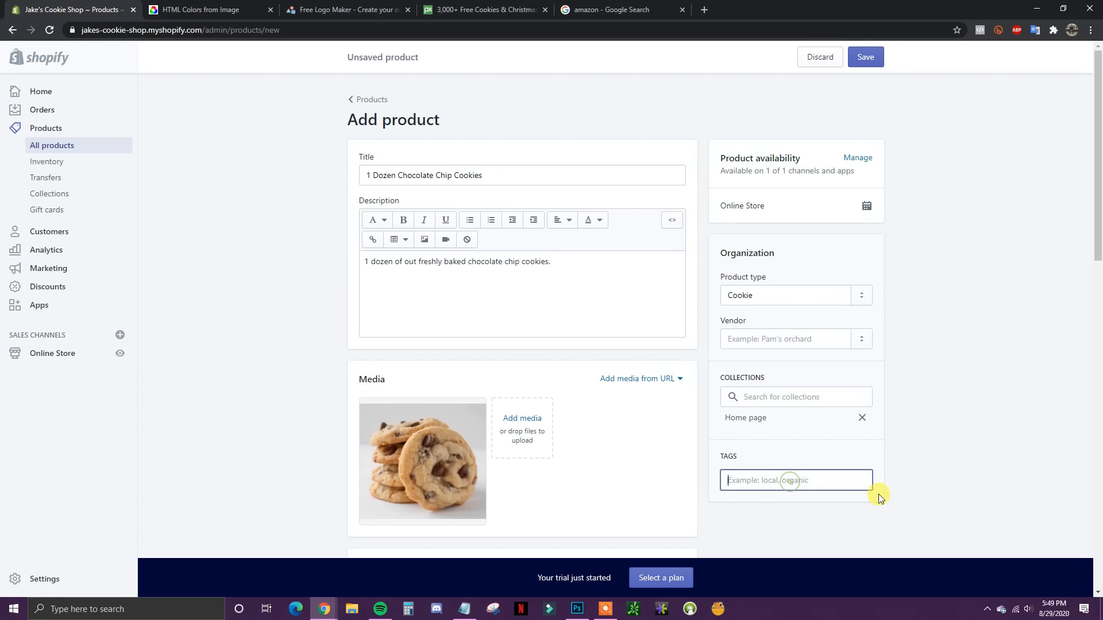
text(cookie)
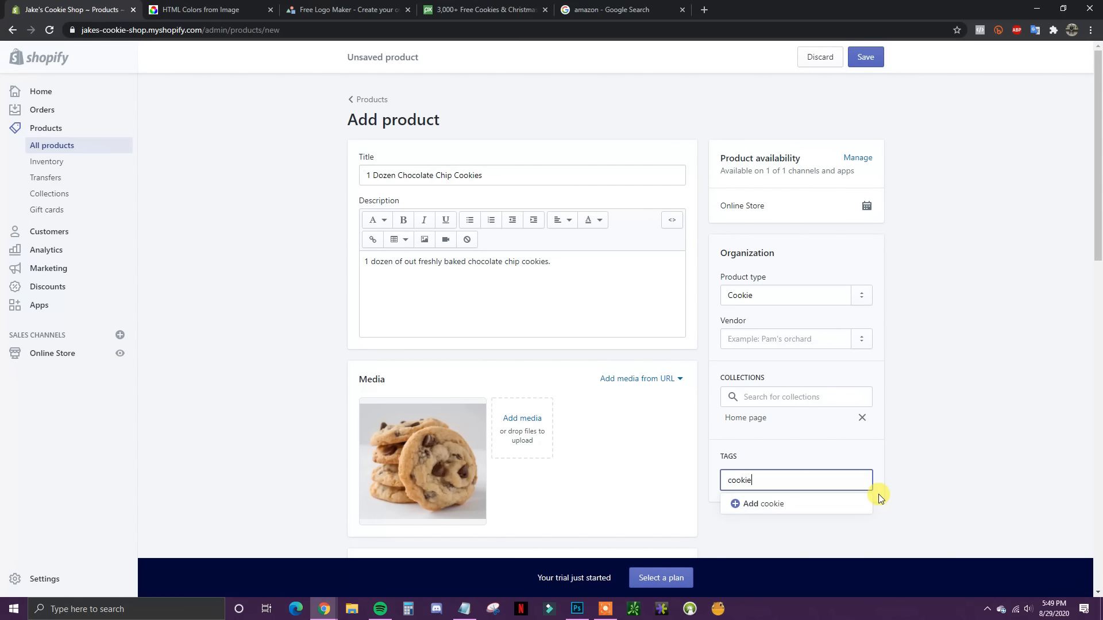
key(Return)
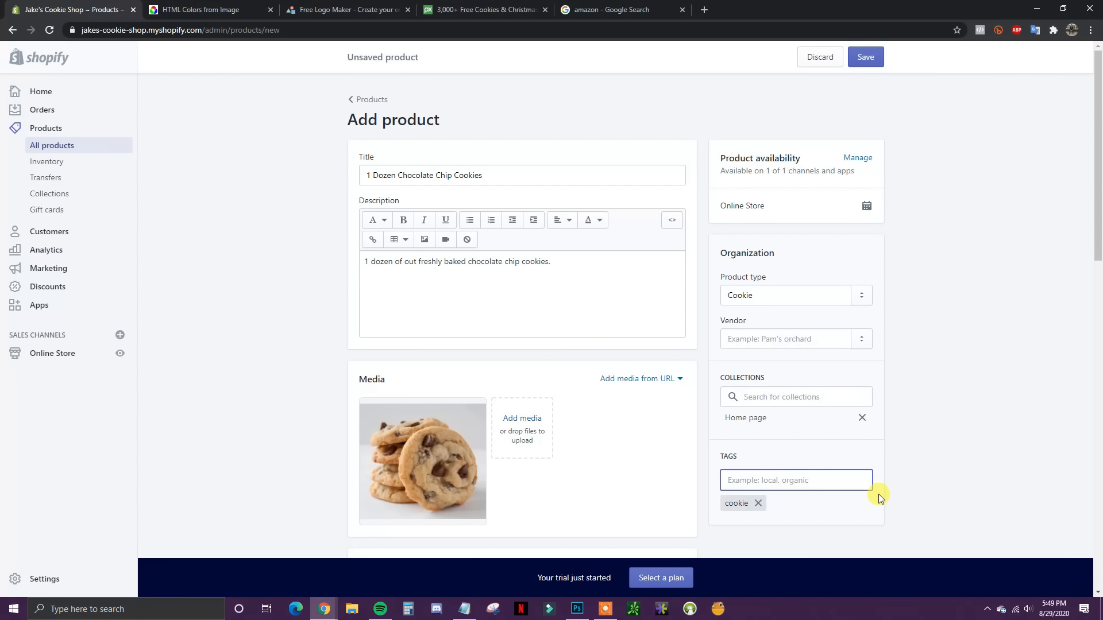
scroll(870, 476, down, 1)
text(cho)
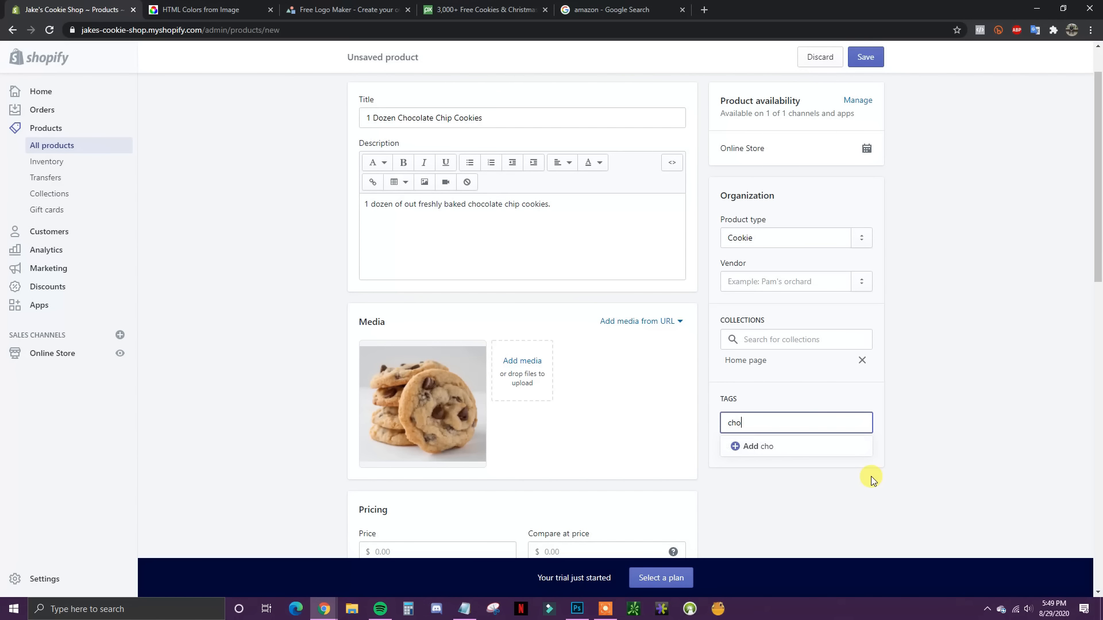
text(colatechip)
key(Left)
key(Left)
key(Left)
key(Left)
key(Return)
scroll(598, 399, down, 3)
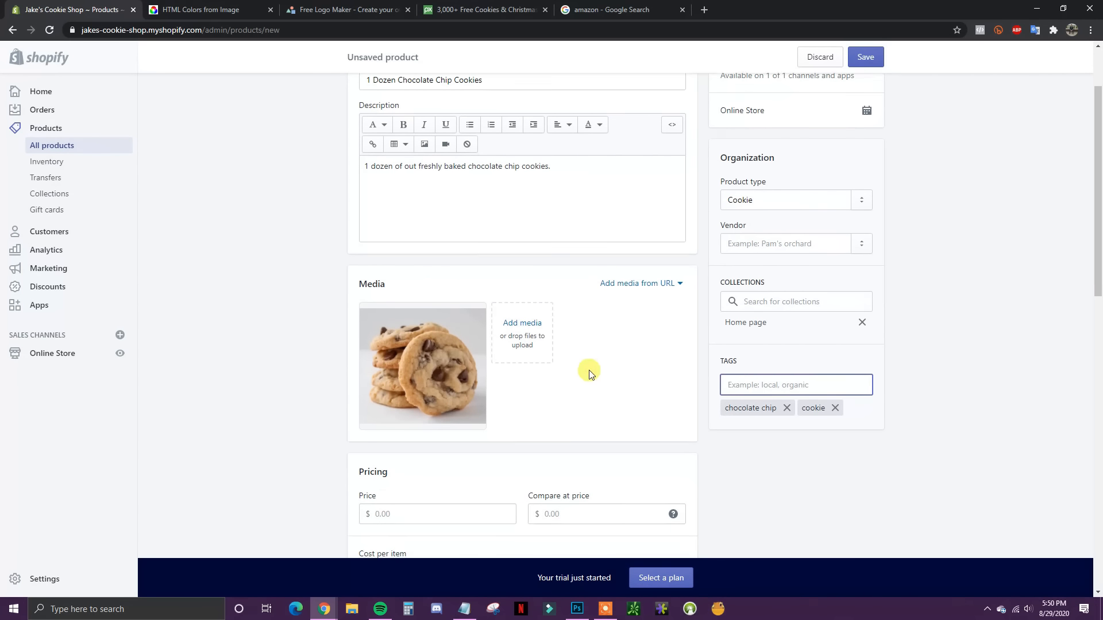
scroll(382, 344, down, 1)
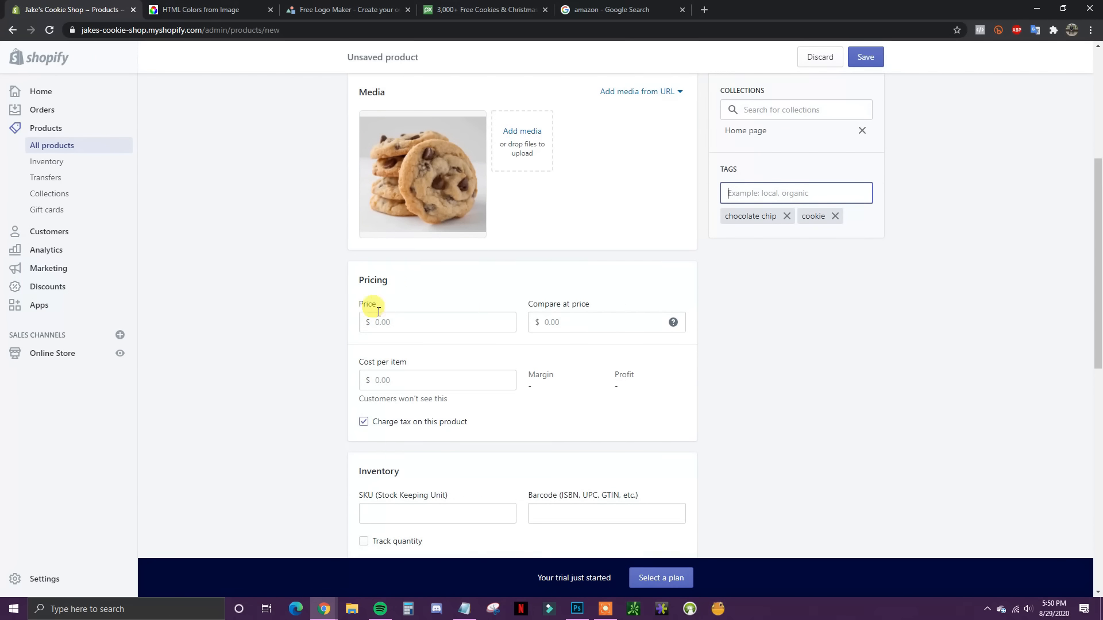
Step: Price the product at $12.99, save it, and preview it on the storefront
click(405, 322)
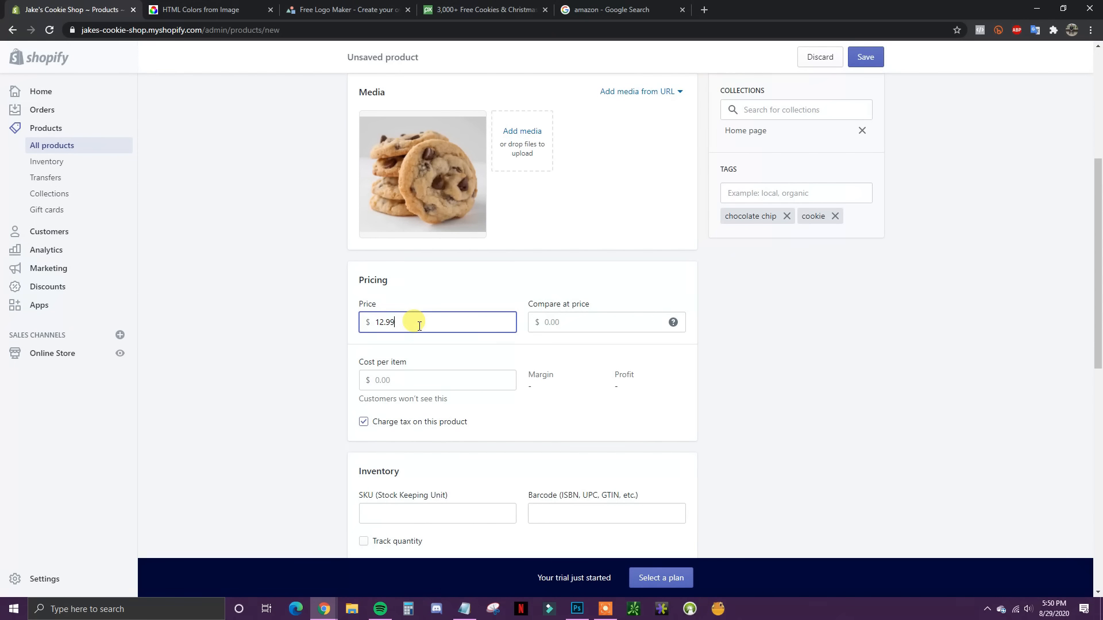
click(582, 324)
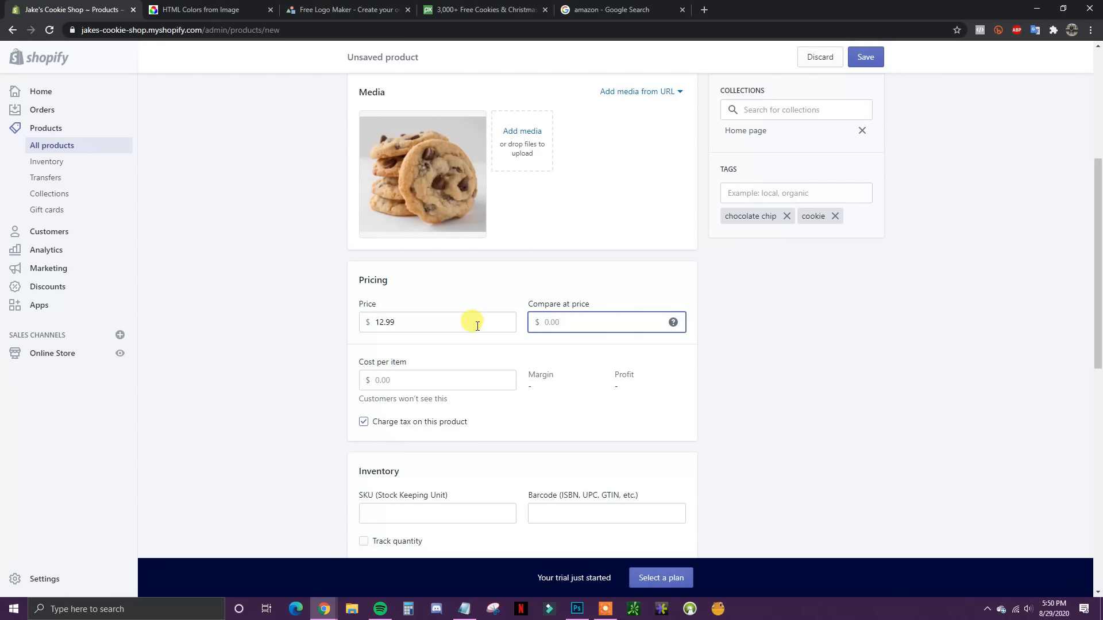
scroll(648, 385, up, 1)
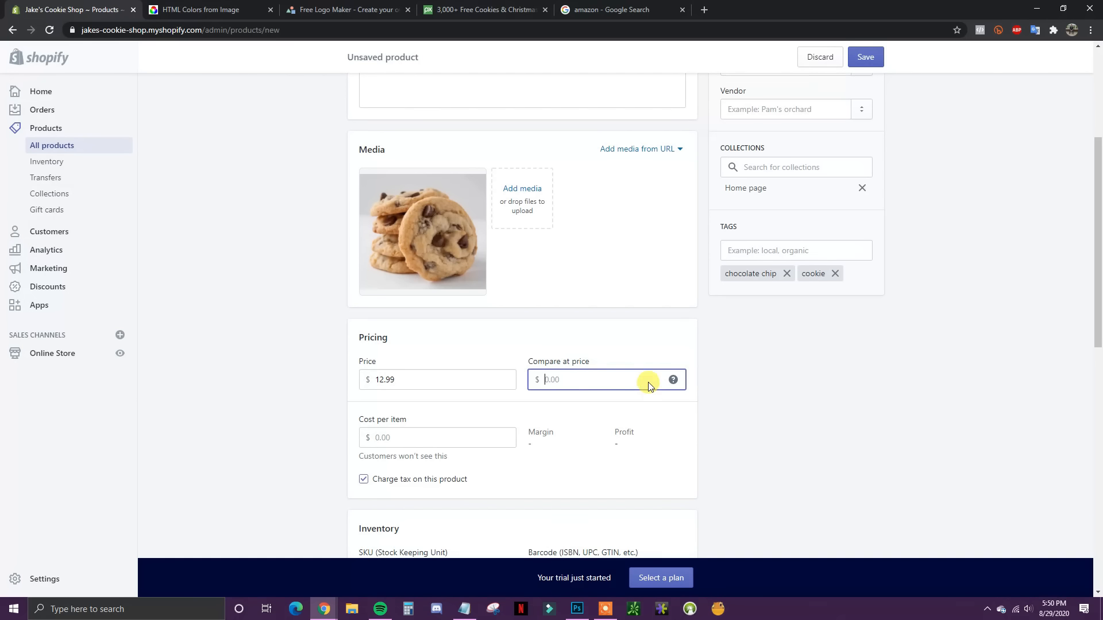
scroll(475, 394, up, 1)
scroll(632, 287, down, 1)
click(866, 59)
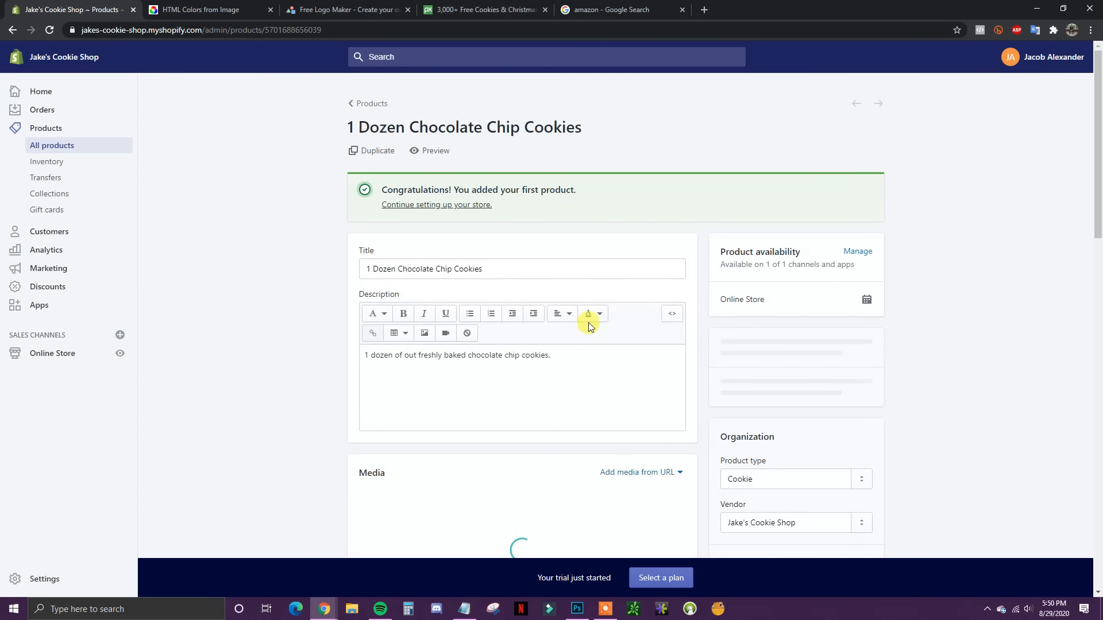
click(435, 153)
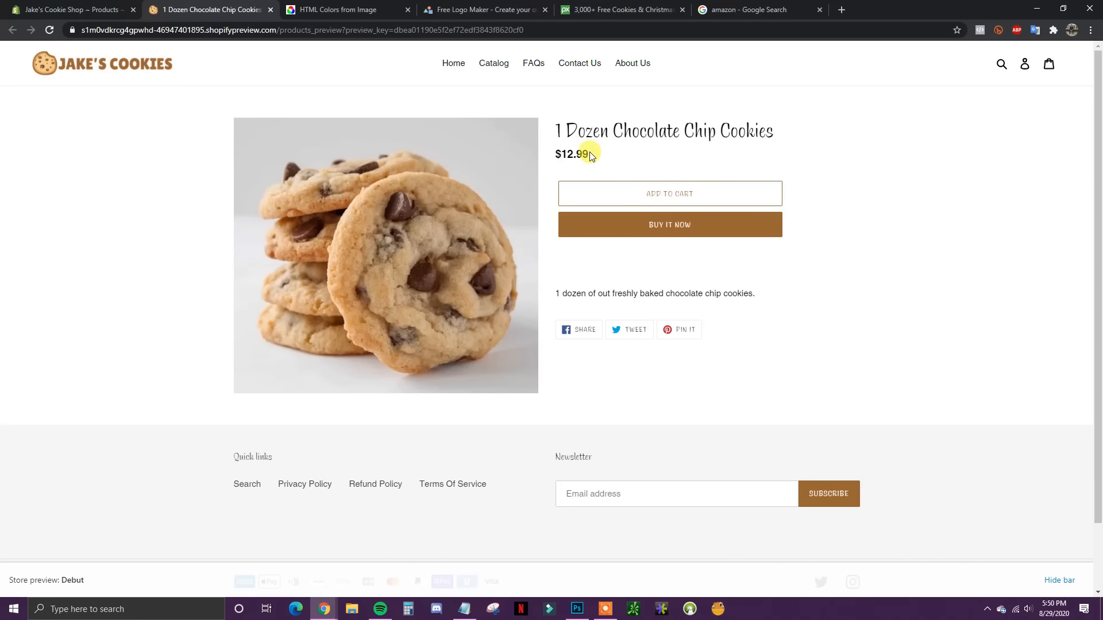
Step: Set a $14.99 compare-at price and save the product
click(80, 9)
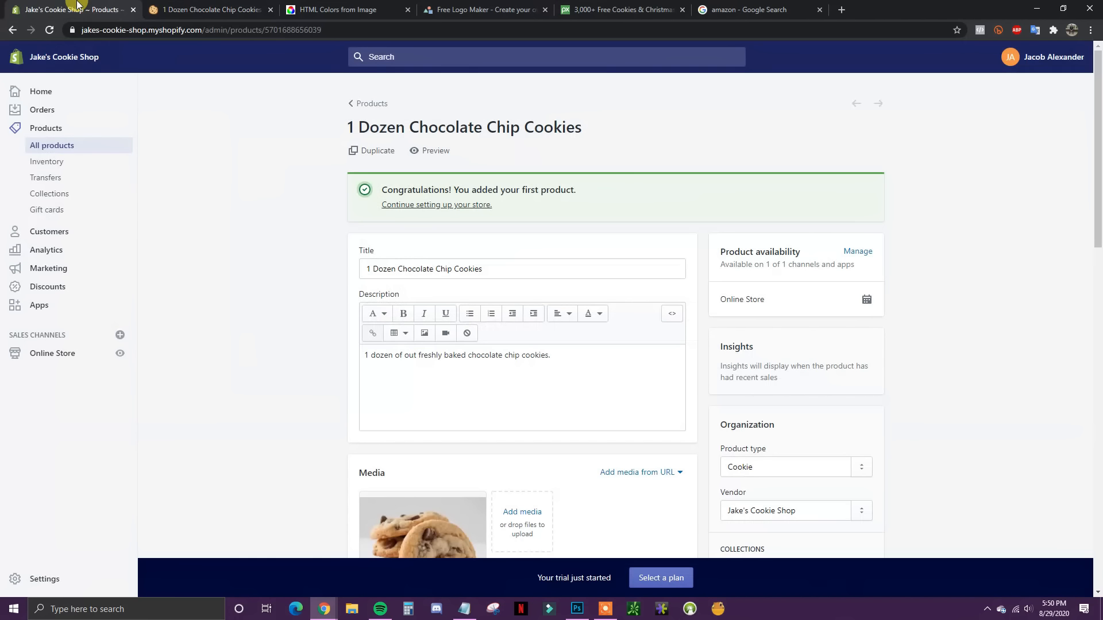
scroll(661, 380, down, 7)
click(576, 299)
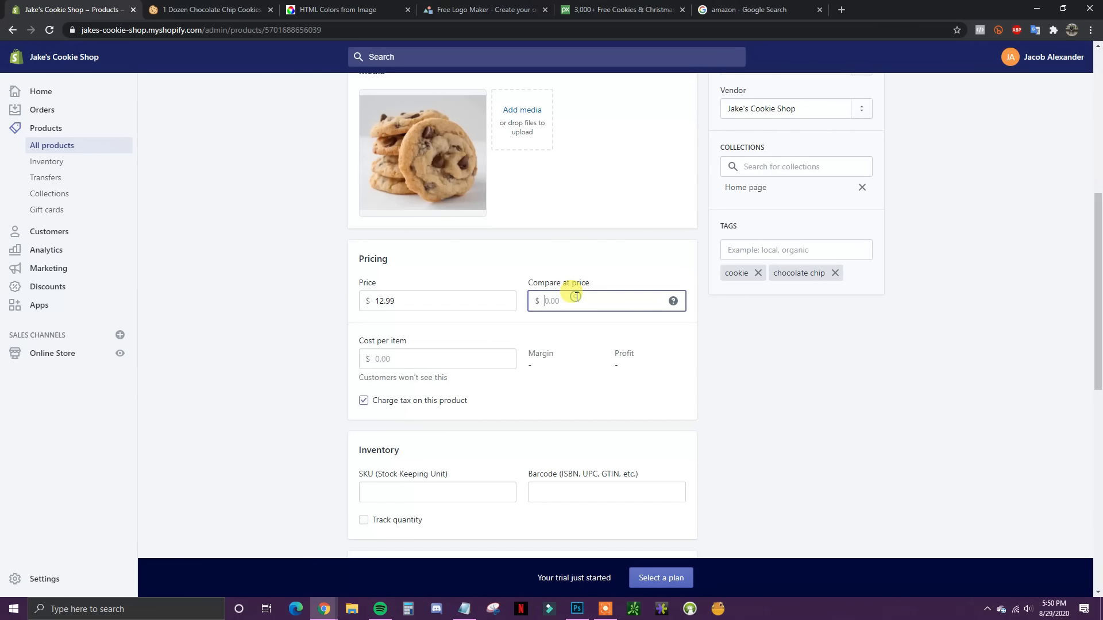
text(14.99)
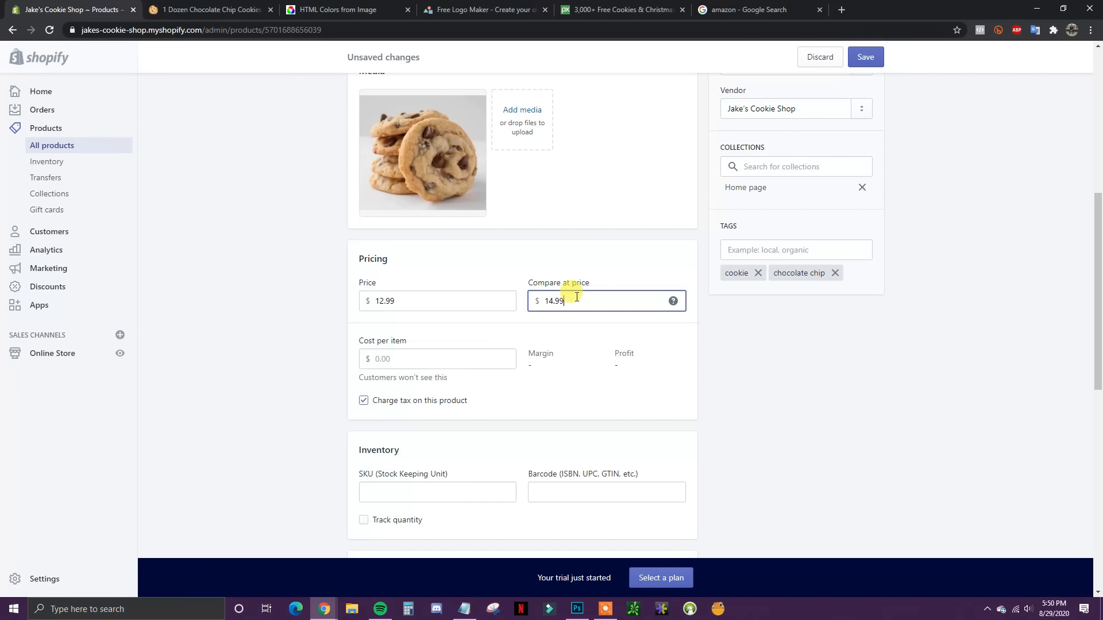
click(855, 57)
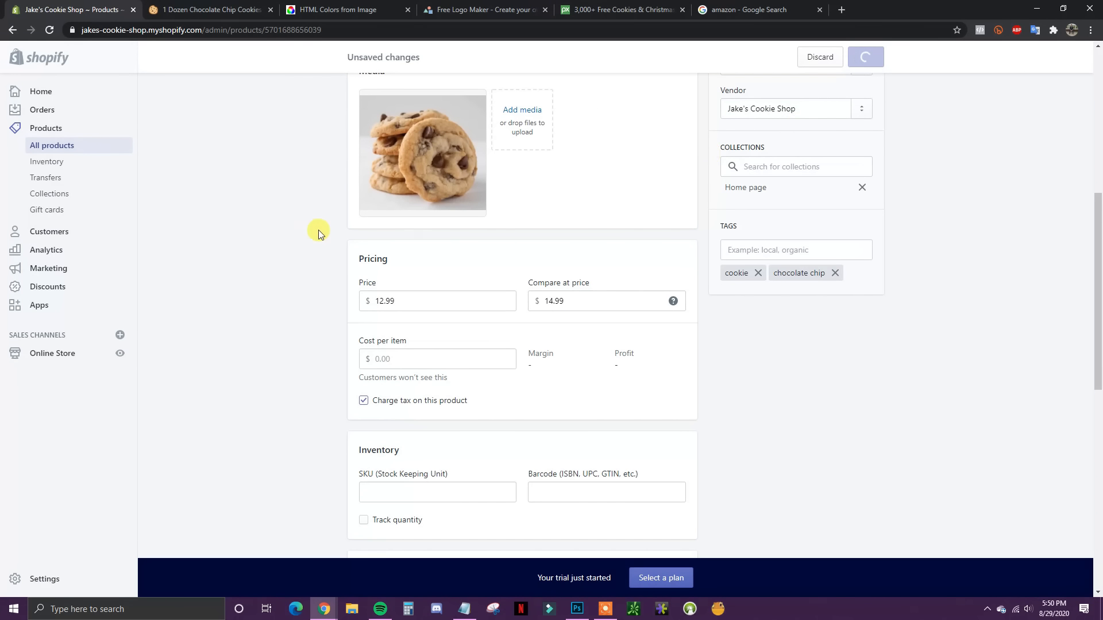
Step: Refresh the storefront preview to confirm the $12.99 sale price, then close it
click(239, 9)
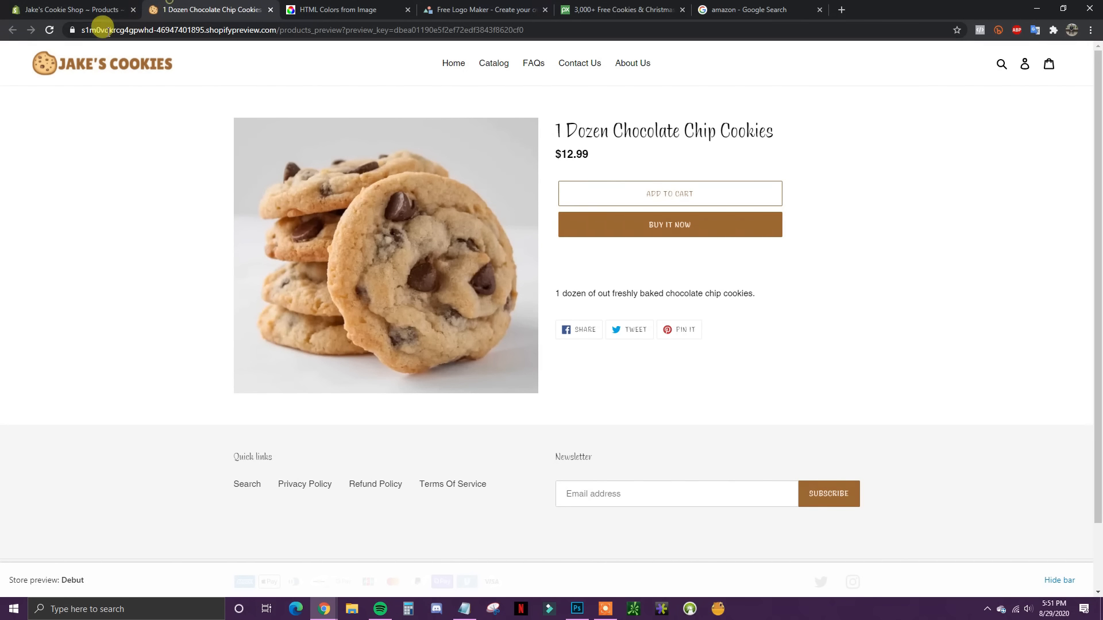
click(49, 30)
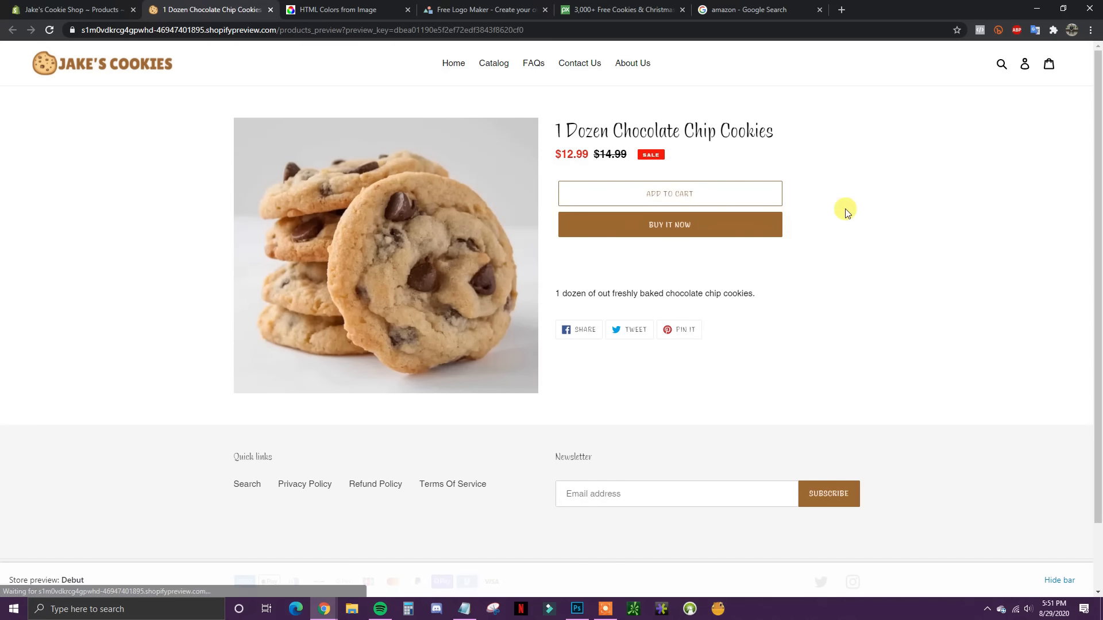
drag(561, 154, 595, 155)
click(587, 156)
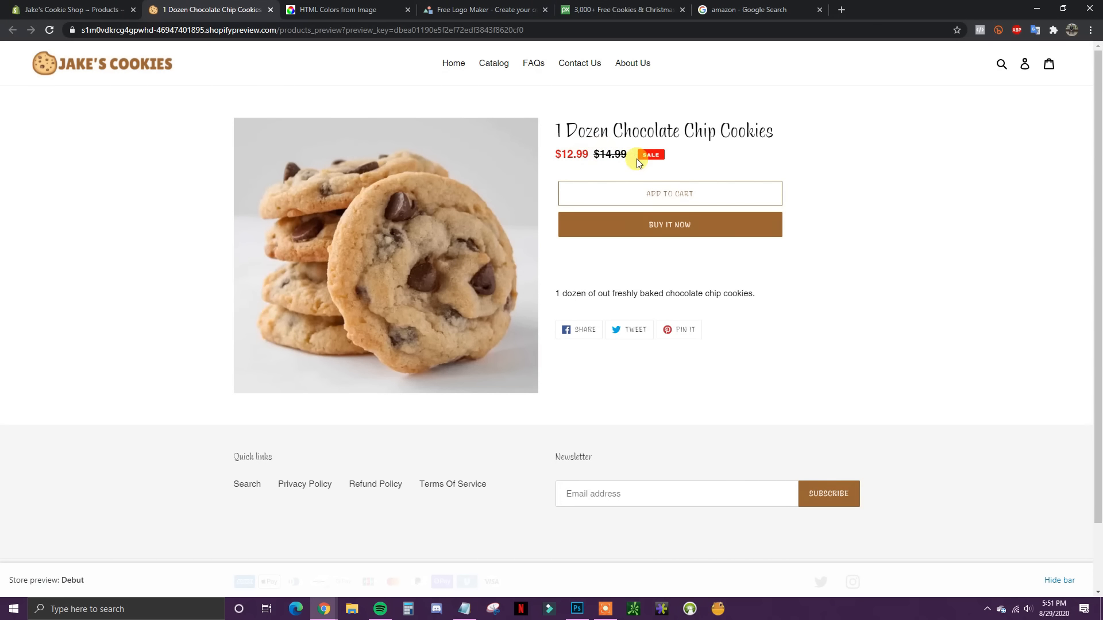
click(270, 9)
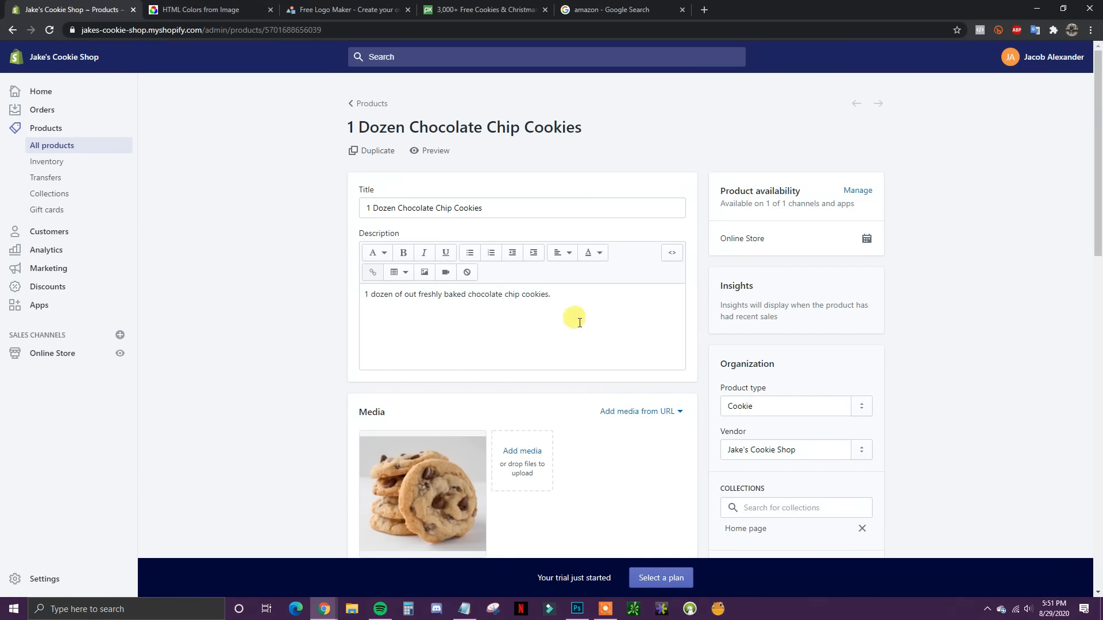
Step: Check the pricing: $12.99 price with a $14.99 compare-at price
scroll(756, 358, down, 4)
scroll(756, 359, down, 3)
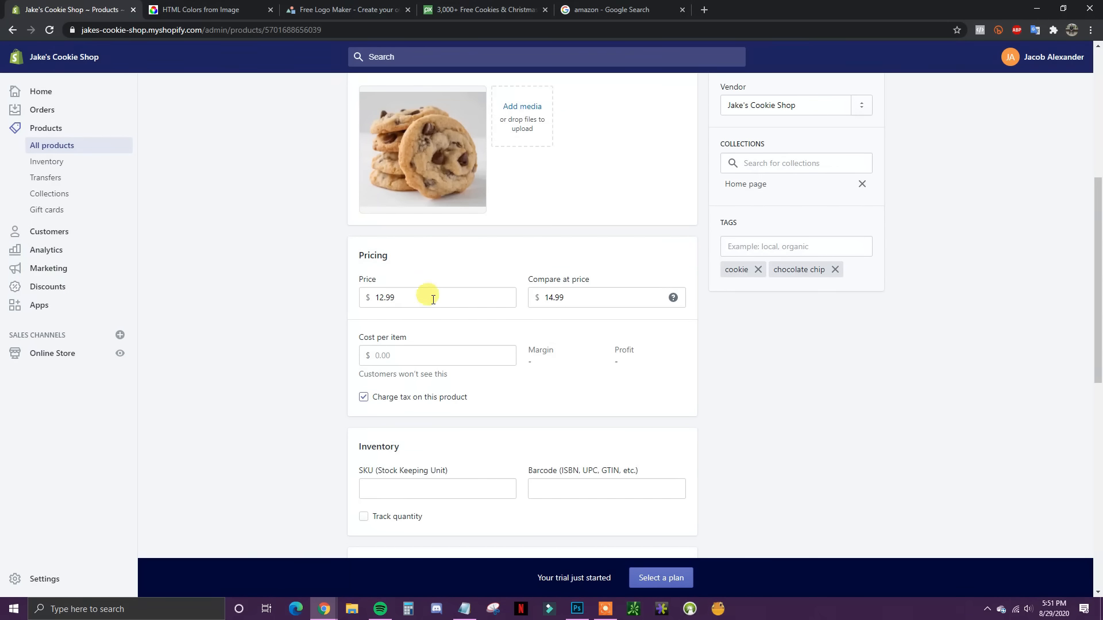
double_click(558, 297)
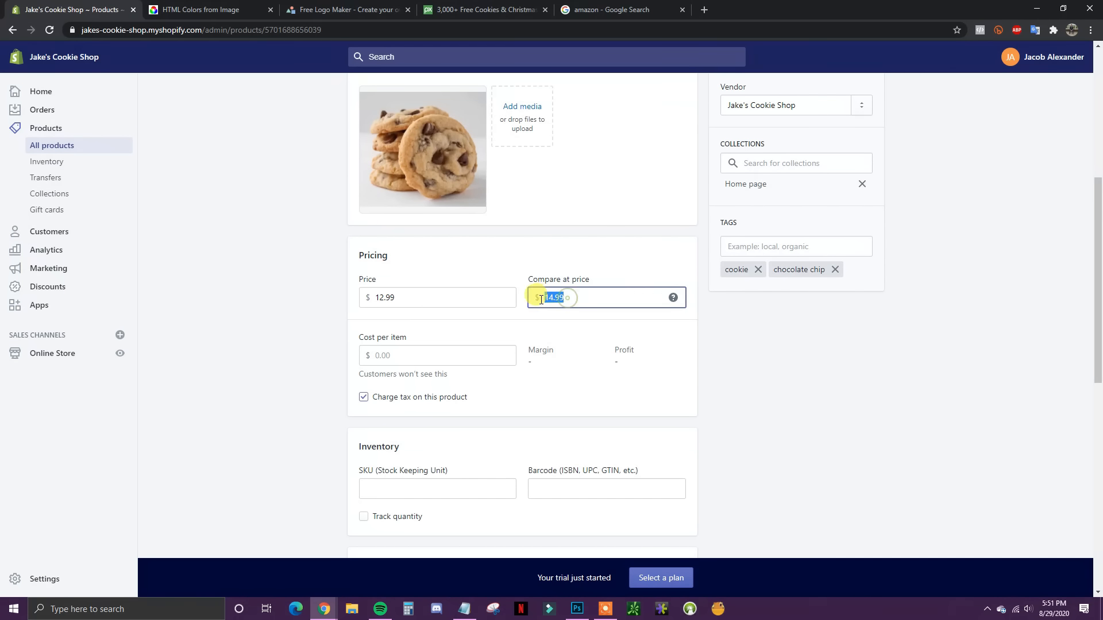
click(402, 297)
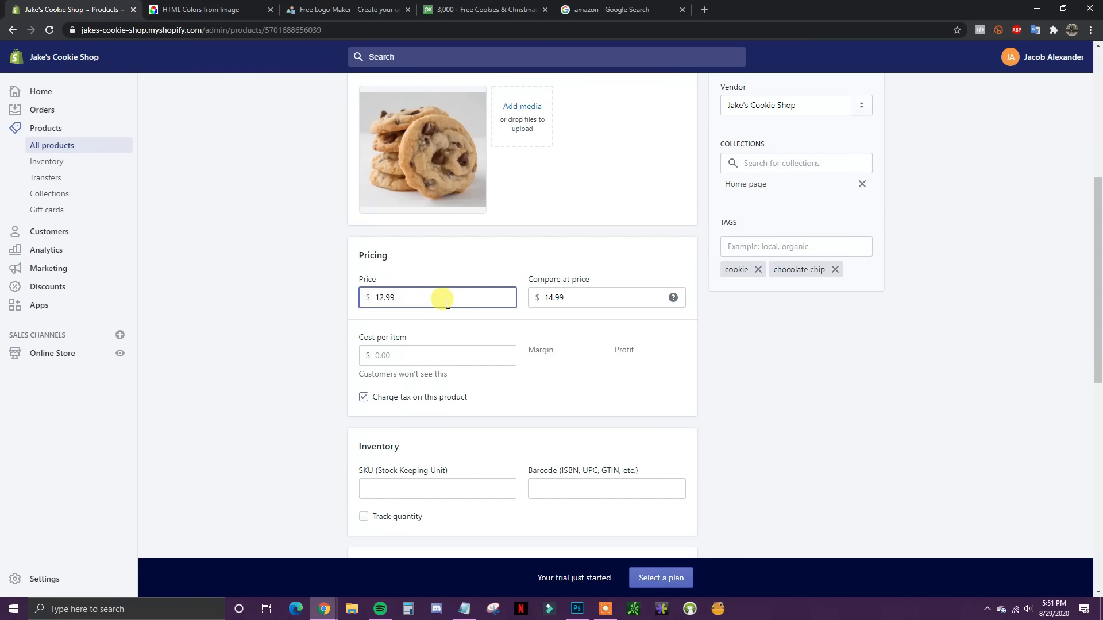
scroll(561, 313, down, 2)
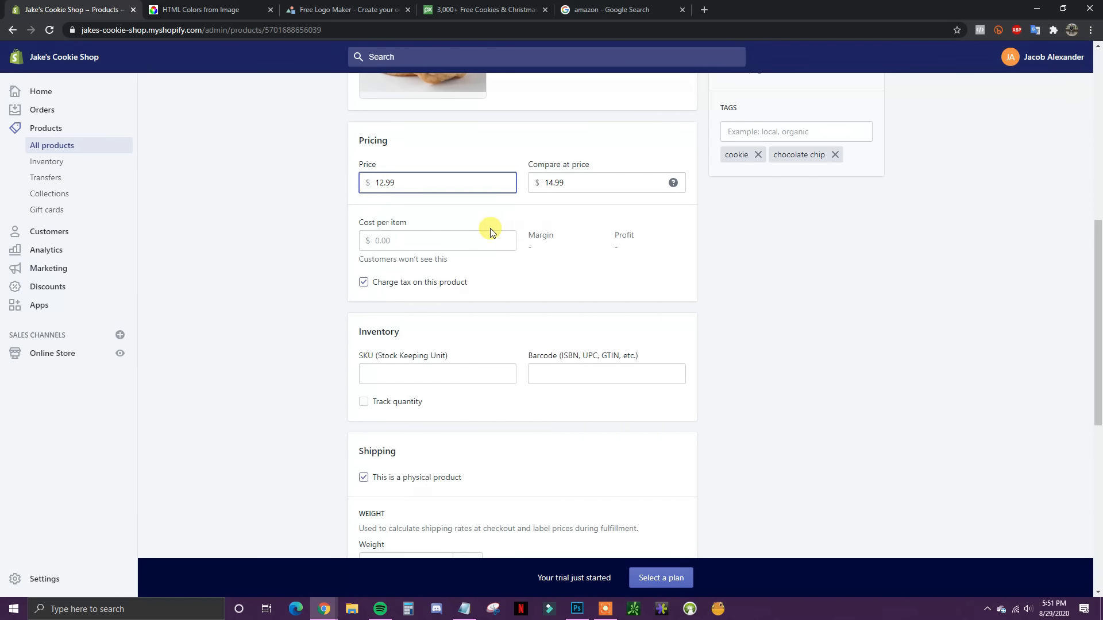
Step: Enter a $4.00 cost per item, giving a 69.2% margin and $8.99 profit
click(414, 238)
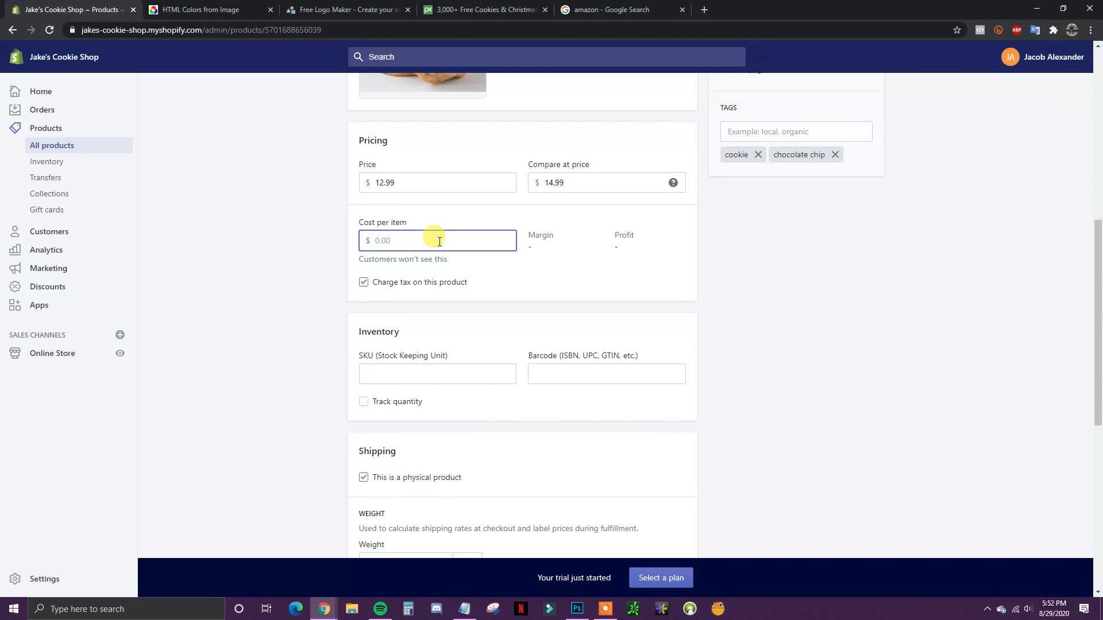
text(4)
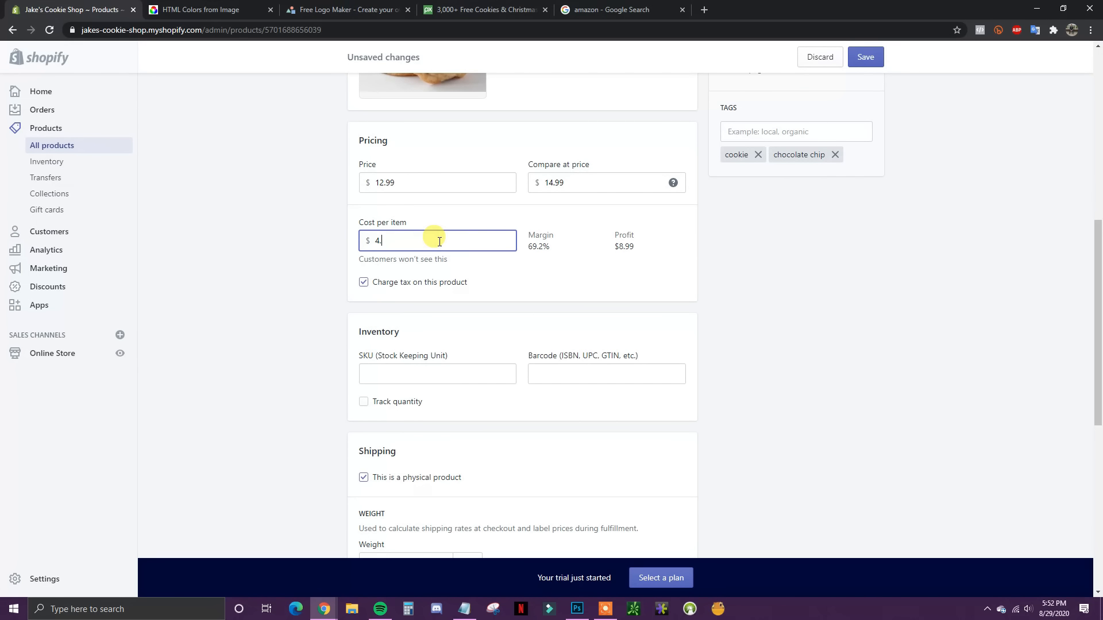
text(.00)
click(741, 293)
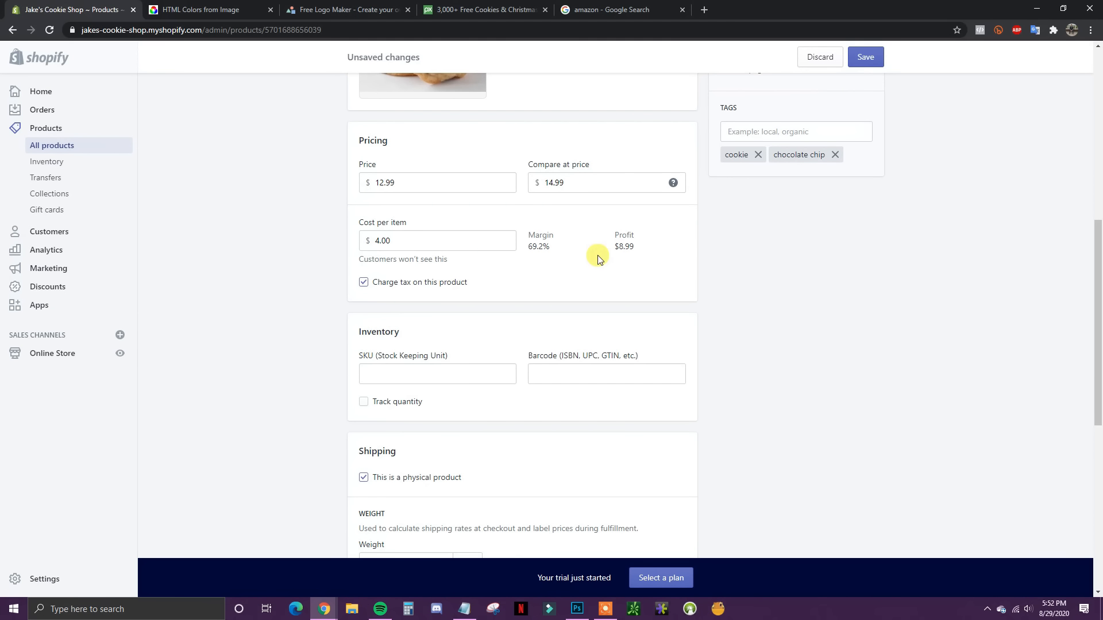
scroll(588, 278, up, 1)
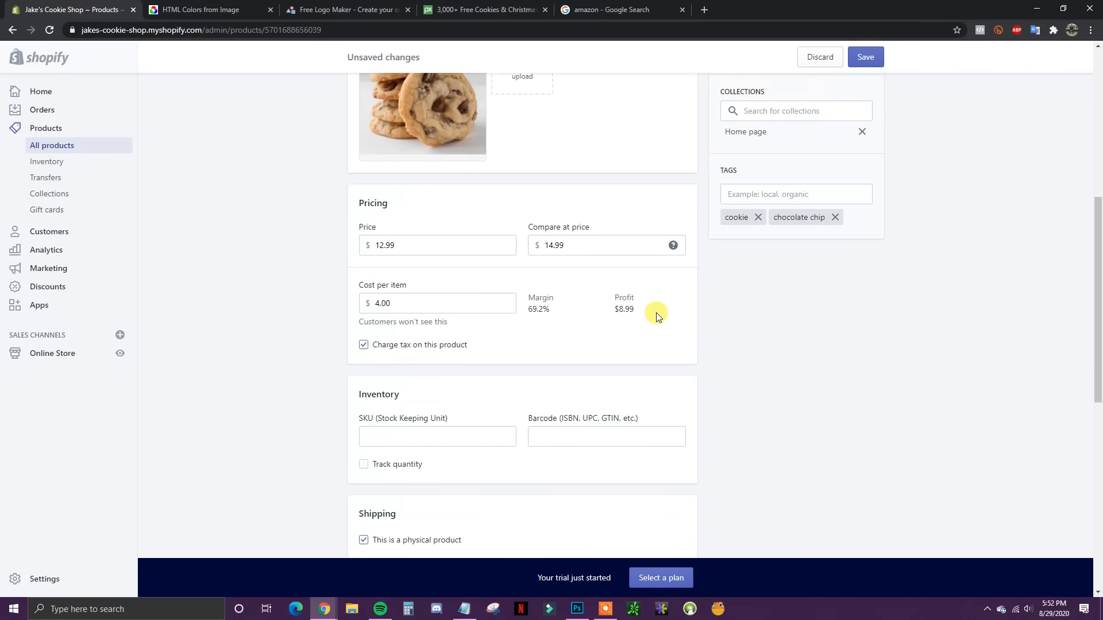
scroll(586, 246, up, 3)
scroll(517, 245, down, 2)
scroll(552, 207, down, 1)
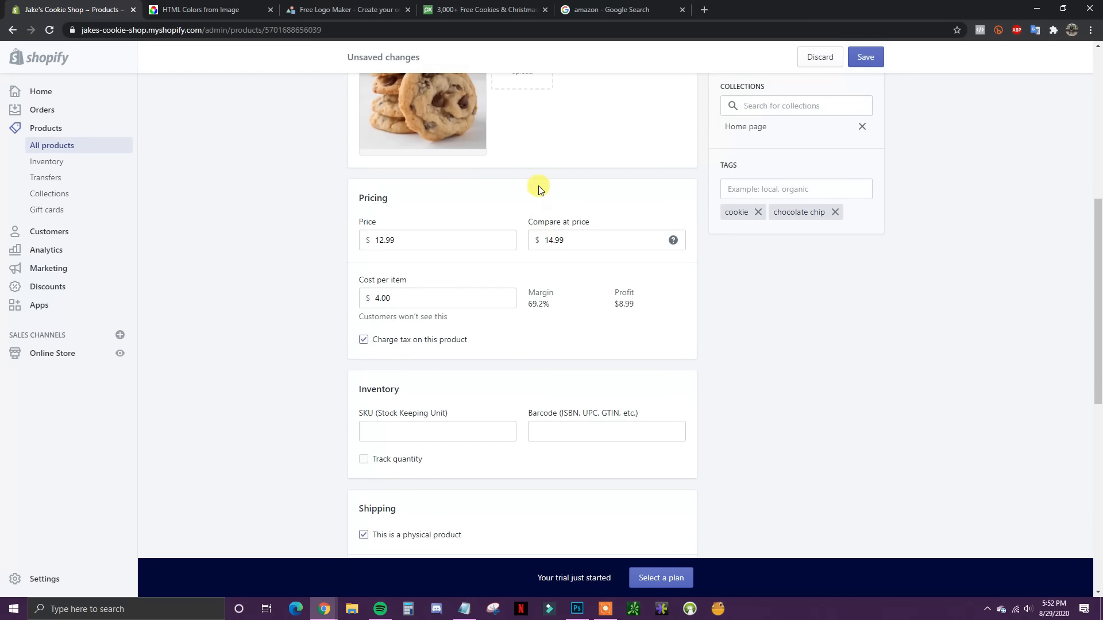
scroll(569, 296, up, 1)
scroll(390, 276, down, 2)
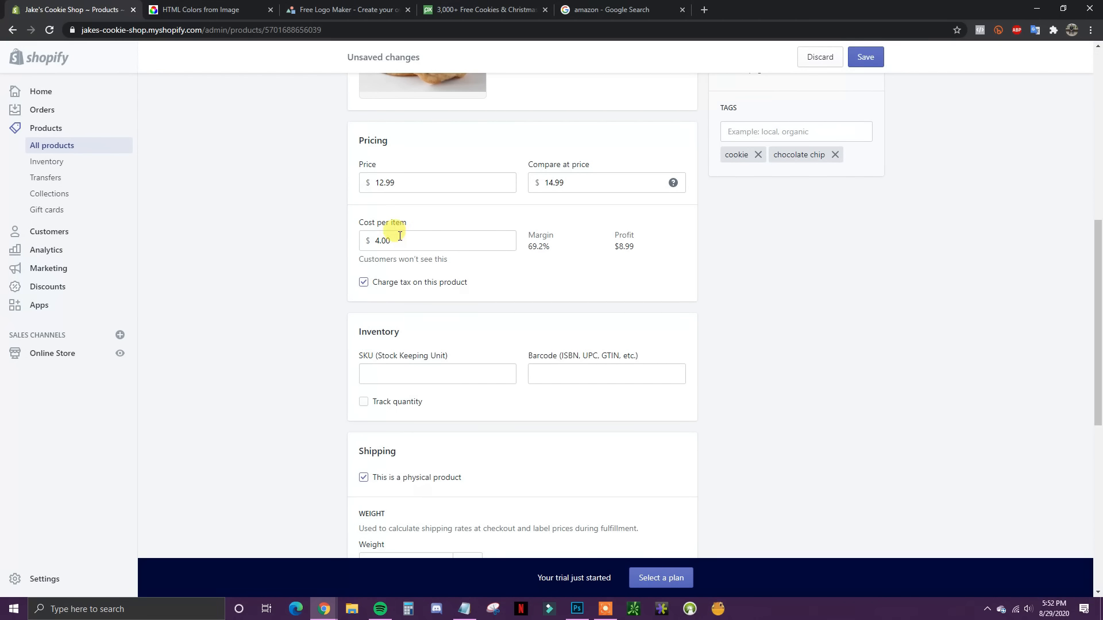
Step: Turn on Track quantity for the product's inventory
scroll(752, 284, down, 2)
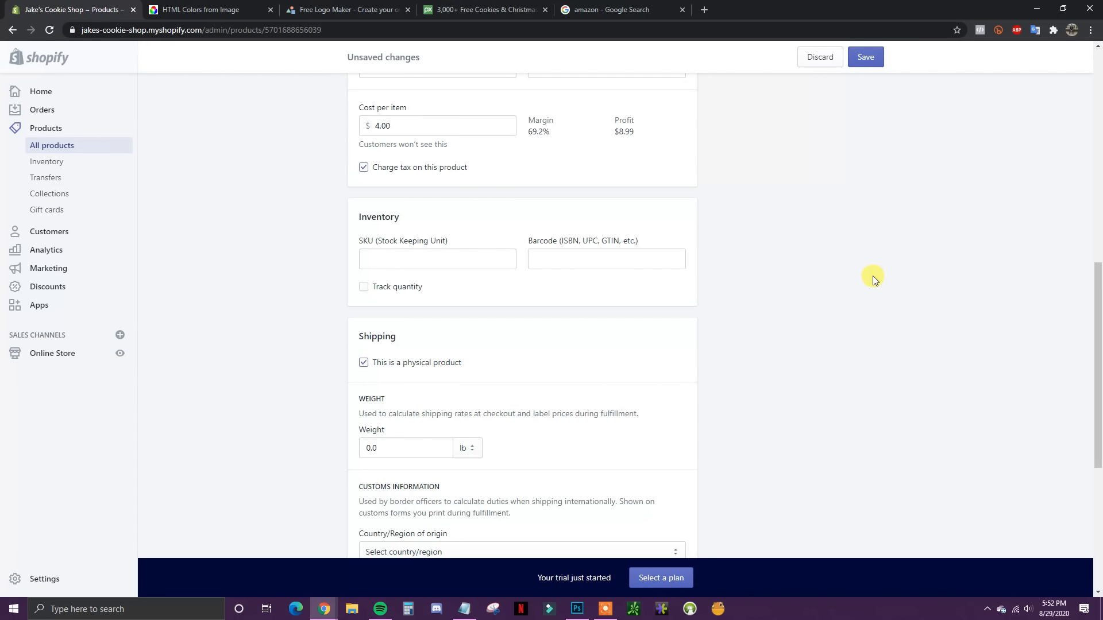
click(385, 257)
click(399, 289)
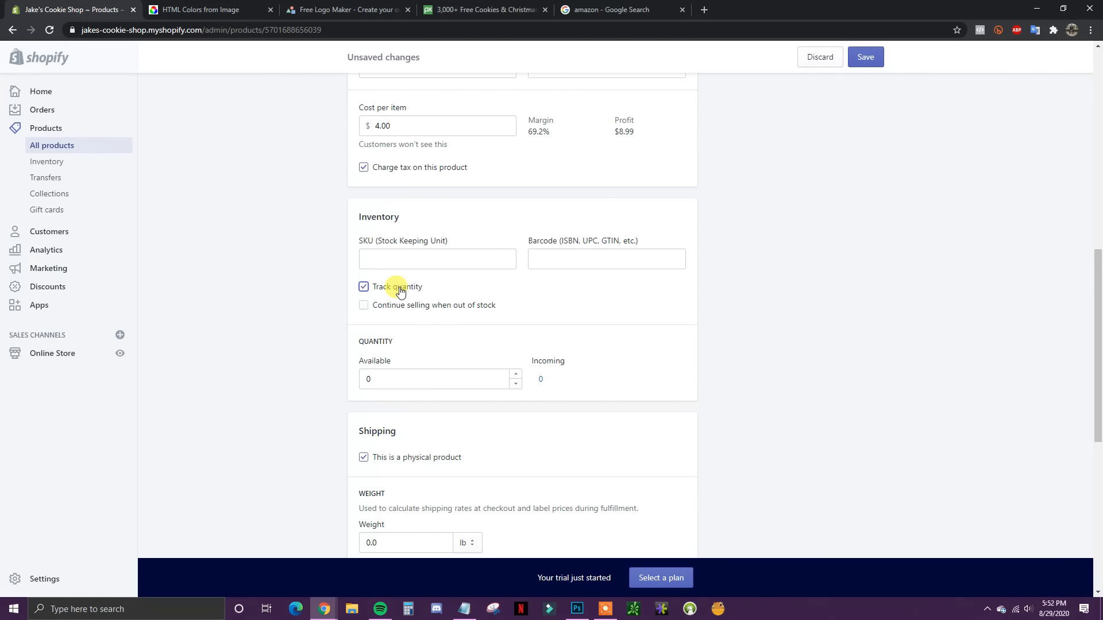
click(401, 291)
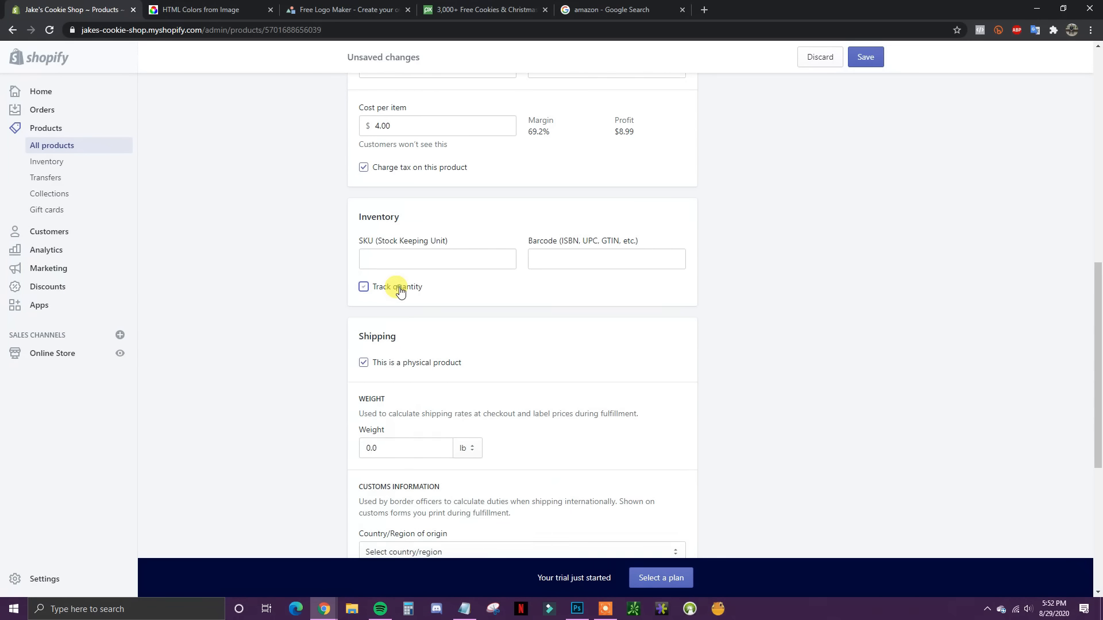
scroll(616, 364, up, 5)
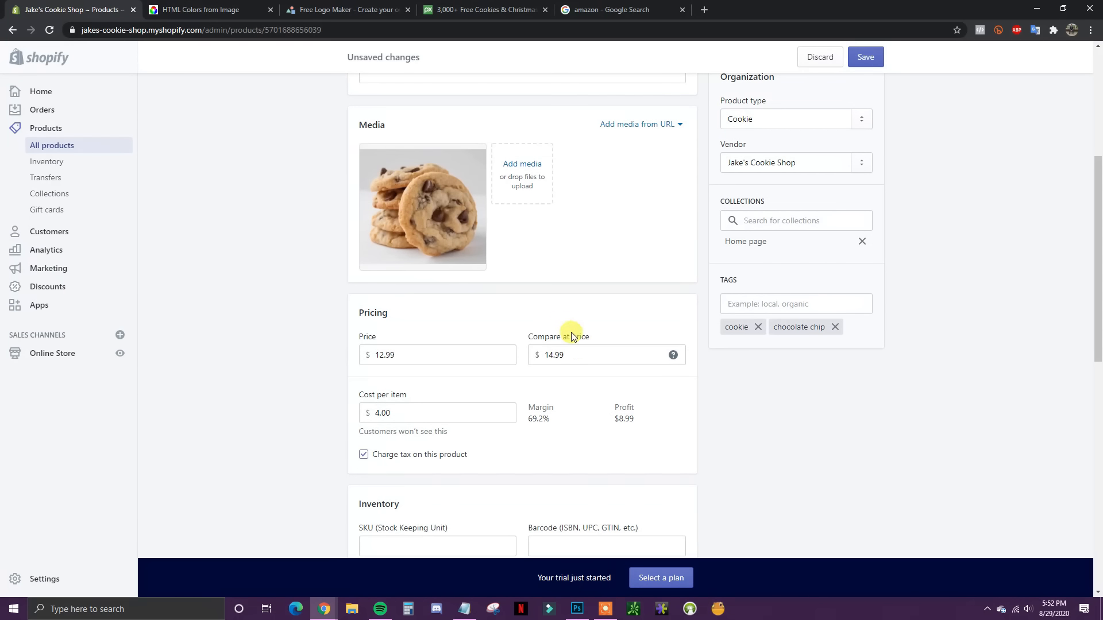
scroll(571, 332, down, 3)
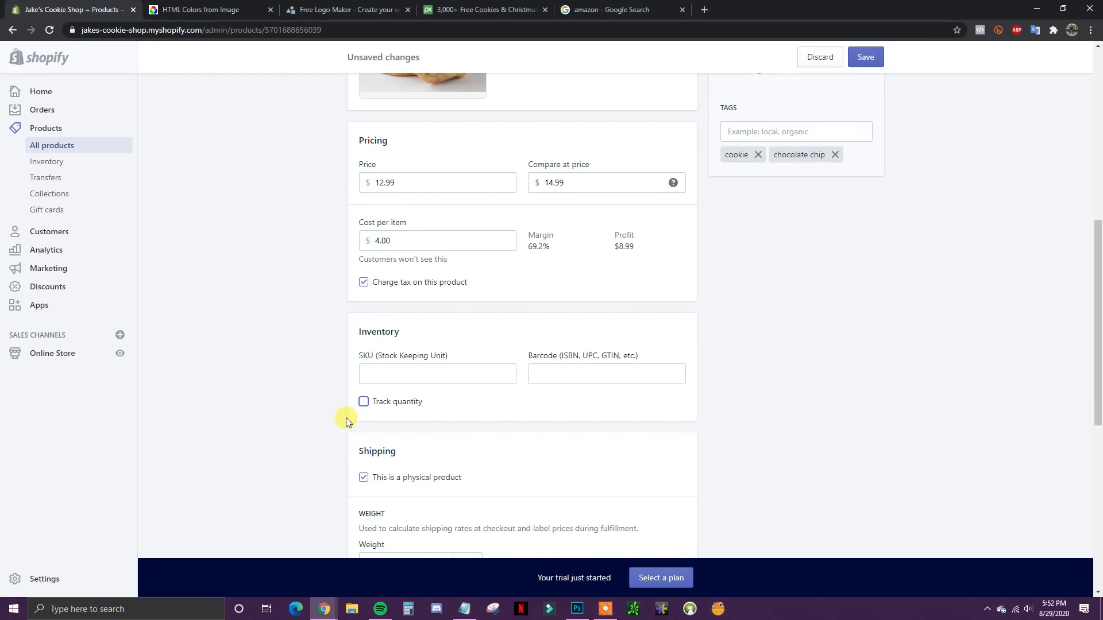
click(401, 405)
scroll(488, 417, down, 2)
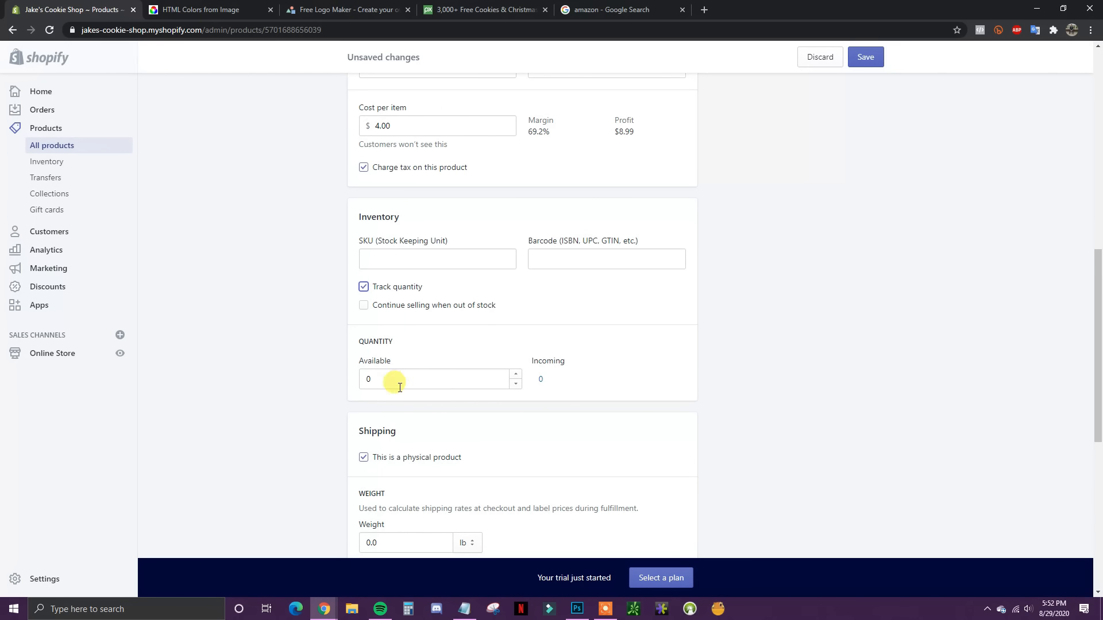
Step: Adjust the available quantity by 50 units
click(380, 379)
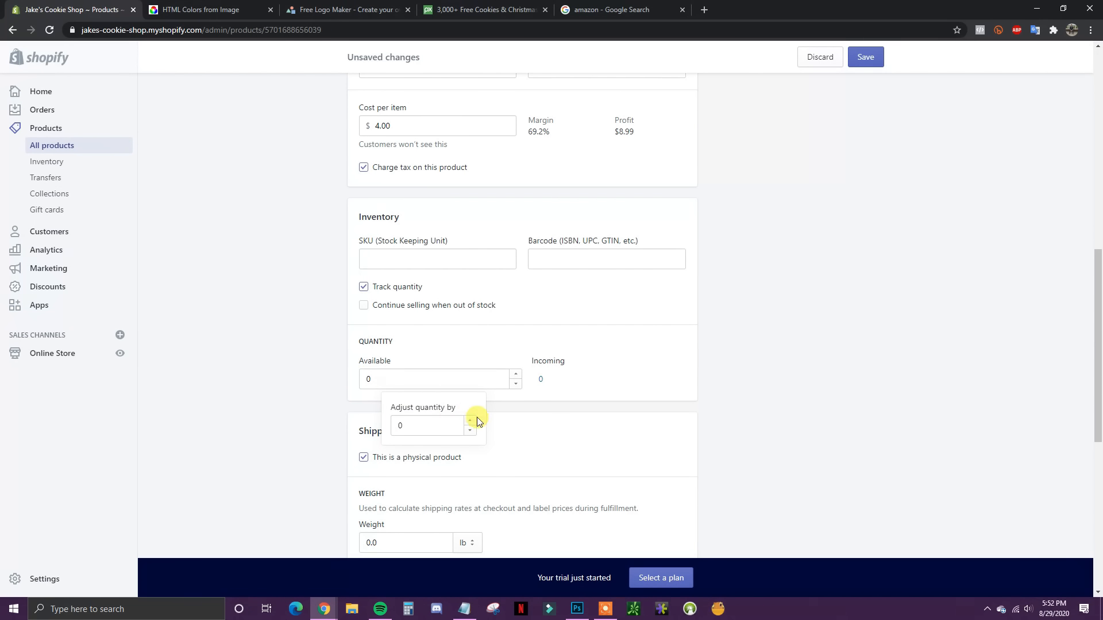
click(402, 426)
click(377, 381)
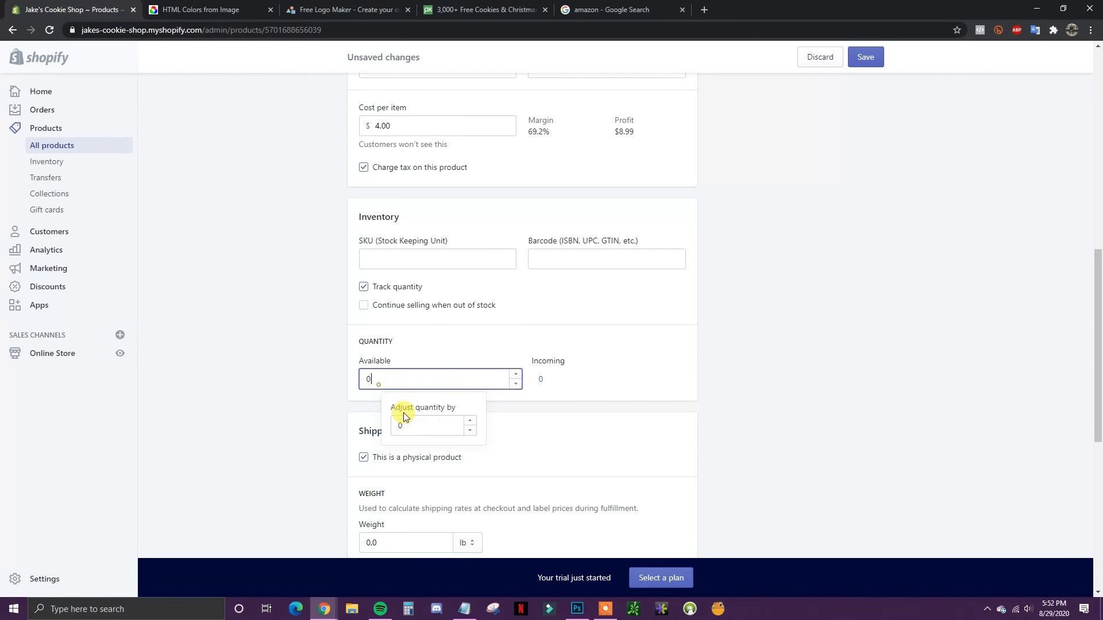
click(414, 423)
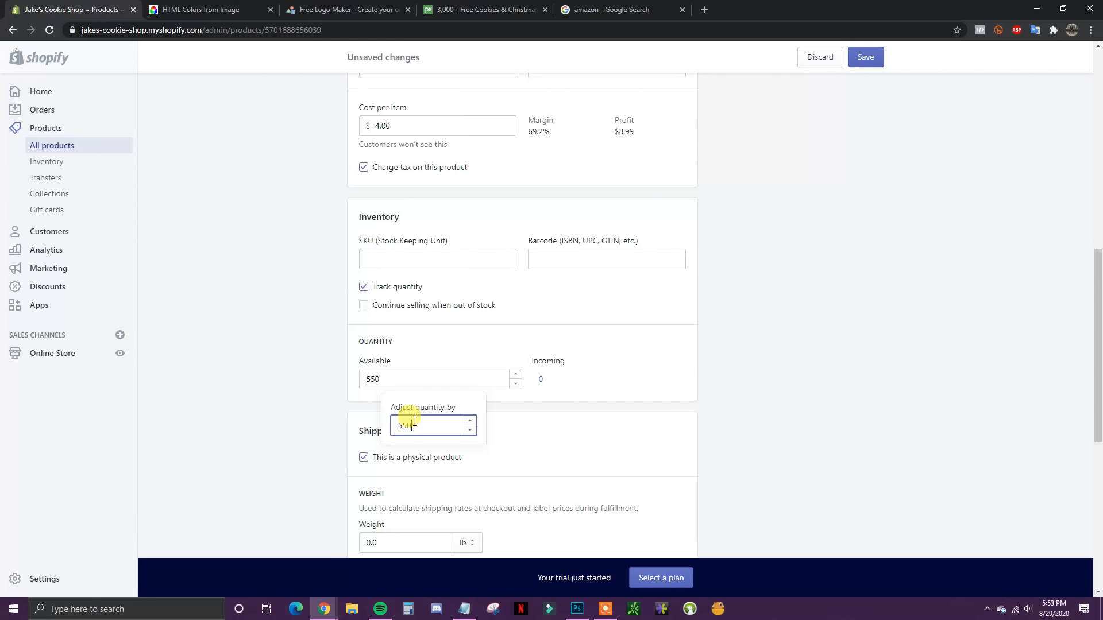
text(50)
click(867, 384)
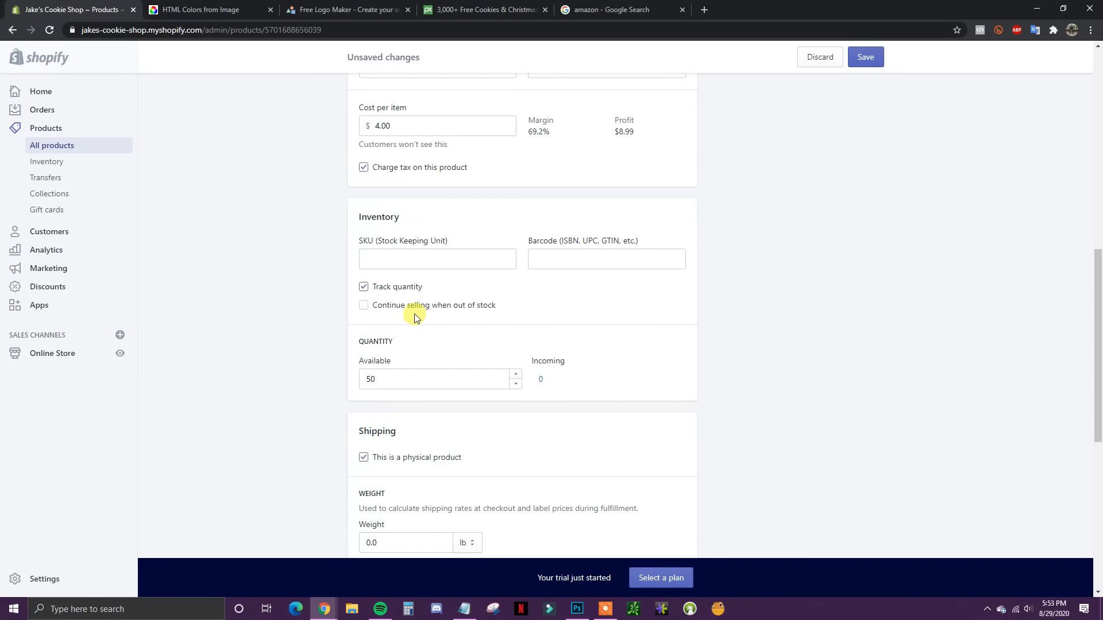
scroll(439, 349, up, 1)
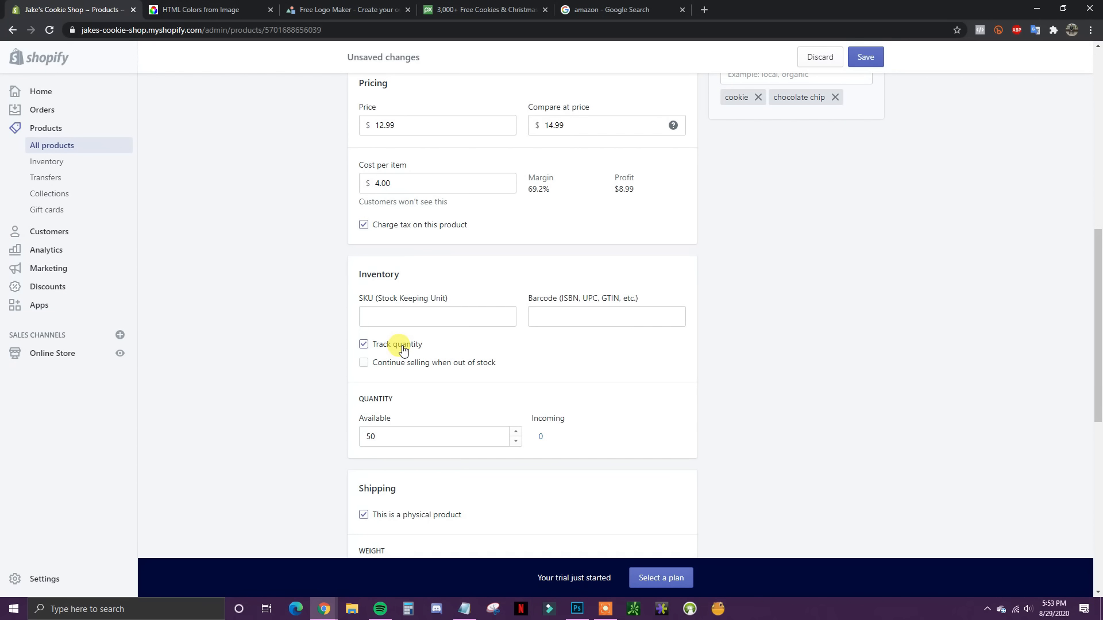
Step: Turn off quantity tracking and keep the product marked as a physical product
click(394, 345)
scroll(591, 372, down, 2)
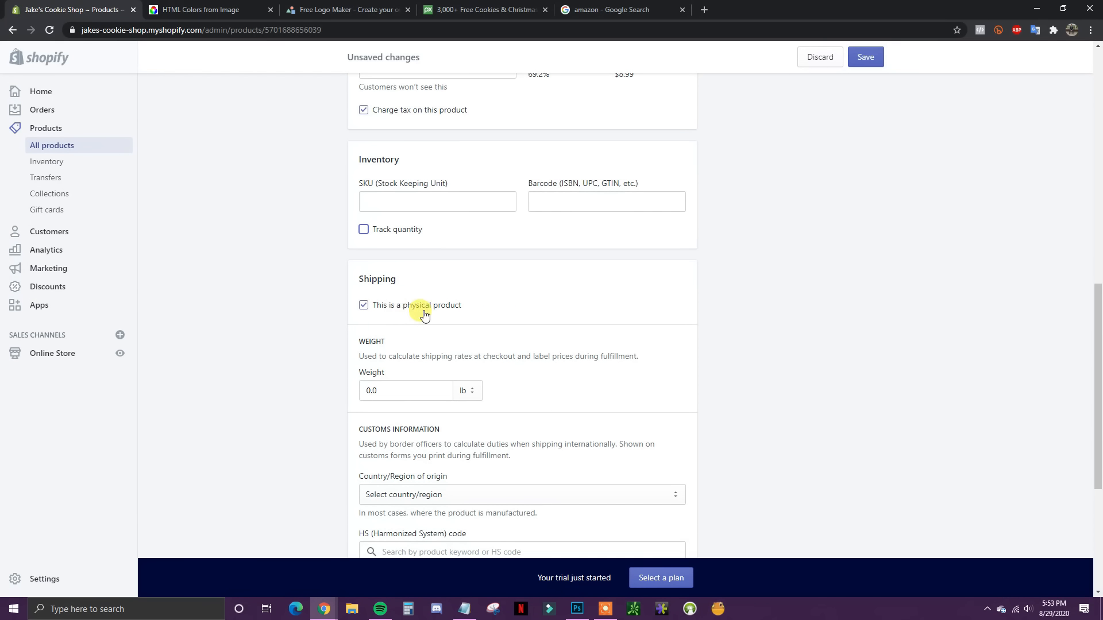
click(398, 307)
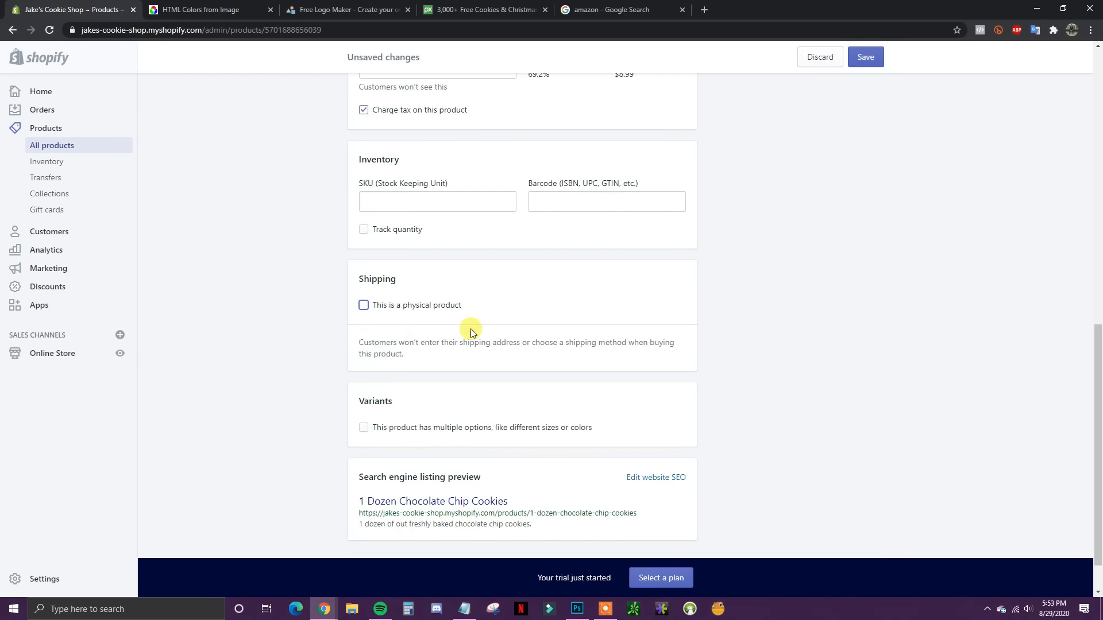
click(379, 306)
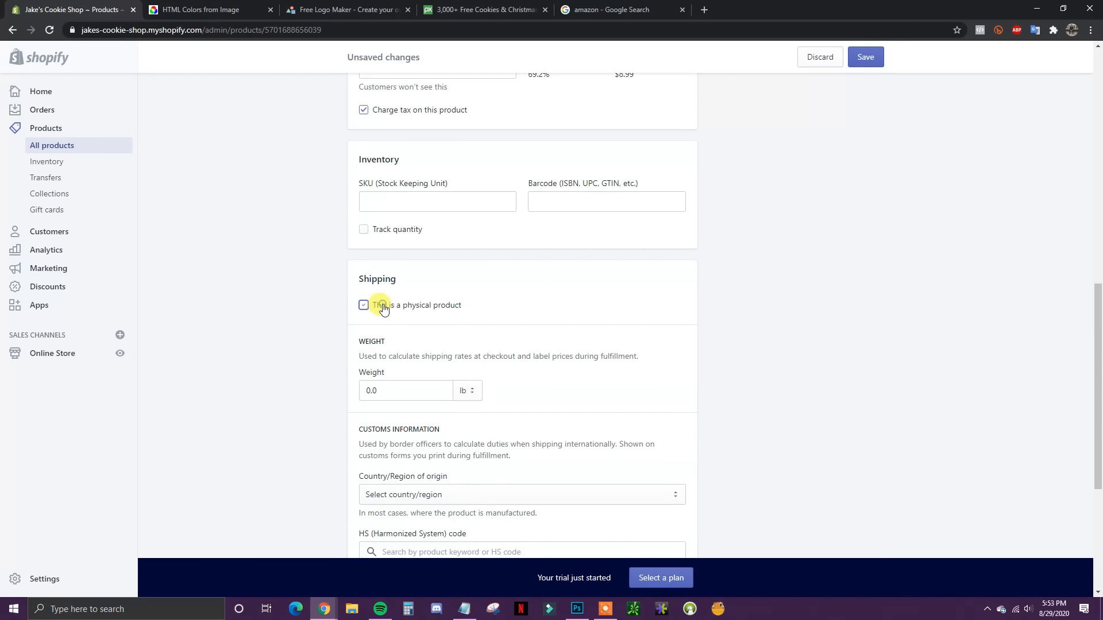
scroll(546, 344, down, 2)
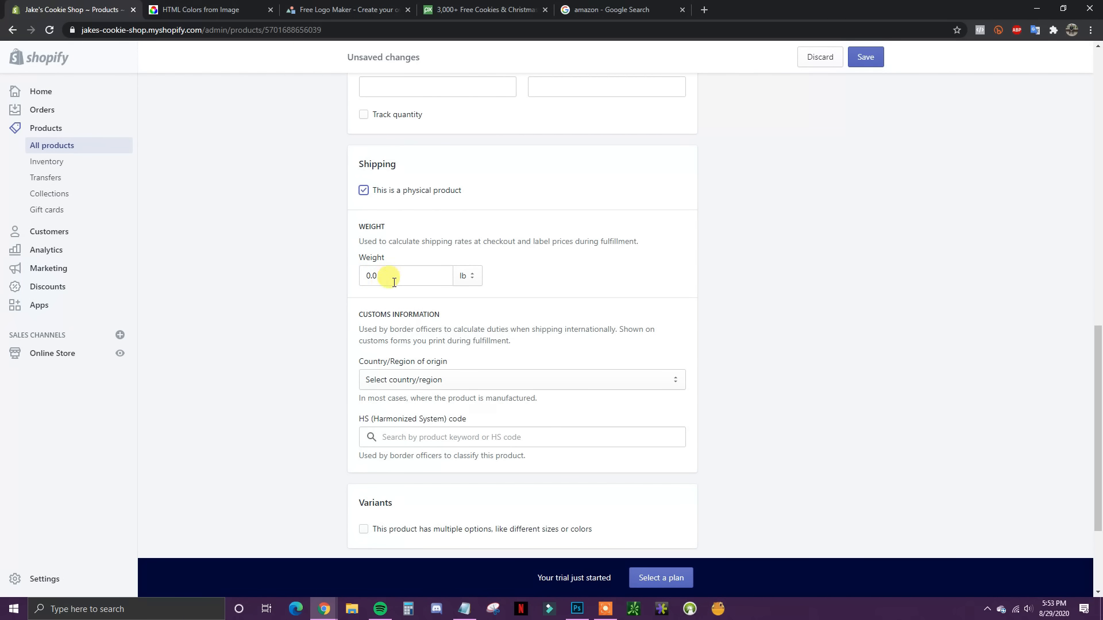
scroll(431, 382, down, 1)
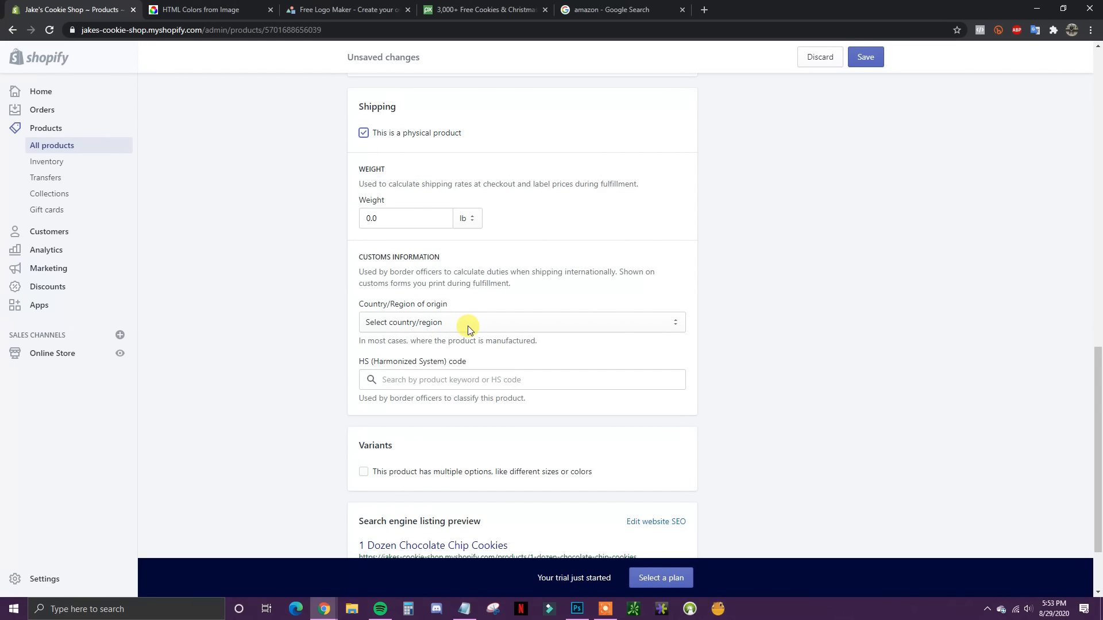
Step: Open and close the Country/Region of origin list without choosing a country
click(467, 327)
click(763, 346)
scroll(483, 333, down, 1)
scroll(431, 328, up, 2)
scroll(493, 348, down, 3)
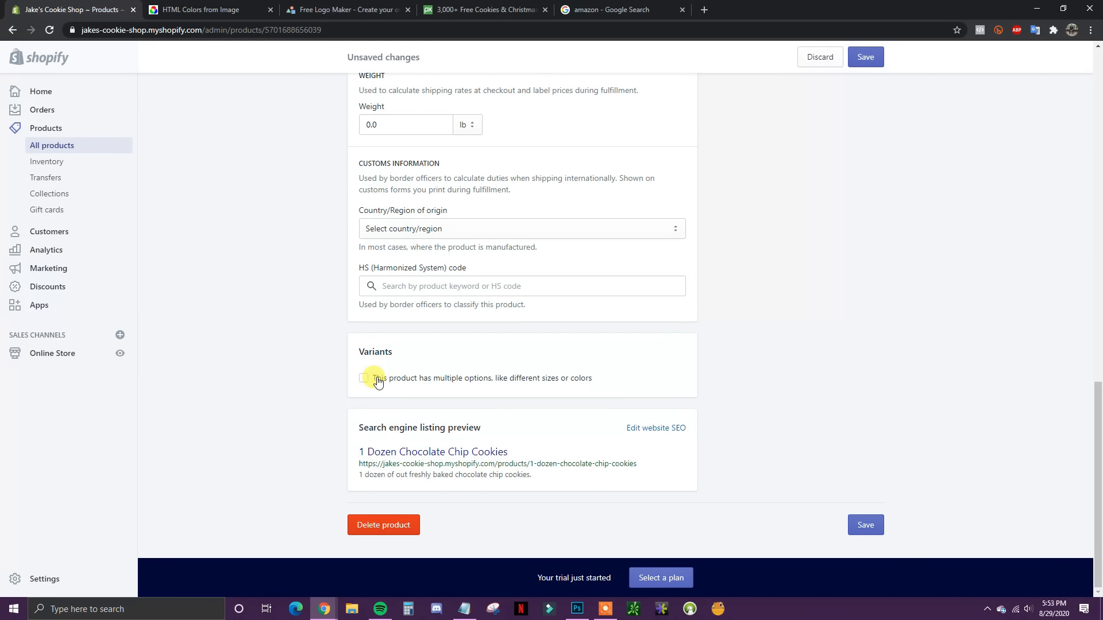
Step: Enable variants and add a Size option with values S, M, L
click(364, 379)
scroll(692, 429, down, 2)
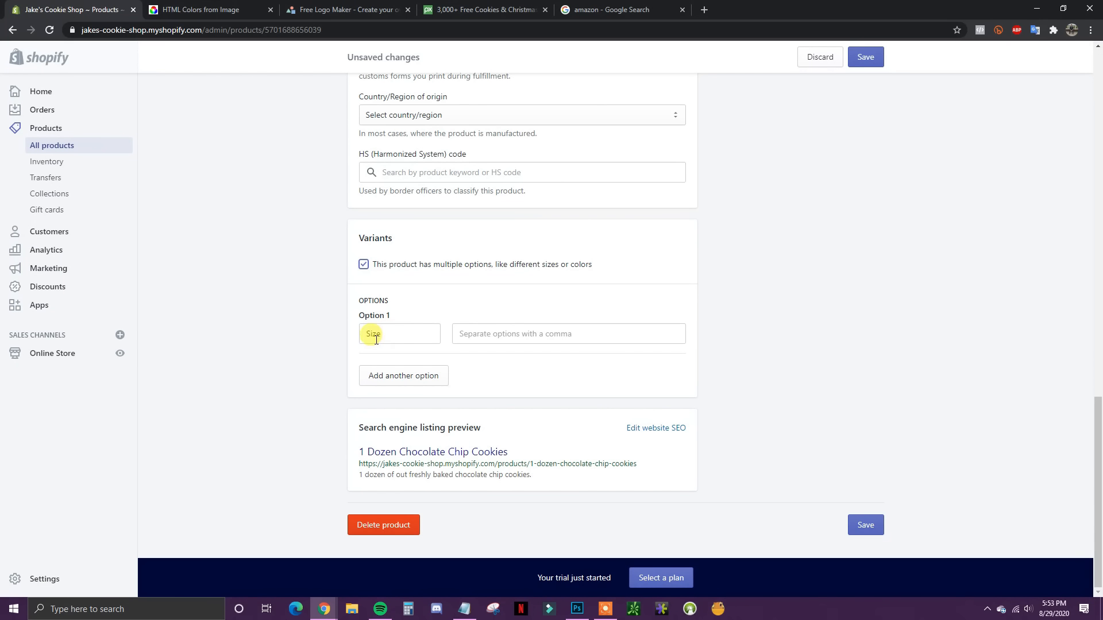
click(541, 338)
text(S)
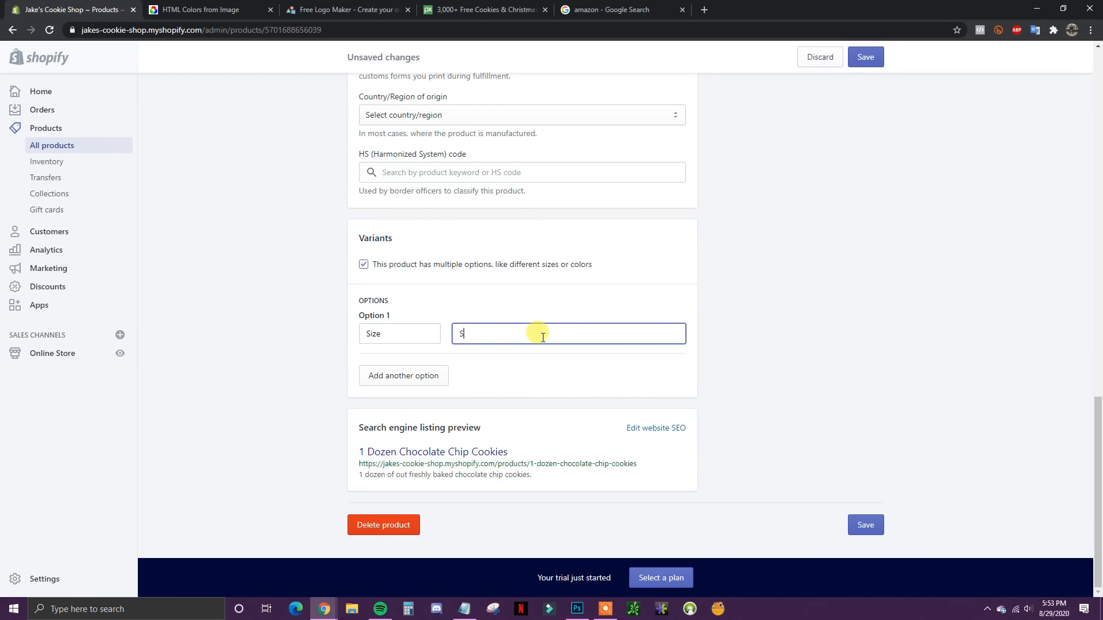
text(,M)
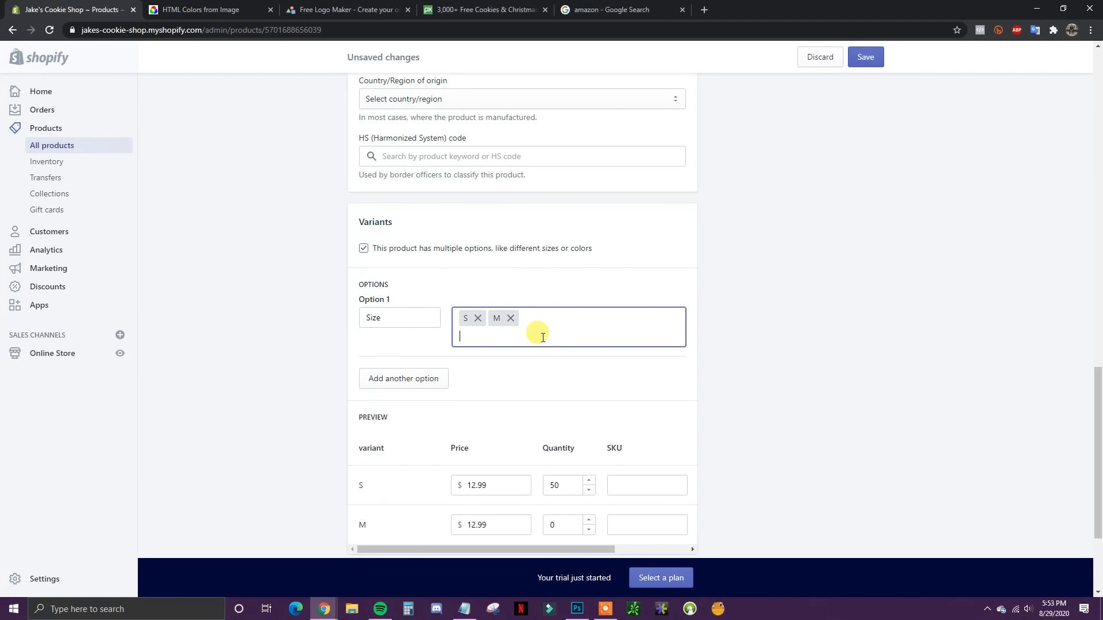
text(,L,)
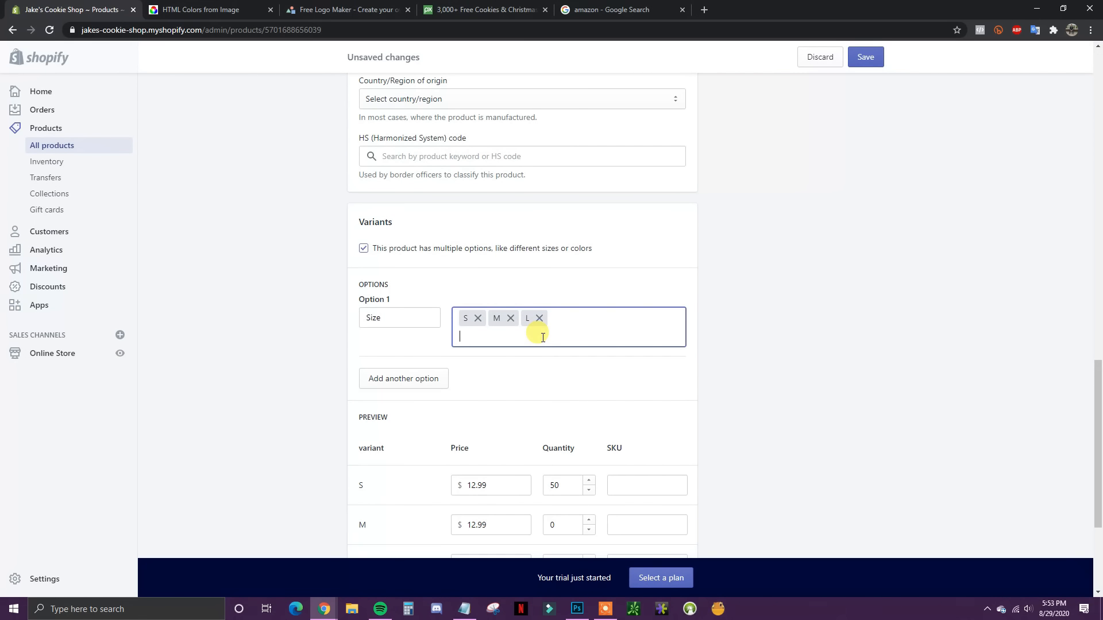
Step: Add a Color option with Red, Blue, Yellow and select the S / Red quantity
click(408, 378)
click(467, 391)
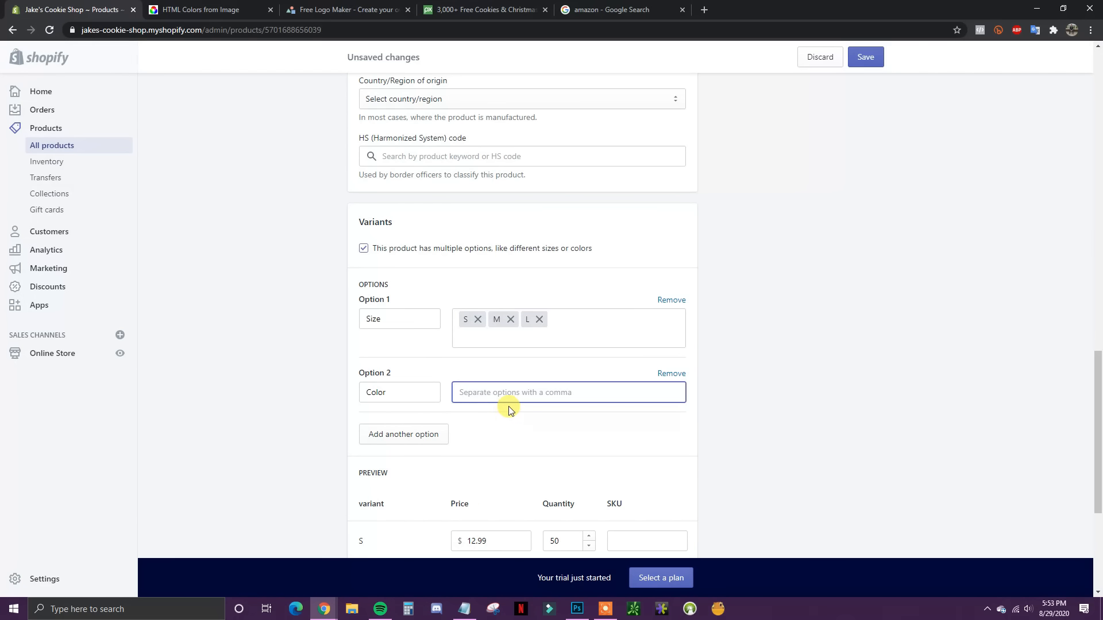
text(Red)
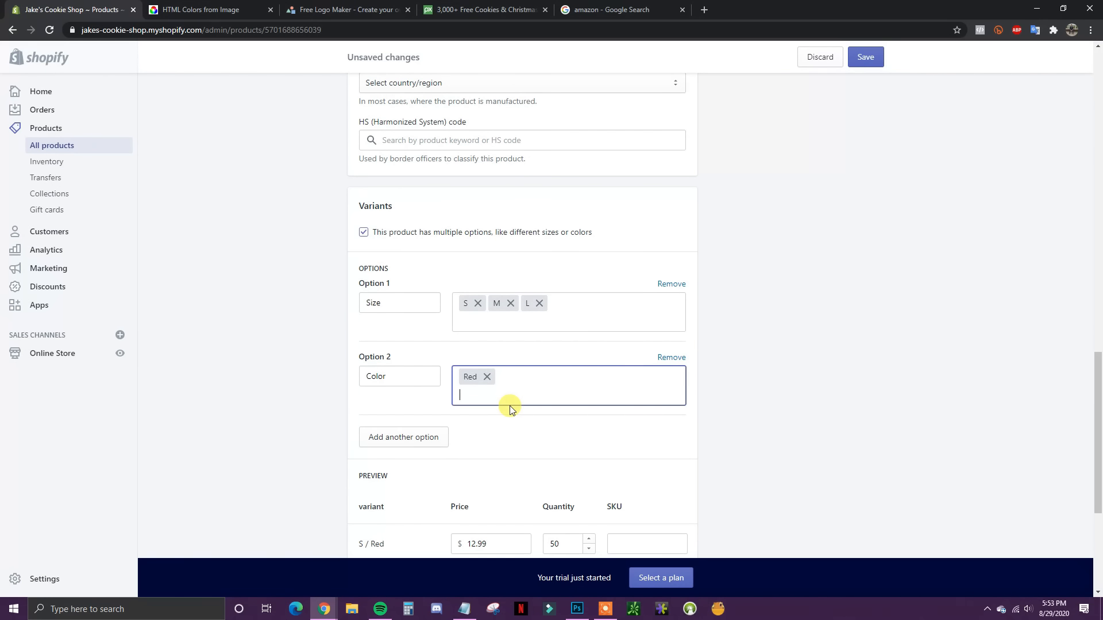
text(,Blue,)
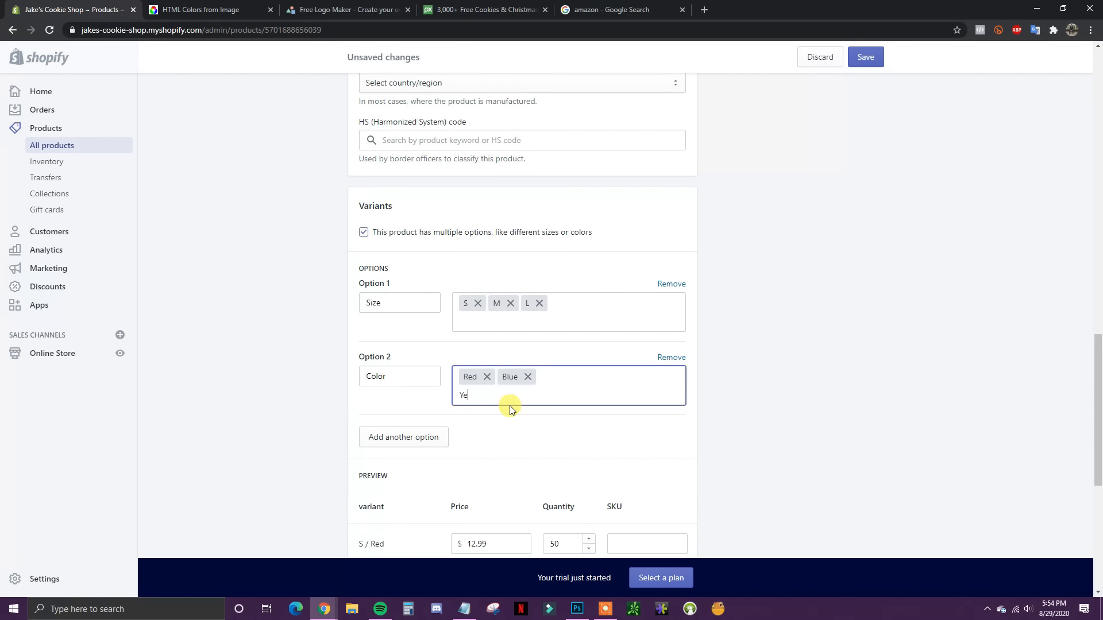
text(Yellow,)
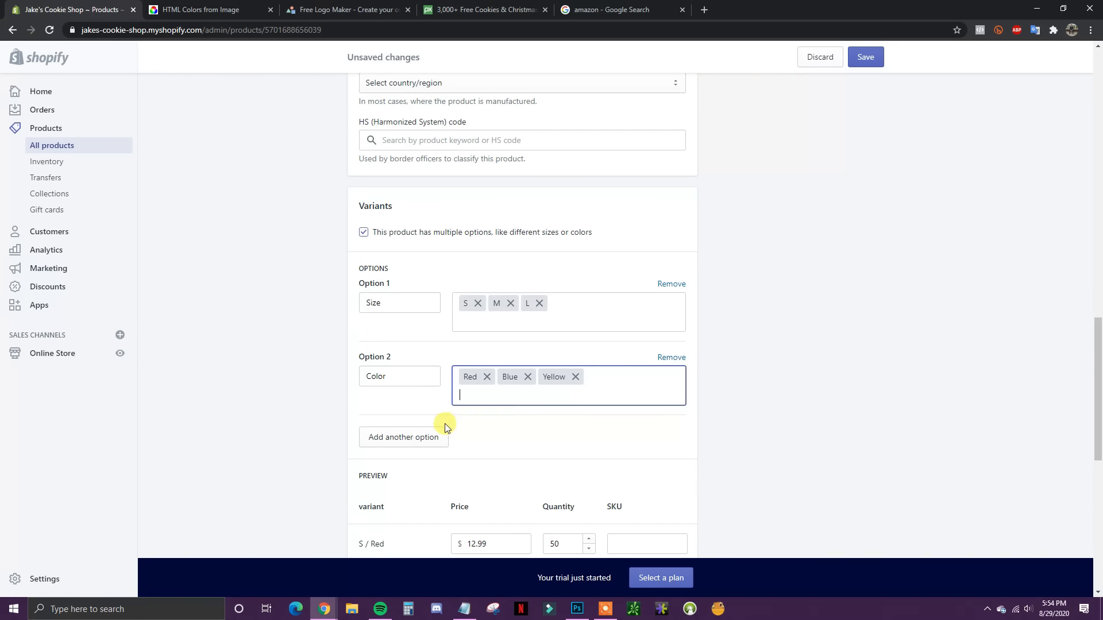
scroll(625, 386, down, 2)
scroll(724, 338, down, 3)
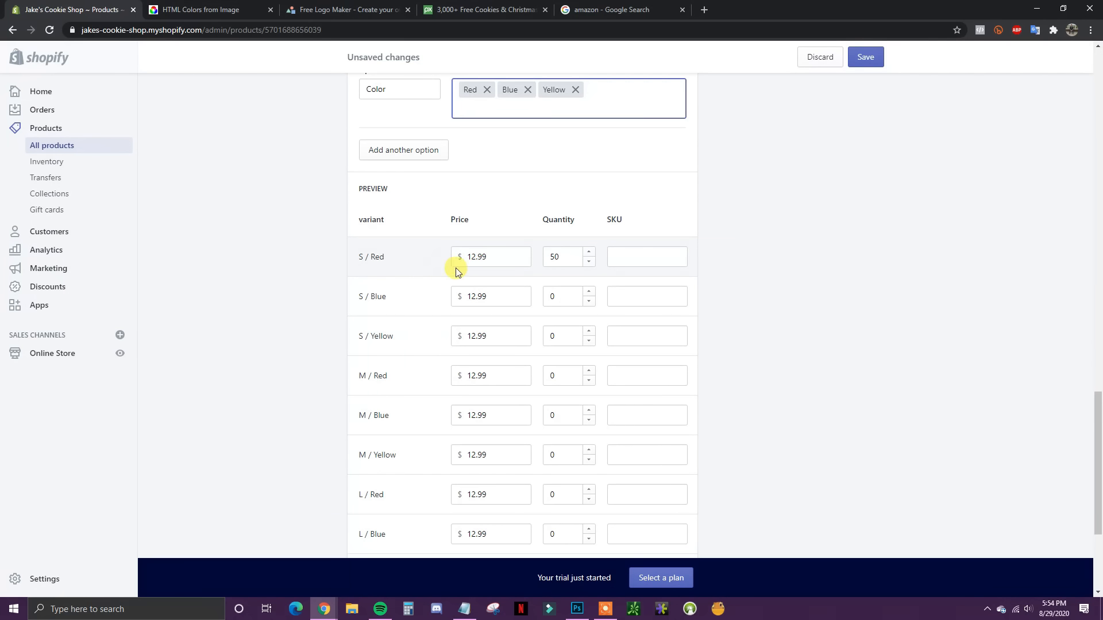
scroll(457, 271, up, 1)
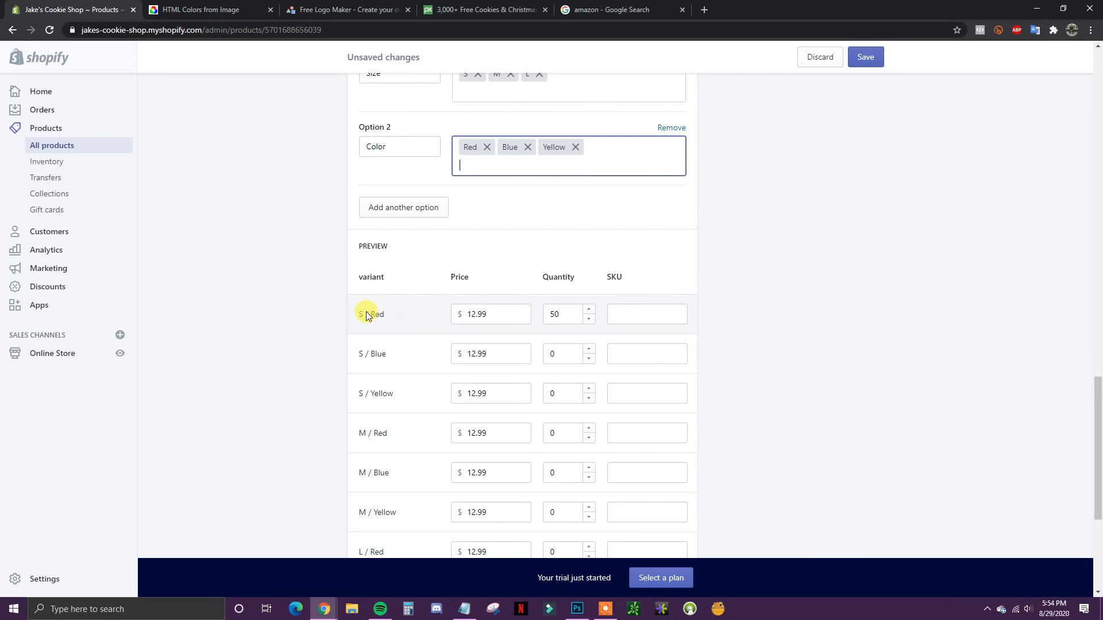
double_click(558, 314)
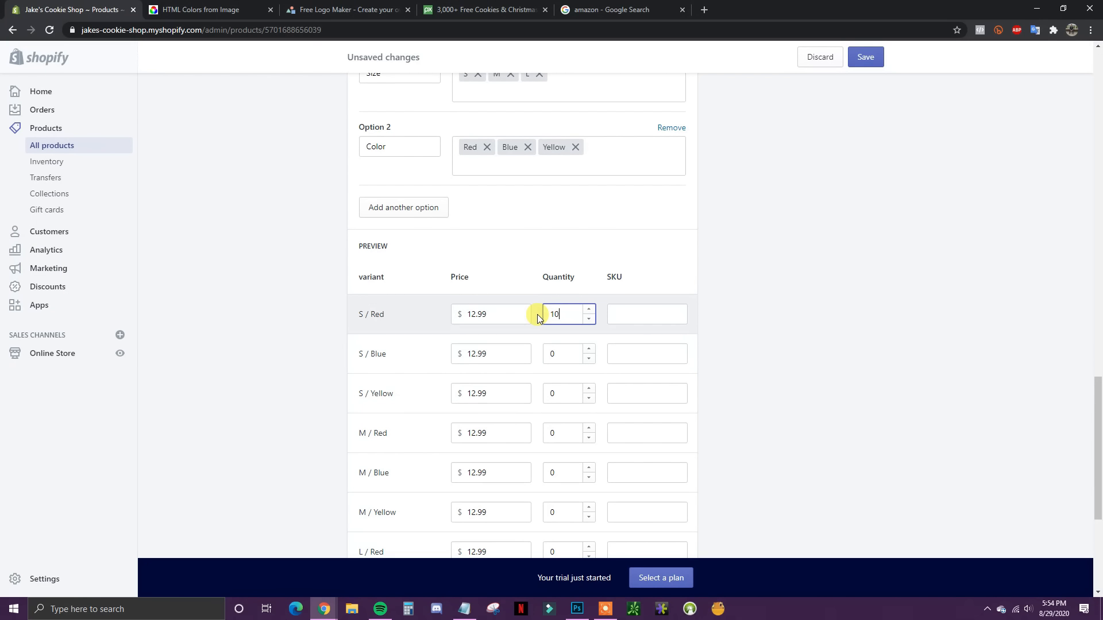
Step: Confirm the S / Red quantity of 10 and set the L / Red price to 13.99
click(775, 332)
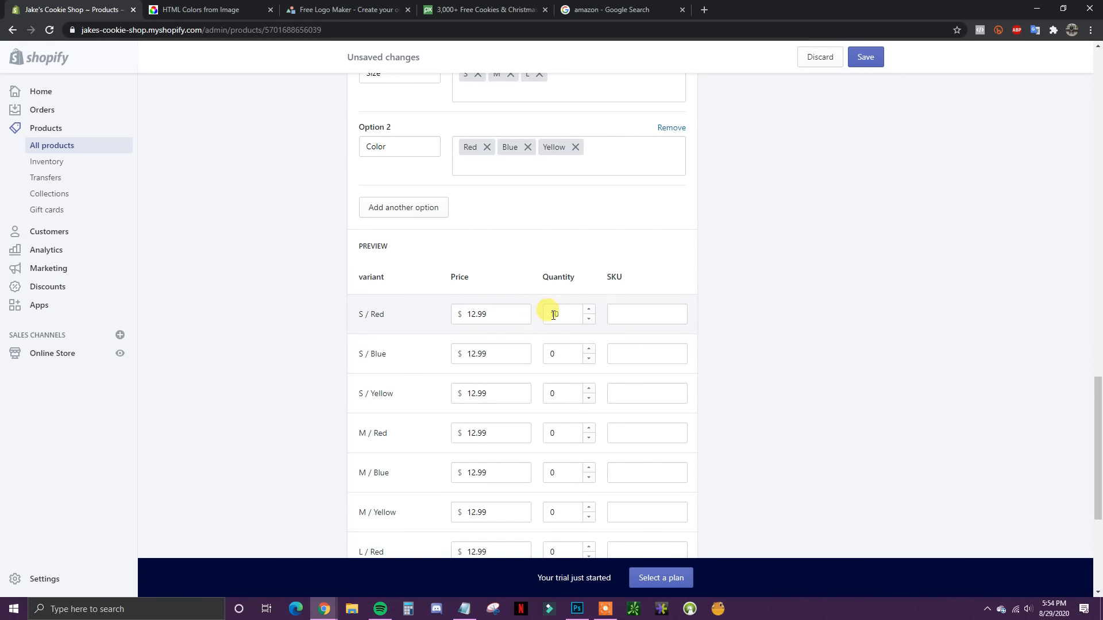
scroll(448, 362, down, 1)
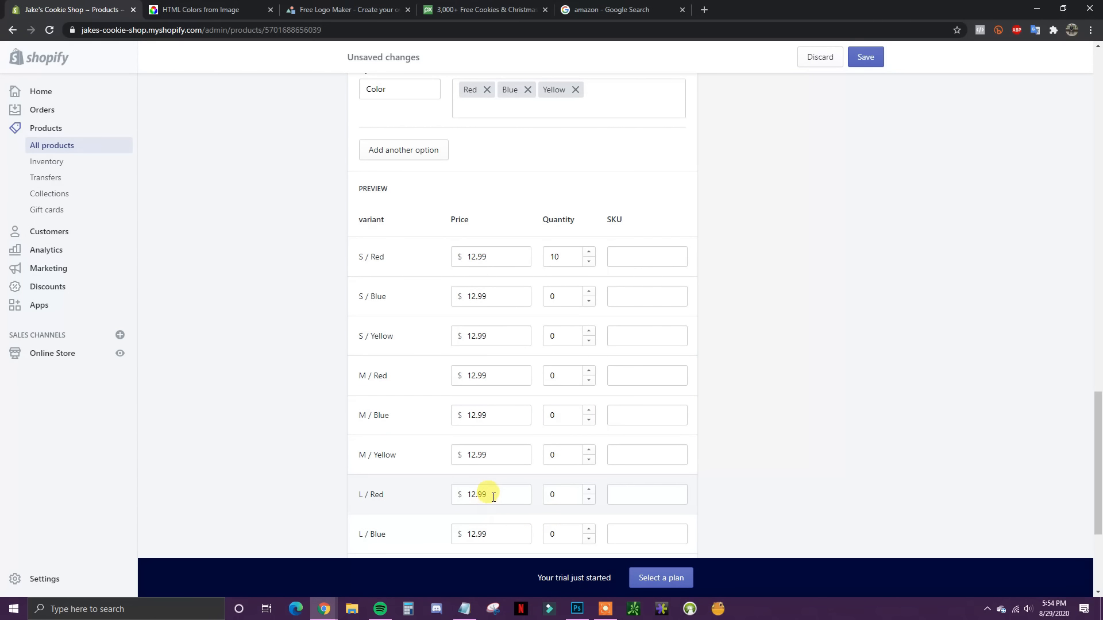
drag(493, 497, 440, 494)
text(13.99)
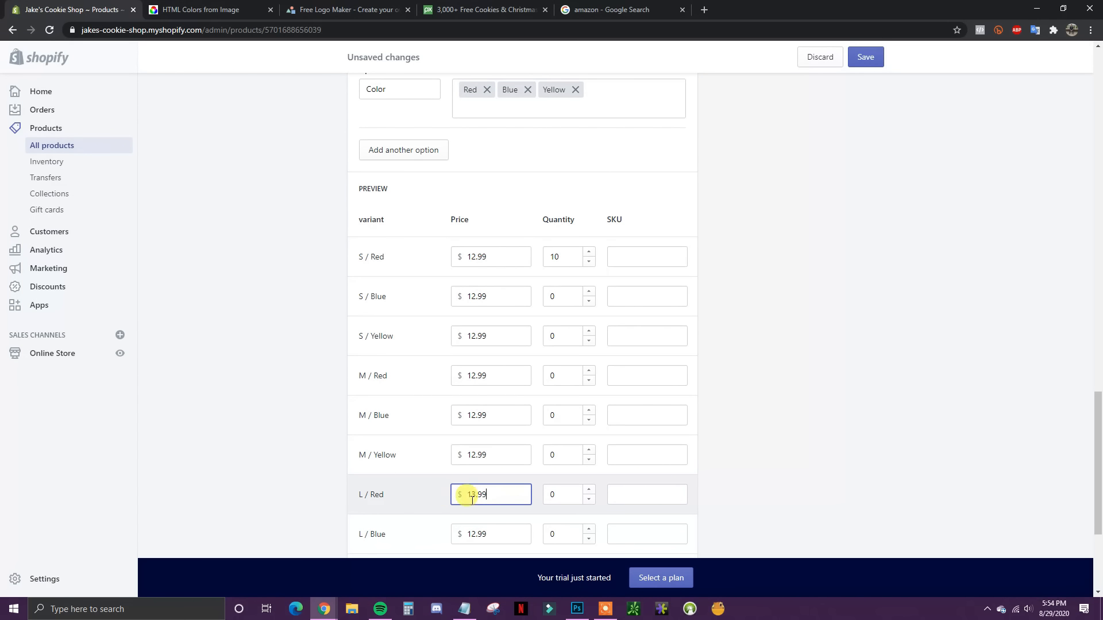
click(776, 513)
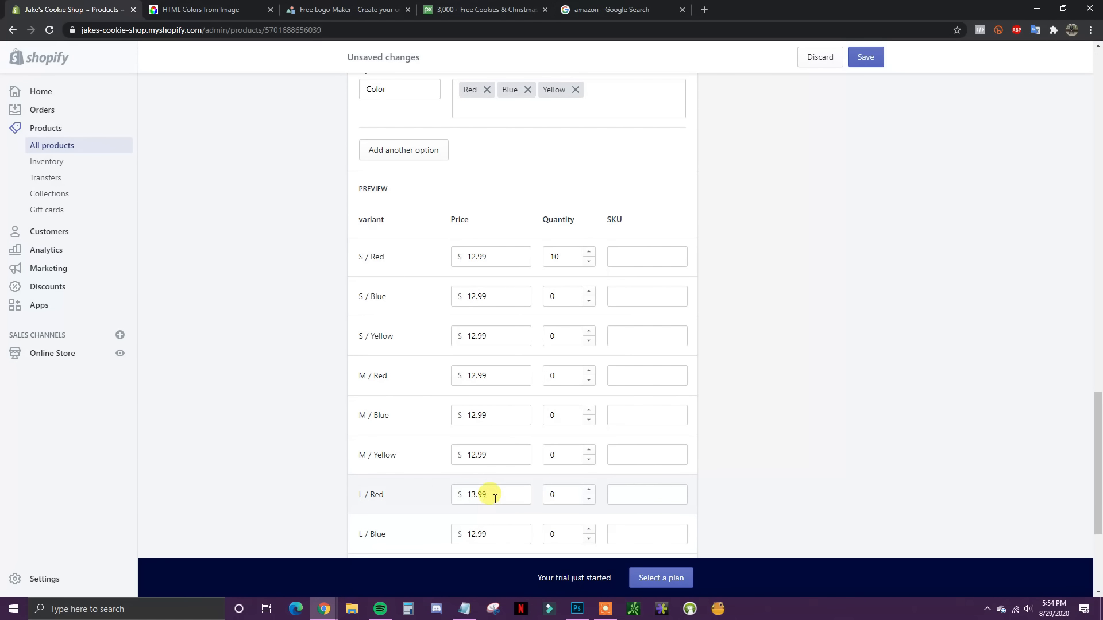
Step: Set the L / Red quantity to 5 and review the variant list
double_click(563, 494)
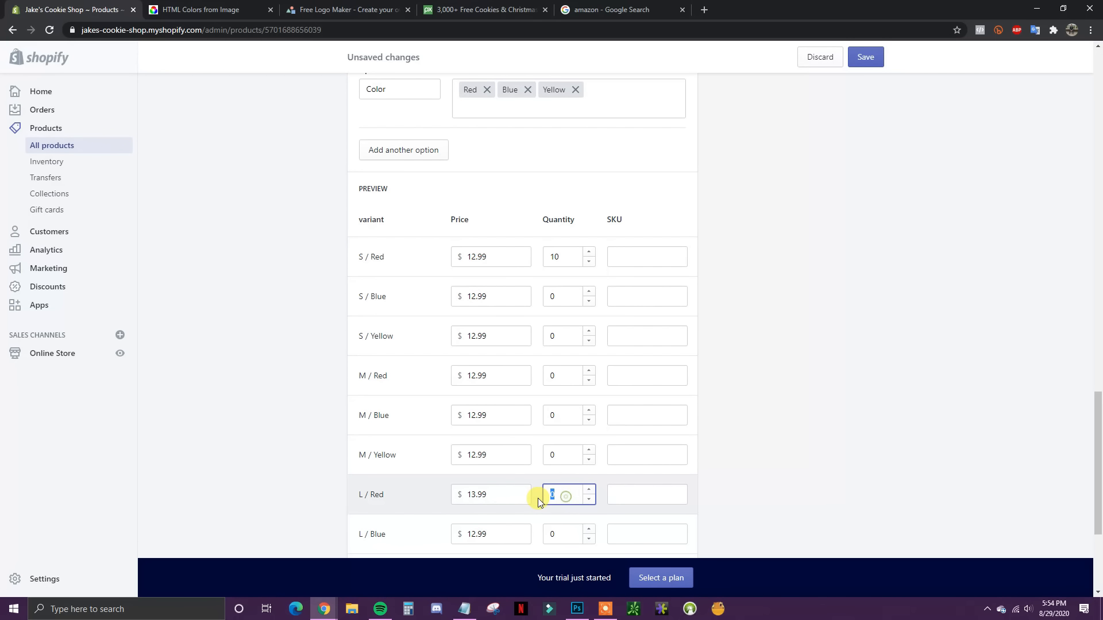
text(5)
click(800, 521)
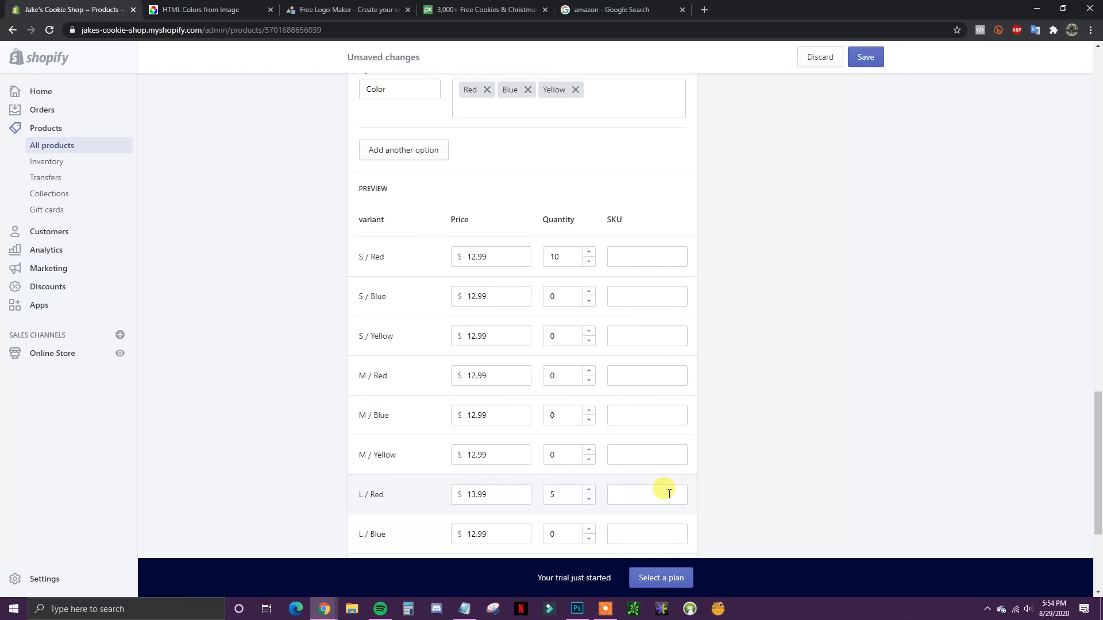
scroll(739, 443, down, 4)
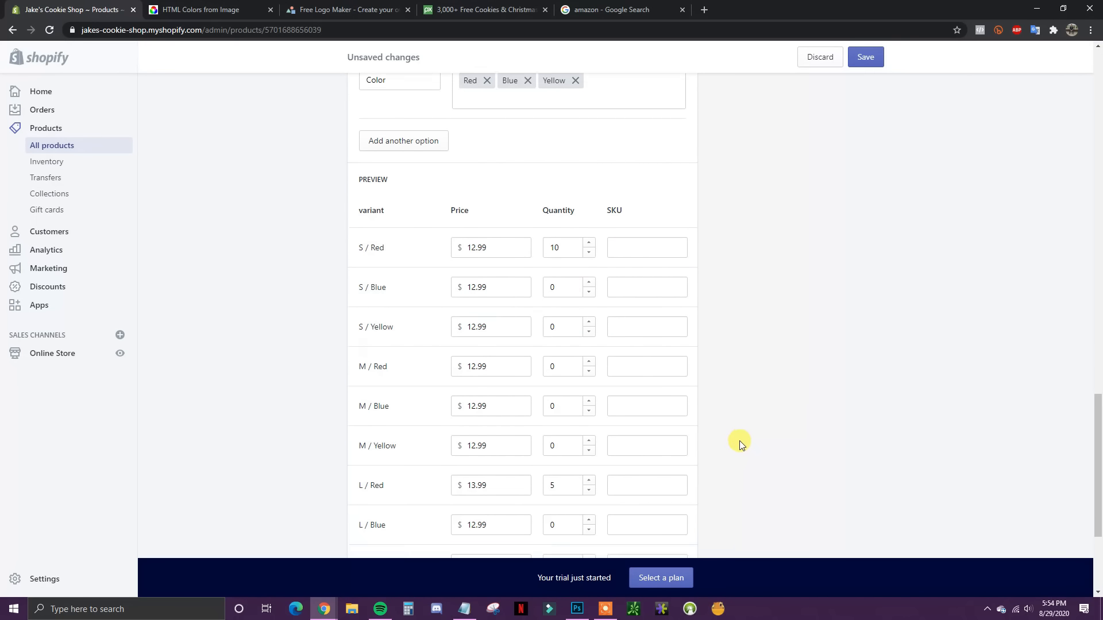
scroll(749, 452, up, 10)
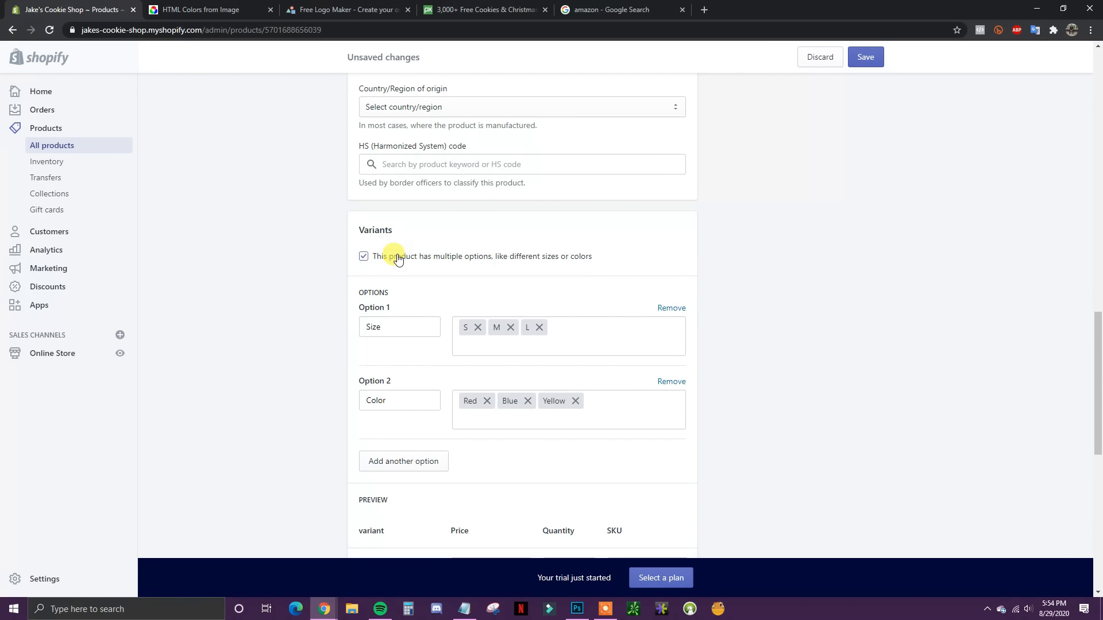
scroll(399, 263, down, 5)
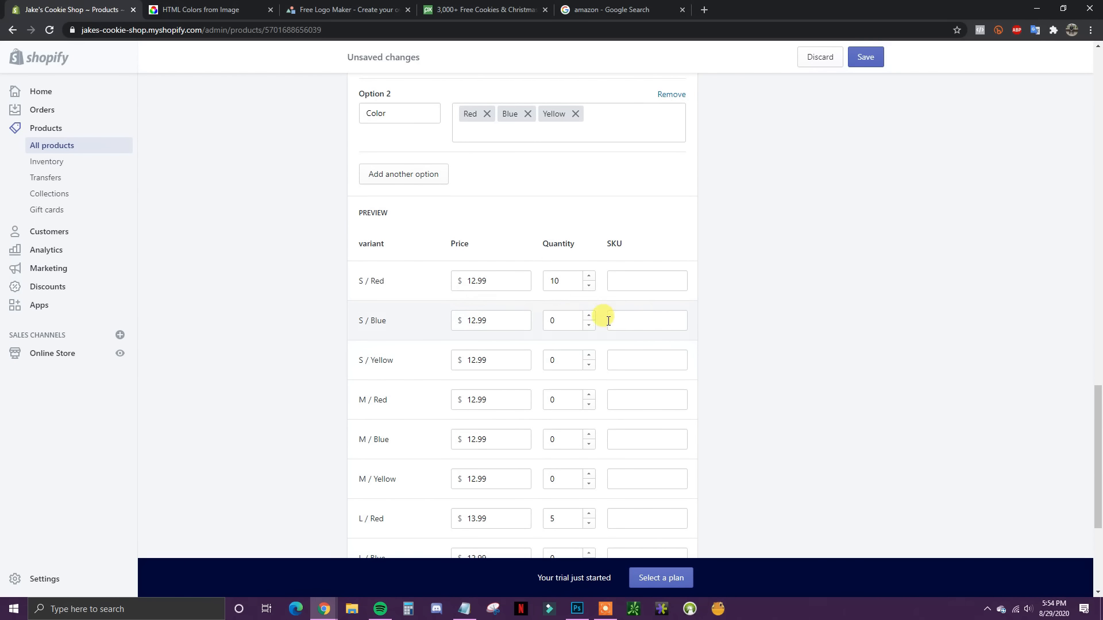
scroll(406, 239, down, 3)
scroll(546, 329, up, 1)
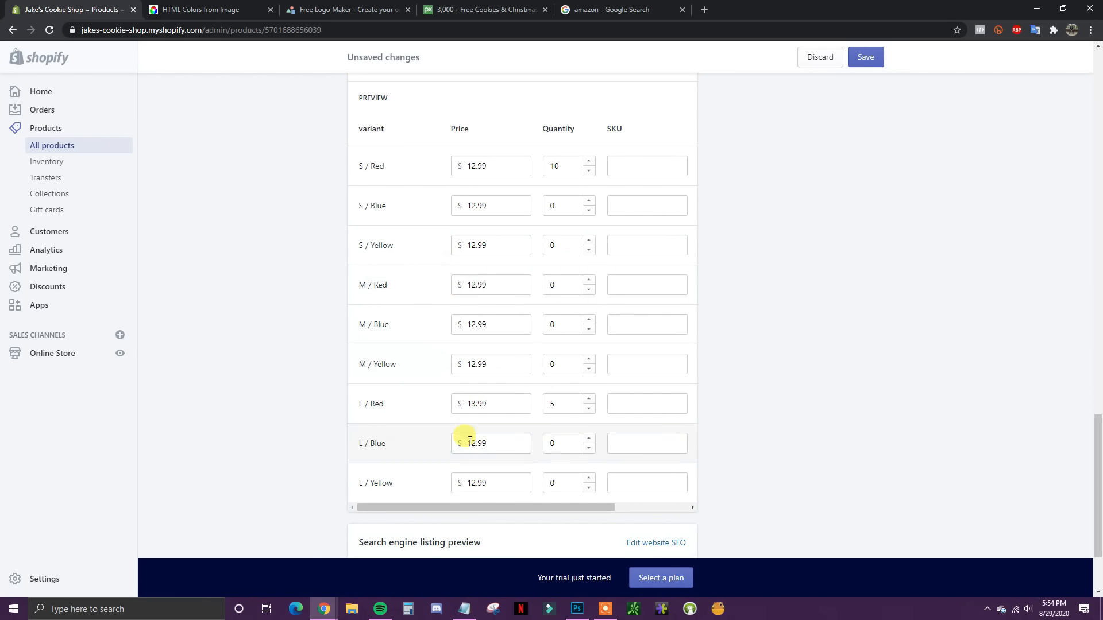
scroll(468, 422, up, 6)
scroll(478, 424, up, 1)
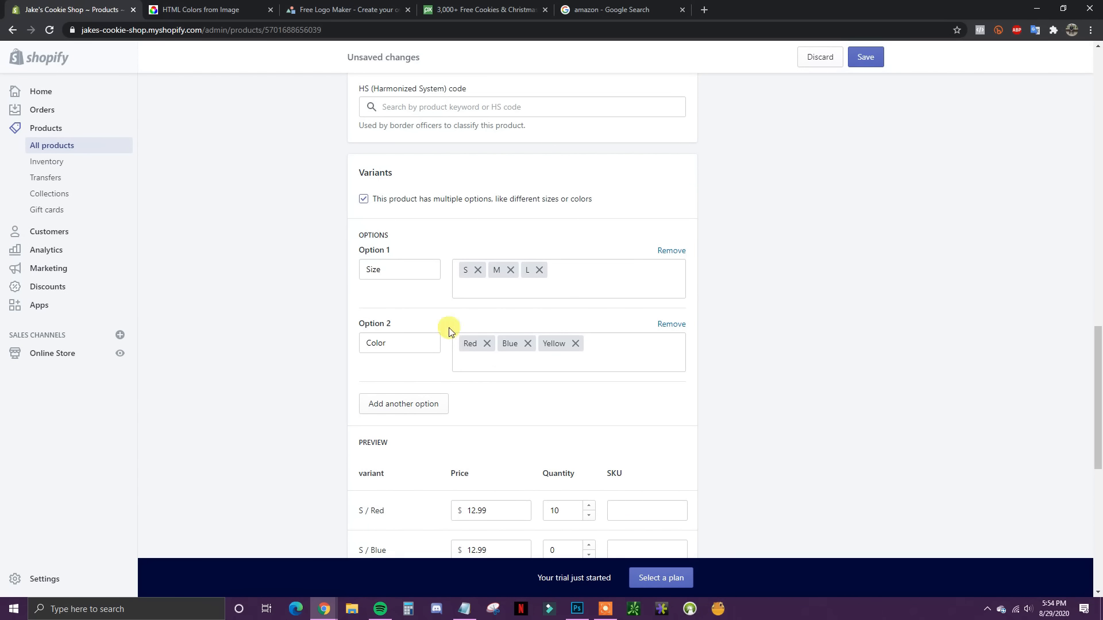
scroll(459, 420, down, 5)
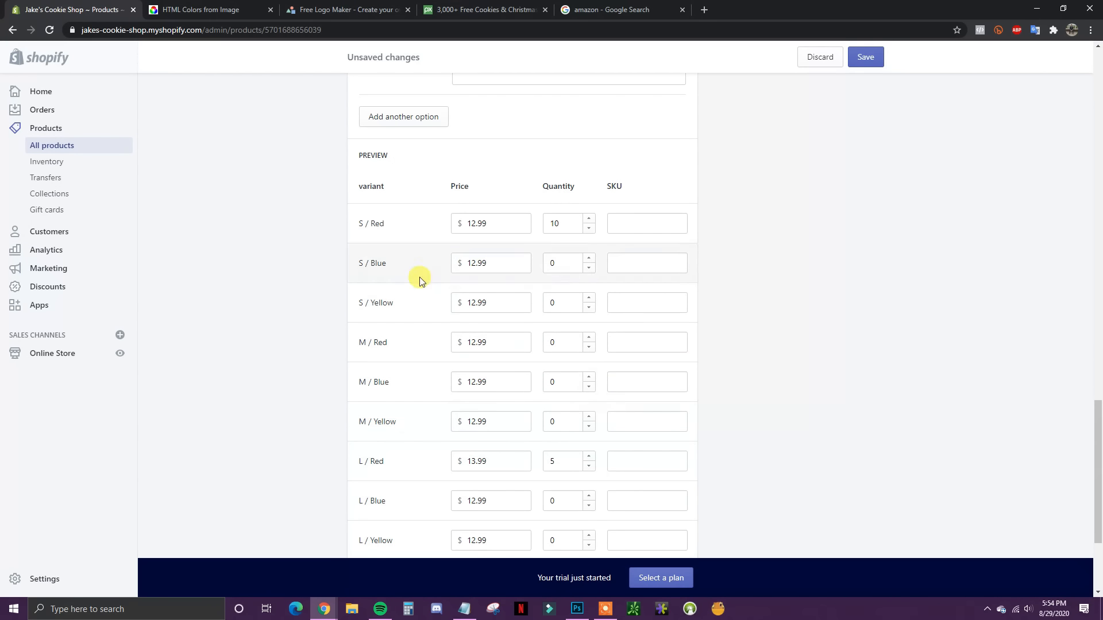
scroll(548, 419, up, 6)
Step: Turn off multiple options for the product, then view the 'amazon' Google results
click(370, 266)
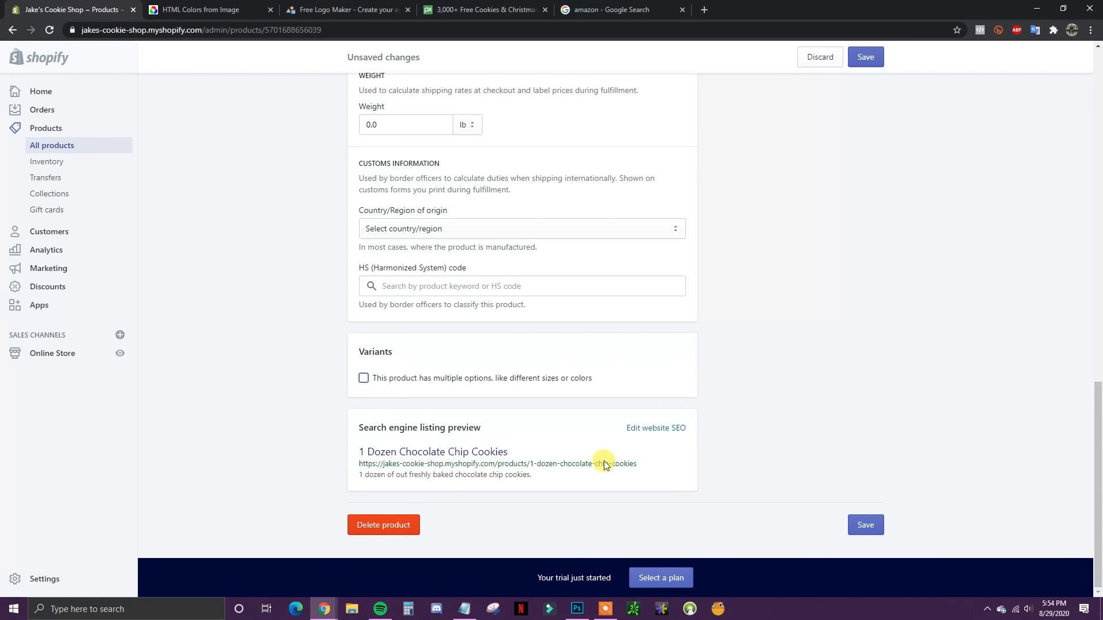
drag(493, 427, 535, 425)
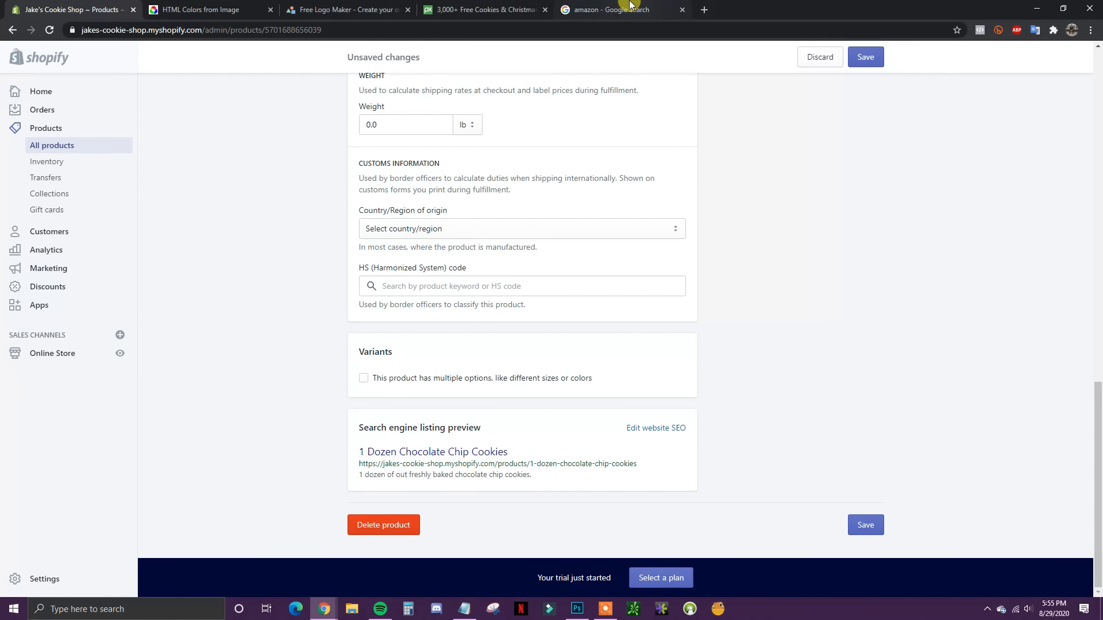
click(608, 3)
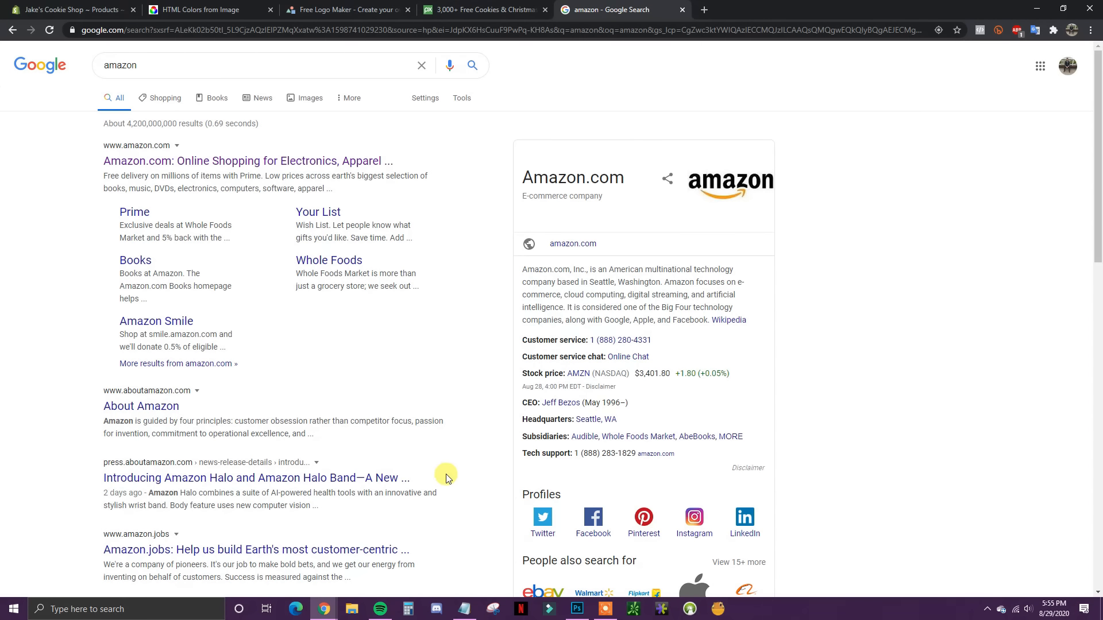
drag(277, 426, 69, 407)
click(65, 405)
scroll(316, 450, down, 2)
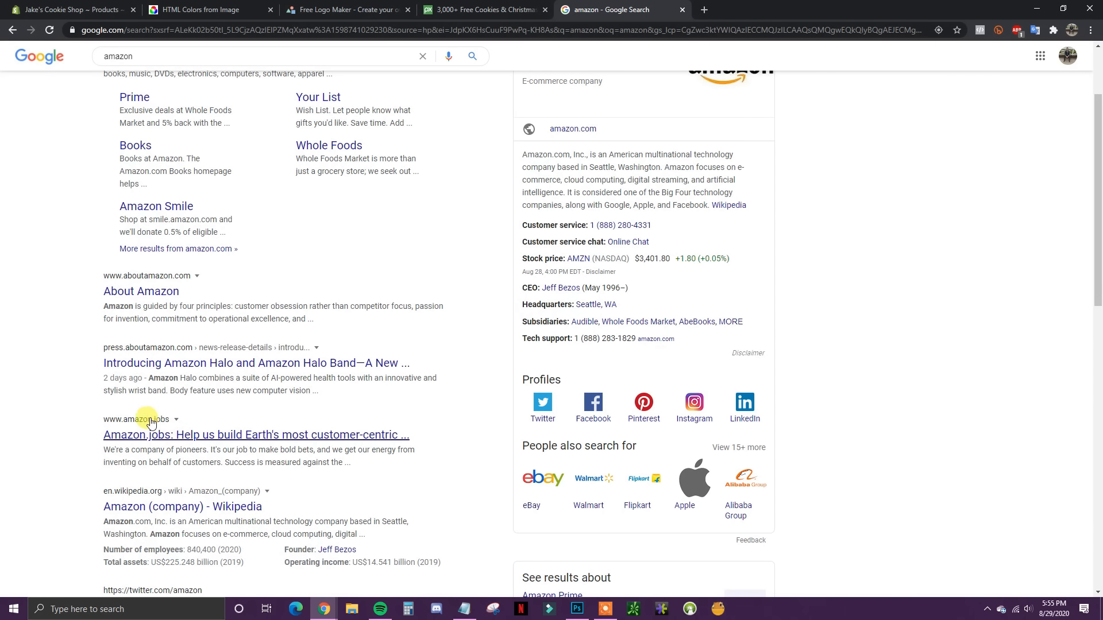
Step: Back on the cookie product, open Edit website SEO to review page title, description and URL
click(84, 10)
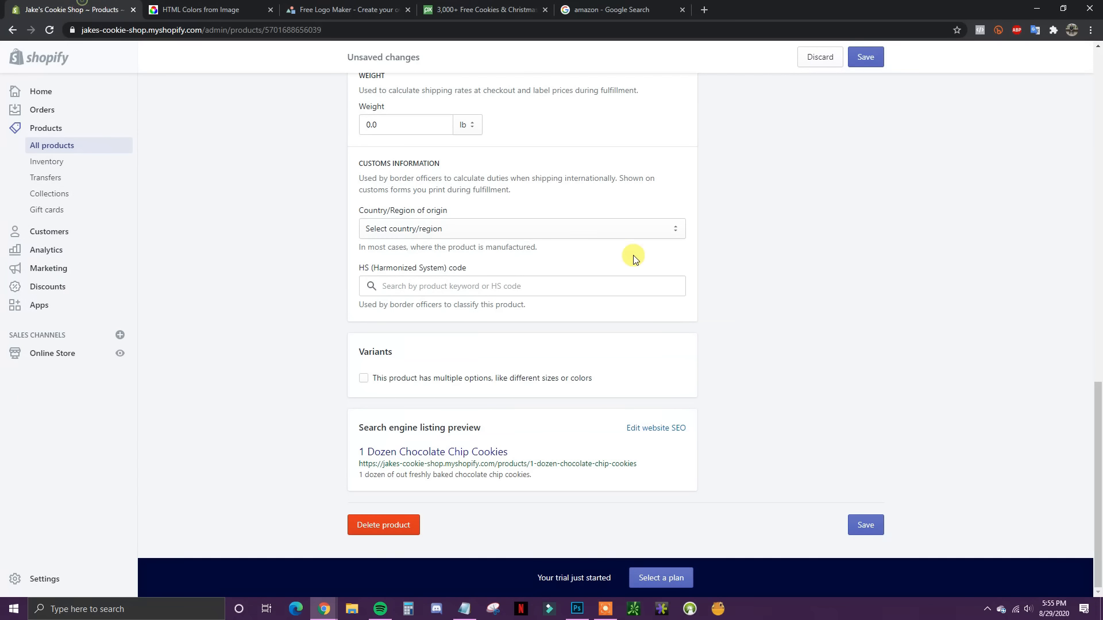
drag(519, 452, 330, 448)
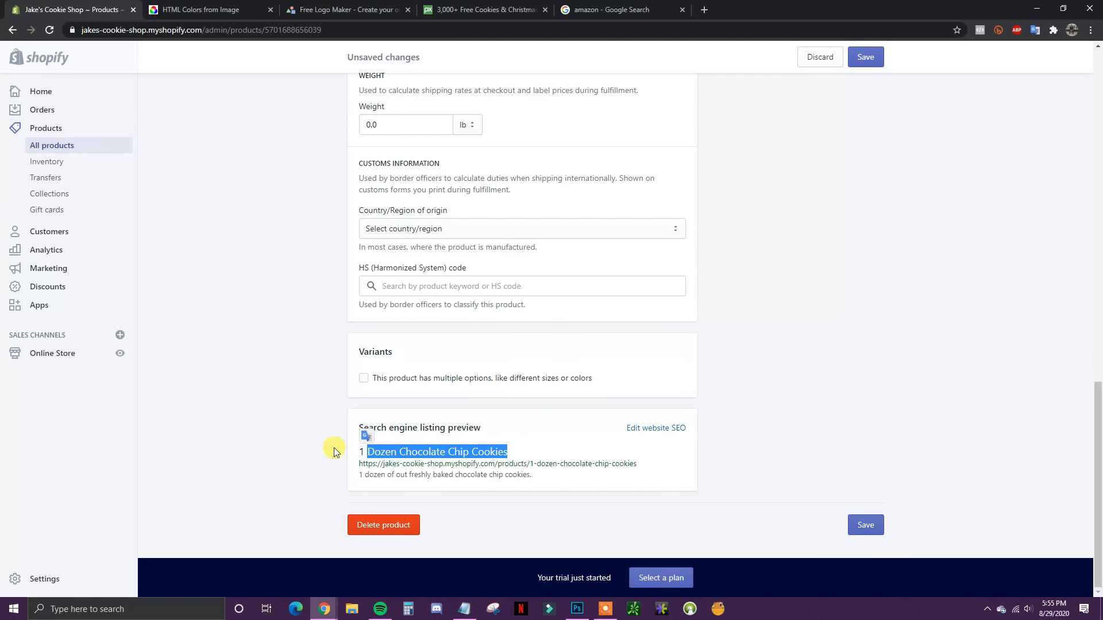
click(331, 450)
drag(532, 476, 375, 478)
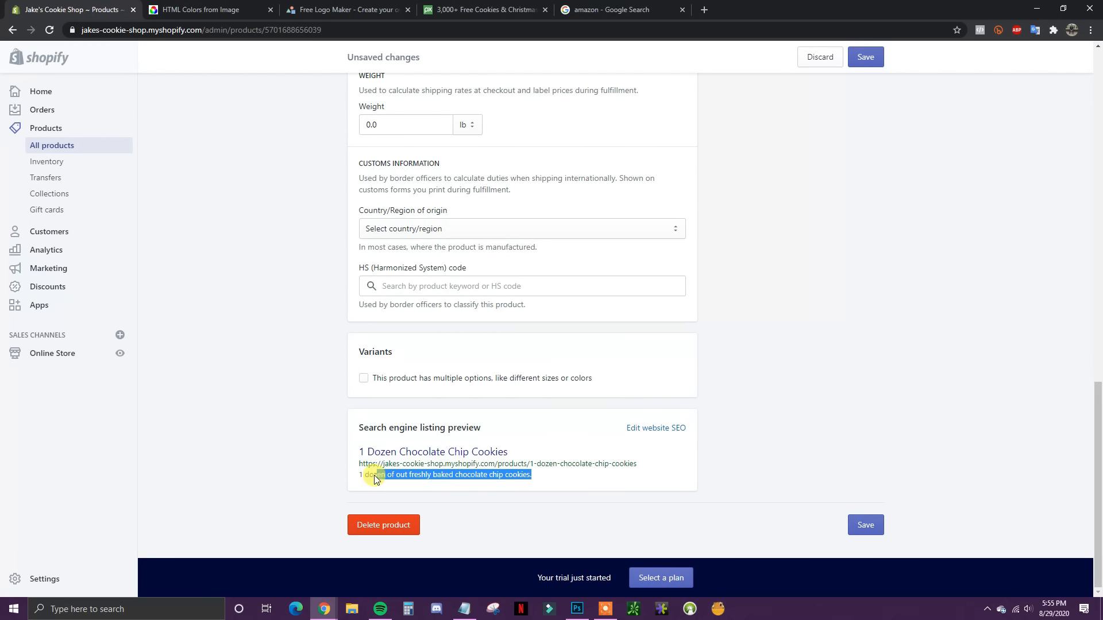
click(296, 489)
click(656, 428)
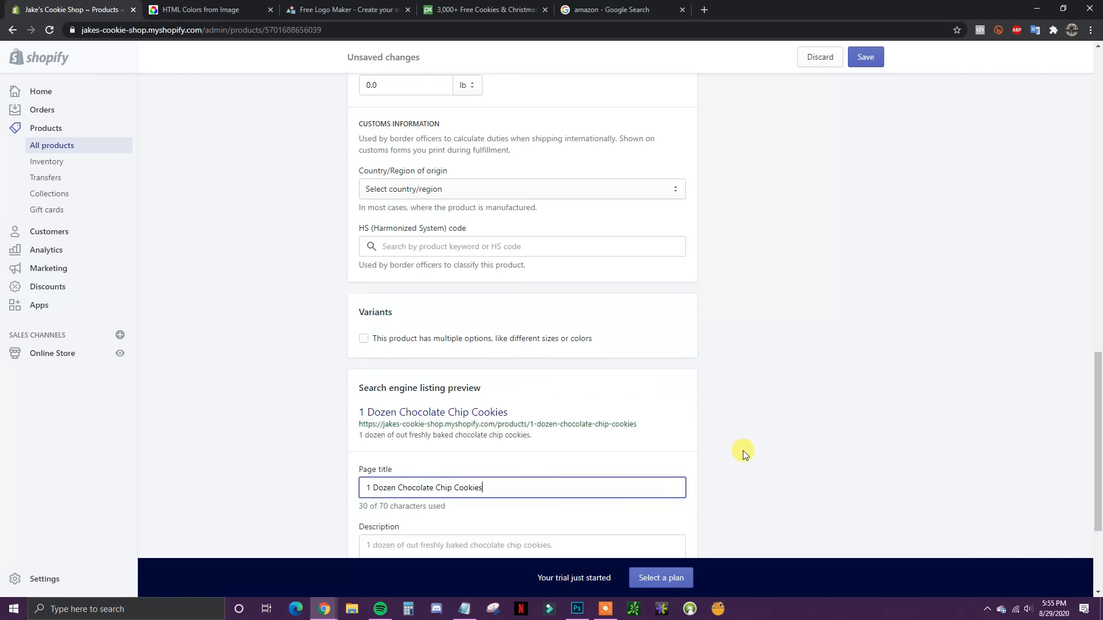
scroll(744, 454, down, 3)
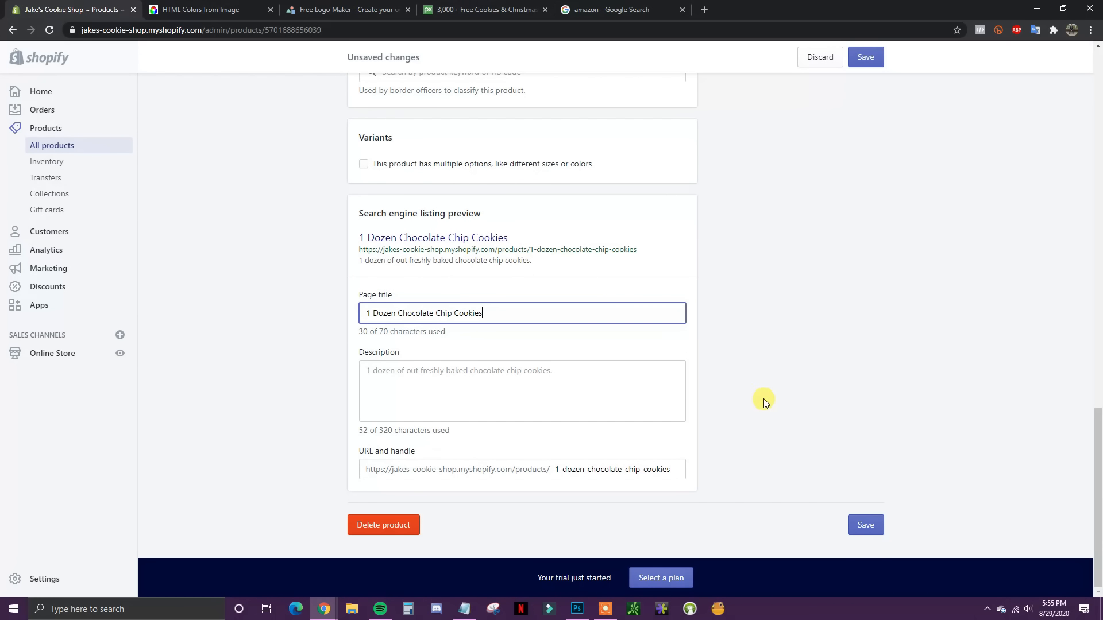
scroll(785, 418, up, 10)
scroll(843, 405, up, 8)
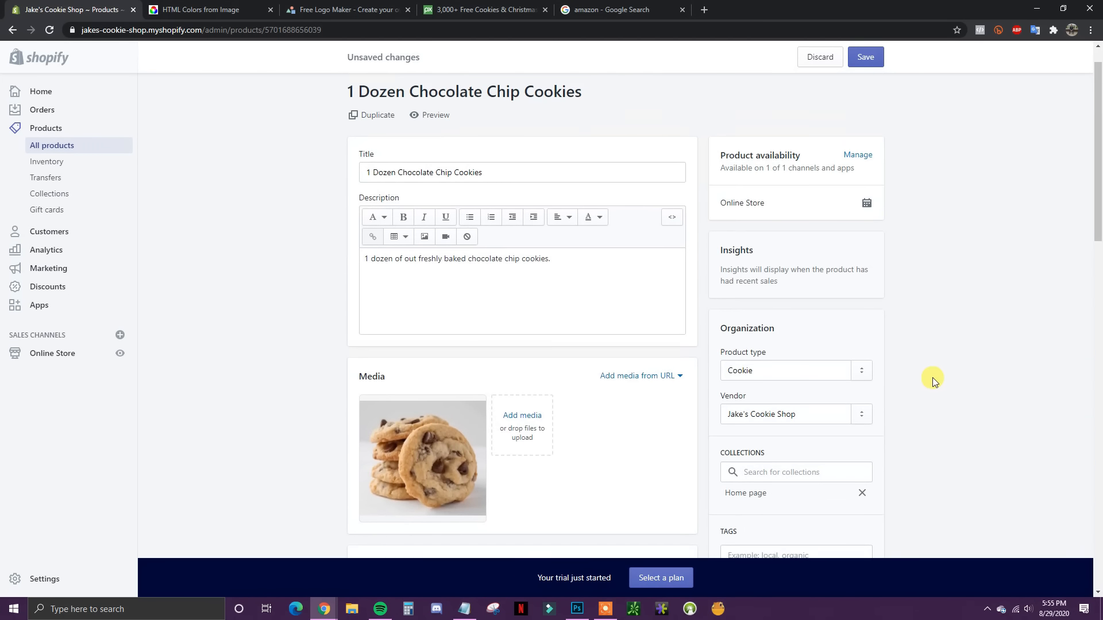
Step: Save the chocolate chip product, return to Products and begin a new product's title
click(872, 66)
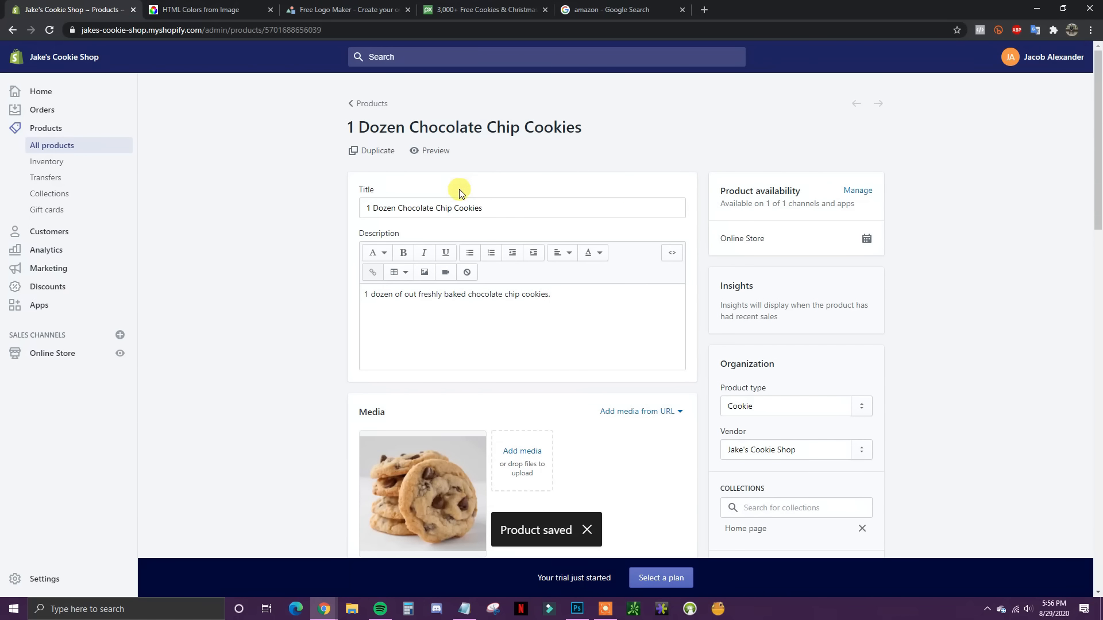
click(382, 105)
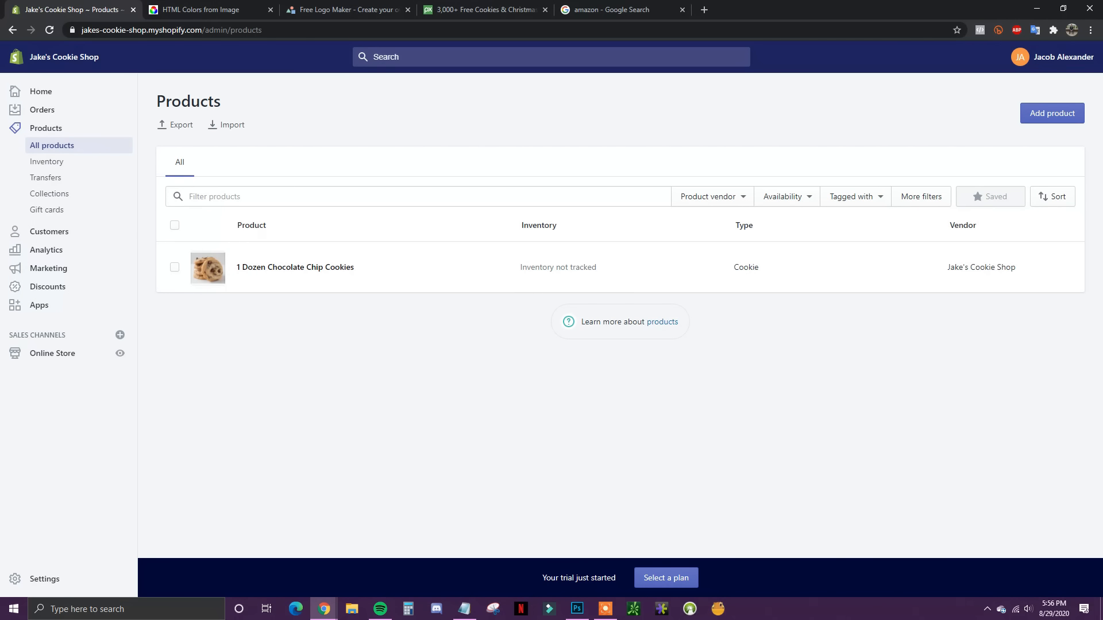
click(1051, 113)
click(440, 178)
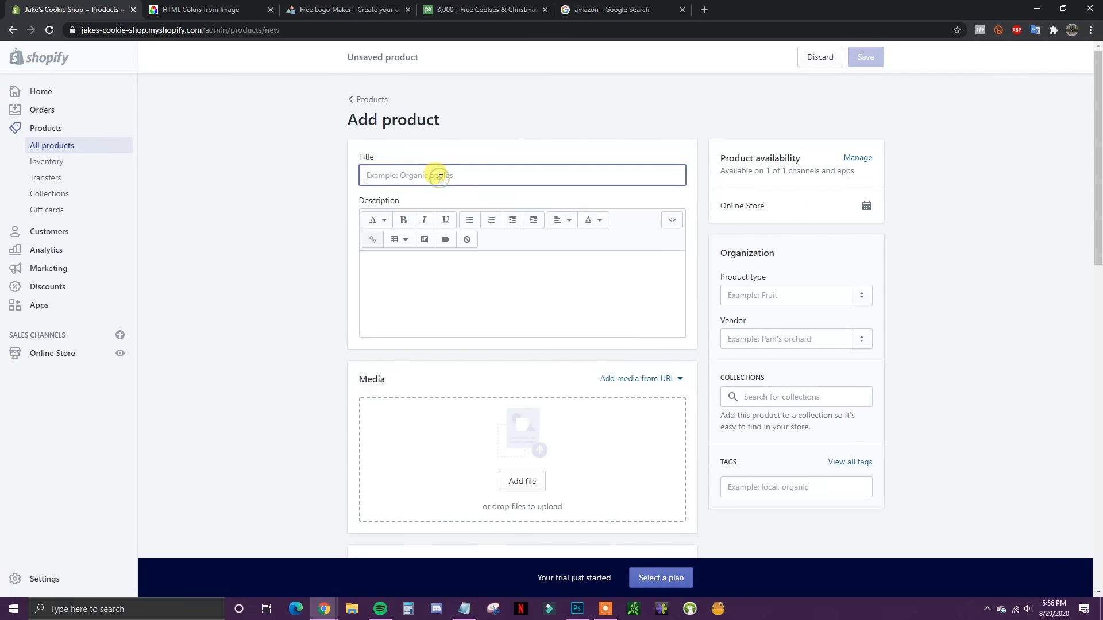
text(1)
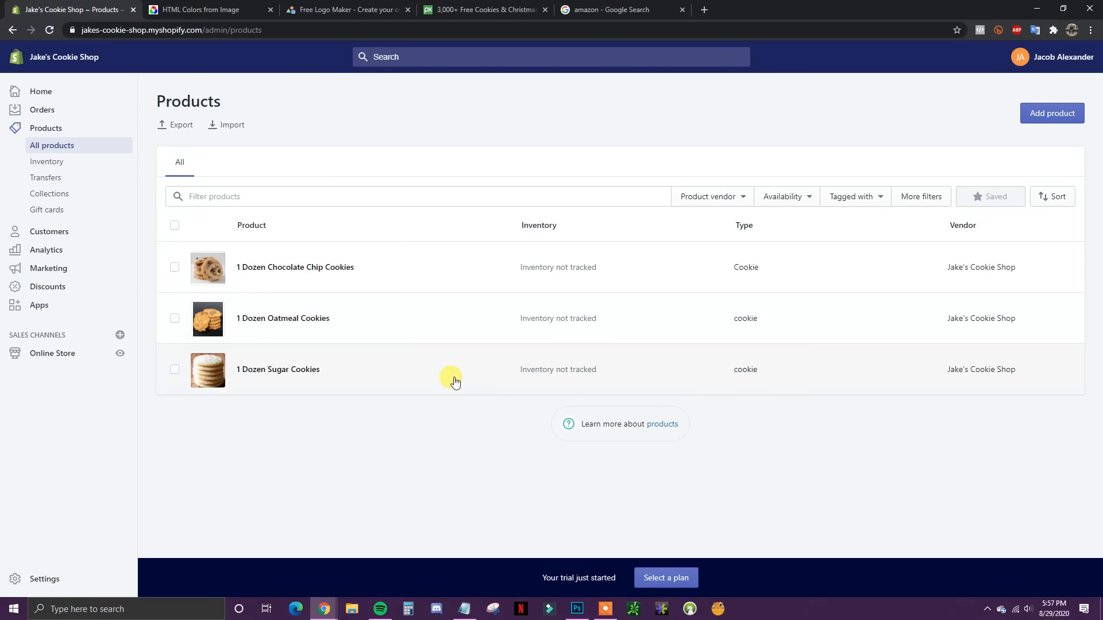
Step: Create a new collection titled 'Cookies' and move on to its description
click(62, 194)
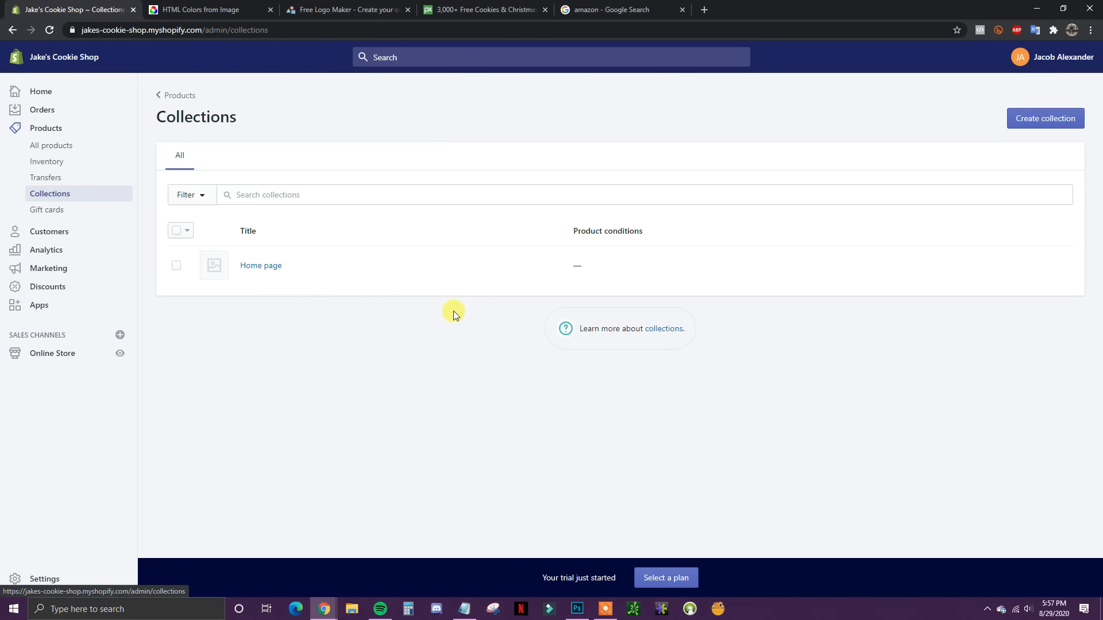
click(1022, 124)
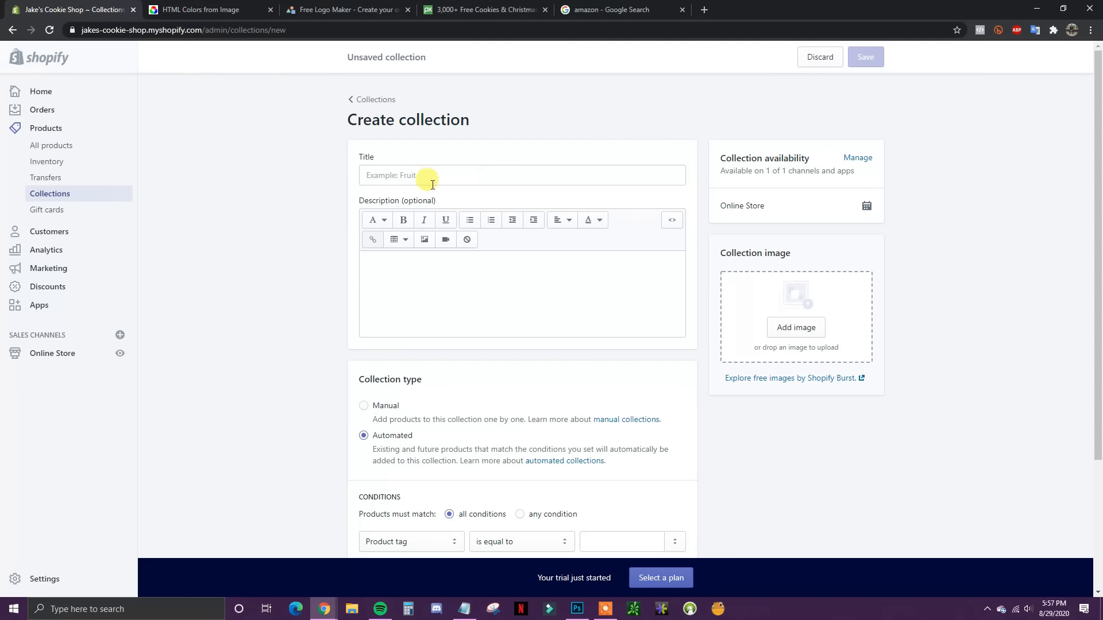
scroll(306, 338, down, 1)
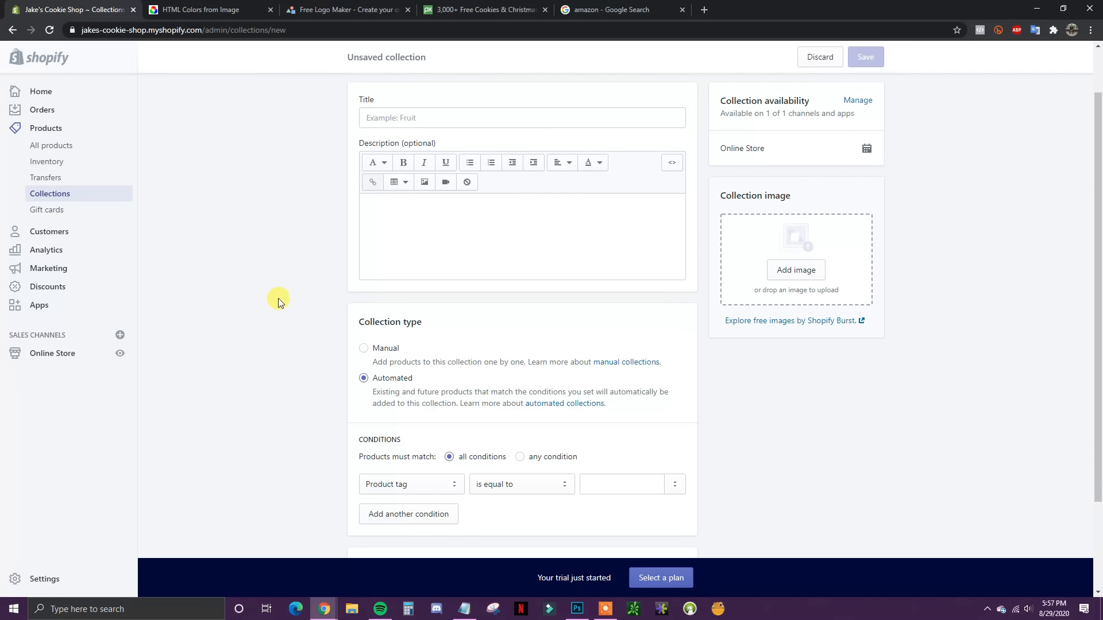
scroll(292, 325, up, 1)
scroll(322, 322, down, 3)
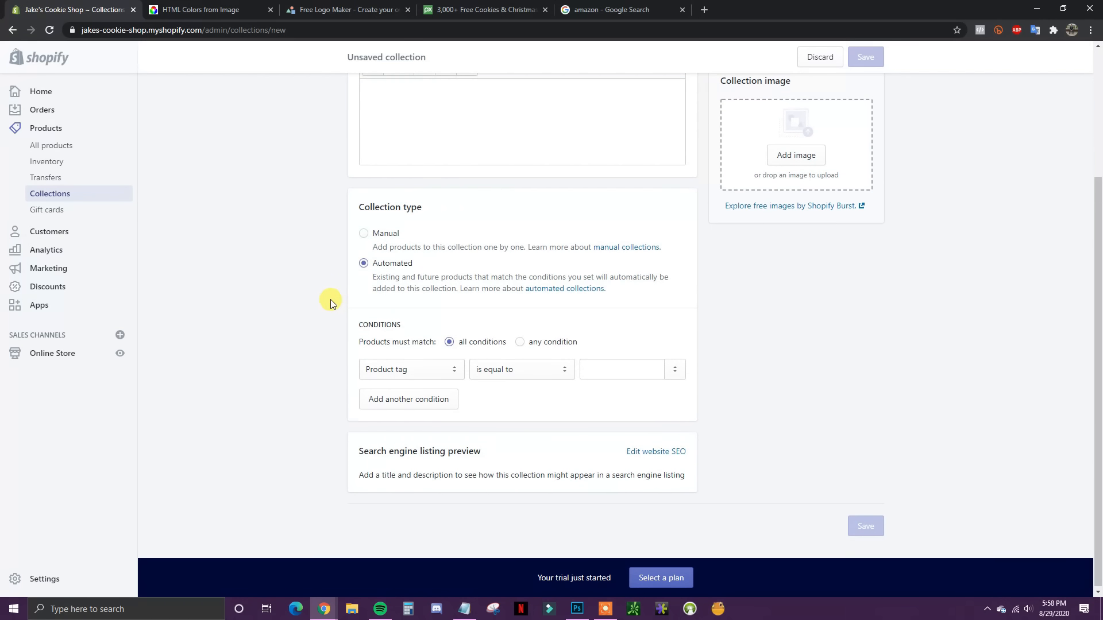
scroll(330, 300, up, 3)
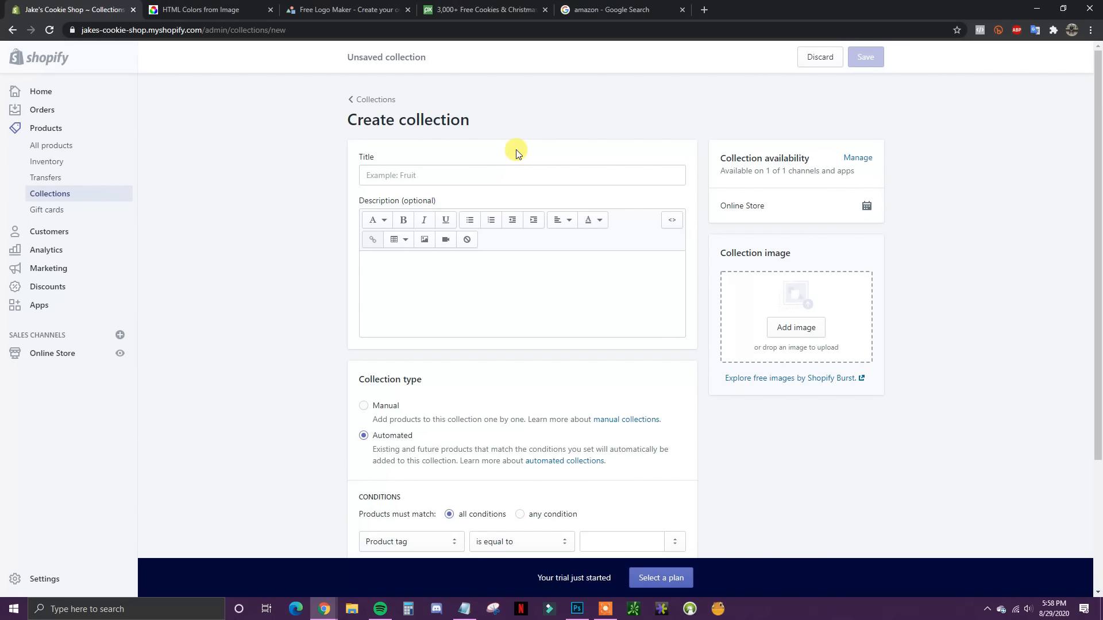
click(477, 176)
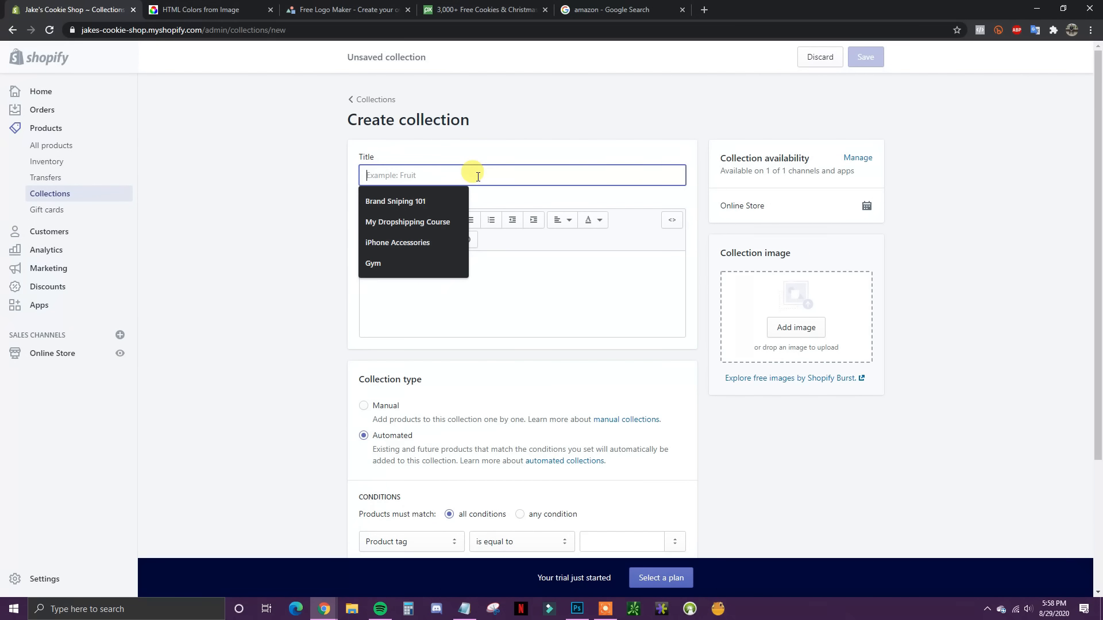
text(Cookies)
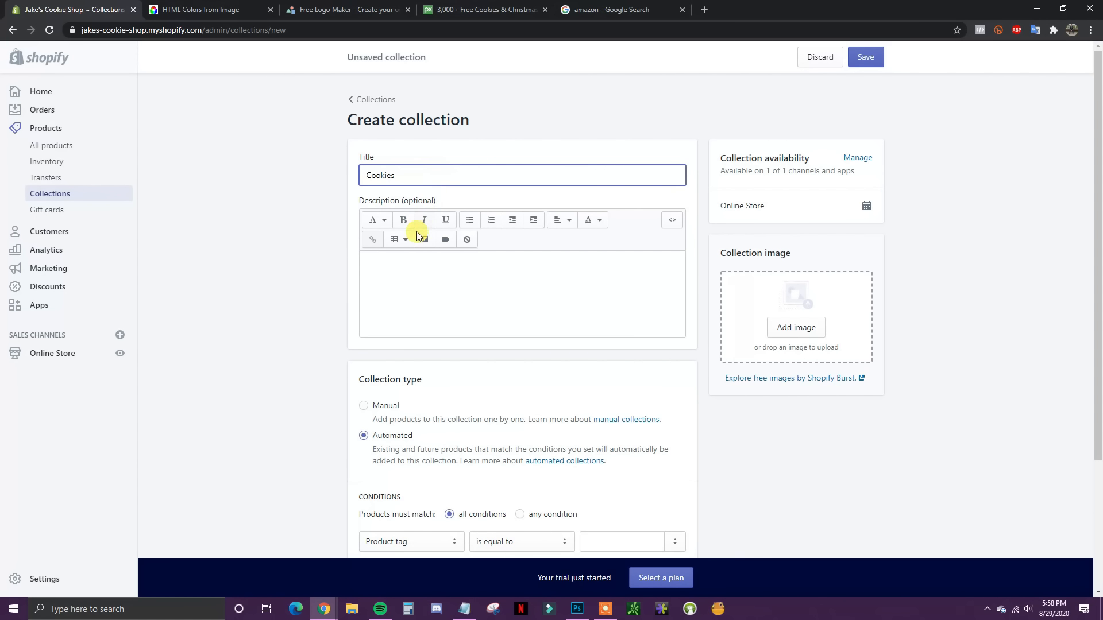
click(414, 261)
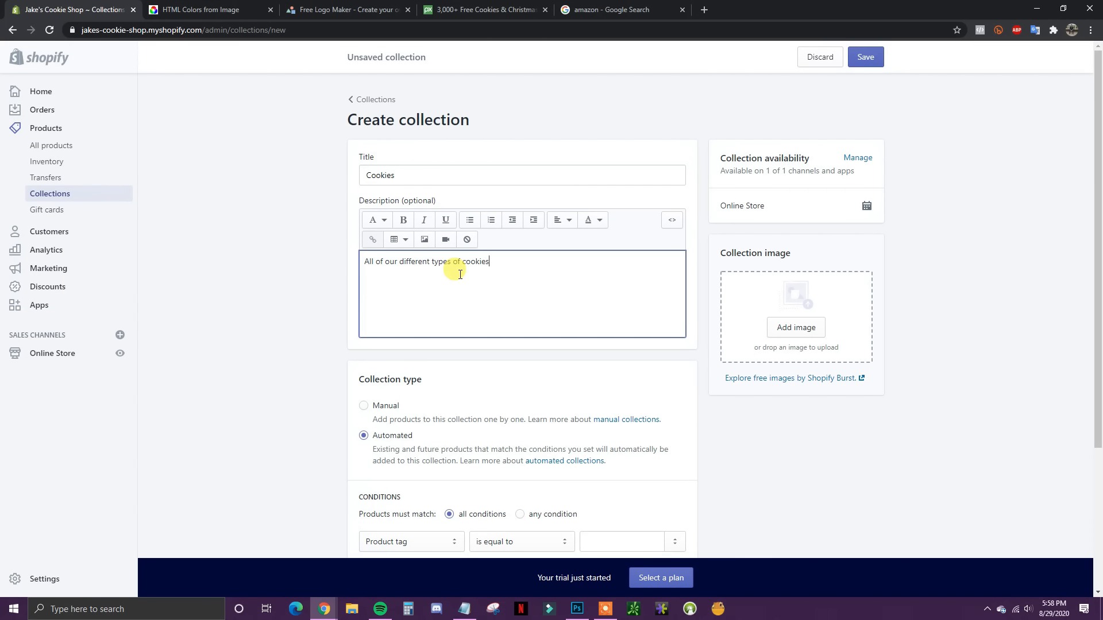
Step: Add an all-conditions rule: Product tag is equal to cookie
scroll(519, 268, down, 3)
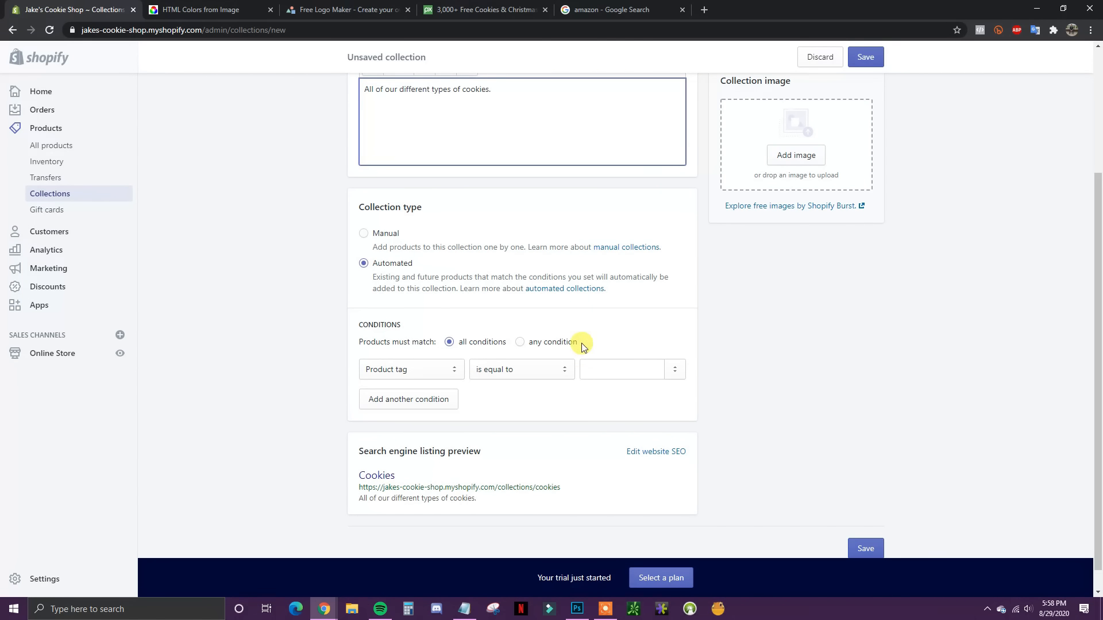
click(561, 343)
click(467, 343)
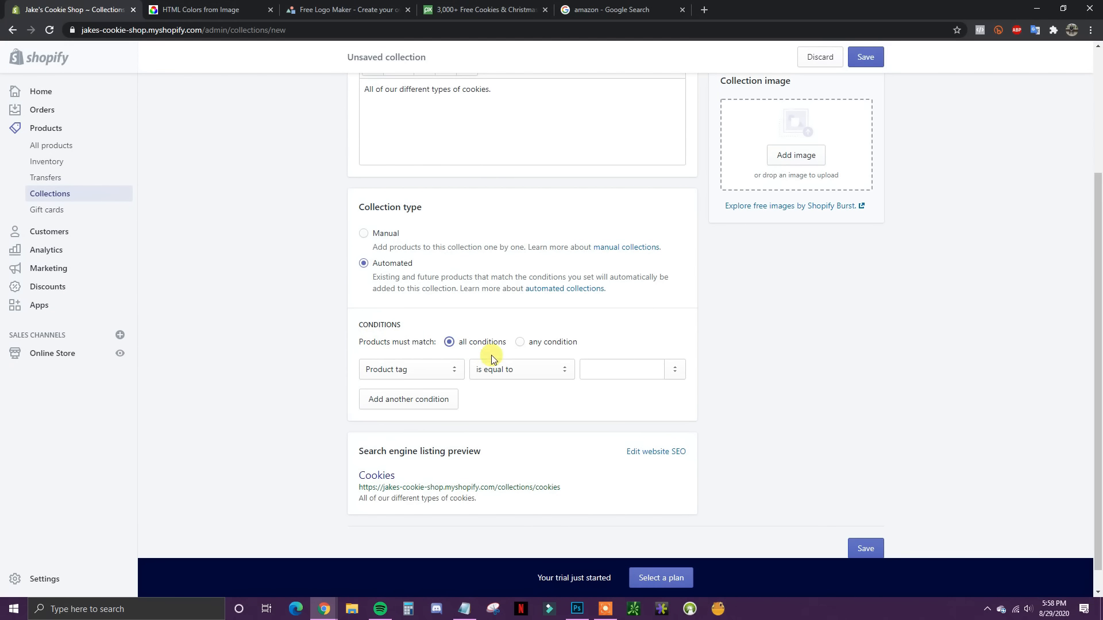
scroll(569, 379, up, 3)
scroll(473, 298, down, 3)
scroll(472, 298, down, 1)
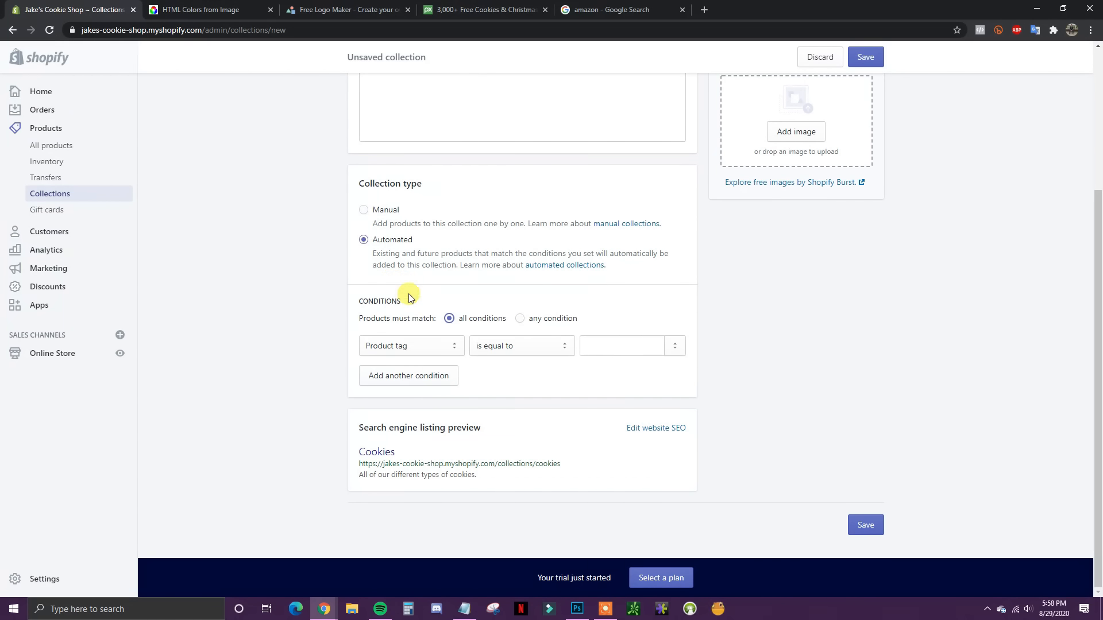
click(524, 350)
click(525, 361)
click(600, 348)
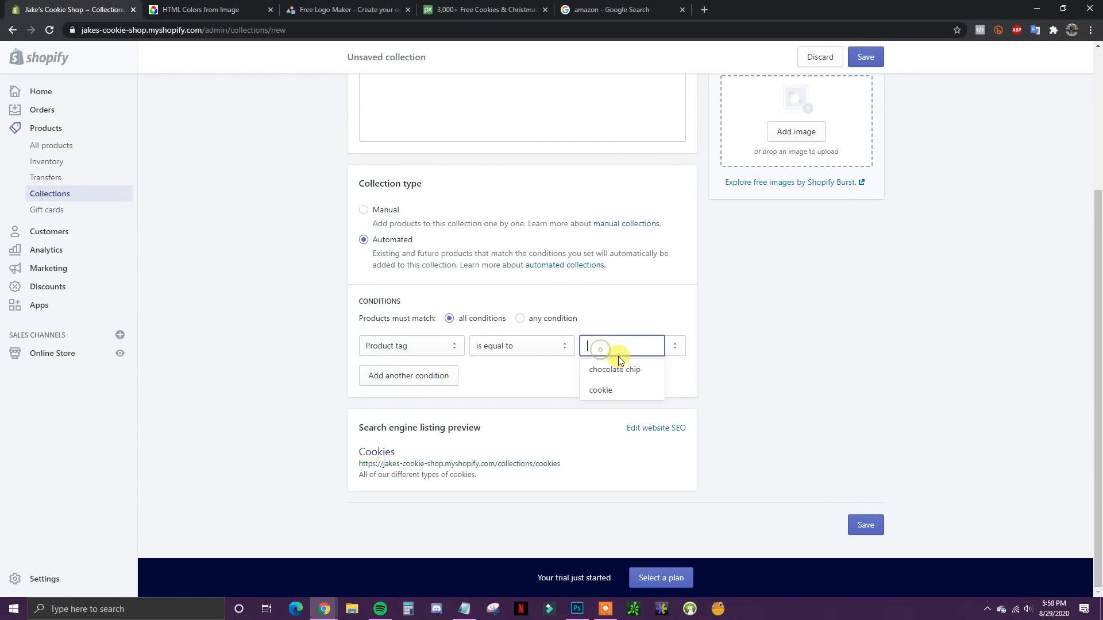
click(613, 390)
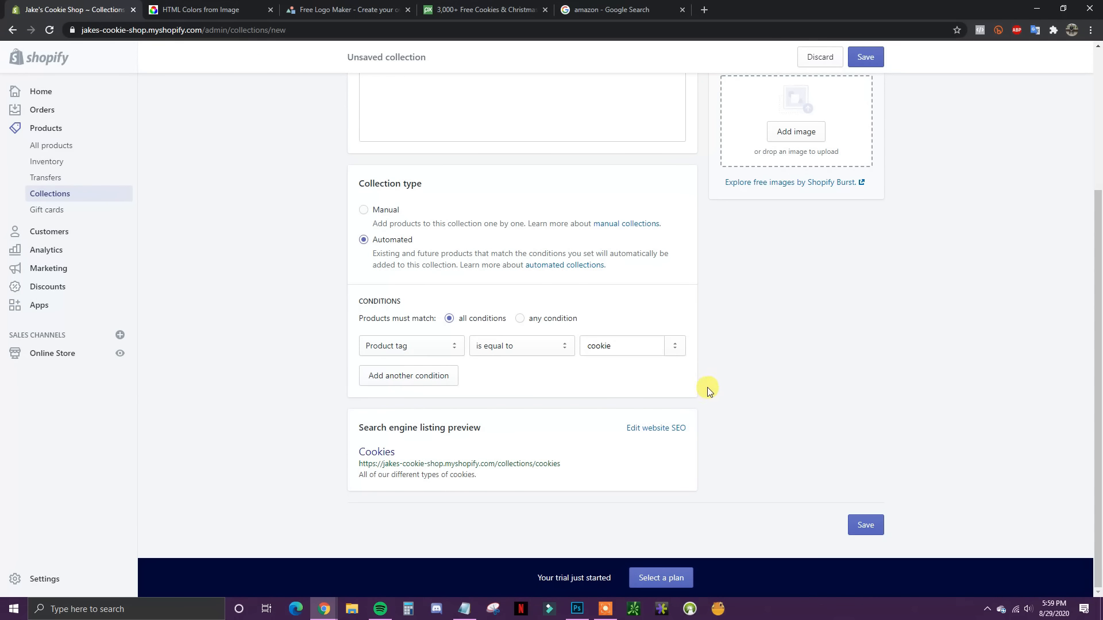
Step: Switch the collection type to Manual
scroll(568, 305, up, 3)
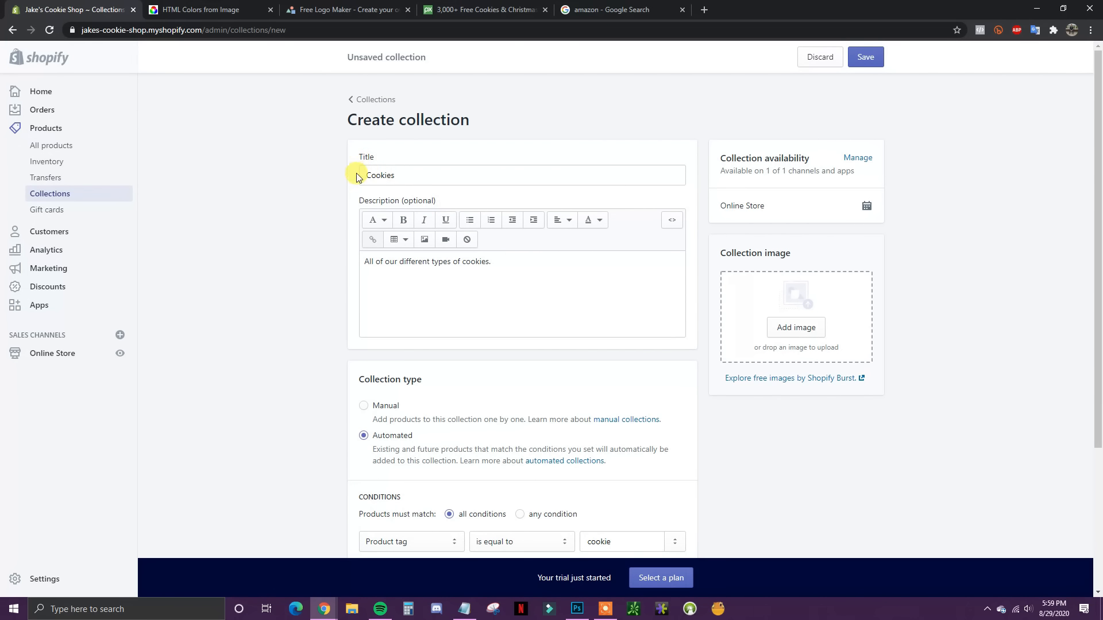
scroll(596, 300, down, 3)
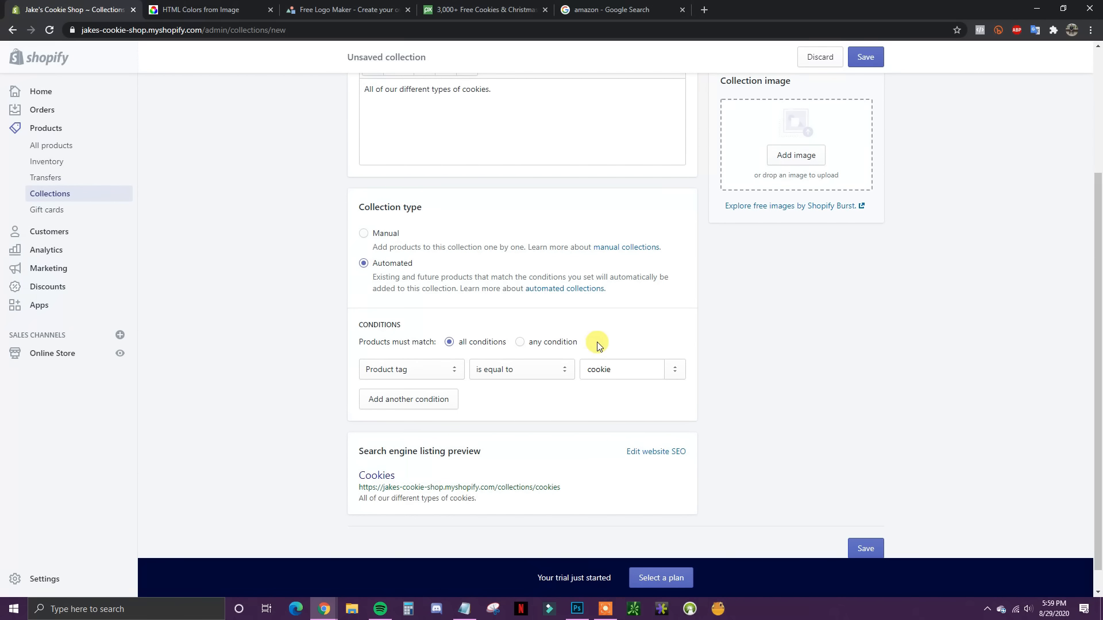
click(394, 239)
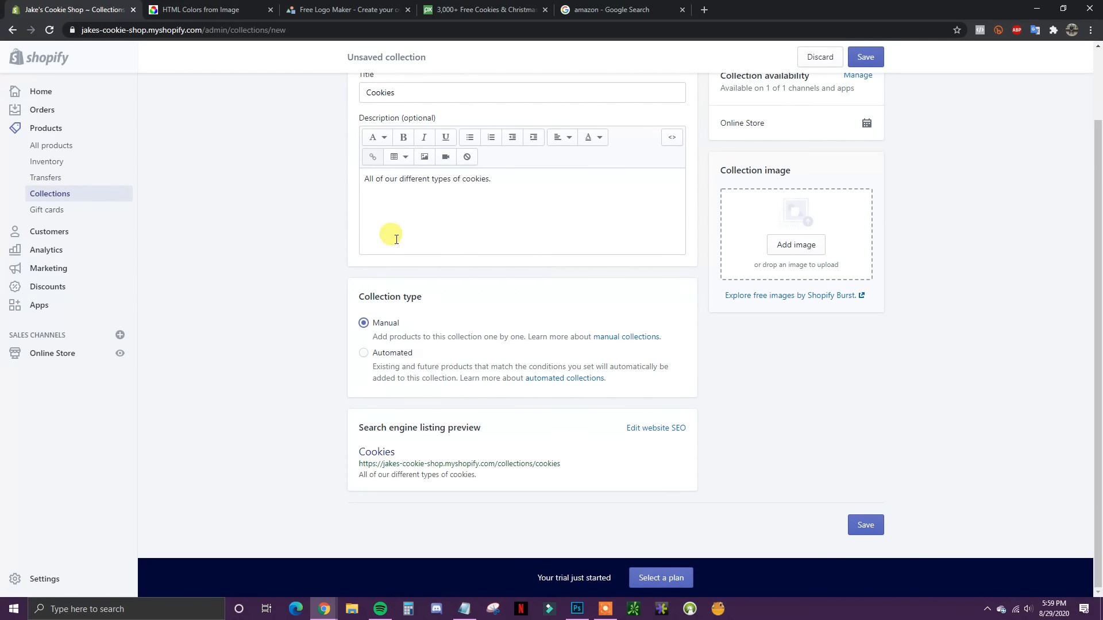
Step: Save the Cookies collection and add 1 Dozen Chocolate Chip, Oatmeal and Sugar Cookies
click(866, 525)
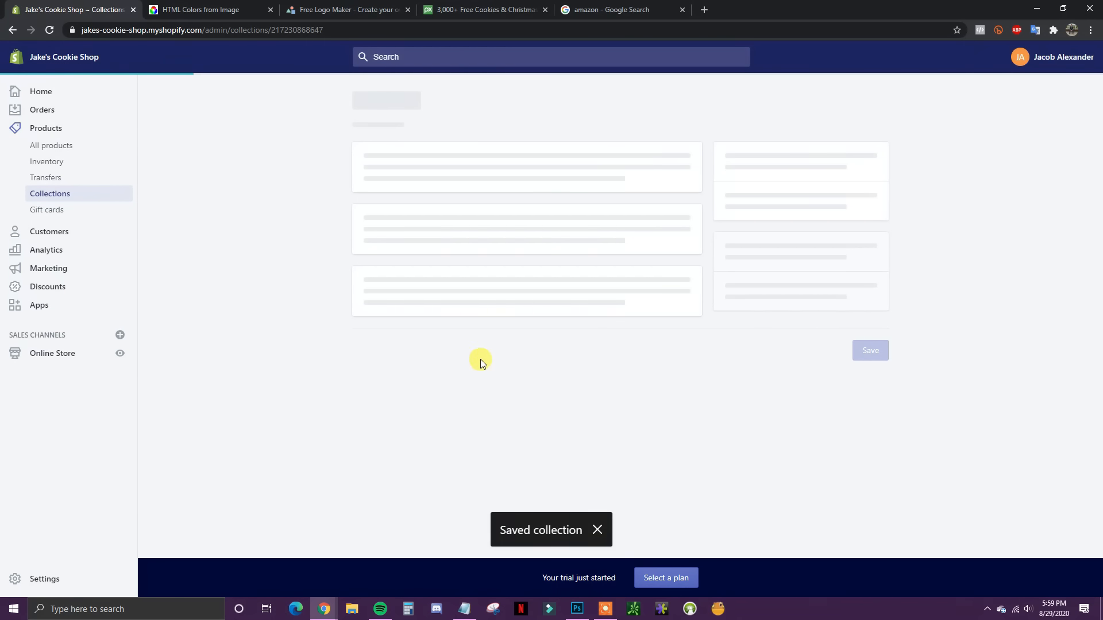
scroll(545, 365, down, 4)
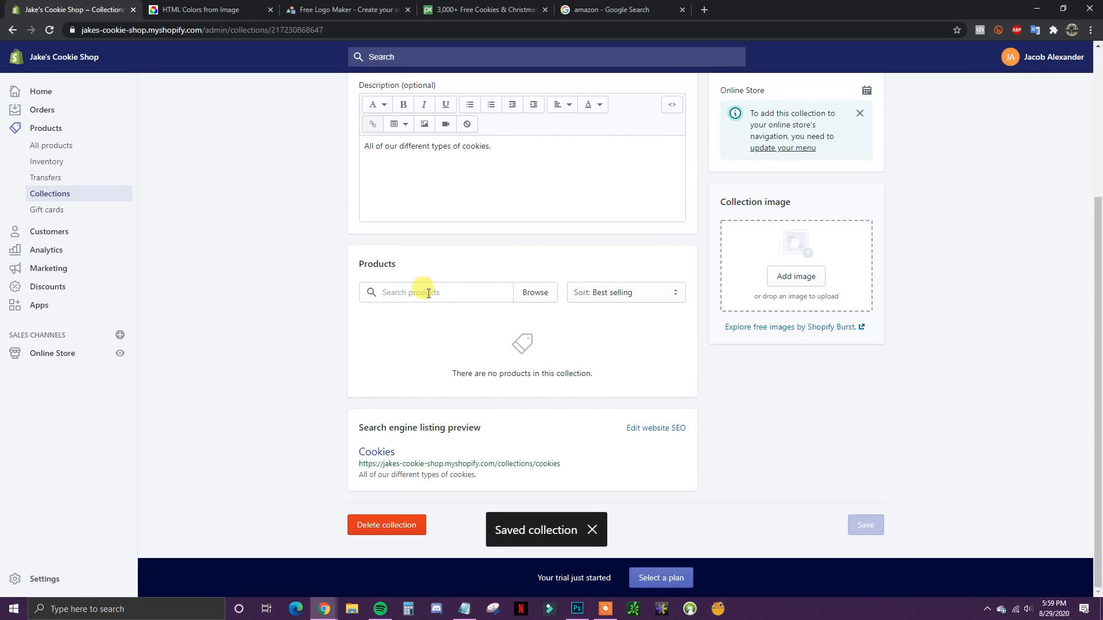
click(436, 296)
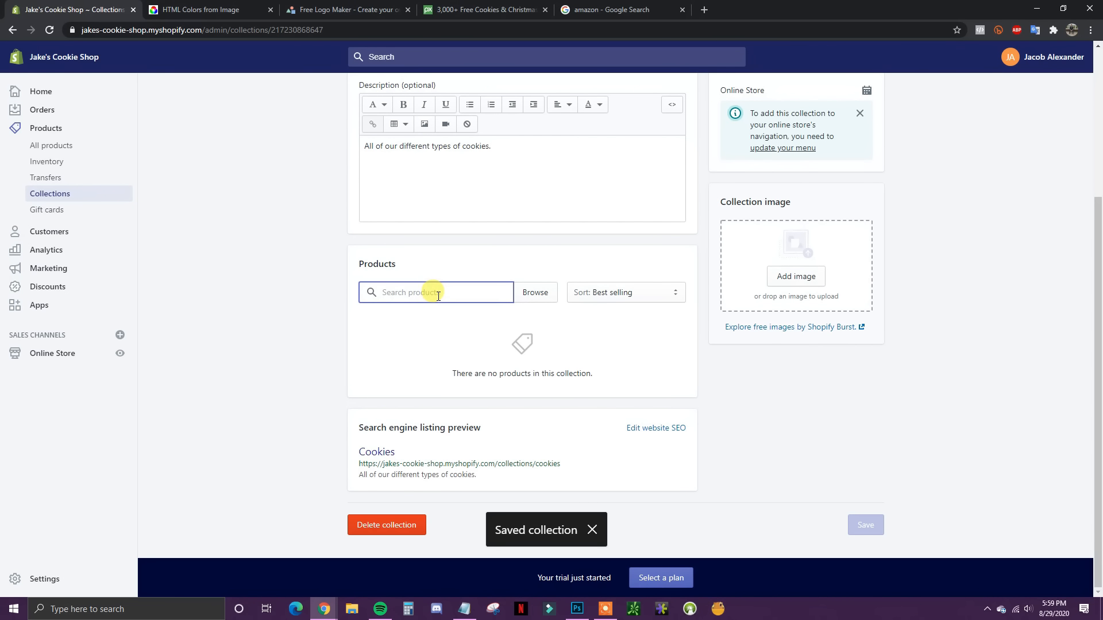
click(534, 292)
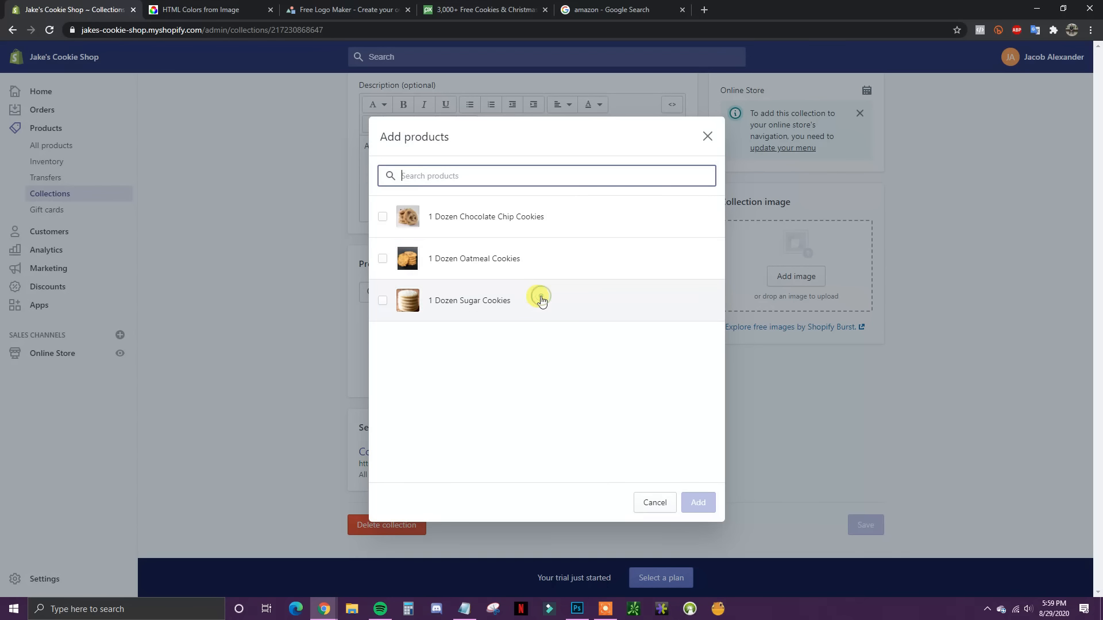
click(383, 218)
click(382, 258)
click(382, 300)
click(700, 503)
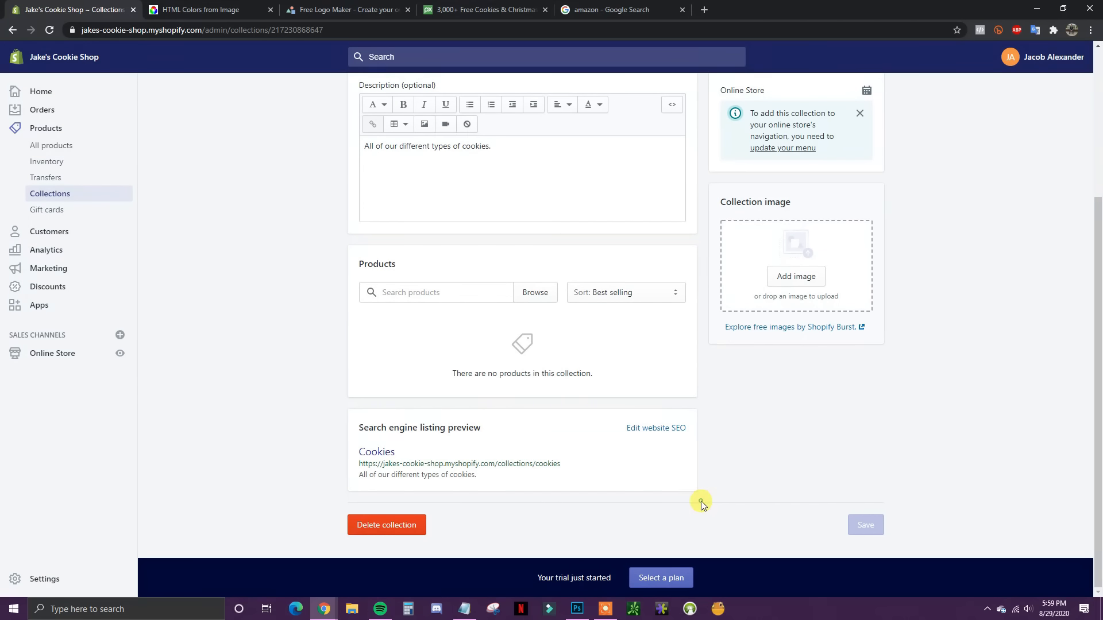
Step: Scroll through the saved Cookies collection to check its three products
scroll(846, 435, up, 2)
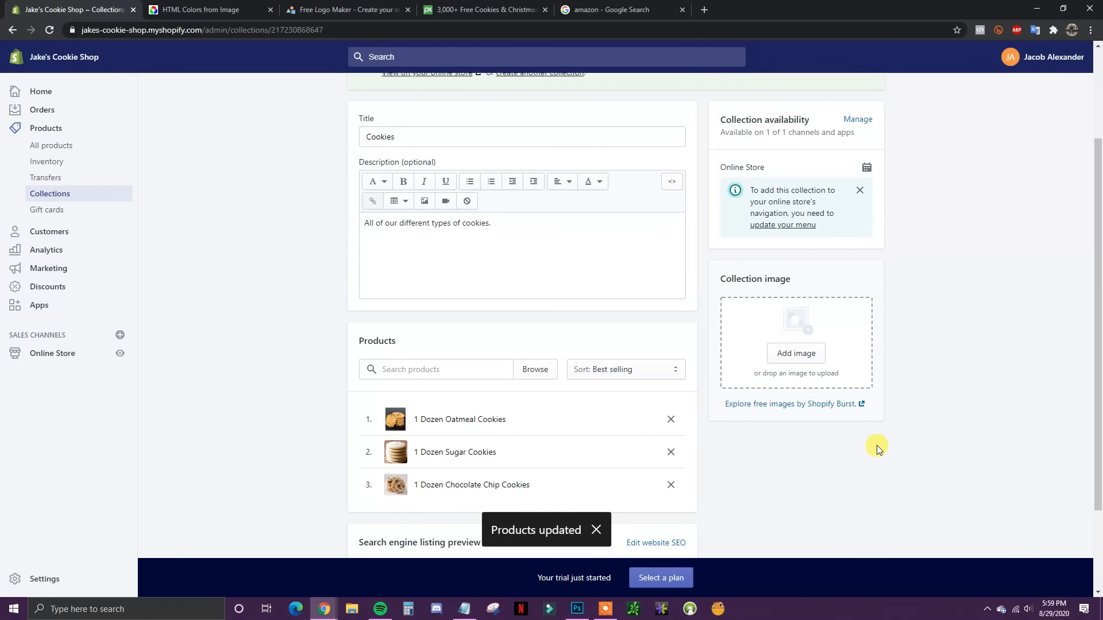
scroll(601, 348, down, 3)
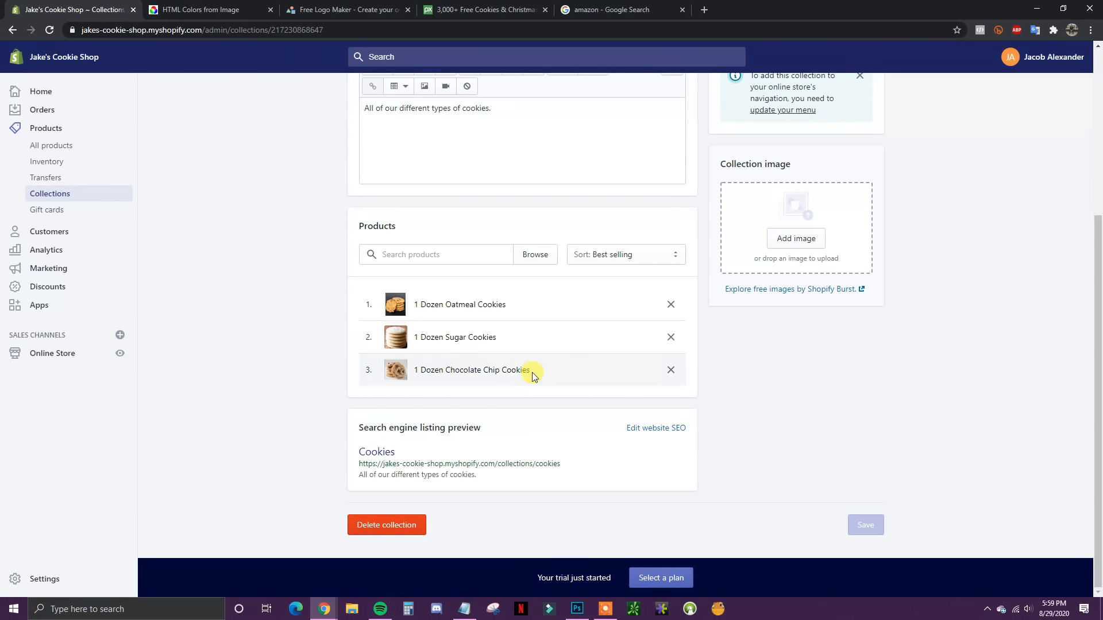
scroll(443, 362, up, 2)
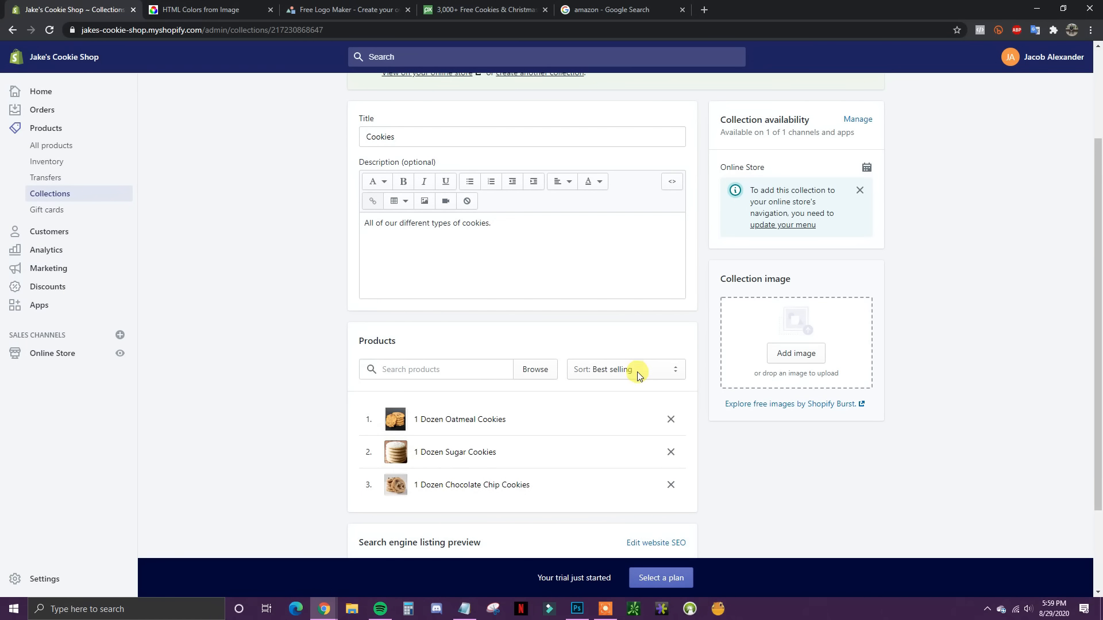
scroll(437, 310, up, 2)
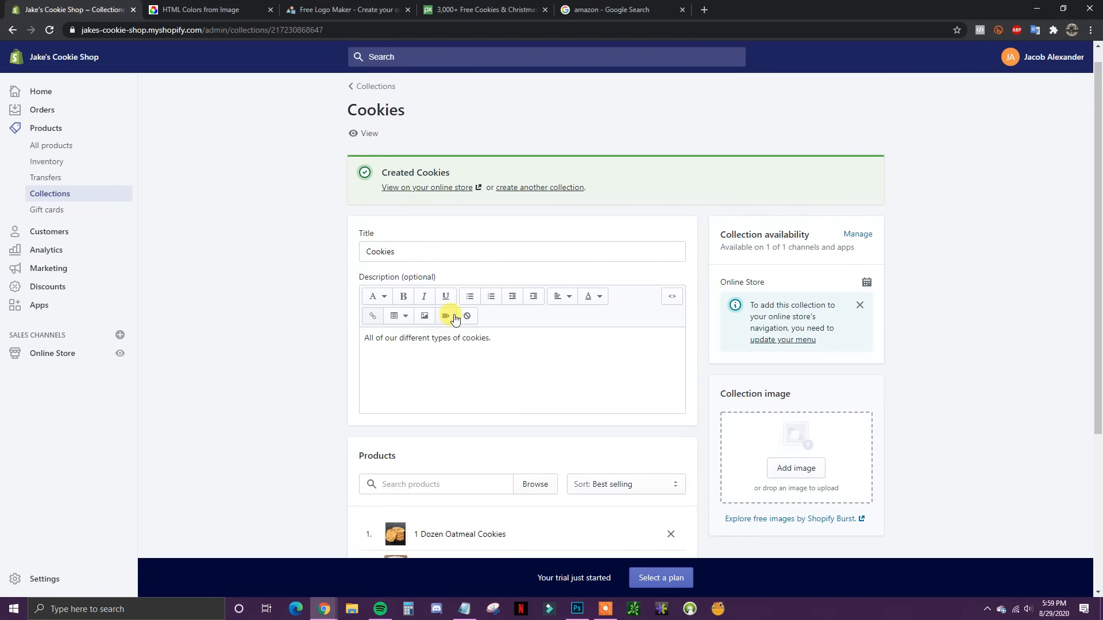
scroll(450, 314, down, 2)
scroll(455, 313, up, 2)
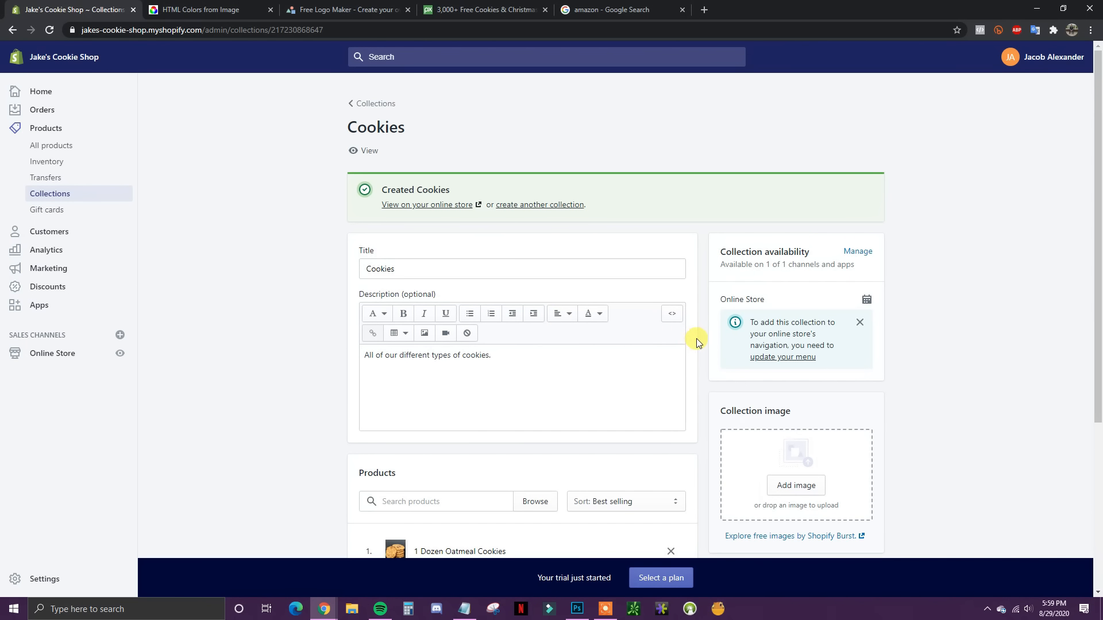
scroll(553, 333, down, 1)
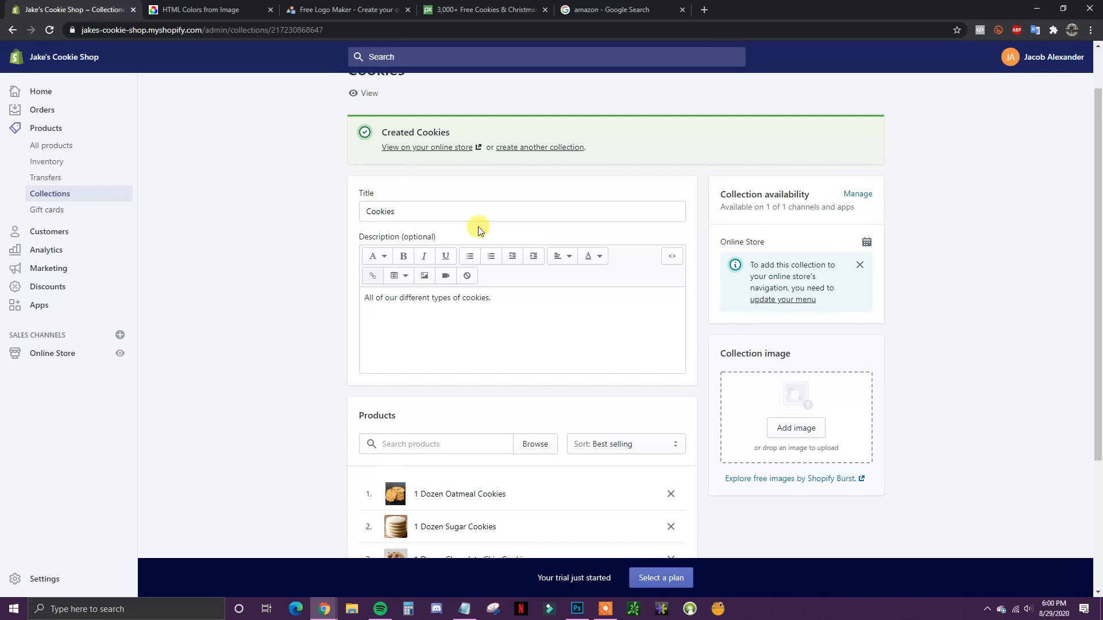
scroll(450, 232, down, 2)
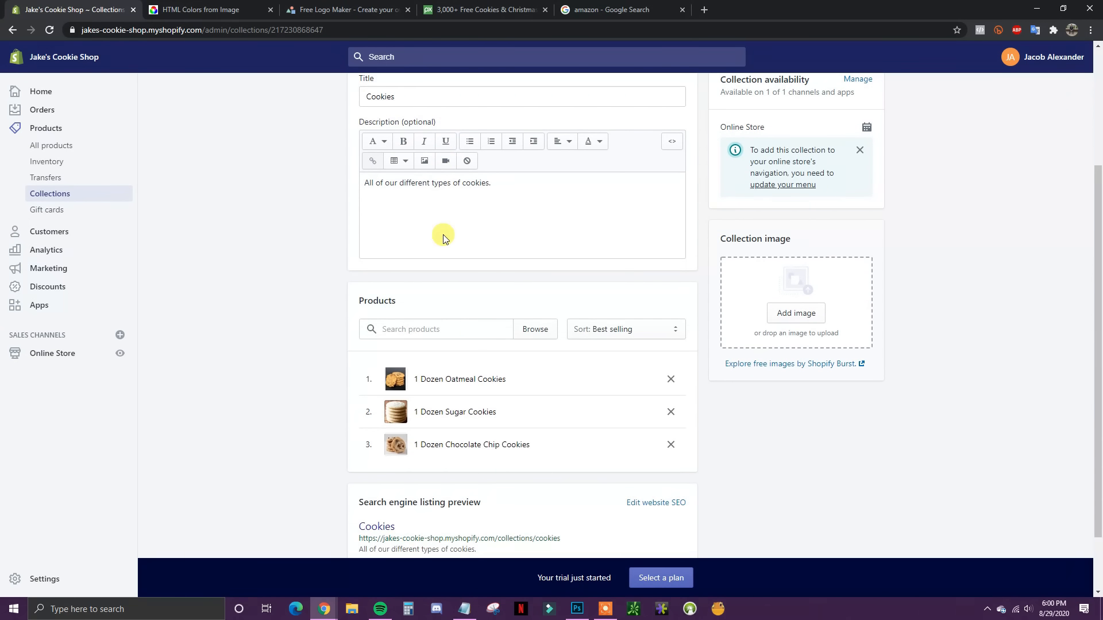
Step: From Online Store, launch Customize on the Debut theme and scroll its home page
click(66, 358)
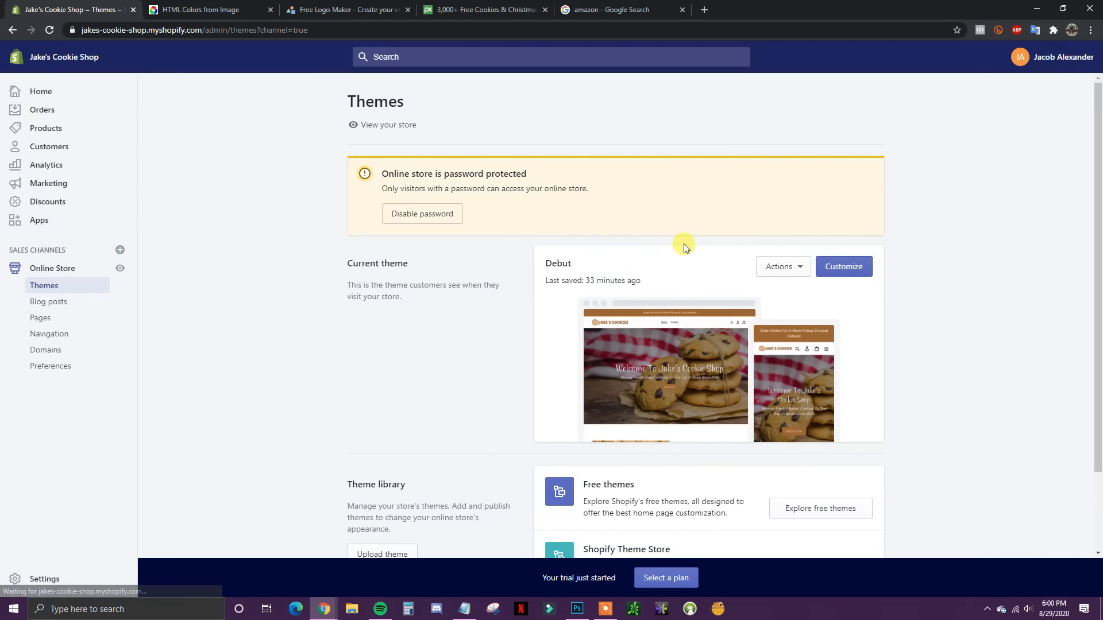
click(859, 272)
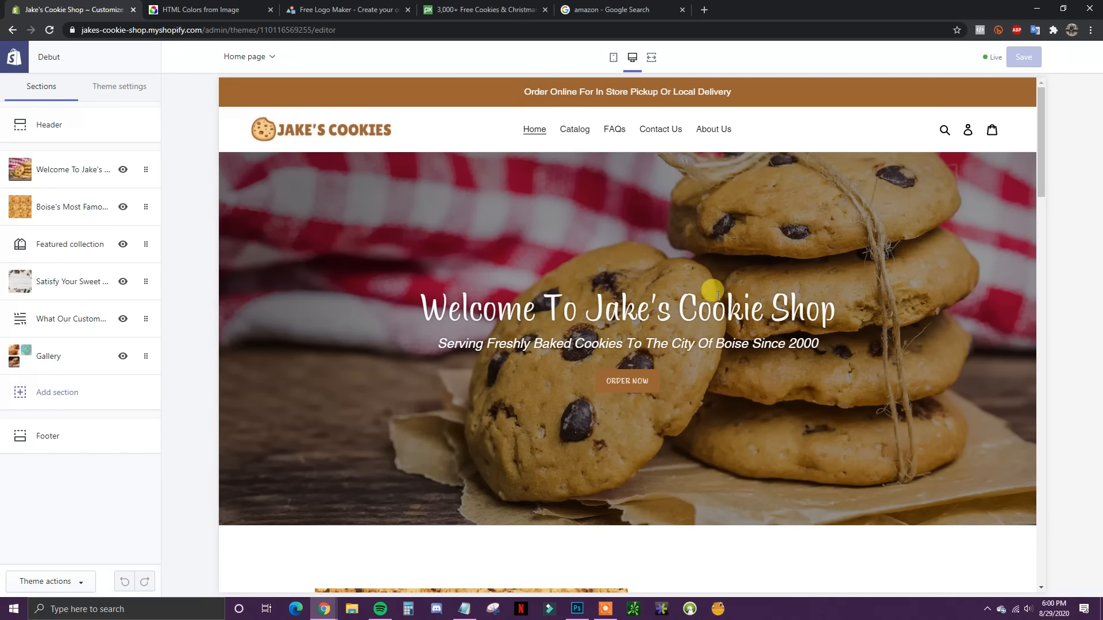
scroll(746, 296, down, 2)
scroll(737, 294, down, 7)
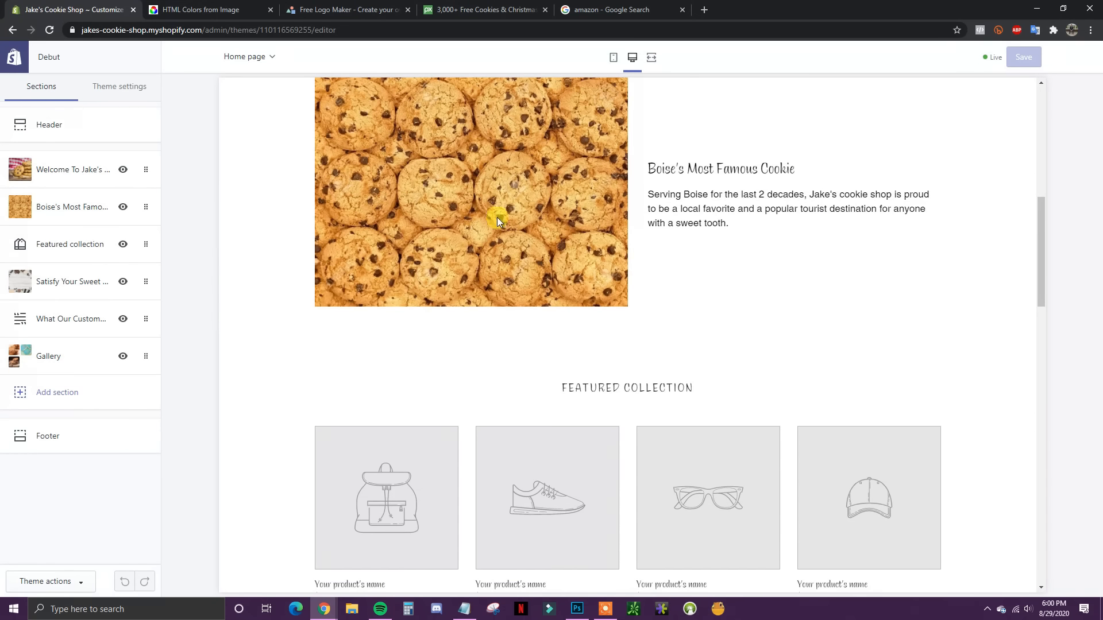
Step: Make the Featured collection section show the Cookies collection, 3 products per row
click(73, 240)
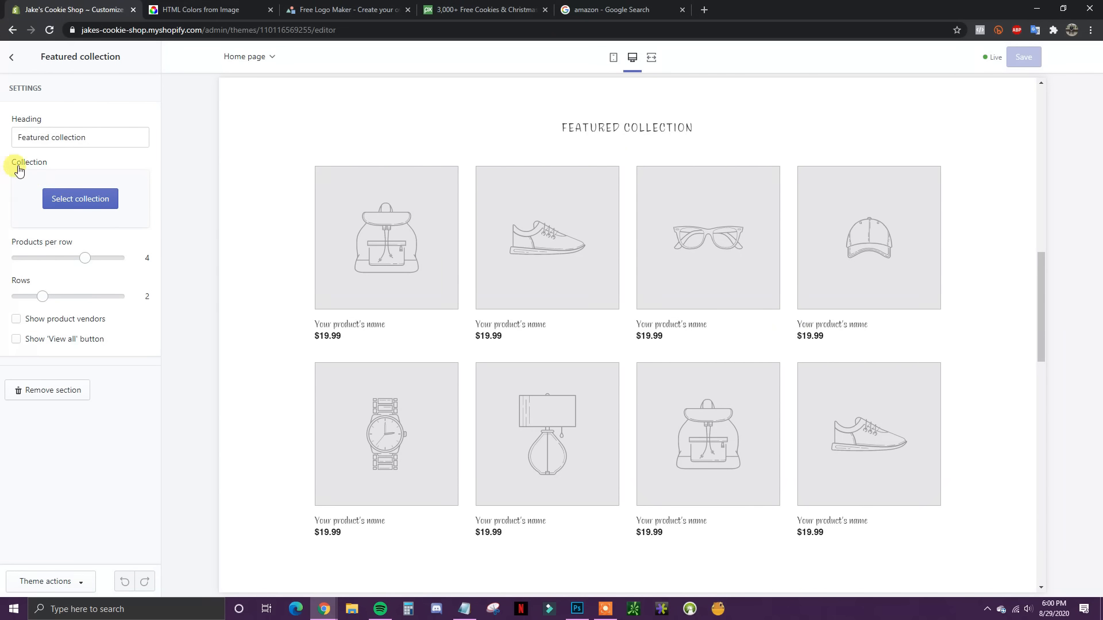
click(79, 201)
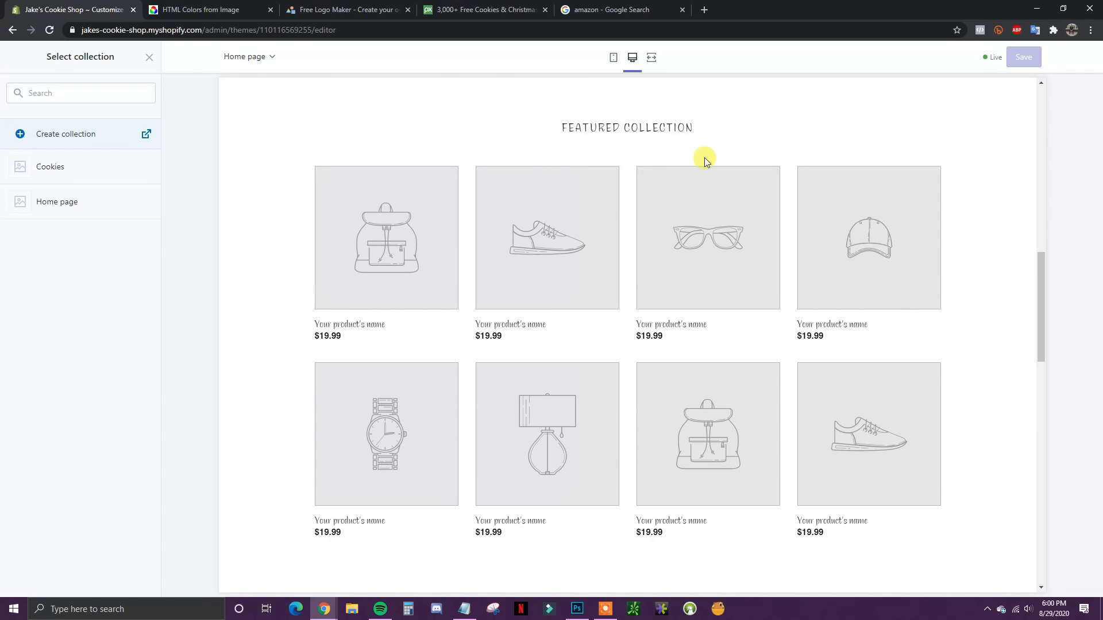
click(115, 176)
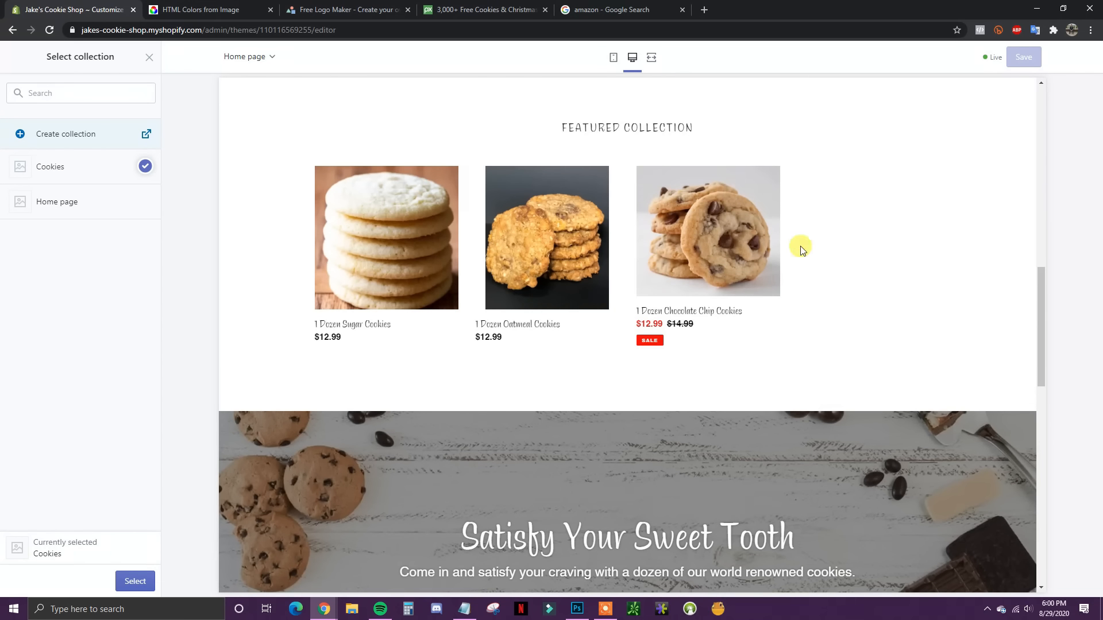
click(135, 581)
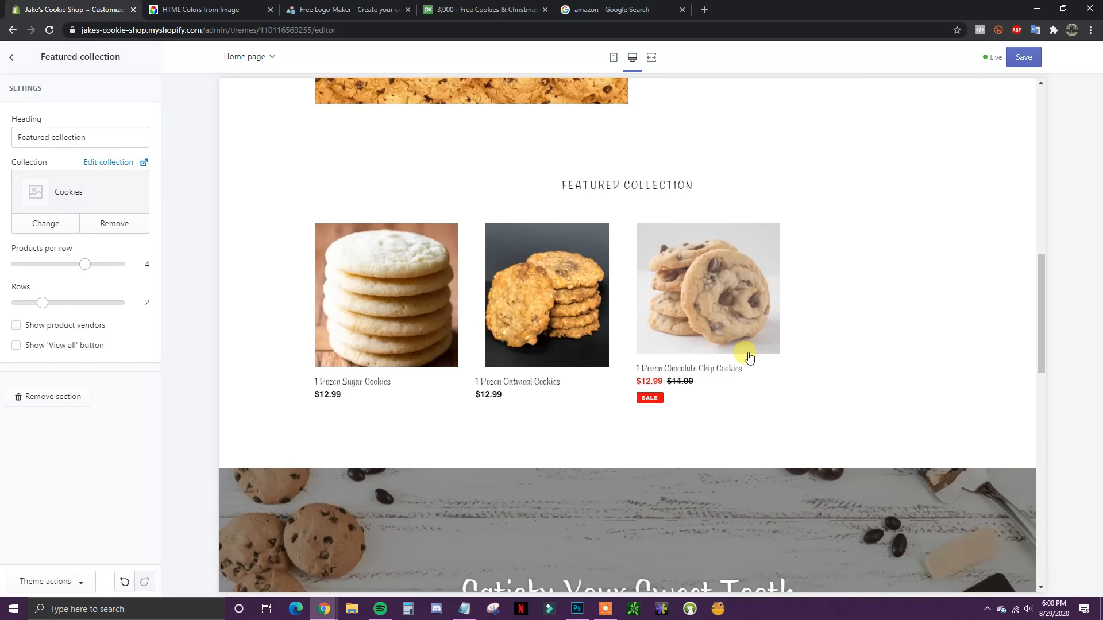
scroll(743, 355, up, 1)
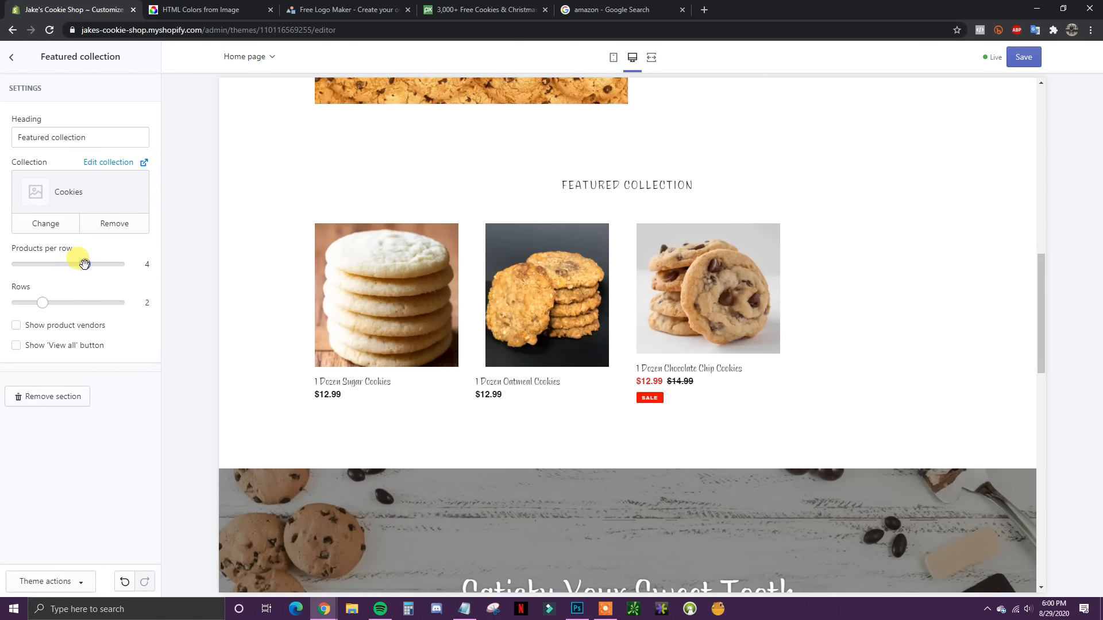
drag(67, 264, 63, 271)
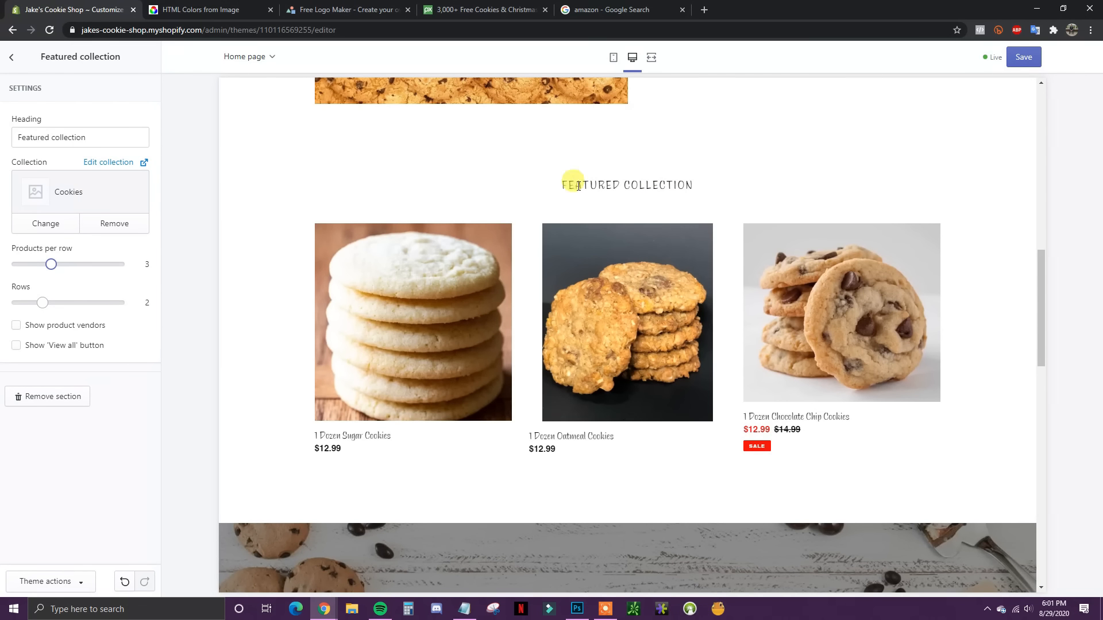
Step: Rename the section heading to 'Our Favorites' and save the theme
drag(101, 137, 2, 148)
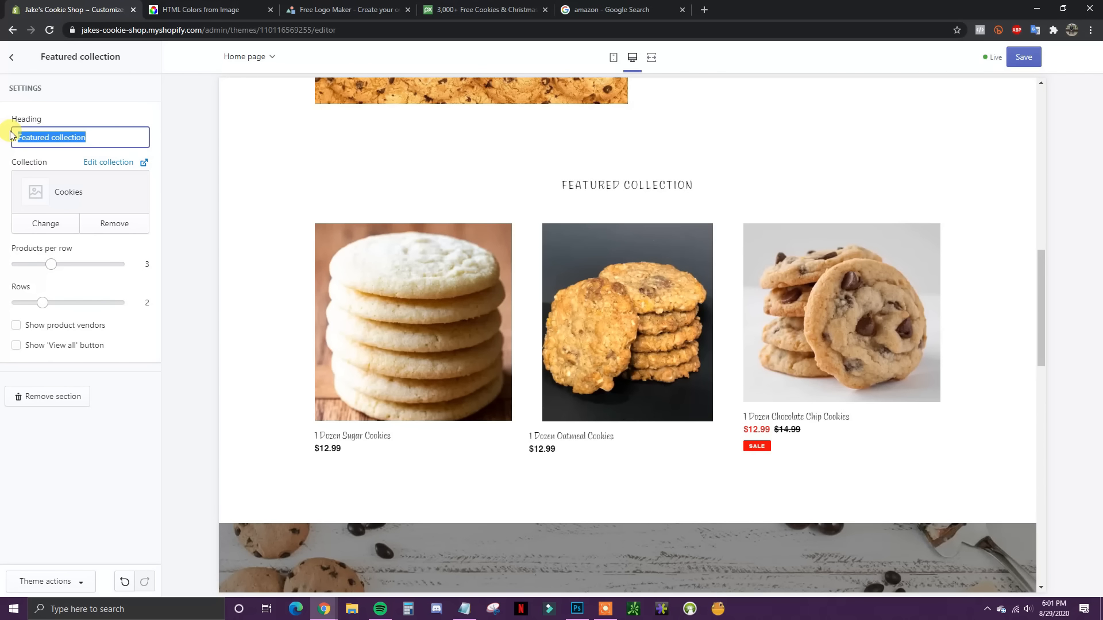
text(Our Favori)
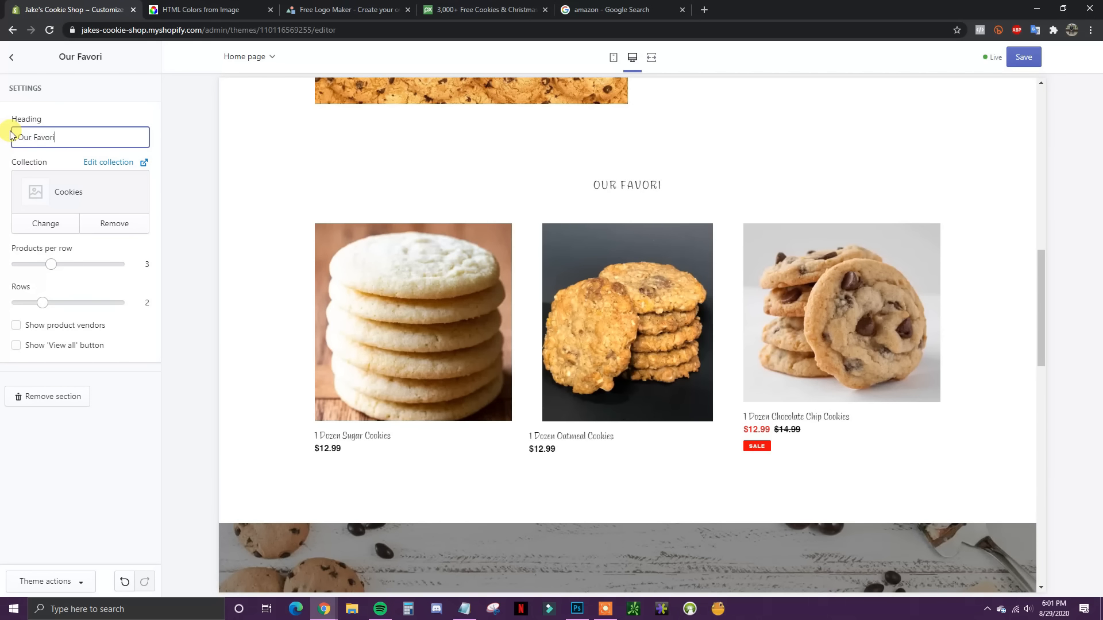
text(tes)
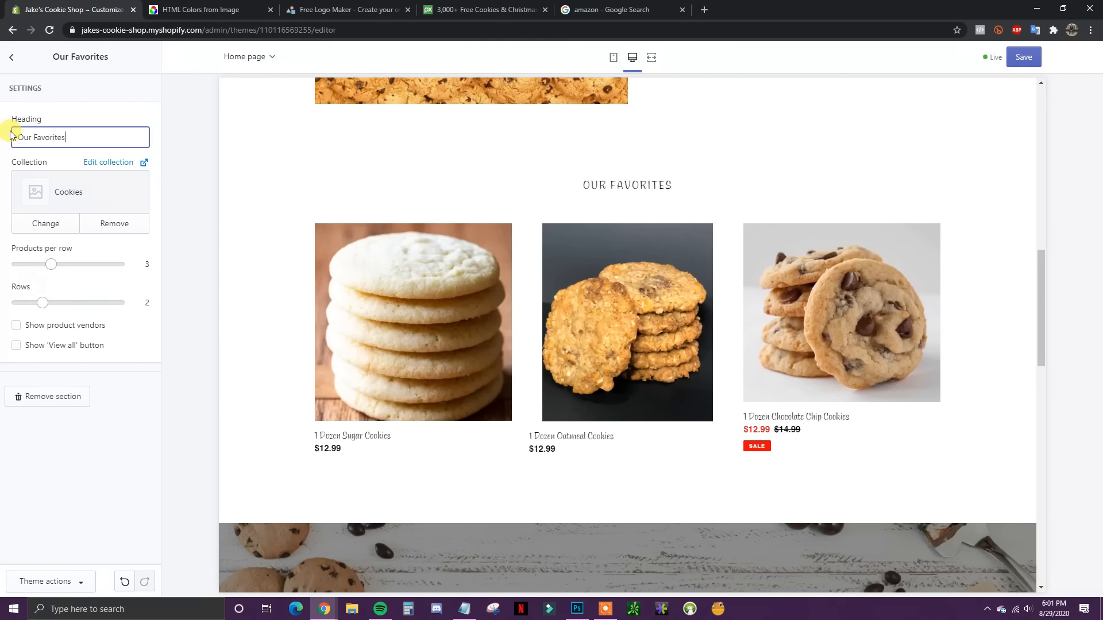
click(1025, 59)
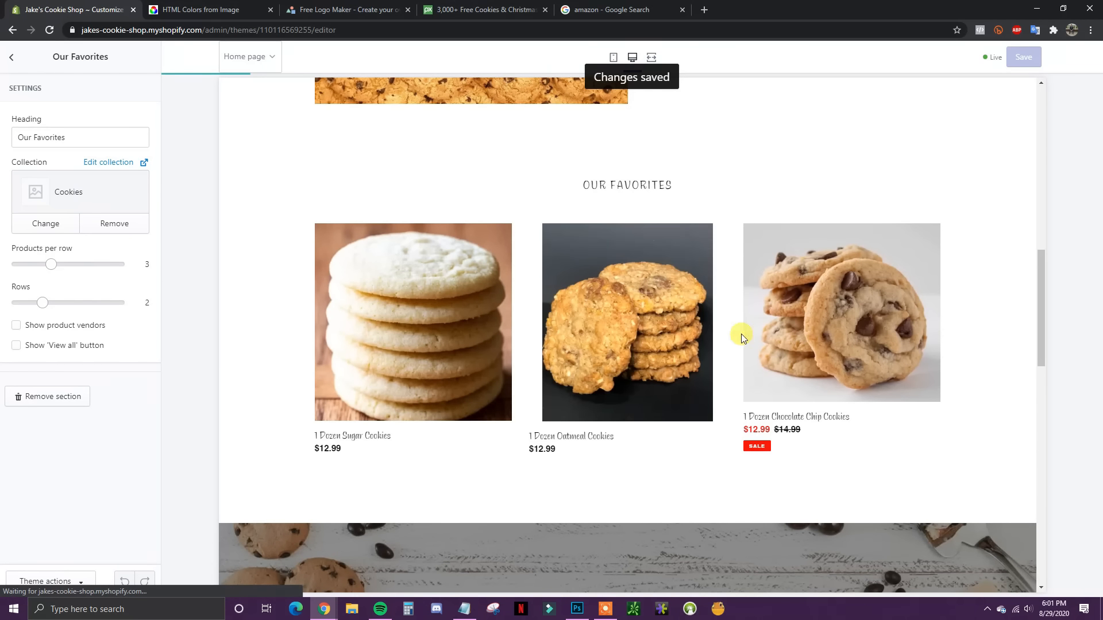
drag(1042, 347, 1059, 476)
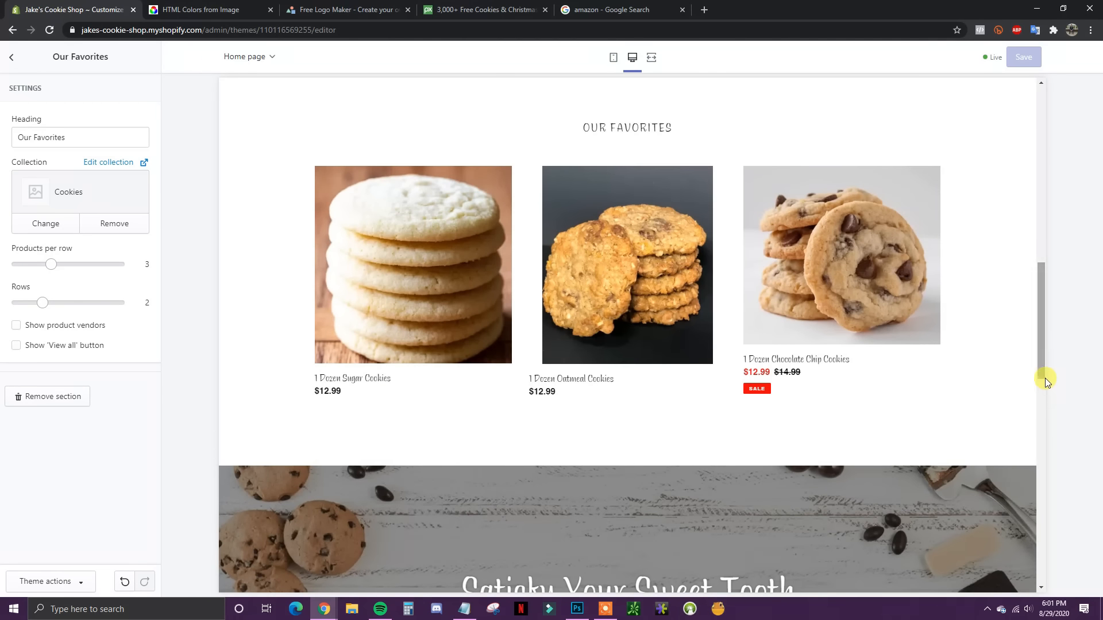
drag(1046, 378, 95, 211)
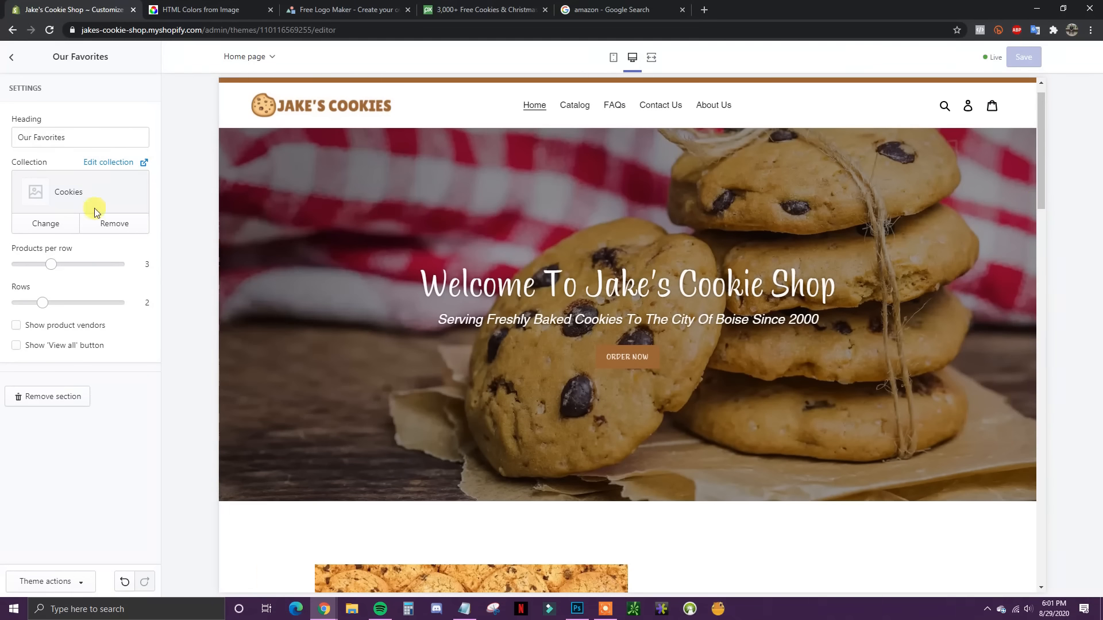
Step: Go from the home page sections to Theme settings and the Checkout settings
click(10, 58)
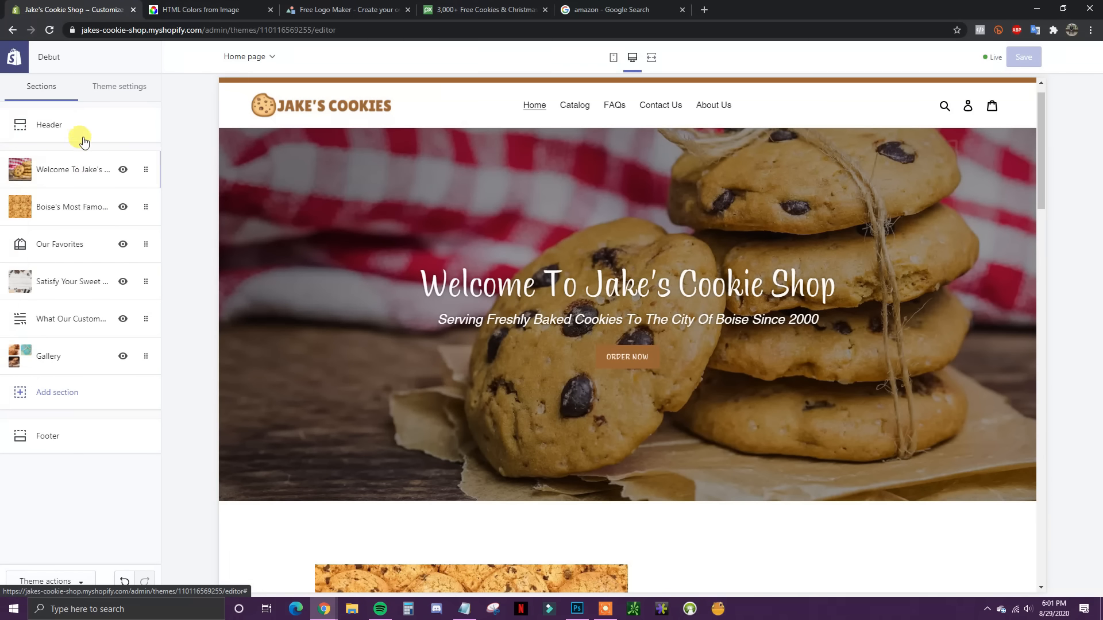
click(119, 92)
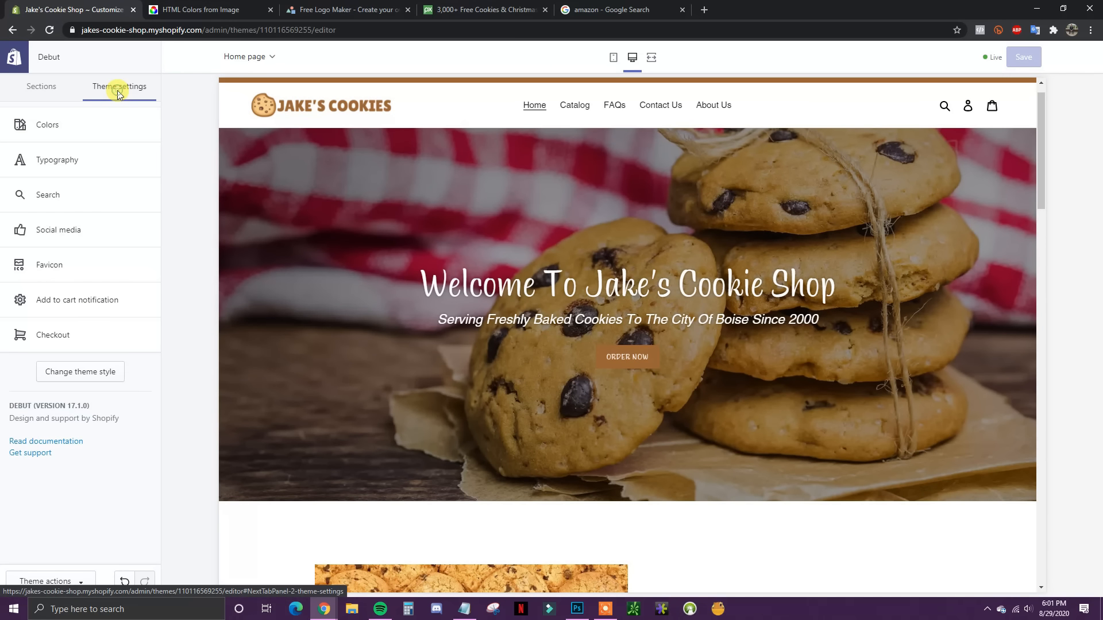
click(78, 335)
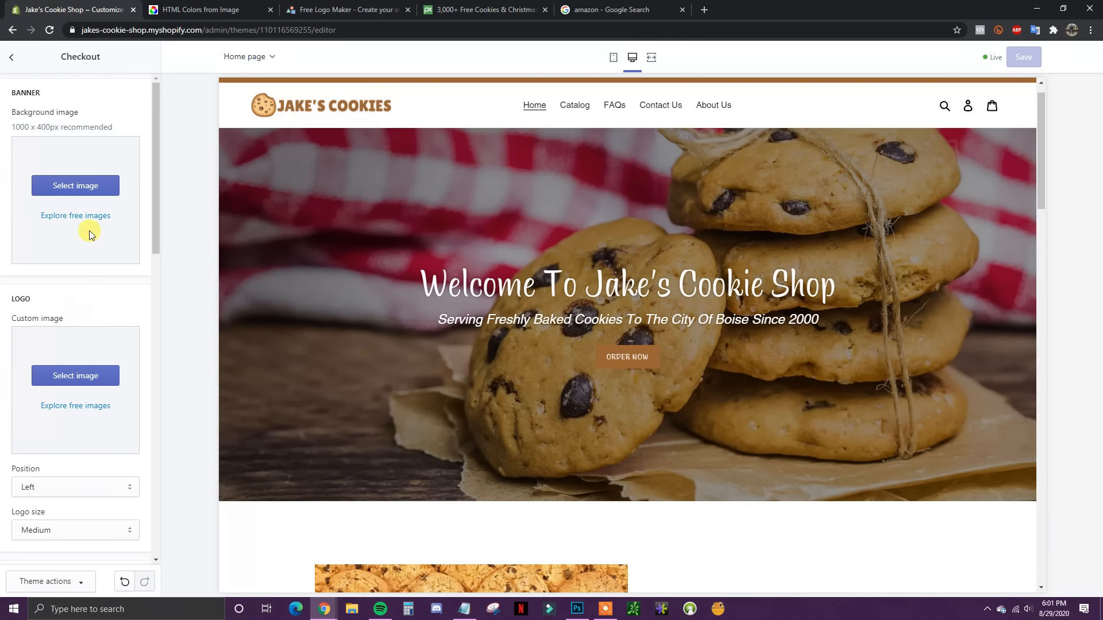
scroll(681, 333, down, 2)
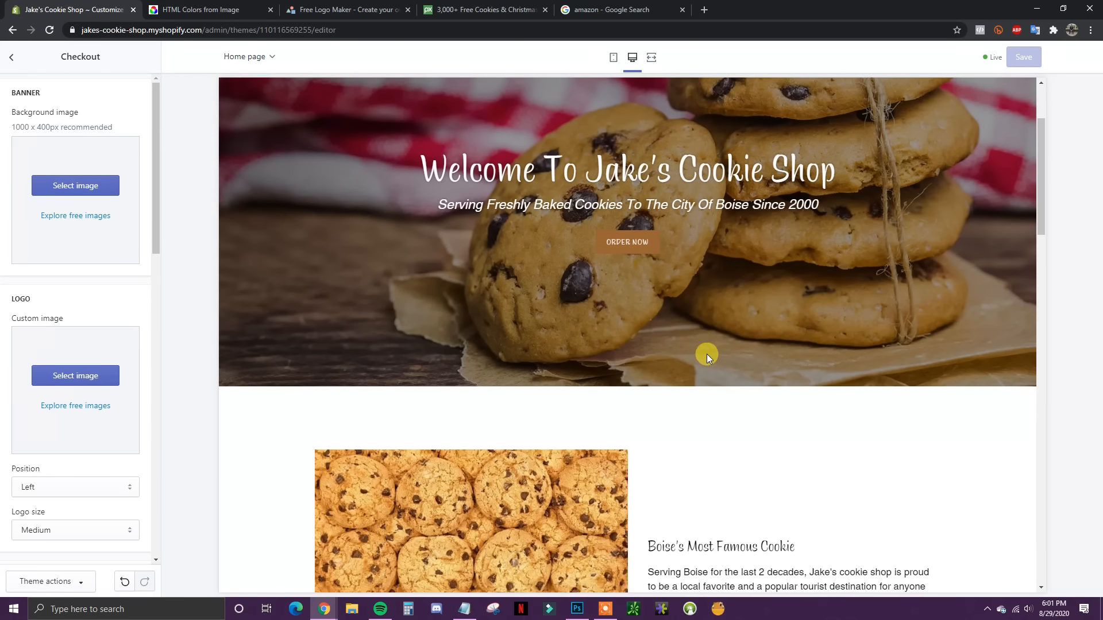
scroll(707, 354, up, 3)
scroll(724, 311, down, 10)
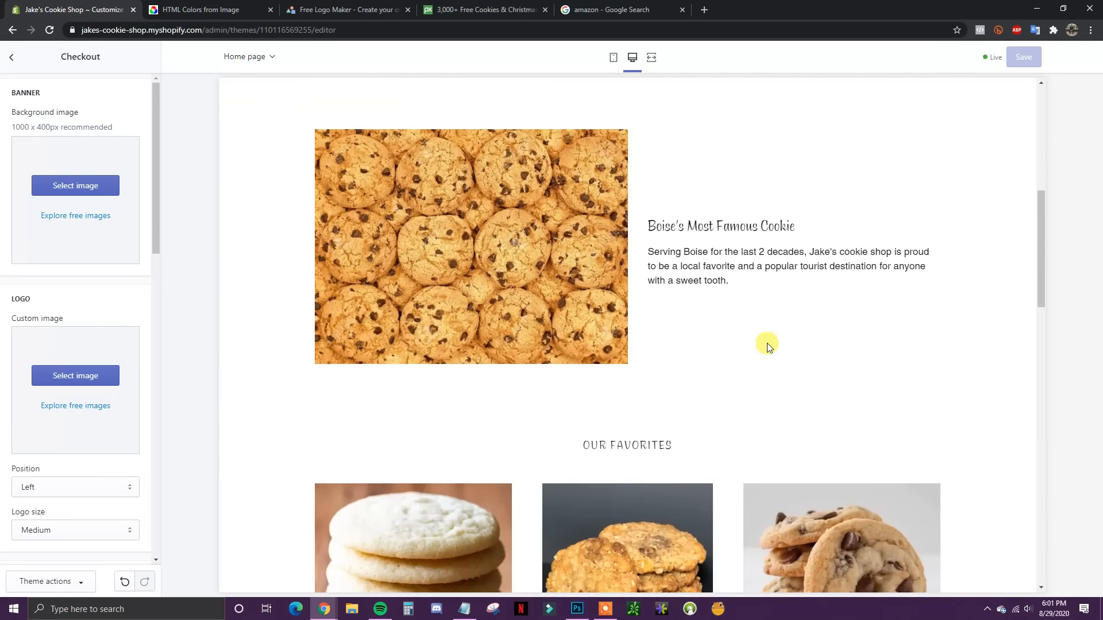
Step: Add 1 Dozen Sugar Cookies to the cart in the preview and proceed to checkout ($12.99)
click(457, 284)
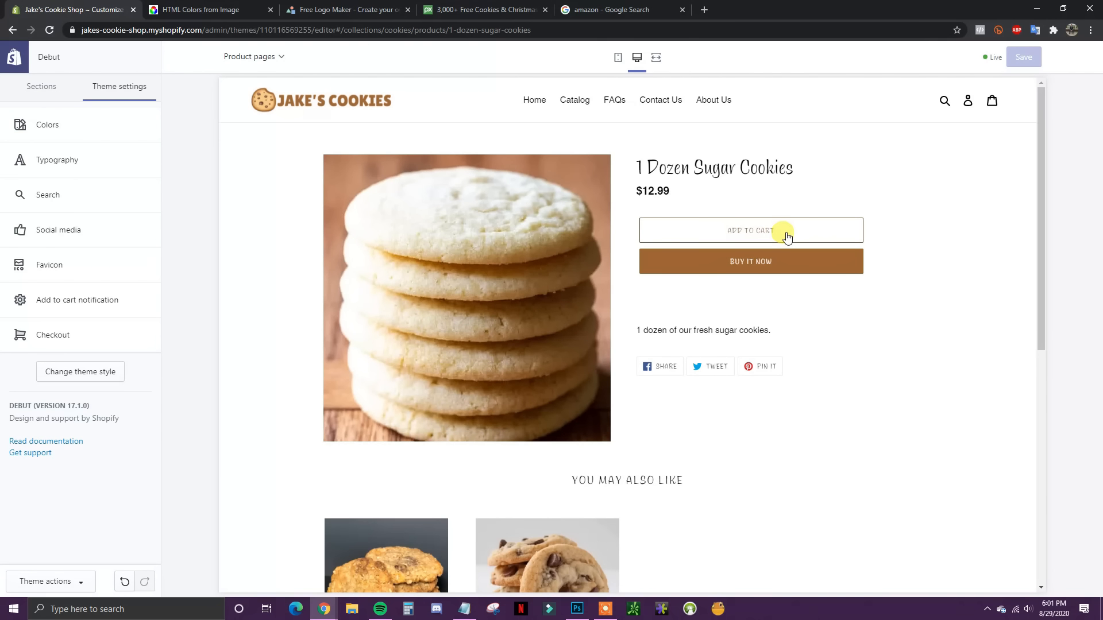
click(788, 236)
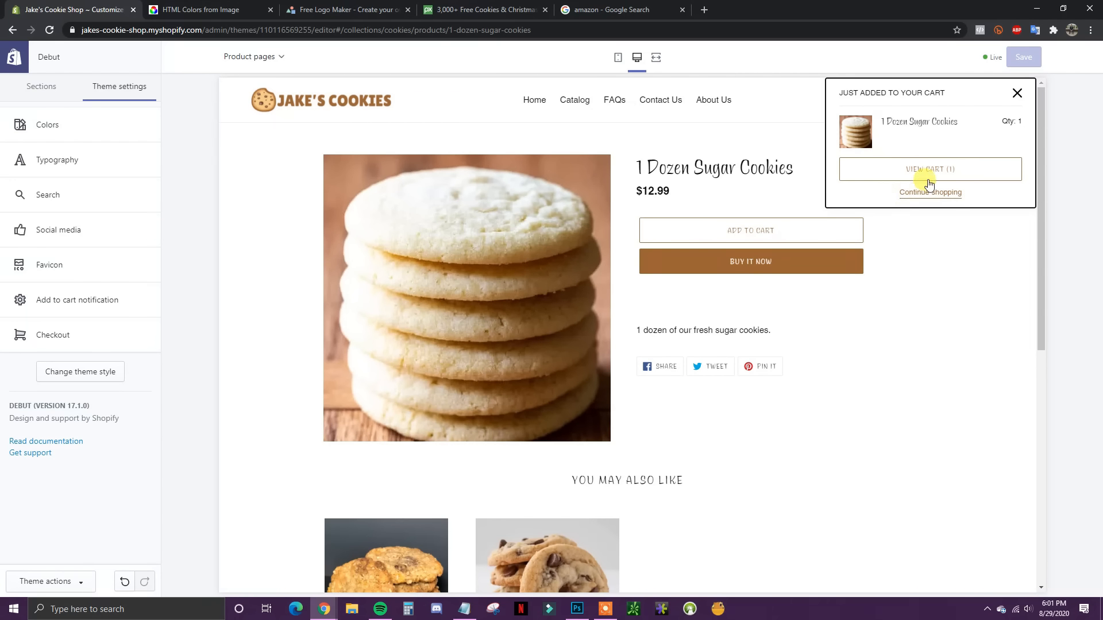
click(928, 175)
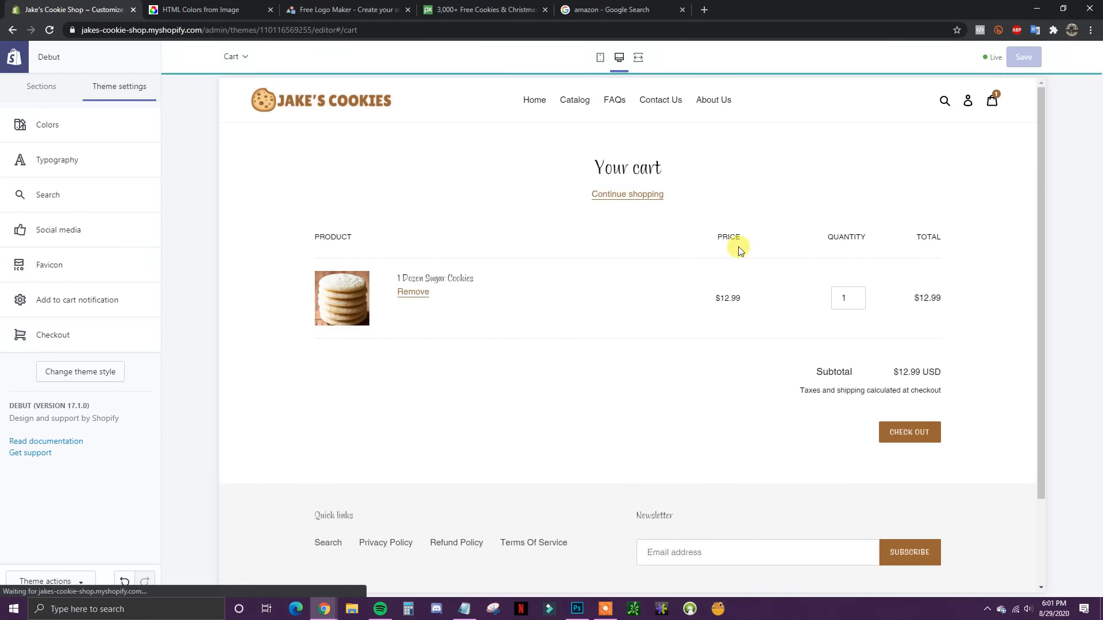
click(921, 437)
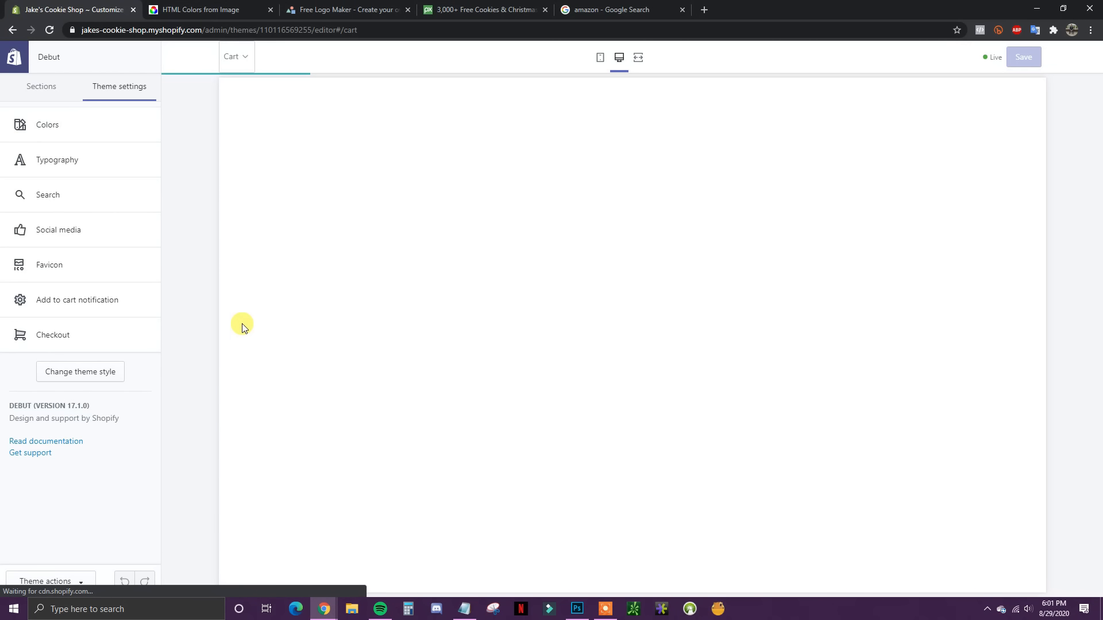
Step: Set the Jake's Cookies logo image as the checkout logo
click(60, 338)
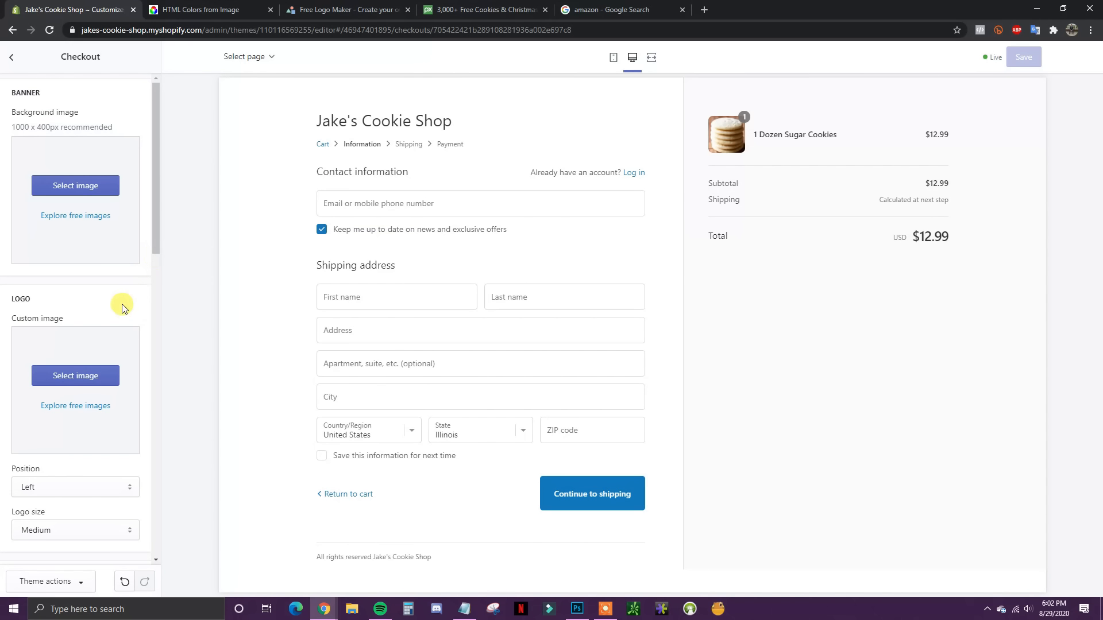
scroll(119, 307, down, 1)
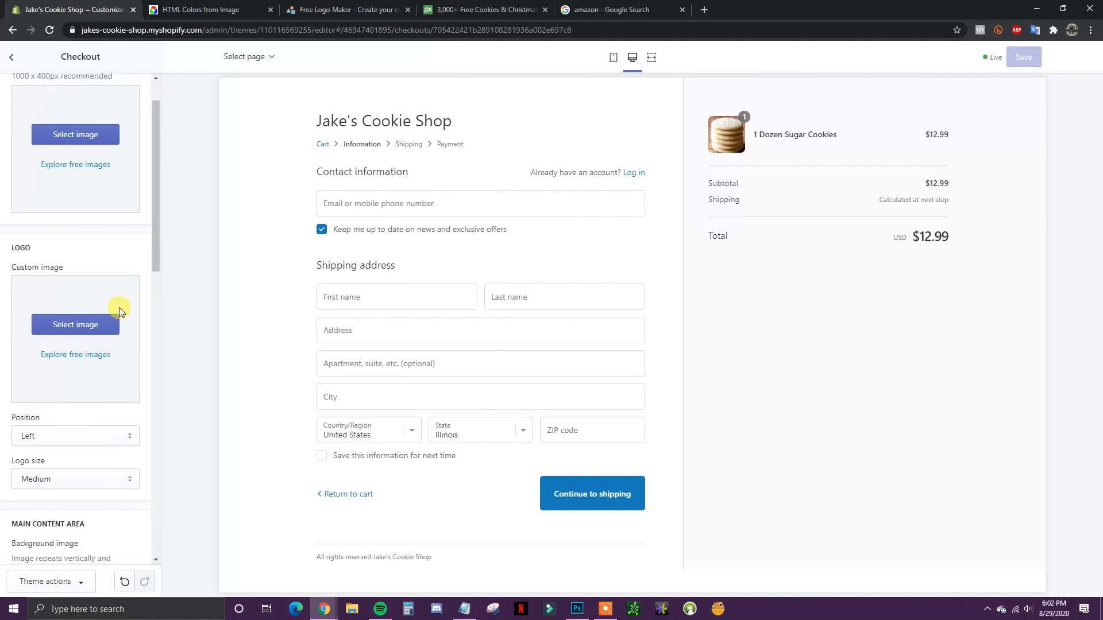
click(71, 326)
click(51, 448)
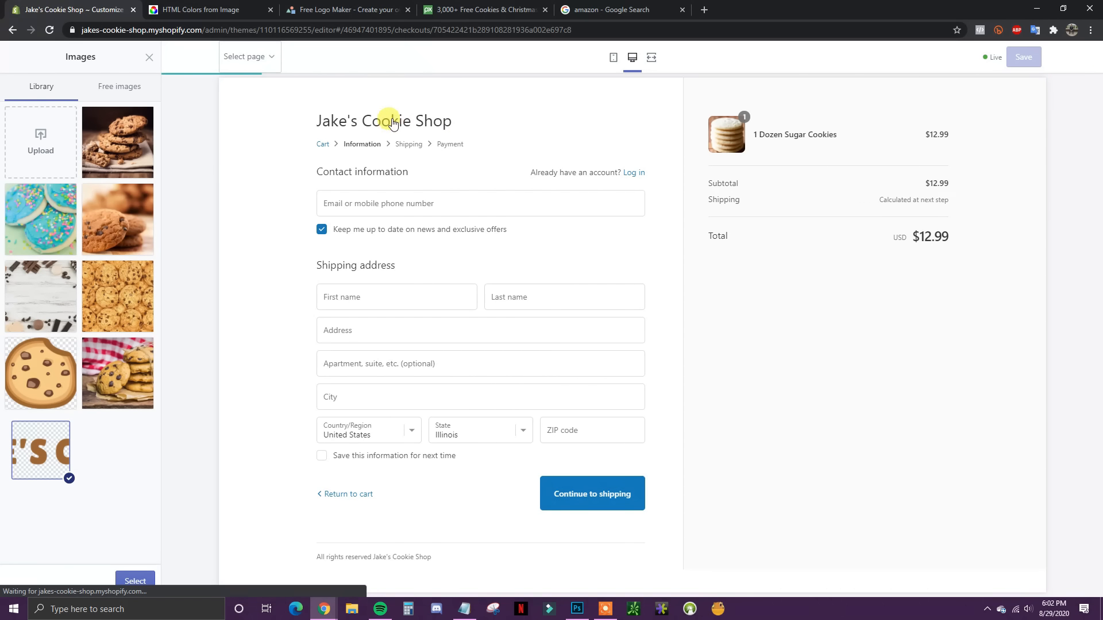
click(146, 581)
Step: Position the checkout logo on the left and keep its size at Medium
click(124, 451)
click(91, 476)
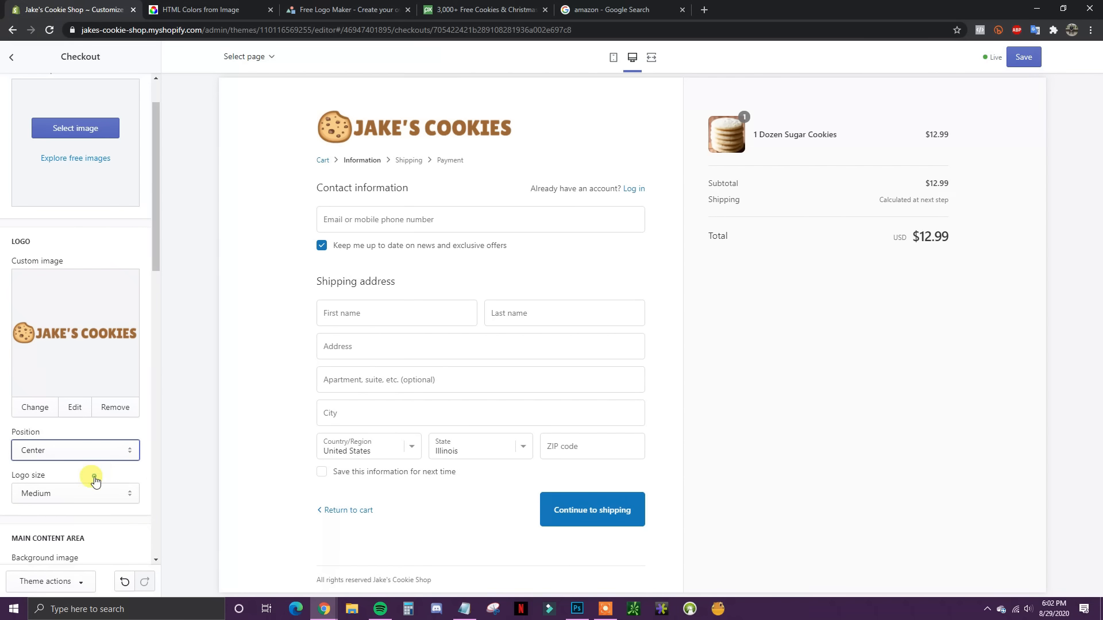
click(127, 451)
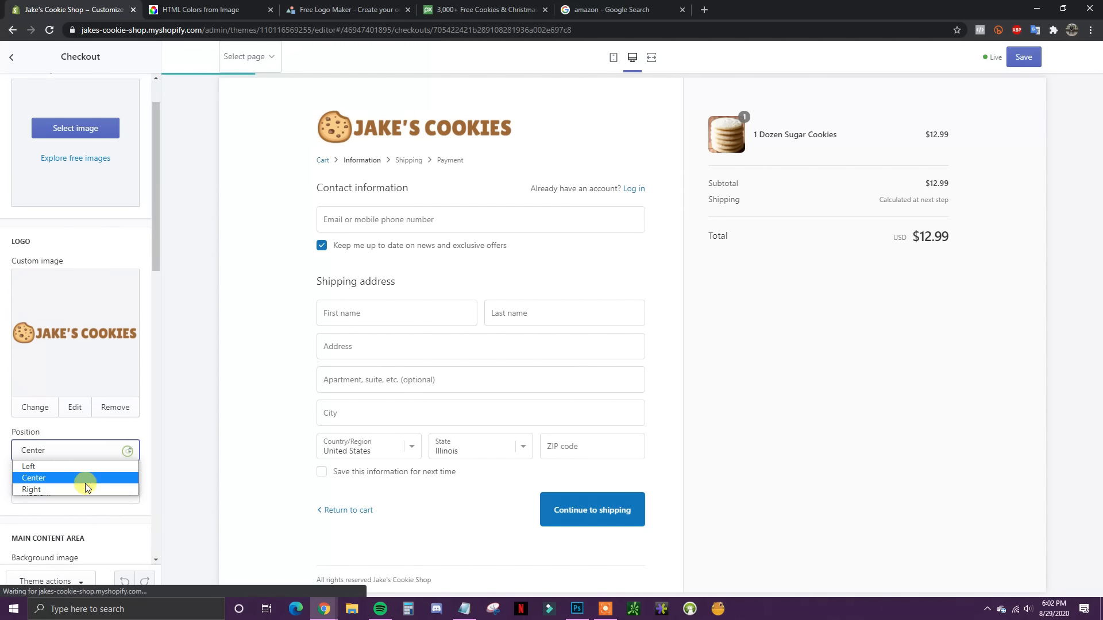
click(110, 467)
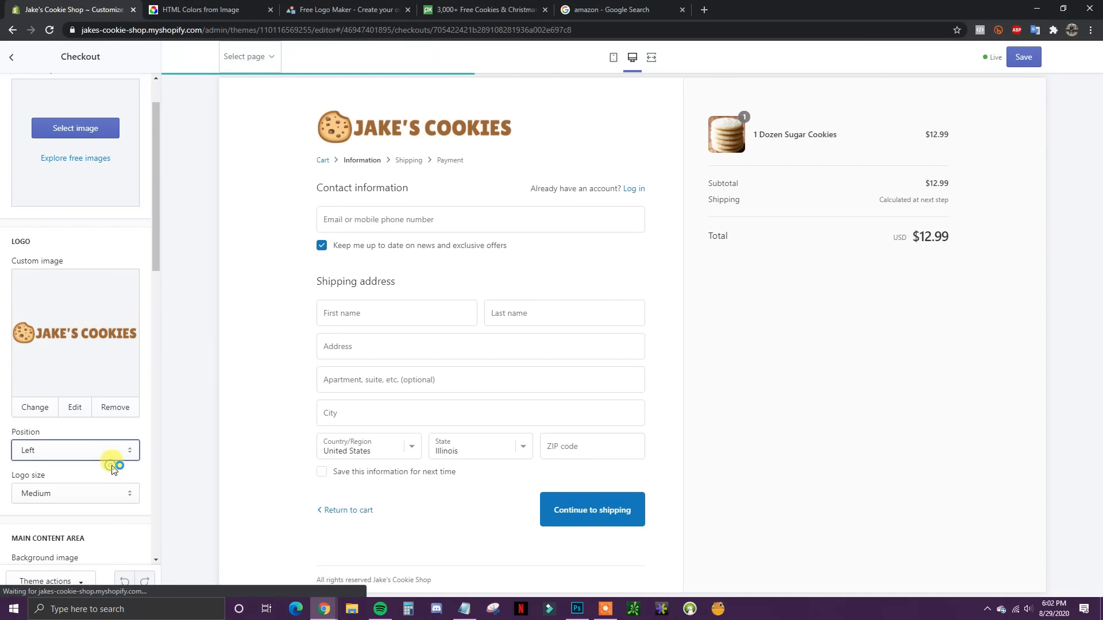
scroll(140, 434, down, 2)
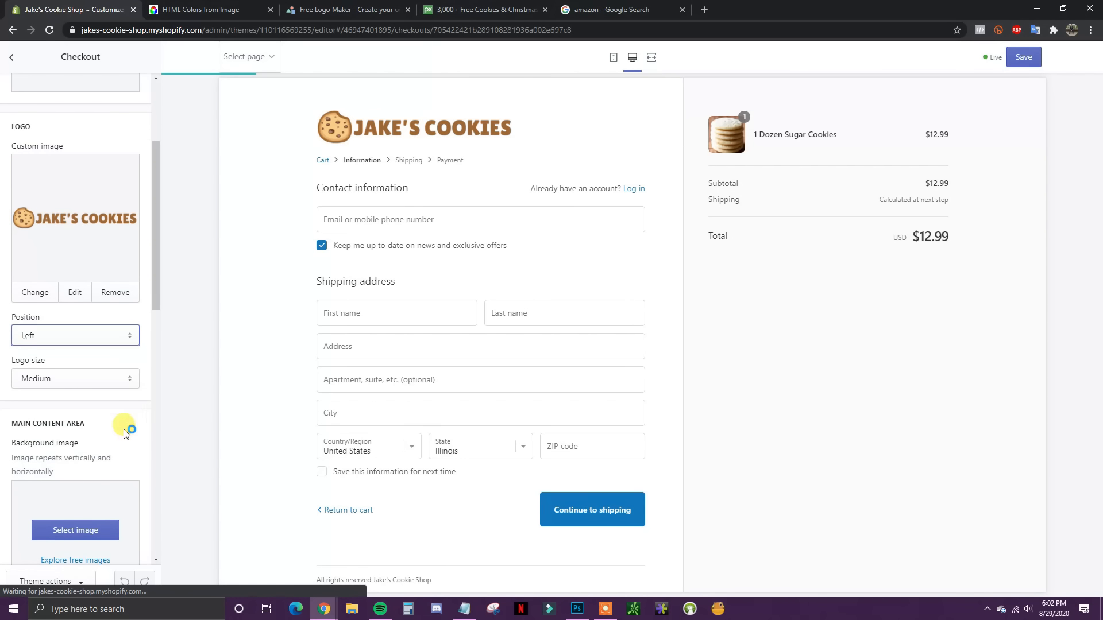
click(129, 374)
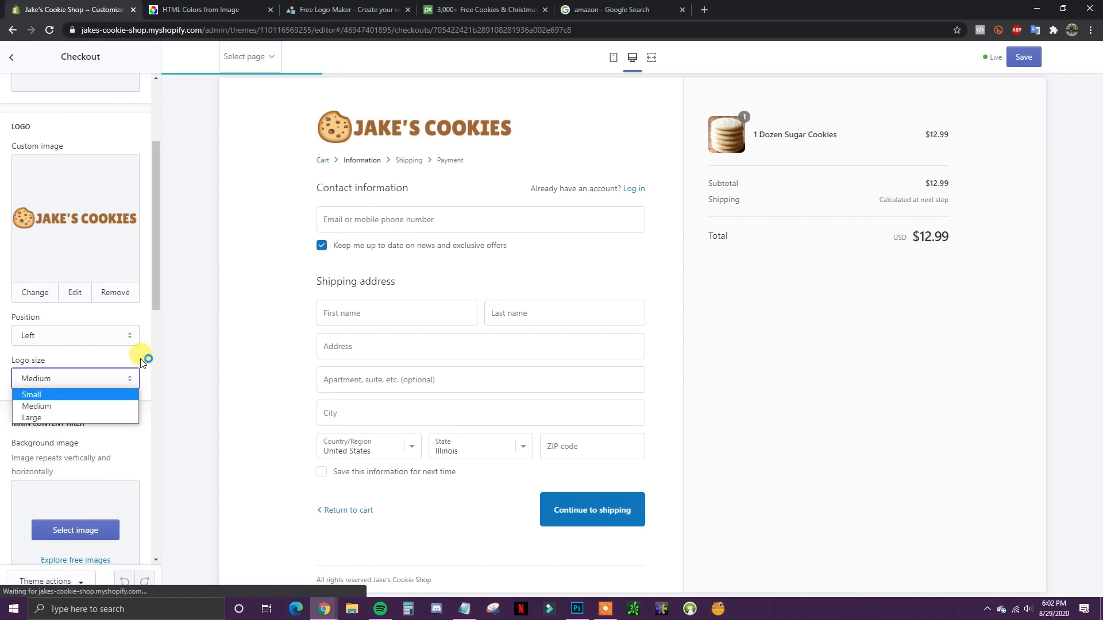
click(143, 362)
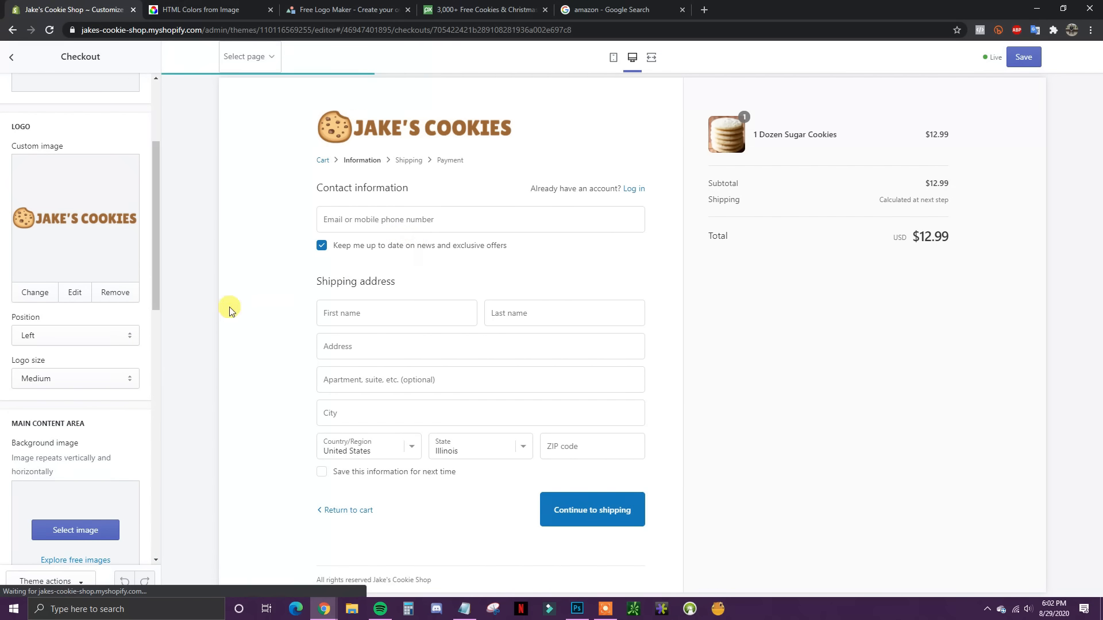
Step: Try a black main content background, then revert it, leaving form fields White
scroll(116, 349, down, 2)
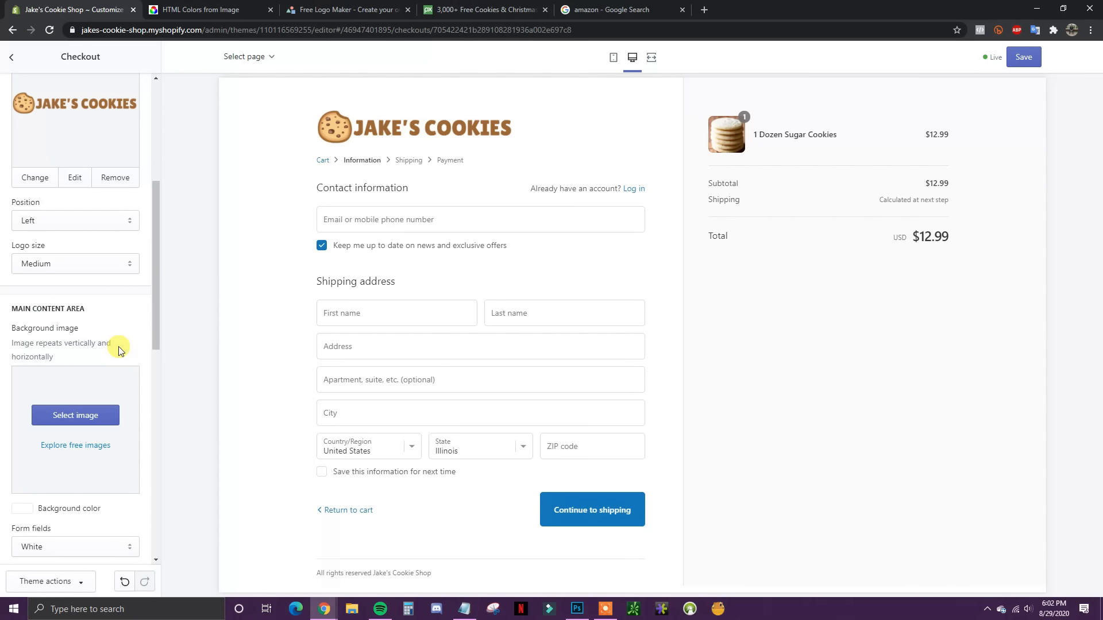
scroll(119, 351, down, 2)
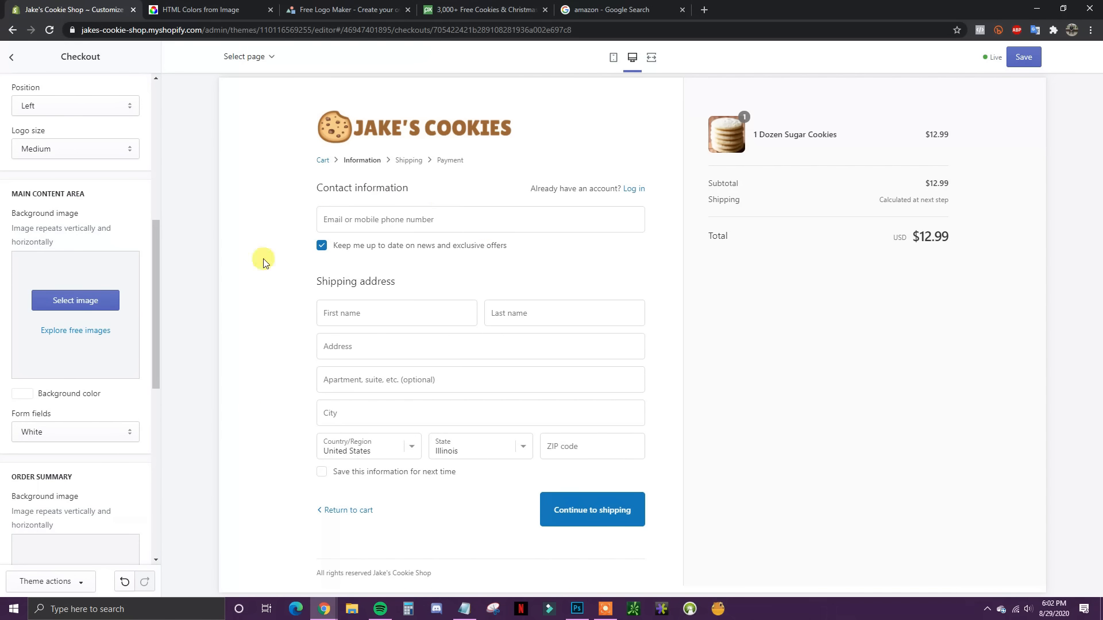
click(25, 399)
click(82, 446)
click(16, 400)
drag(50, 424, 6, 398)
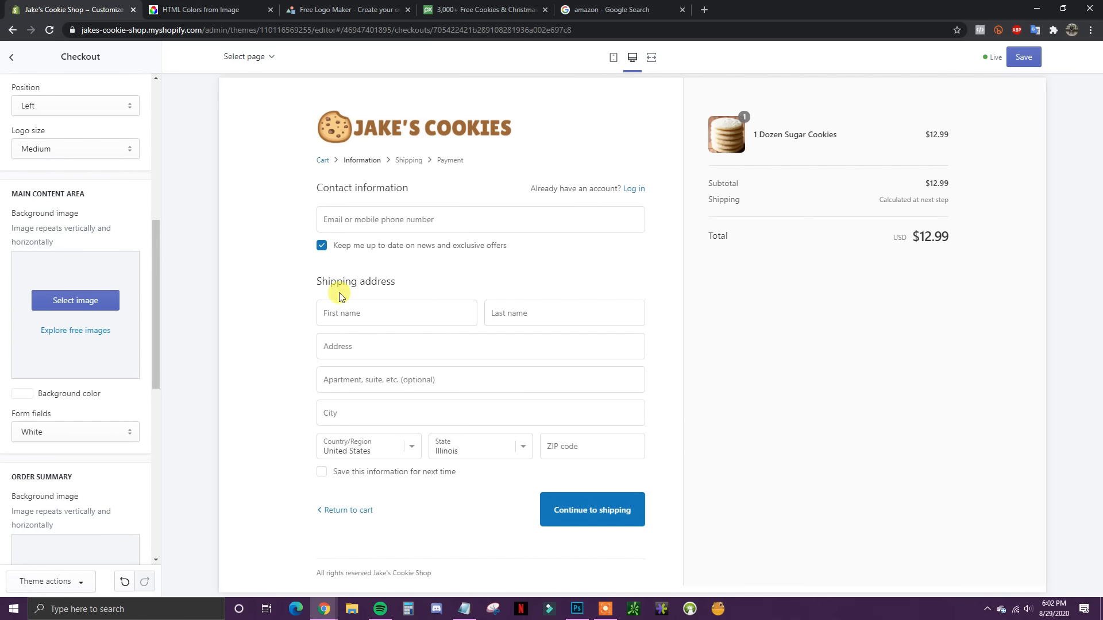
scroll(104, 405, down, 2)
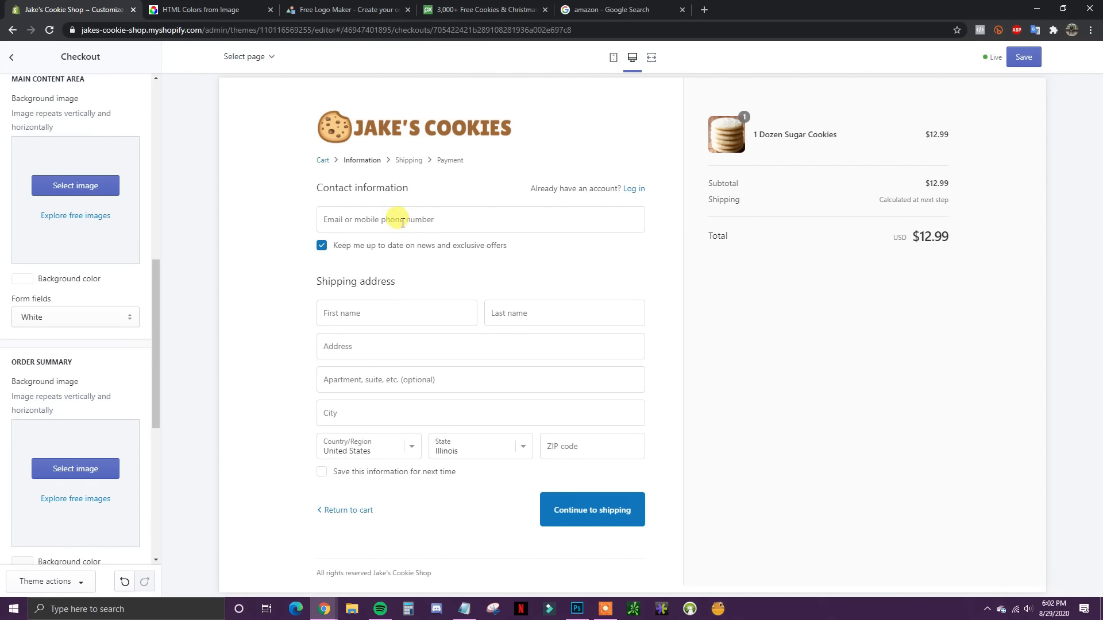
scroll(98, 357, down, 3)
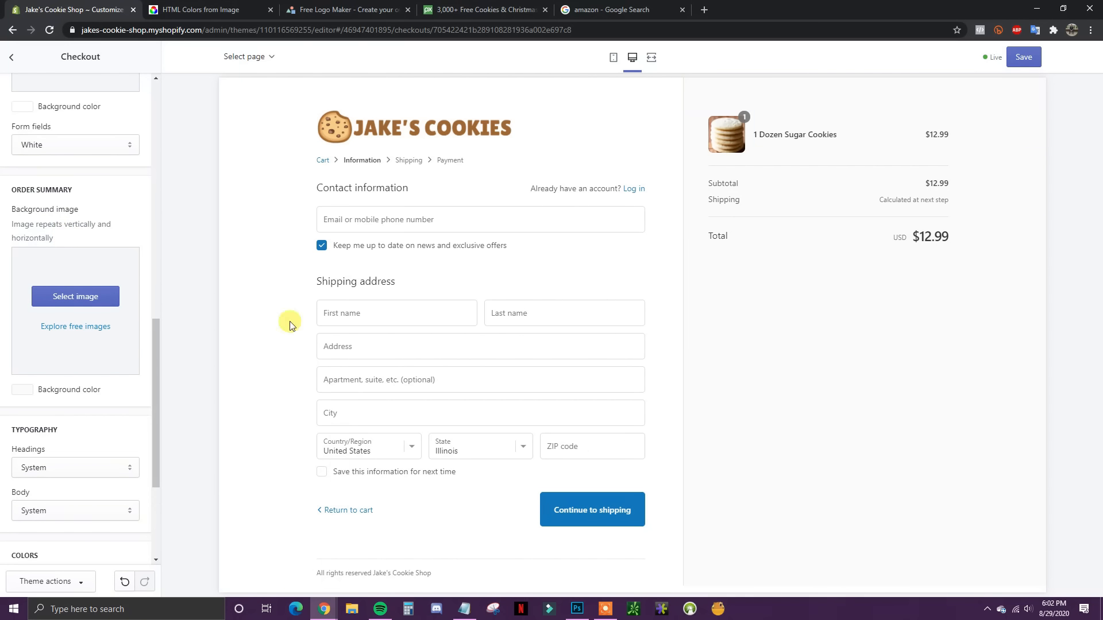
scroll(42, 438, down, 2)
scroll(104, 405, down, 2)
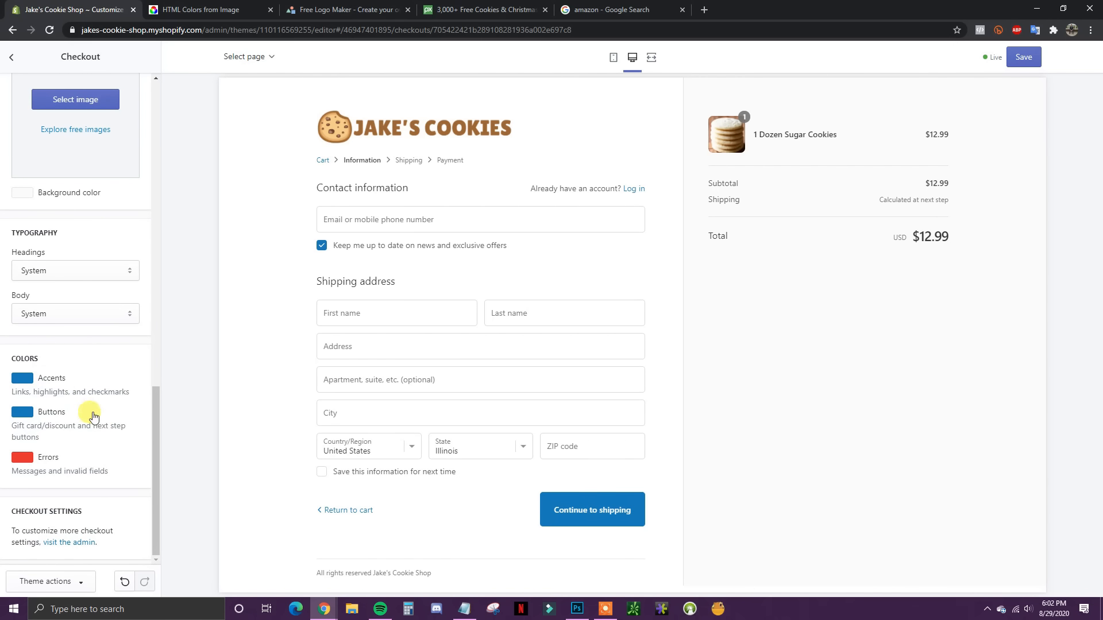
Step: Change the checkout accent colour to brown #9A6430
click(25, 379)
scroll(103, 500, down, 1)
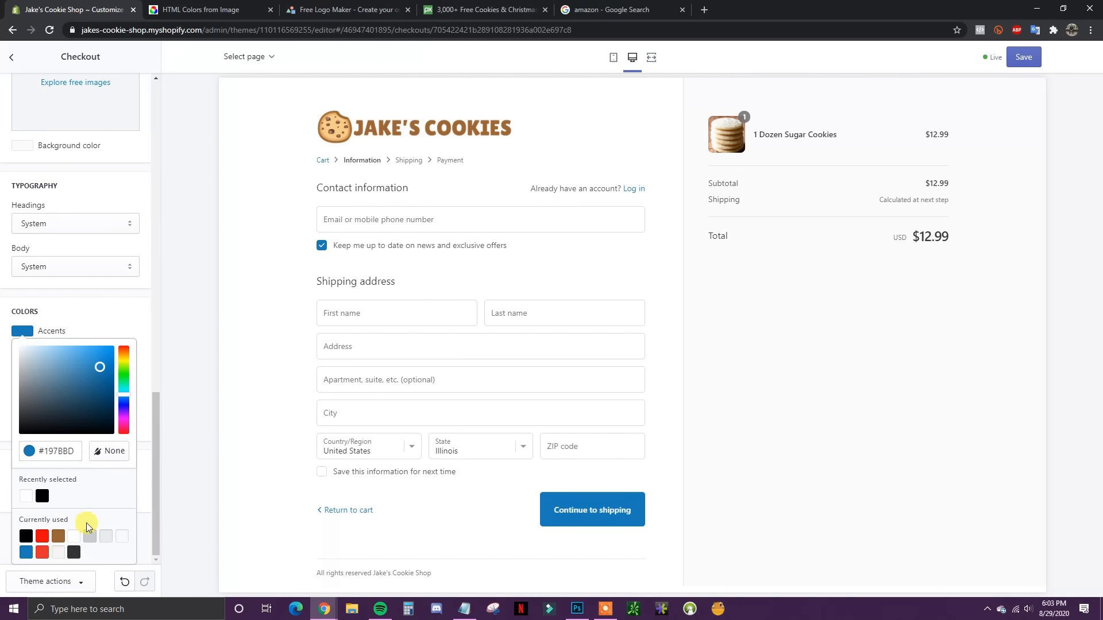
click(58, 537)
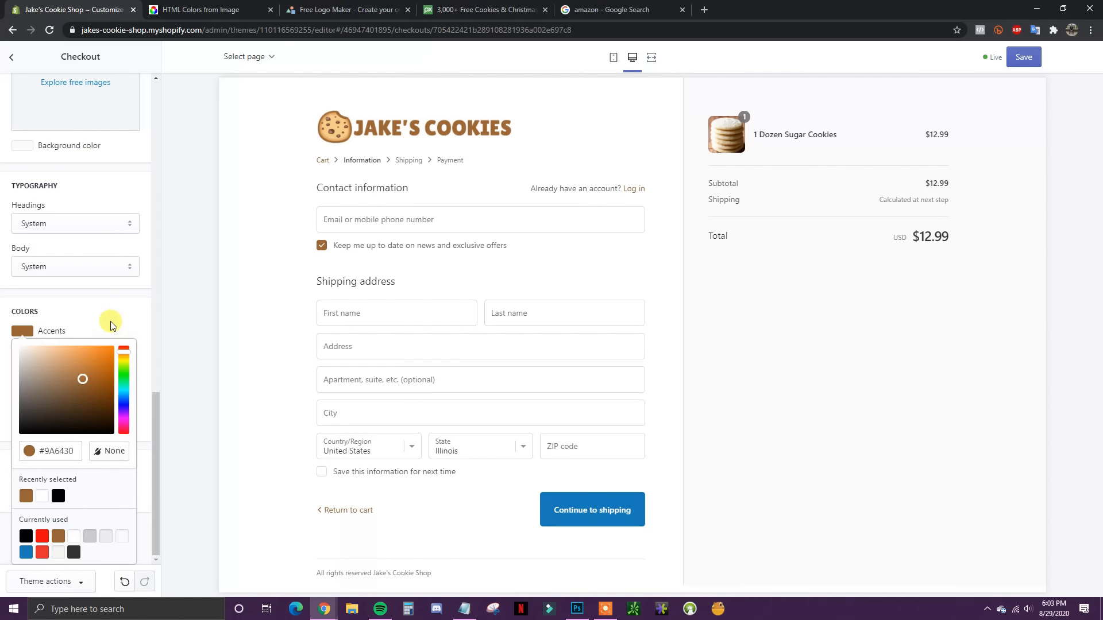
click(111, 325)
Step: Make the checkout buttons the same recent brown, save, and return to Theme settings
click(21, 416)
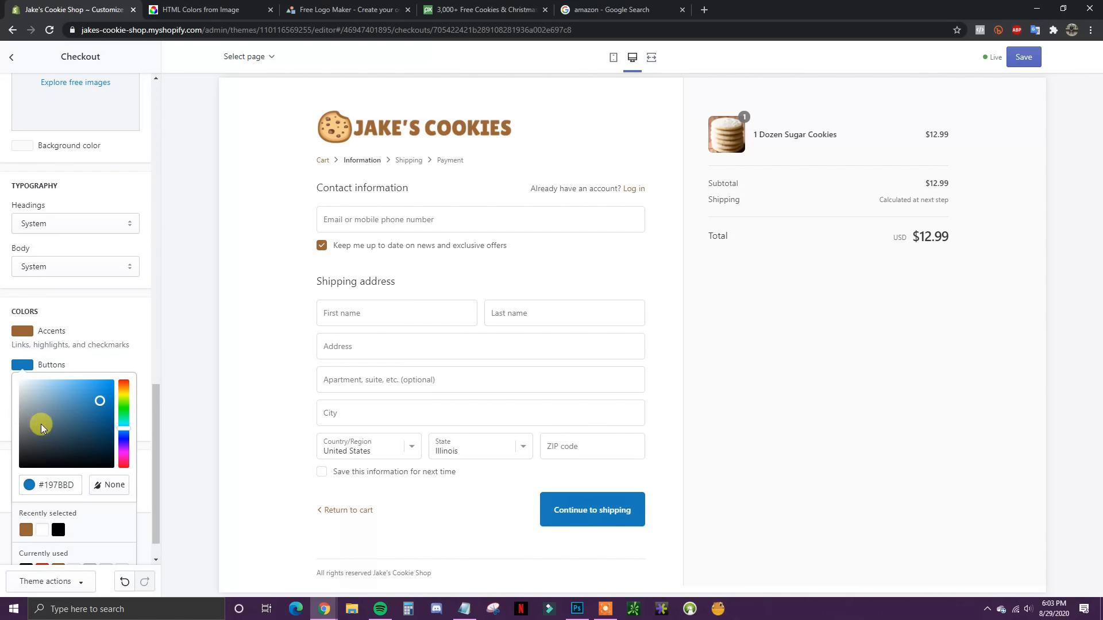
click(25, 530)
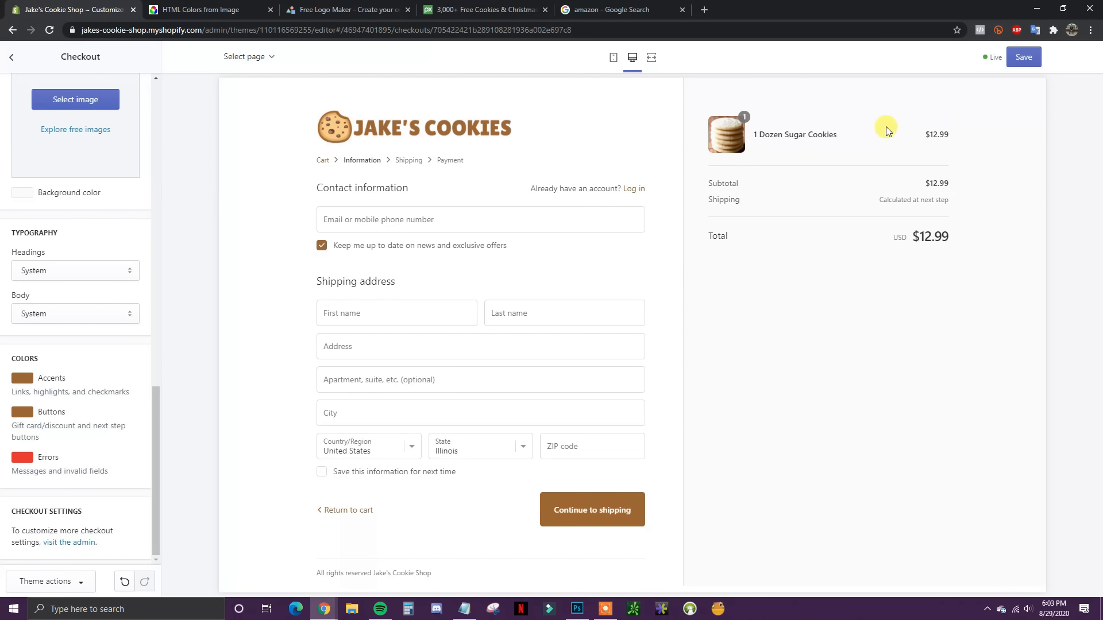
click(1025, 59)
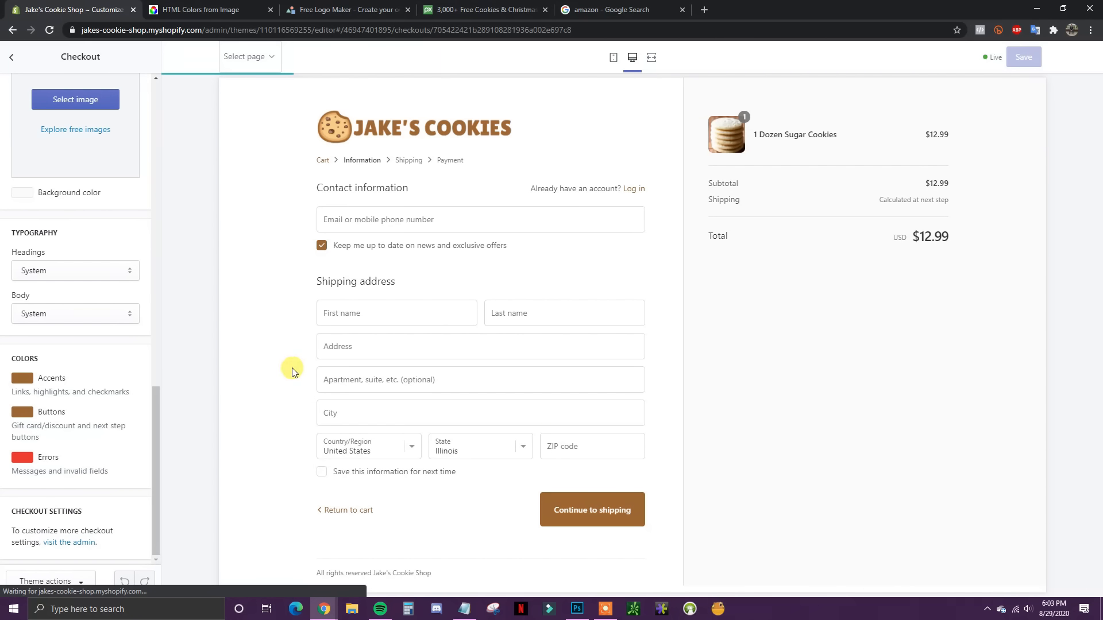
scroll(96, 336, up, 1)
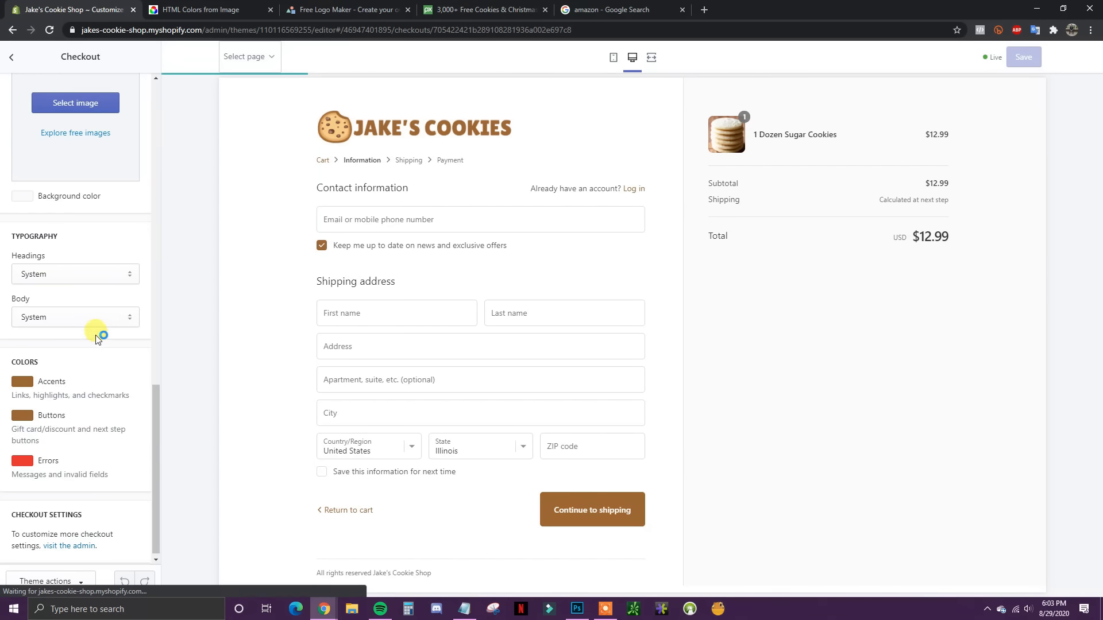
scroll(96, 336, up, 15)
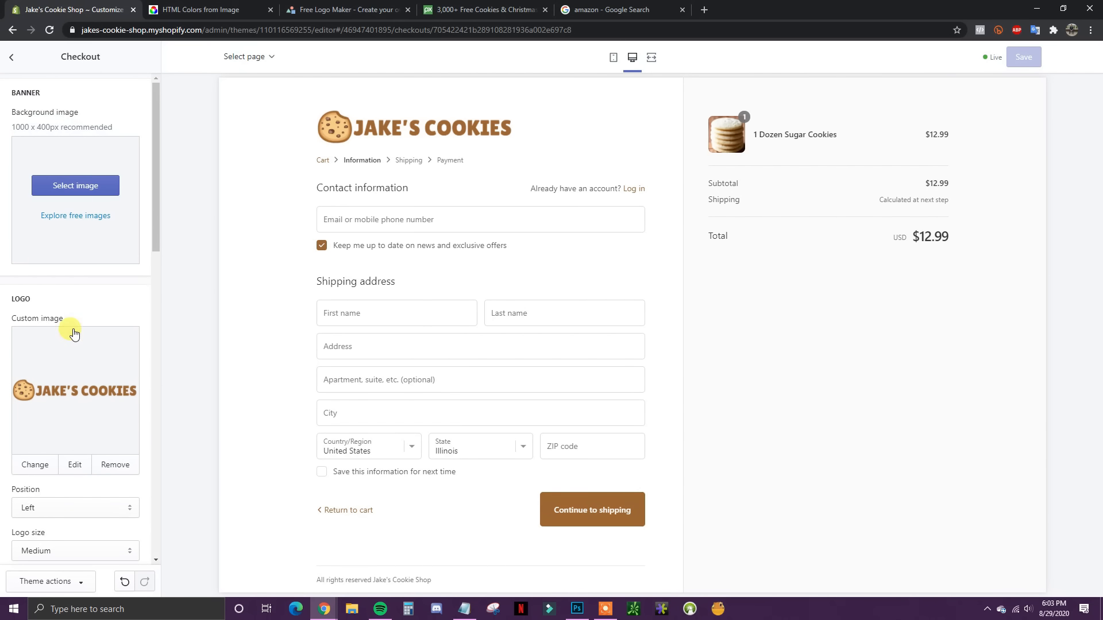
click(12, 58)
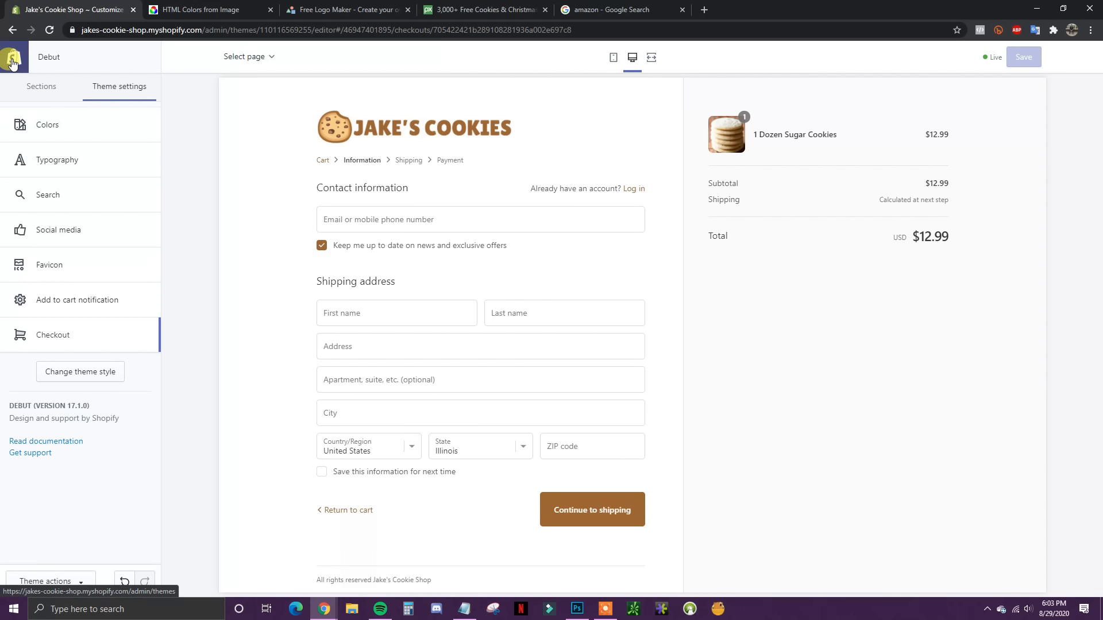
Step: Leave the theme editor and open the Discounts page, which has no codes yet
click(11, 58)
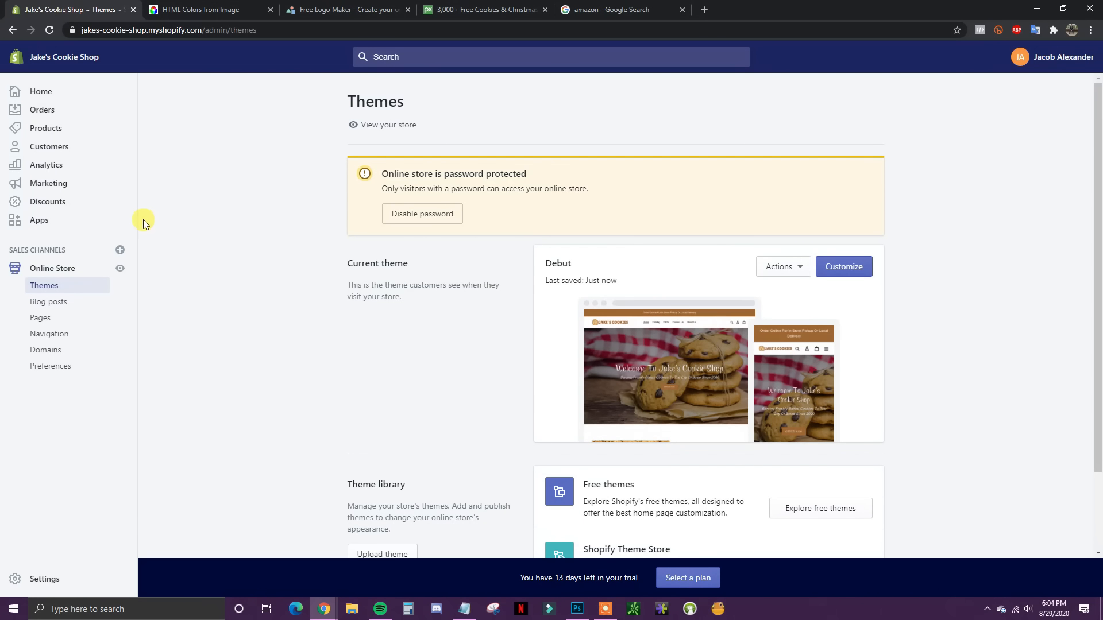
click(59, 207)
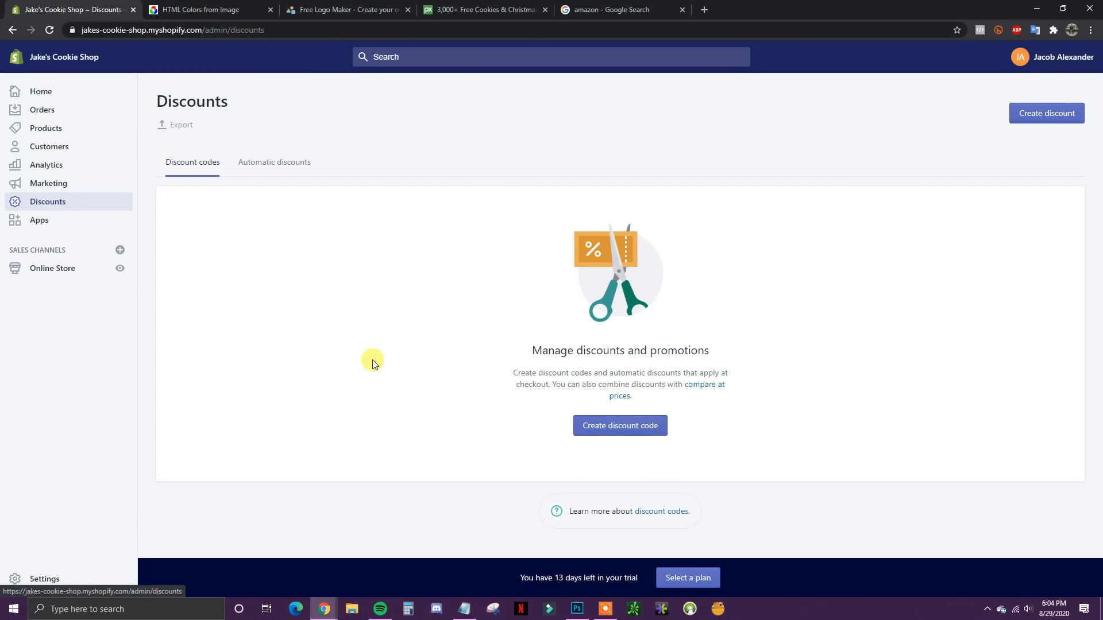
Step: Start a new discount code 10off as a Fixed amount discount of 1
click(626, 429)
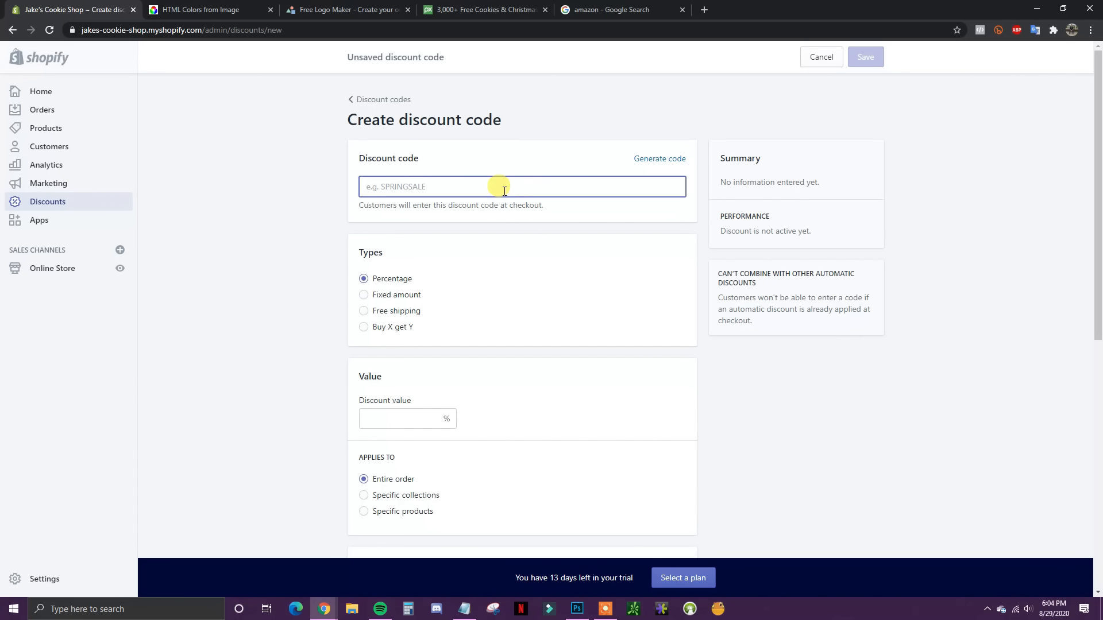
text(10off)
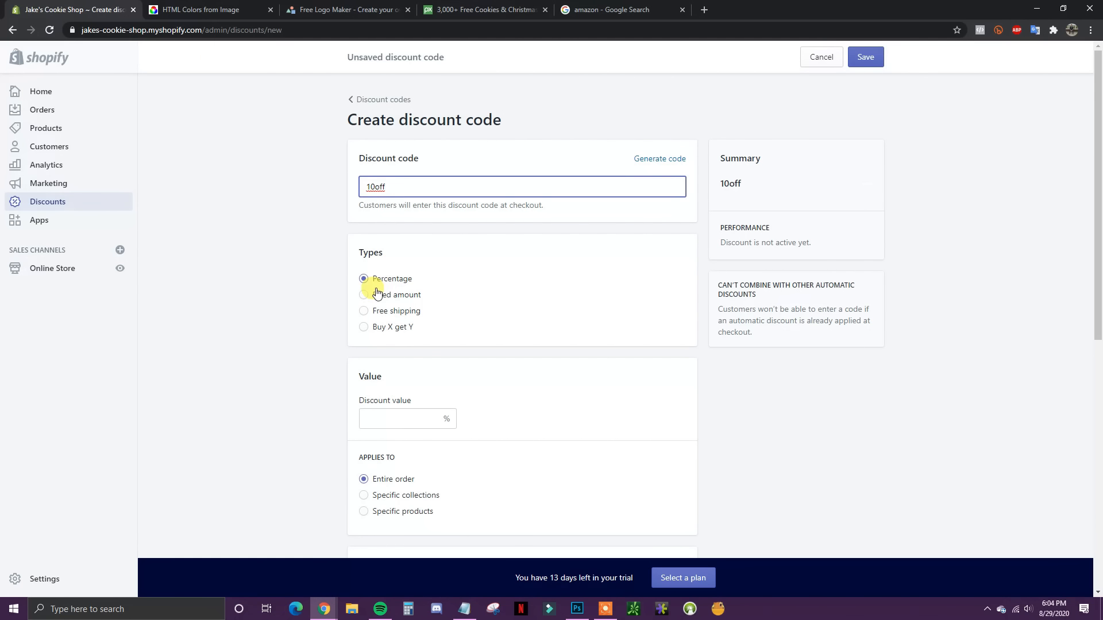
click(412, 295)
click(381, 419)
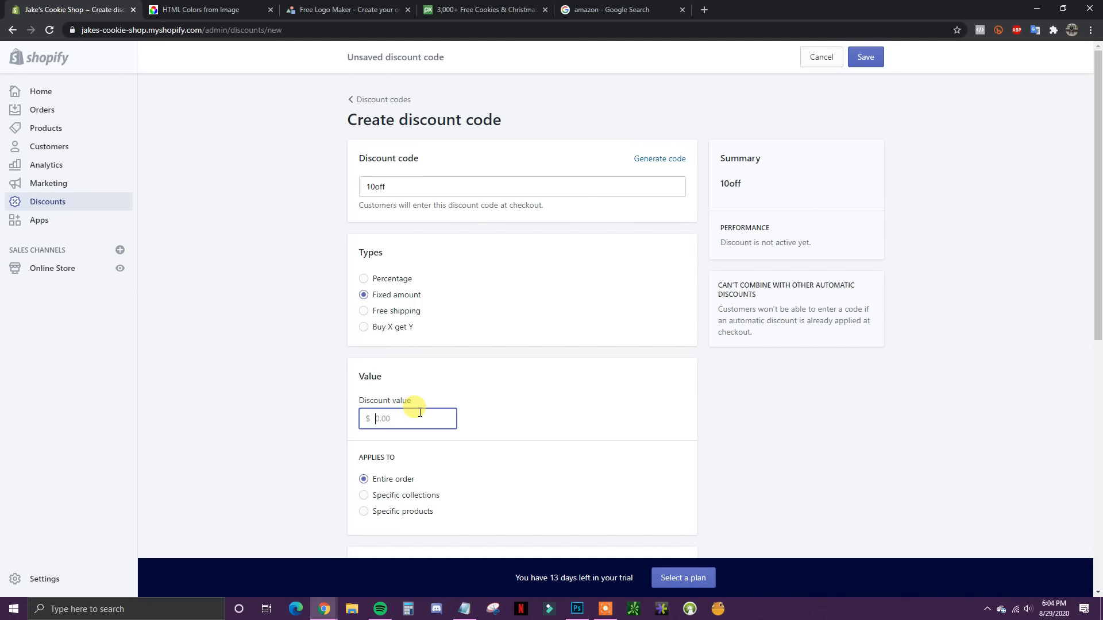
text(10)
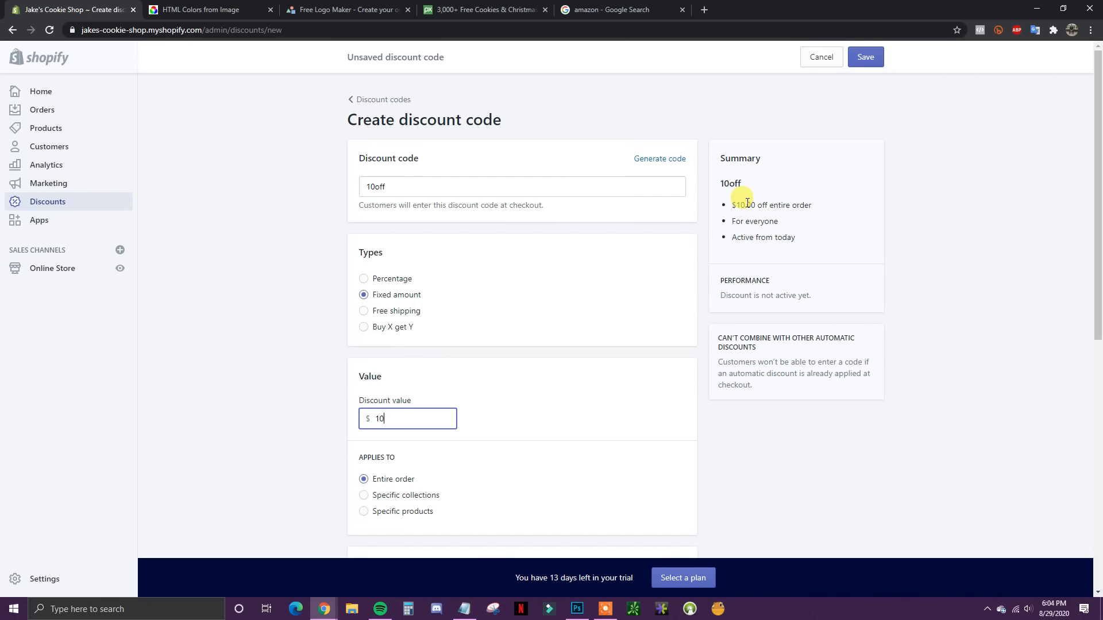
Step: Switch the 10off discount to Percentage with a value of 10
drag(747, 205, 394, 280)
click(394, 279)
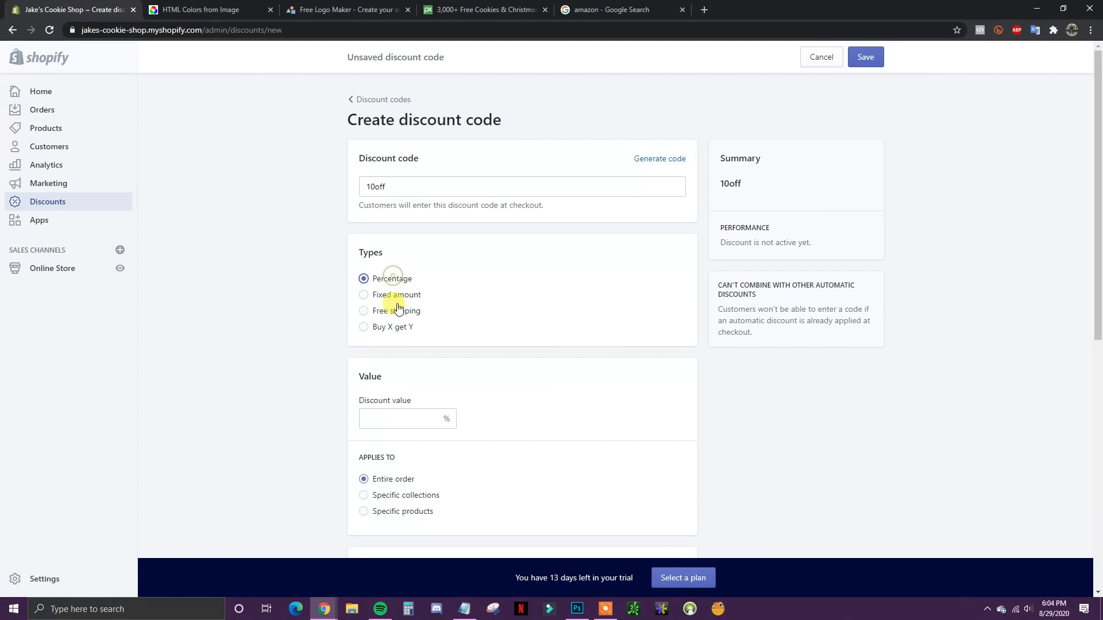
click(412, 418)
text(10)
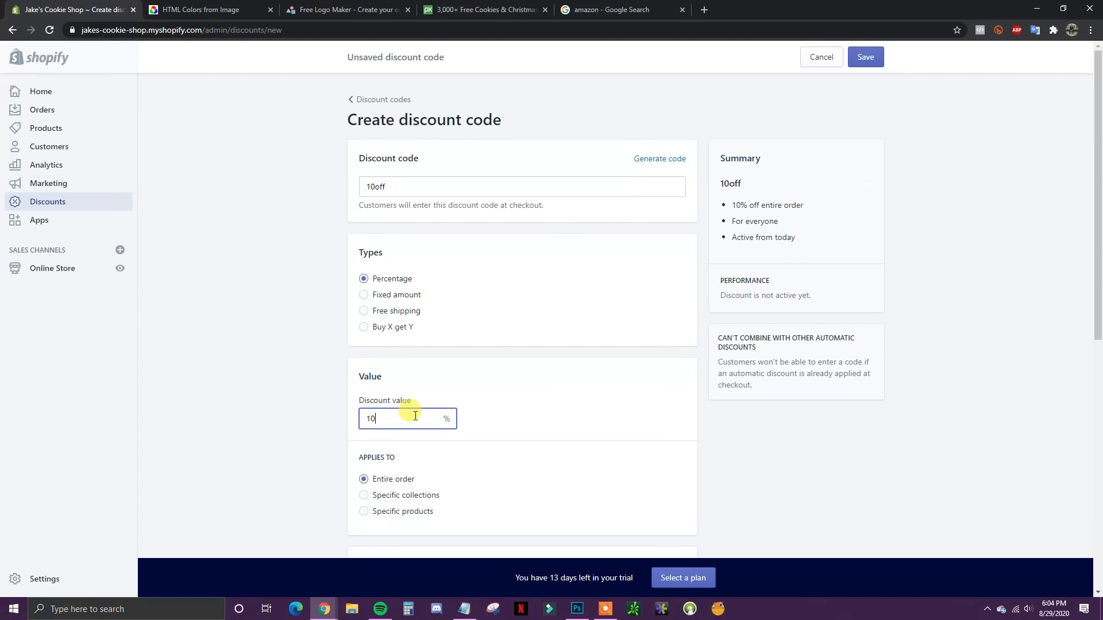
drag(807, 213, 796, 213)
click(795, 208)
Step: Try the Free shipping discount type instead
click(419, 317)
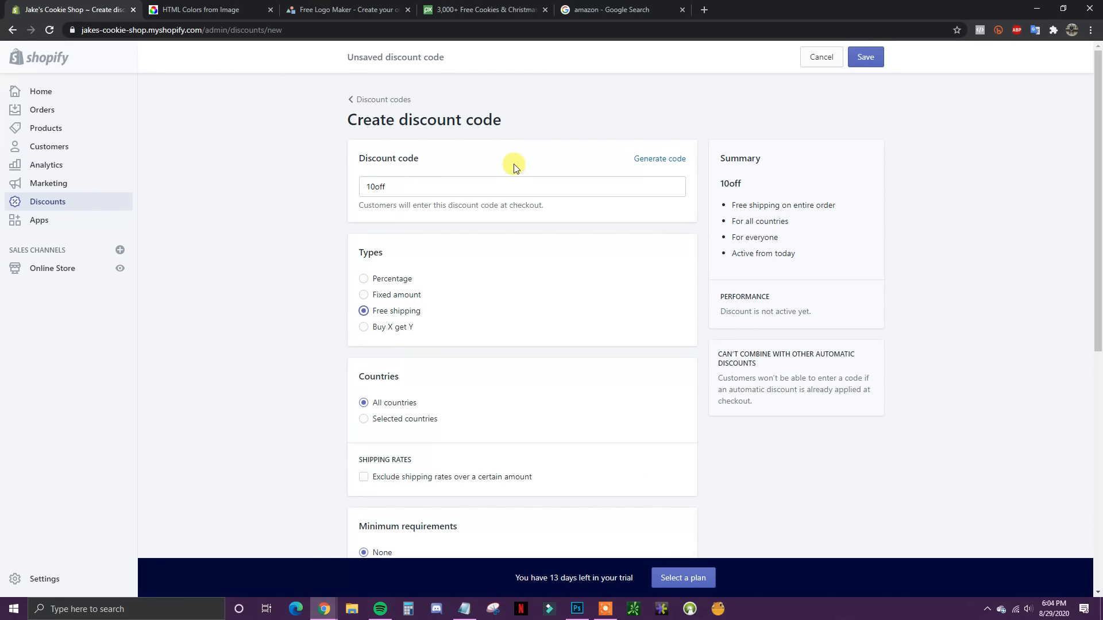
scroll(525, 300, down, 2)
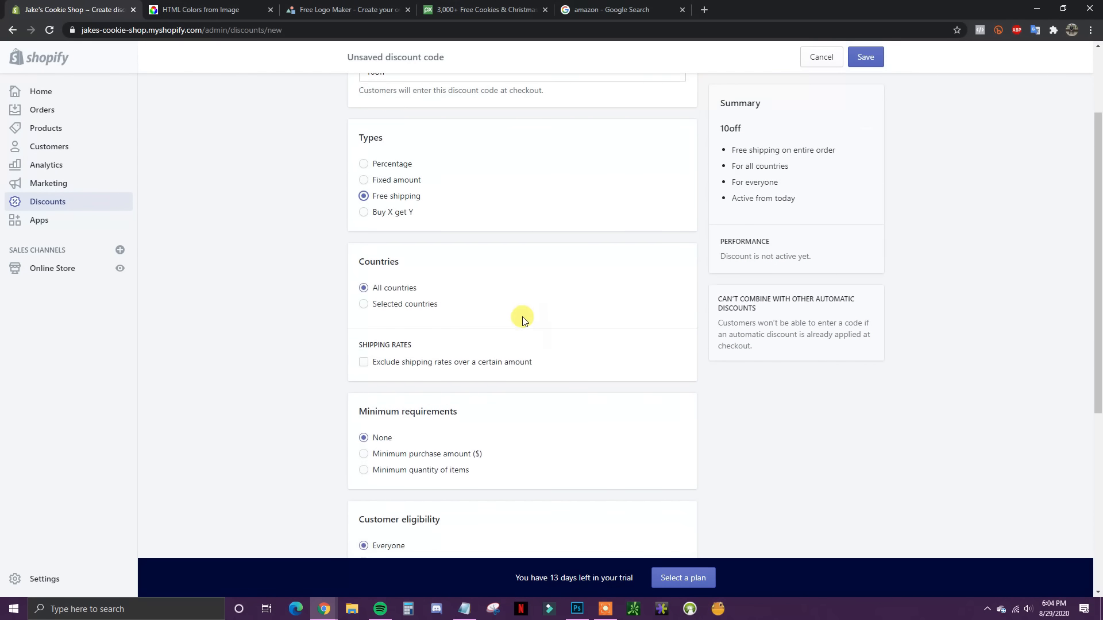
scroll(519, 316, up, 2)
scroll(498, 311, down, 1)
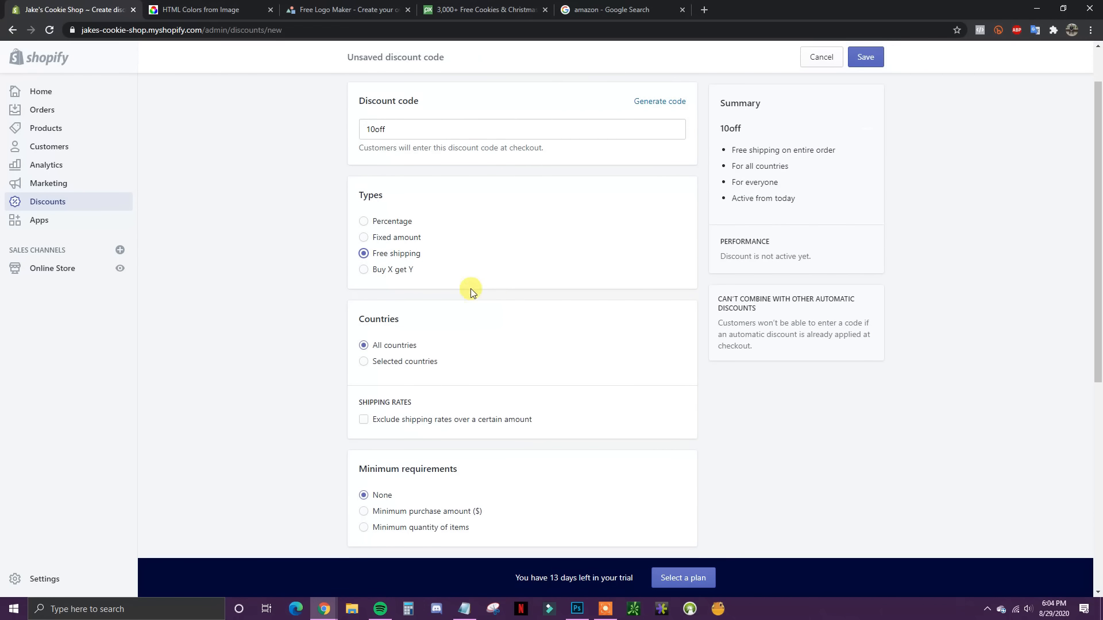
Step: Switch to Buy X get Y and inspect the item-source options, keeping Specific products
click(393, 278)
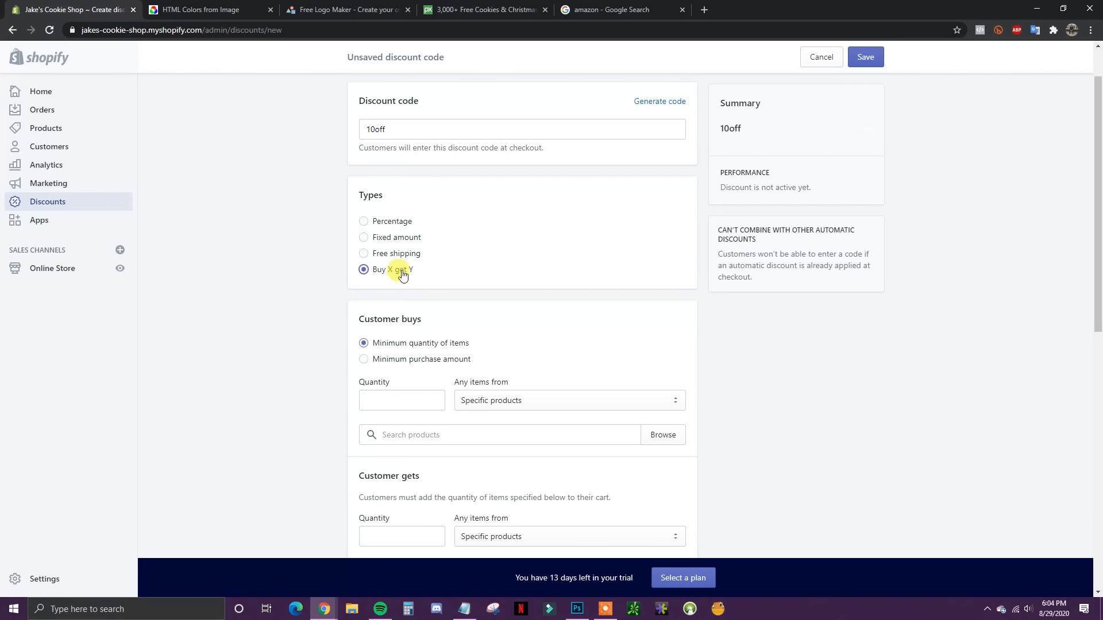
scroll(557, 352, down, 2)
scroll(557, 341, up, 1)
scroll(455, 357, down, 3)
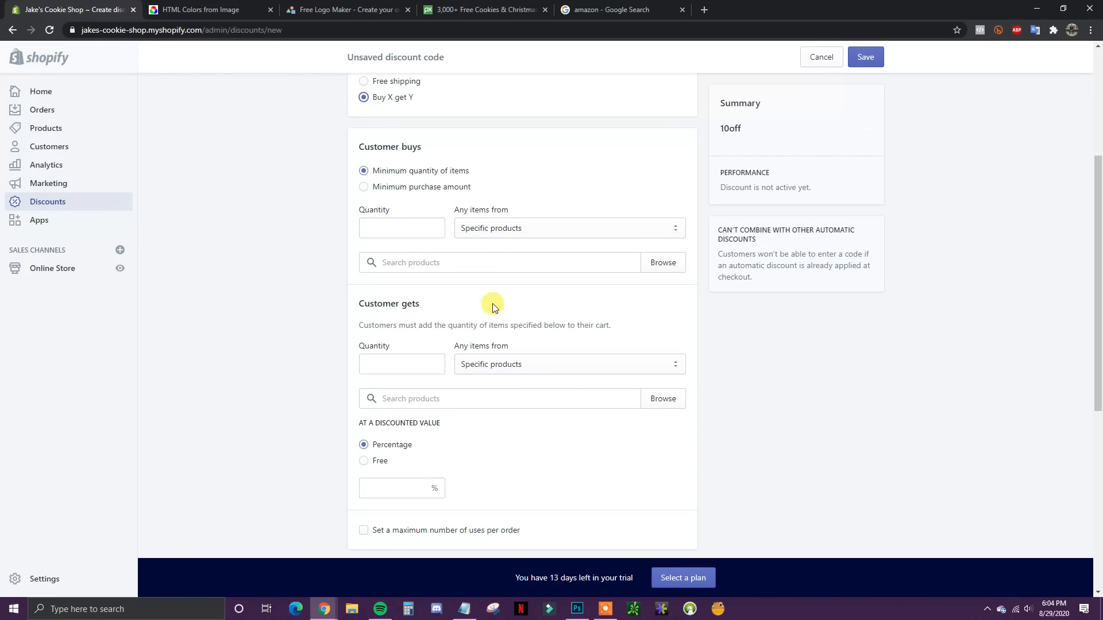
click(528, 229)
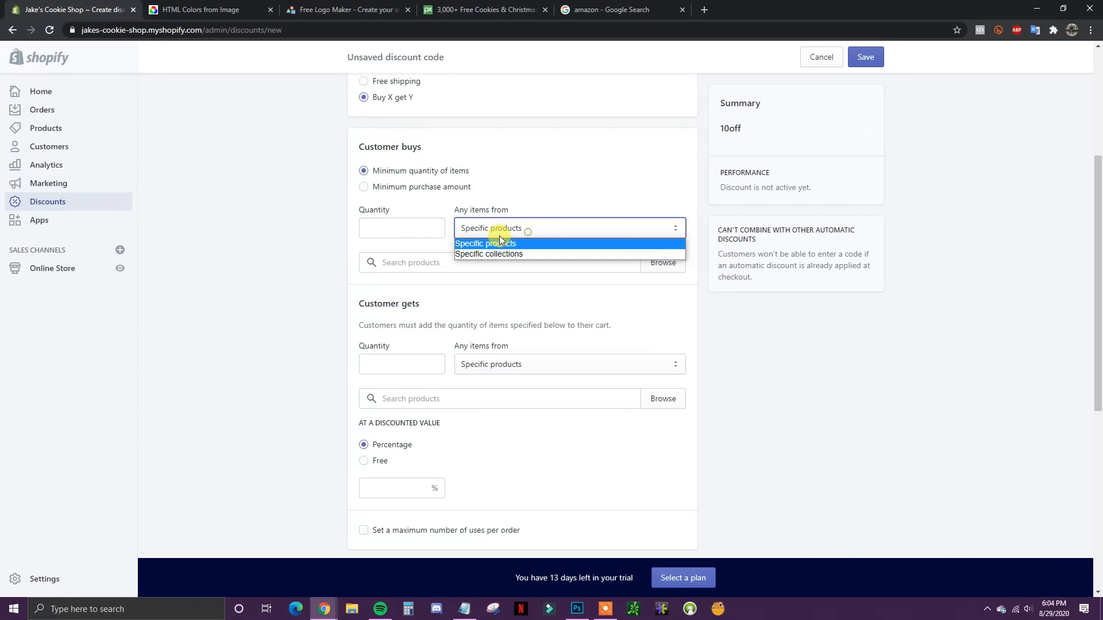
click(552, 192)
click(503, 229)
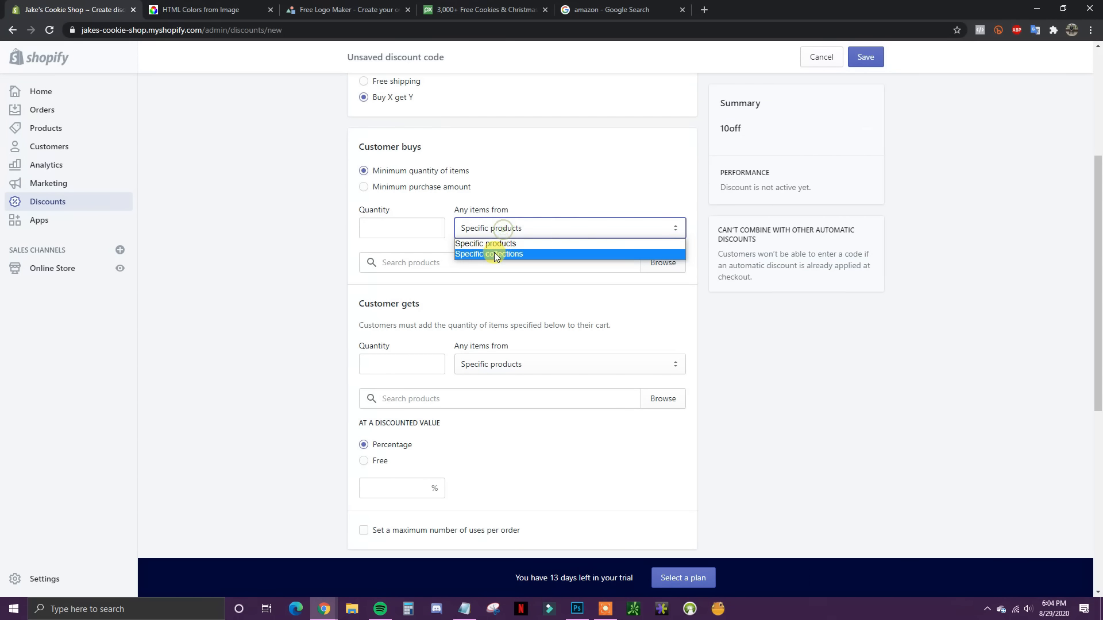
click(537, 211)
click(511, 366)
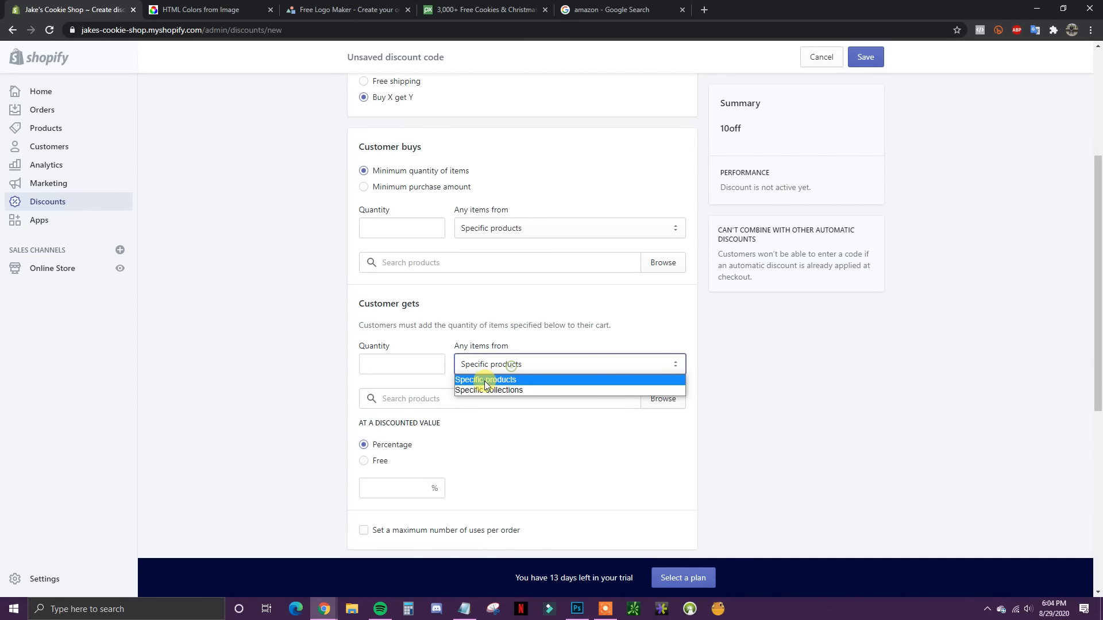
click(546, 336)
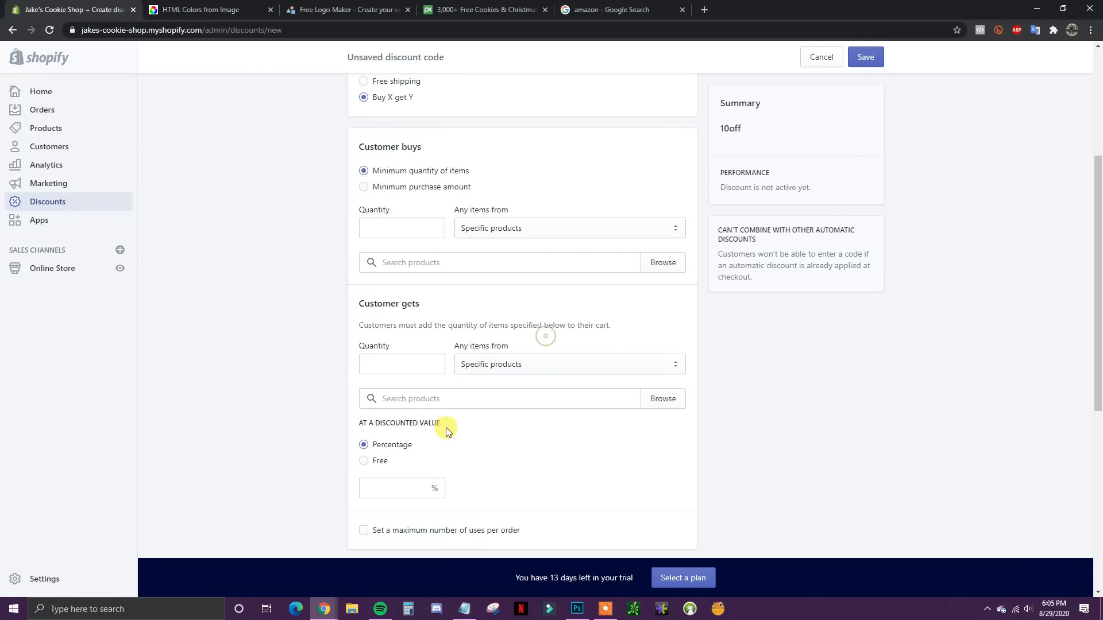
scroll(477, 439, down, 2)
scroll(505, 449, up, 5)
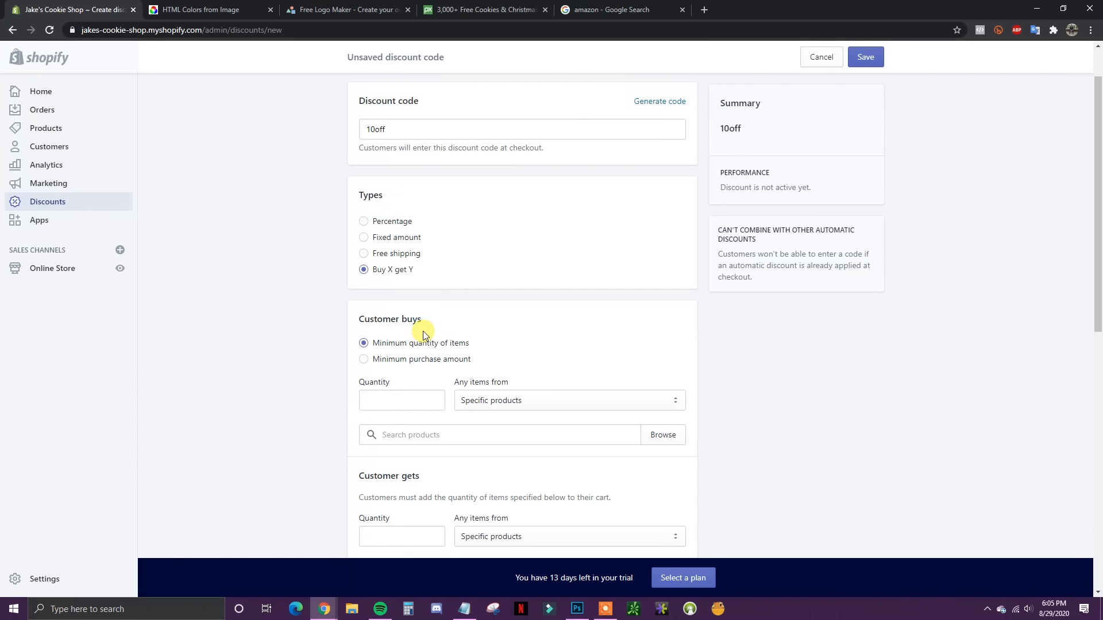
Step: Make 10off a 10% percentage discount, limited to one use per customer, and save it
click(393, 220)
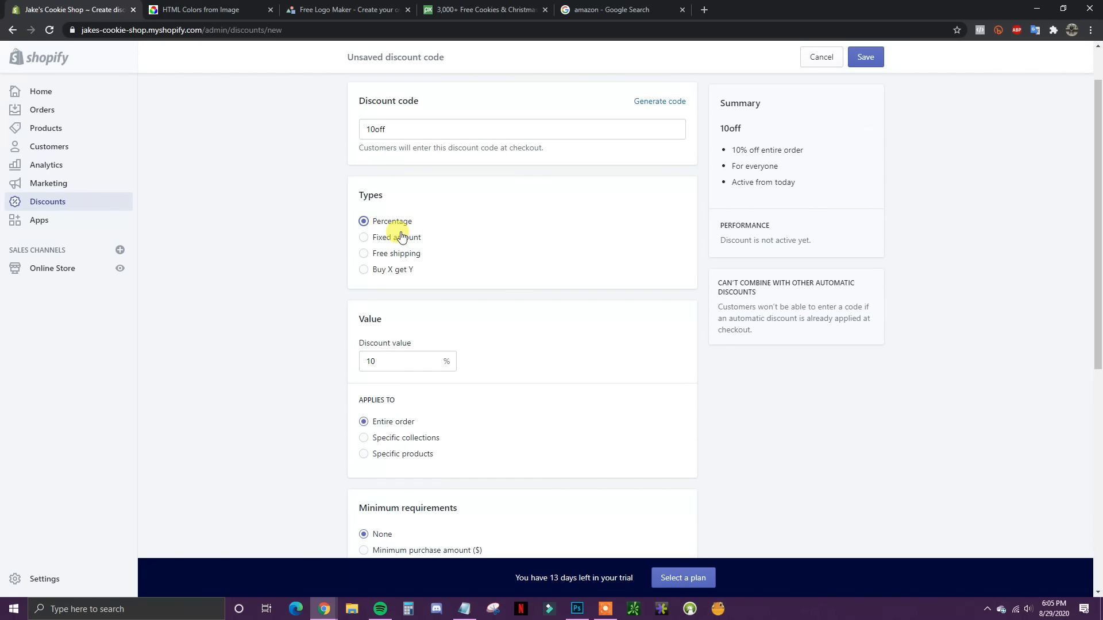
scroll(518, 284, down, 2)
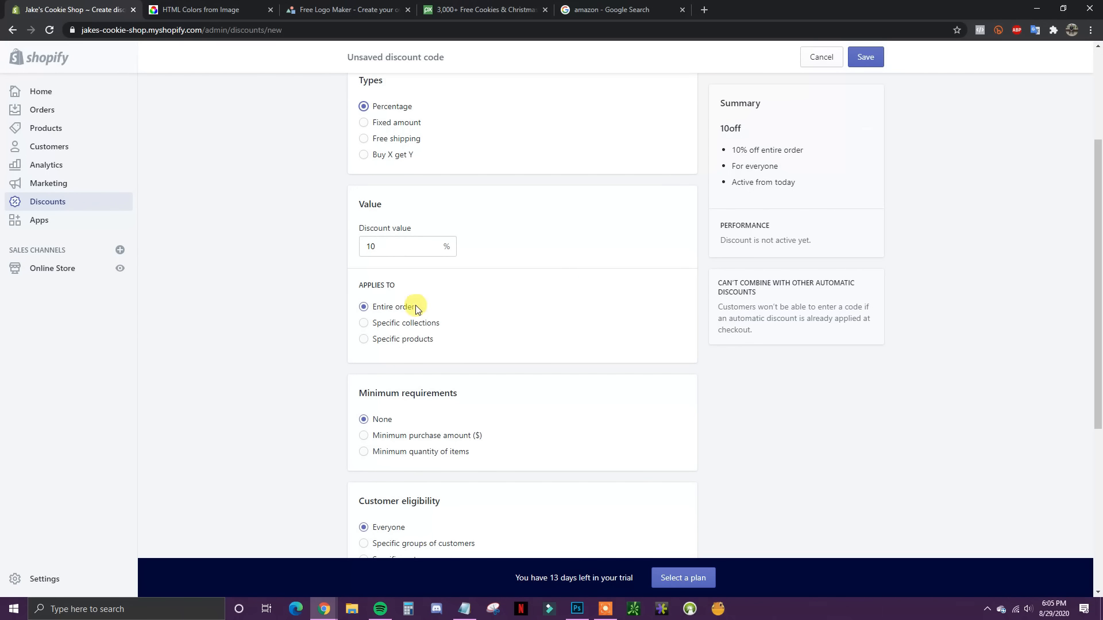
scroll(471, 351, down, 1)
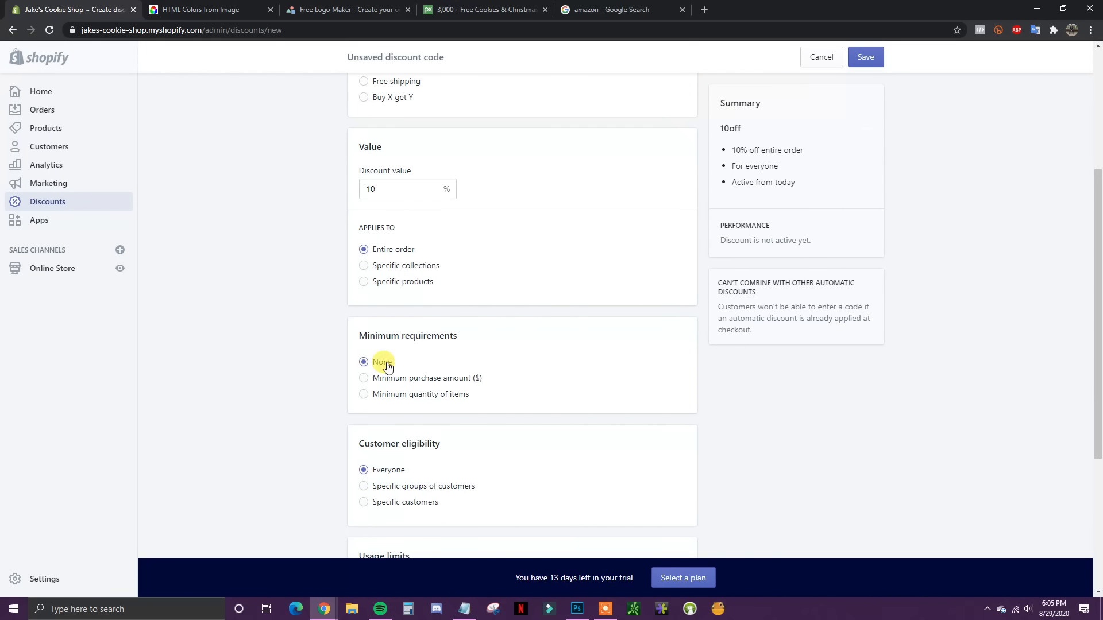
scroll(470, 369, up, 2)
scroll(505, 364, down, 2)
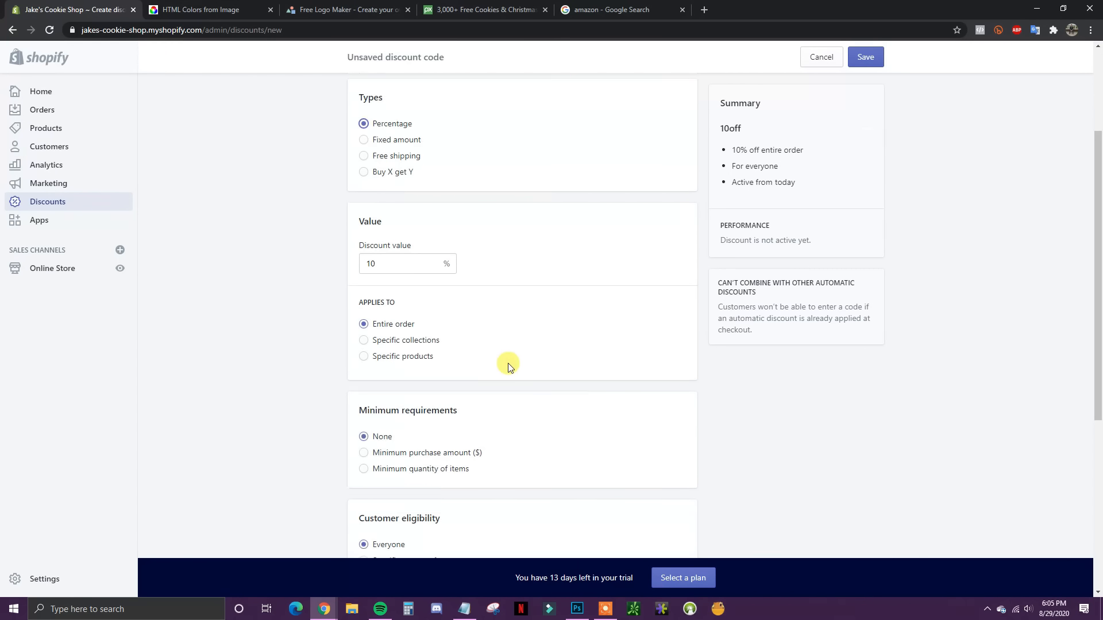
scroll(471, 388, down, 2)
scroll(459, 339, down, 1)
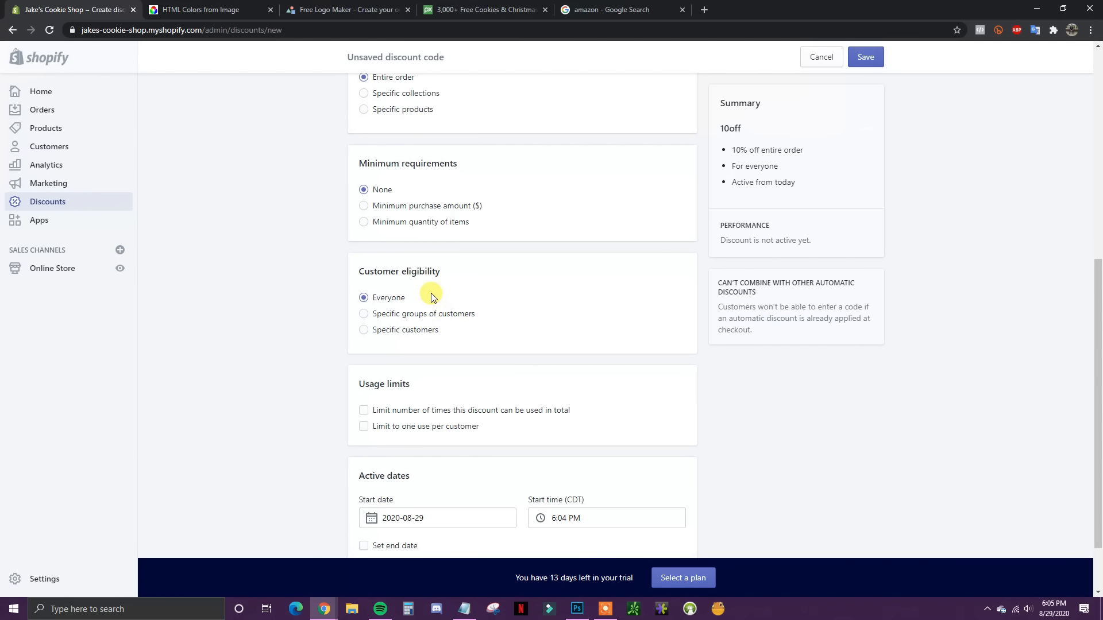
scroll(437, 330, down, 1)
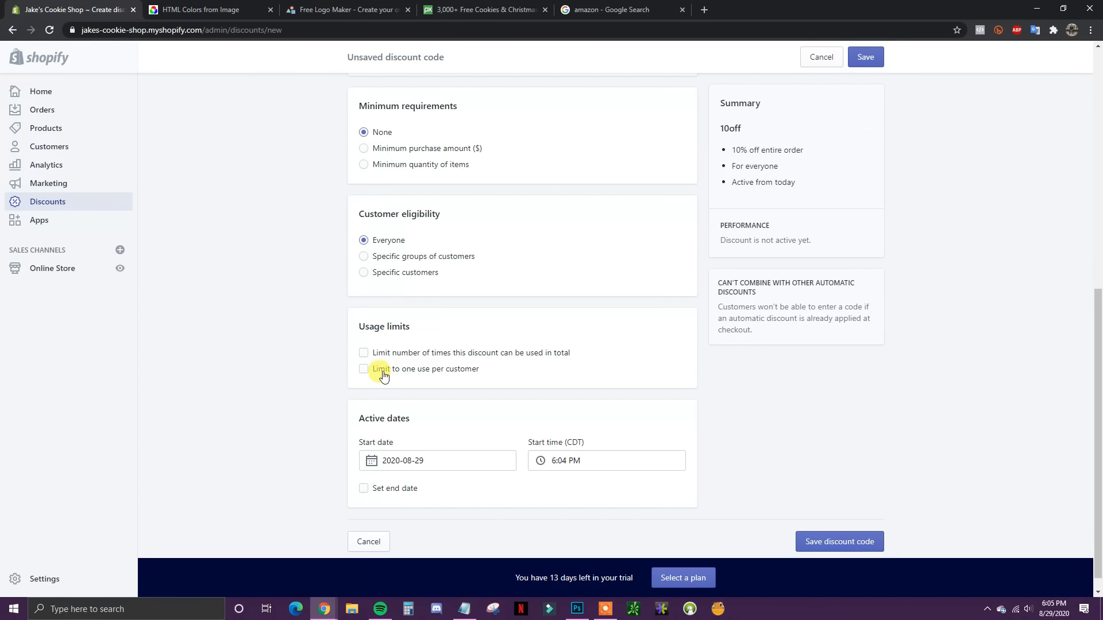
click(407, 369)
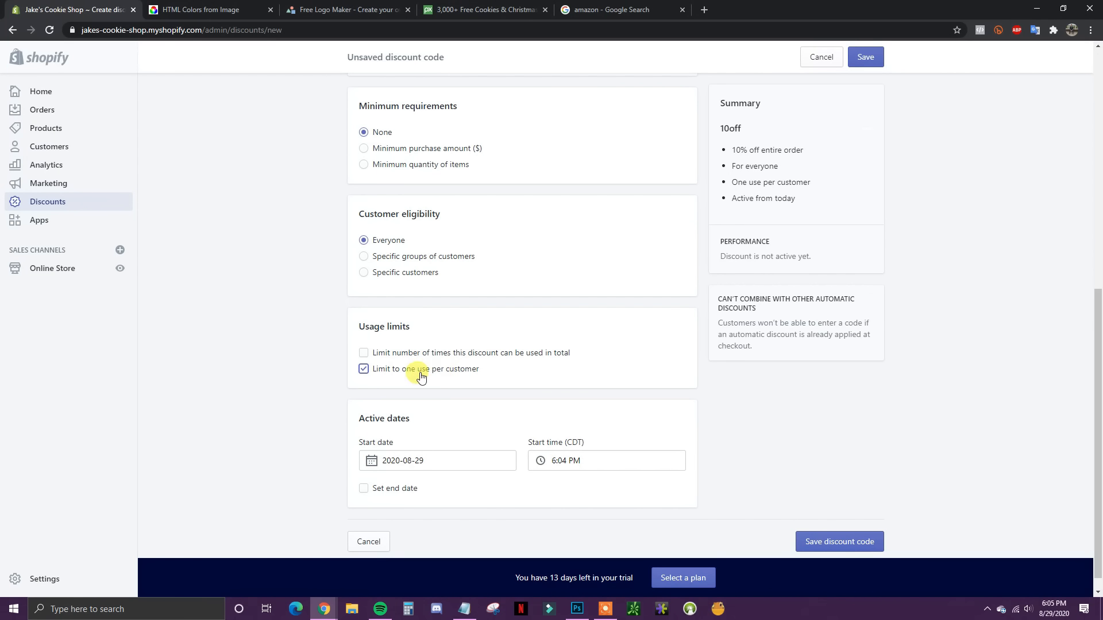
scroll(534, 386, down, 1)
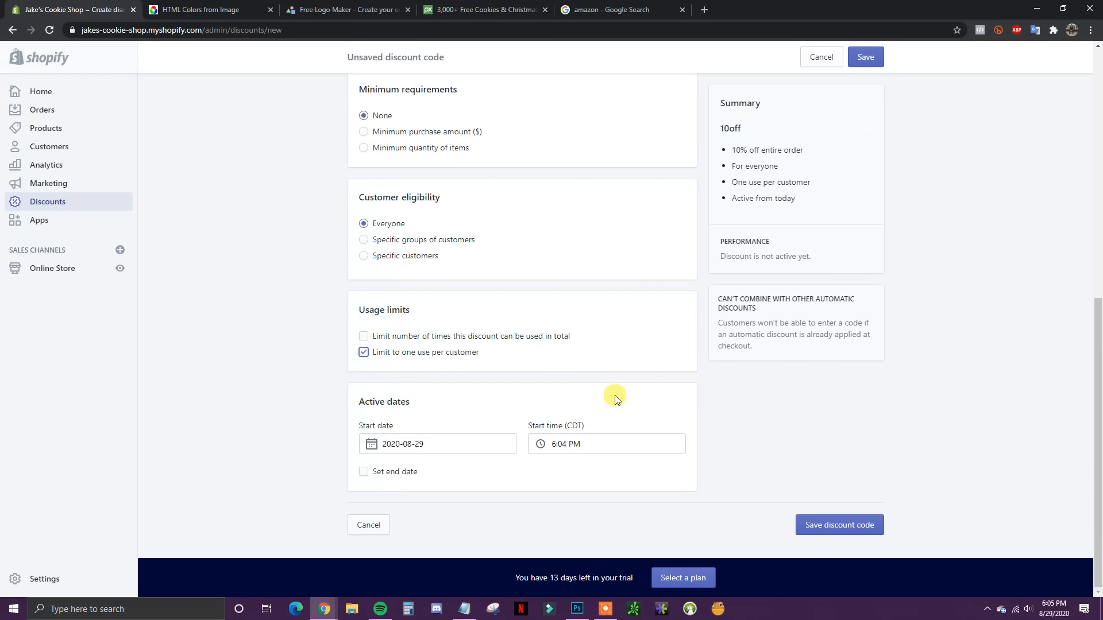
click(818, 515)
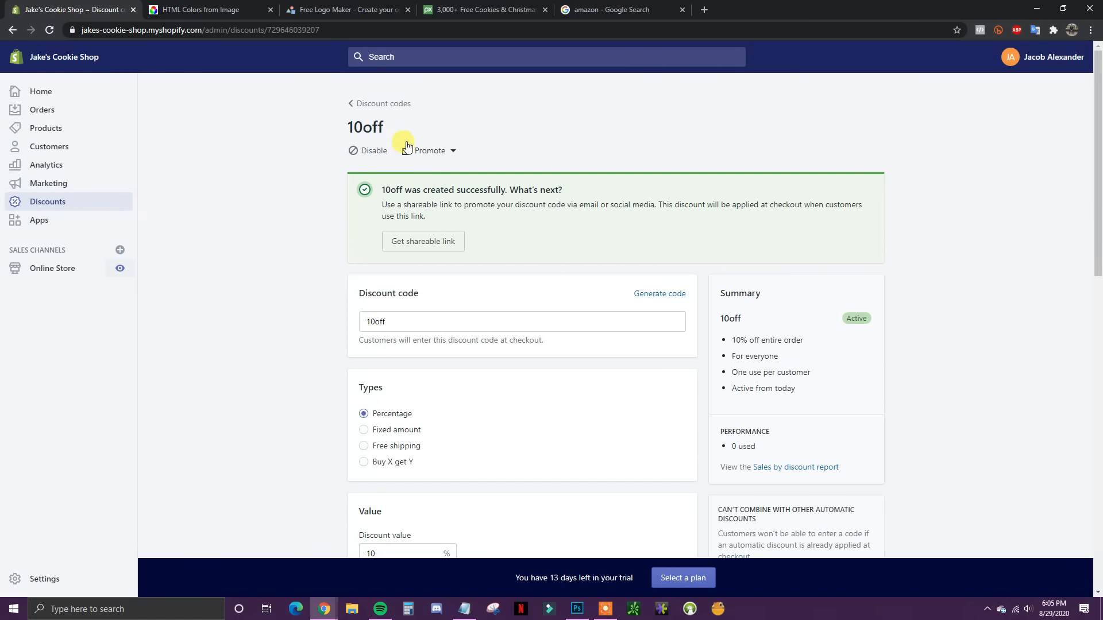
Step: Open the Orders page, which shows no orders and a prompt to select a plan
click(429, 119)
click(67, 115)
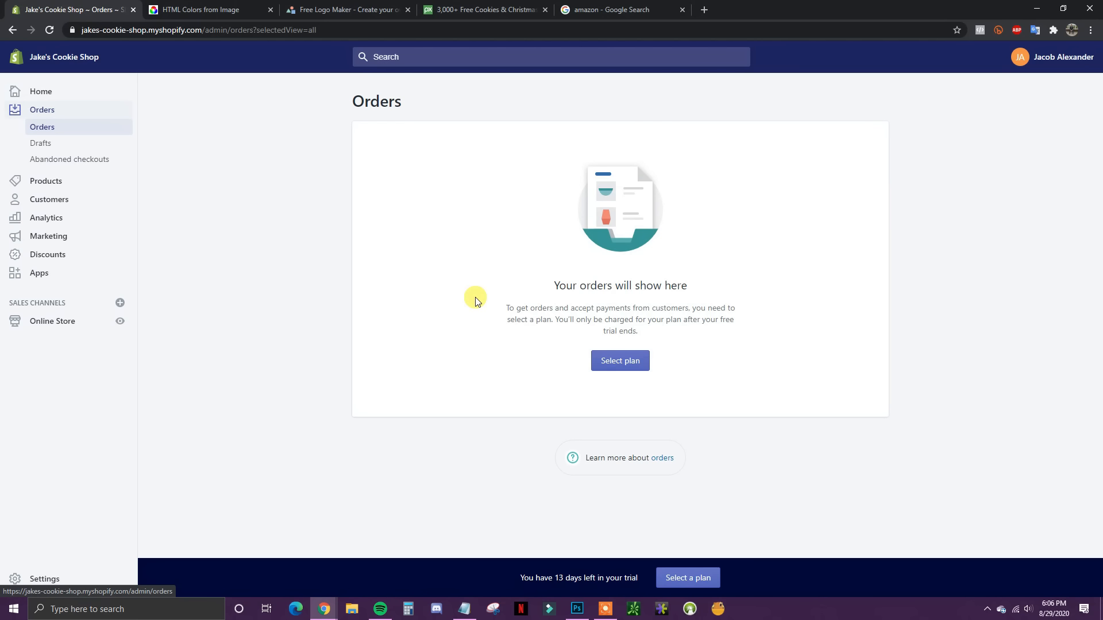
Step: Open the Analytics dashboard and keep the date range on Today
click(65, 223)
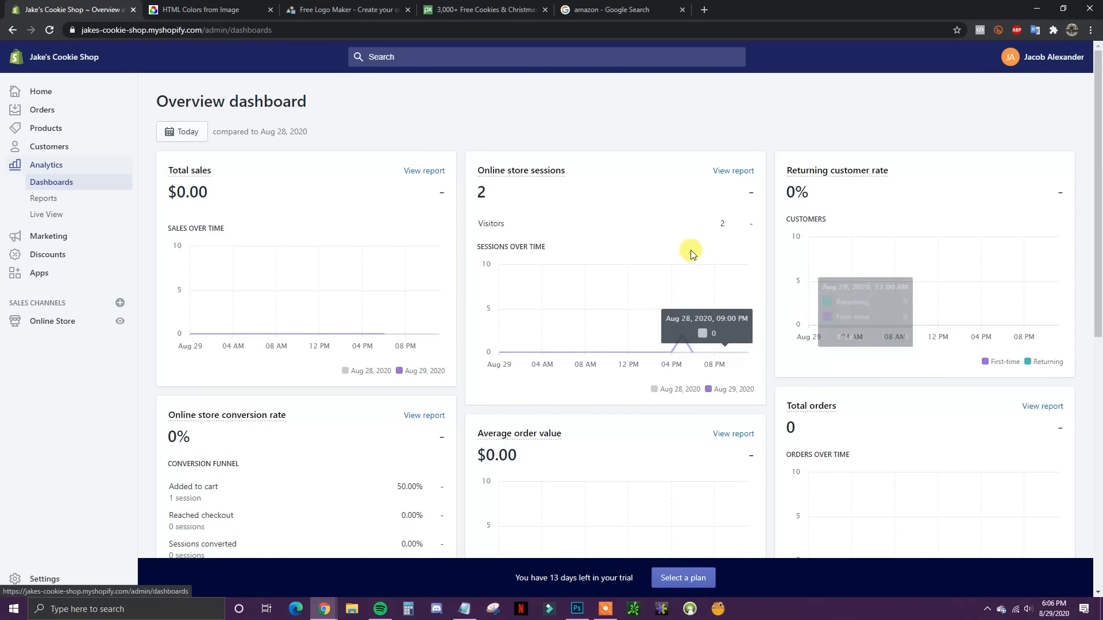
click(183, 131)
click(332, 178)
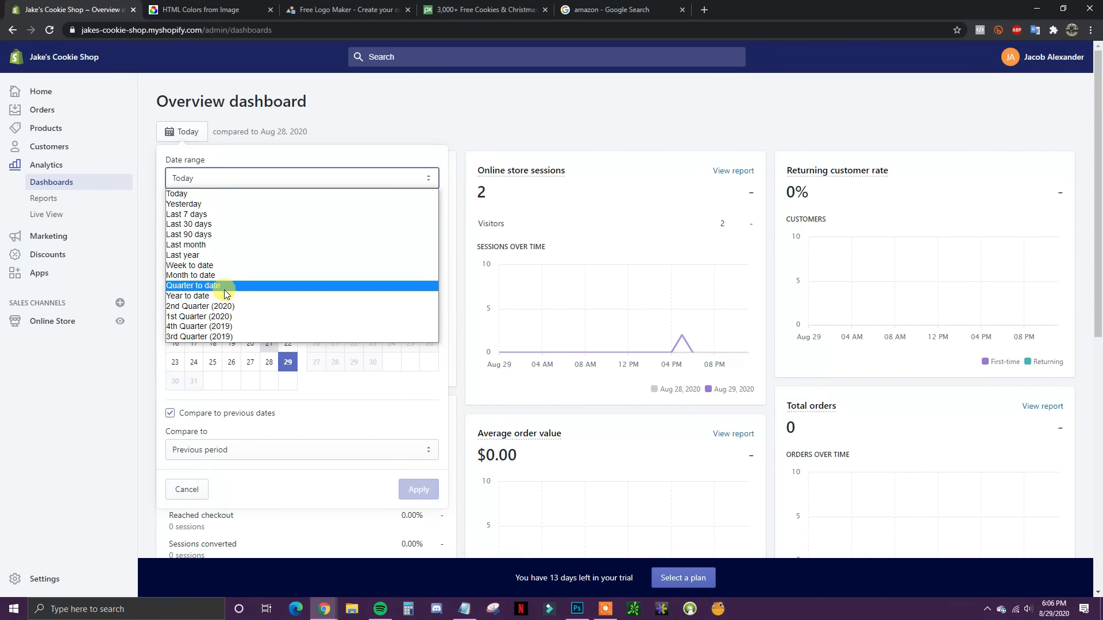
click(377, 167)
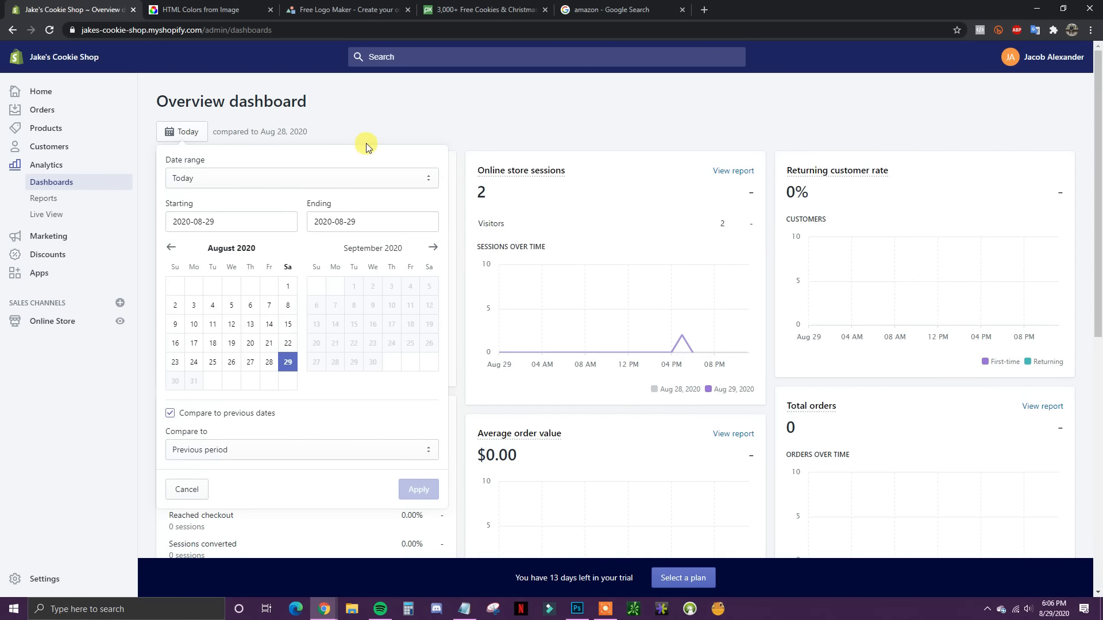
click(370, 141)
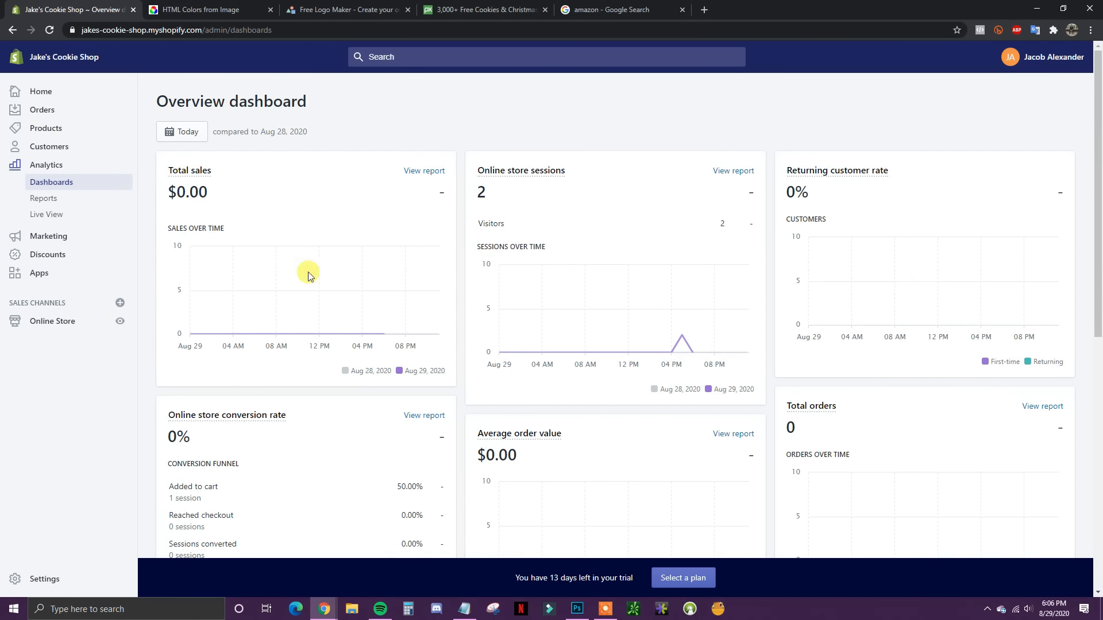
Step: Review the dashboard cards: $0.00 total sales, 2 online store sessions, 0% conversion
scroll(775, 361, down, 1)
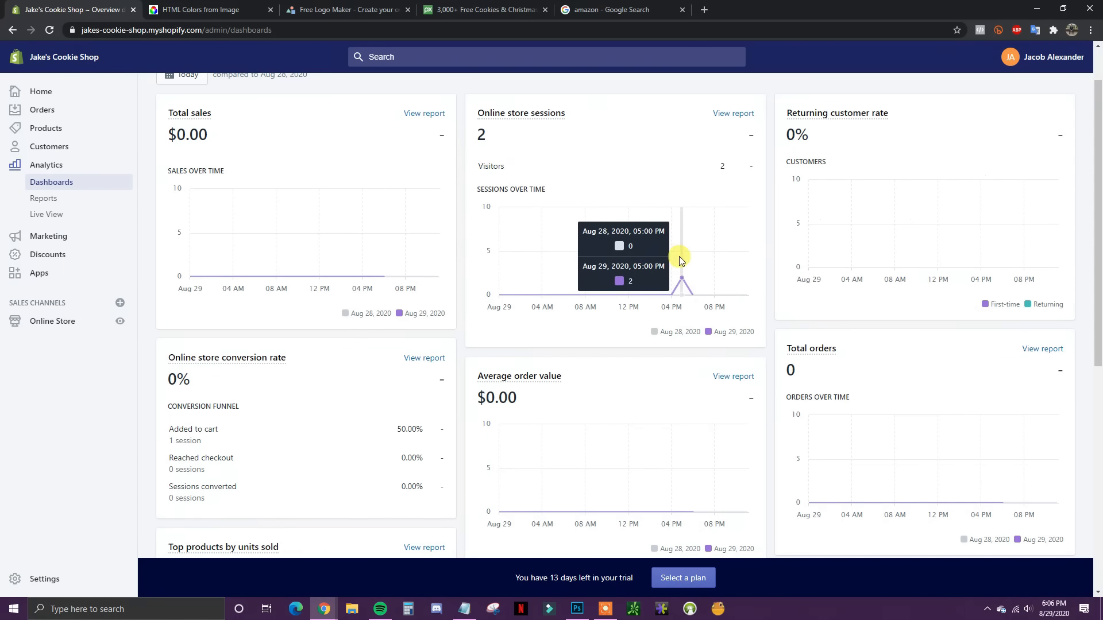
scroll(980, 235, down, 2)
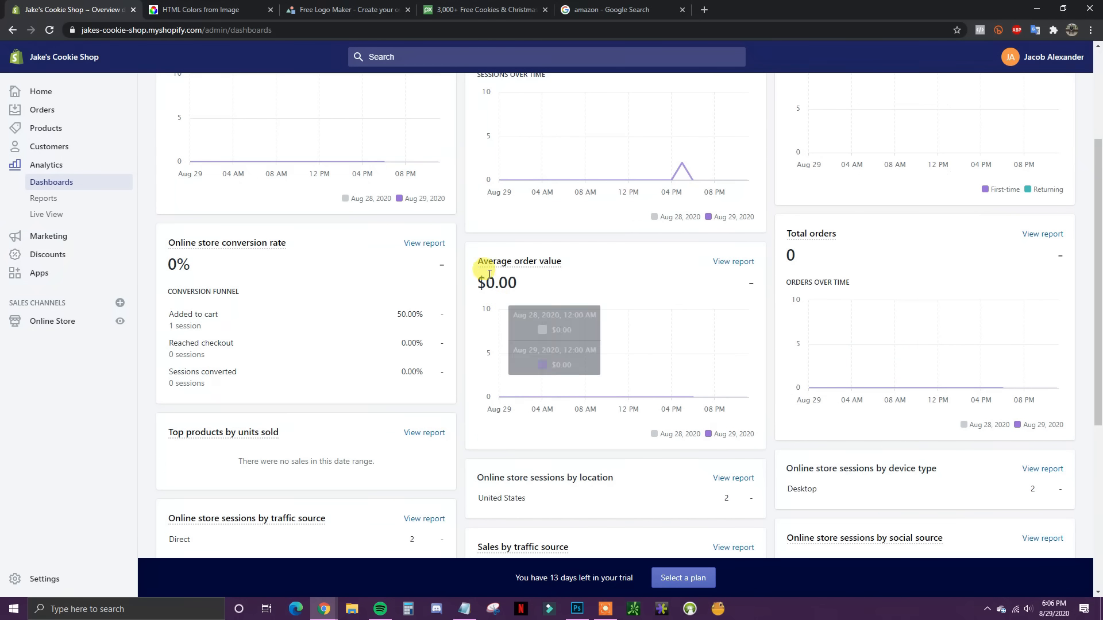
scroll(660, 304, down, 1)
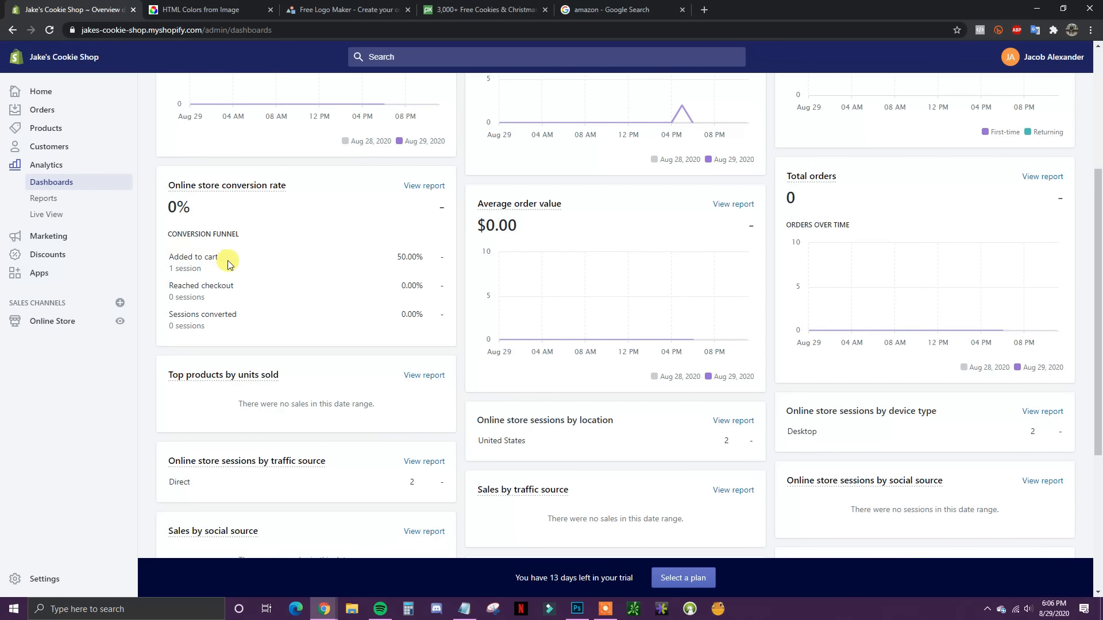
drag(227, 259, 190, 263)
drag(264, 261, 166, 246)
click(251, 267)
drag(243, 286, 126, 281)
click(273, 296)
drag(254, 313, 206, 310)
click(275, 316)
scroll(350, 335, down, 2)
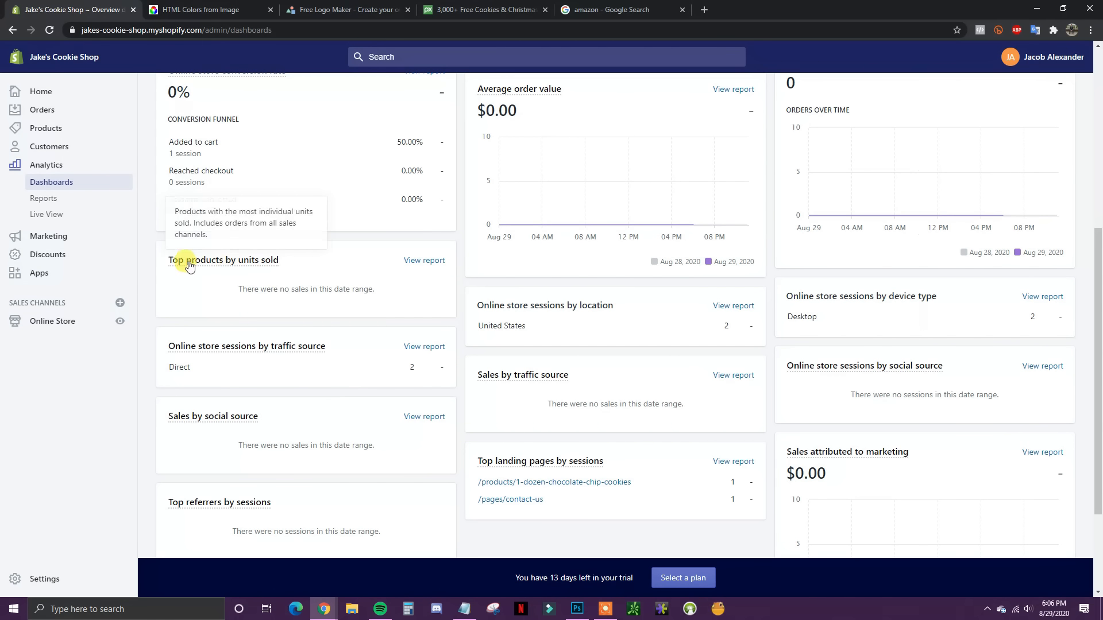
scroll(287, 311, down, 2)
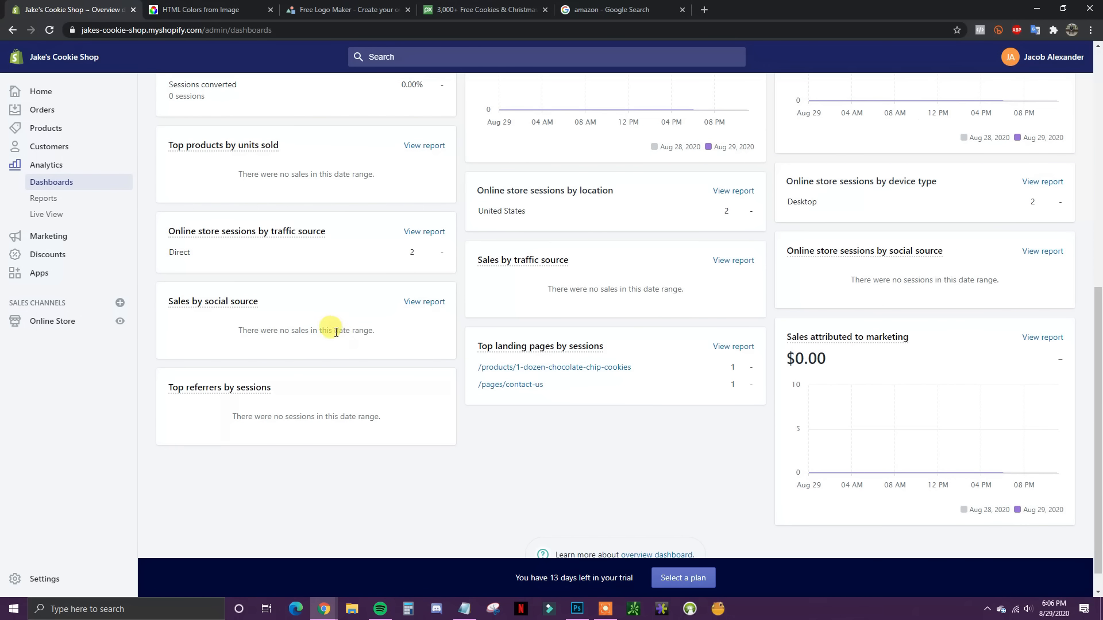
mouse_move(232, 307)
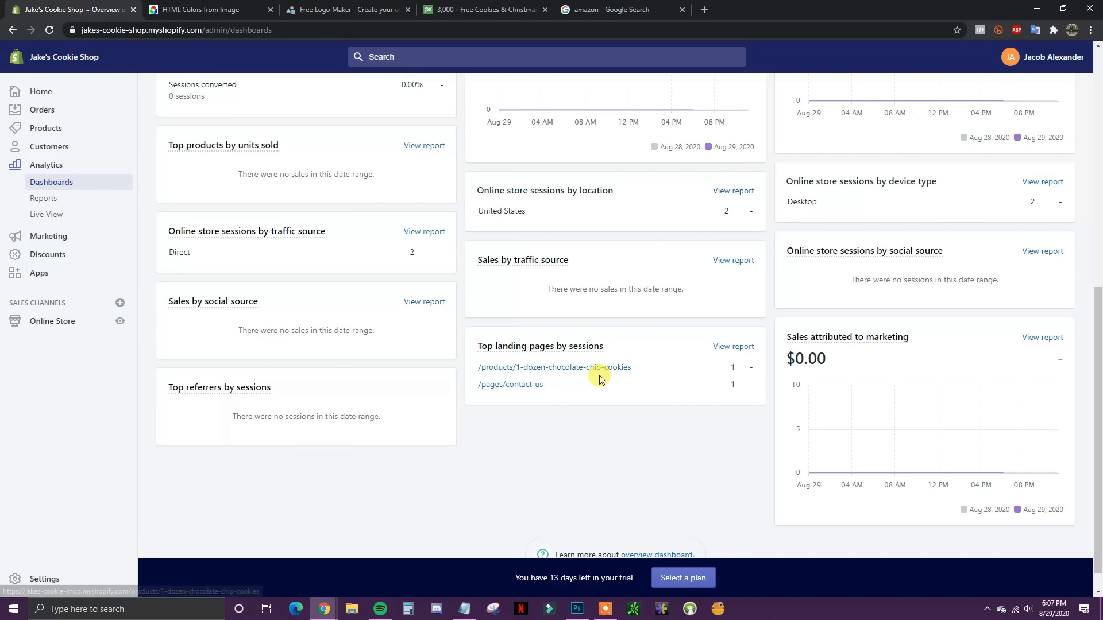
scroll(636, 401, up, 1)
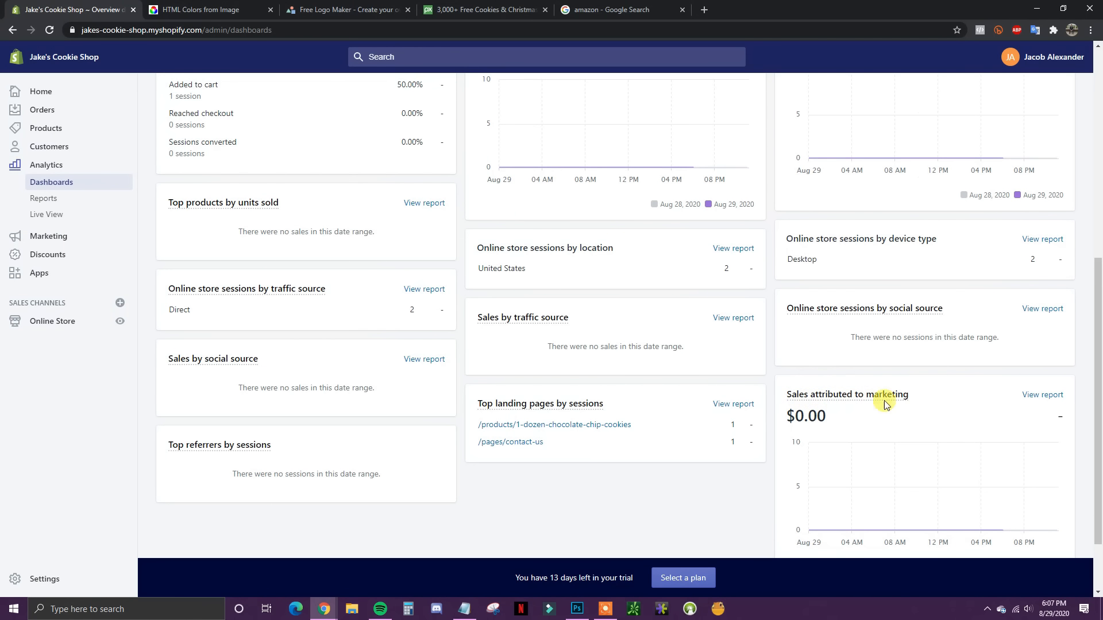
scroll(577, 410, up, 1)
scroll(563, 376, up, 6)
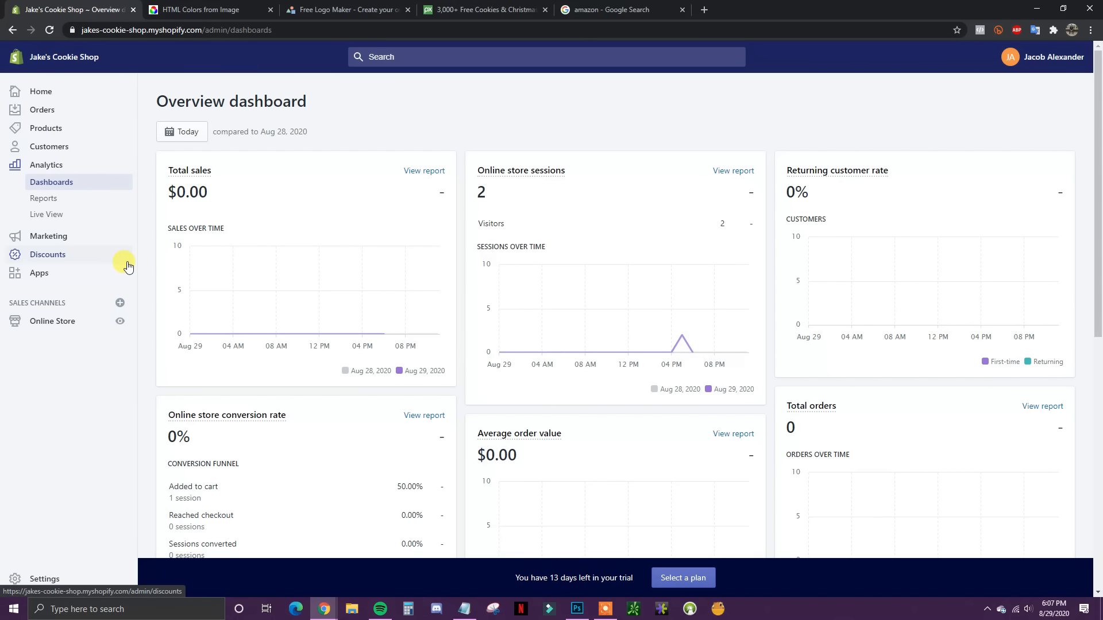
Step: Open the Shopify App Store in a new tab and close the four unrelated browser tabs
click(45, 279)
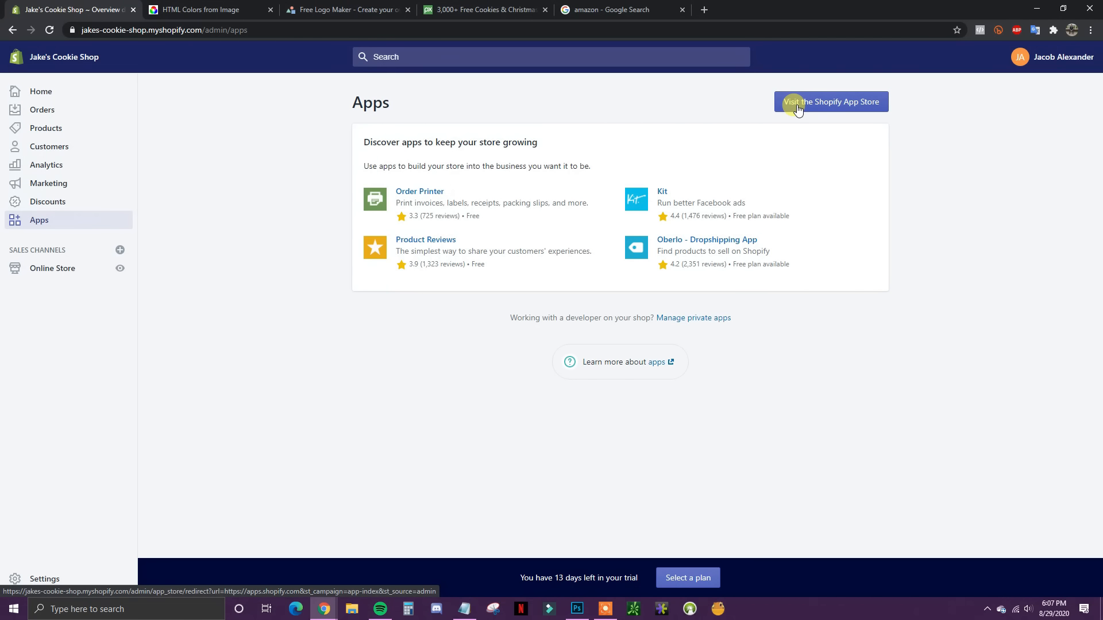
click(797, 109)
click(408, 10)
click(408, 10)
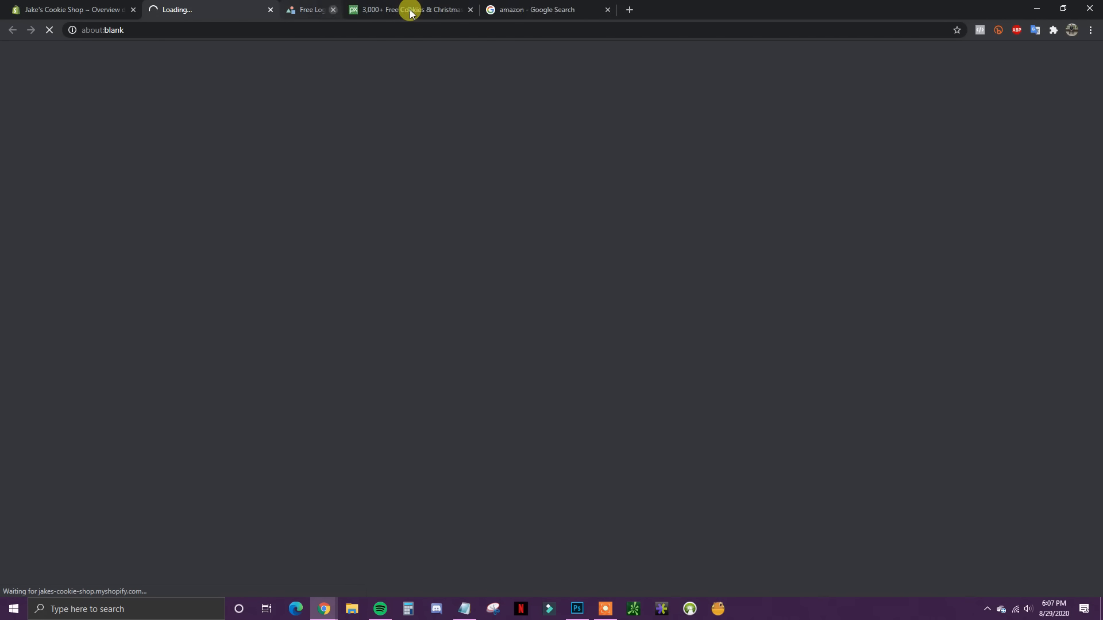
click(408, 9)
click(408, 10)
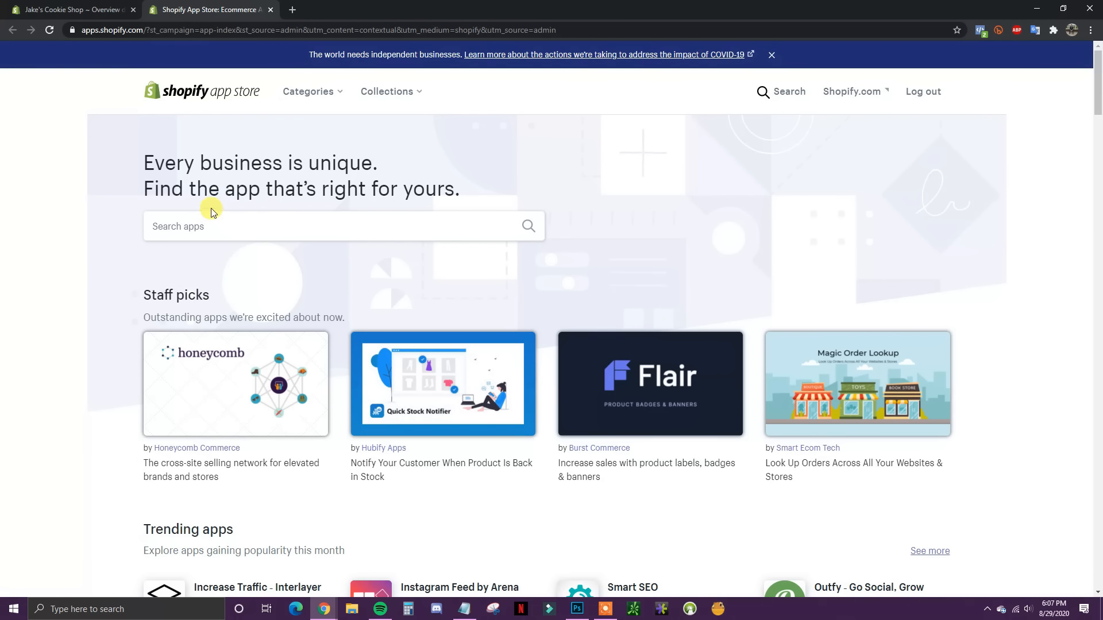
scroll(726, 382, down, 7)
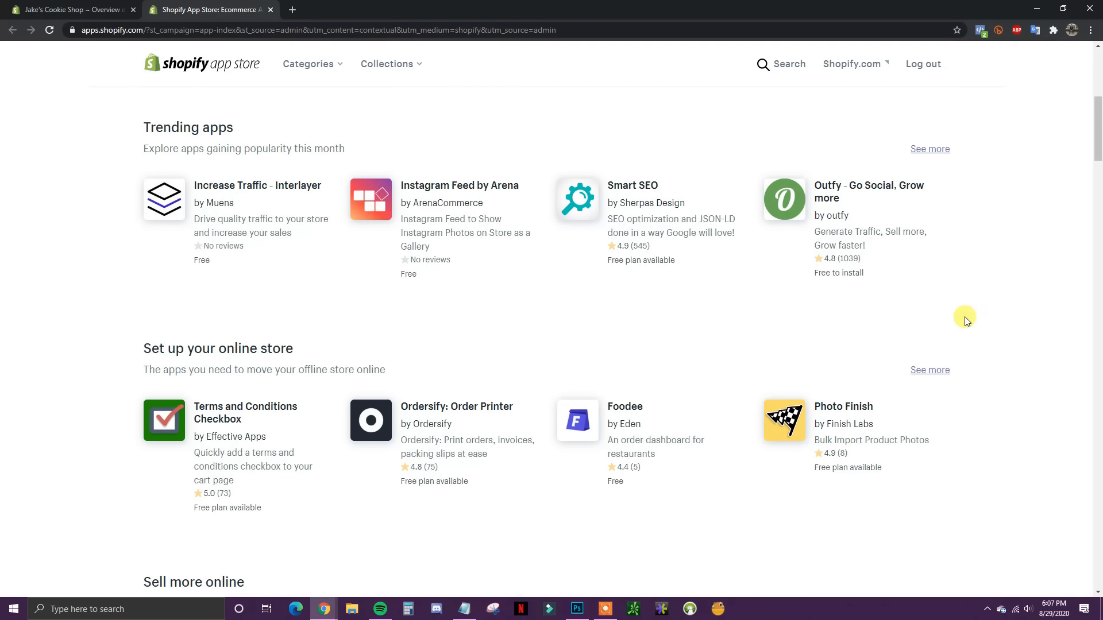
scroll(964, 322, up, 2)
scroll(963, 321, up, 5)
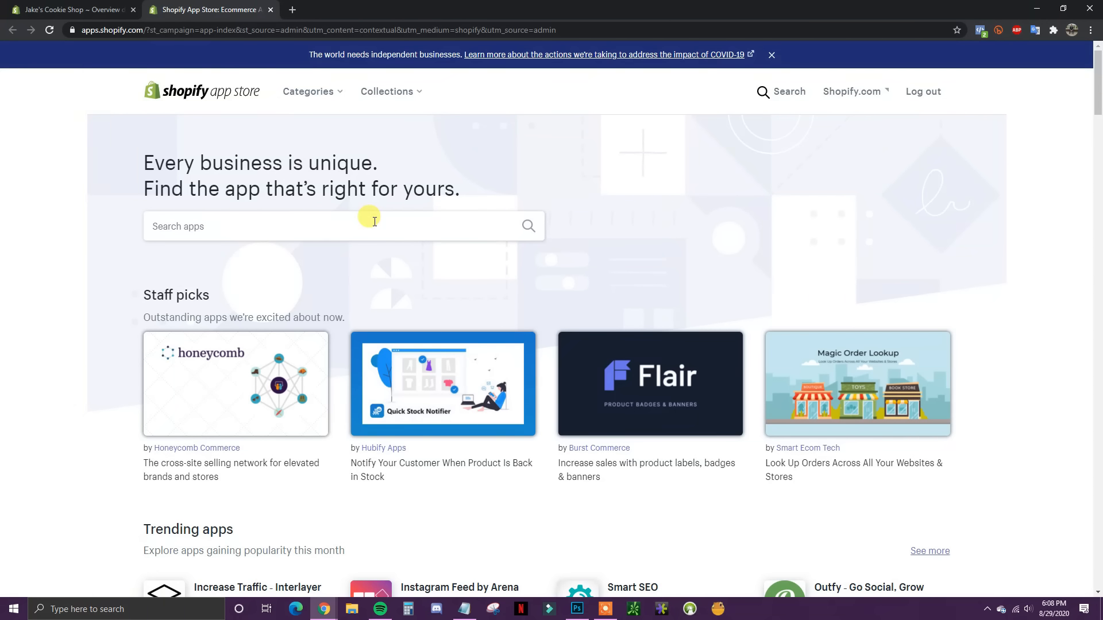
Step: Search the App Store for klaviyo and open the Klaviyo: Marketing Automation page
click(316, 231)
text(klaviyo)
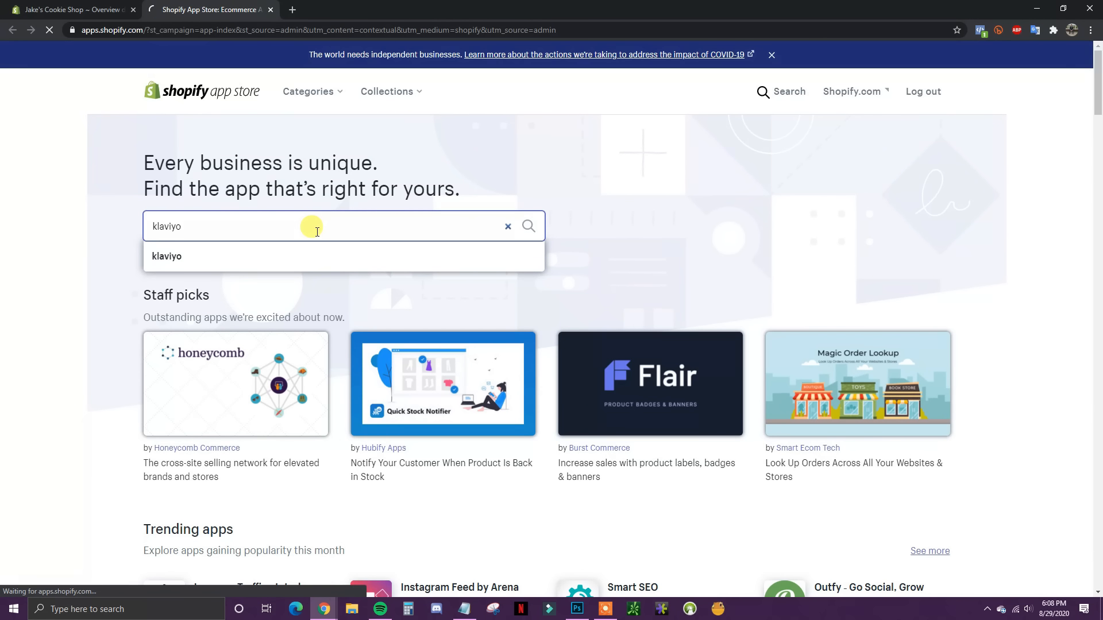
click(345, 246)
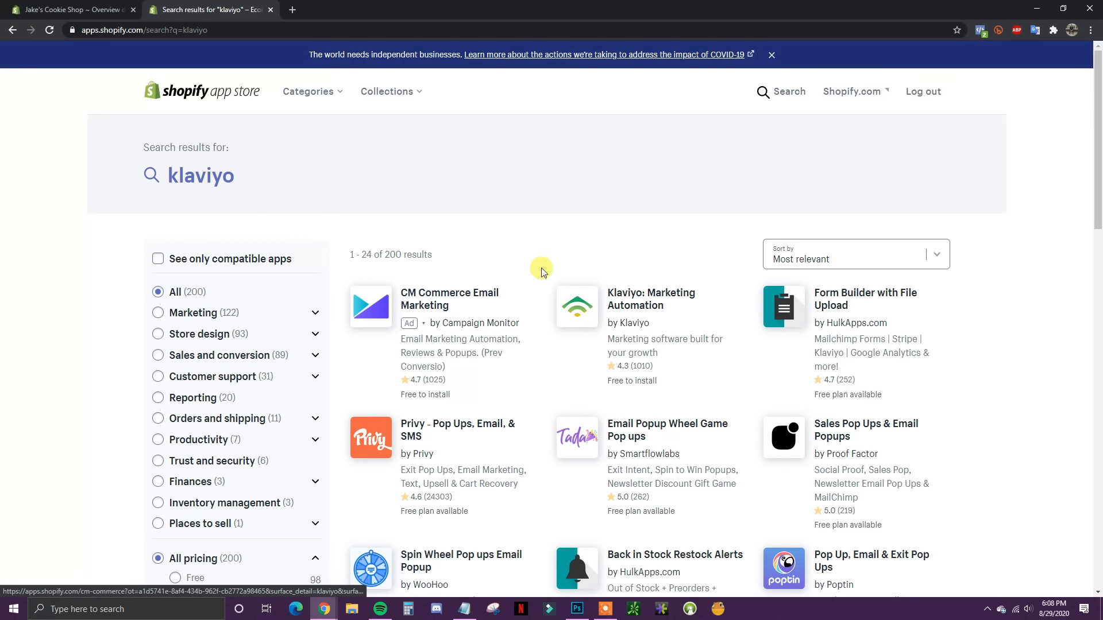
click(642, 300)
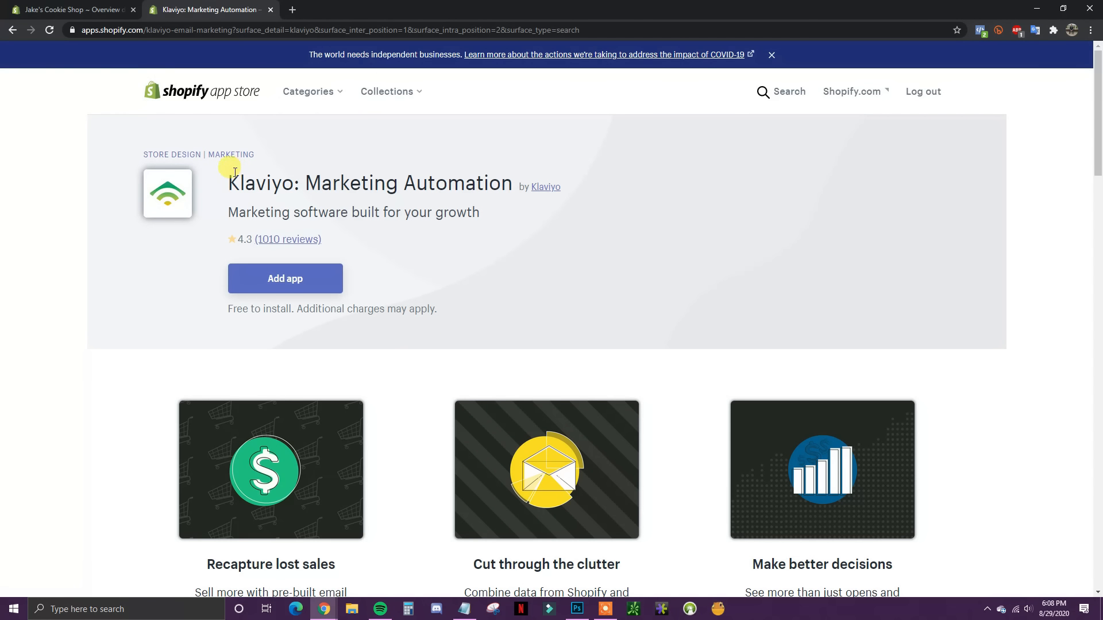
scroll(487, 306, down, 1)
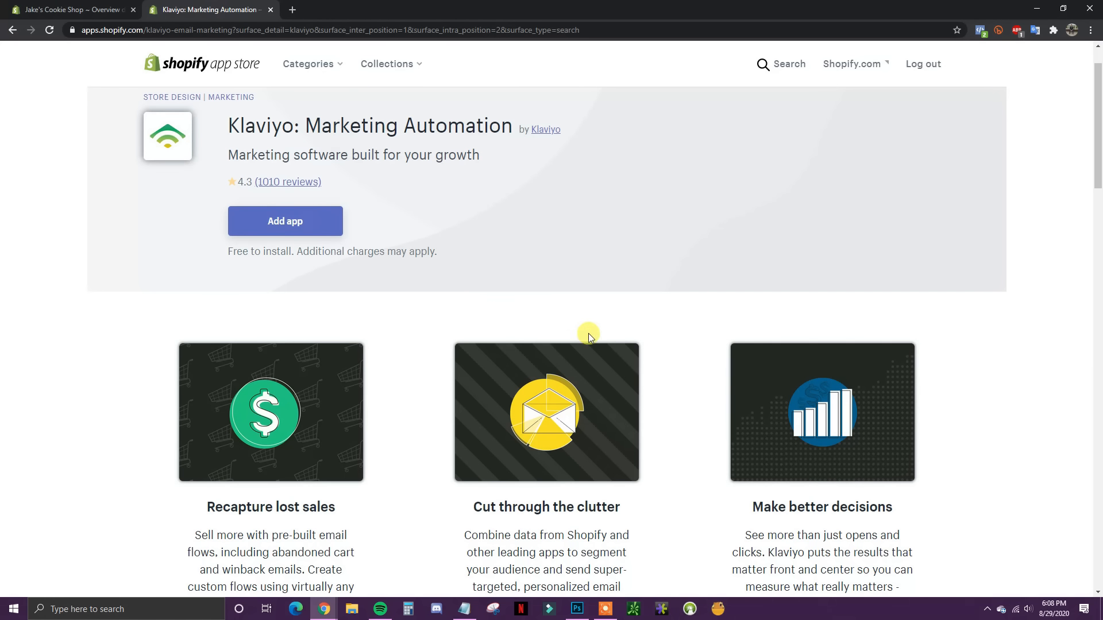
scroll(662, 372, up, 1)
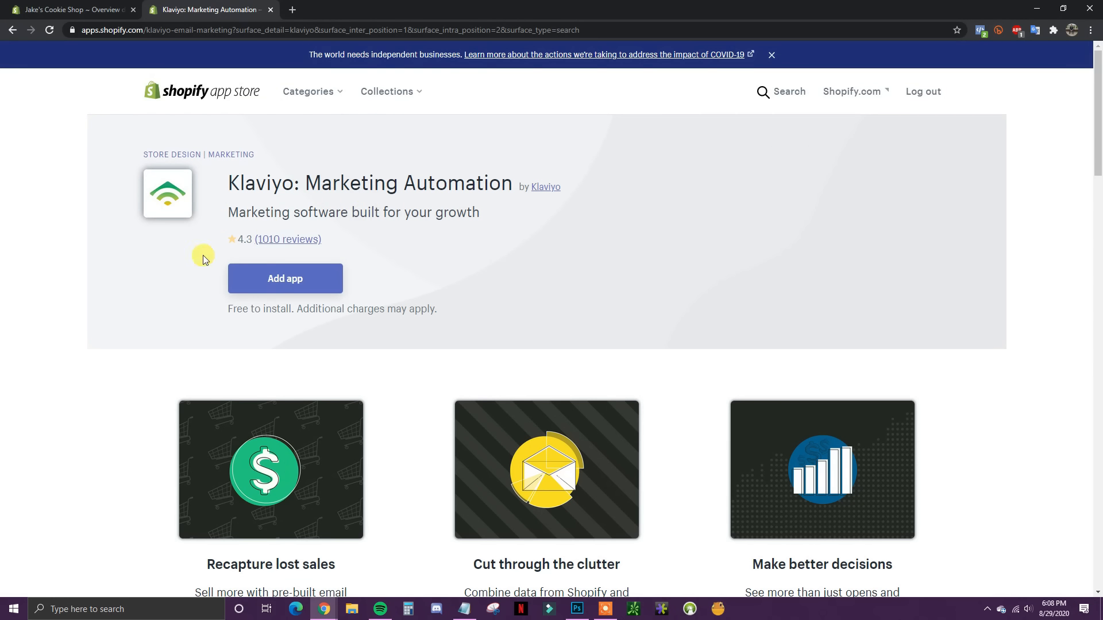
Step: Search the App Store for crush.pics and open the Image Optimizer + Compression app page
click(779, 99)
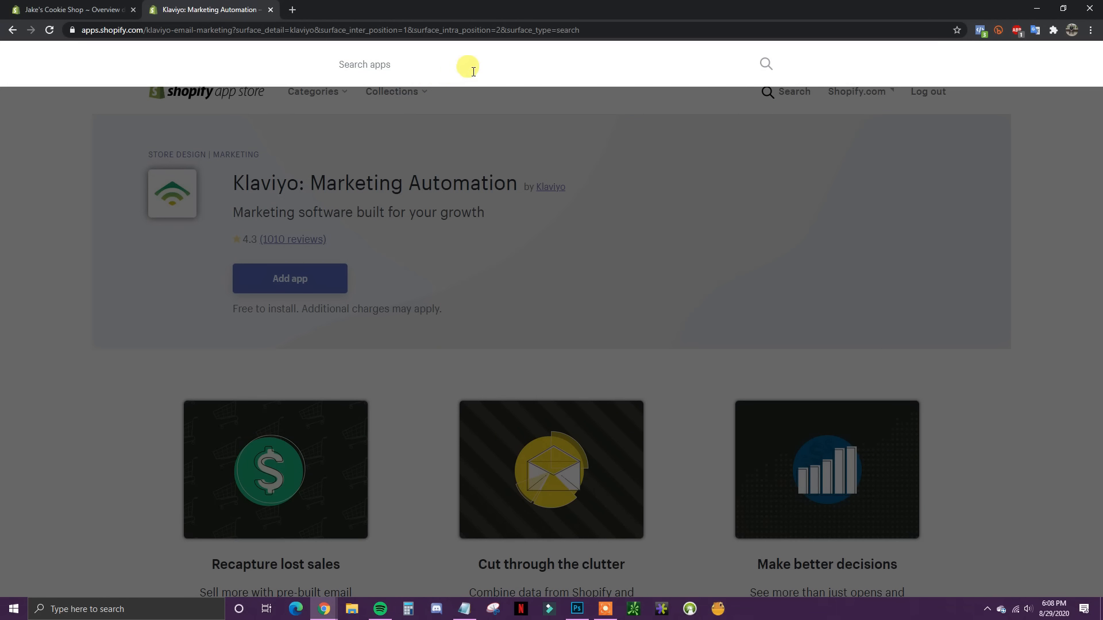
text(crush.pics)
key(Return)
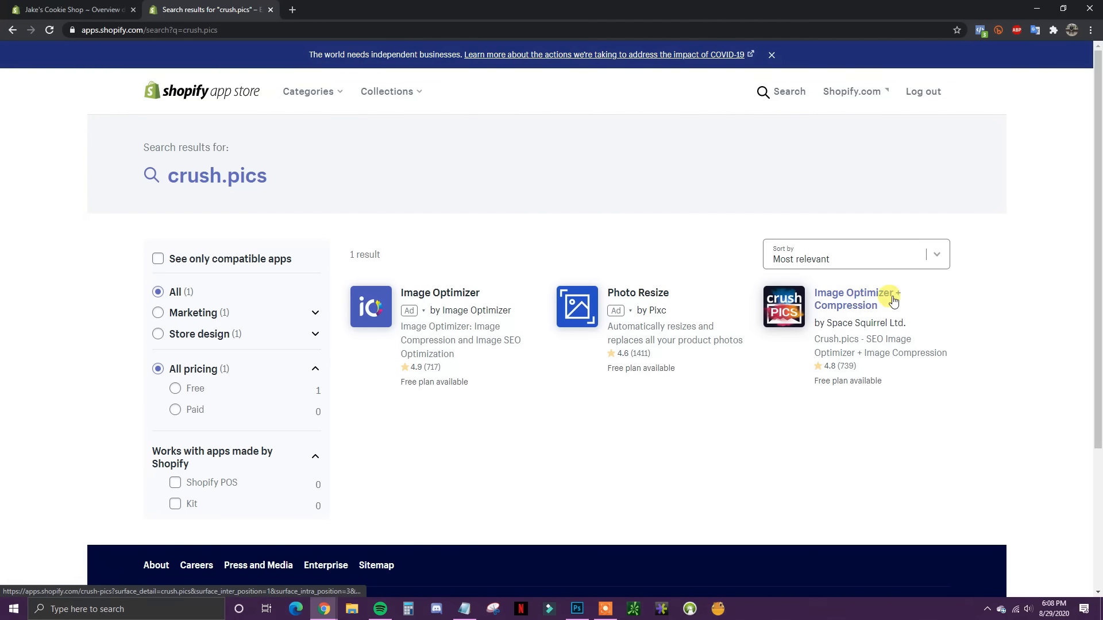
click(893, 300)
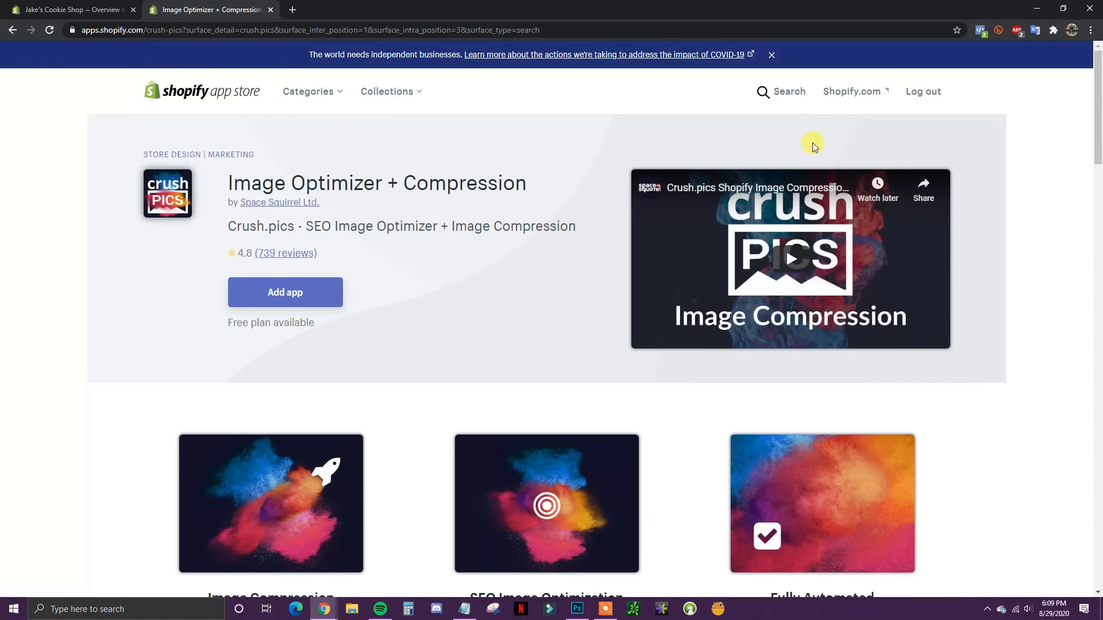
Step: Search the App Store for 'loox reviews' and open the Loox - Photo Reviews app page
click(765, 92)
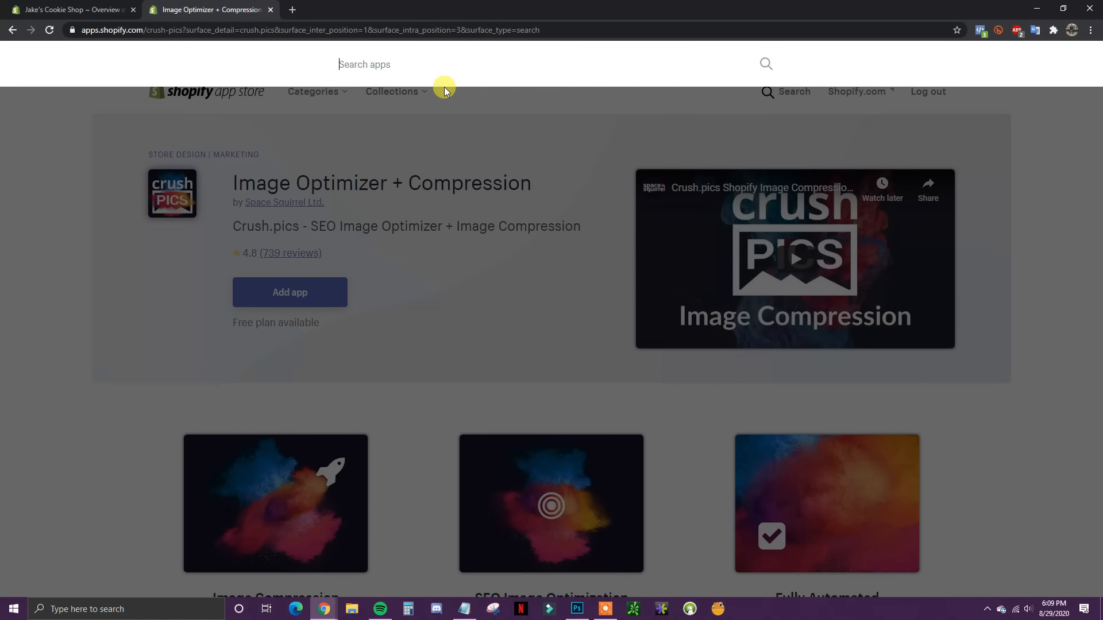
text(loox rev)
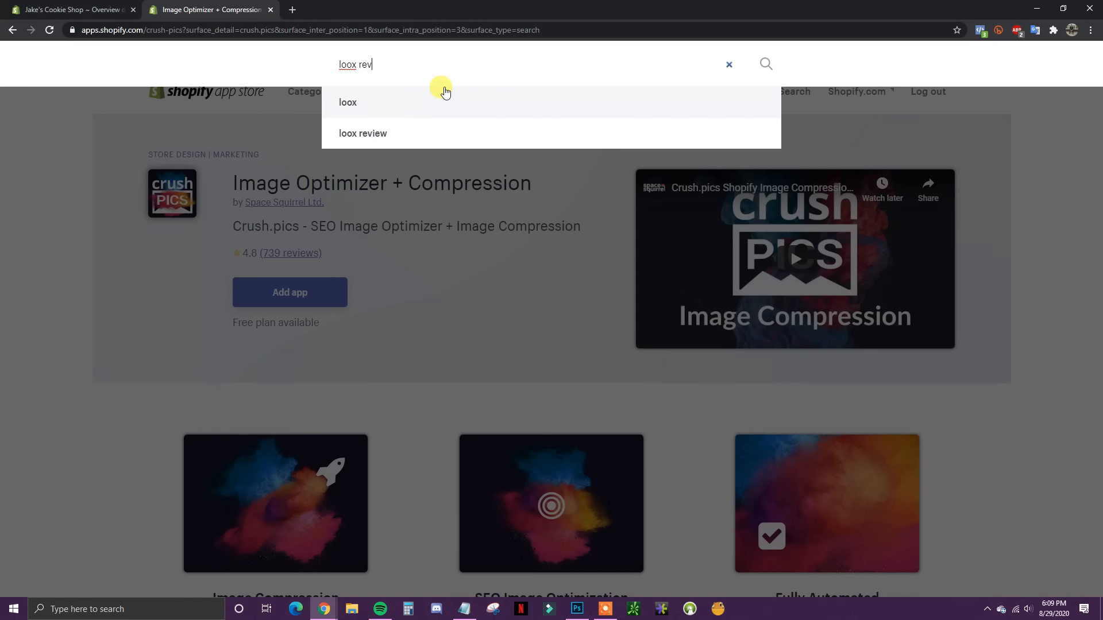
text(iews)
key(Return)
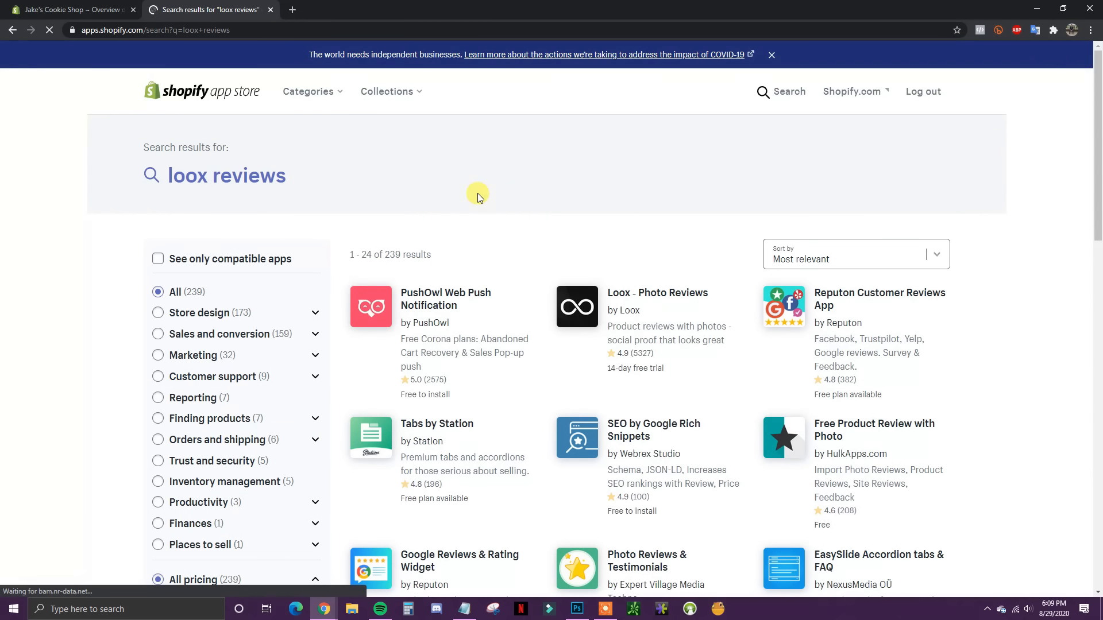
click(681, 293)
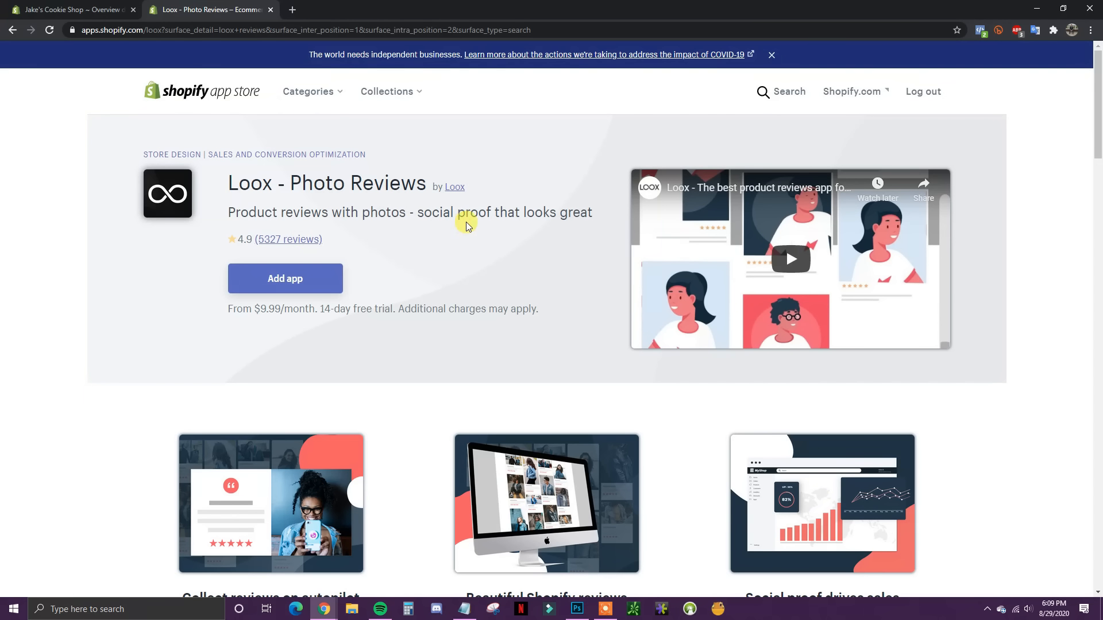
Step: Review Loox's free trial and charges pricing, then close the App Store tab
drag(326, 311, 397, 311)
click(395, 311)
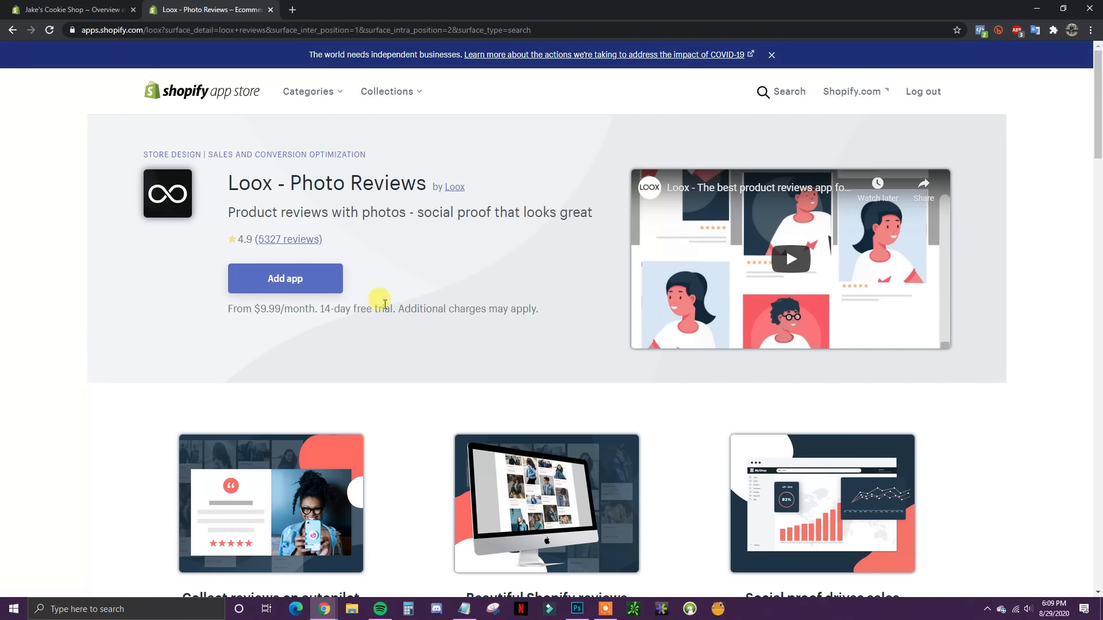
drag(319, 310, 490, 320)
click(480, 313)
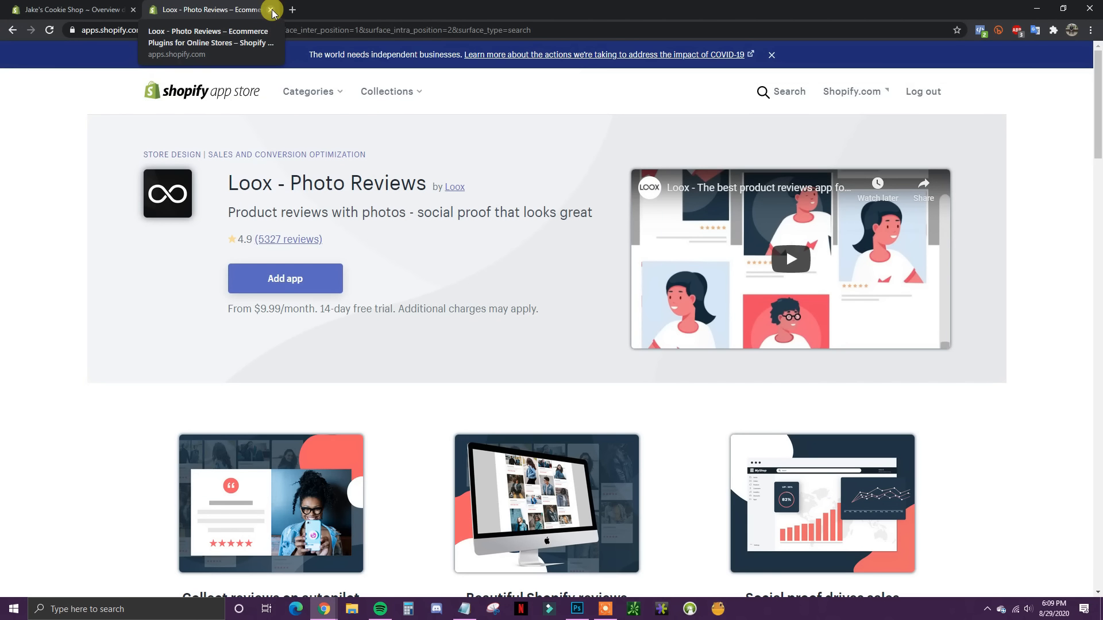
scroll(423, 278, down, 5)
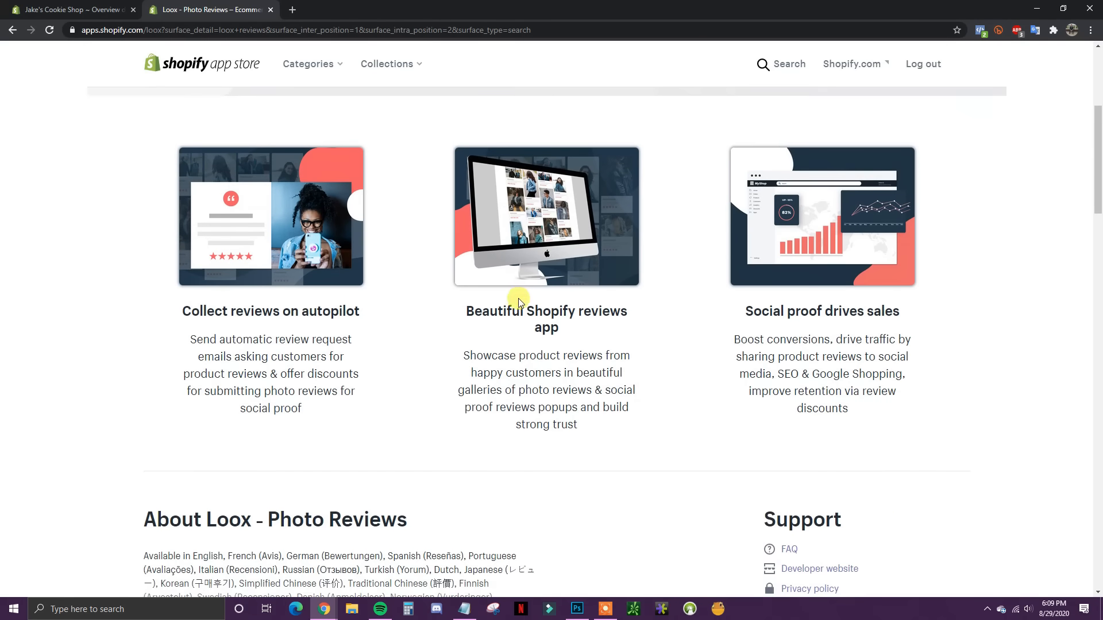
scroll(519, 298, down, 3)
scroll(517, 345, up, 8)
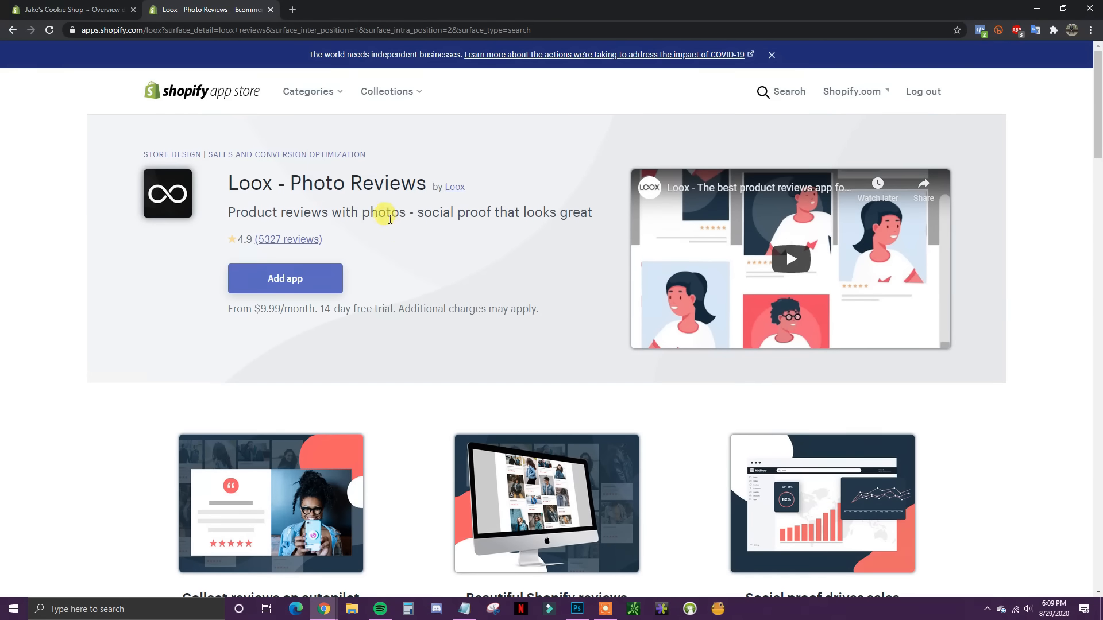
click(270, 10)
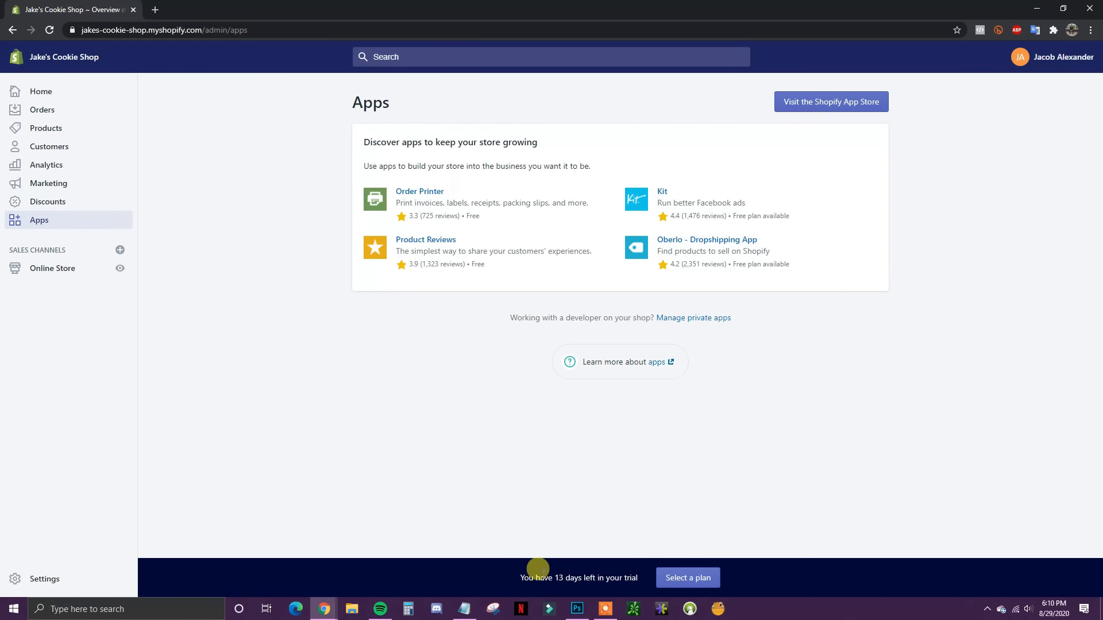
Step: Open plan selection from the trial banner and compare Basic ($29), Shopify ($79) and Advanced ($299) plans
drag(545, 578, 627, 577)
click(711, 579)
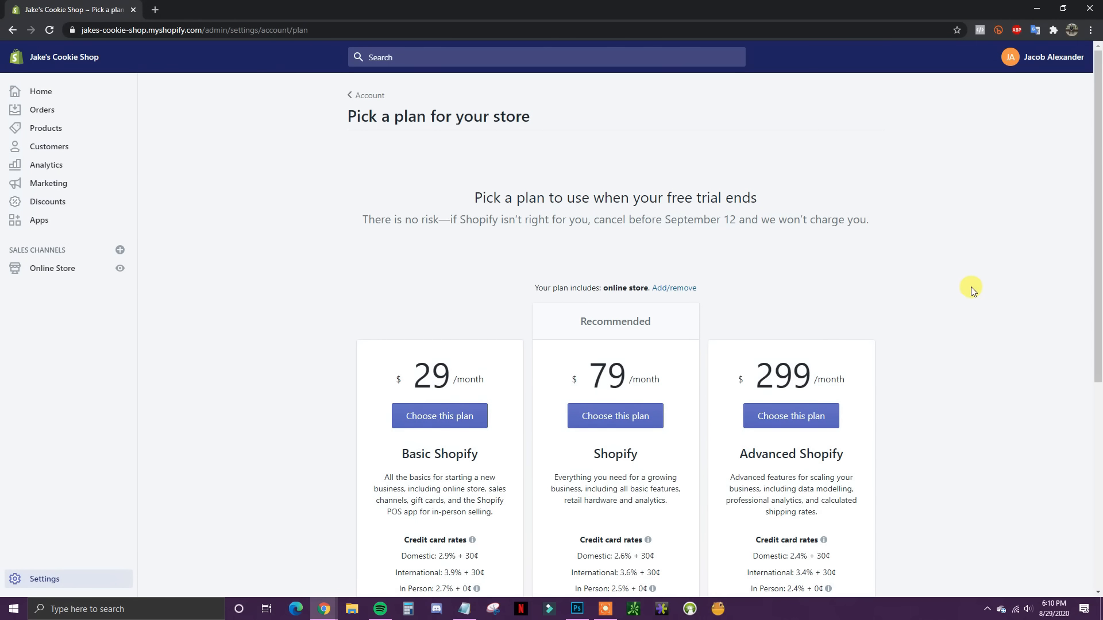
scroll(971, 290, down, 3)
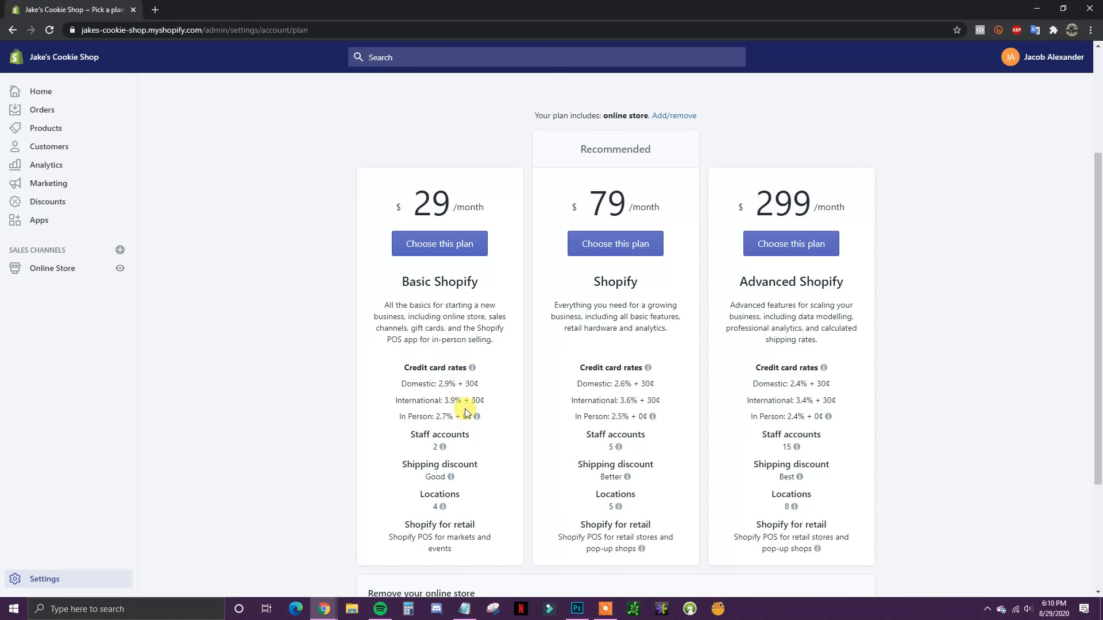
mouse_move(648, 418)
scroll(460, 290, down, 1)
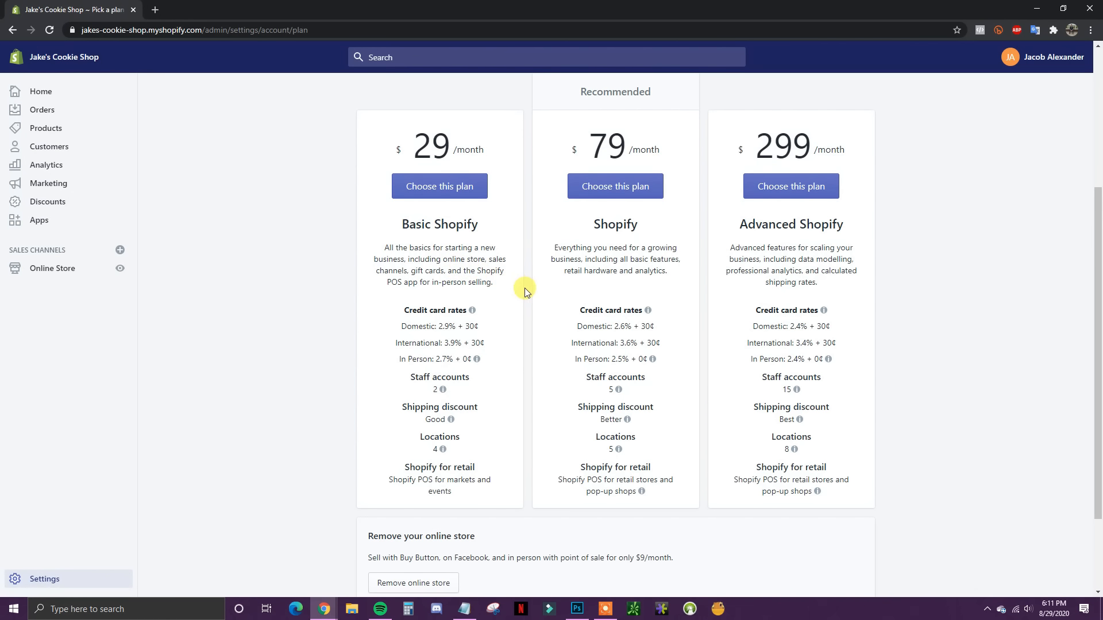
scroll(525, 290, down, 1)
scroll(523, 288, up, 2)
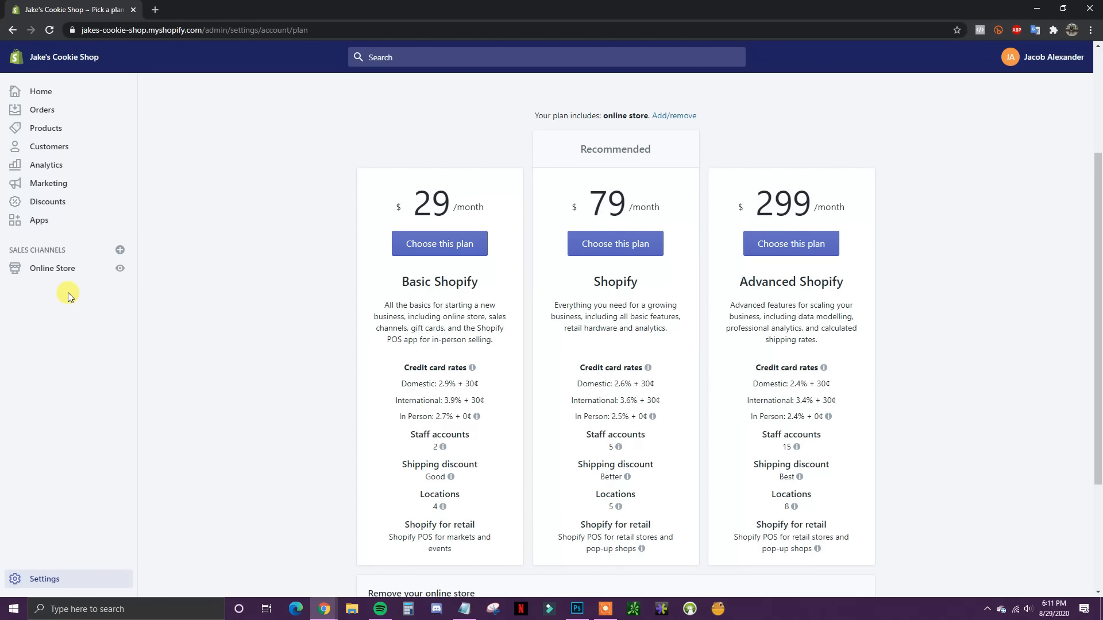
Step: Open the live storefront in a new tab and browse its About Us and Products pages
click(120, 268)
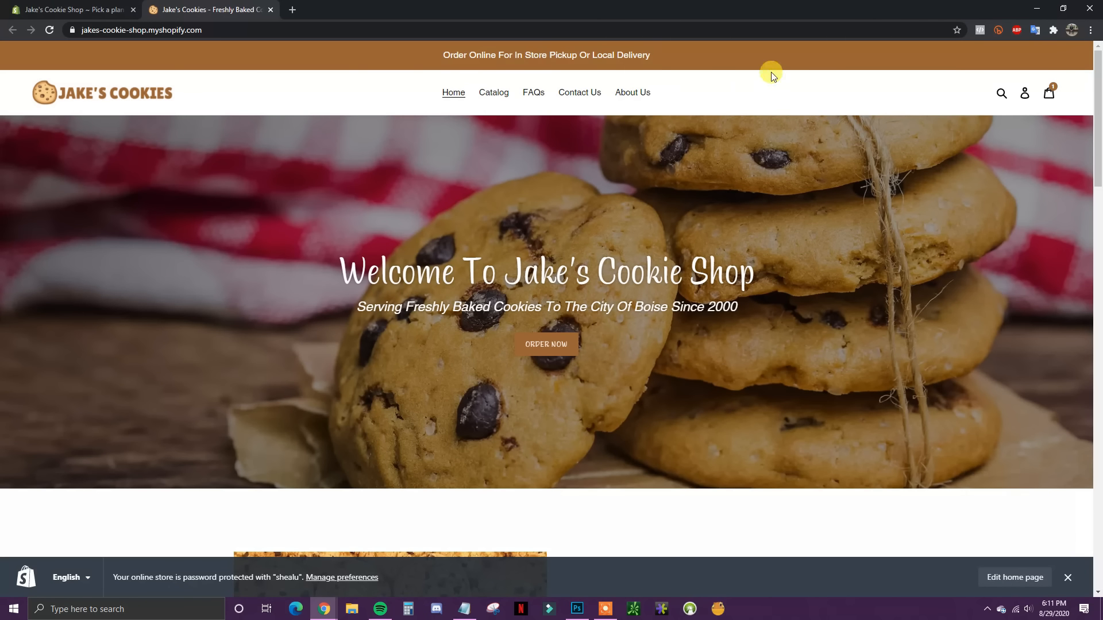
scroll(1091, 90, down, 13)
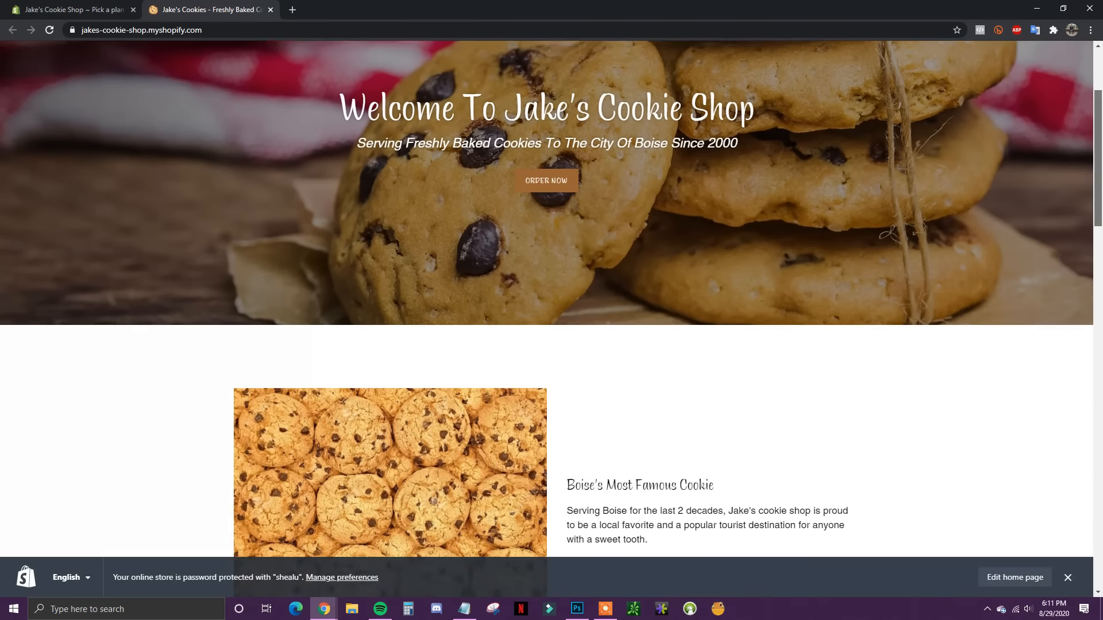
scroll(552, 319, down, 15)
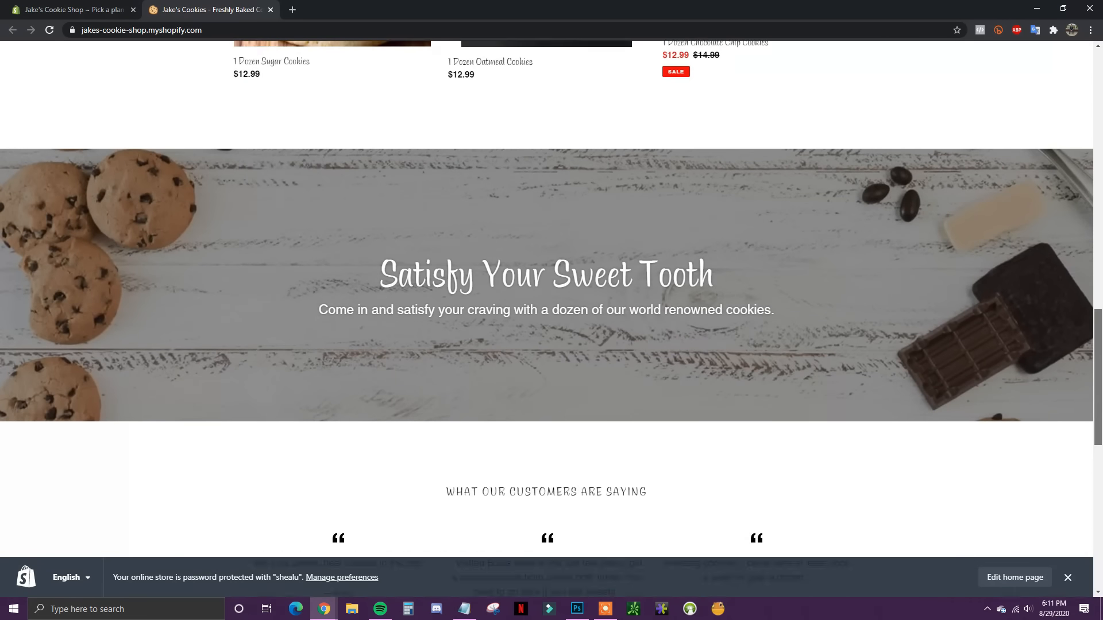
scroll(698, 157, up, 20)
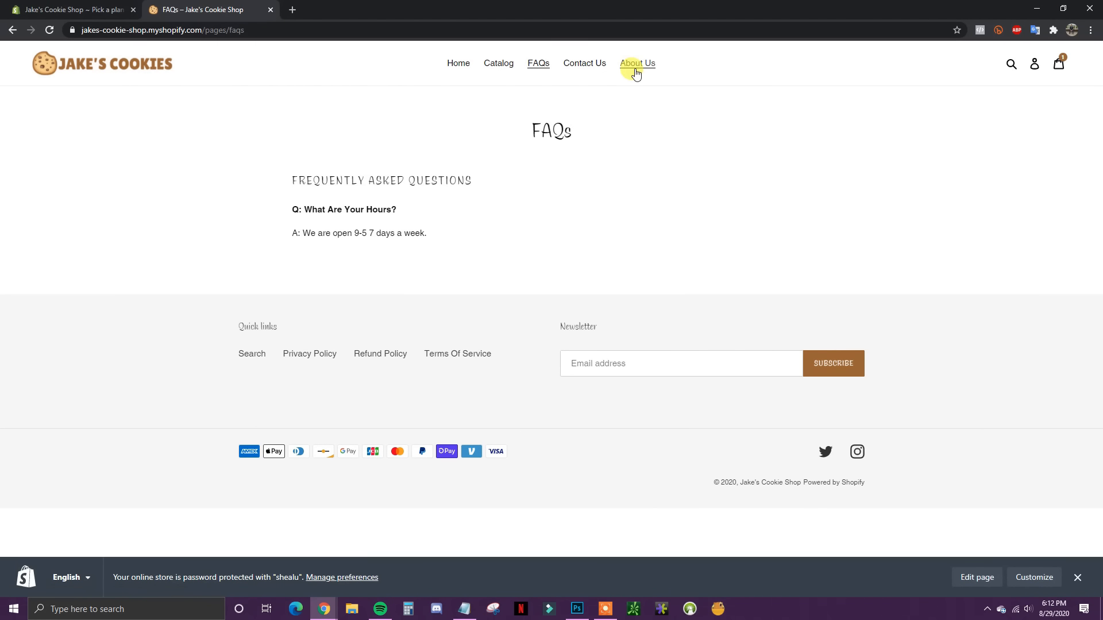
click(636, 68)
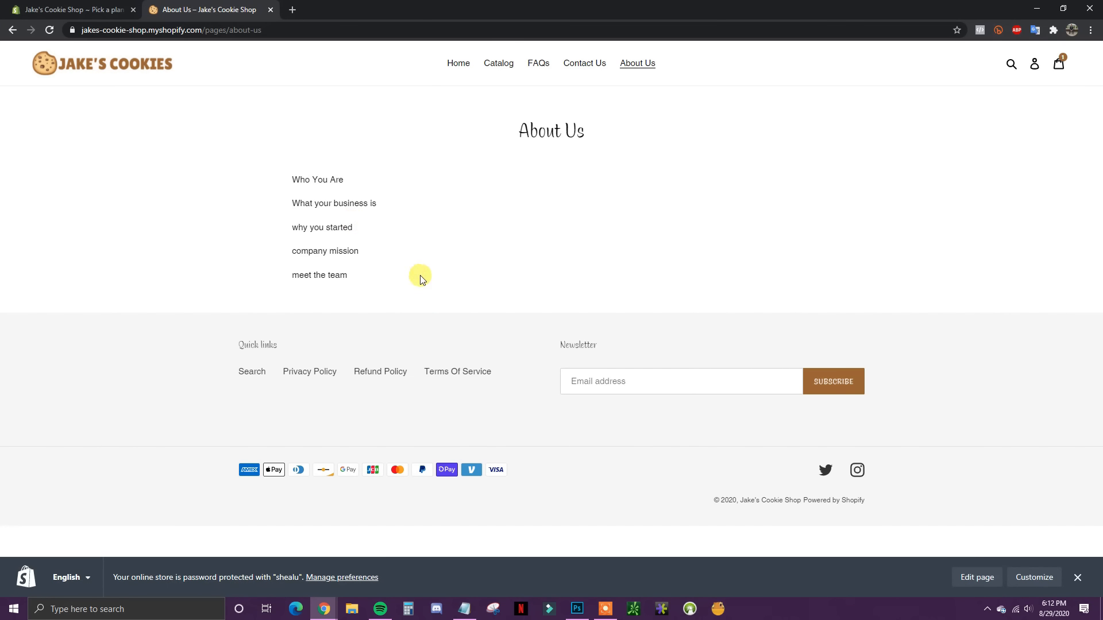
click(538, 63)
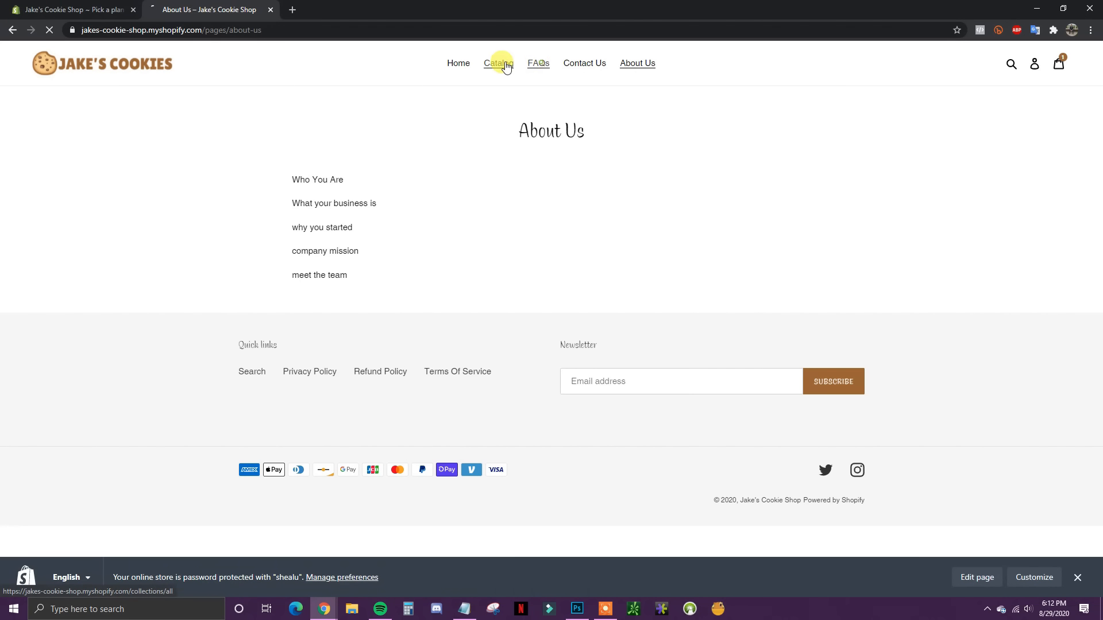
click(500, 64)
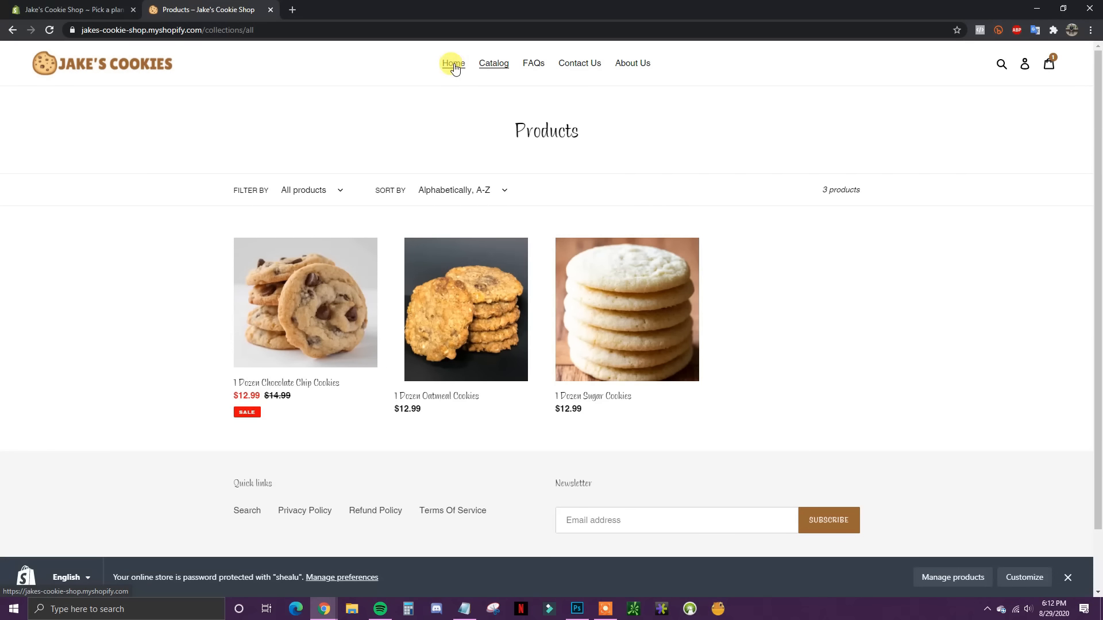
click(454, 64)
Step: Back on the home page, review the 'Welcome To Jake's Cookie Shop' banner heading
scroll(661, 307, down, 5)
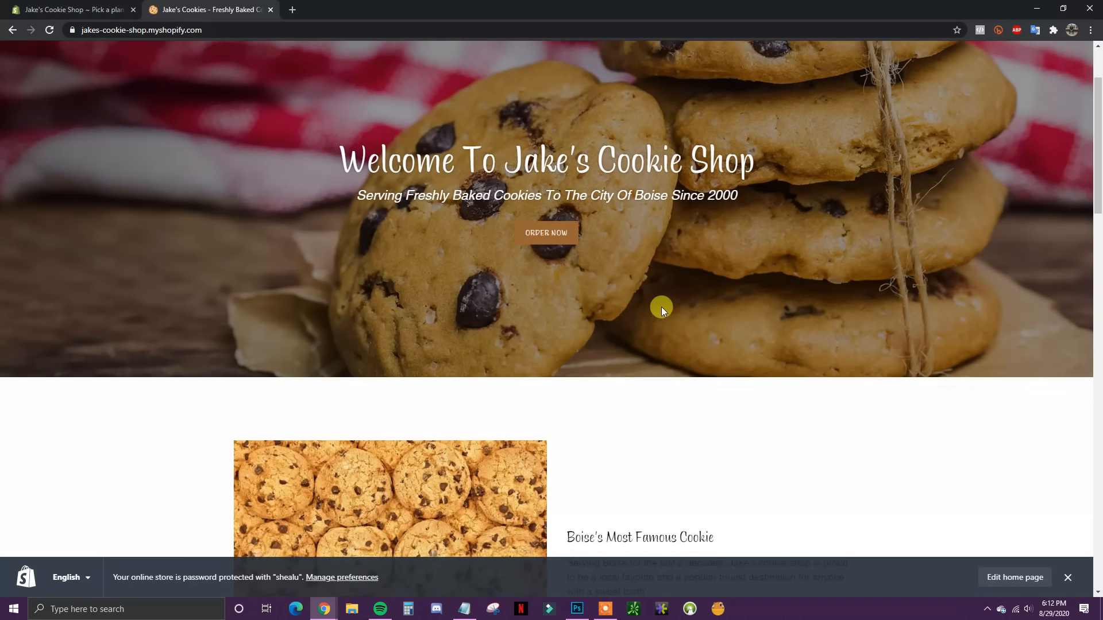
scroll(664, 310, down, 20)
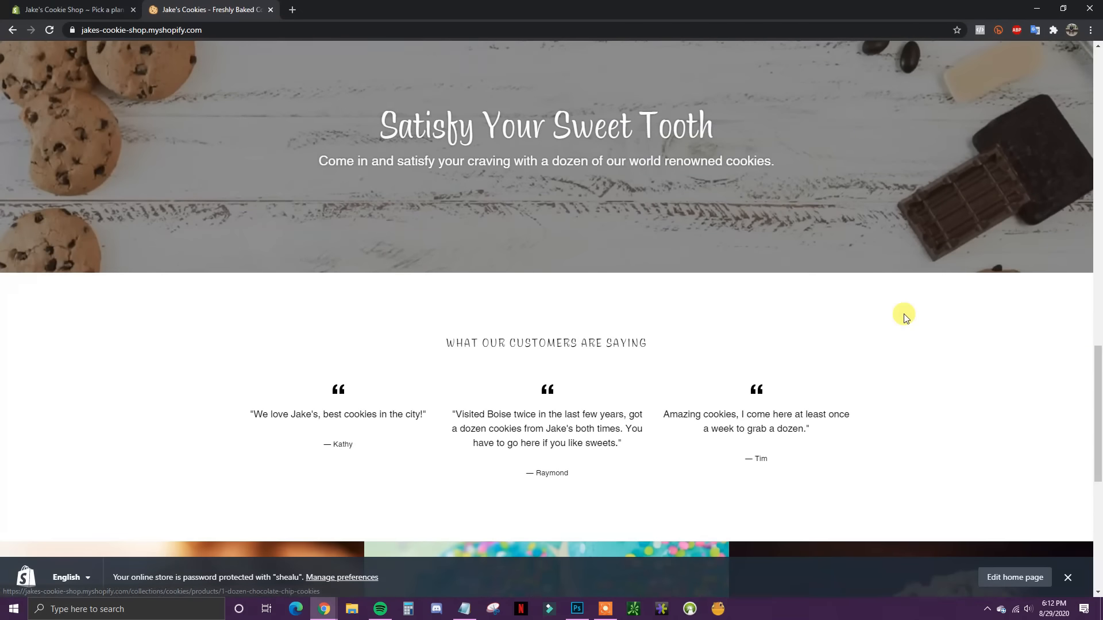
scroll(903, 313, up, 10)
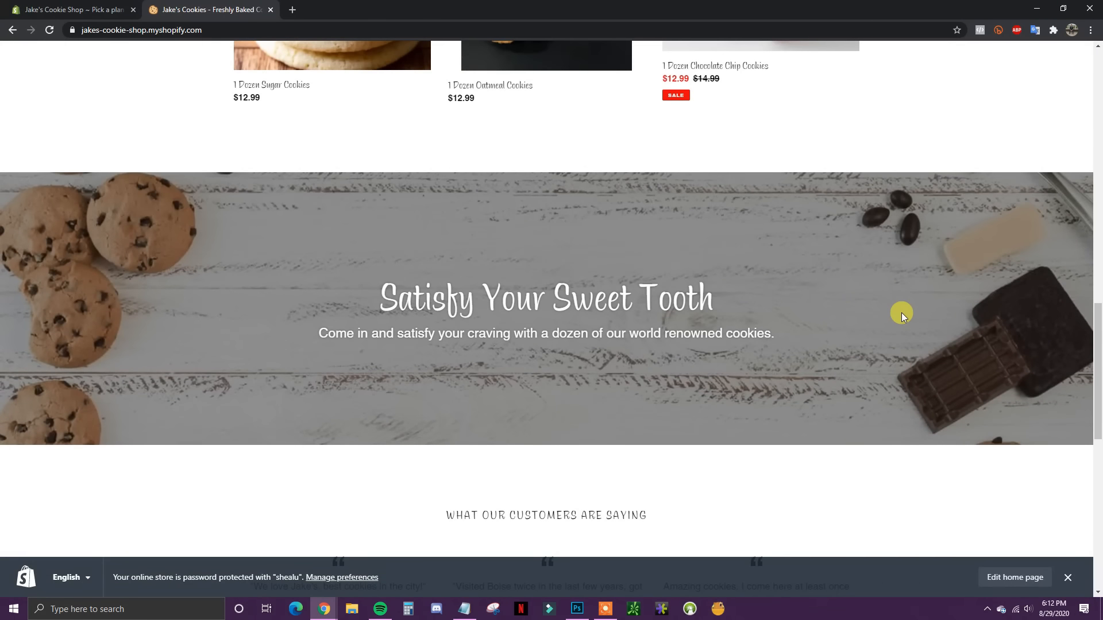
scroll(894, 312, up, 12)
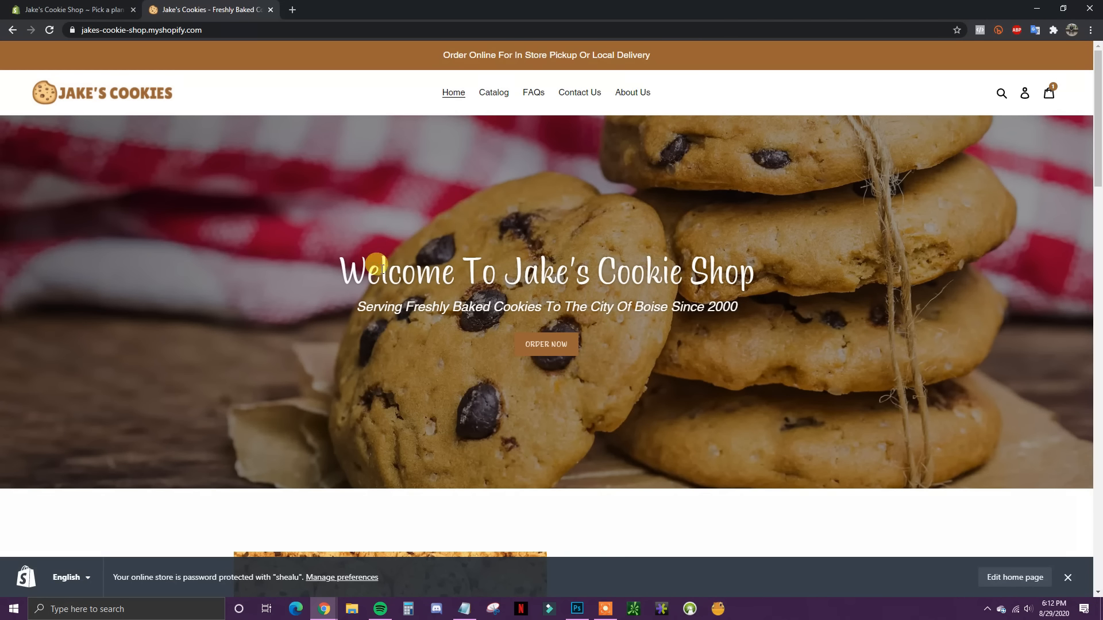
drag(343, 265, 807, 306)
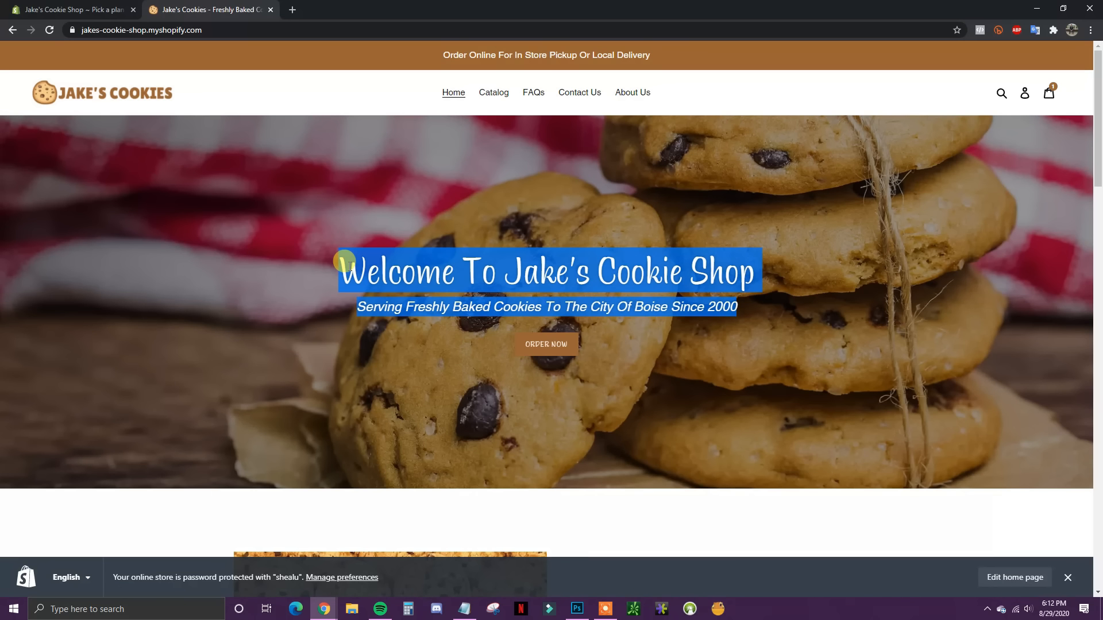
drag(339, 256, 798, 316)
click(753, 301)
click(775, 312)
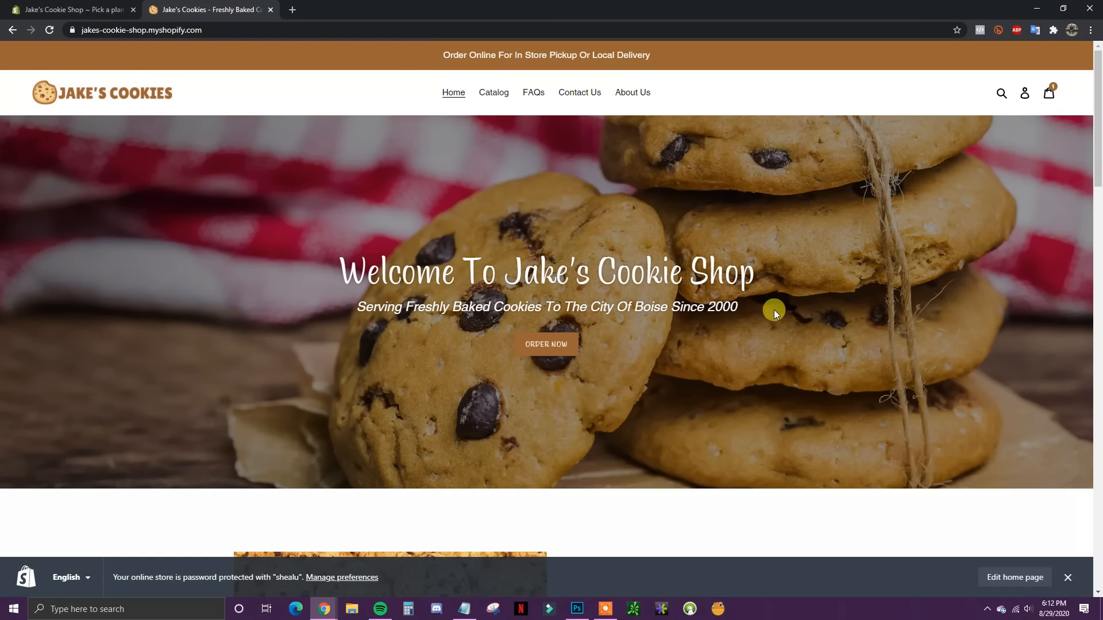